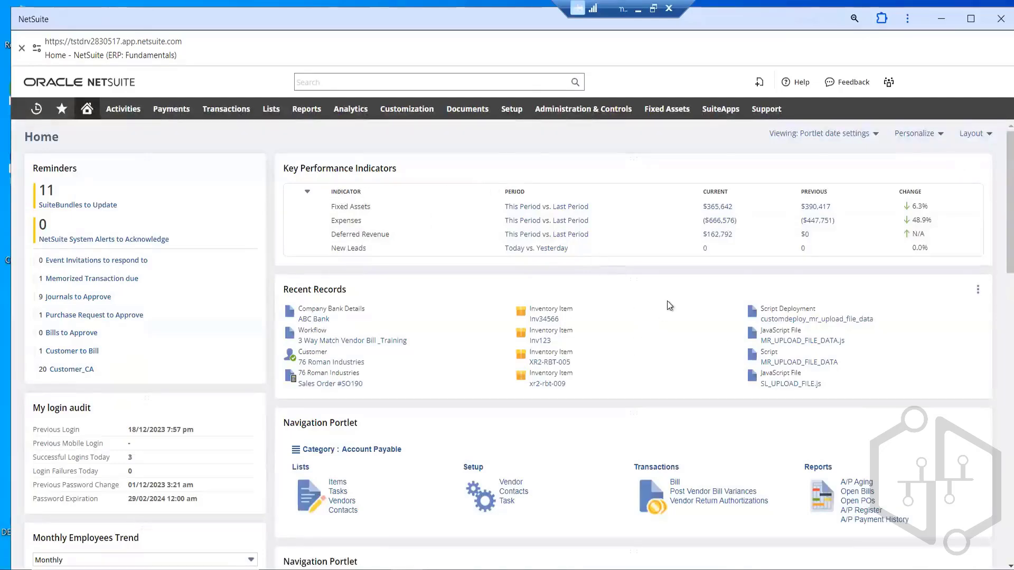
pyautogui.scroll(-10, 667, 300)
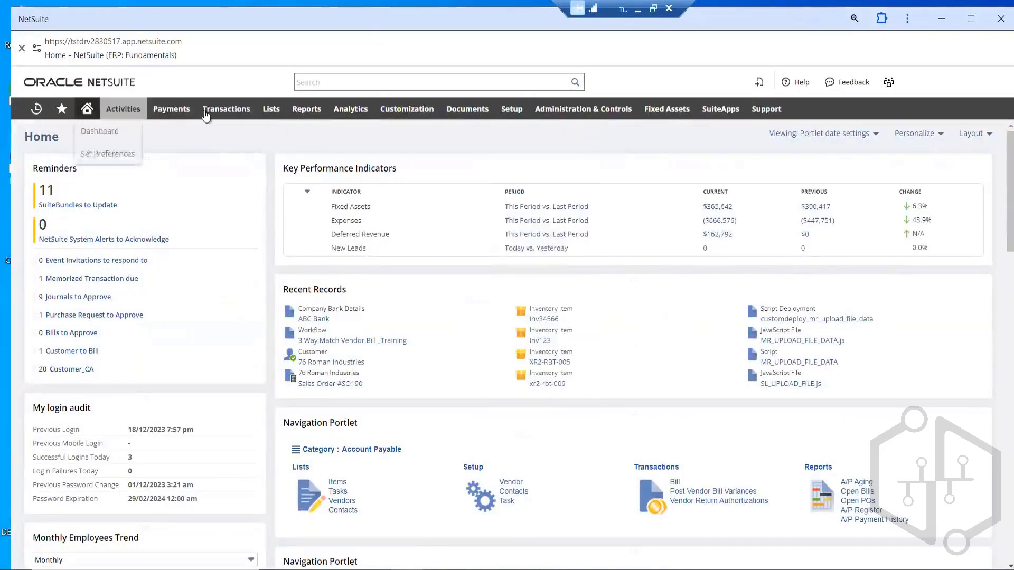
pyautogui.moveTo(237, 113)
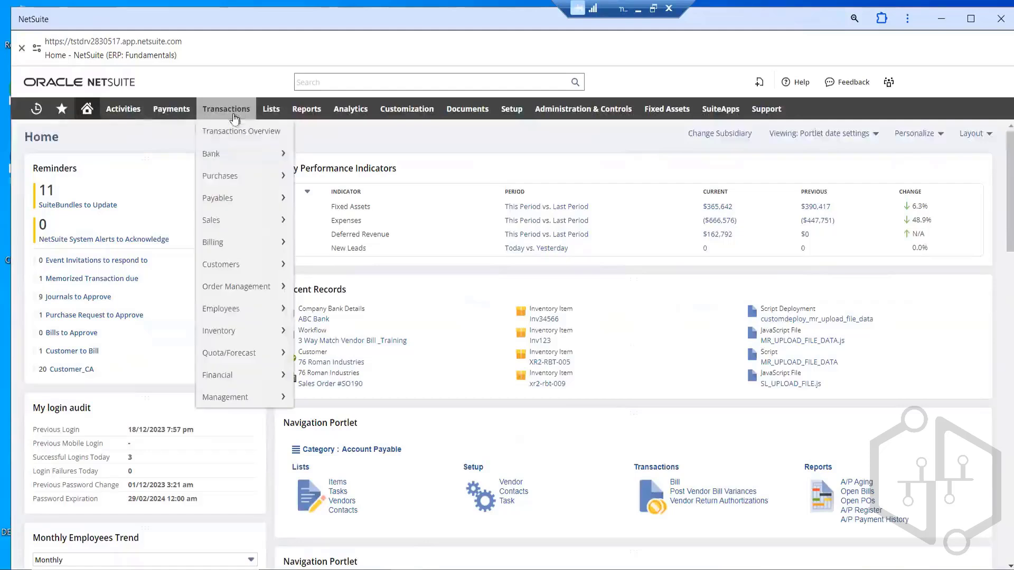
pyautogui.moveTo(256, 225)
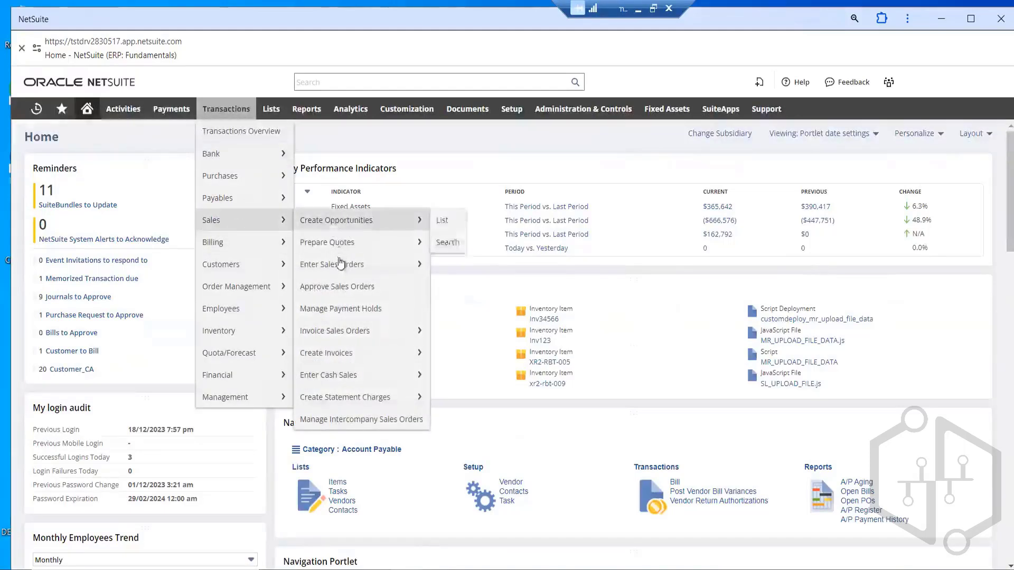
pyautogui.moveTo(339, 274)
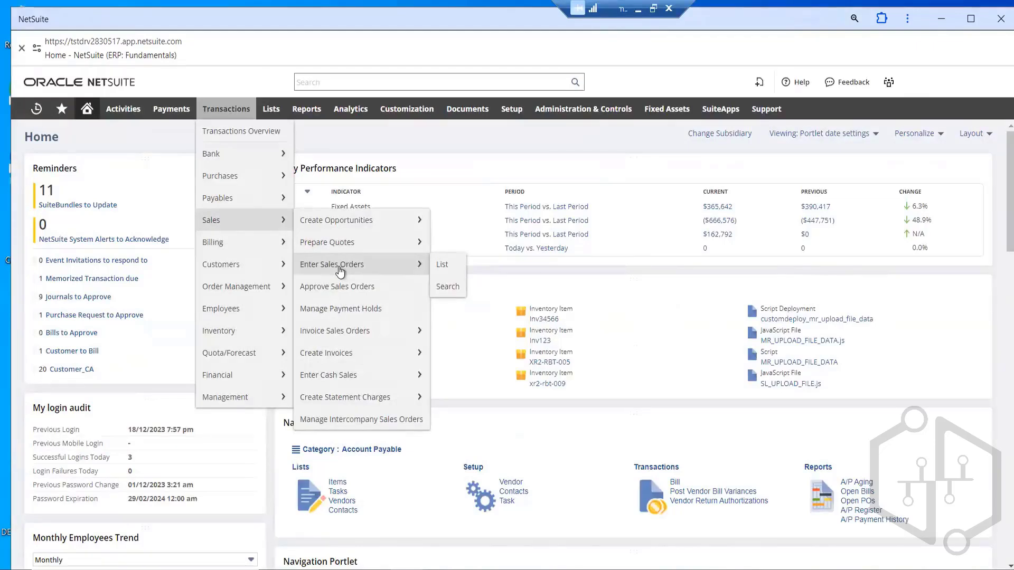
pyautogui.moveTo(334, 331)
pyautogui.click(447, 265)
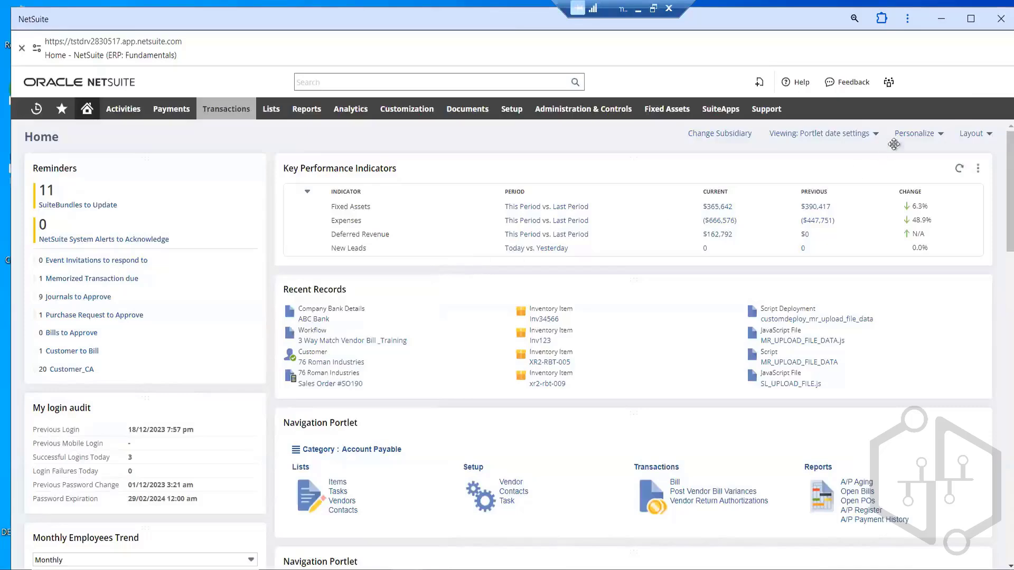
# - Maximize the window and open the entry form for a new sales order
pyautogui.click(970, 18)
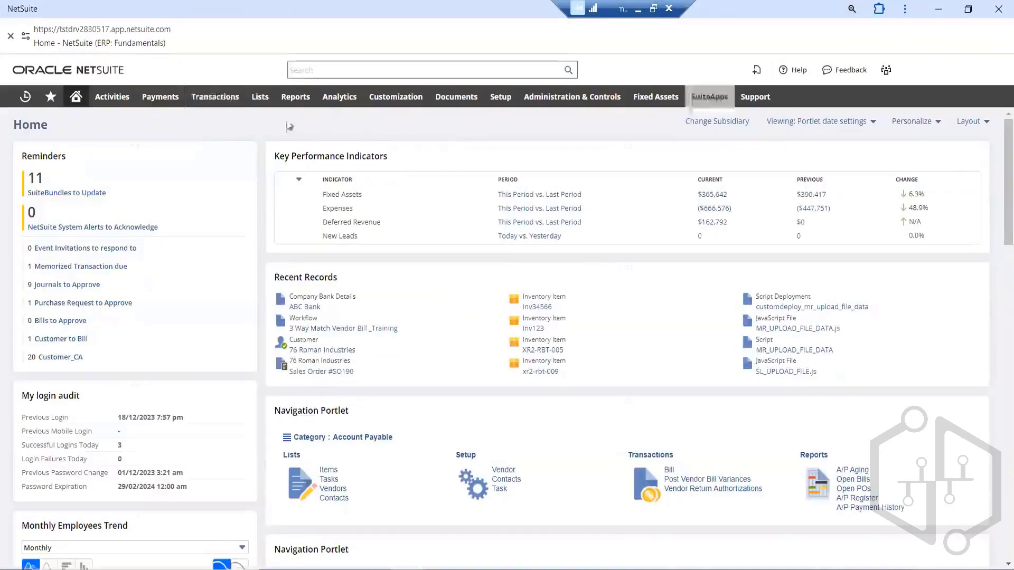
pyautogui.moveTo(217, 97)
pyautogui.moveTo(216, 214)
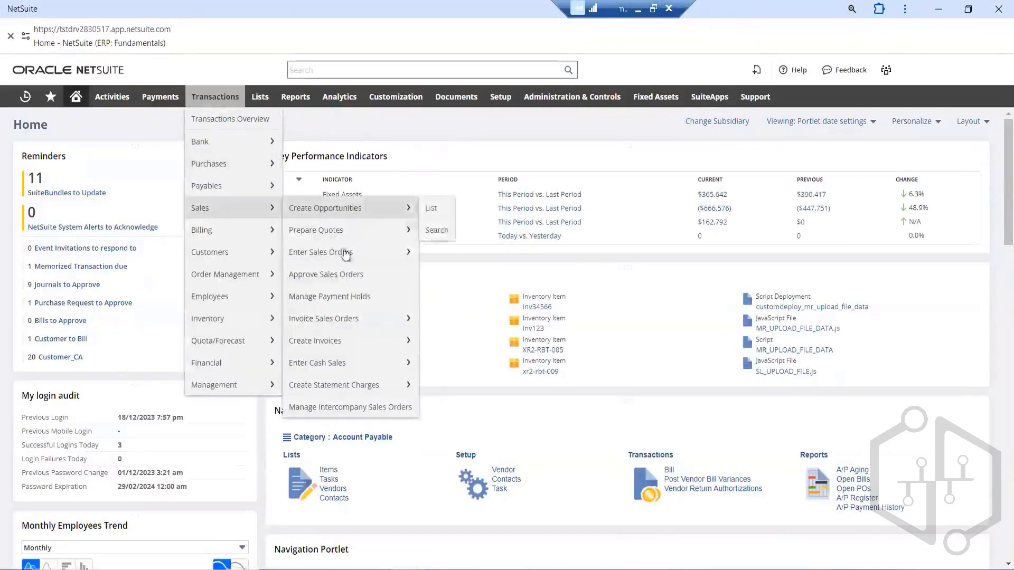
pyautogui.moveTo(403, 254)
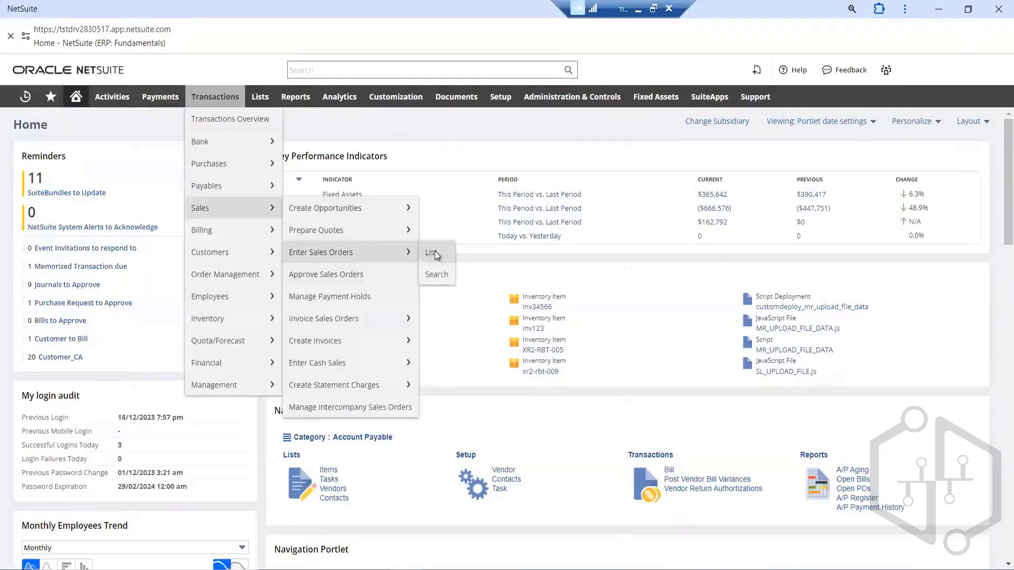
pyautogui.click(435, 252)
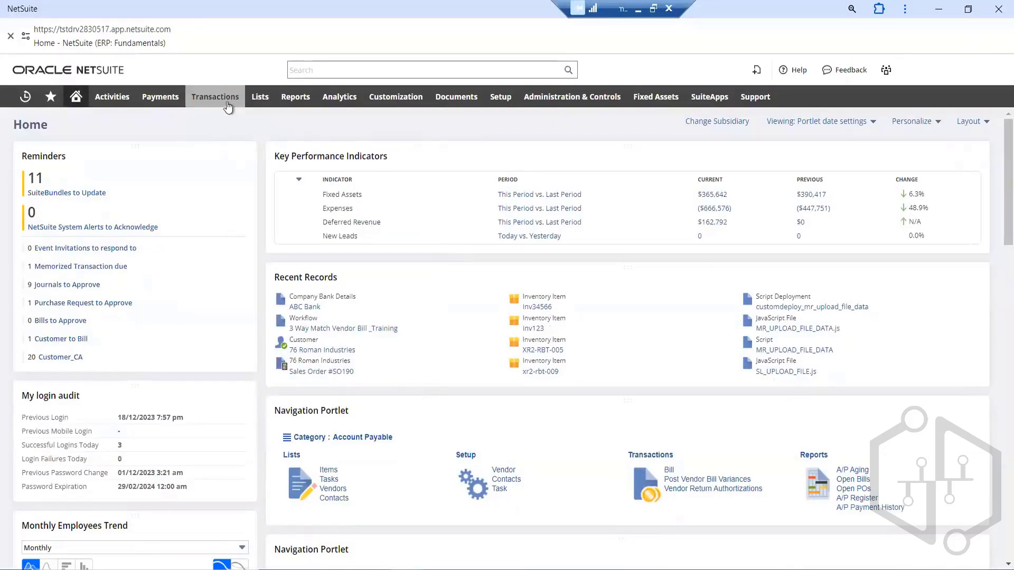
pyautogui.moveTo(214, 99)
pyautogui.moveTo(207, 211)
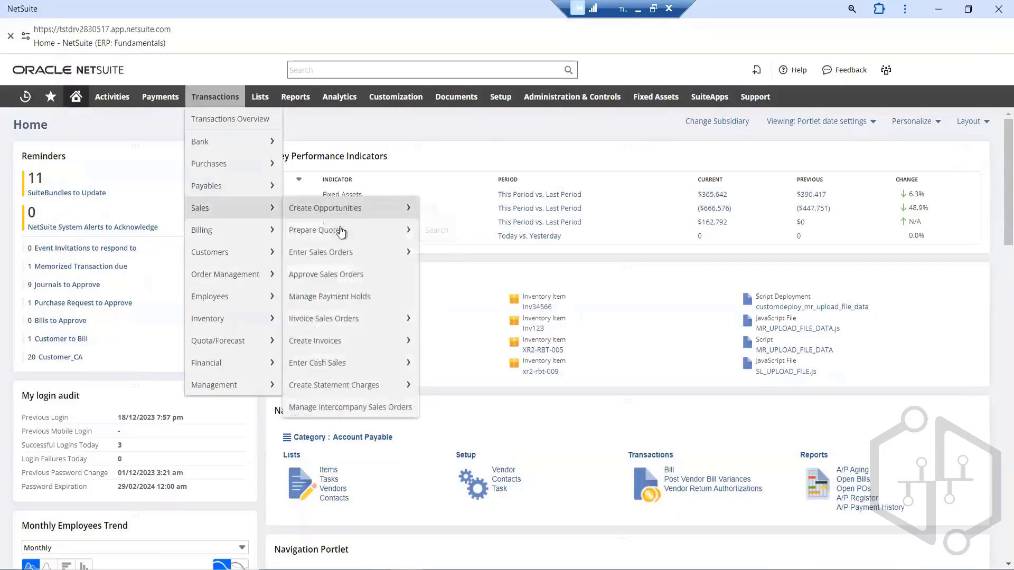
pyautogui.click(337, 258)
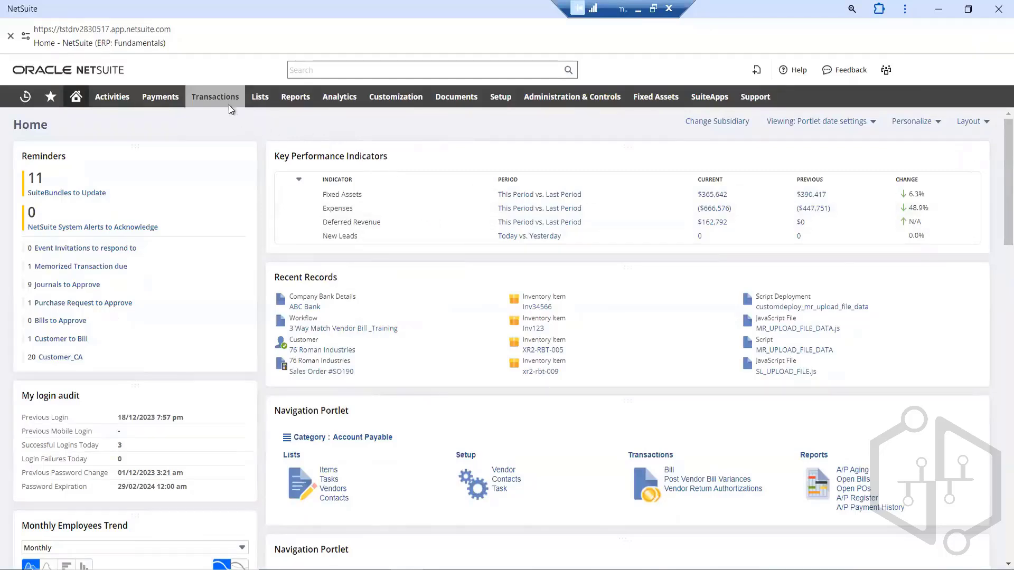
pyautogui.moveTo(226, 104)
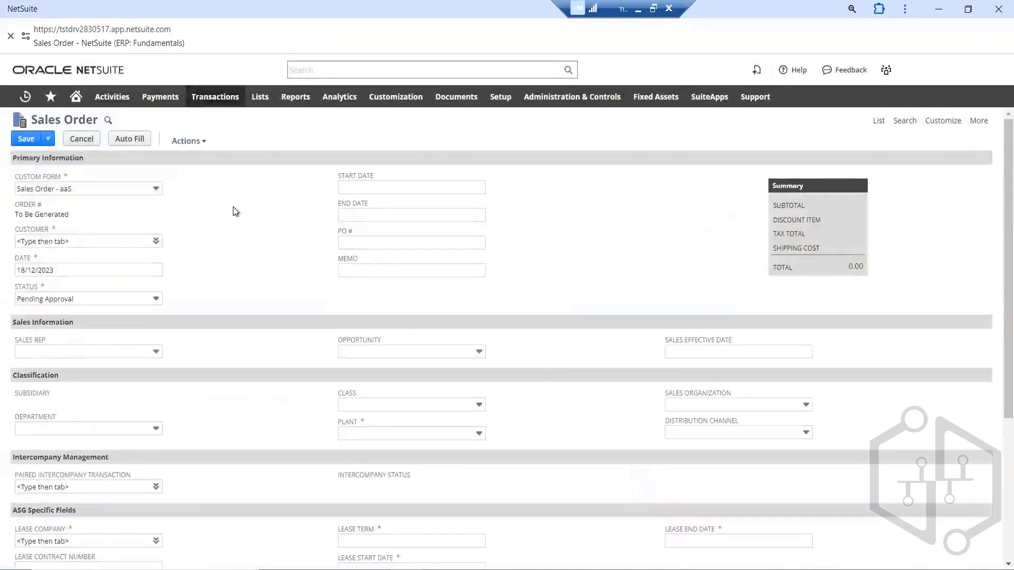
# - Display the list of existing sales orders and open the newest order for 76 Roman Industries in view mode
pyautogui.click(878, 122)
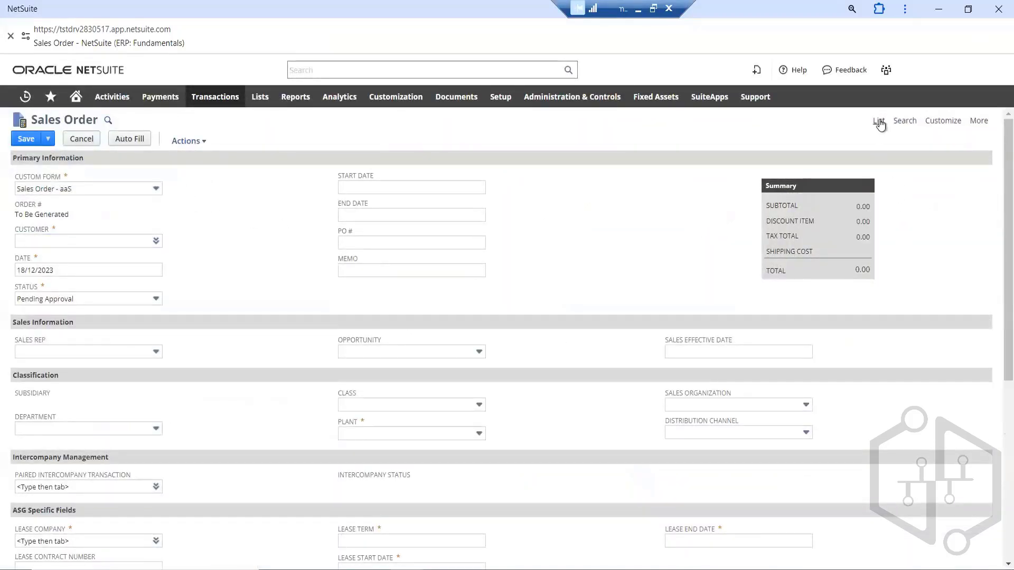
pyautogui.click(569, 128)
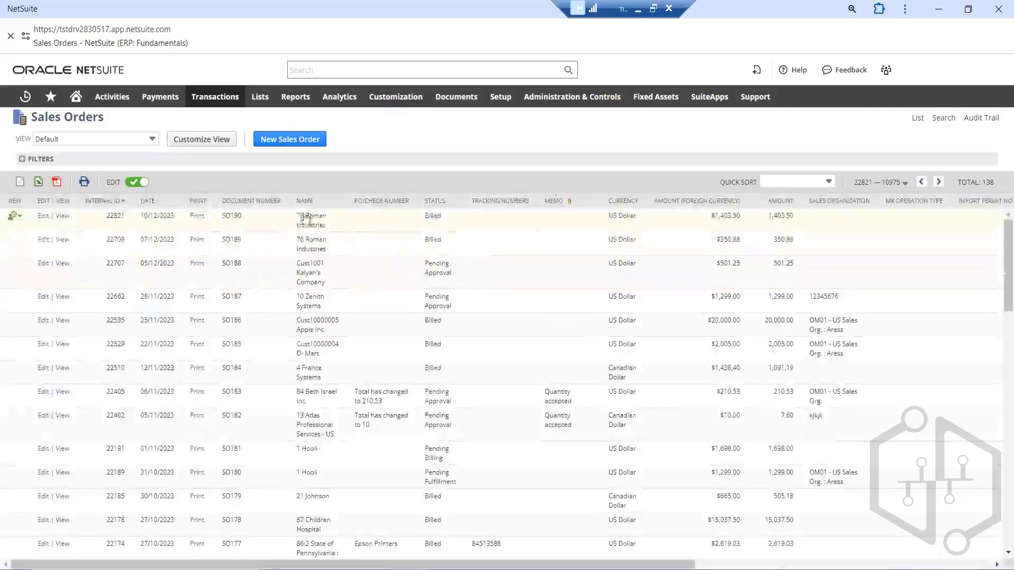
pyautogui.scroll(-3, 446, 267)
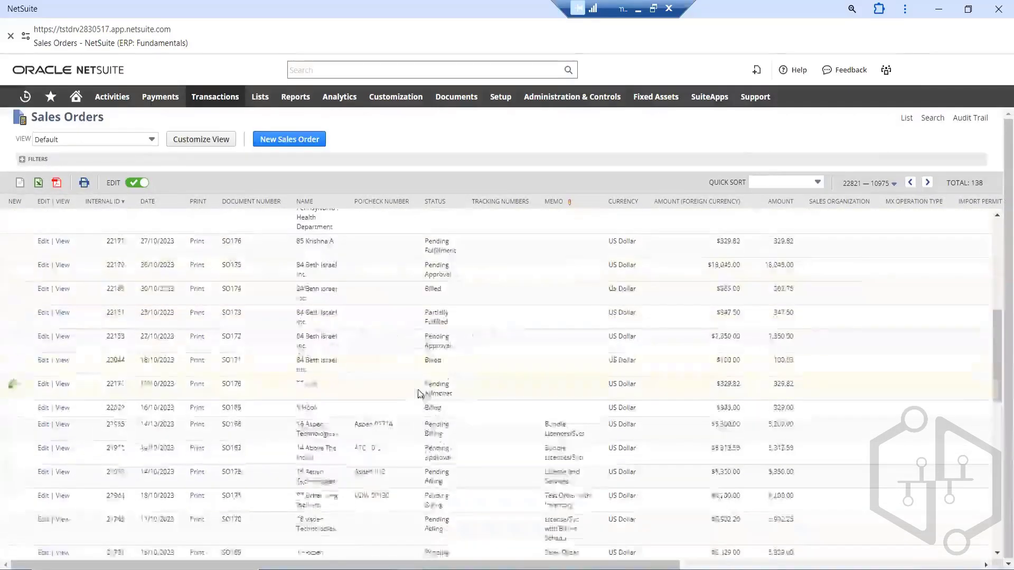
pyautogui.scroll(3, 419, 374)
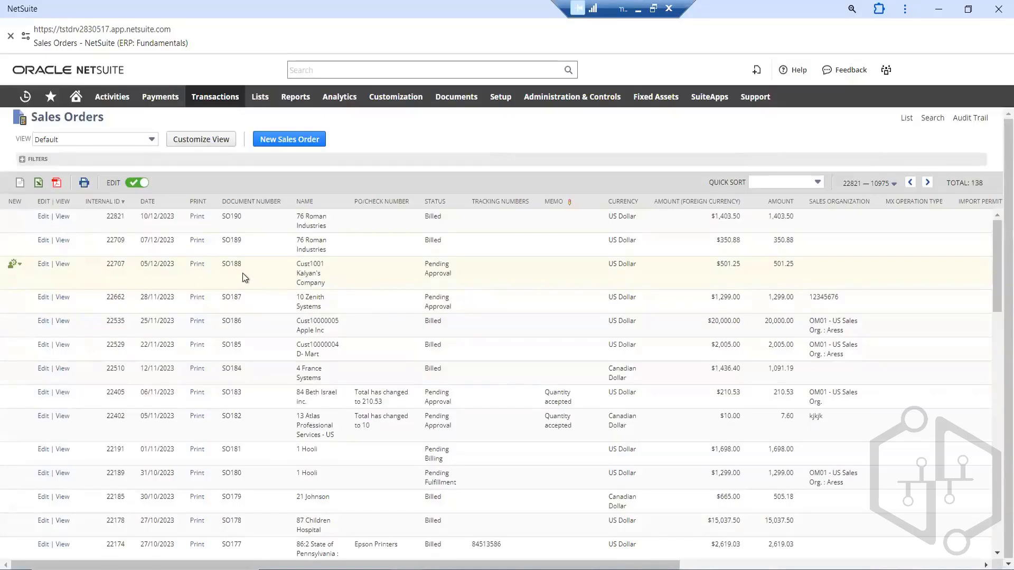
pyautogui.click(63, 217)
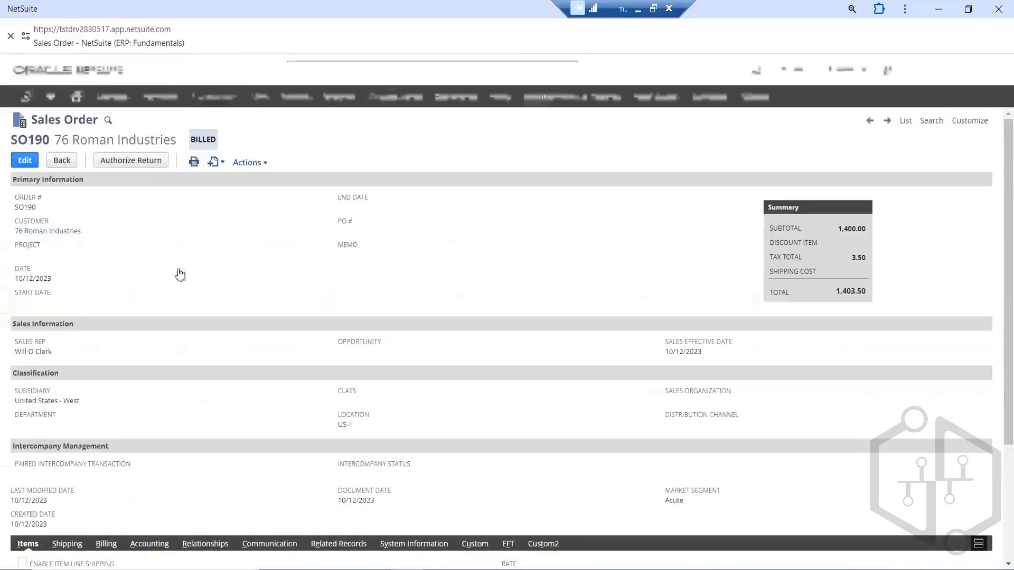
# - Examine the sales order's primary information, classification, summary and item line quantities
pyautogui.scroll(-3, 576, 271)
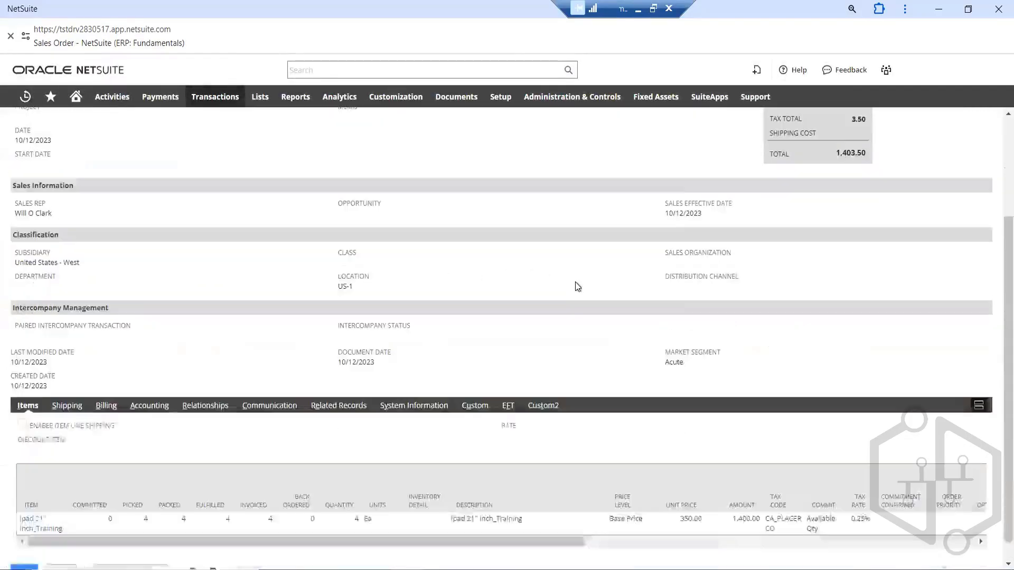
pyautogui.scroll(3, 561, 307)
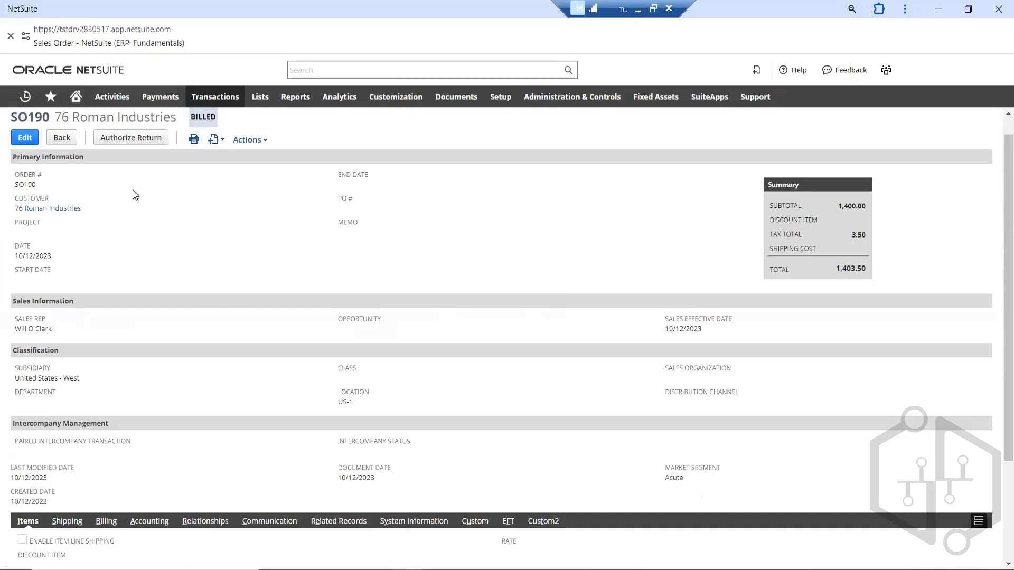
pyautogui.moveTo(215, 96)
pyautogui.moveTo(218, 212)
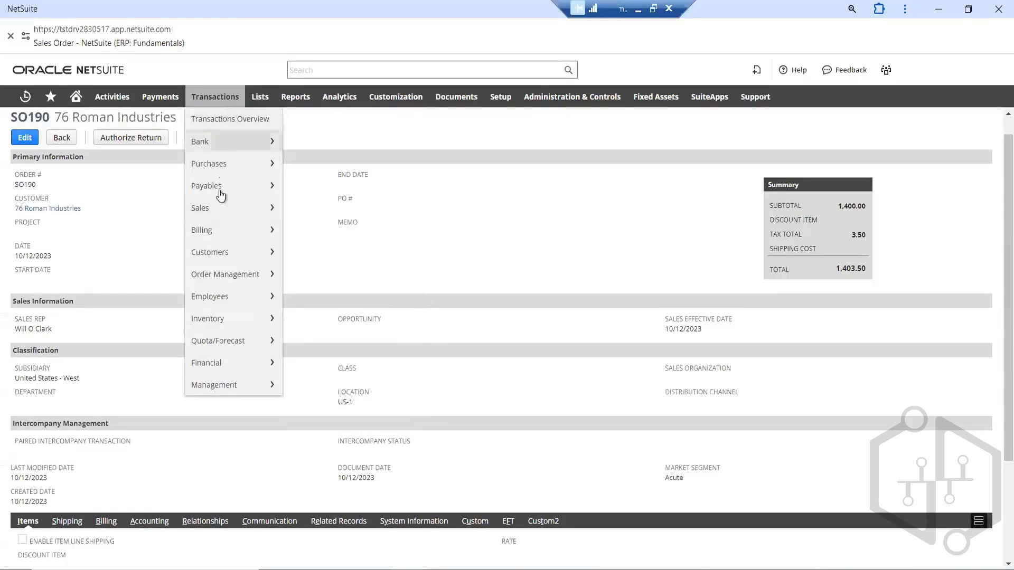
pyautogui.moveTo(318, 263)
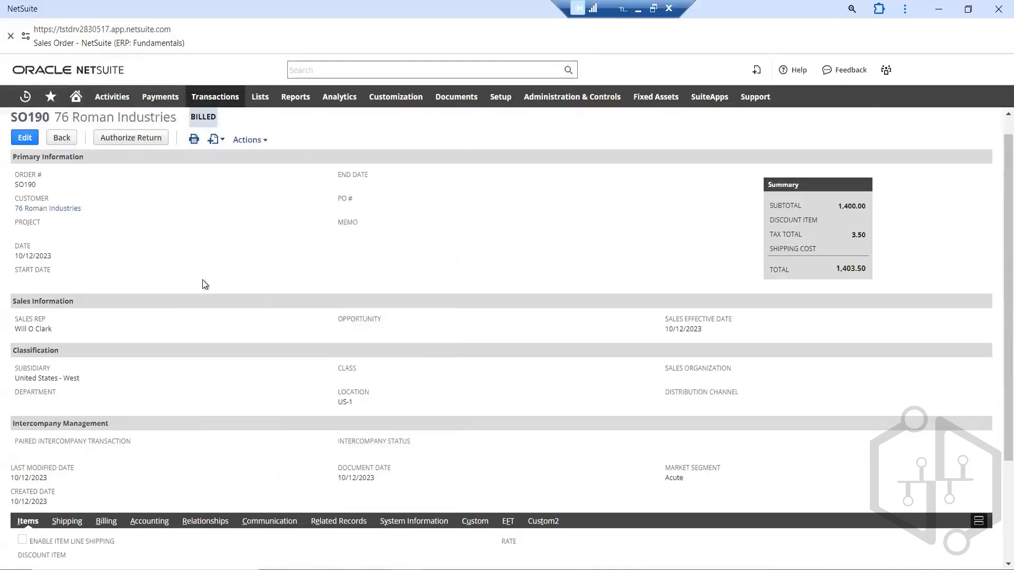
pyautogui.scroll(-1, 204, 283)
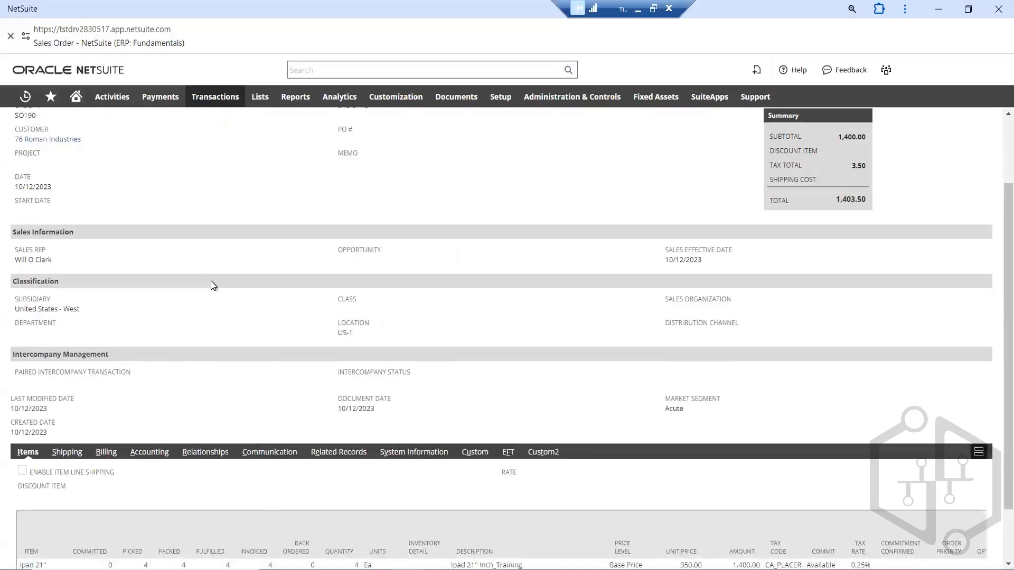
pyautogui.scroll(1, 213, 285)
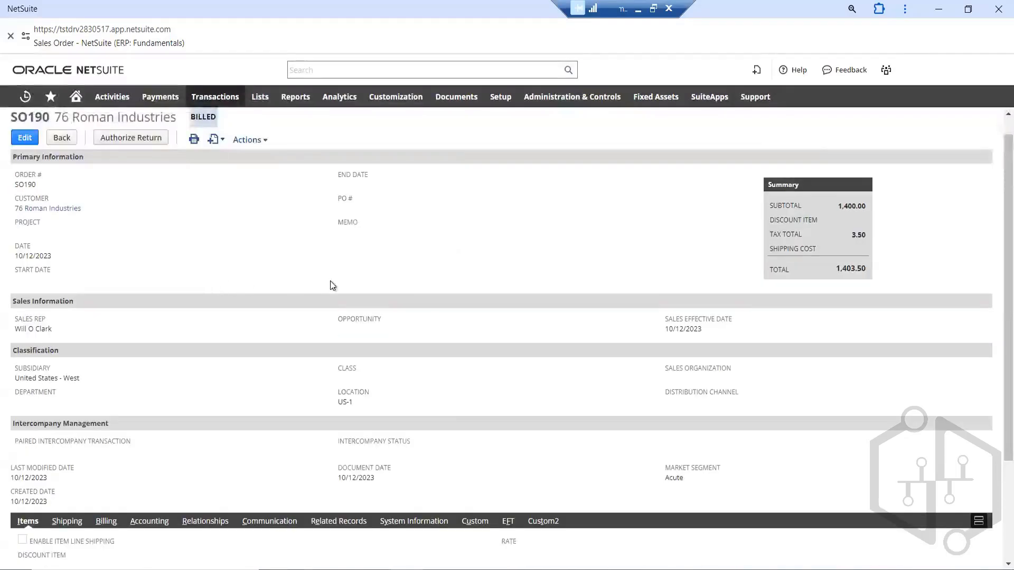
pyautogui.scroll(-2, 215, 286)
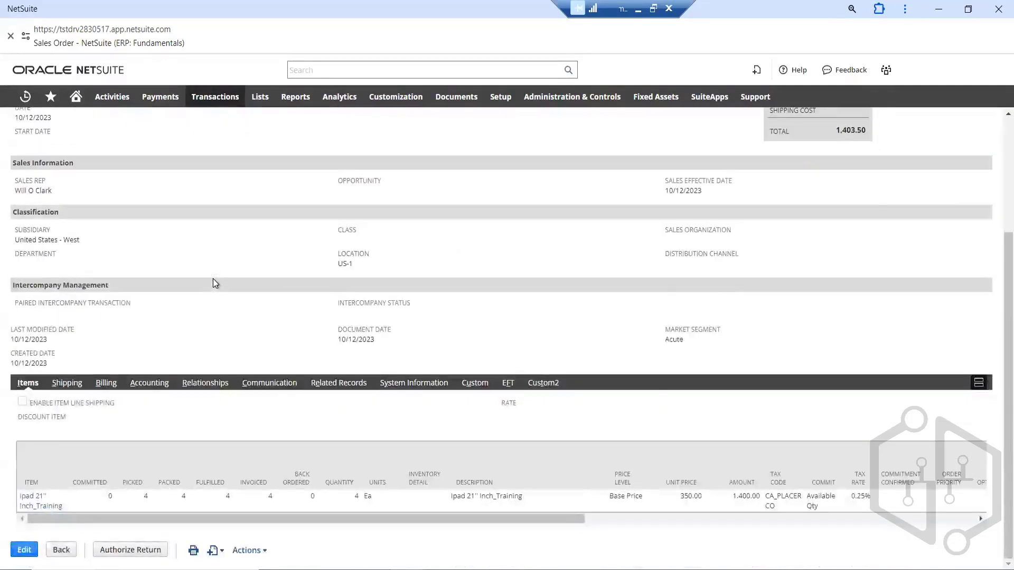
pyautogui.scroll(3, 213, 278)
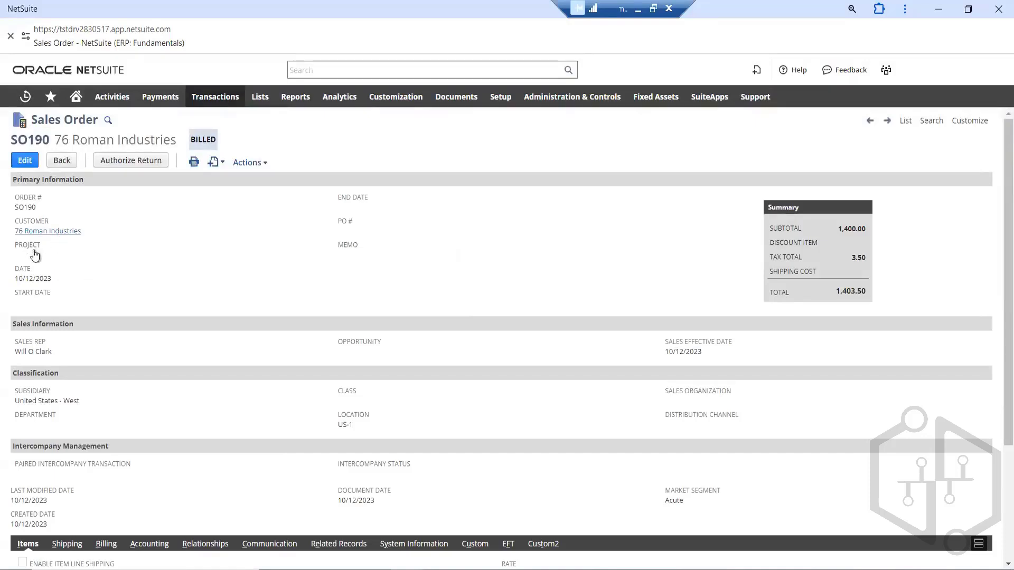
pyautogui.scroll(-1, 36, 278)
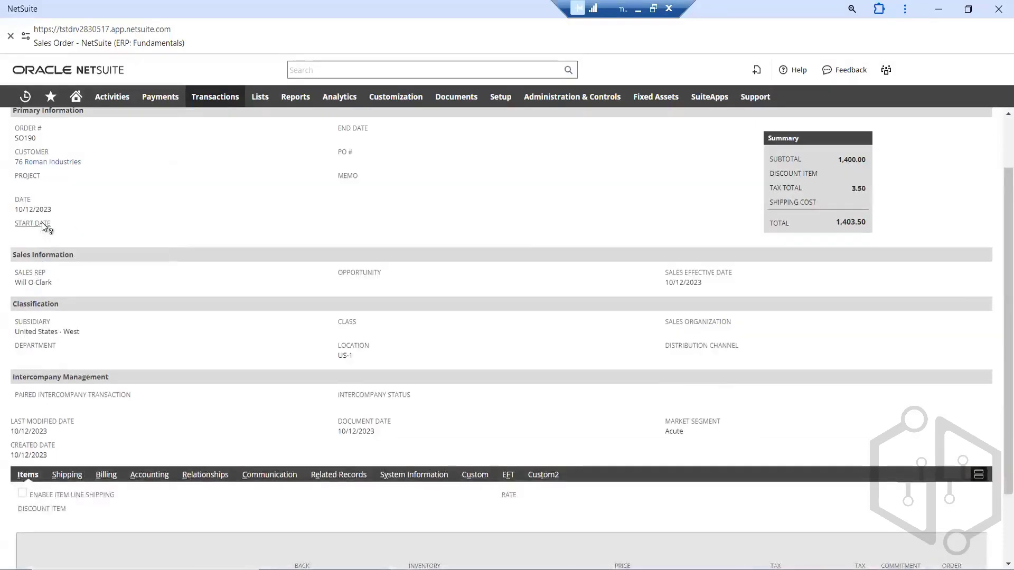
pyautogui.scroll(-1, 135, 257)
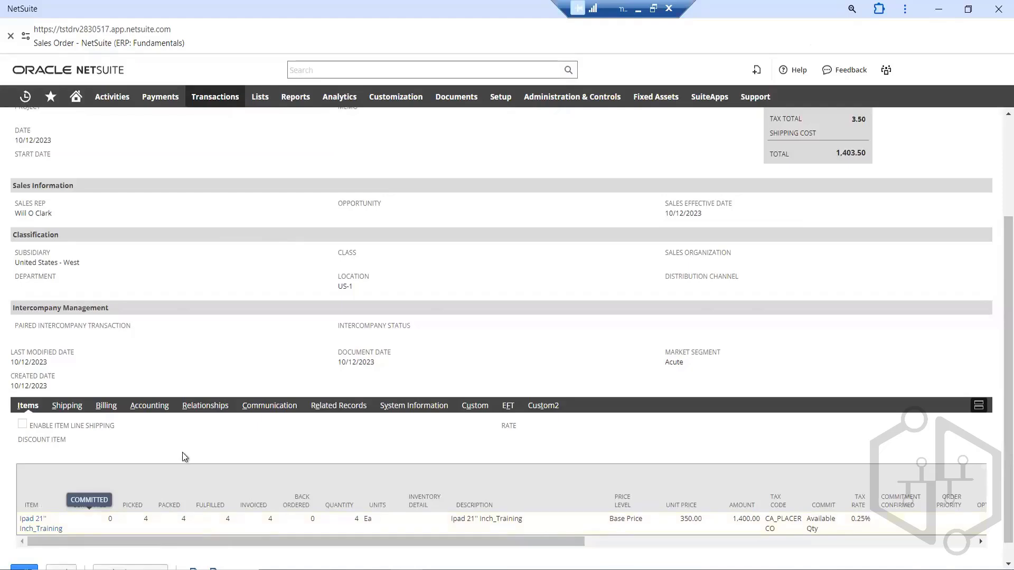
pyautogui.scroll(3, 184, 458)
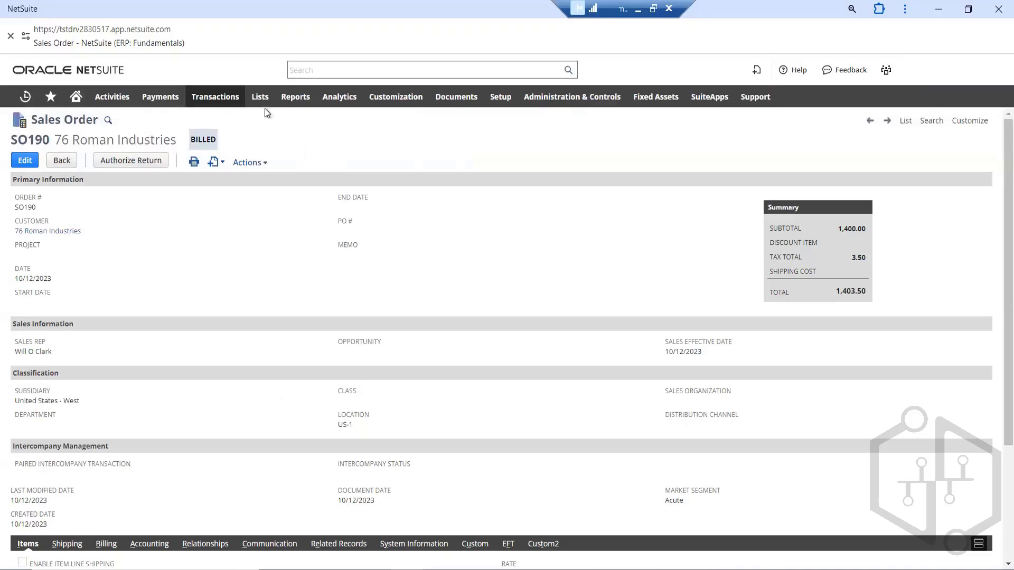
pyautogui.moveTo(260, 97)
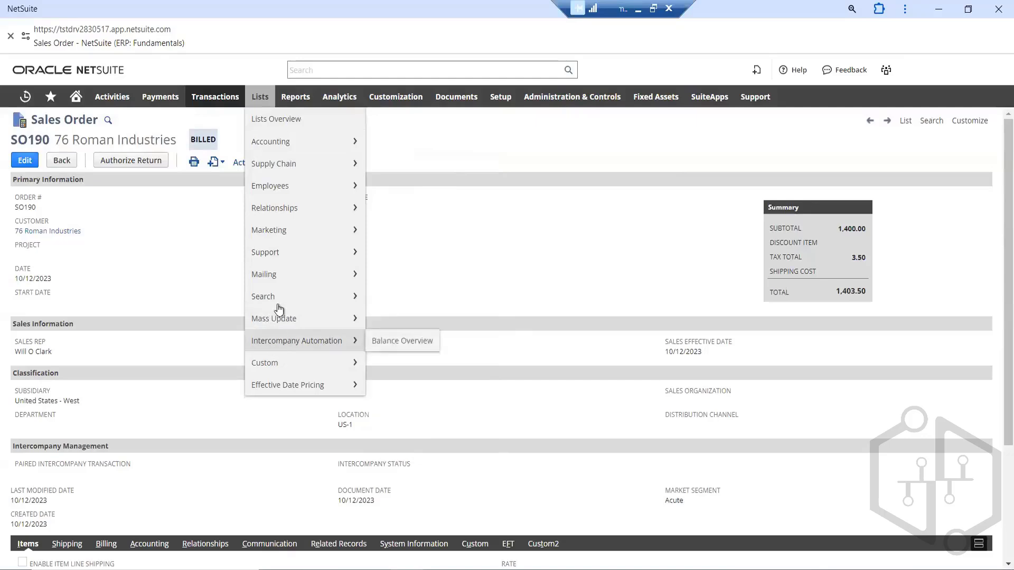
pyautogui.moveTo(279, 284)
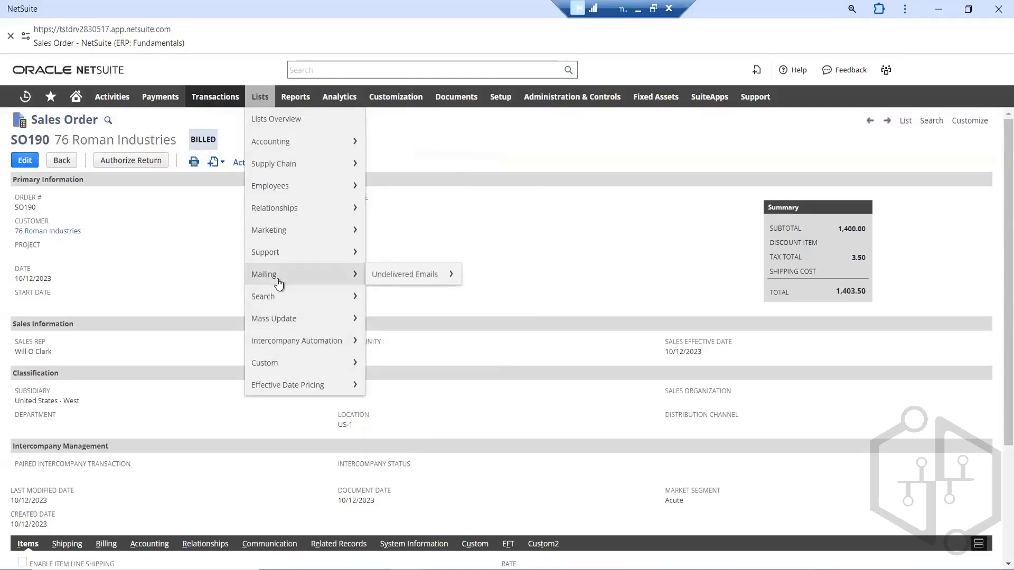
pyautogui.moveTo(286, 254)
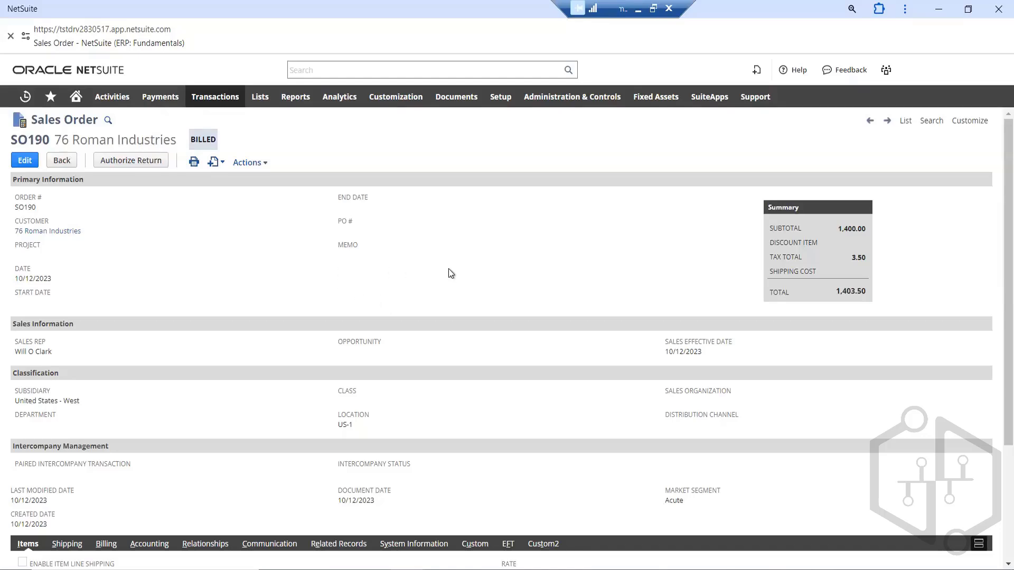
pyautogui.scroll(-1, 451, 273)
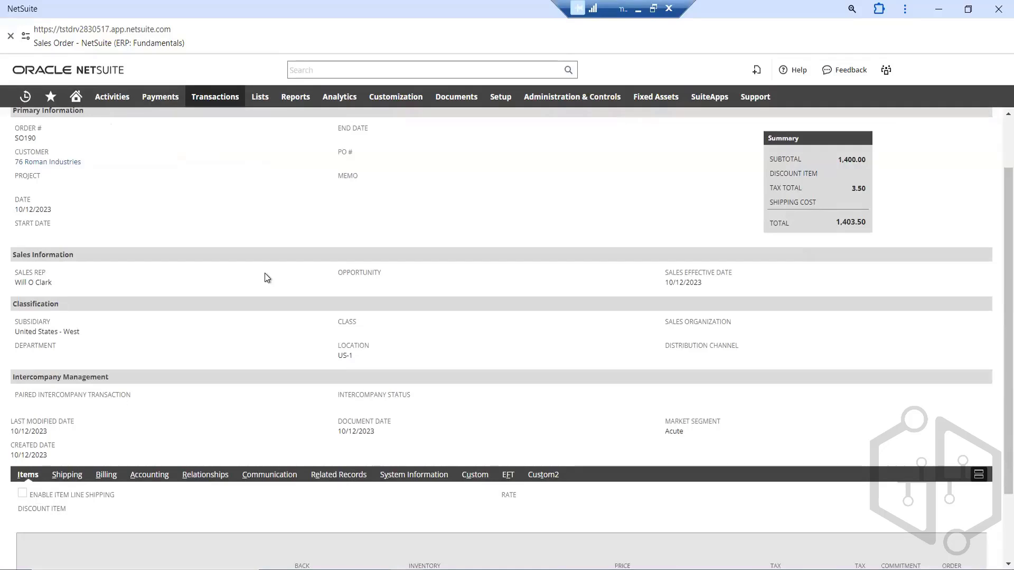
pyautogui.scroll(-2, 265, 274)
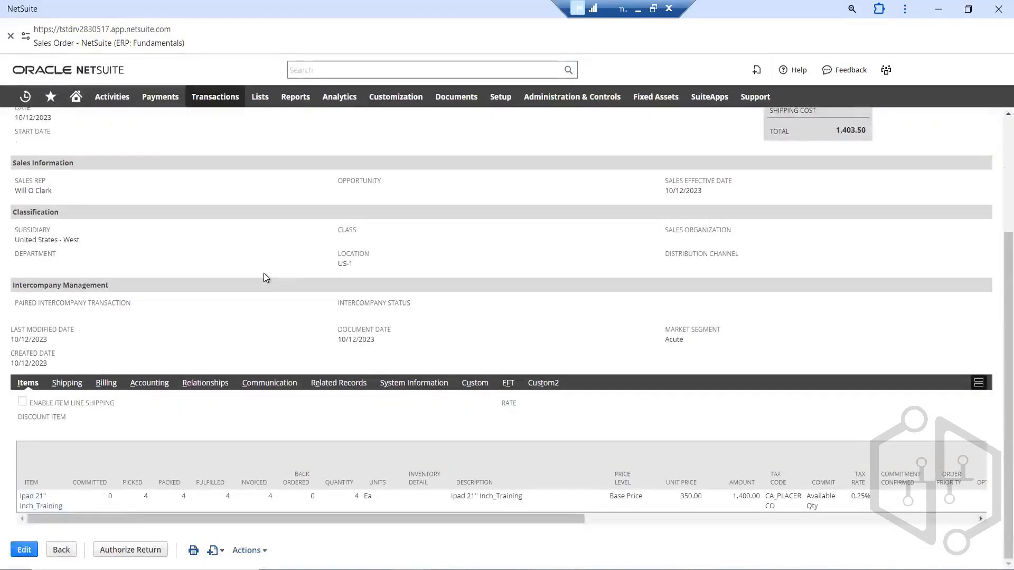
pyautogui.scroll(3, 265, 278)
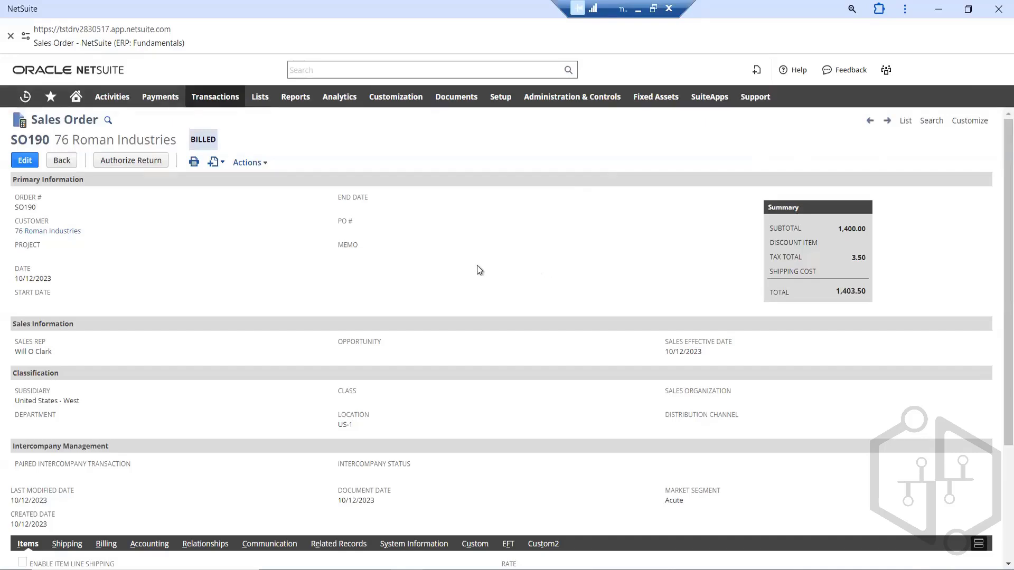
pyautogui.scroll(-3, 476, 265)
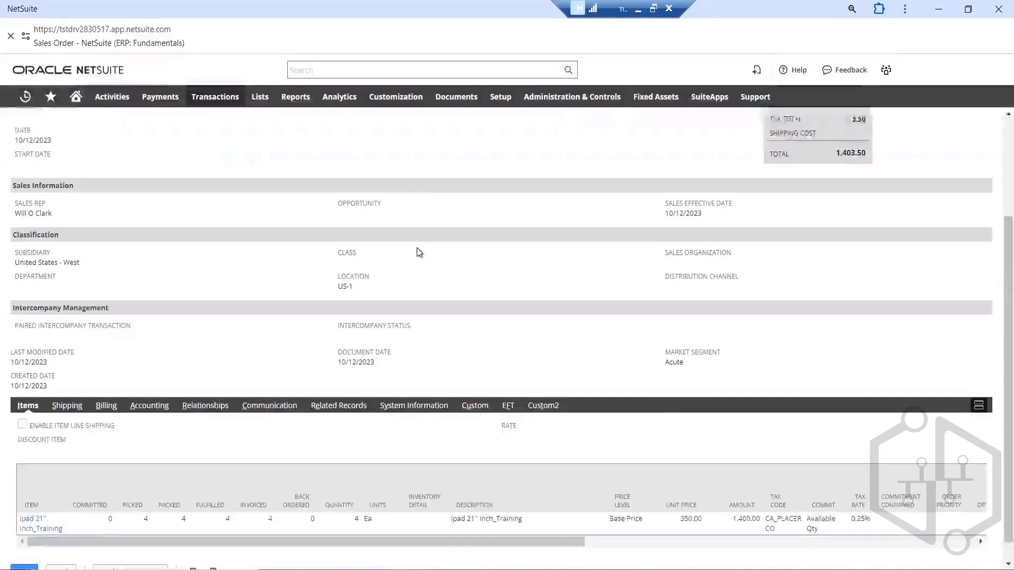
# - Open the sales order for editing and examine its header fields, summary, classification and item line columns
pyautogui.scroll(3, 417, 248)
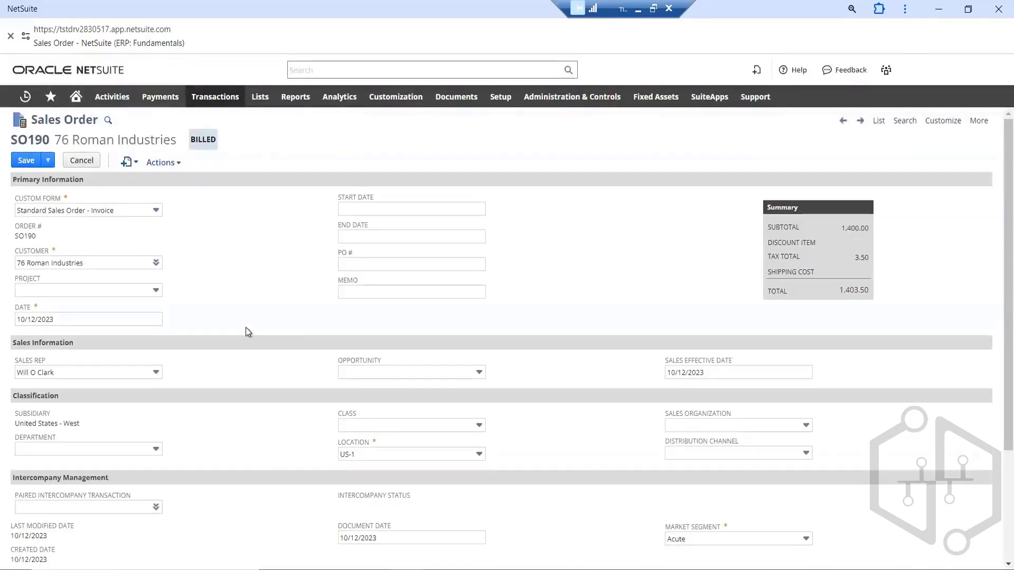
pyautogui.scroll(-6, 246, 327)
pyautogui.scroll(4, 262, 323)
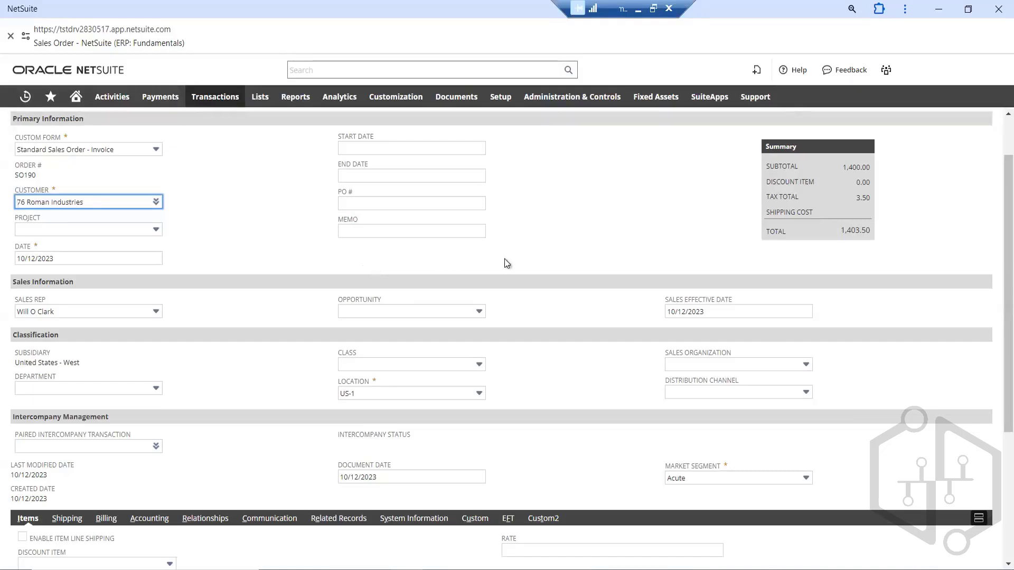
pyautogui.scroll(-3, 506, 261)
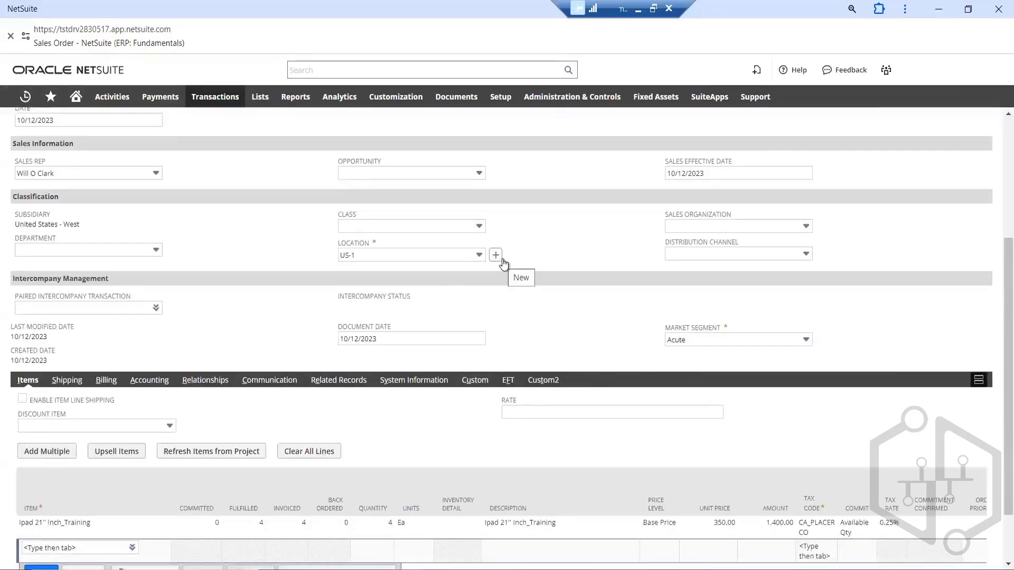
pyautogui.scroll(3, 540, 259)
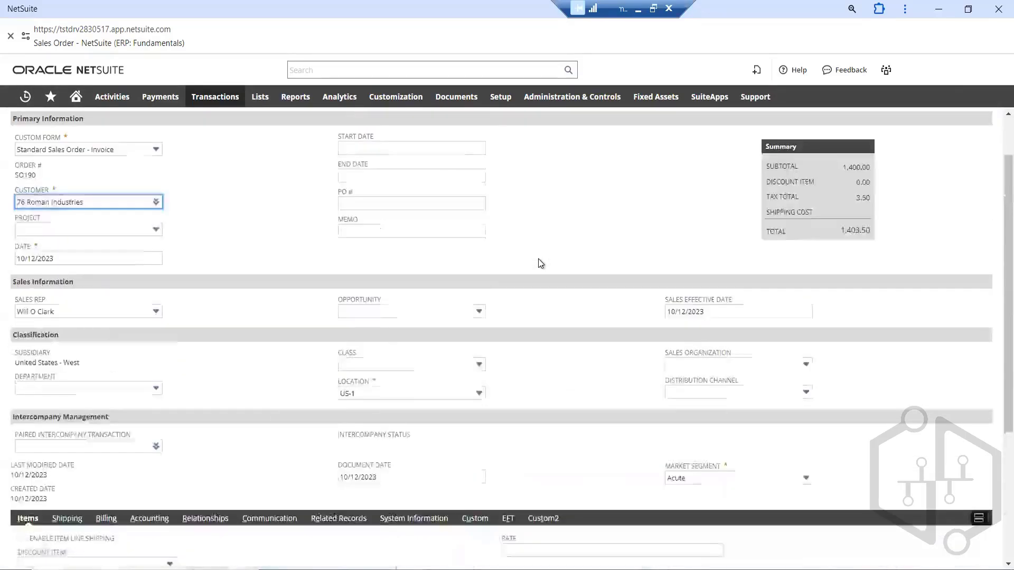
pyautogui.scroll(1, 499, 270)
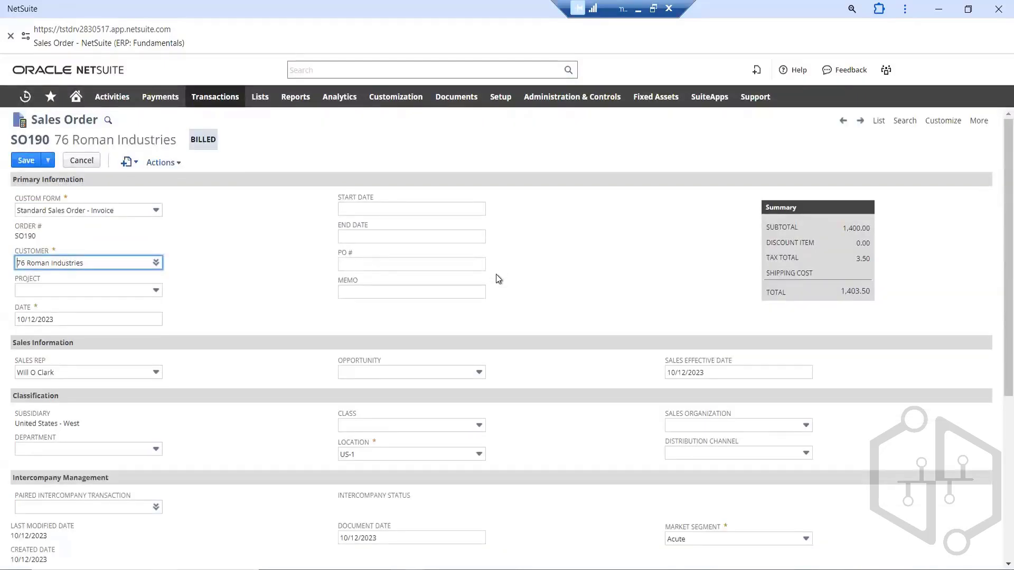
pyautogui.scroll(-5, 496, 273)
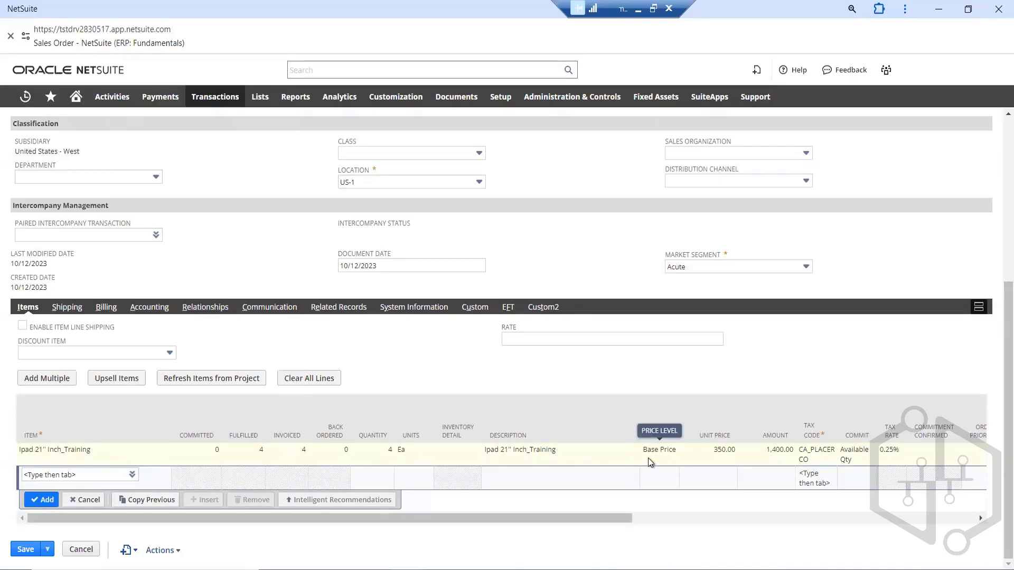
pyautogui.scroll(5, 325, 327)
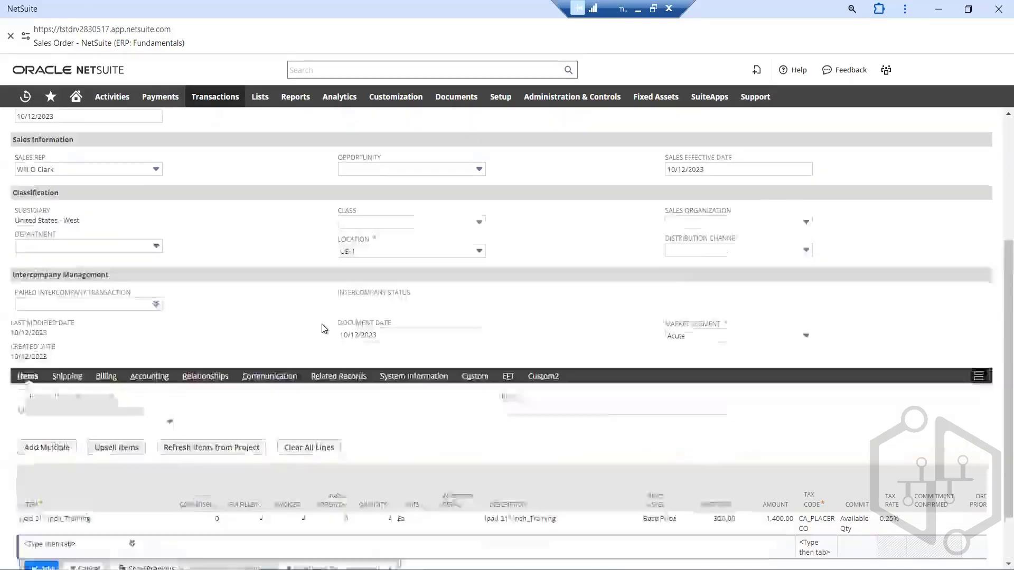
pyautogui.scroll(-3, 502, 349)
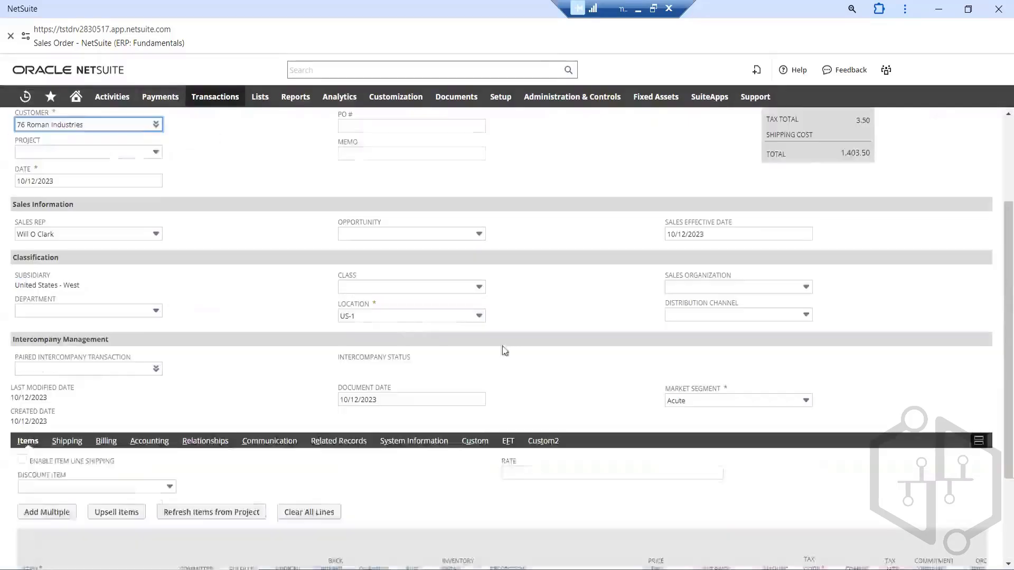
pyautogui.scroll(-3, 542, 365)
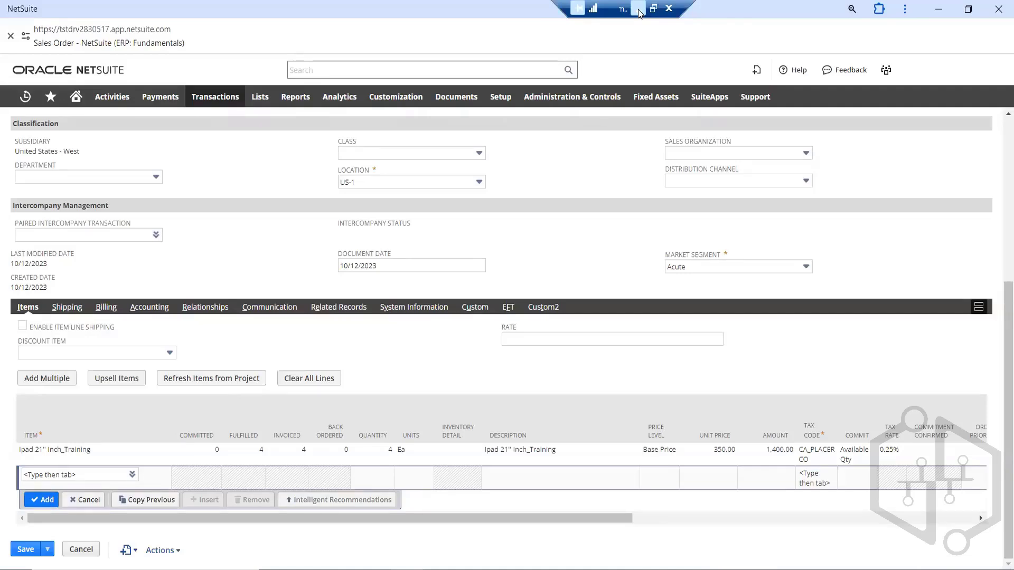
pyautogui.scroll(5, 264, 219)
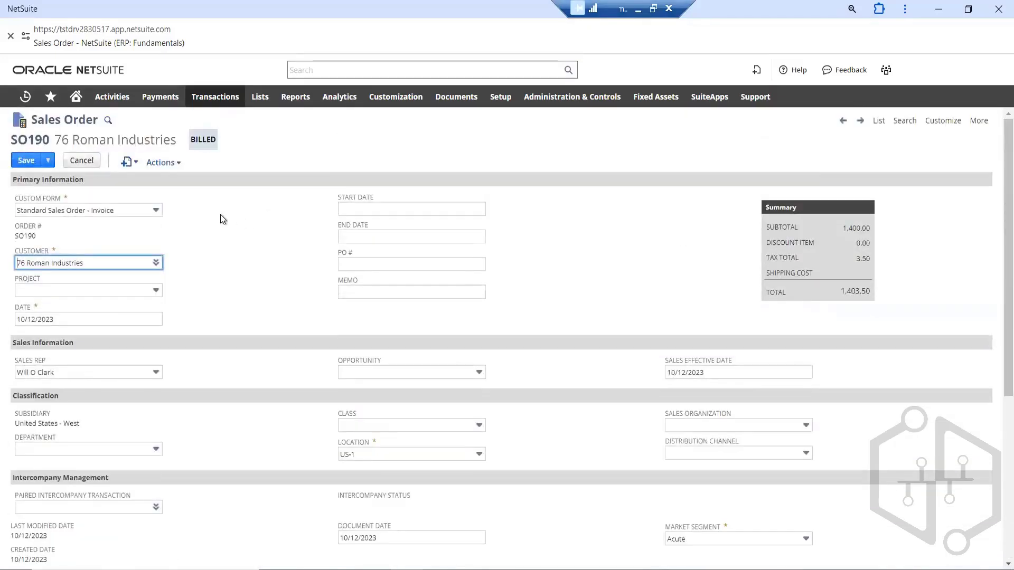
pyautogui.scroll(-5, 241, 218)
pyautogui.scroll(5, 261, 227)
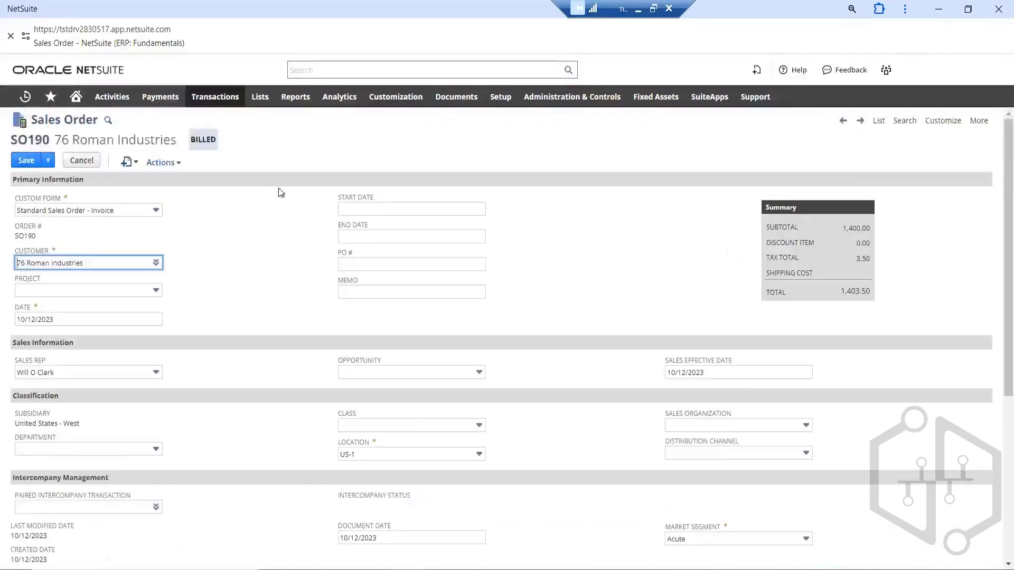
# - Open a blank sales order entry form, leaving the existing order, and look over its header and item sections
pyautogui.moveTo(220, 100)
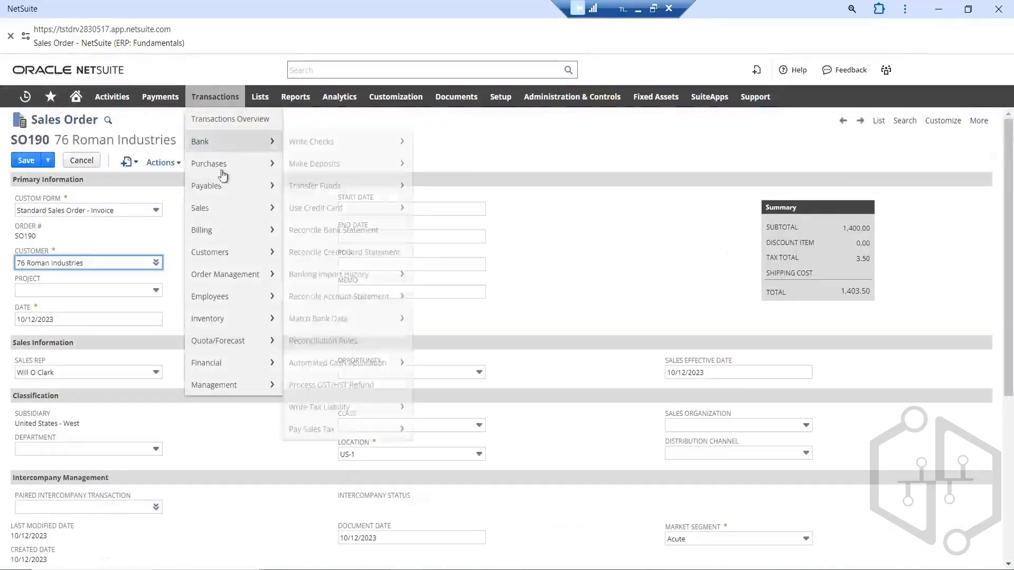
pyautogui.moveTo(221, 216)
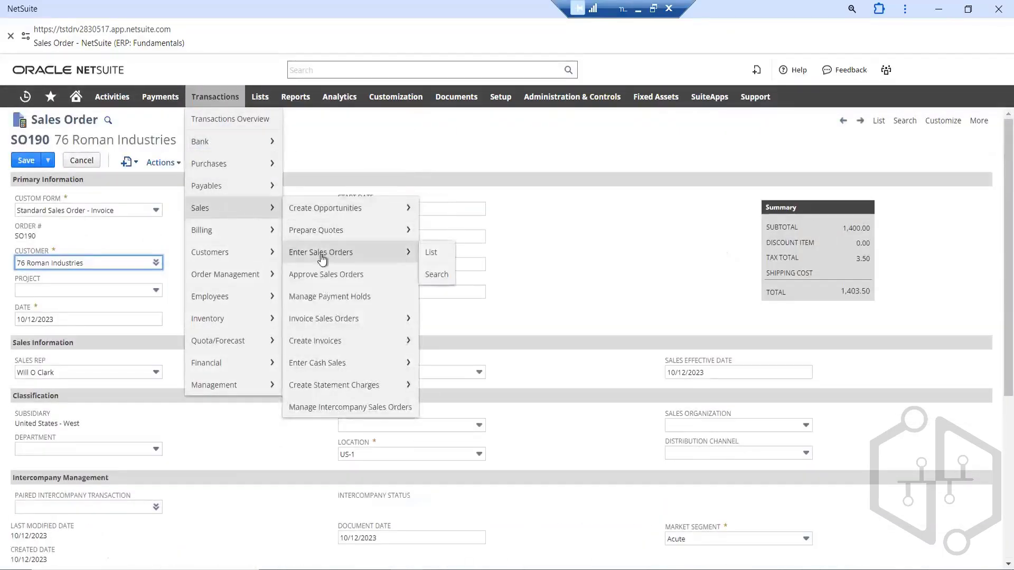
pyautogui.click(322, 256)
pyautogui.click(566, 127)
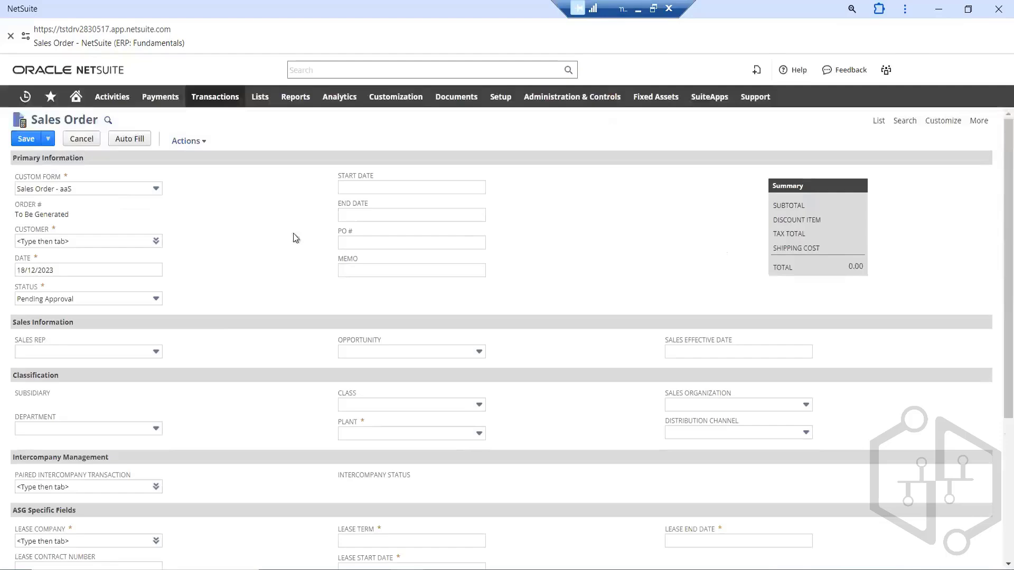
pyautogui.scroll(-6, 294, 236)
pyautogui.scroll(6, 285, 338)
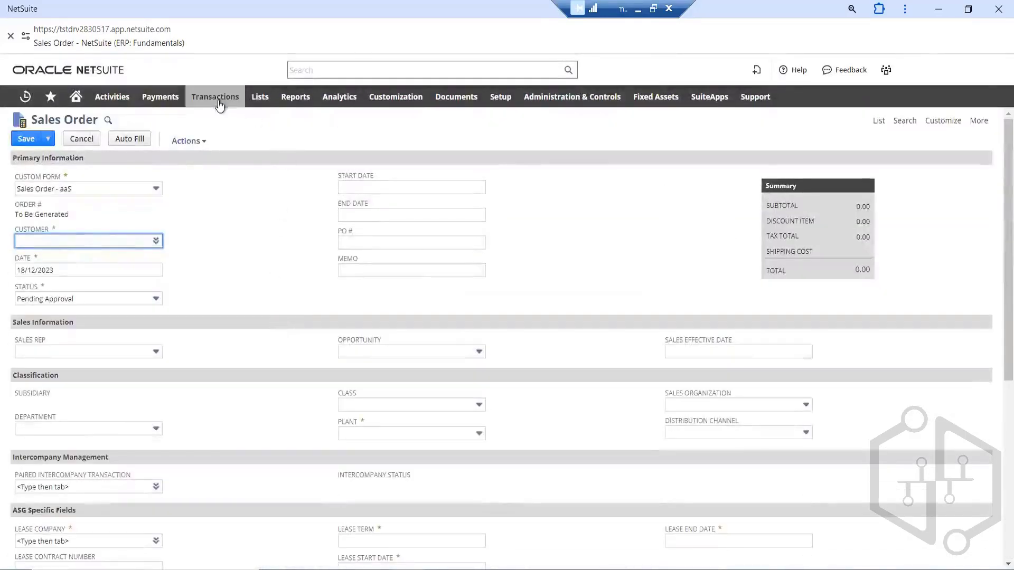
pyautogui.moveTo(214, 98)
pyautogui.moveTo(231, 212)
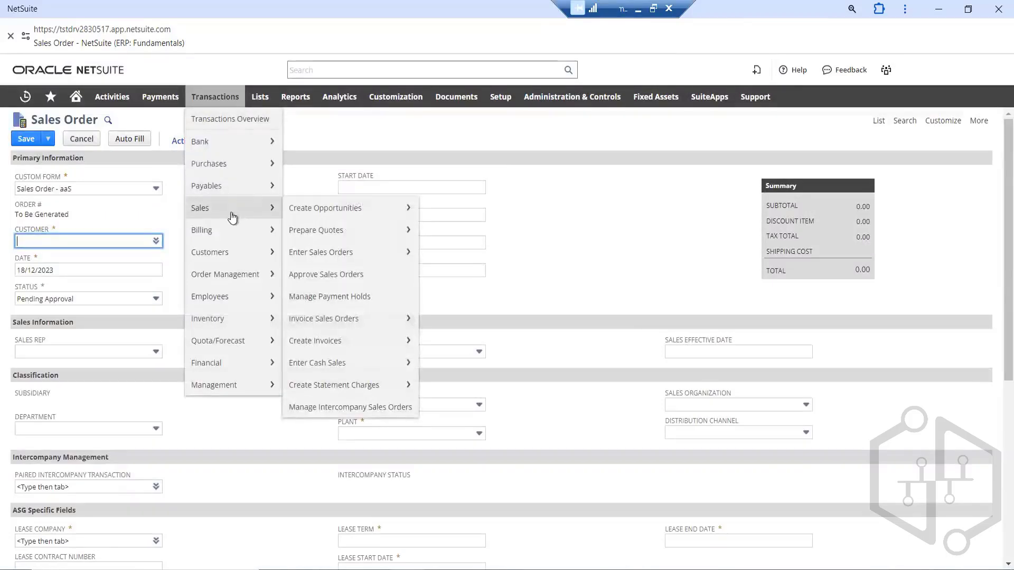
pyautogui.moveTo(338, 259)
pyautogui.click(163, 214)
# - Select 1 Hooli as the customer from the customer list and keep the status at Pending Approval
pyautogui.click(156, 242)
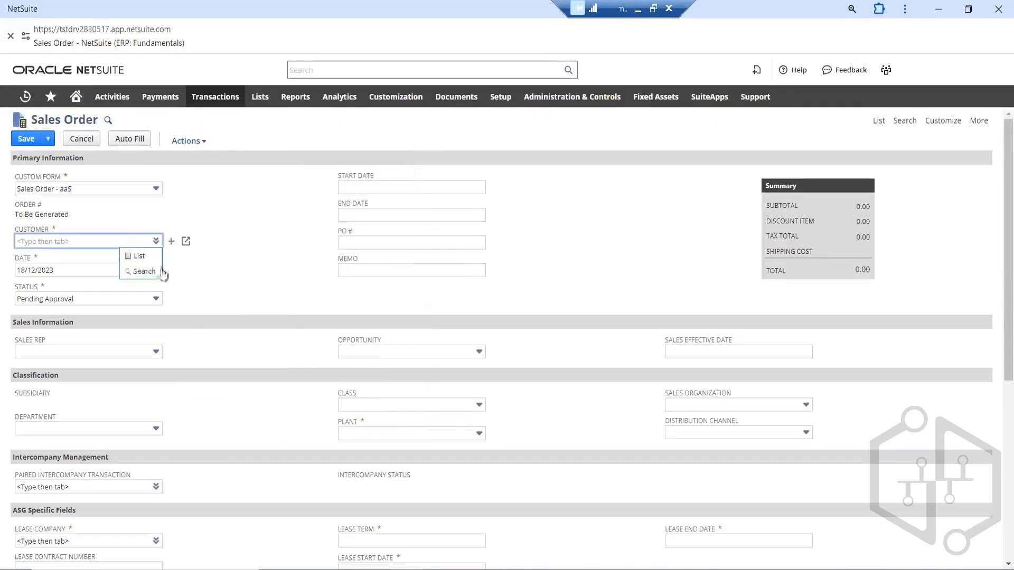
pyautogui.click(138, 257)
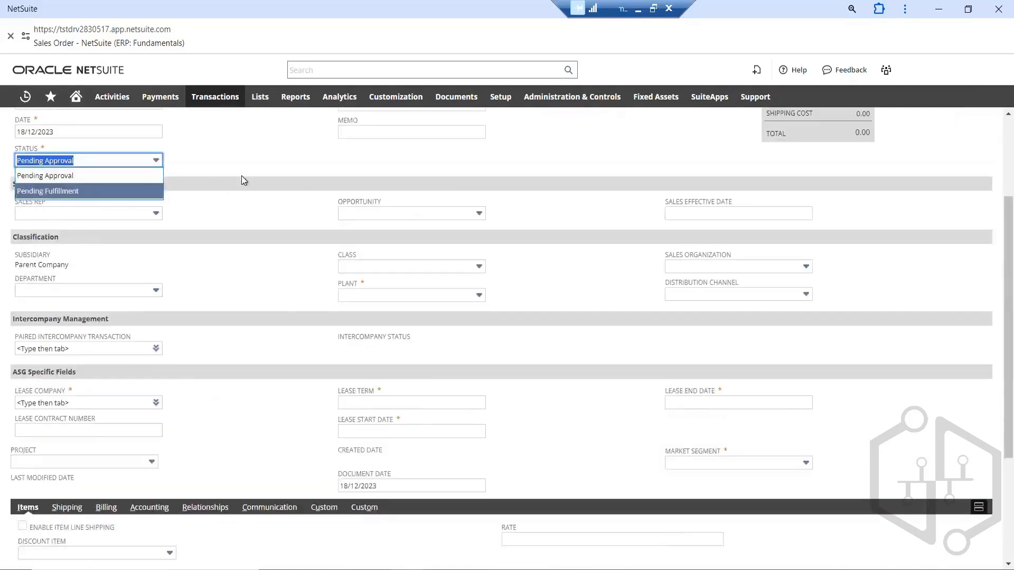
pyautogui.click(237, 166)
pyautogui.scroll(3, 237, 169)
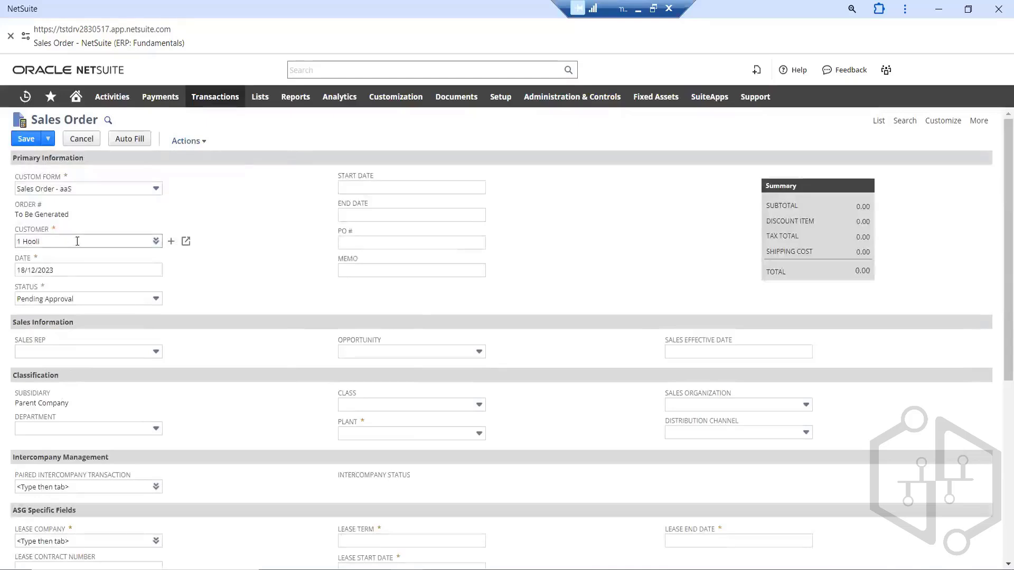
# - Check the order's subsidiary and set the plant to Corporate HQ in the classification section
pyautogui.scroll(-3, 258, 254)
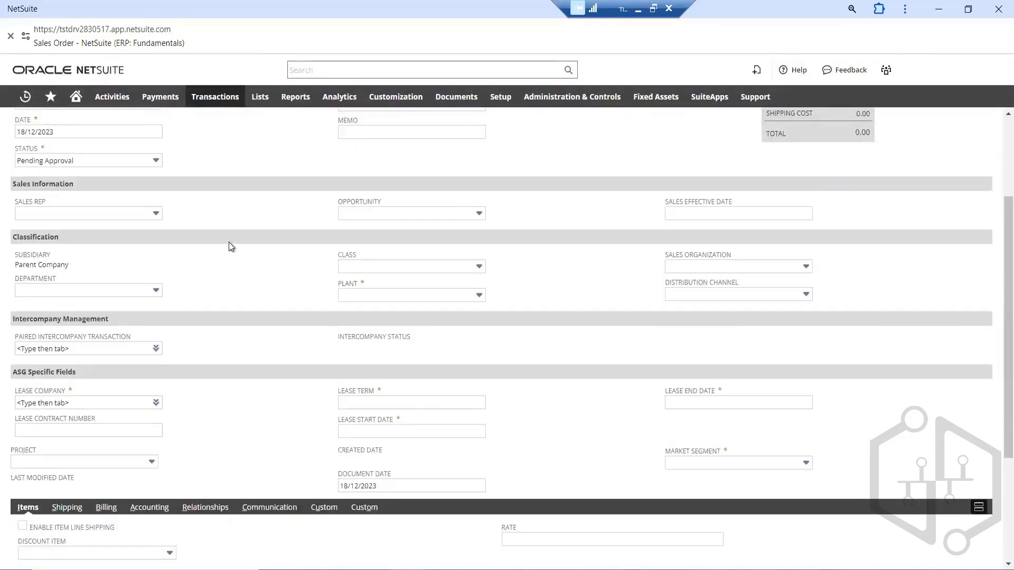
pyautogui.tripleClick(45, 267)
pyautogui.click(178, 260)
pyautogui.click(403, 295)
pyautogui.click(363, 341)
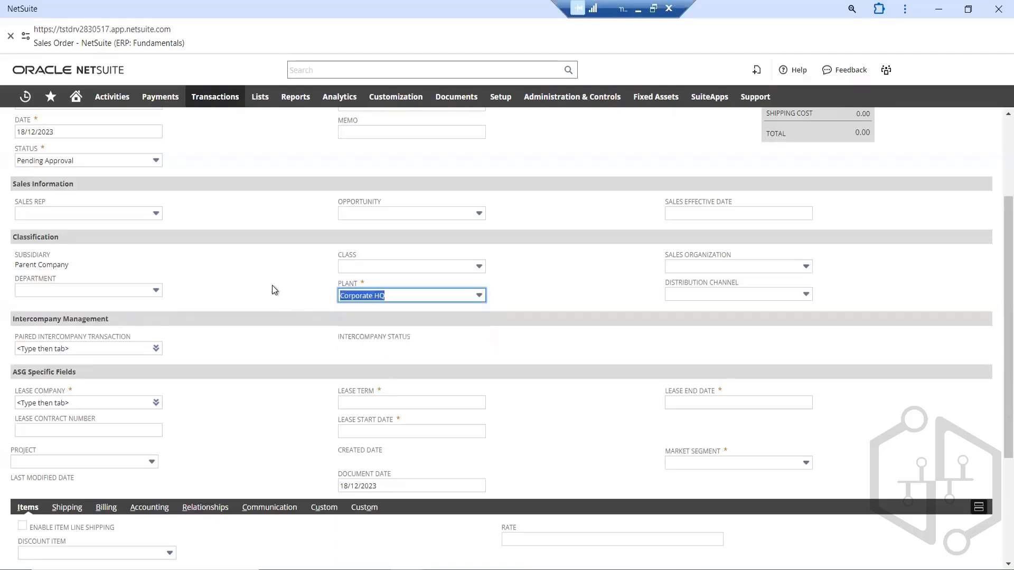
# - Set the lease end date to 18/12/2023 and the market segment to Acute
pyautogui.scroll(-3, 746, 300)
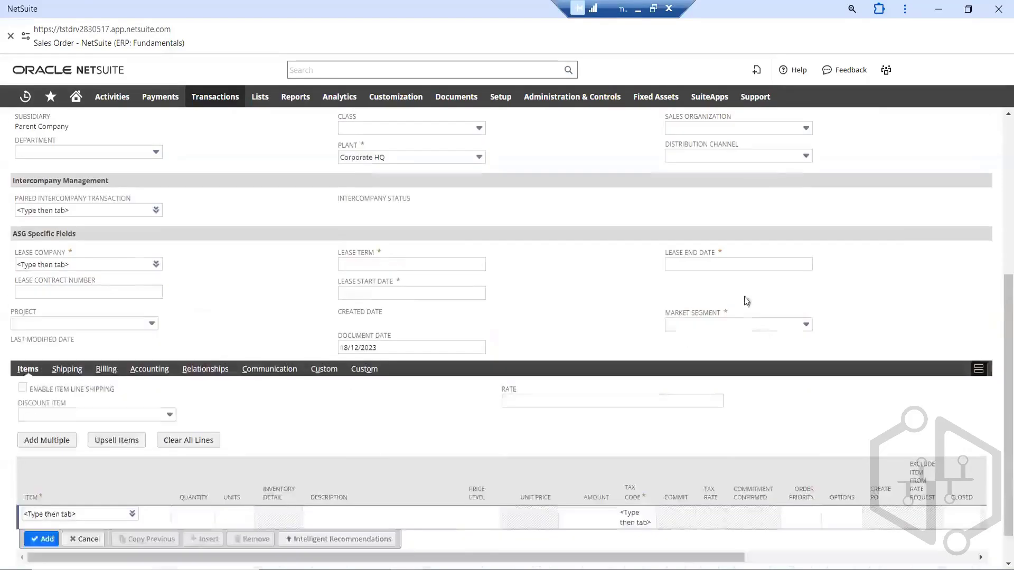
pyautogui.click(779, 265)
pyautogui.click(821, 268)
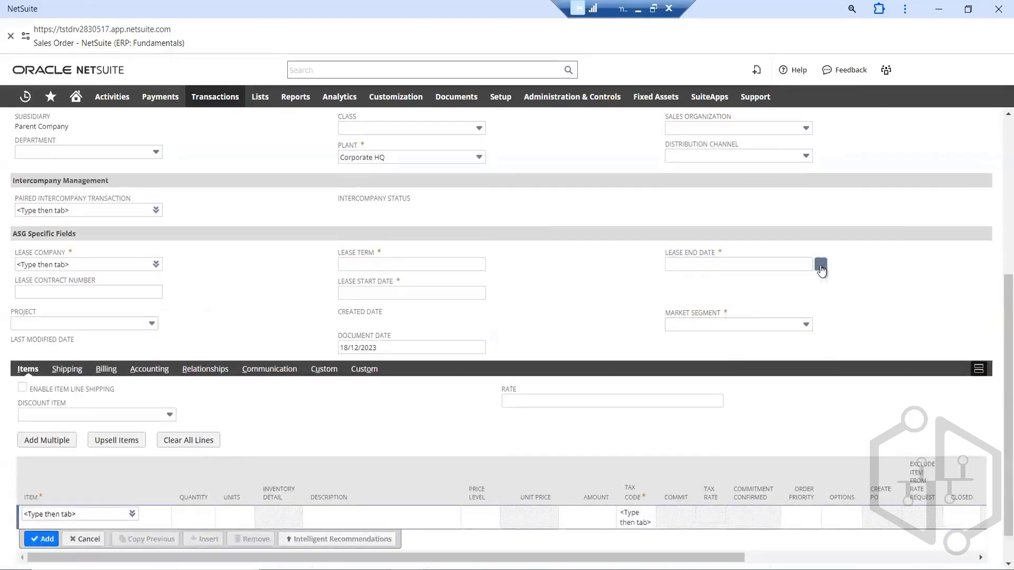
pyautogui.click(750, 345)
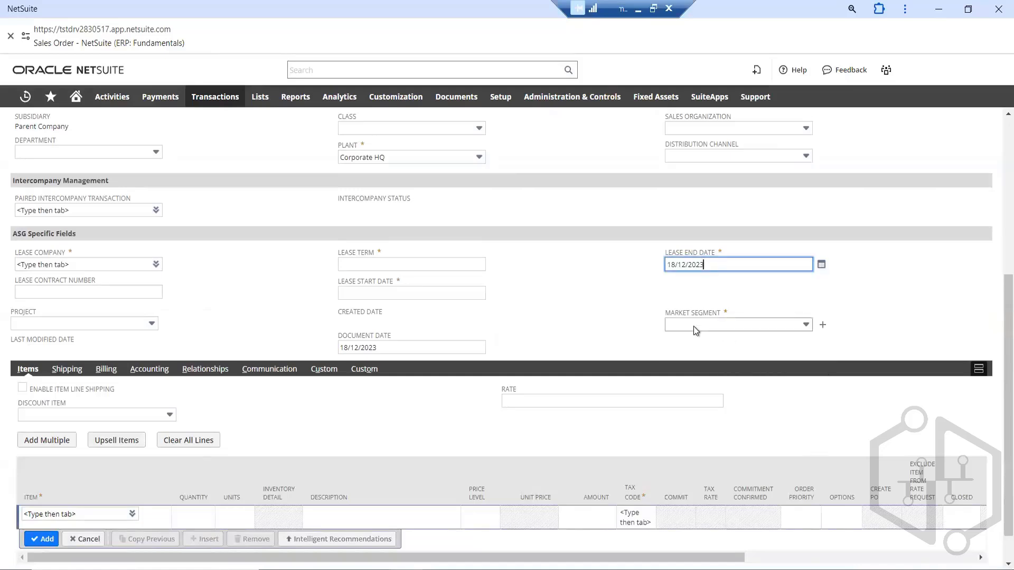
pyautogui.click(695, 327)
pyautogui.click(689, 370)
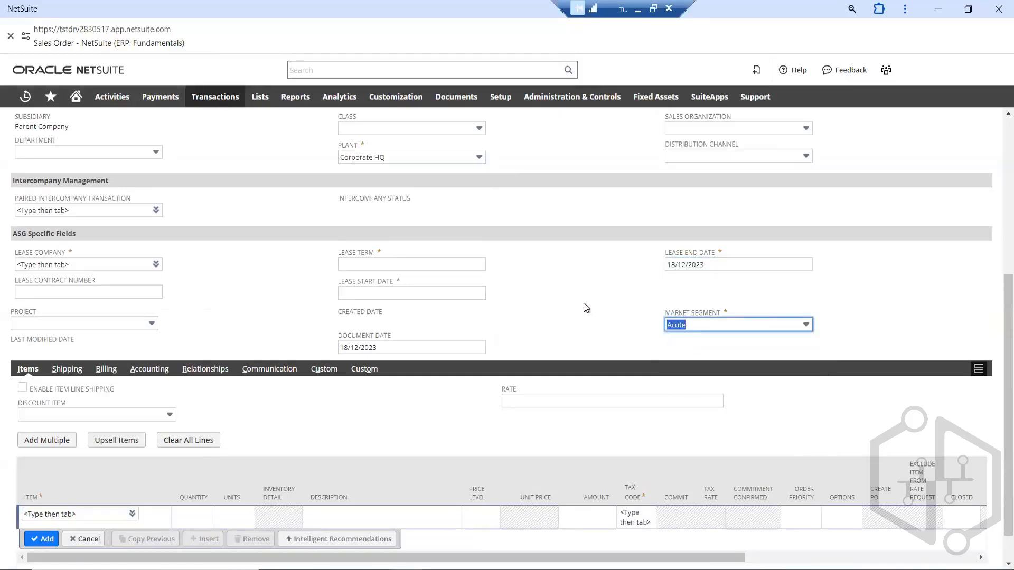
pyautogui.click(586, 308)
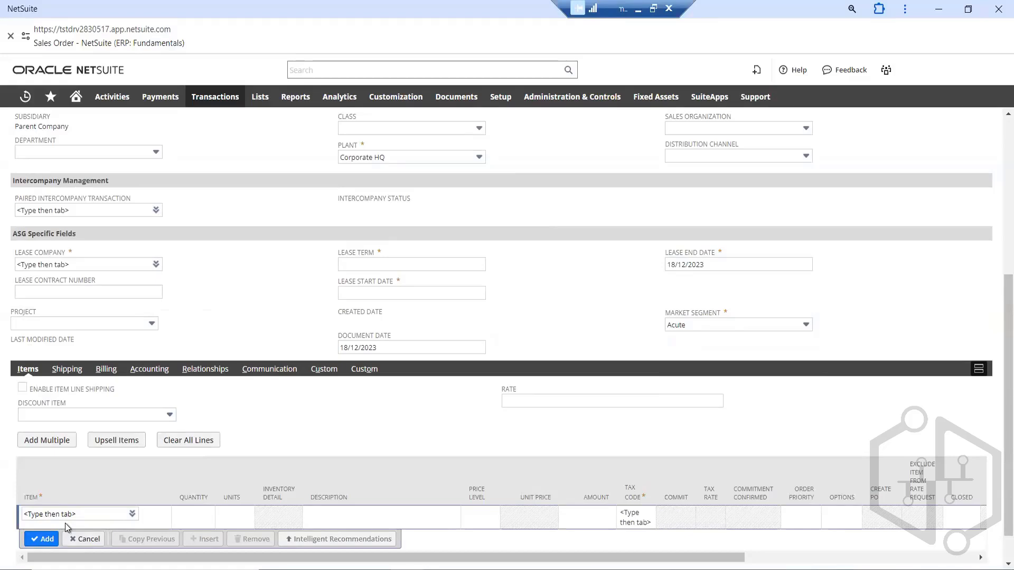
# - Try to enter "demo" as the lease term and clear the field
pyautogui.click(404, 265)
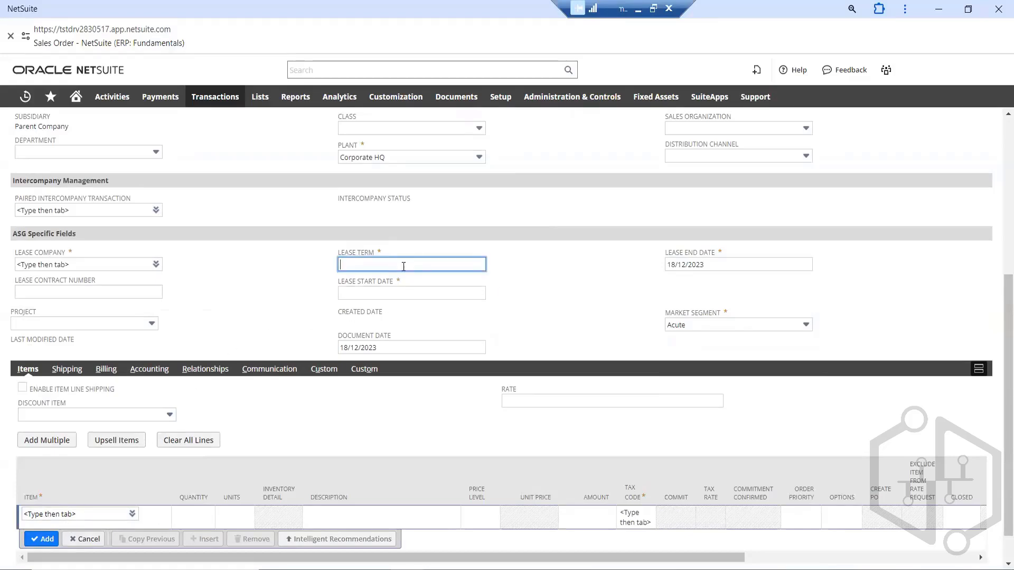
pyautogui.write('demo')
pyautogui.click(407, 292)
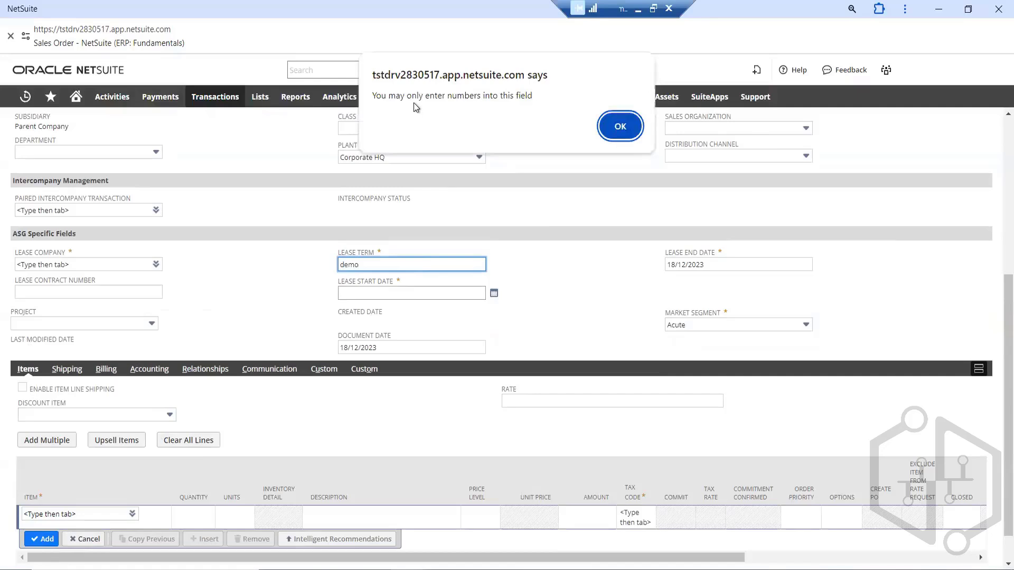
pyautogui.click(619, 126)
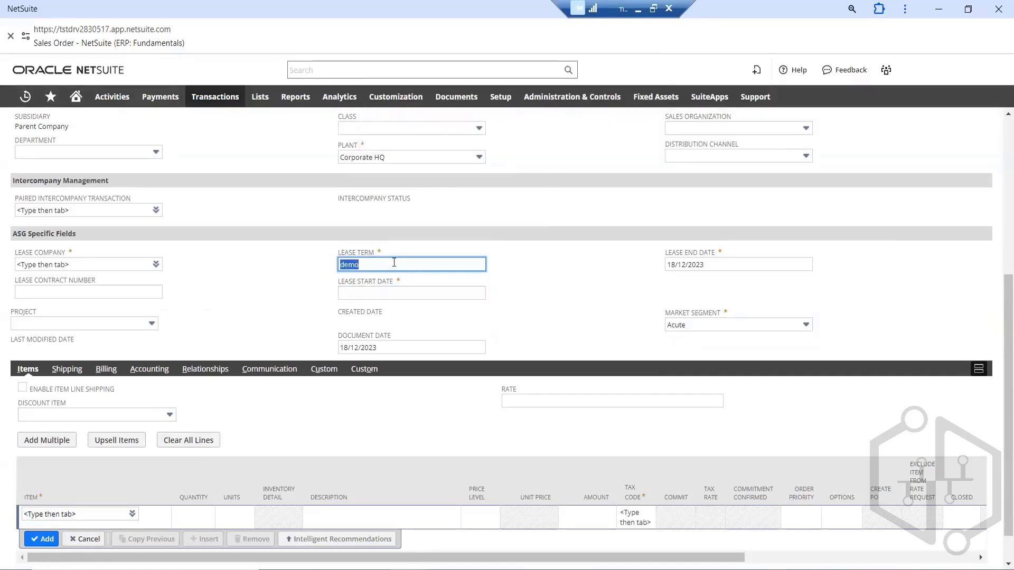
pyautogui.press('BackSpace')
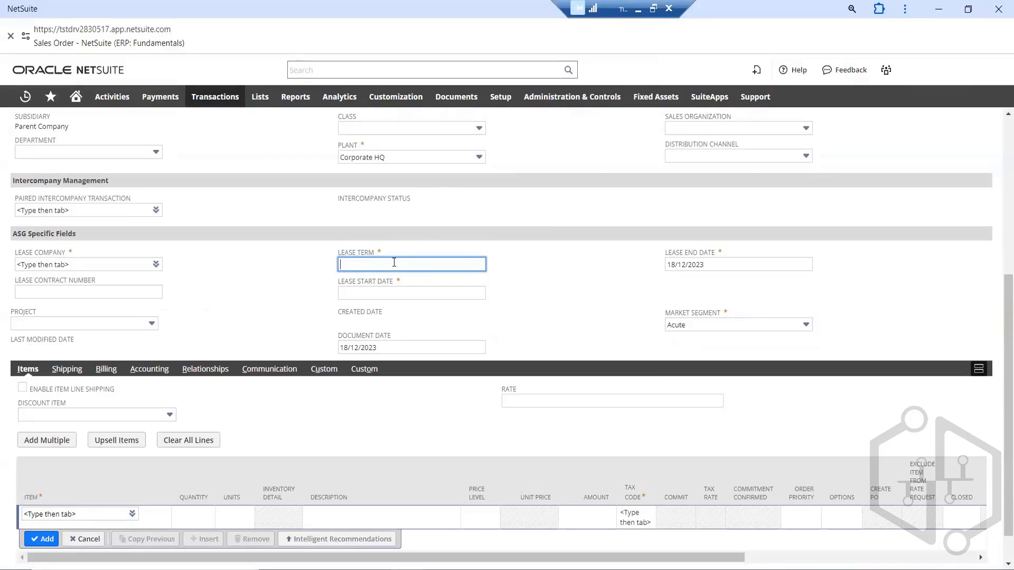
# - Set the lease term to 1.234 and the lease start date to 18/12/2023
pyautogui.write('1.234')
pyautogui.click(542, 278)
pyautogui.click(424, 292)
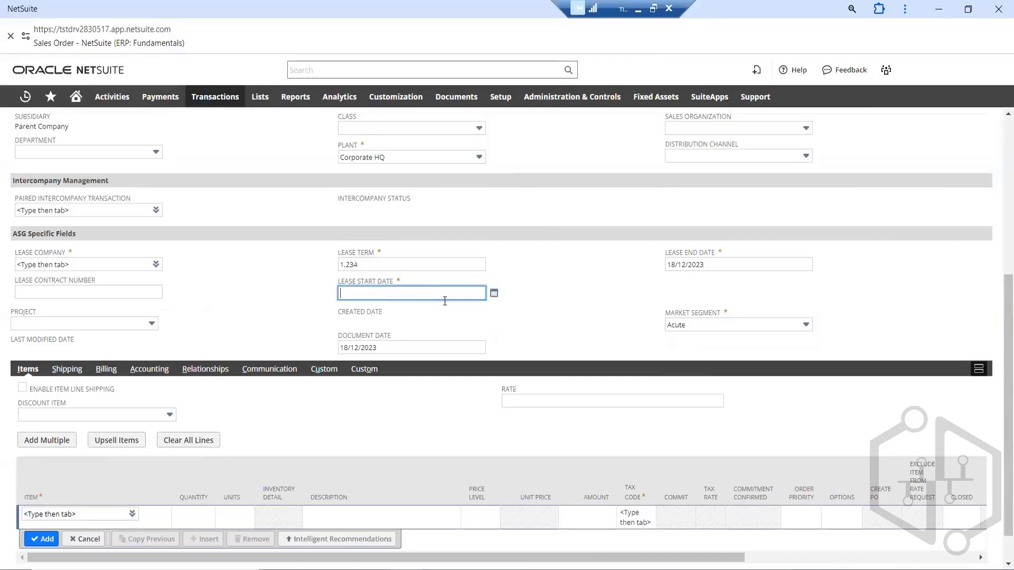
pyautogui.click(494, 293)
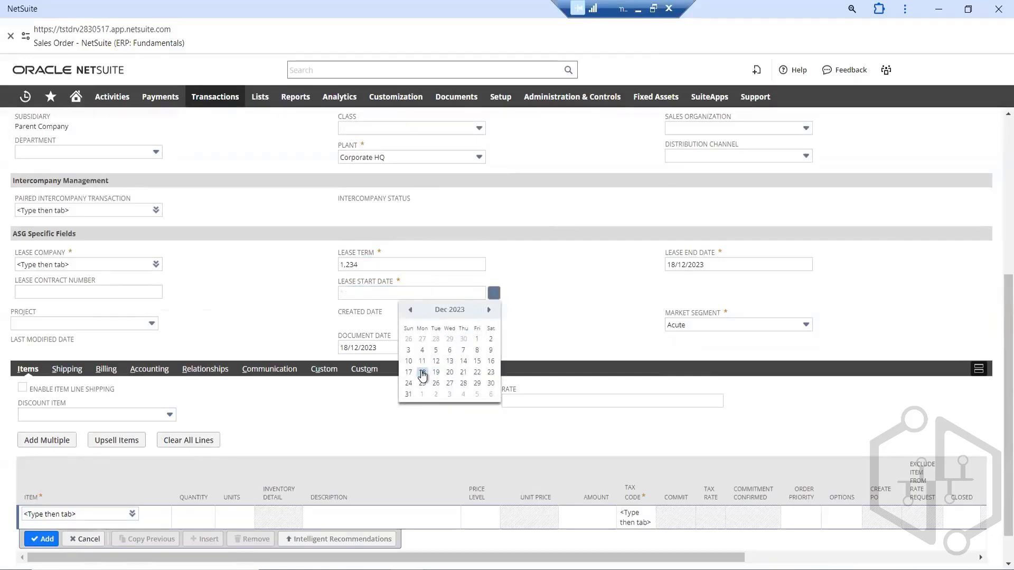
pyautogui.click(422, 372)
pyautogui.click(550, 289)
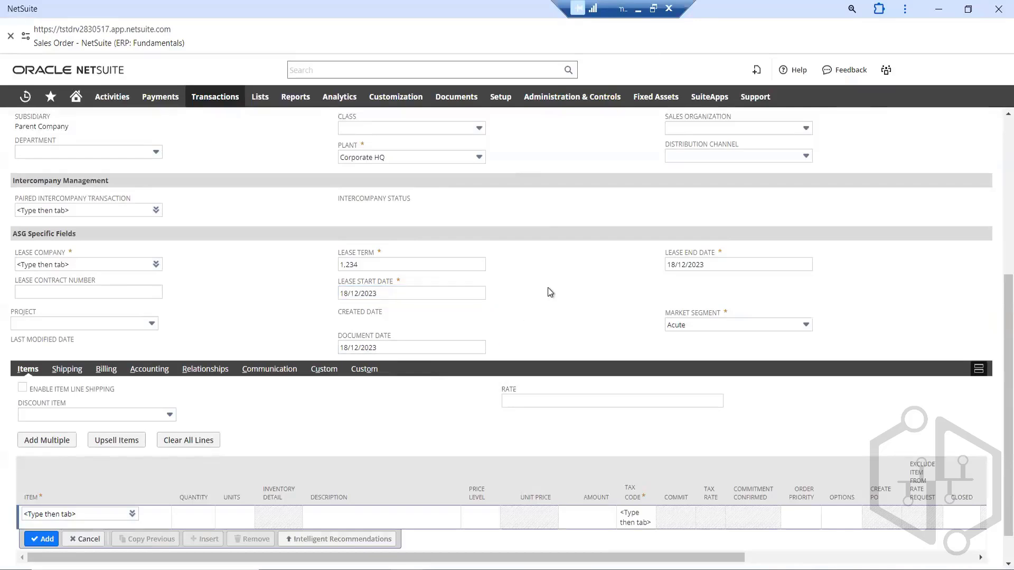
# - Add the item AA3: SAAS License C to the order's item lines
pyautogui.scroll(-1, 548, 289)
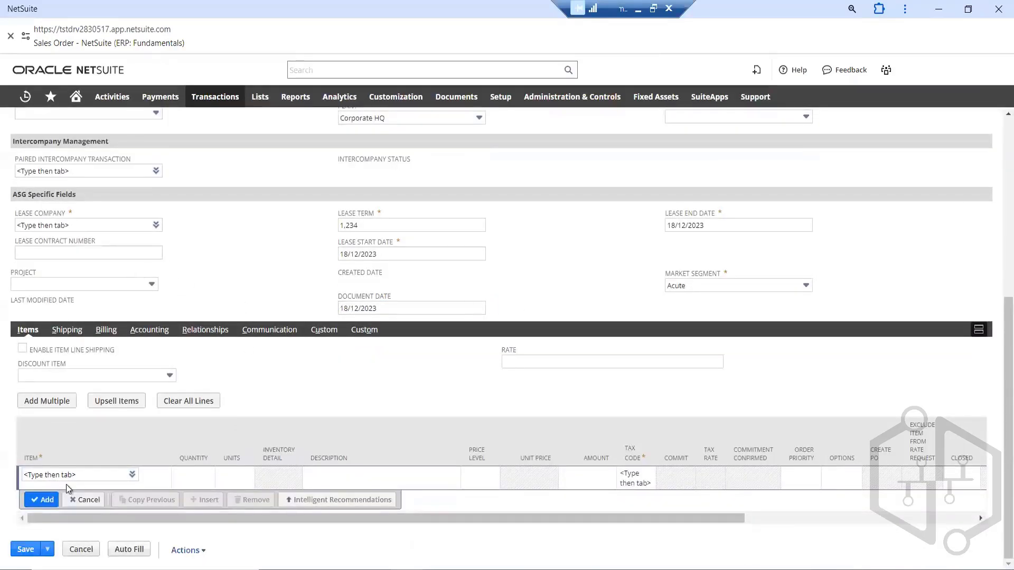
pyautogui.moveTo(128, 474)
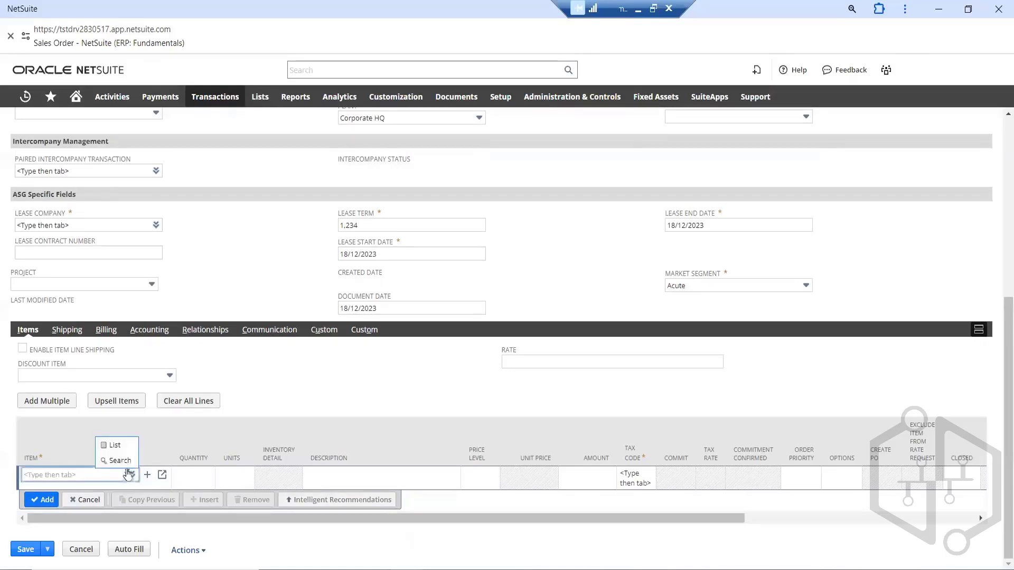
pyautogui.click(115, 440)
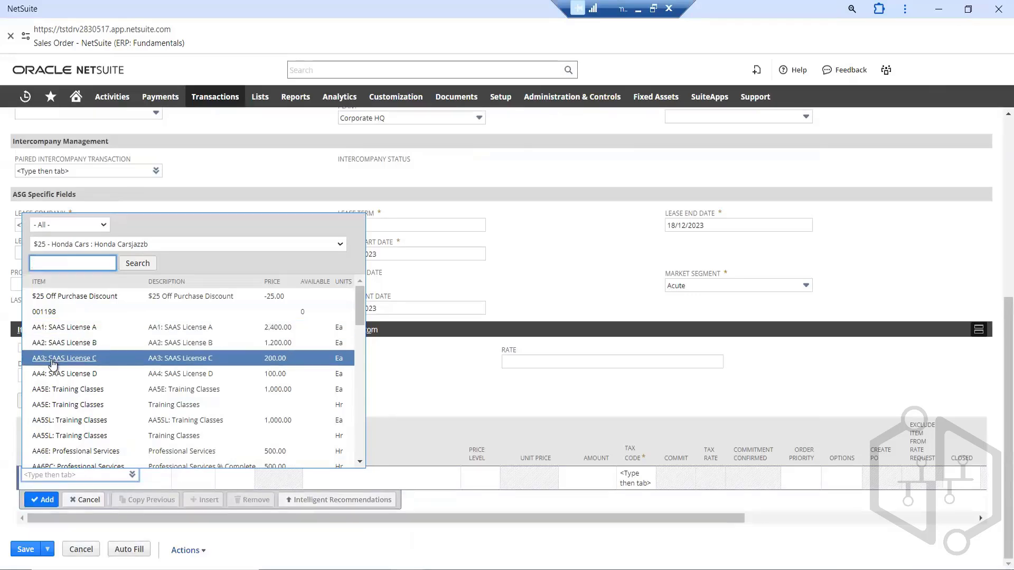
pyautogui.click(54, 359)
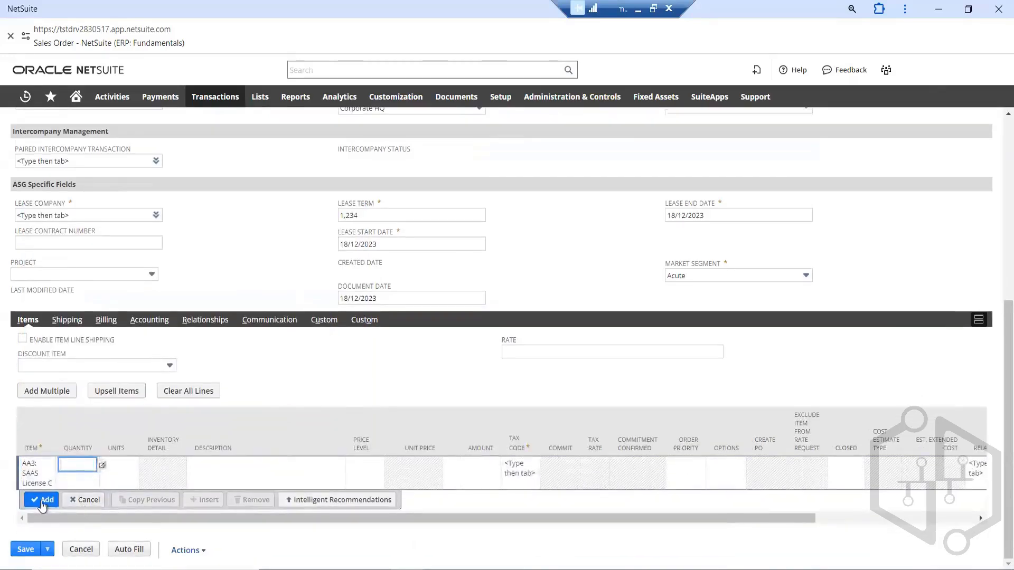
pyautogui.click(38, 501)
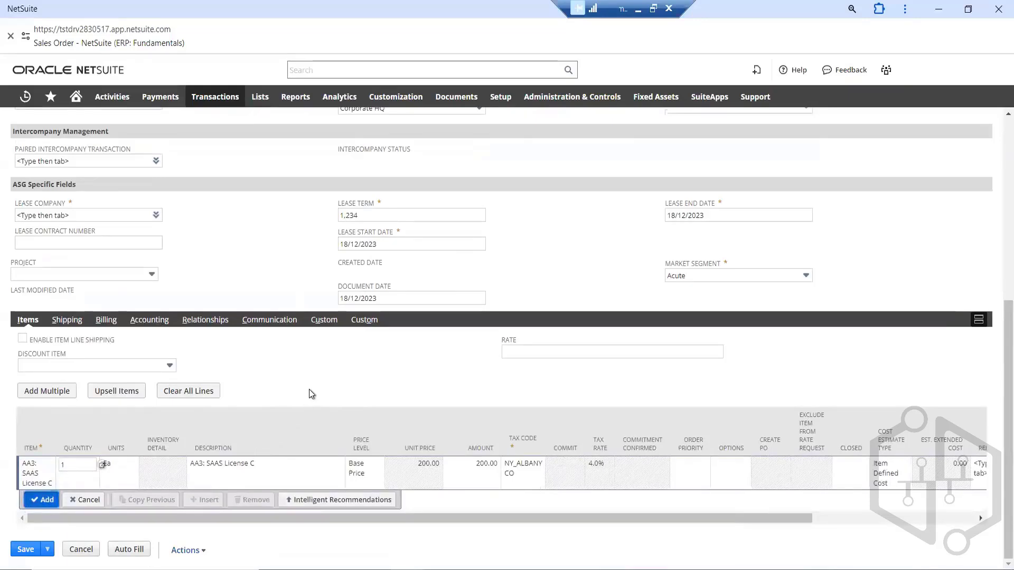
# - Review the order's header fields and item line and try to save the sales order
pyautogui.scroll(5, 318, 370)
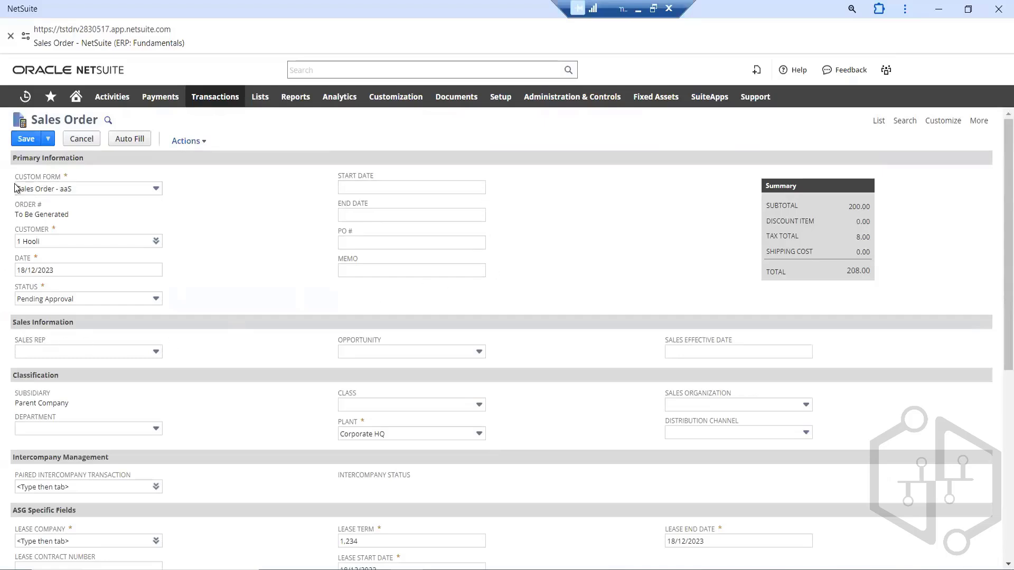
pyautogui.scroll(-1, 457, 271)
pyautogui.scroll(-1, 230, 260)
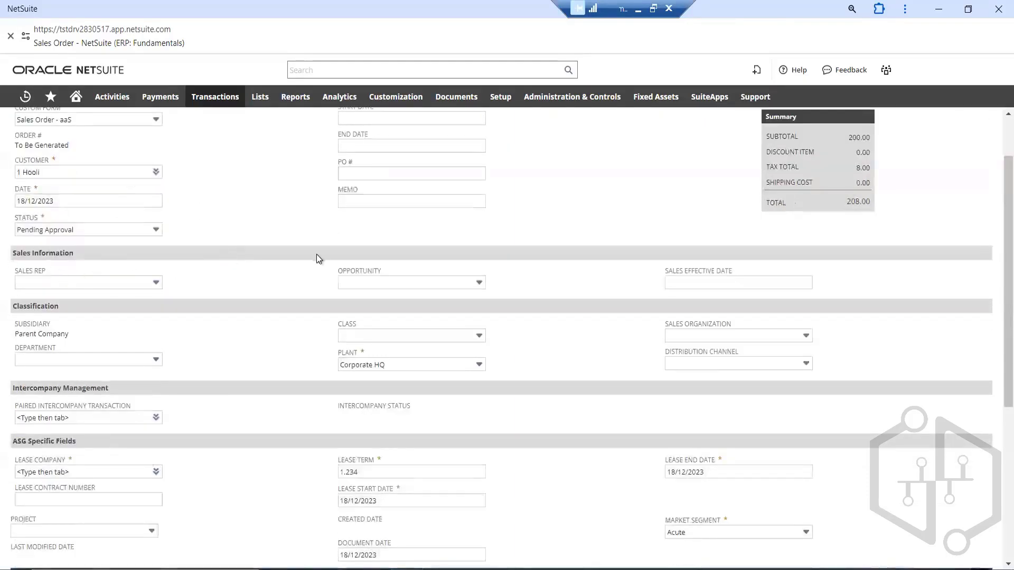
pyautogui.scroll(-3, 316, 255)
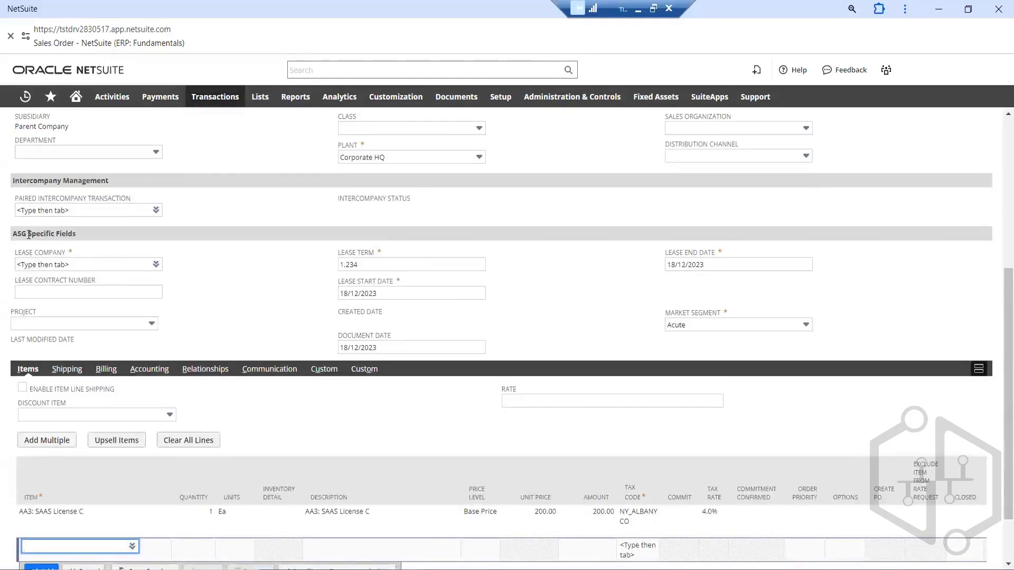
pyautogui.scroll(-1, 311, 248)
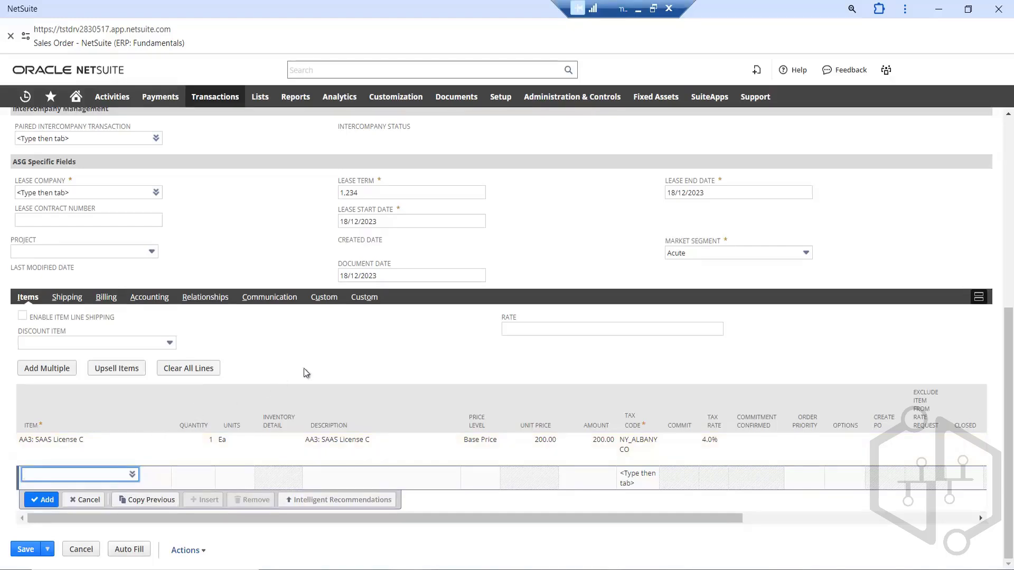
pyautogui.scroll(4, 335, 363)
pyautogui.scroll(-5, 334, 357)
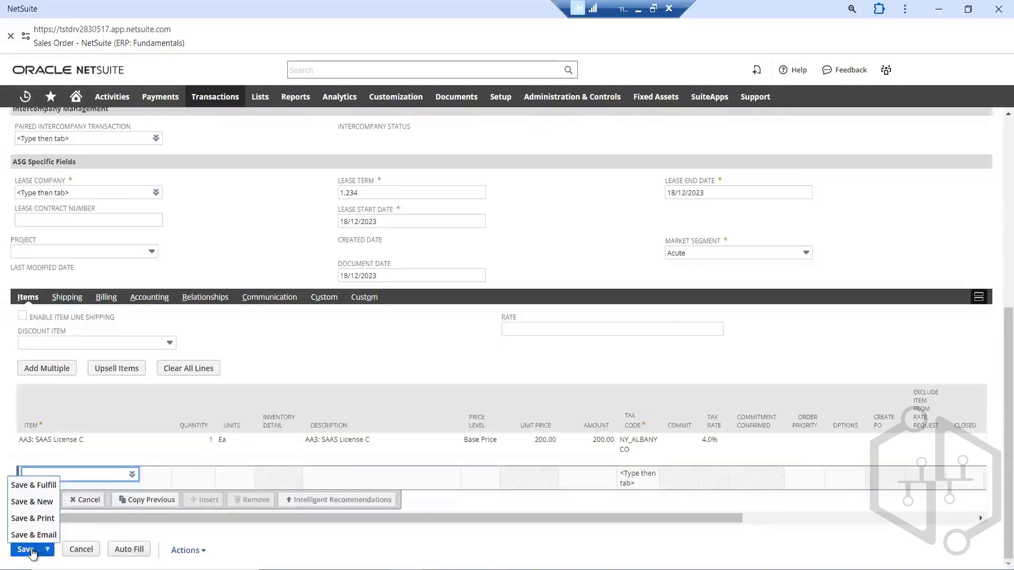
pyautogui.click(26, 550)
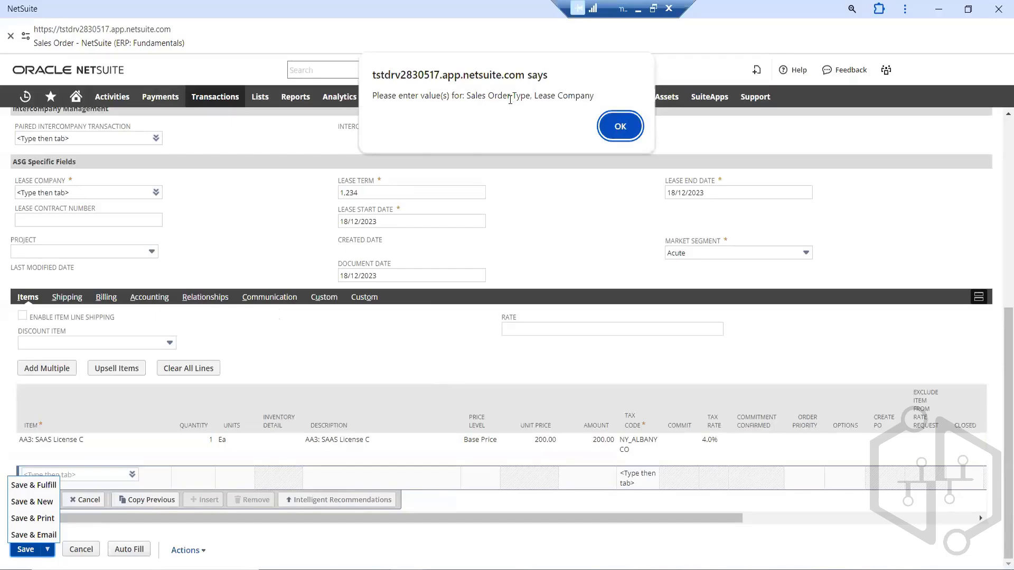
pyautogui.click(618, 126)
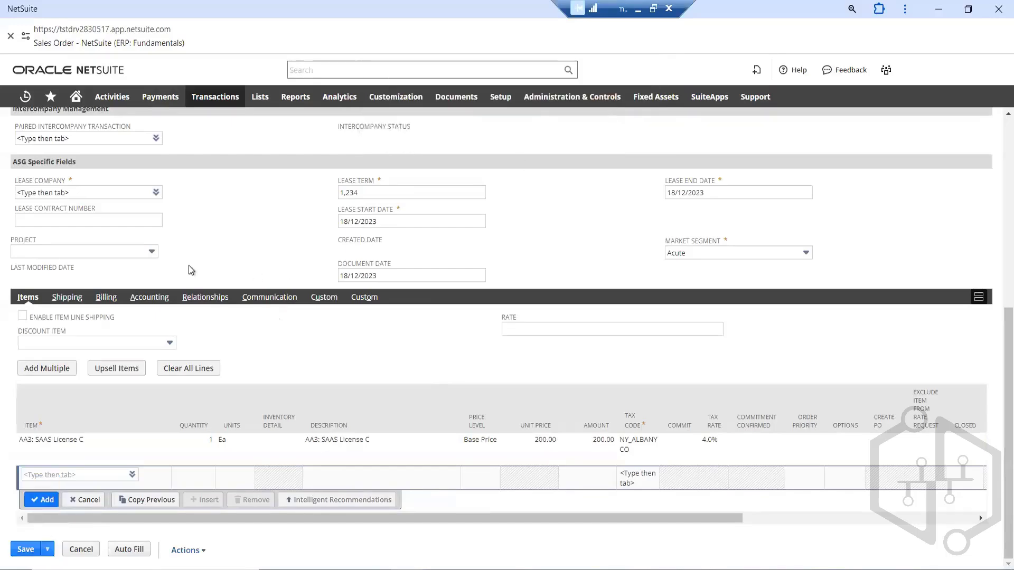
# - Set the mandatory lease company in the ASG specific fields to A Bread Supplier
pyautogui.scroll(3, 217, 251)
pyautogui.scroll(4, 236, 249)
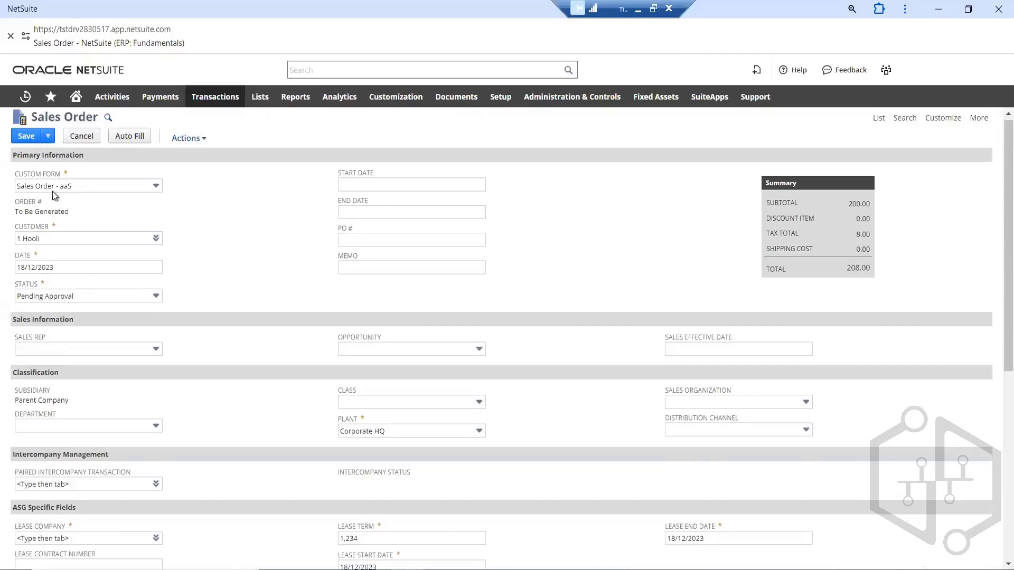
pyautogui.scroll(-2, 280, 279)
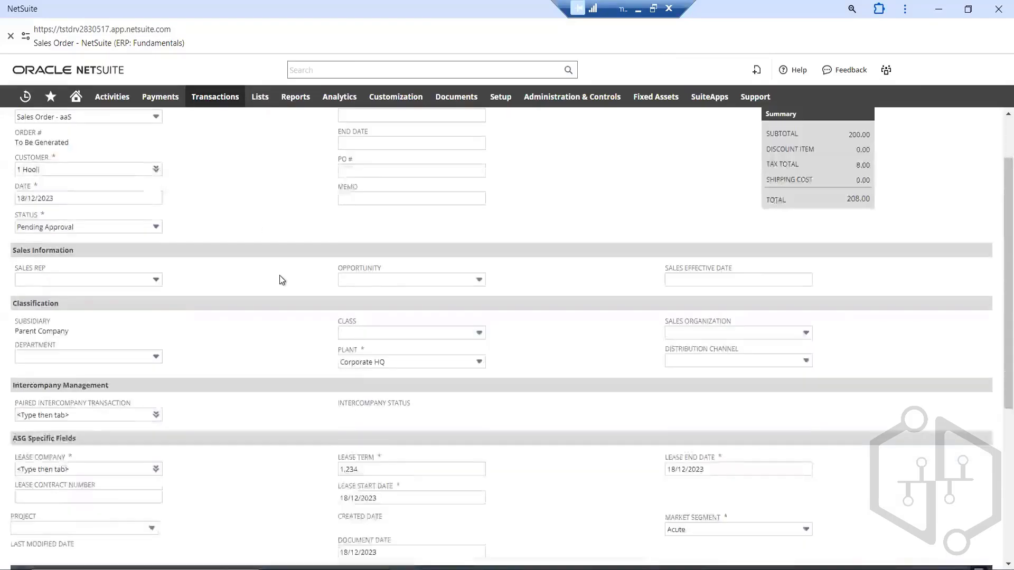
pyautogui.scroll(-2, 280, 276)
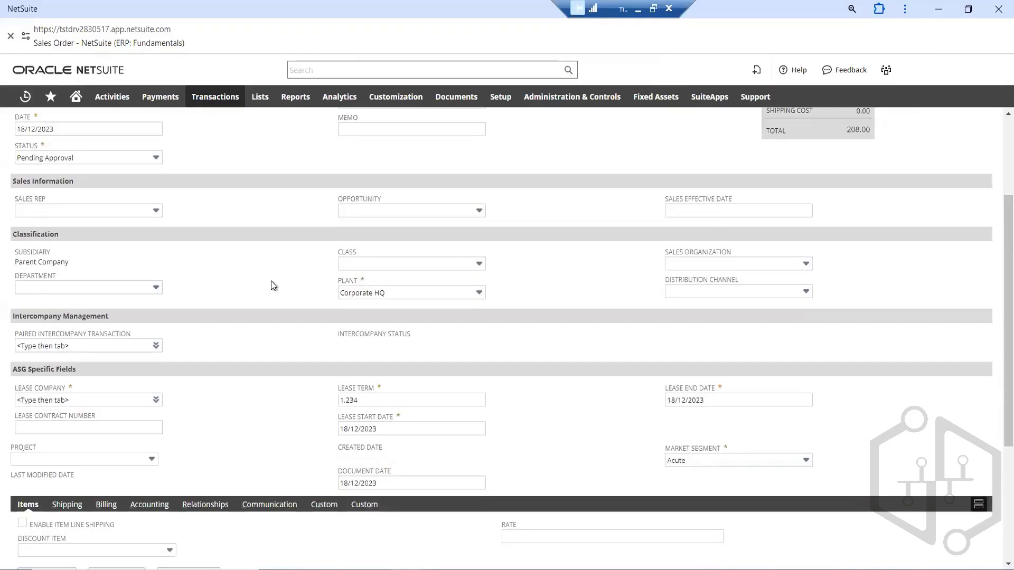
pyautogui.scroll(-2, 273, 285)
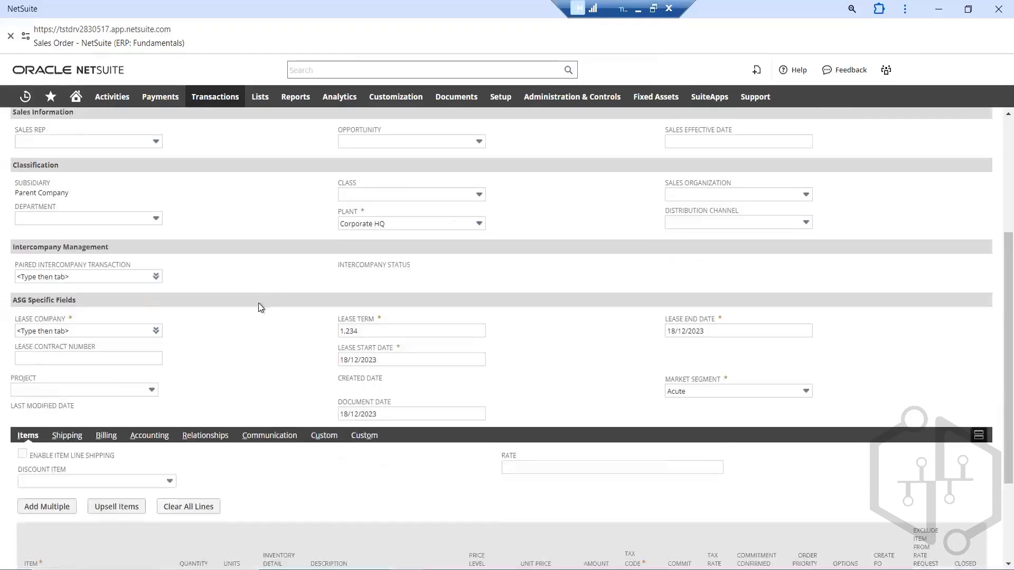
pyautogui.click(156, 330)
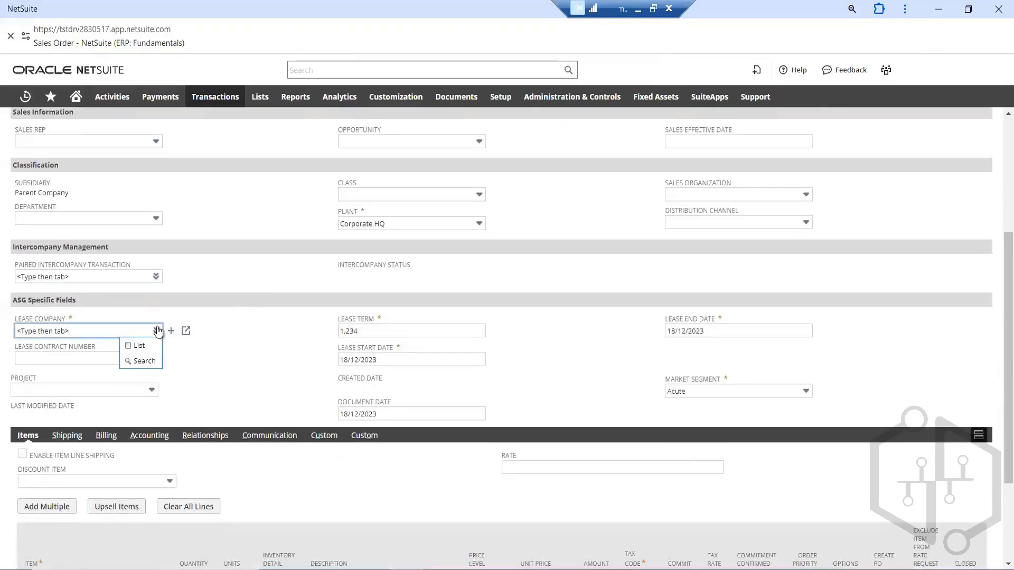
pyautogui.click(140, 346)
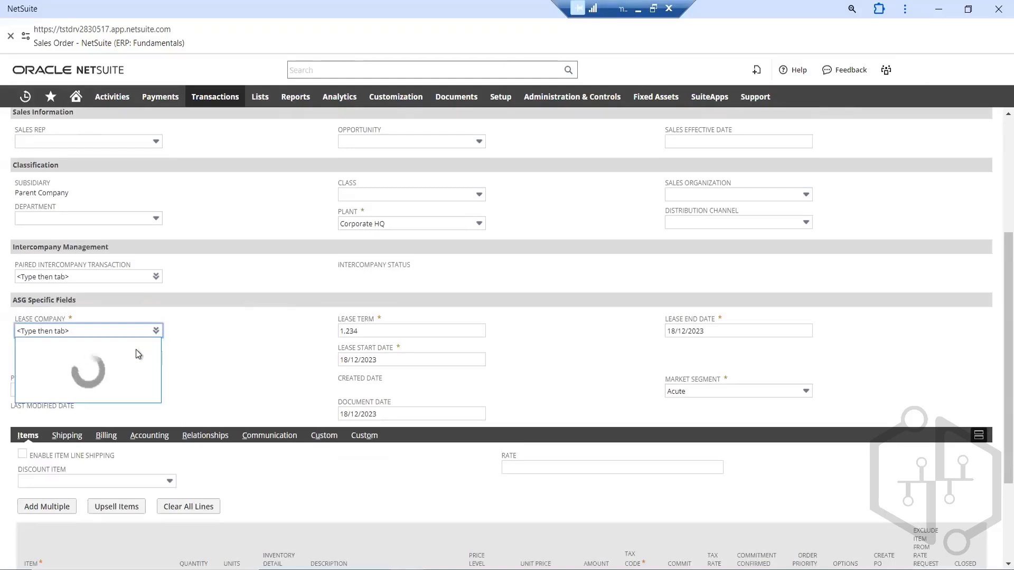
pyautogui.click(57, 387)
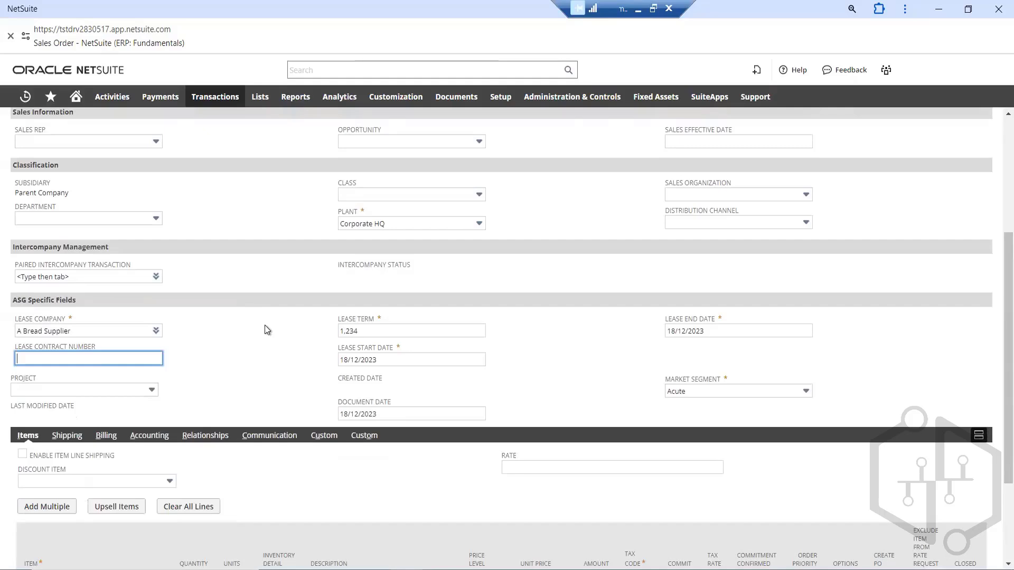
# - Search the page text for "sales order" to locate the mandatory sales order type field
pyautogui.scroll(5, 265, 326)
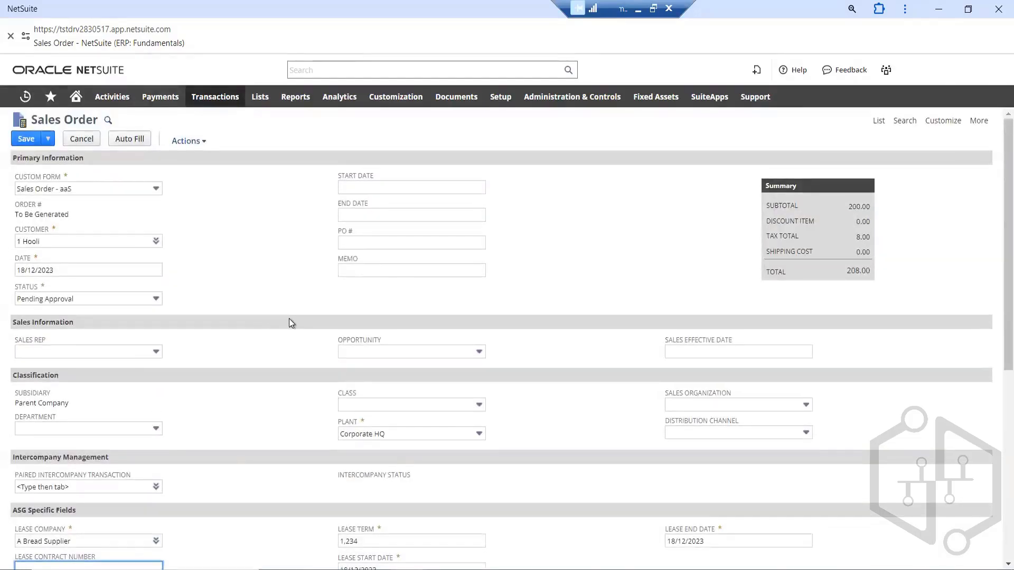
pyautogui.hotkey('ctrl', 'f')
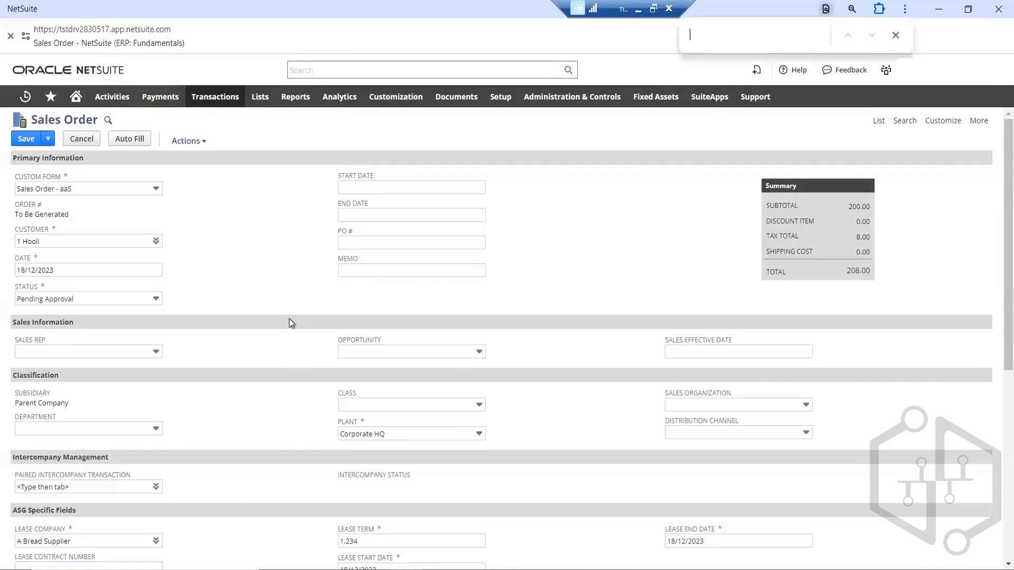
pyautogui.write('sa')
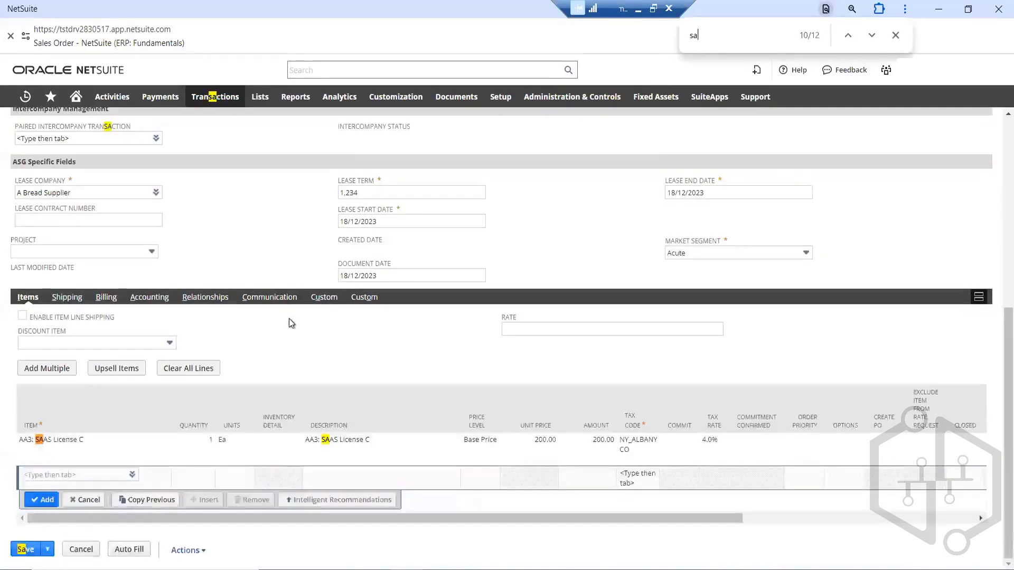
pyautogui.write('les')
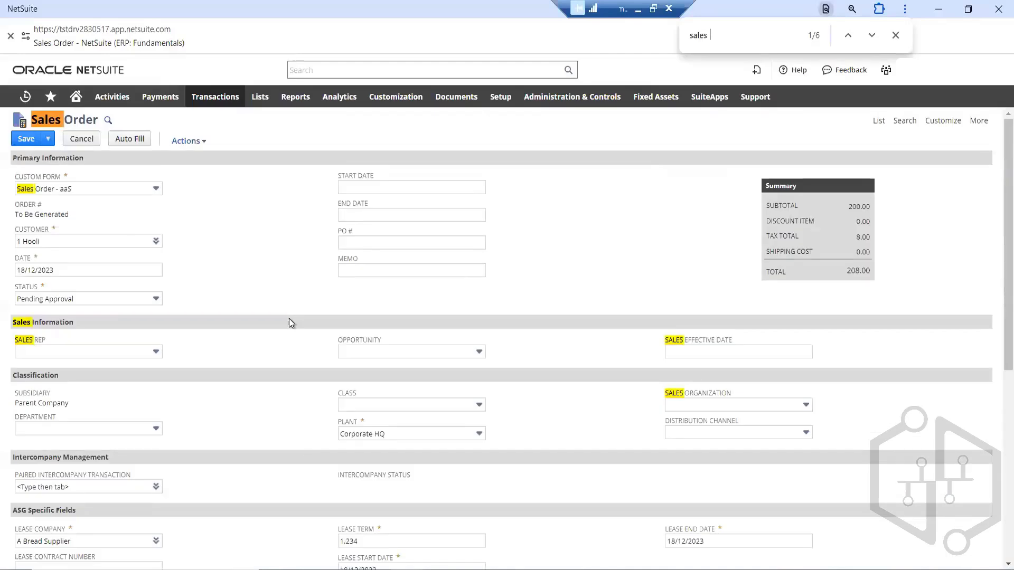
pyautogui.write(' order')
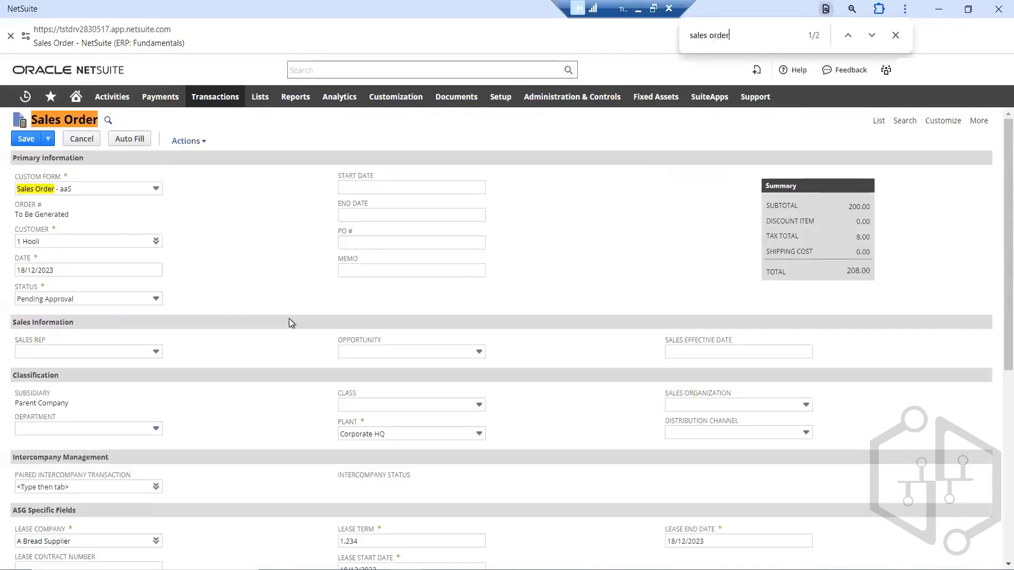
pyautogui.click(871, 35)
pyautogui.click(871, 35)
# - Examine the item line columns and the shipping, billing, accounting, relationships, communication and first custom sections for the sales order type field
pyautogui.scroll(-5, 319, 378)
pyautogui.scroll(-1, 319, 380)
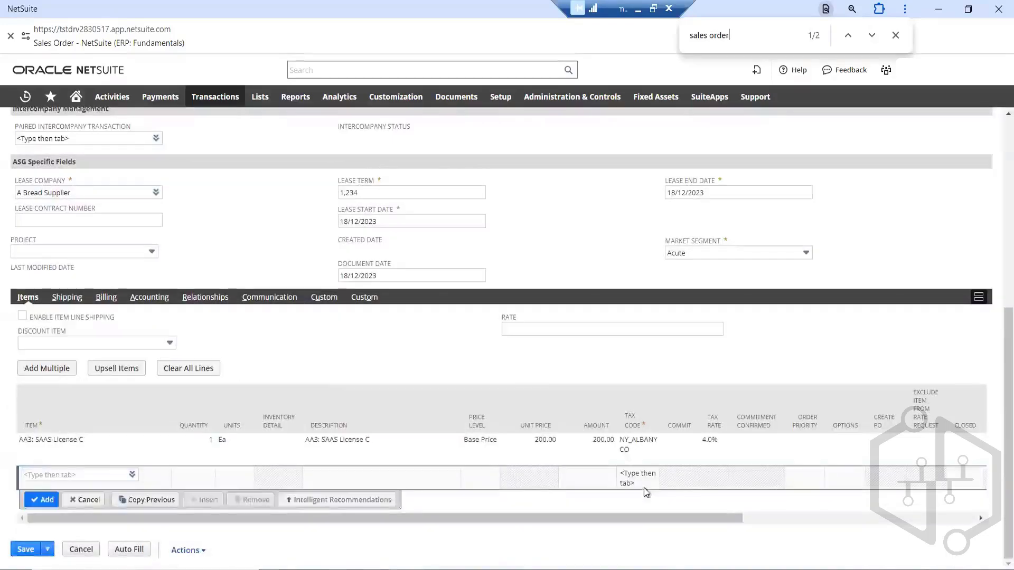
pyautogui.click(980, 517)
pyautogui.hscroll(5, 644, 487)
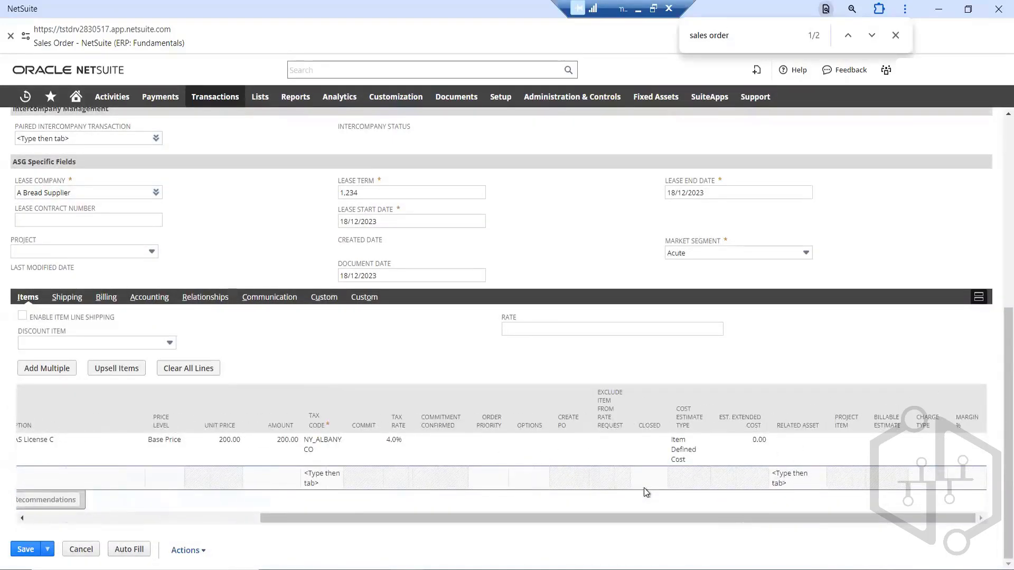
pyautogui.click(645, 483)
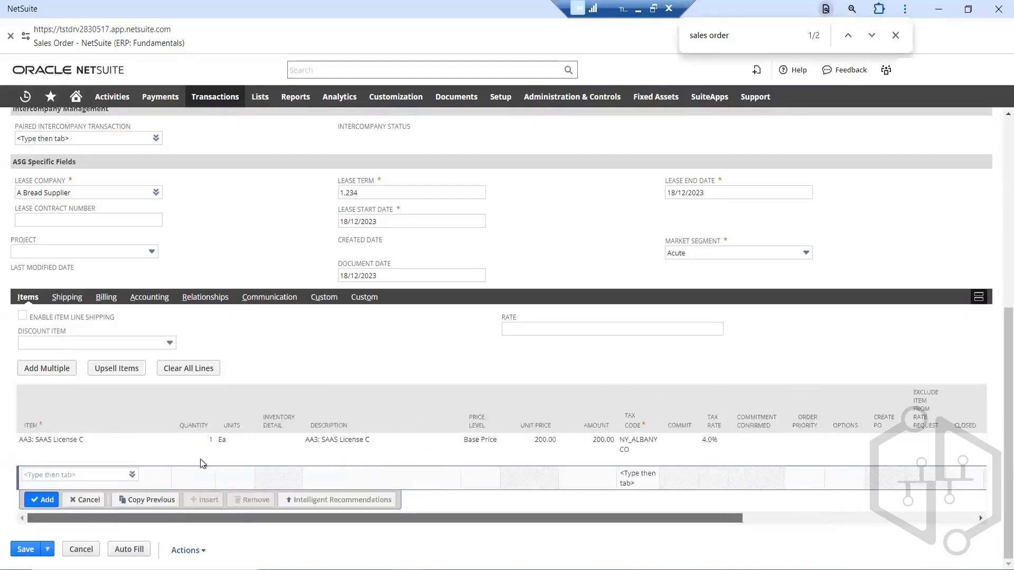
pyautogui.click(67, 298)
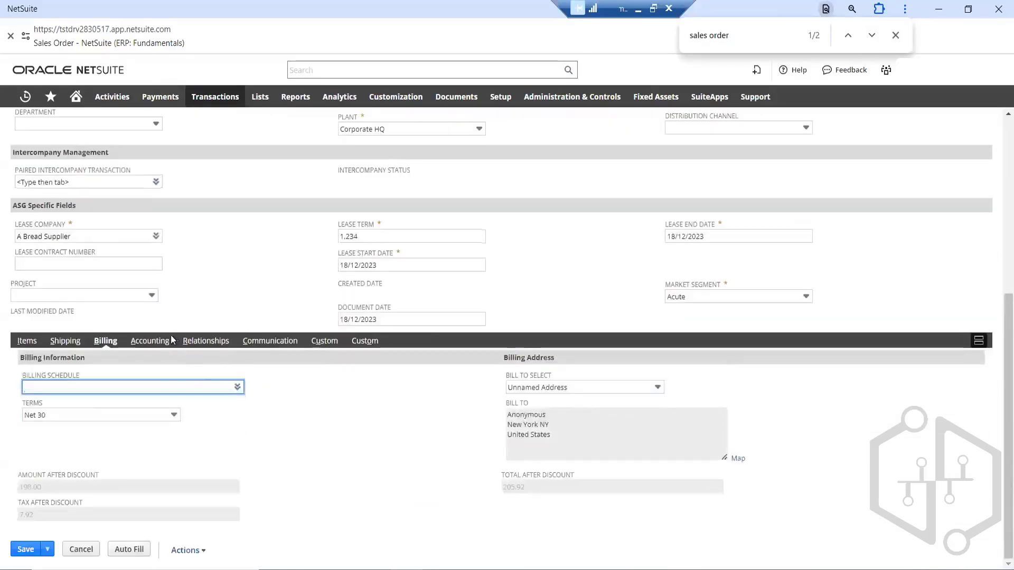
pyautogui.click(154, 342)
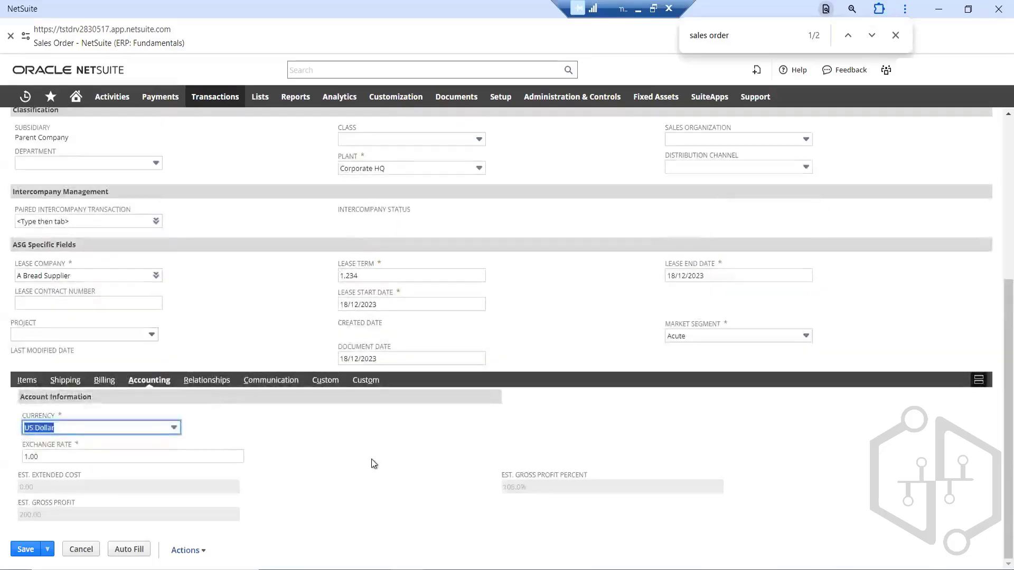
pyautogui.click(220, 382)
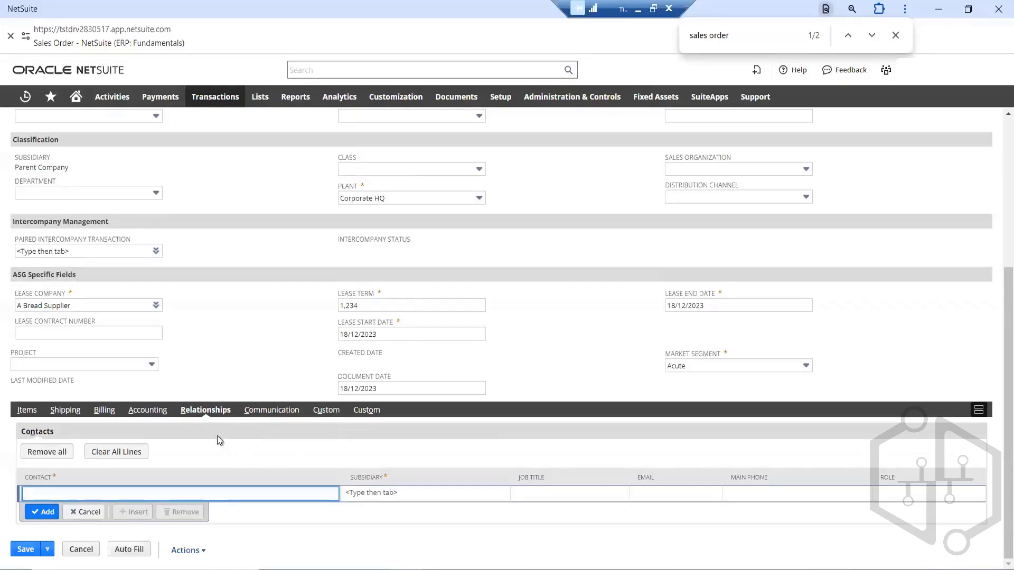
pyautogui.click(287, 412)
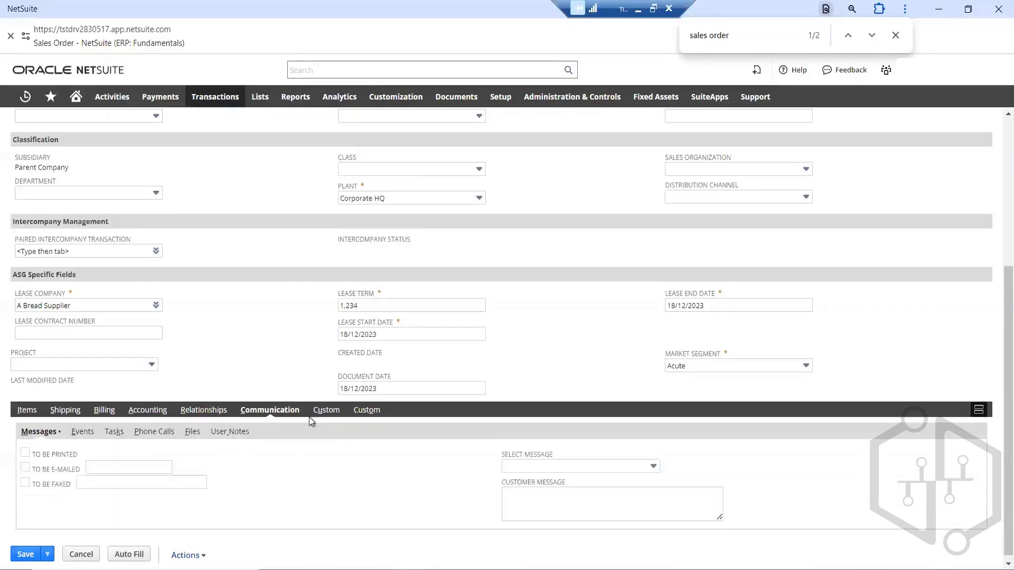
pyautogui.click(328, 405)
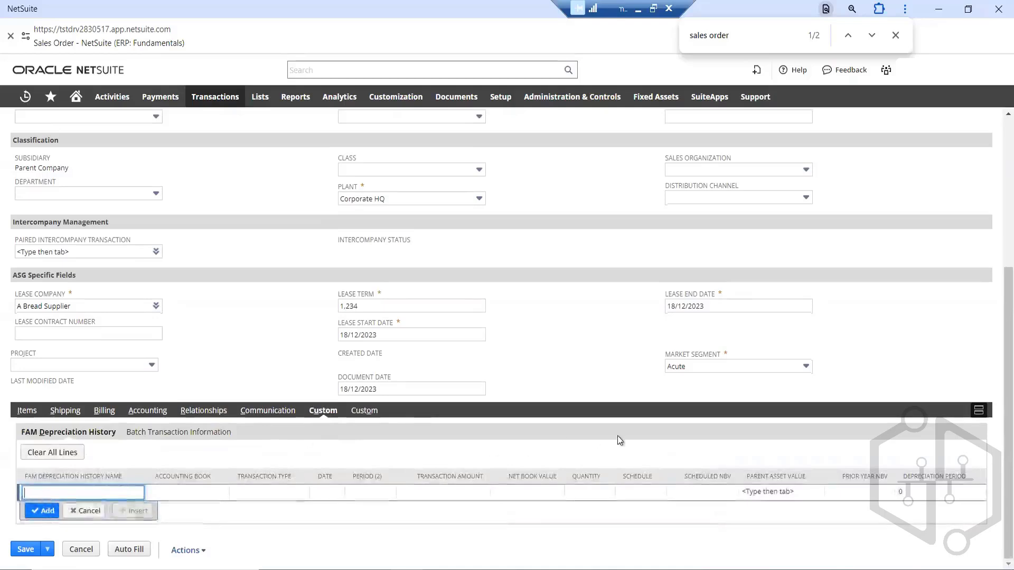
# - Set the sales order type to Manual in the second custom section
pyautogui.click(373, 410)
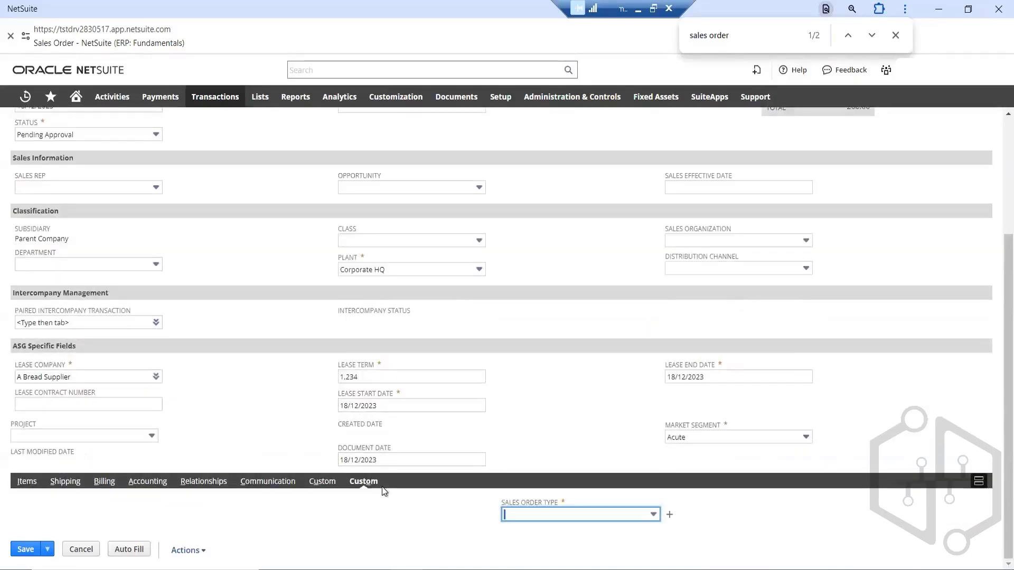
pyautogui.click(654, 513)
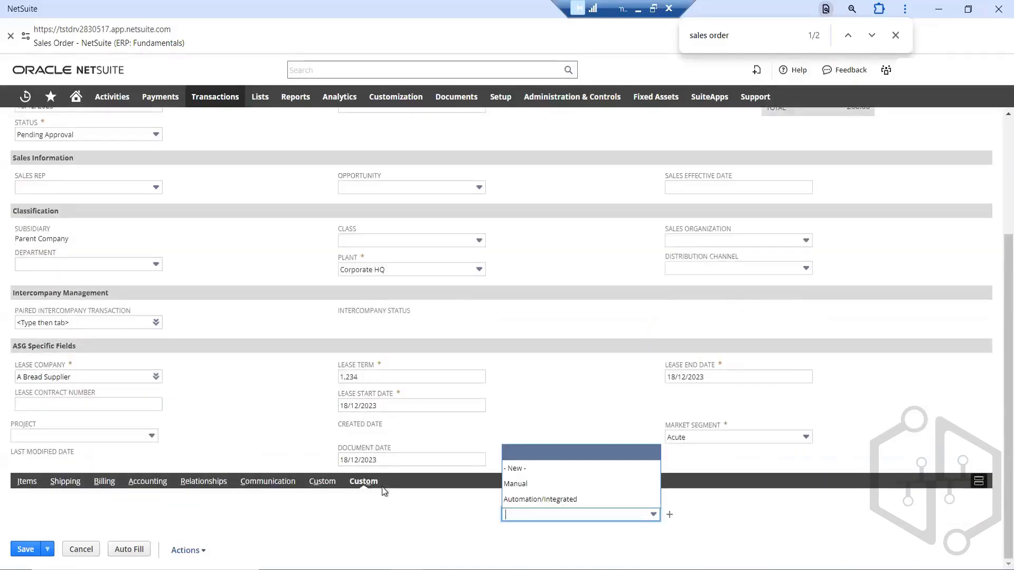
pyautogui.click(535, 485)
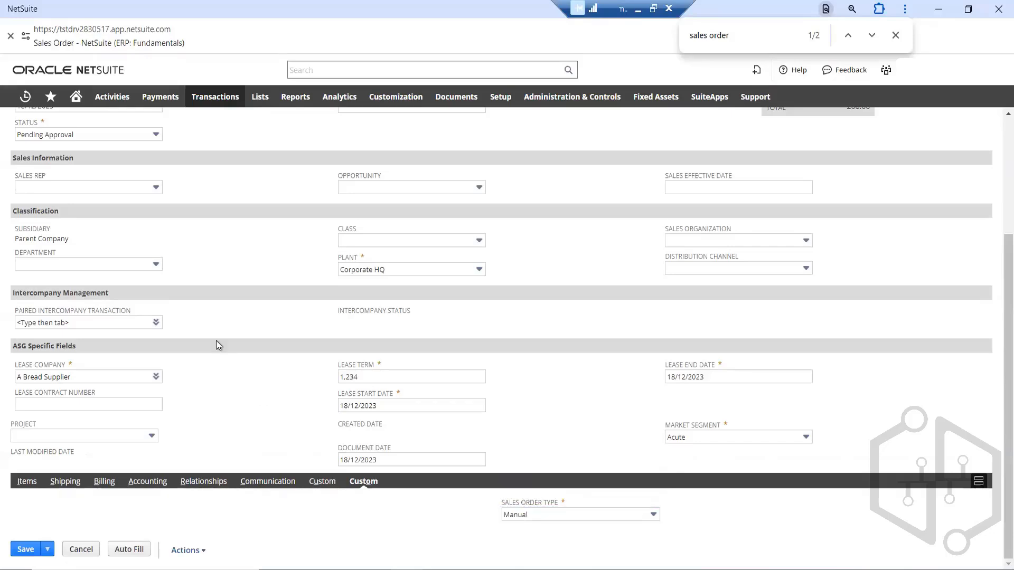
# - Check the completed sales order fields and save the new sales order for customer 1 Hooli
pyautogui.scroll(3, 217, 335)
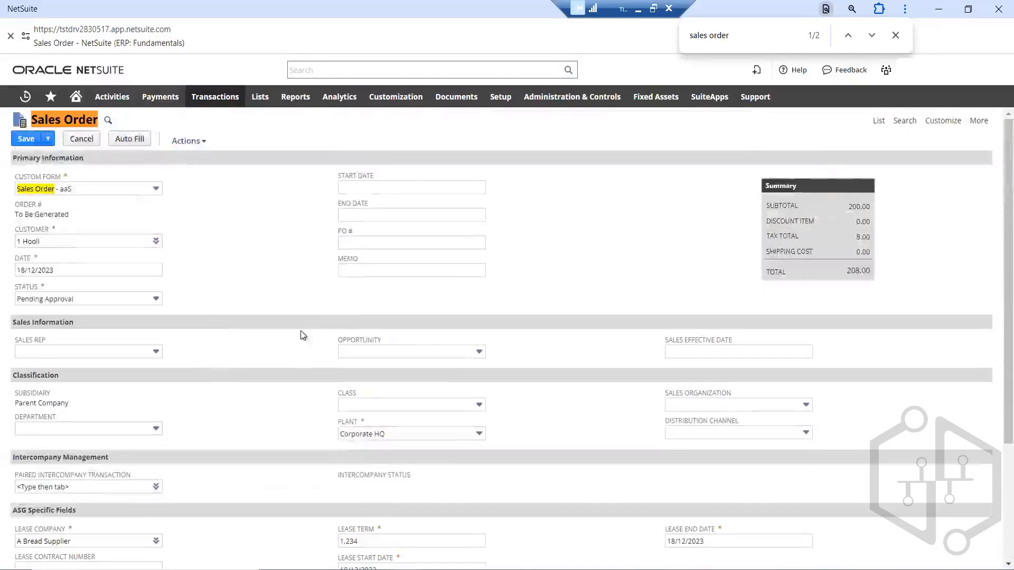
pyautogui.scroll(-3, 302, 336)
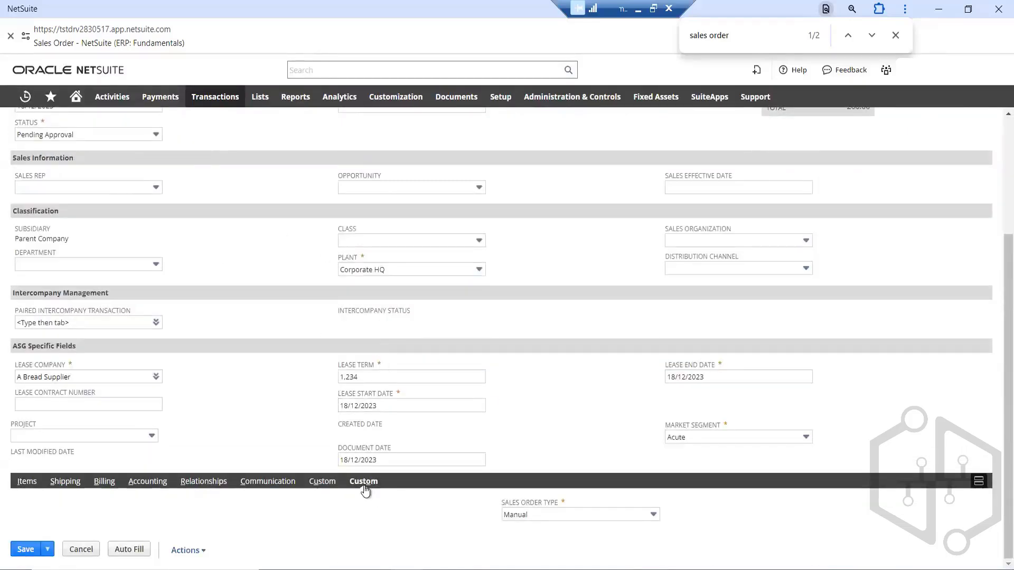
pyautogui.scroll(3, 290, 313)
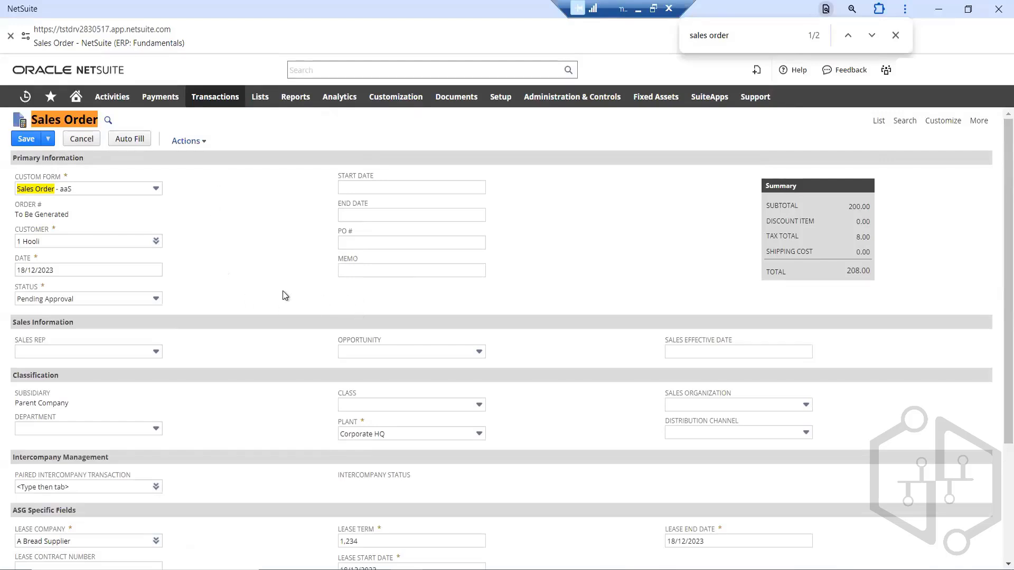
pyautogui.scroll(-3, 282, 293)
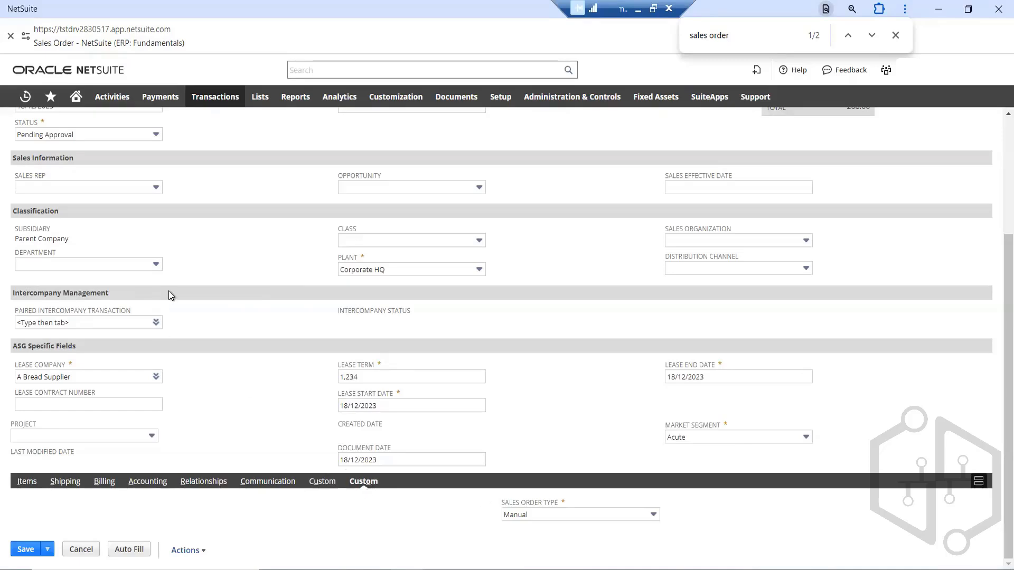
pyautogui.scroll(3, 169, 290)
pyautogui.click(29, 140)
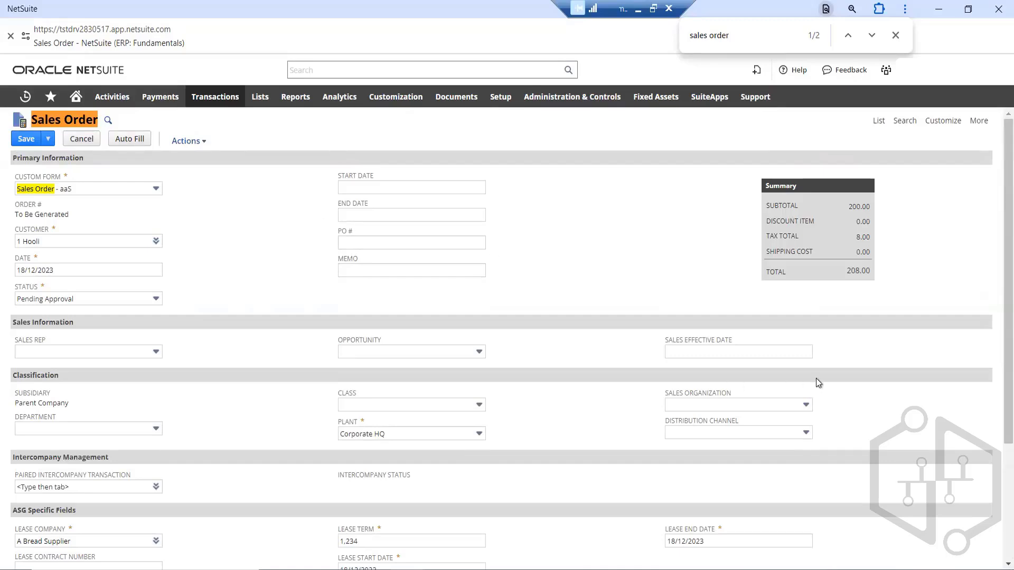
pyautogui.scroll(-1, 993, 205)
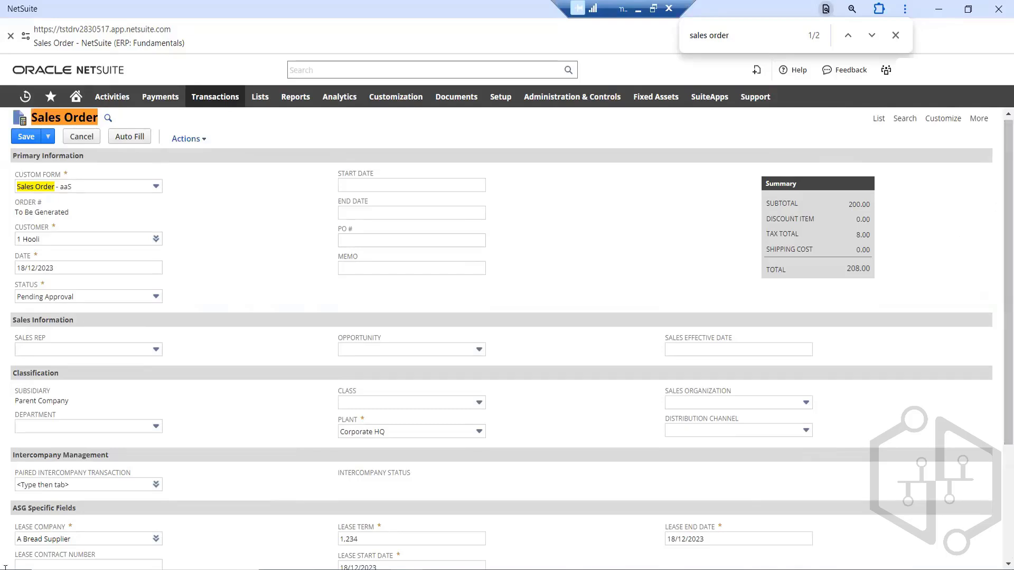
pyautogui.click(26, 136)
pyautogui.click(25, 136)
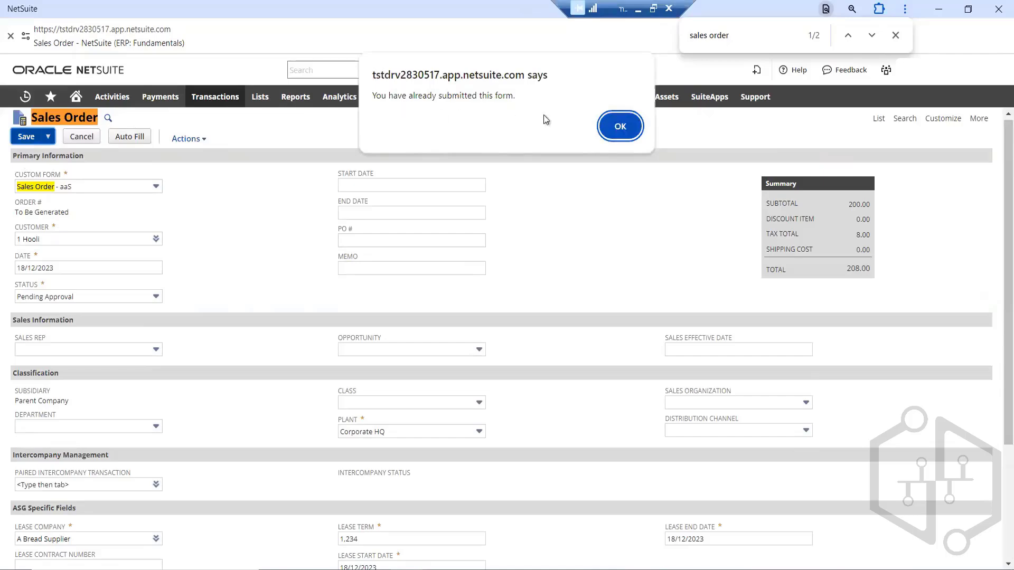
pyautogui.click(620, 127)
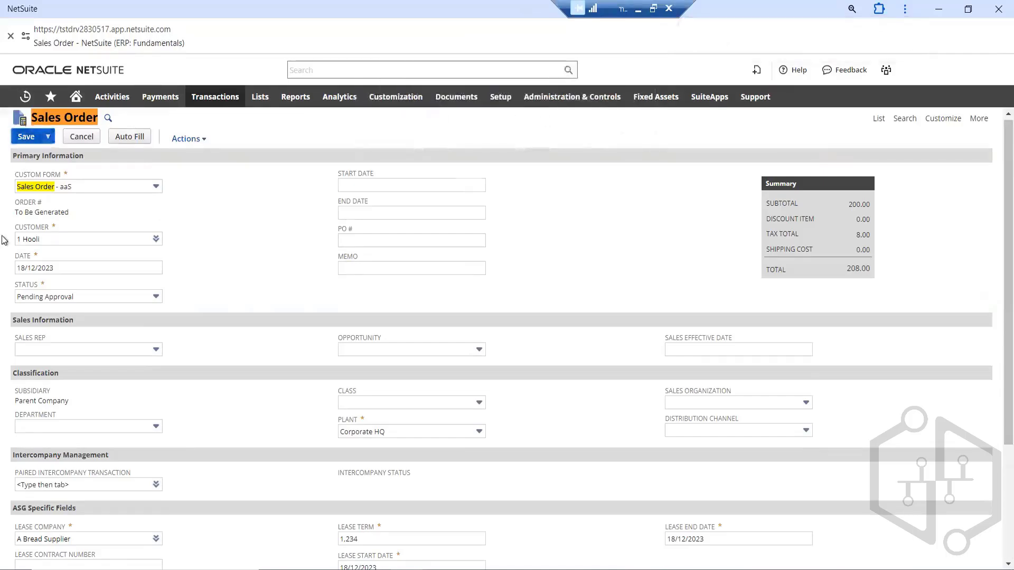
# - Review the saved sales order's header, ASG specific fields and item line, and approve the order
pyautogui.scroll(-5, 193, 311)
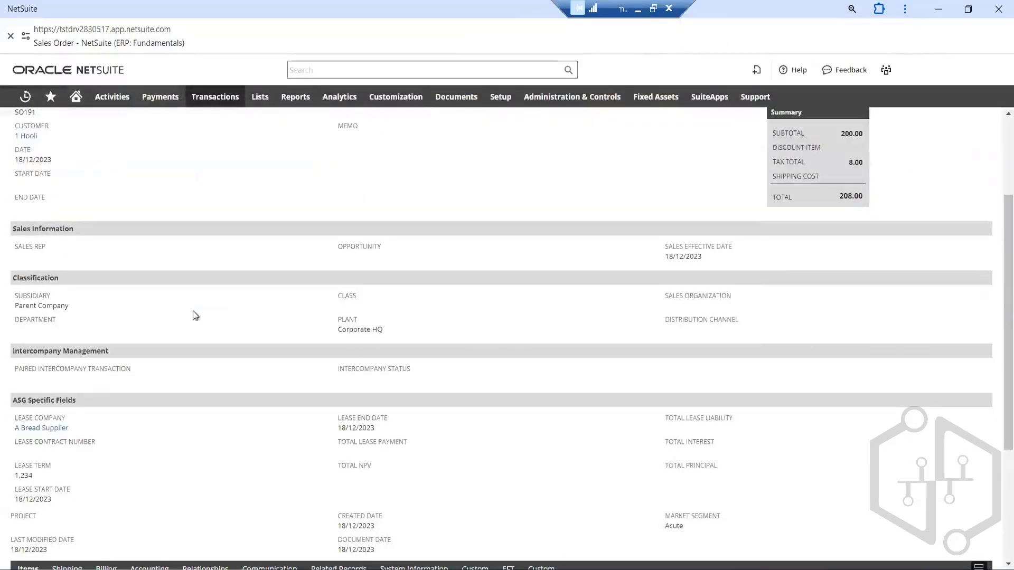
pyautogui.scroll(6, 224, 301)
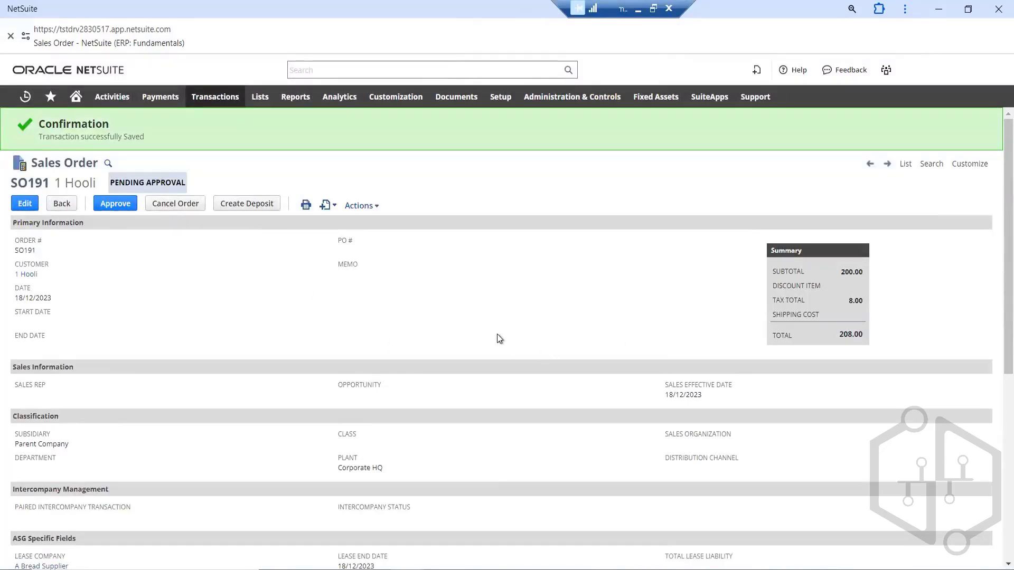
pyautogui.scroll(-7, 474, 264)
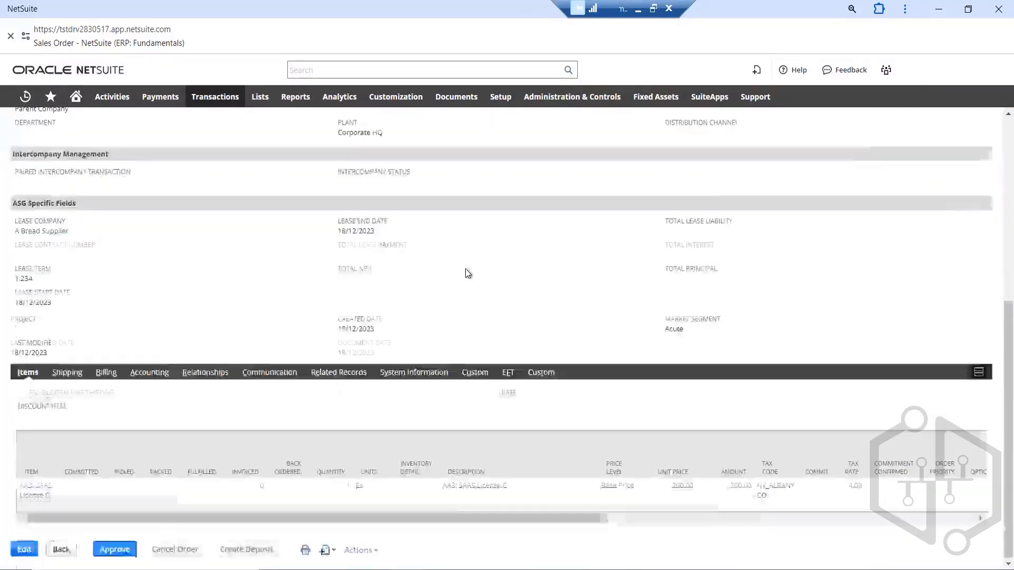
pyautogui.scroll(5, 467, 272)
pyautogui.scroll(3, 467, 272)
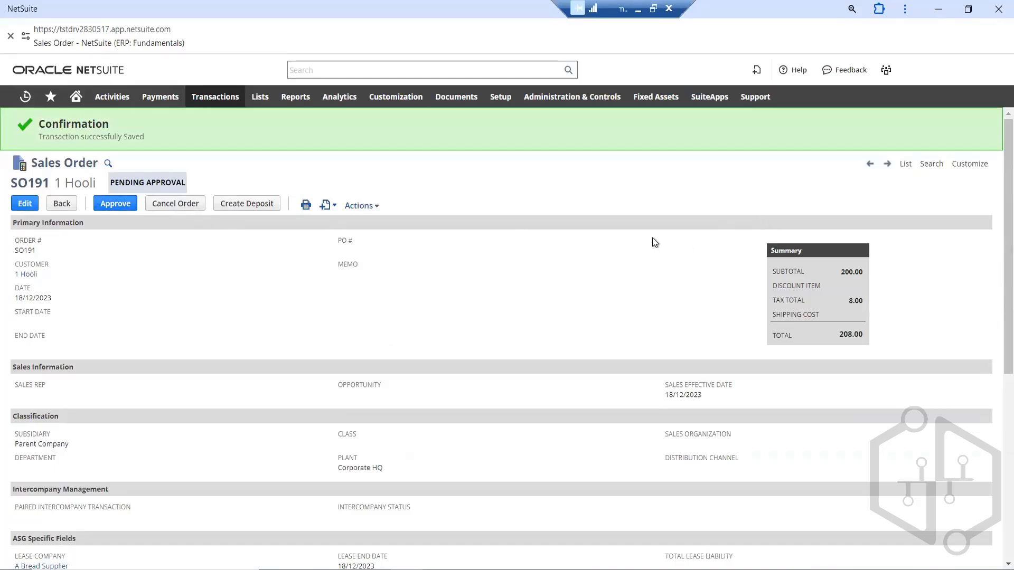
pyautogui.moveTo(940, 82)
pyautogui.scroll(-10, 550, 263)
pyautogui.scroll(10, 542, 266)
pyautogui.moveTo(885, 69)
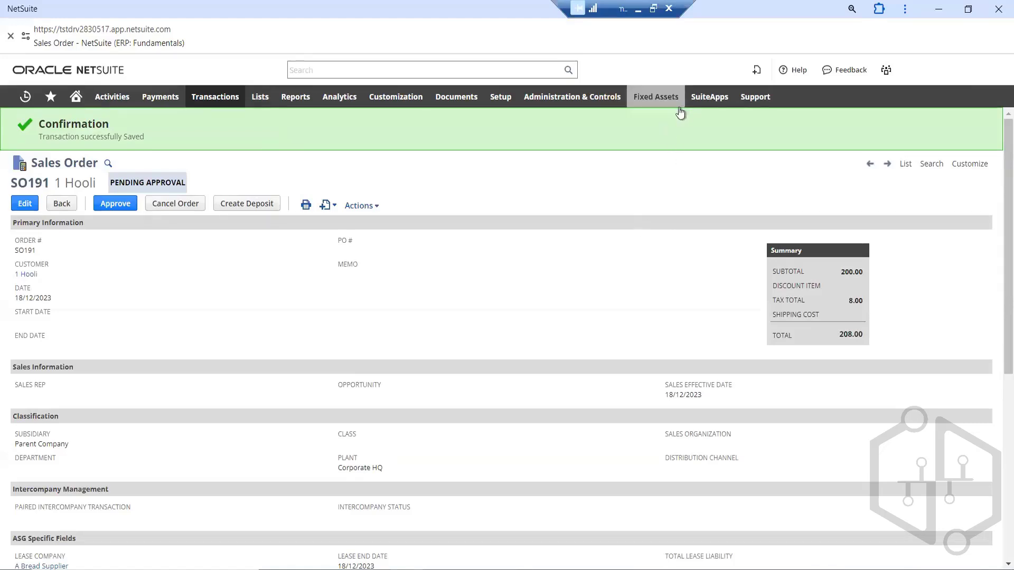
pyautogui.moveTo(655, 97)
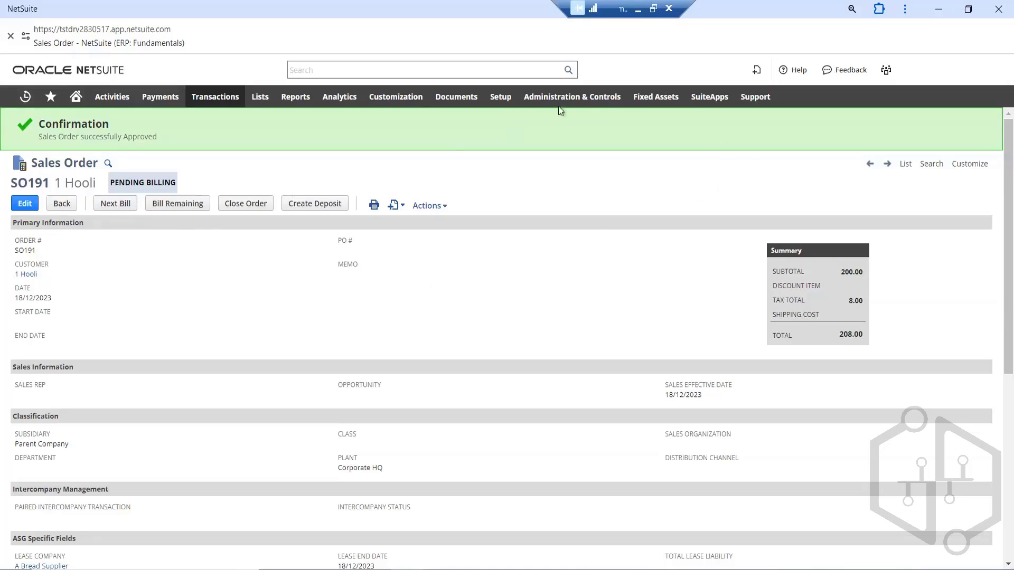
# - Open the company's Enable Features setup page in a separate window, keeping the sales order open
pyautogui.moveTo(500, 96)
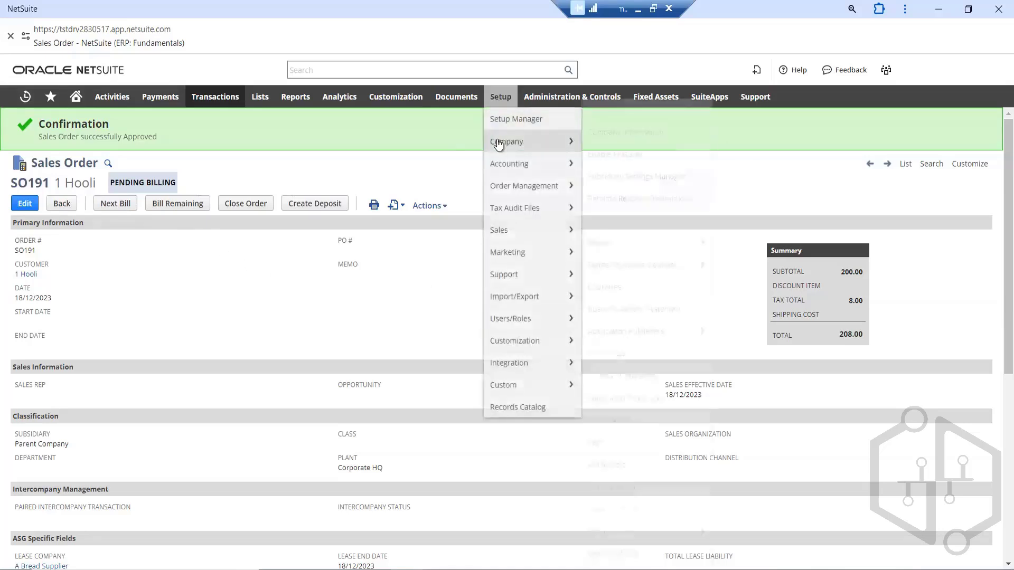
pyautogui.moveTo(499, 144)
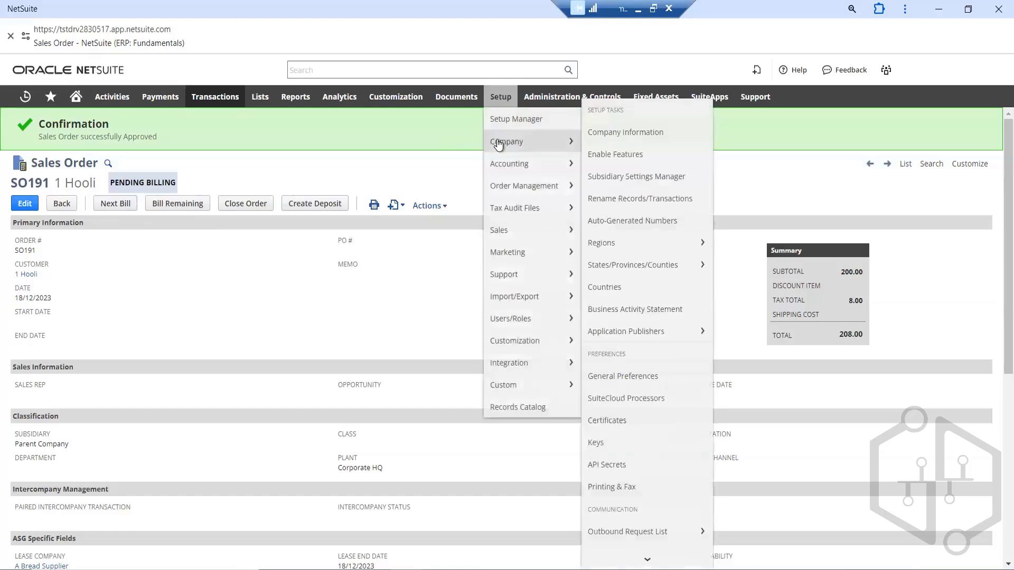
pyautogui.rightClick(635, 156)
pyautogui.click(674, 174)
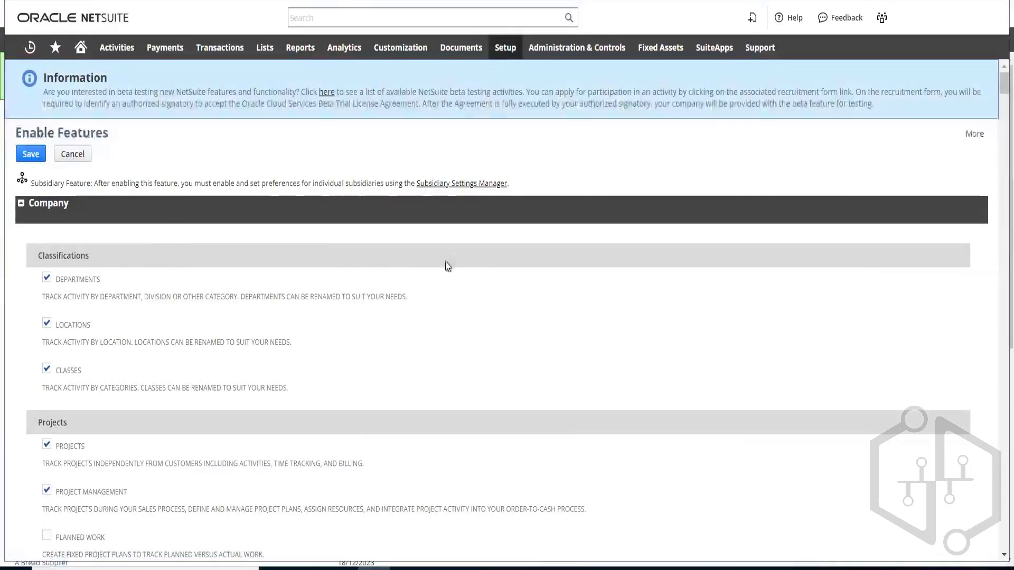
# - Examine the Company and Accounting features, from classifications and projects to revenue and multi-book accounting
pyautogui.scroll(-4, 491, 265)
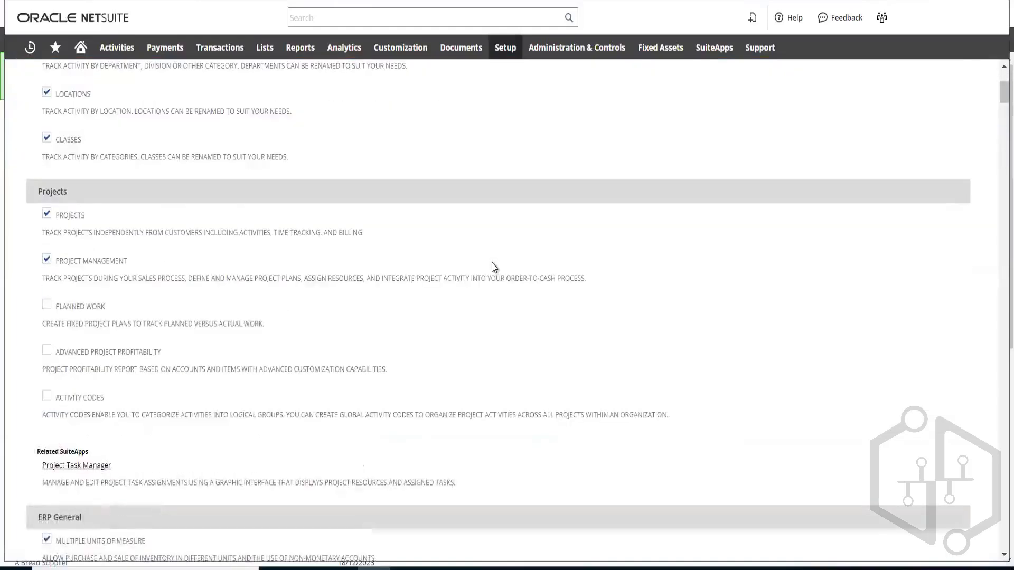
pyautogui.scroll(-10, 493, 267)
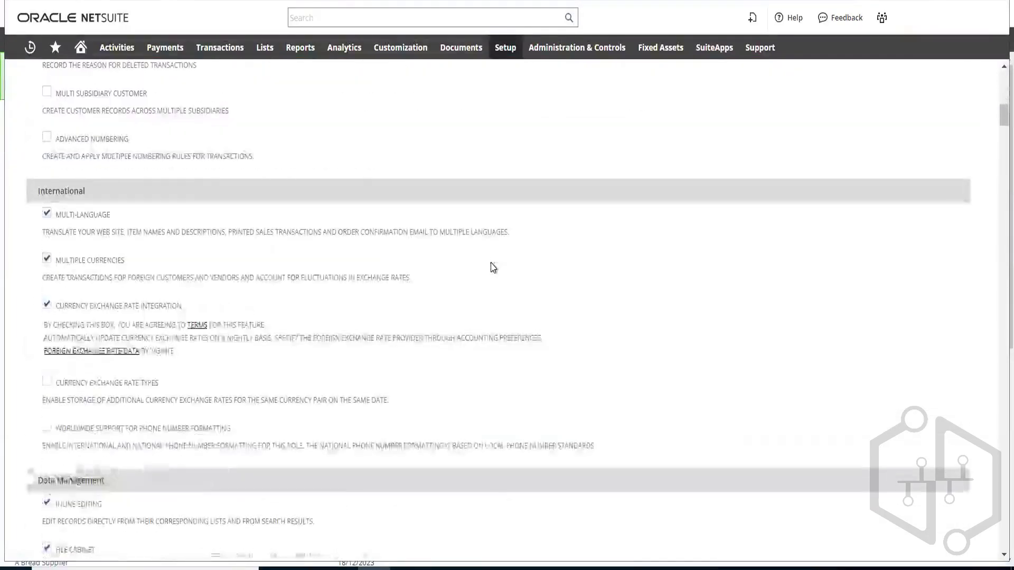
pyautogui.scroll(-9, 493, 268)
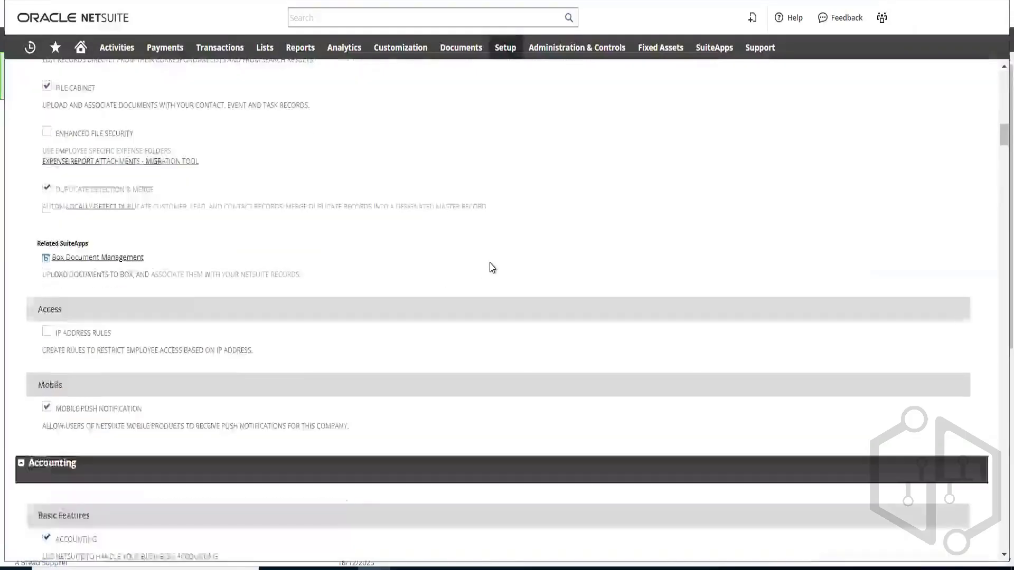
pyautogui.scroll(-6, 492, 268)
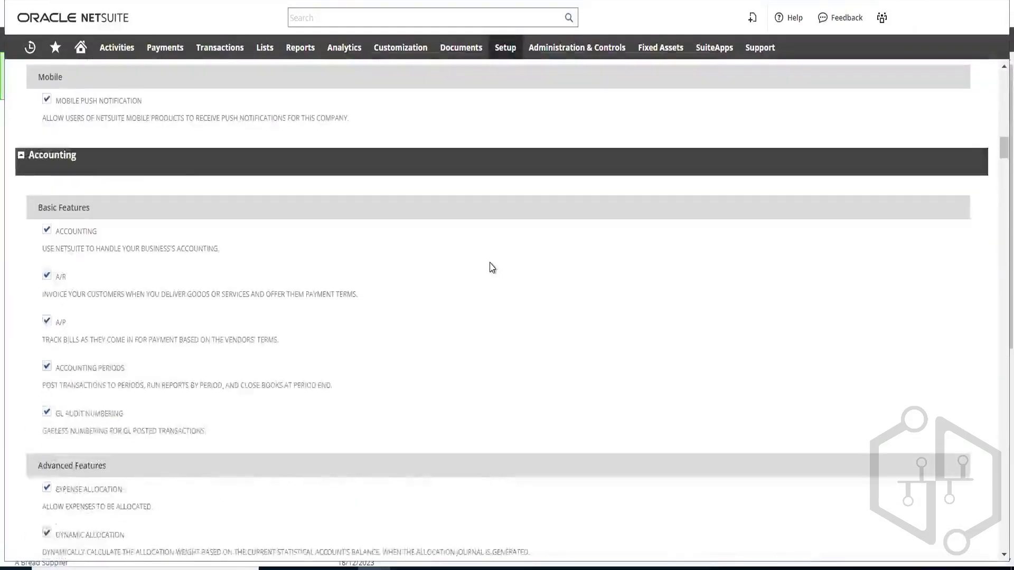
pyautogui.scroll(-12, 492, 268)
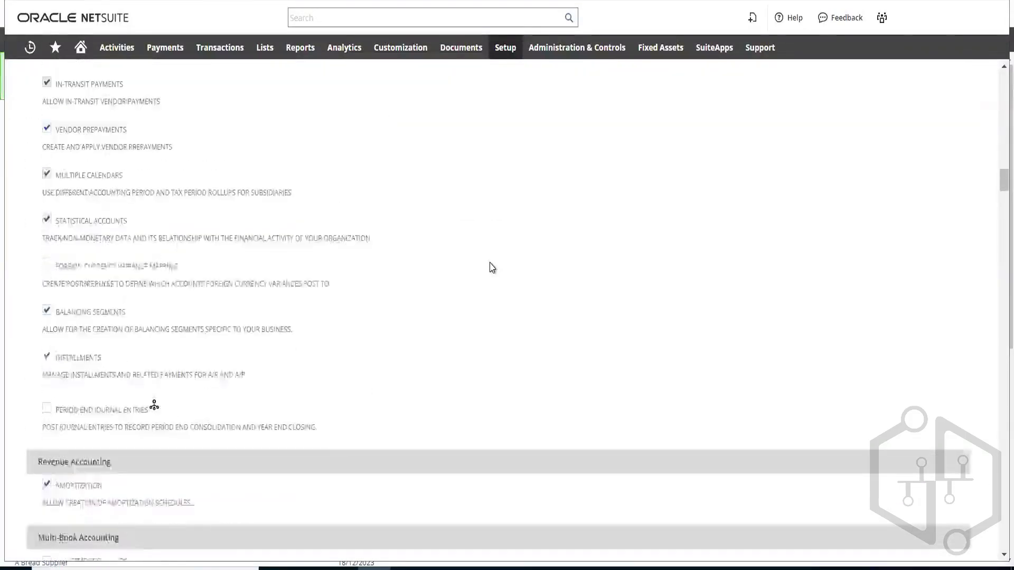
pyautogui.scroll(-7, 492, 268)
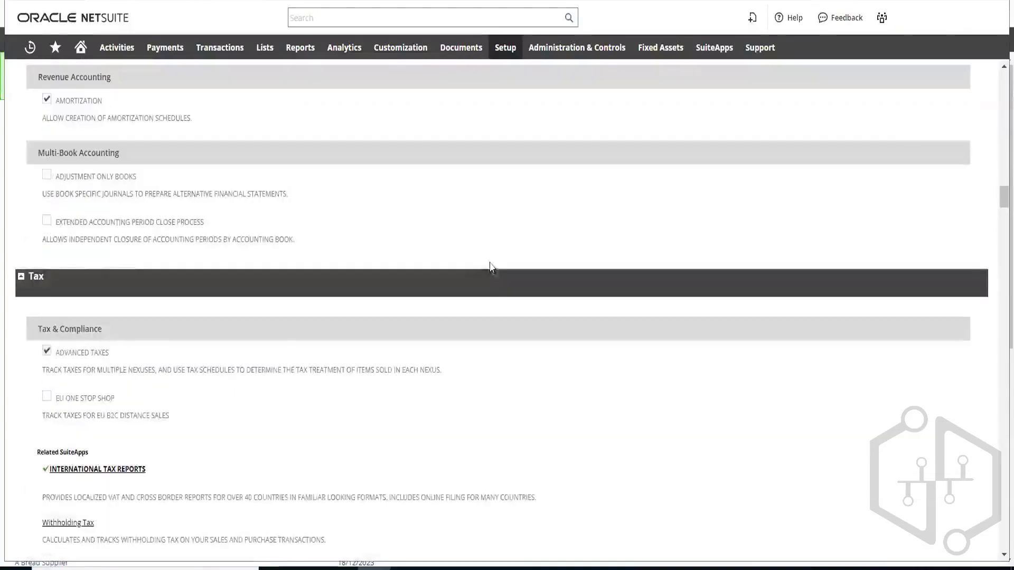
# - Examine the Tax features and the Transactions features from basic order types through sales pricing and promotions to shipping and receiving
pyautogui.moveTo(52, 288)
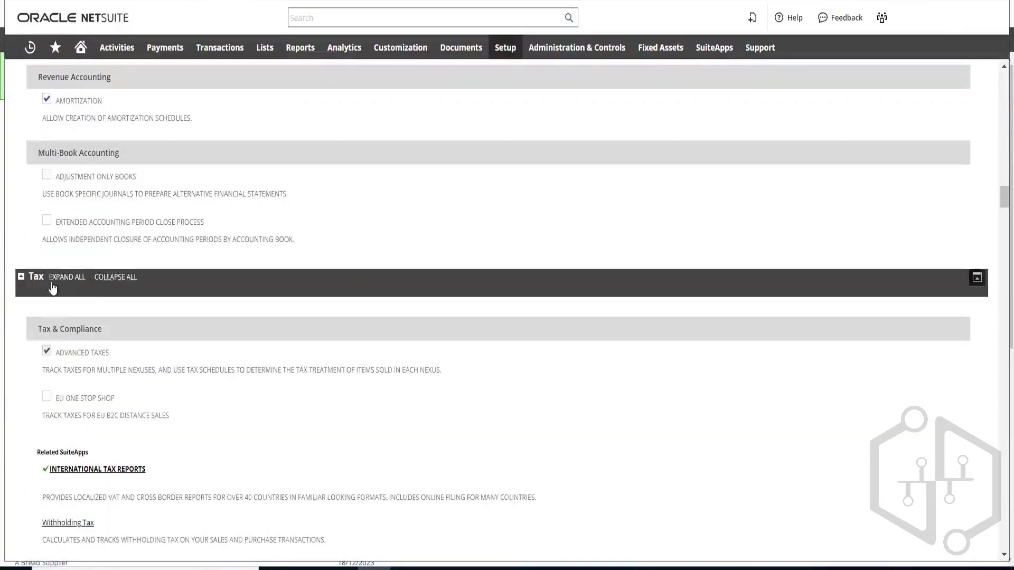
pyautogui.click(21, 278)
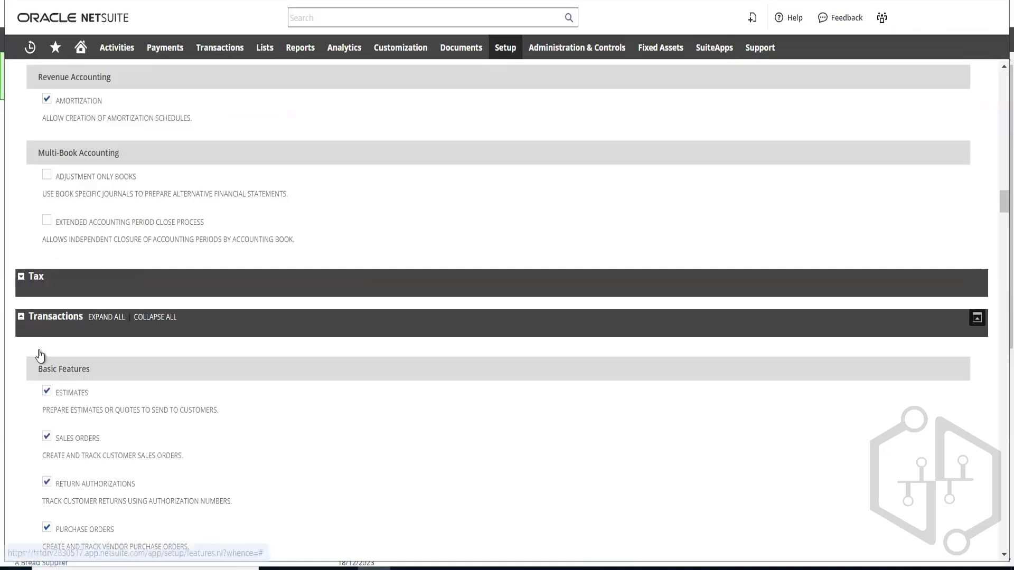
pyautogui.click(106, 317)
pyautogui.scroll(-3, 132, 350)
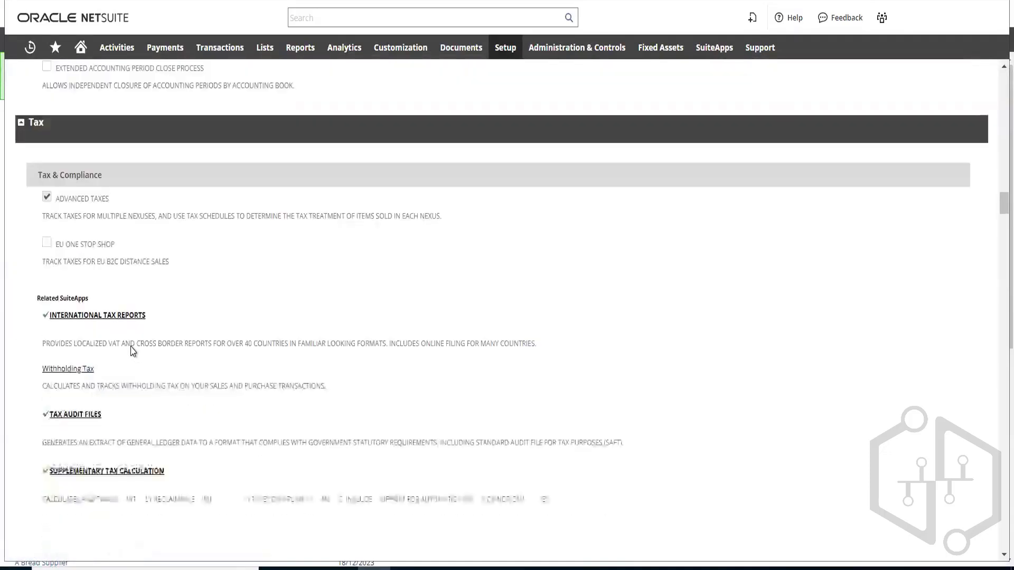
pyautogui.scroll(-7, 131, 350)
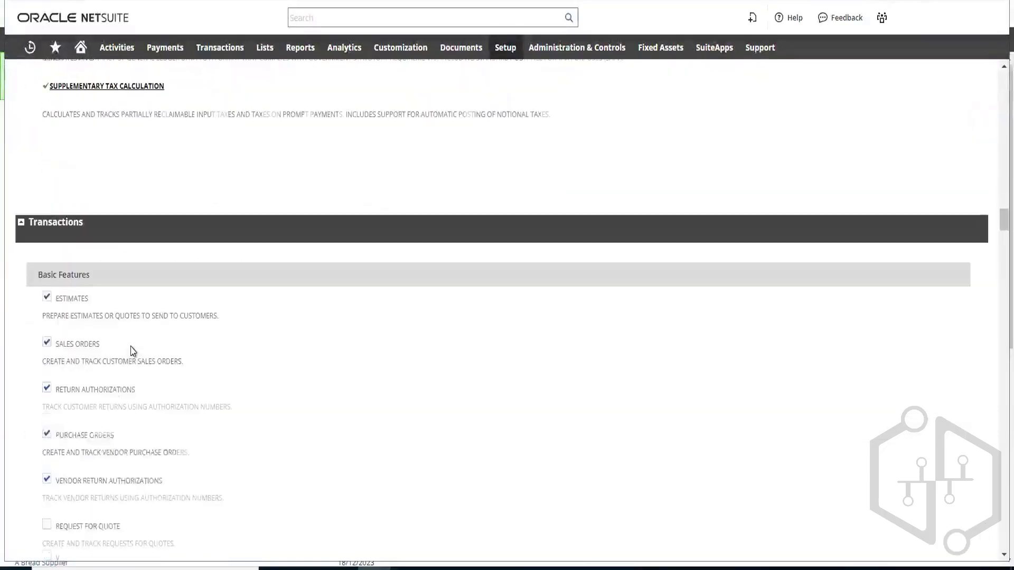
pyautogui.scroll(-3, 133, 351)
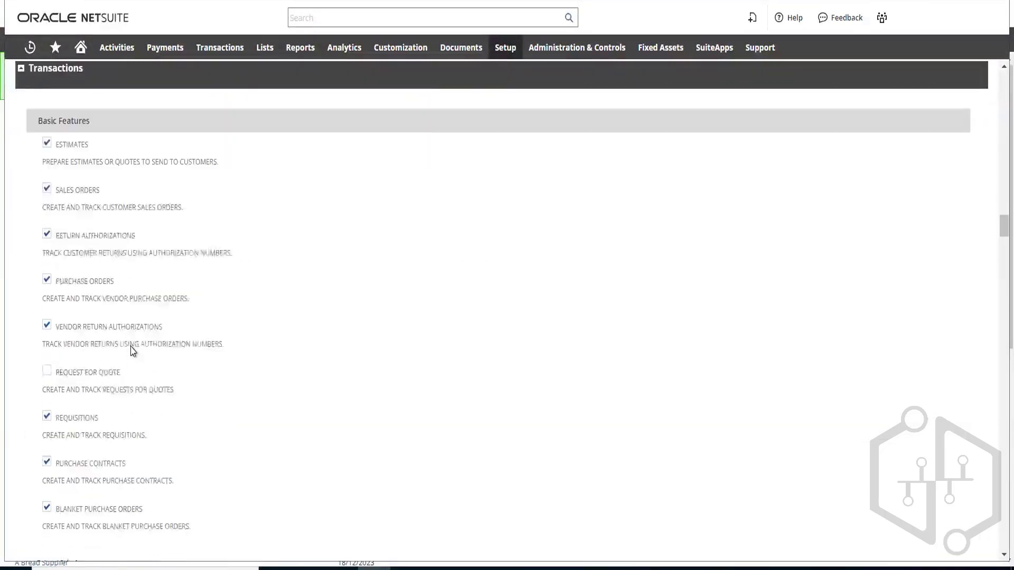
pyautogui.scroll(-9, 132, 351)
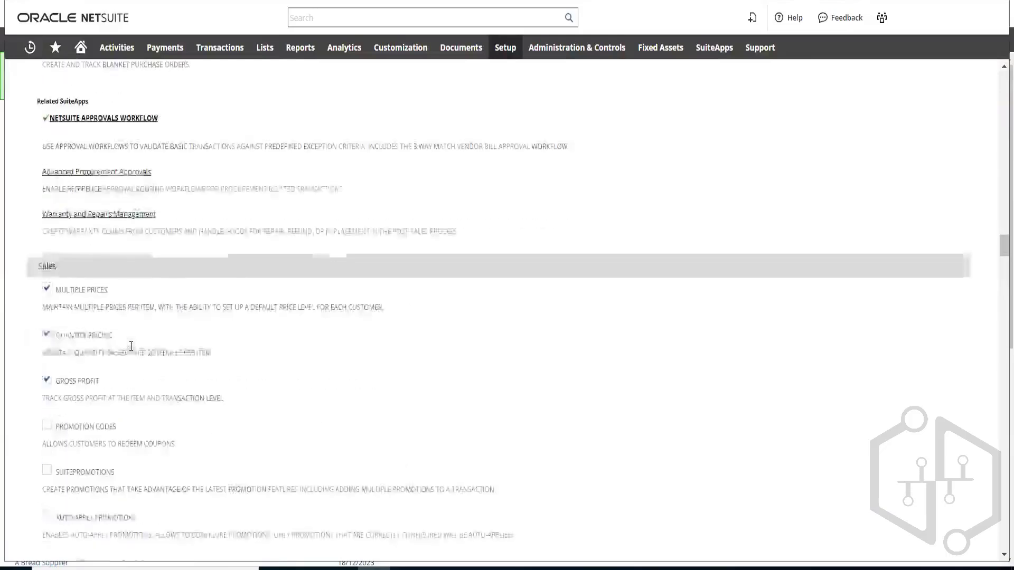
pyautogui.scroll(-6, 132, 349)
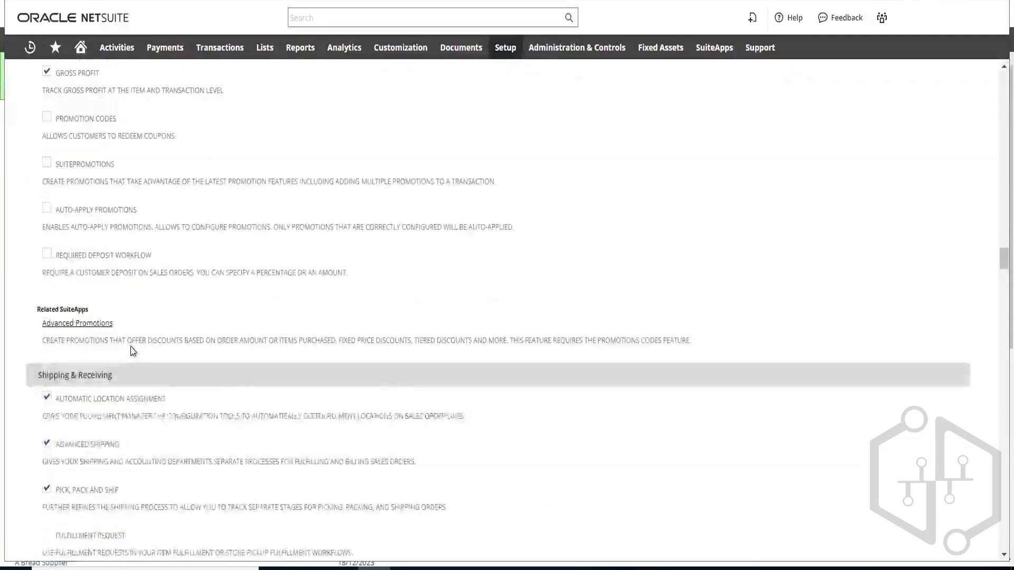
pyautogui.scroll(-5, 132, 350)
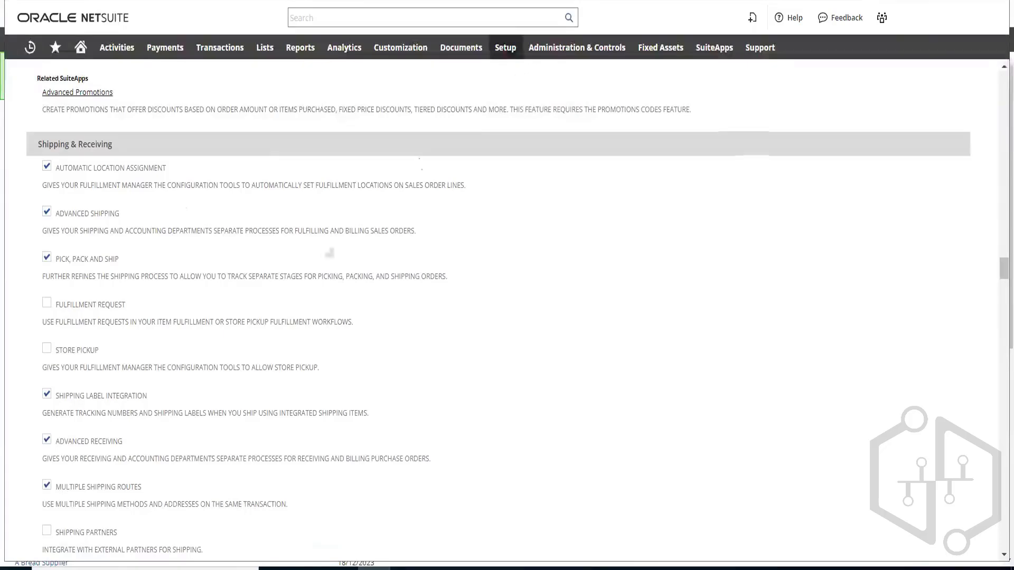
# - Examine the Billing and Payment Processing features, followed by the Items & Inventory features down to the inventory costing and count options
pyautogui.scroll(-8, 264, 272)
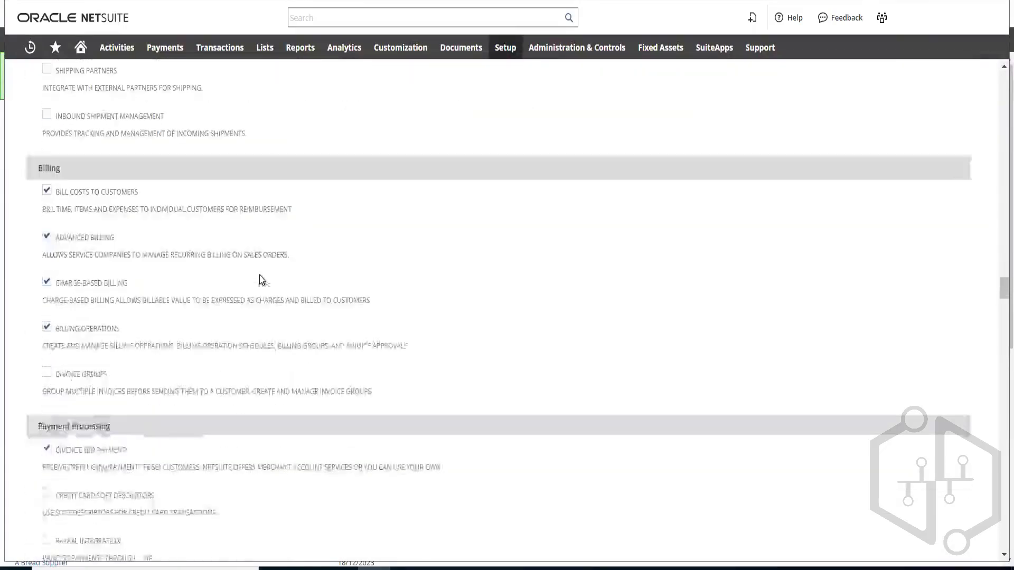
pyautogui.scroll(-6, 254, 285)
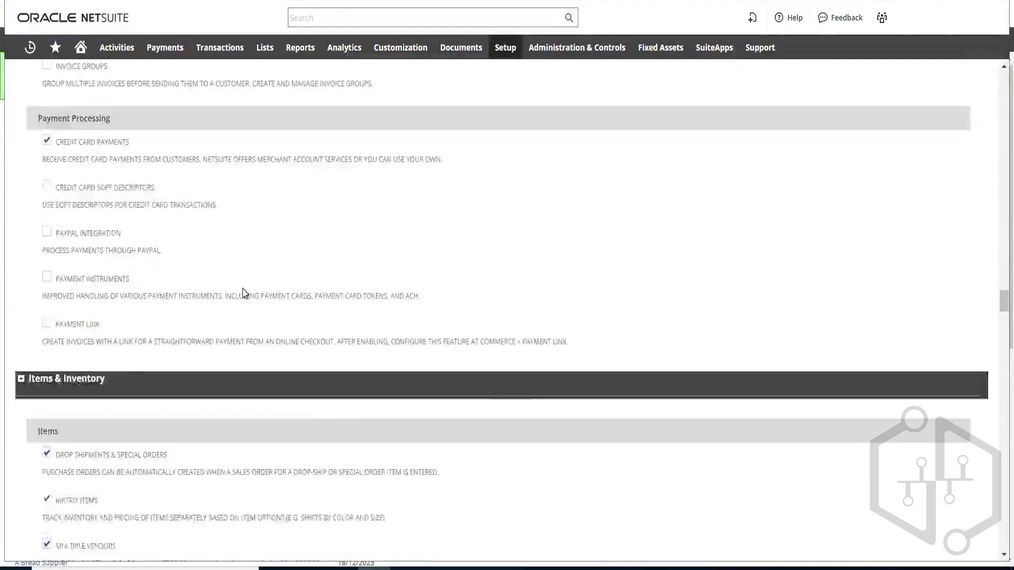
pyautogui.scroll(-7, 245, 293)
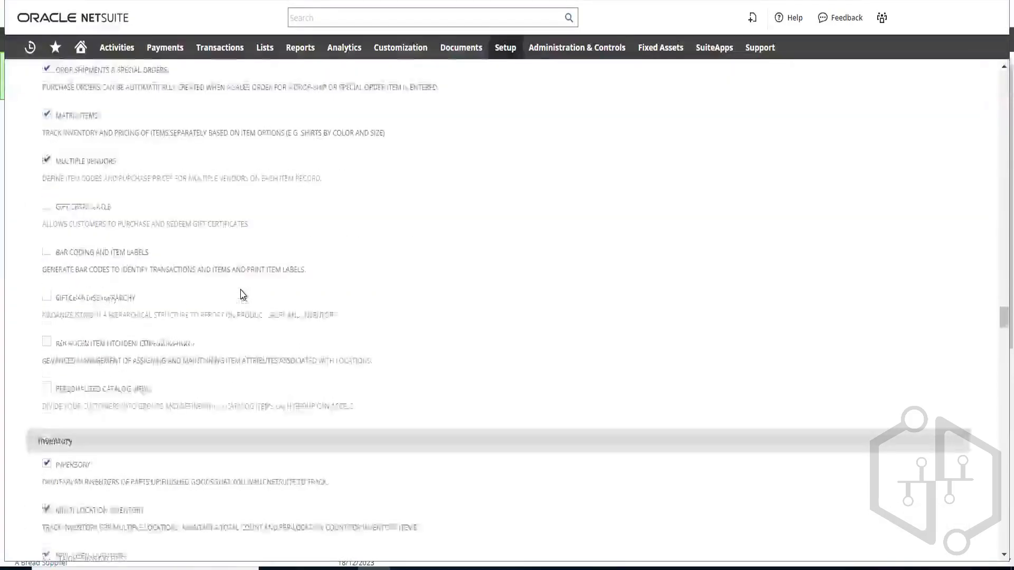
pyautogui.scroll(-7, 242, 294)
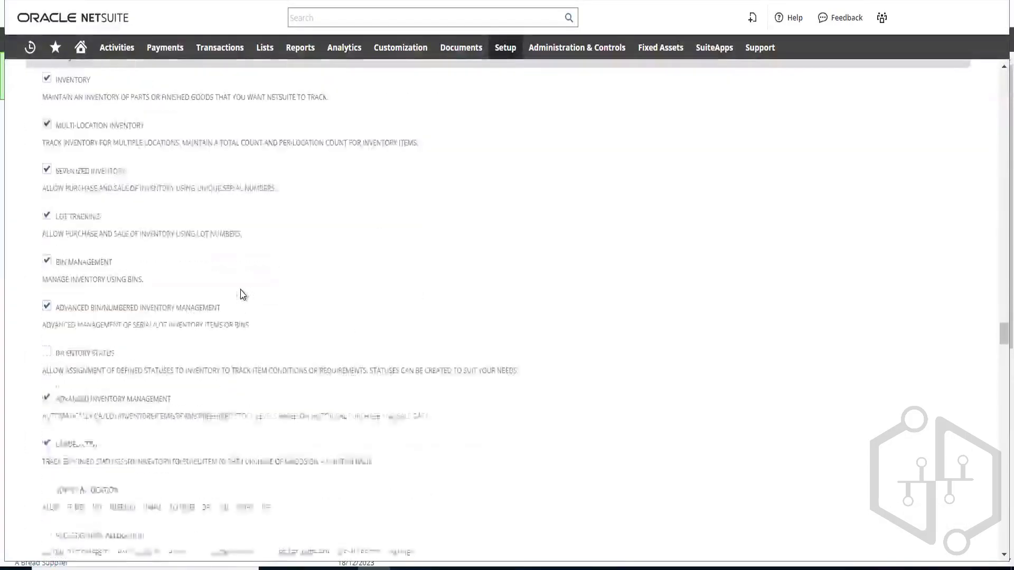
pyautogui.scroll(-3, 242, 294)
pyautogui.scroll(-5, 242, 290)
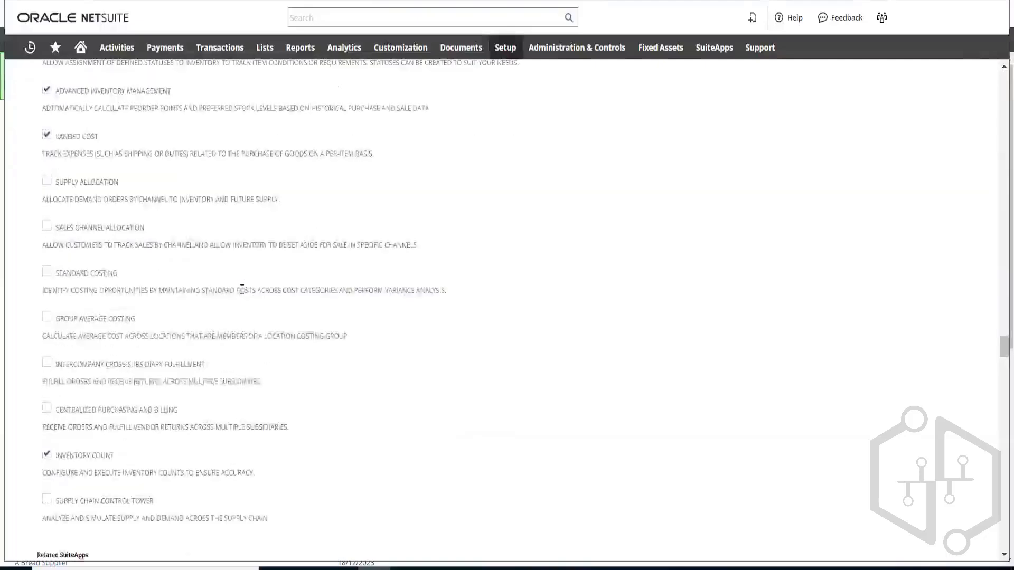
# - Go back over the inventory, item, payment, billing and shipping features to the Sales features under Transactions
pyautogui.scroll(6, 241, 290)
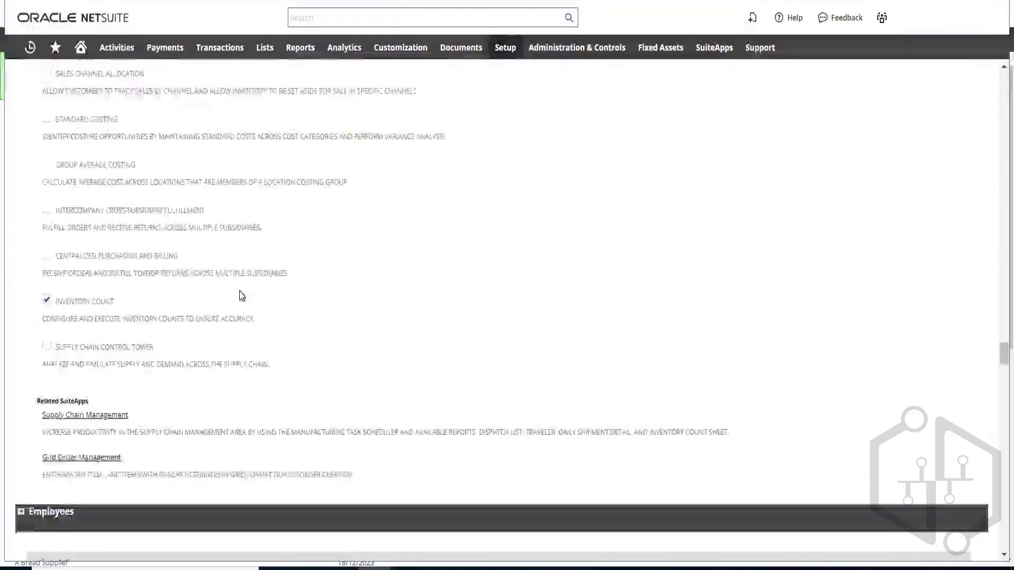
pyautogui.scroll(8, 240, 296)
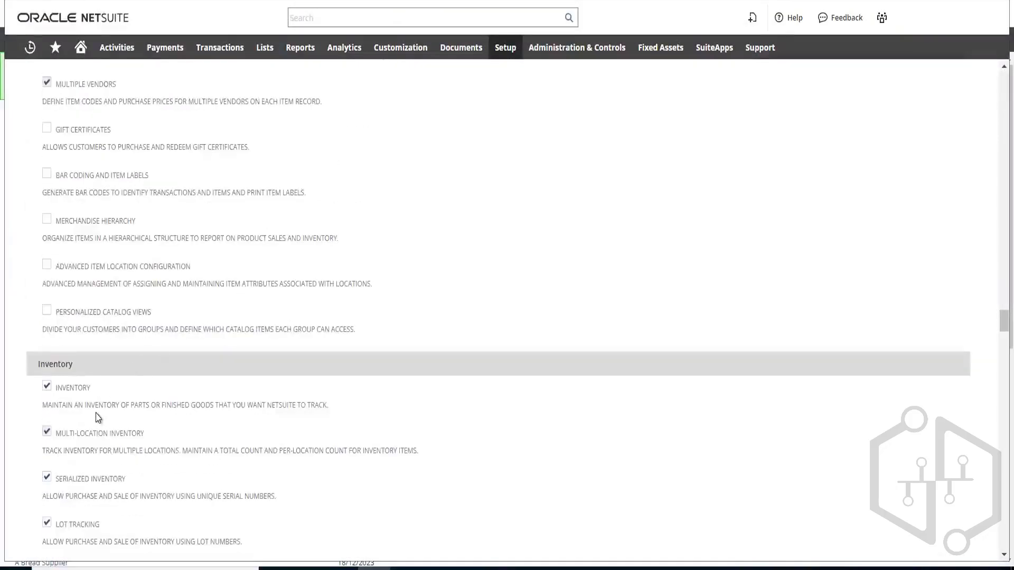
pyautogui.scroll(4, 100, 414)
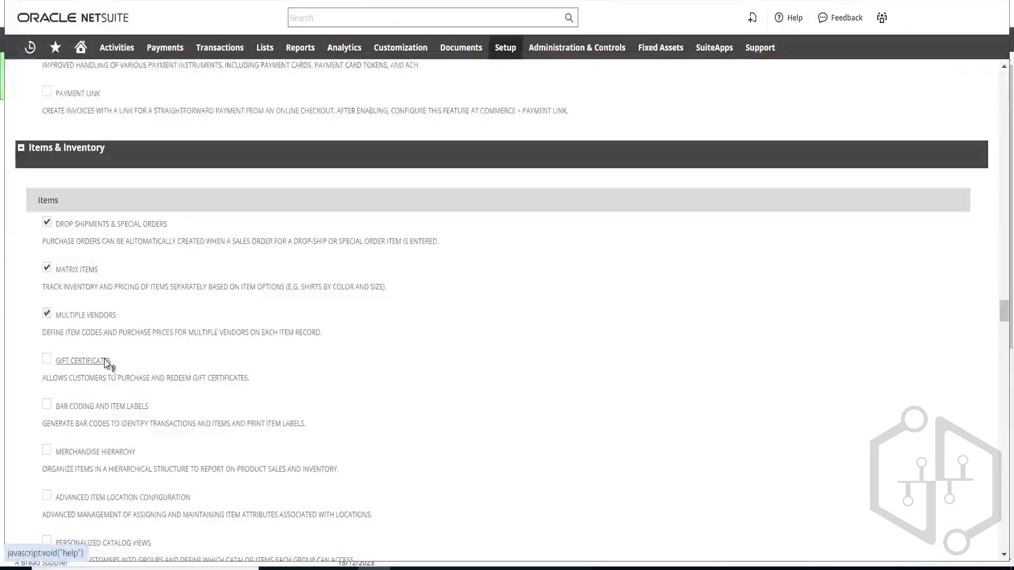
pyautogui.scroll(7, 108, 362)
pyautogui.scroll(8, 121, 366)
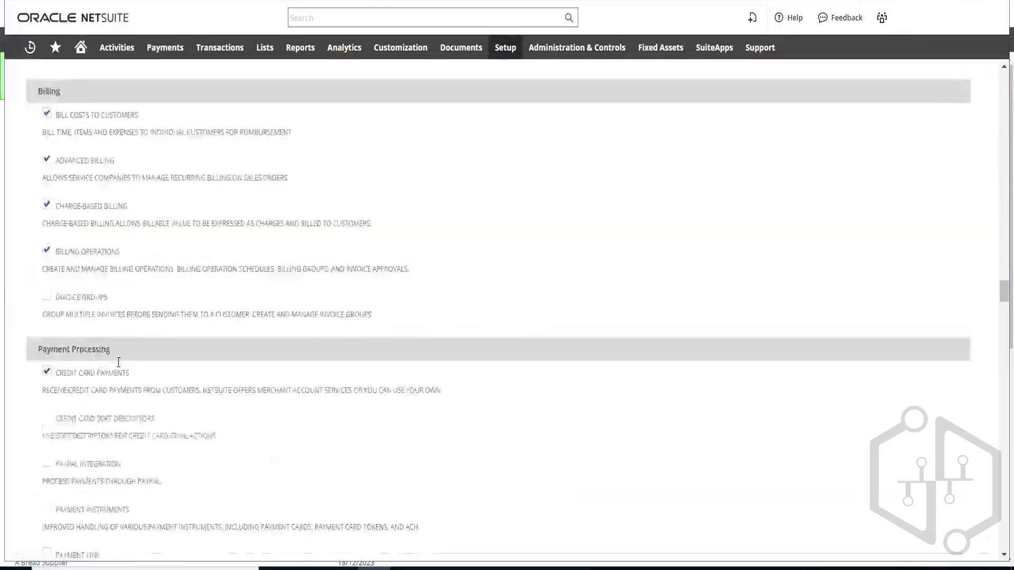
pyautogui.scroll(7, 120, 362)
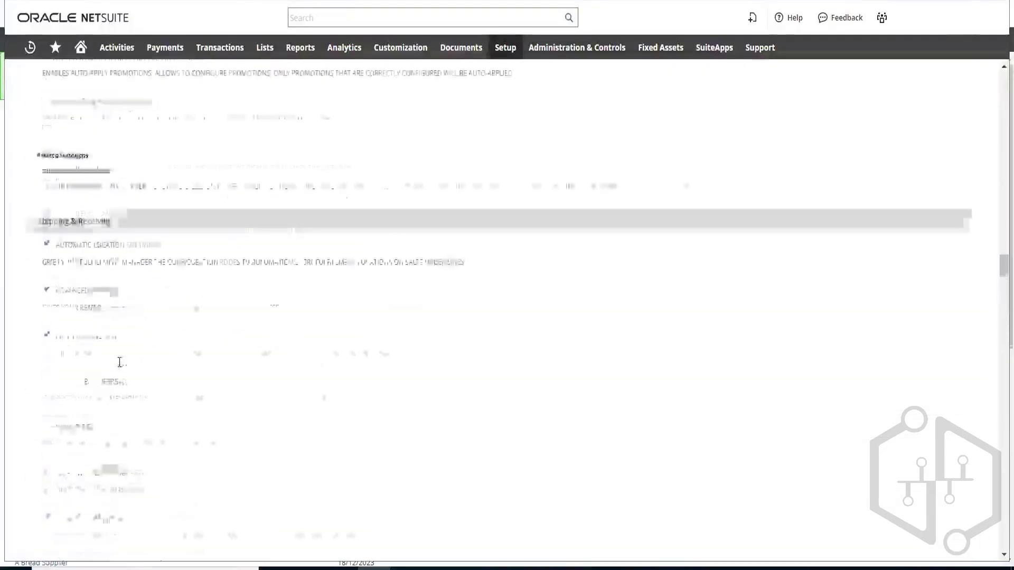
pyautogui.scroll(6, 121, 360)
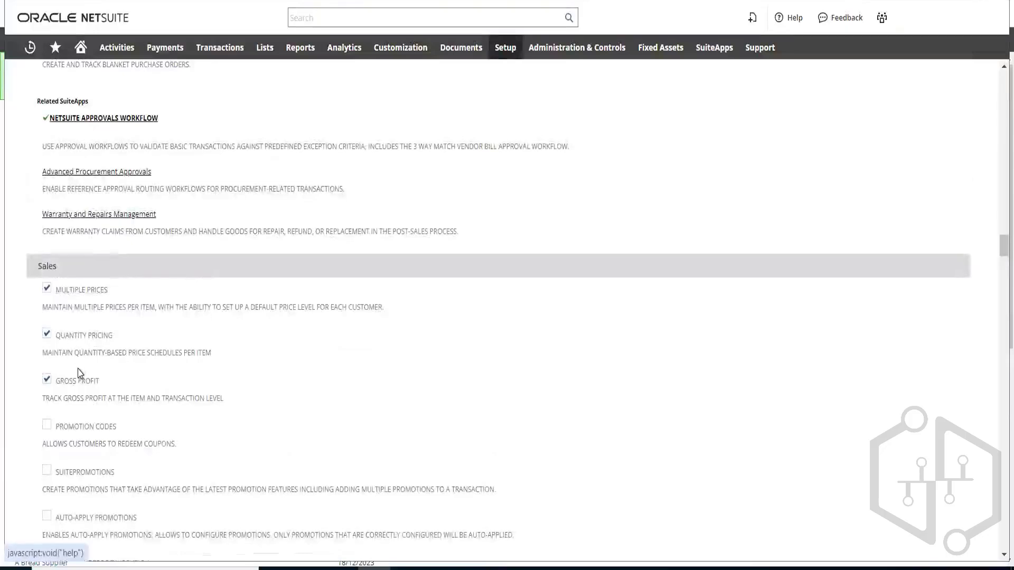
pyautogui.scroll(-1, 102, 364)
pyautogui.moveTo(505, 47)
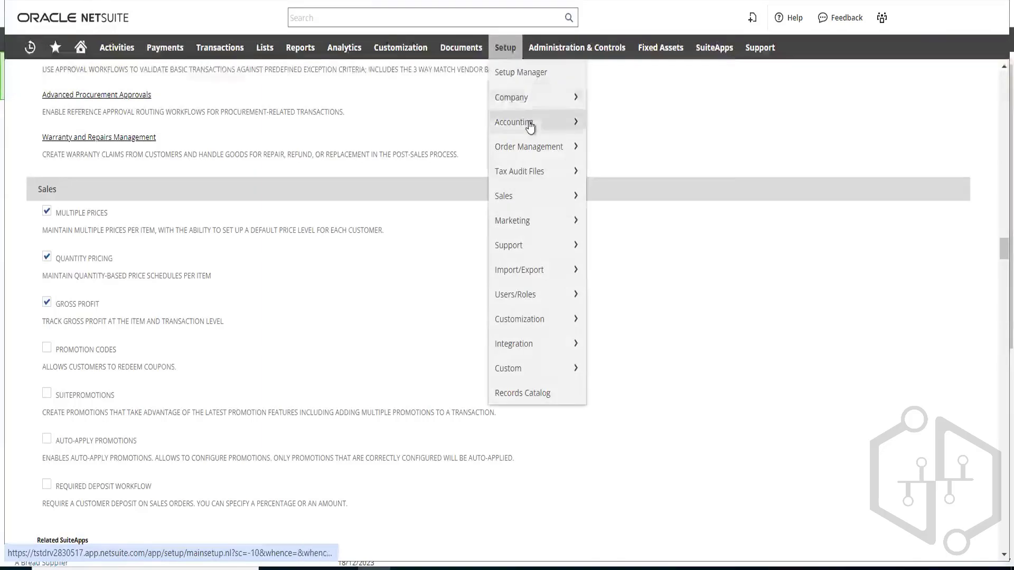
pyautogui.moveTo(529, 127)
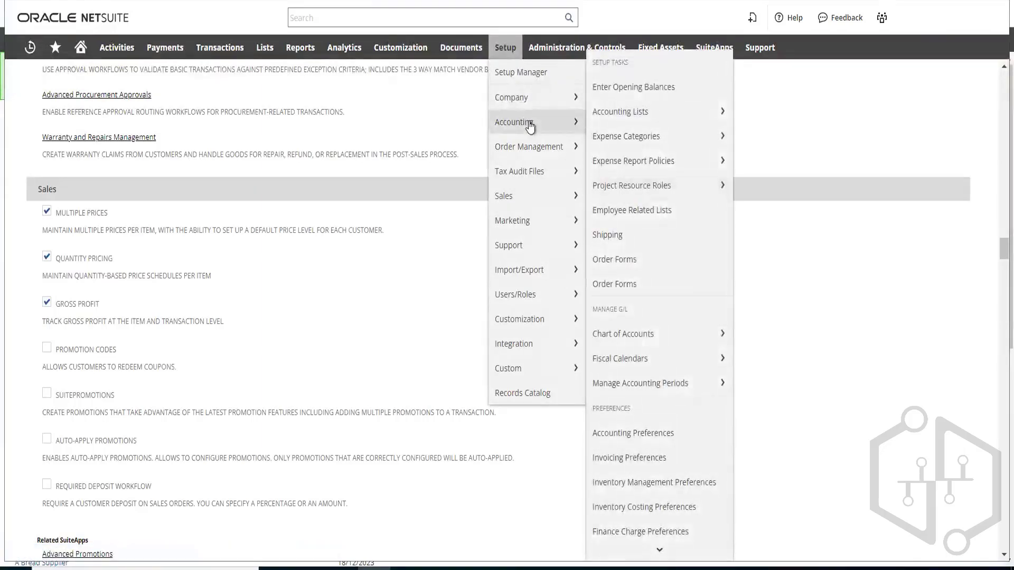
pyautogui.moveTo(530, 145)
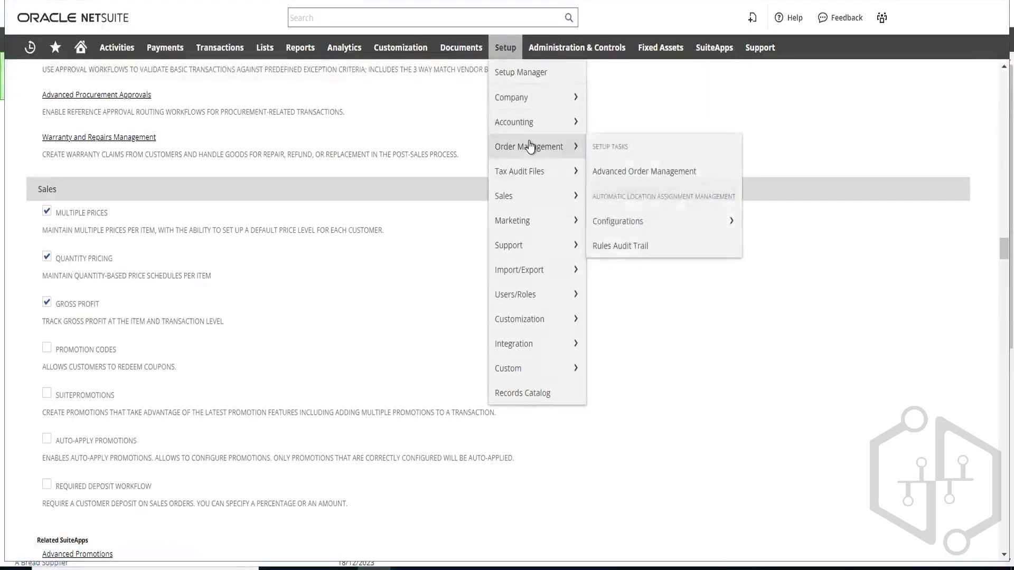
pyautogui.moveTo(521, 200)
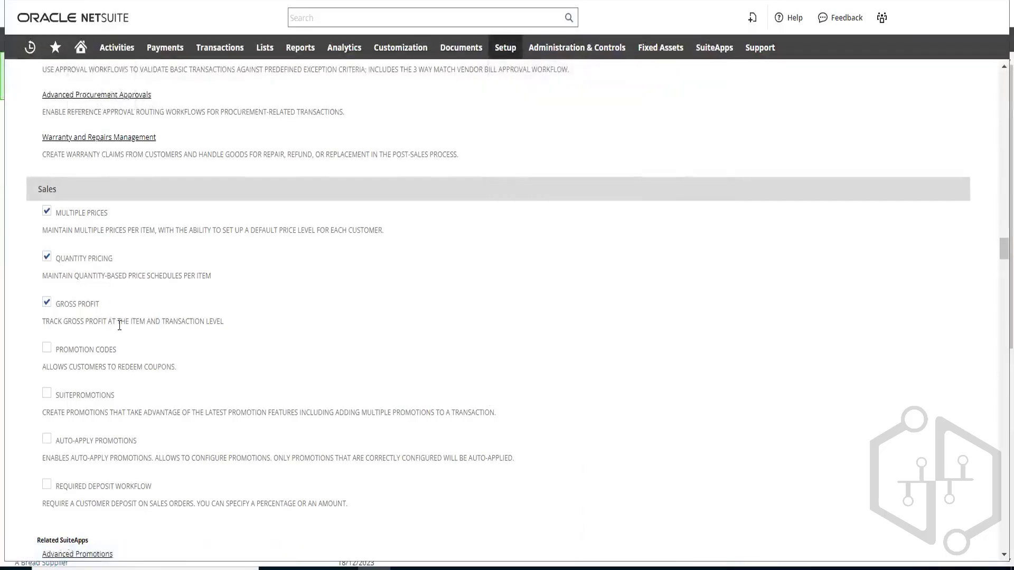
# - Recheck the shipping, billing, payment and inventory features, and look back over the accounting and company data management features
pyautogui.scroll(-9, 113, 319)
pyautogui.scroll(-15, 119, 325)
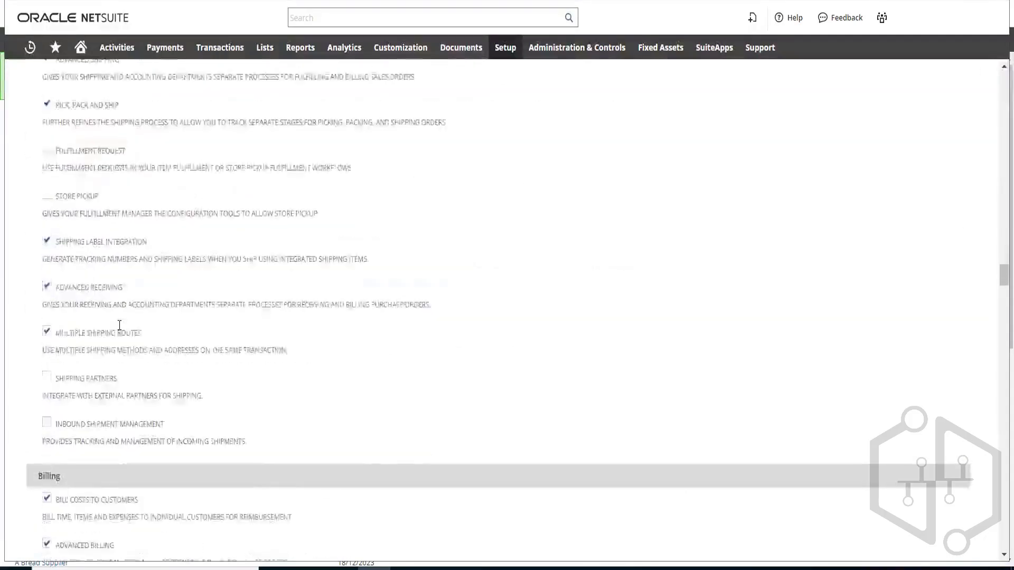
pyautogui.scroll(-15, 119, 326)
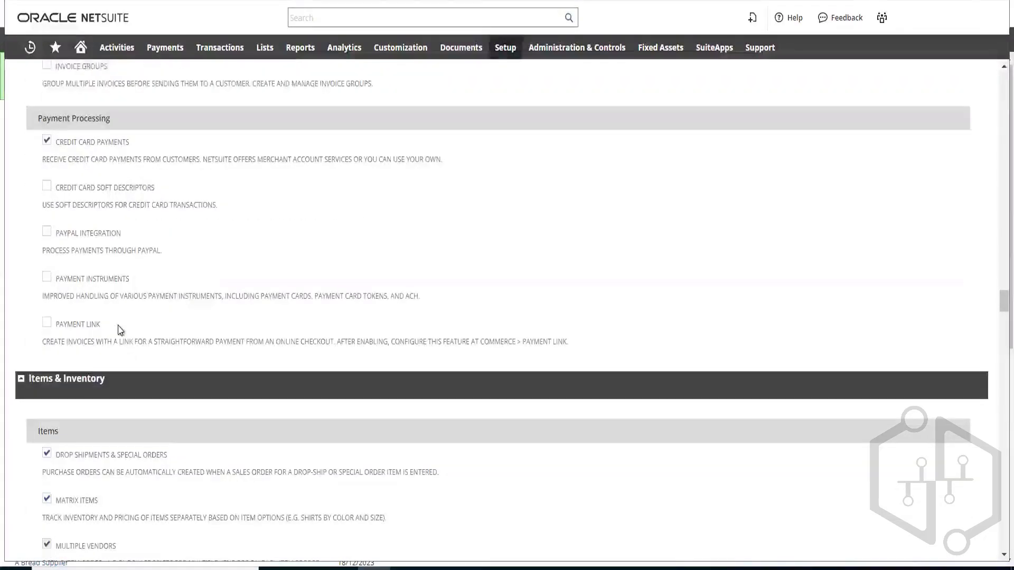
pyautogui.scroll(-2, 119, 327)
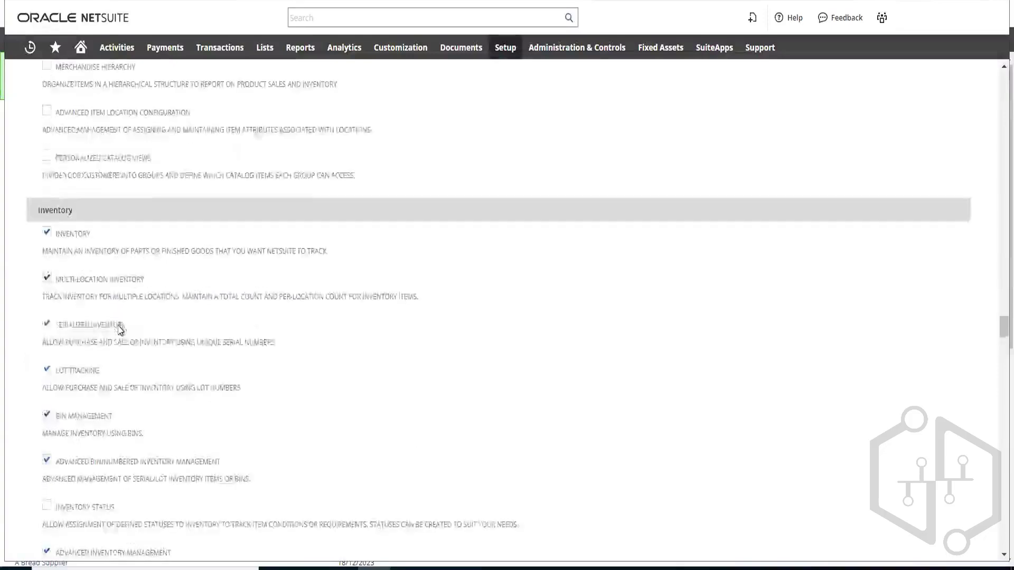
pyautogui.scroll(20, 119, 316)
pyautogui.scroll(15, 123, 259)
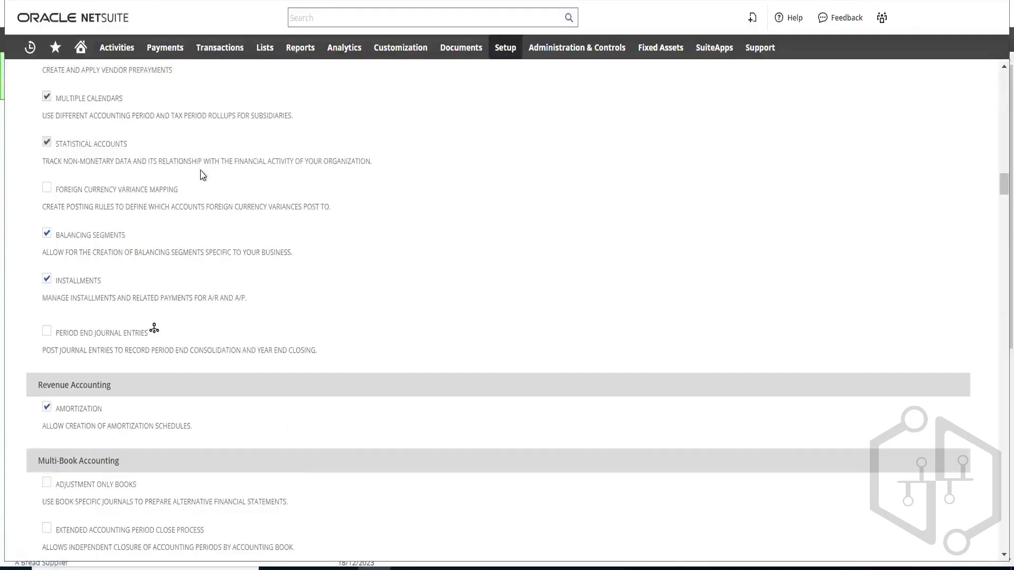
pyautogui.scroll(3, 178, 218)
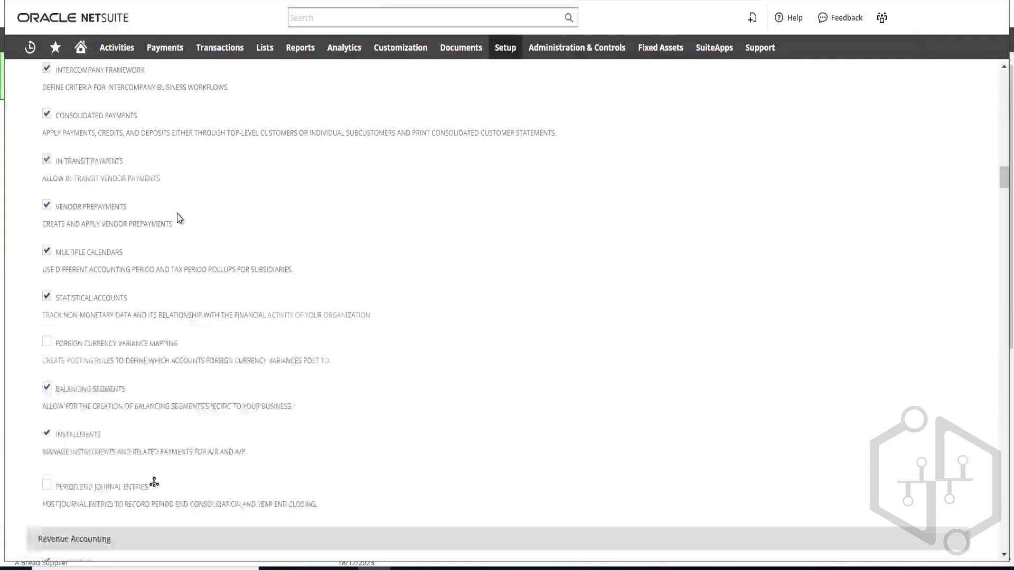
pyautogui.scroll(2, 212, 105)
pyautogui.scroll(1, 222, 59)
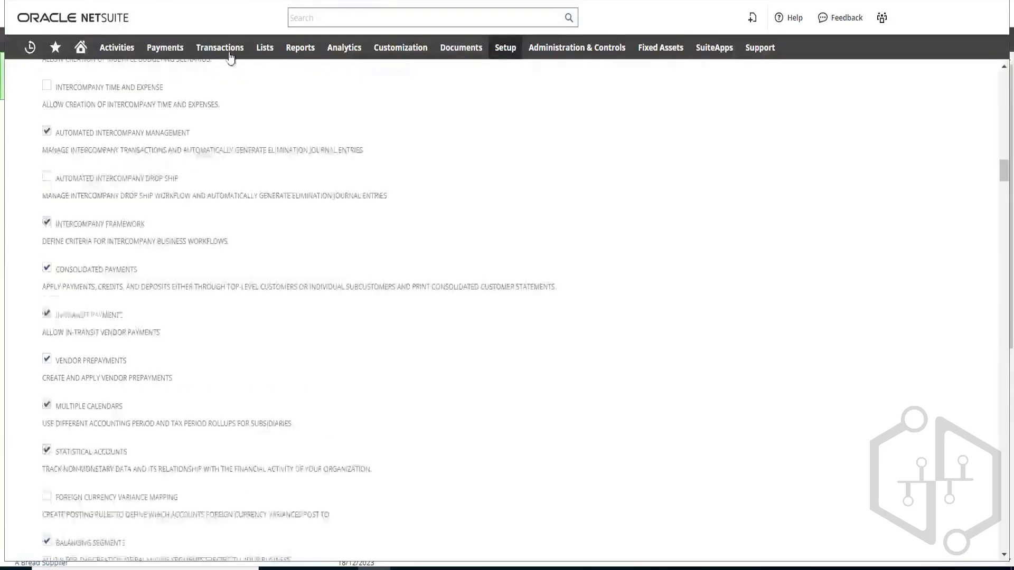
pyautogui.scroll(12, 214, 105)
# - Open the list of existing sales orders from the sales transactions
pyautogui.moveTo(215, 51)
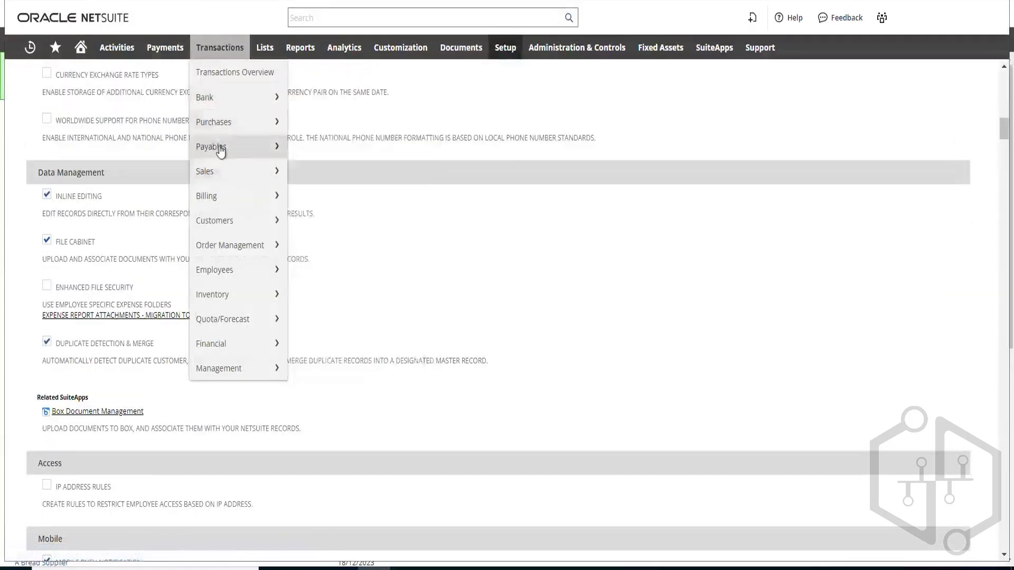
pyautogui.moveTo(222, 180)
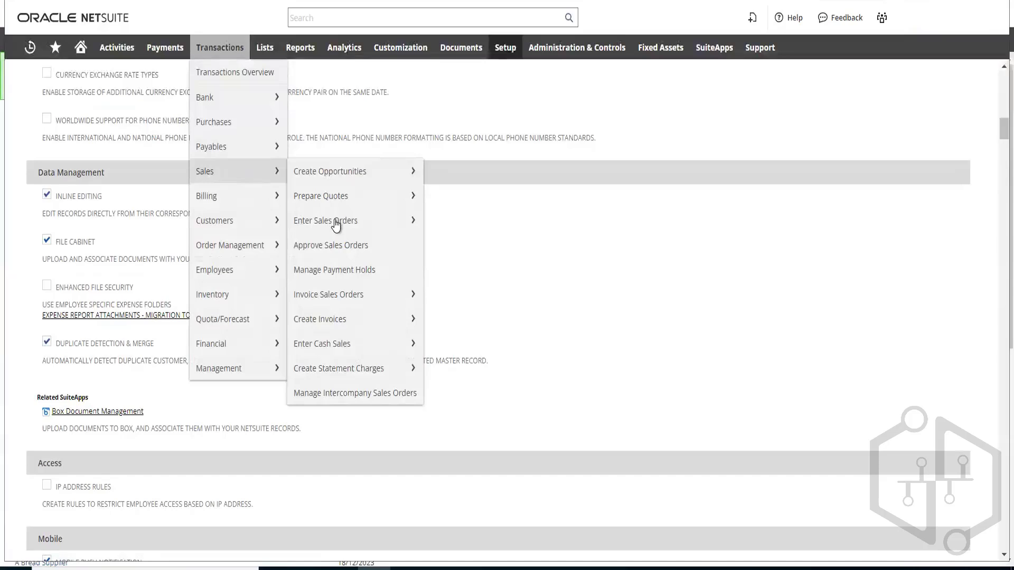
pyautogui.moveTo(336, 224)
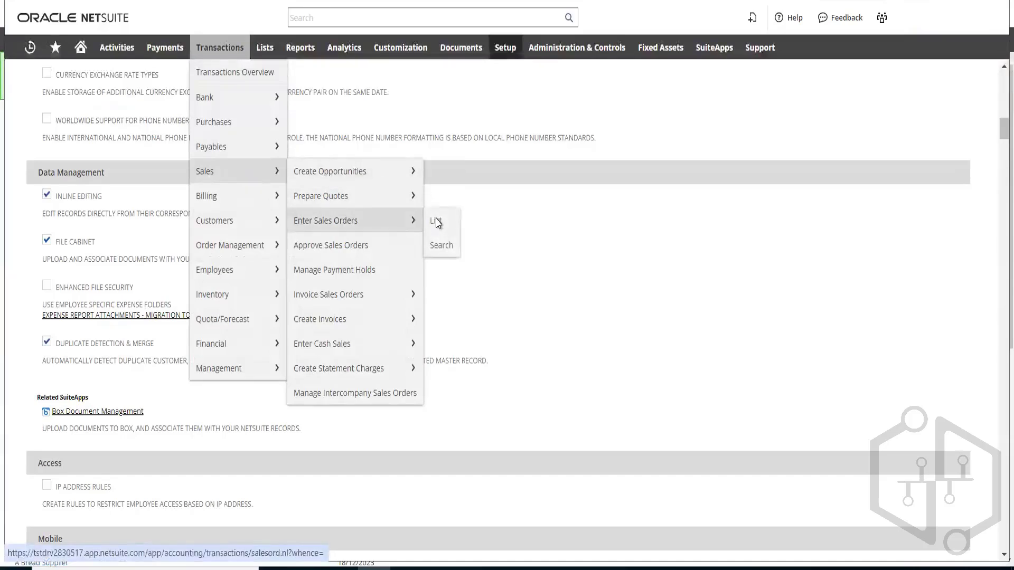
pyautogui.click(436, 222)
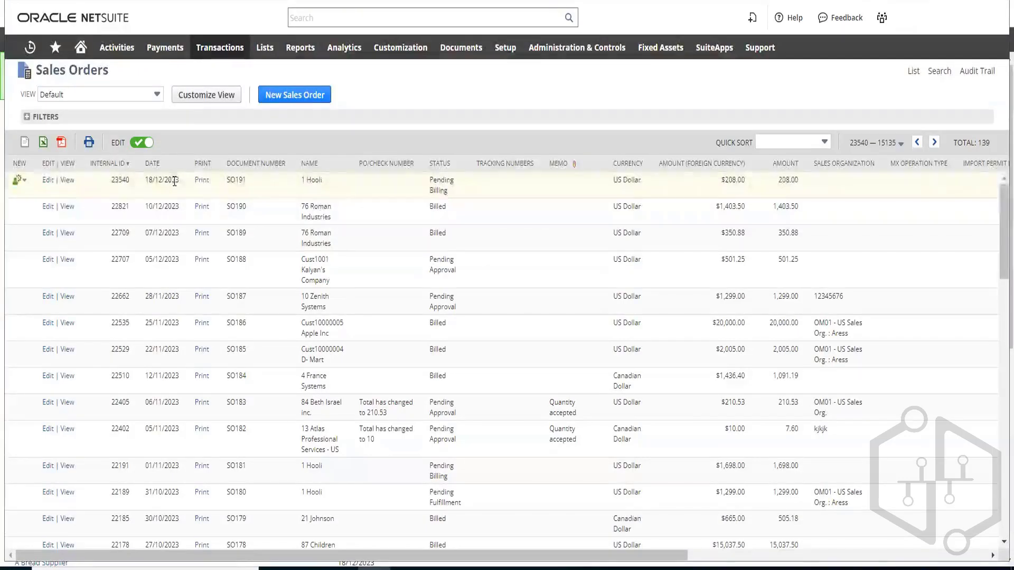
# - Open customer 1 Hooli's sales order dated 18/12/2023 from the list and switch it to edit mode
pyautogui.click(824, 142)
pyautogui.click(802, 179)
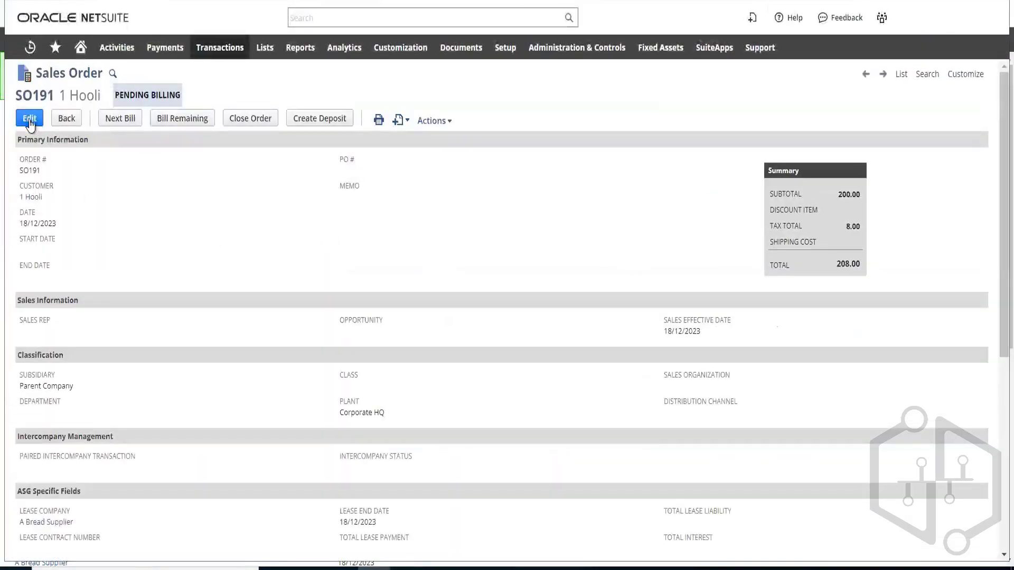
pyautogui.click(29, 119)
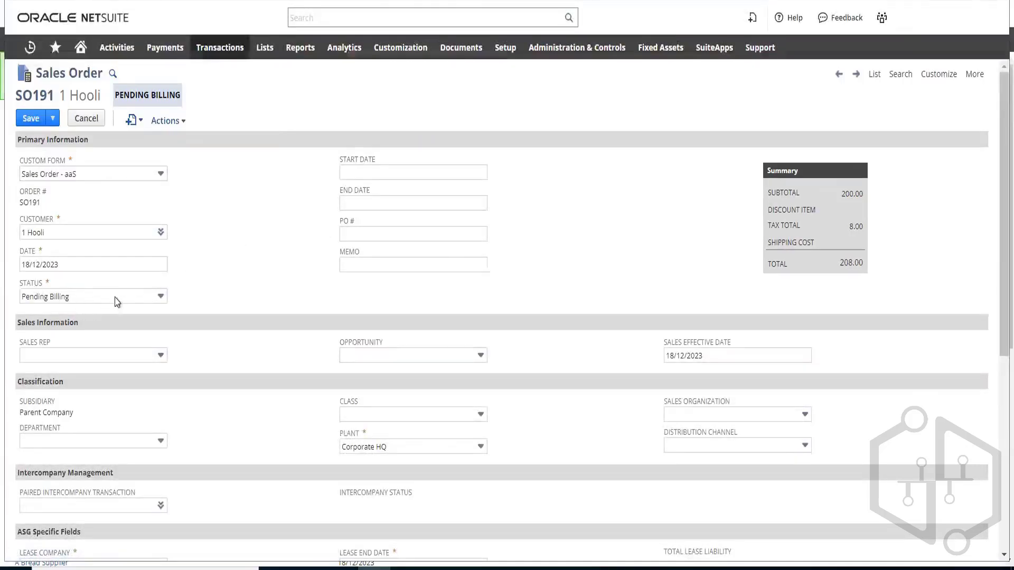
# - Set the sales order's status to Pending Billing and save the order
pyautogui.click(133, 298)
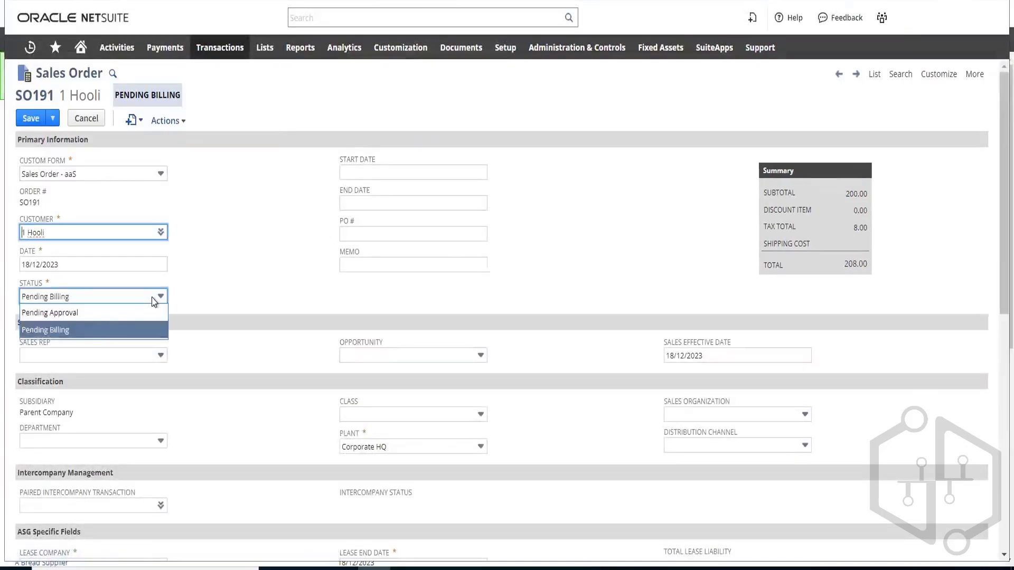
pyautogui.click(72, 330)
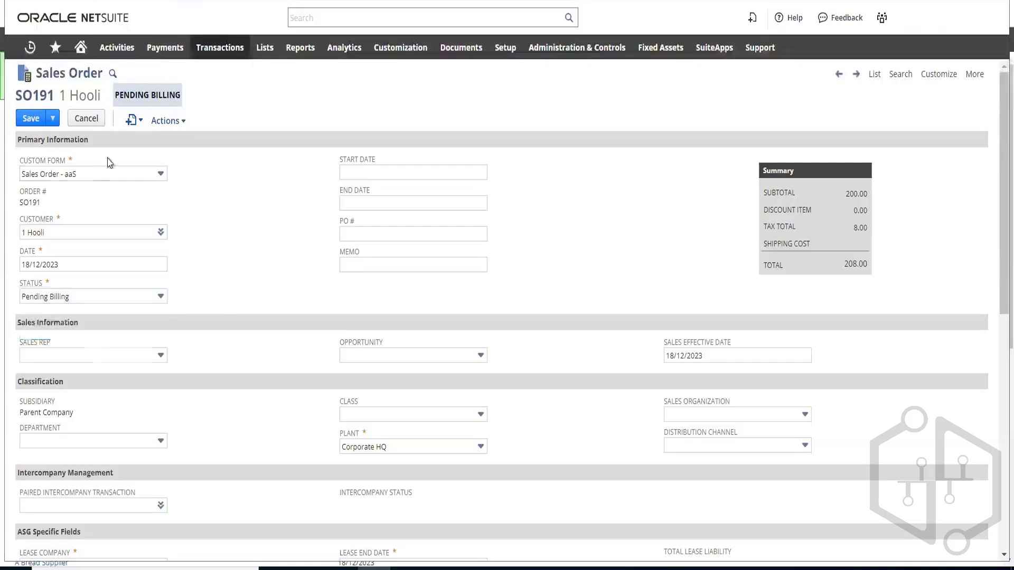
pyautogui.moveTo(117, 94); pyautogui.dragTo(233, 131)
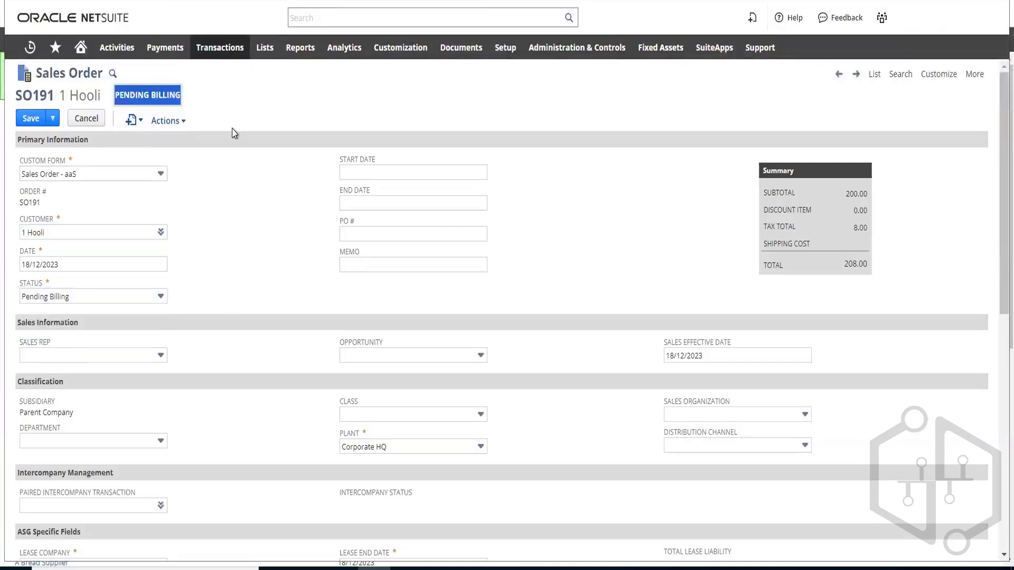
pyautogui.click(30, 118)
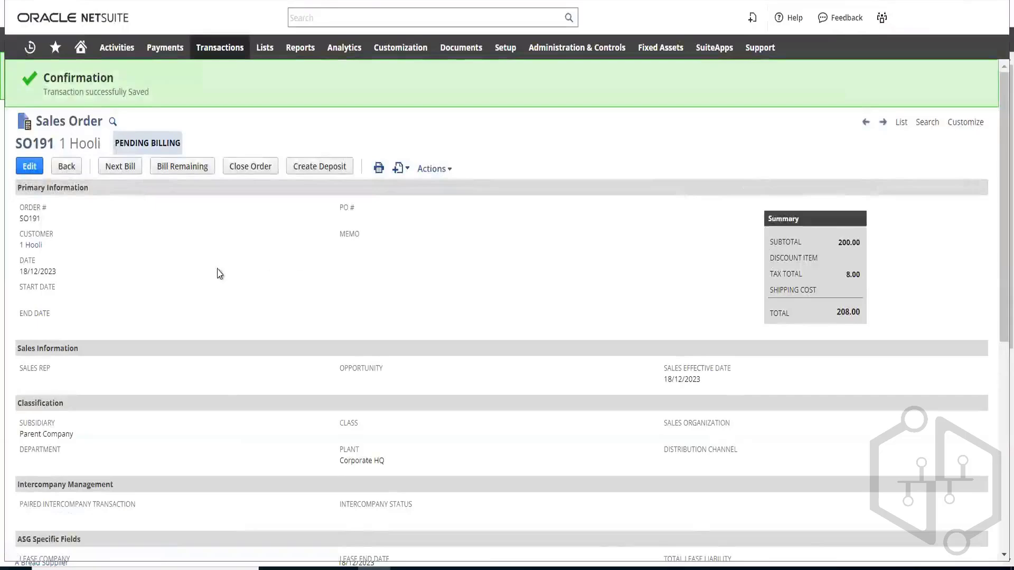
# - Review the saved sales order from primary information down to its items, and open the AA3: SAAS License C item link separately
pyautogui.scroll(-4, 220, 274)
pyautogui.scroll(-3, 246, 274)
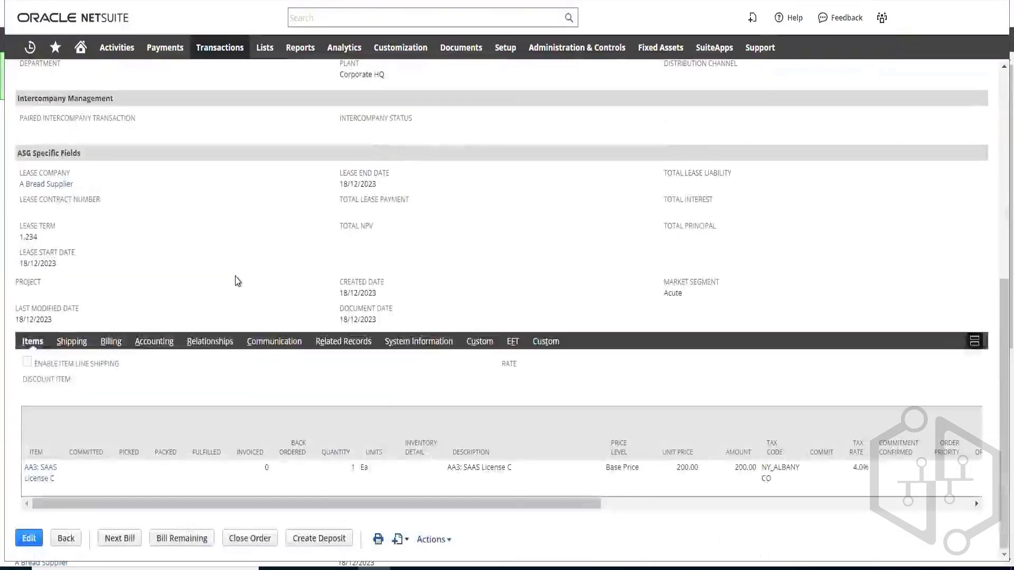
pyautogui.scroll(7, 236, 281)
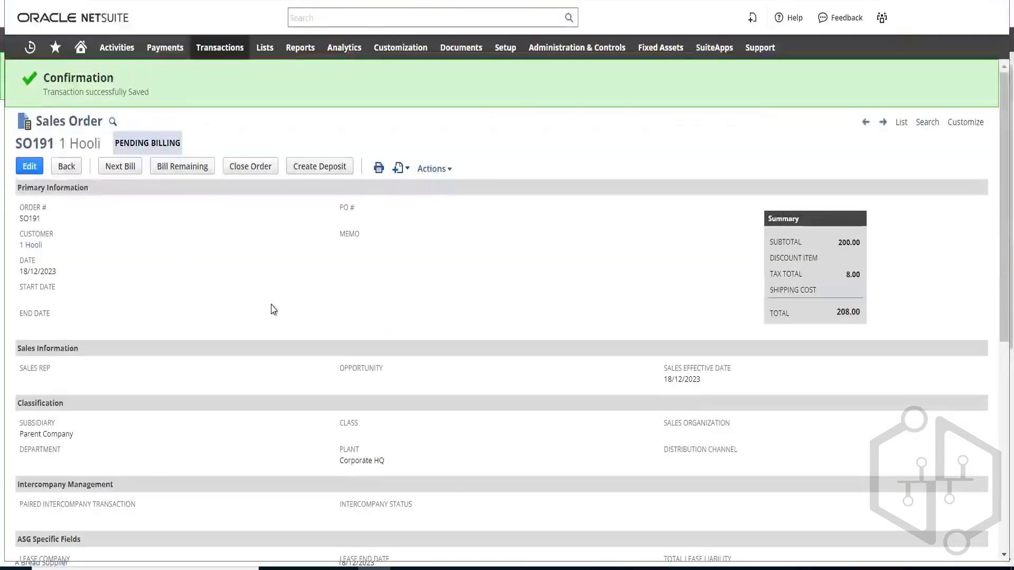
pyautogui.scroll(-7, 273, 301)
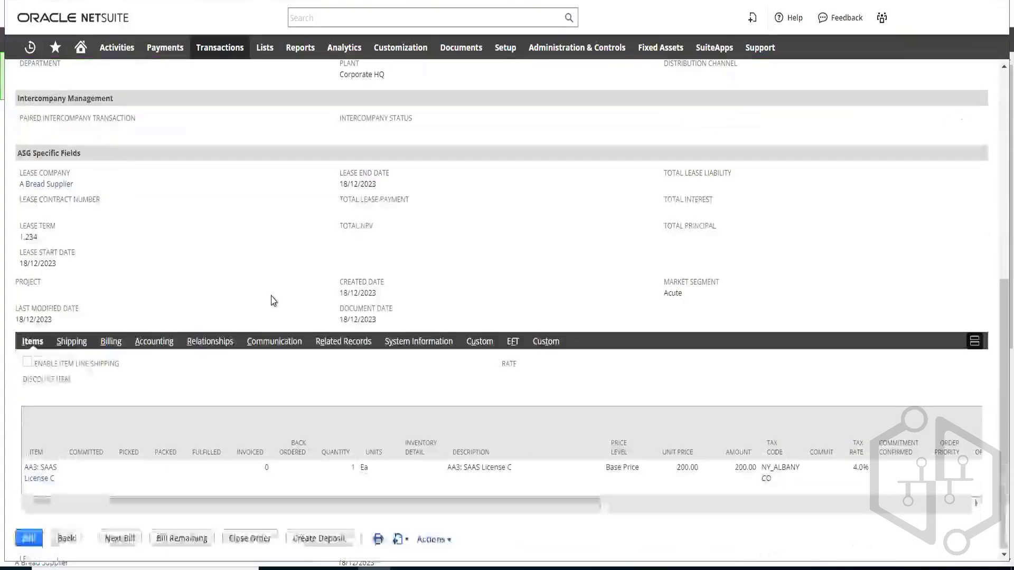
pyautogui.rightClick(46, 470)
pyautogui.click(129, 271)
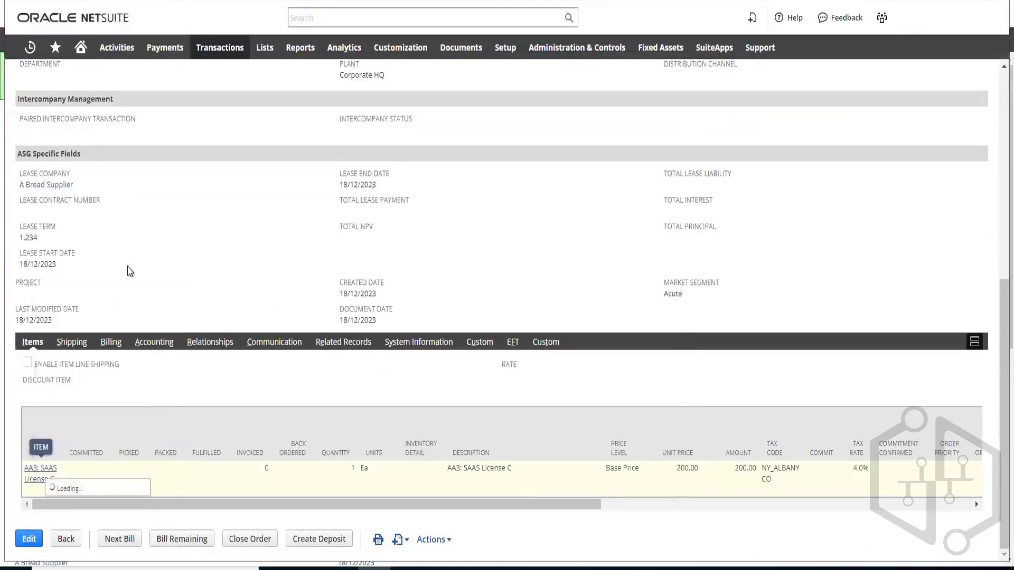
pyautogui.click(217, 1)
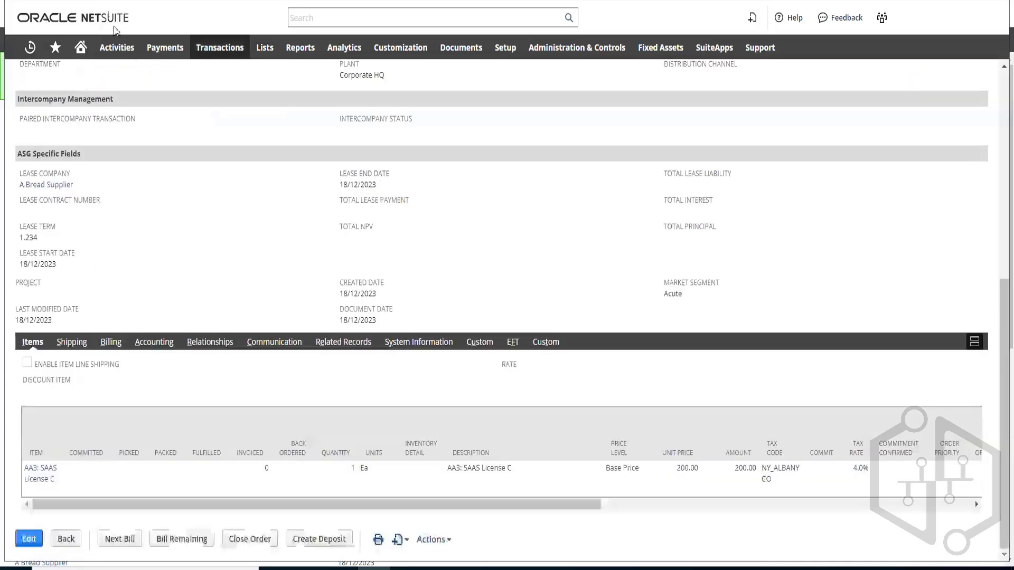
pyautogui.scroll(5, 206, 193)
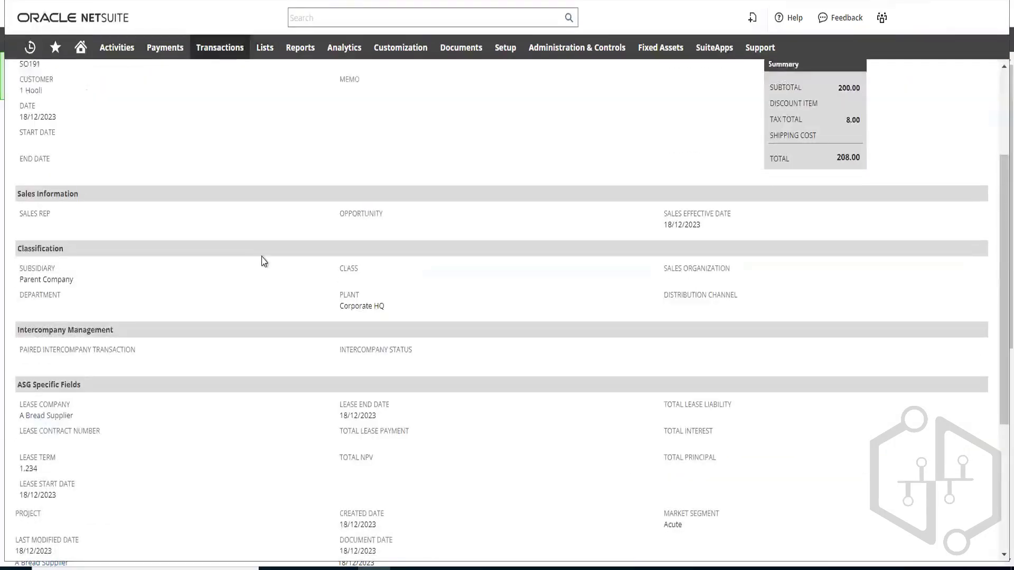
pyautogui.scroll(-4, 260, 261)
pyautogui.scroll(7, 224, 408)
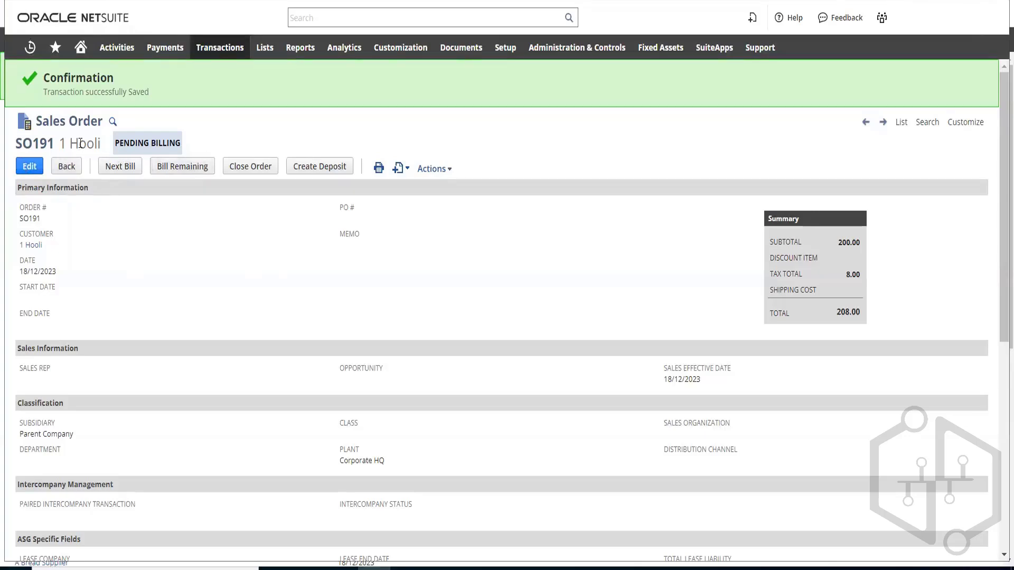
# - Create and save the invoice for the sales order's next bill, and open a customer payment against it
pyautogui.click(122, 174)
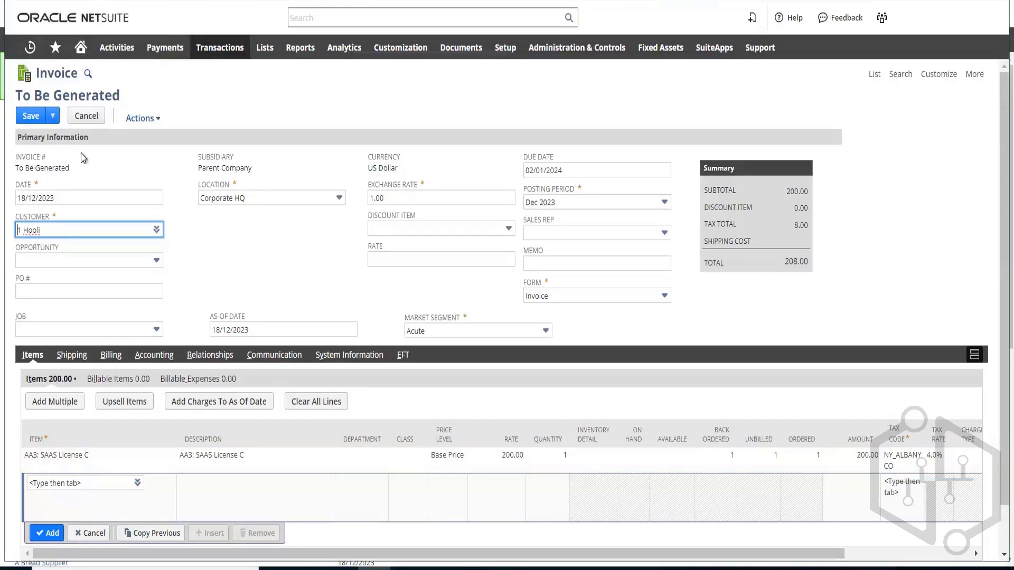
pyautogui.click(38, 121)
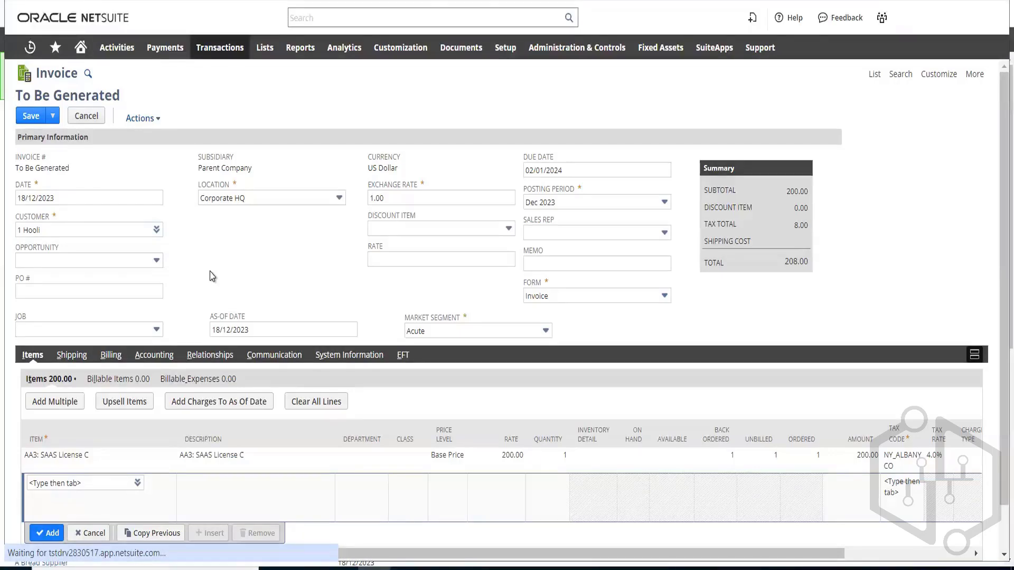
pyautogui.click(37, 115)
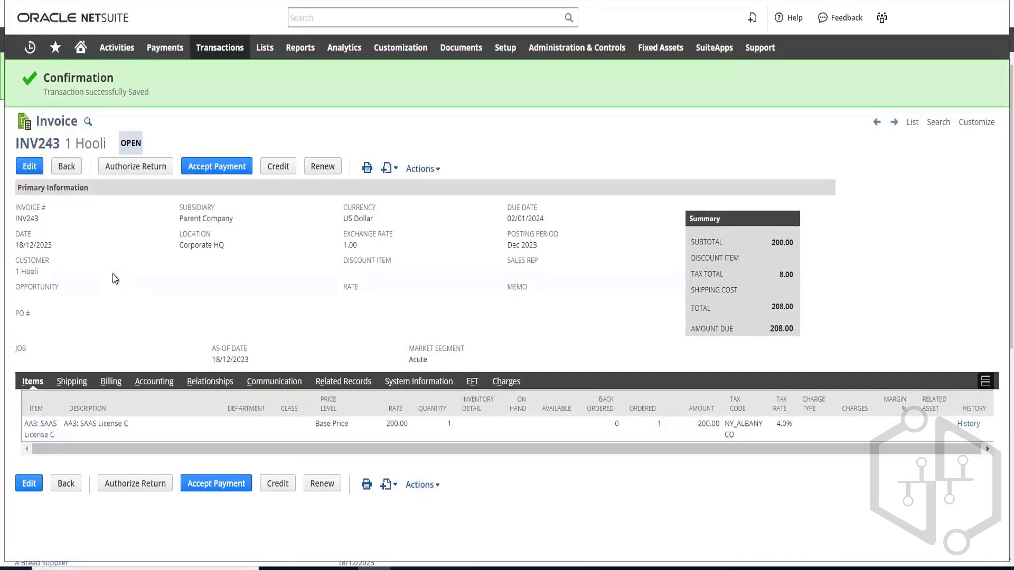
pyautogui.click(227, 173)
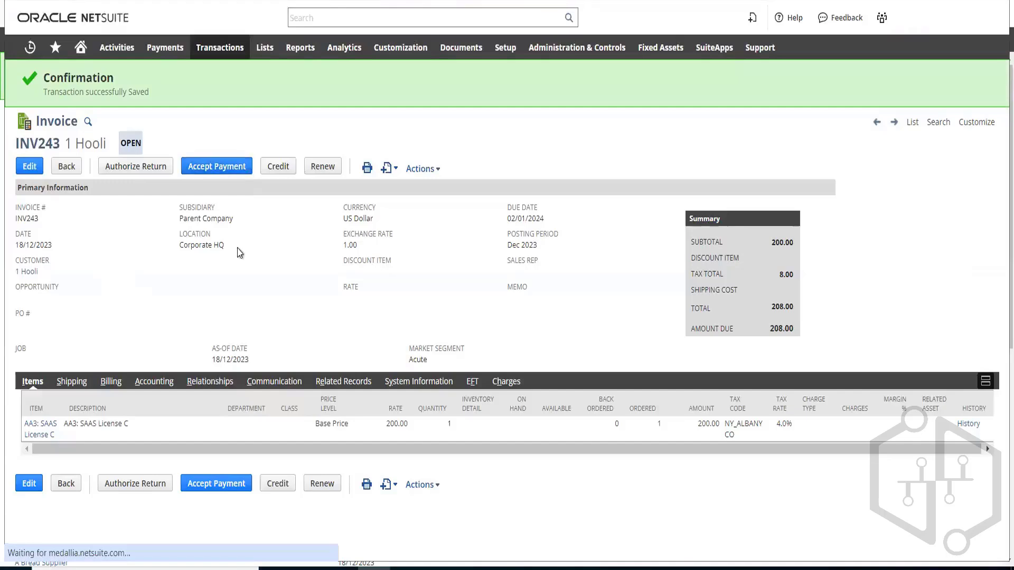
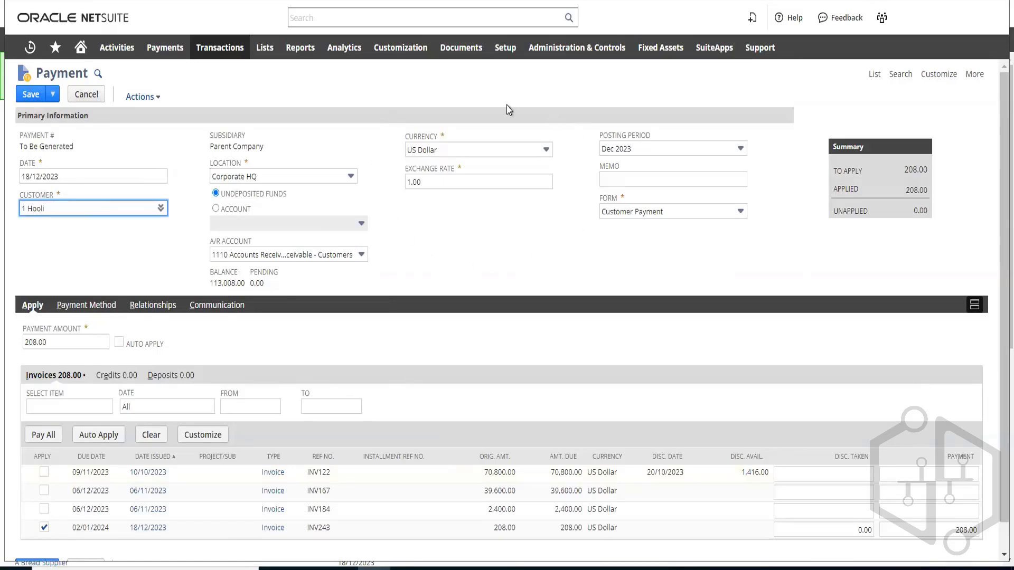
# - Look over the custom list, record and field types available for customization, including entity, item and transaction body fields
pyautogui.moveTo(404, 49)
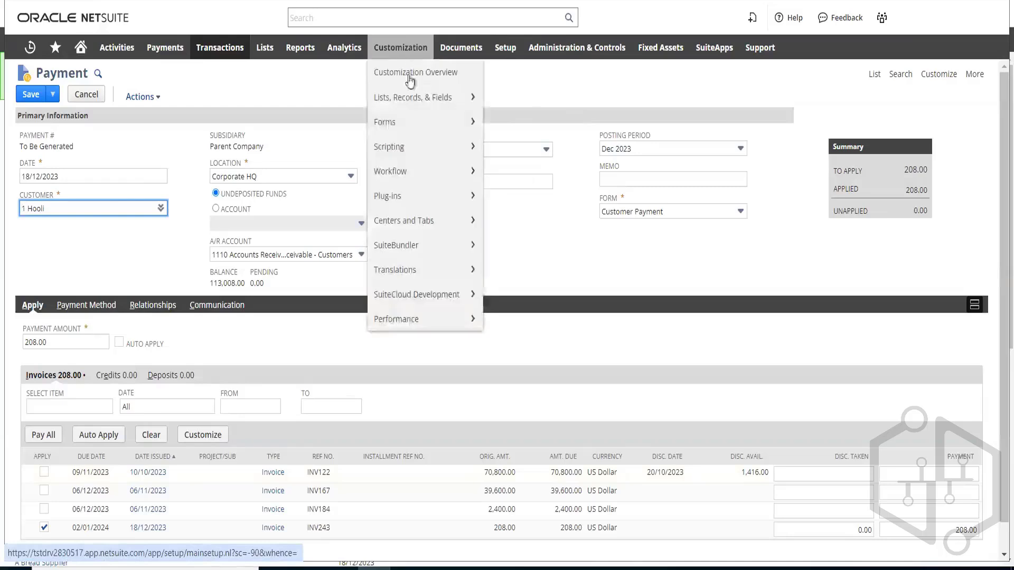
pyautogui.moveTo(414, 122)
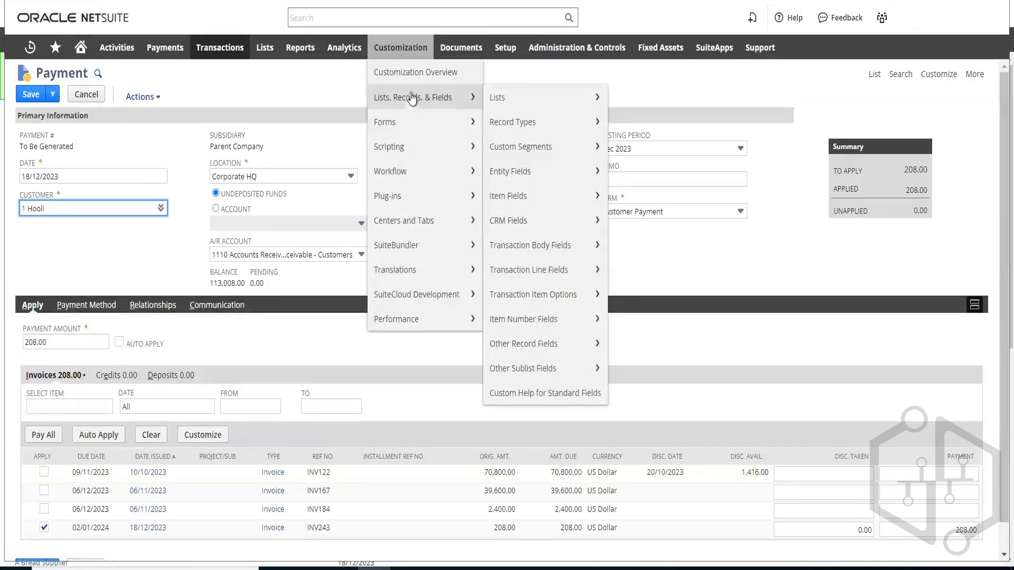
pyautogui.click(310, 95)
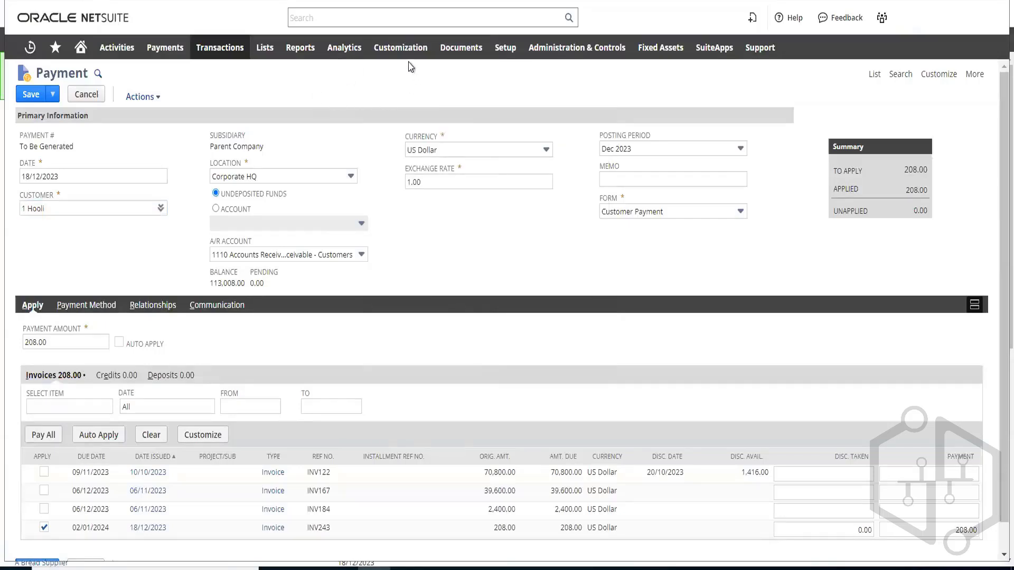
pyautogui.moveTo(405, 56)
pyautogui.moveTo(413, 95)
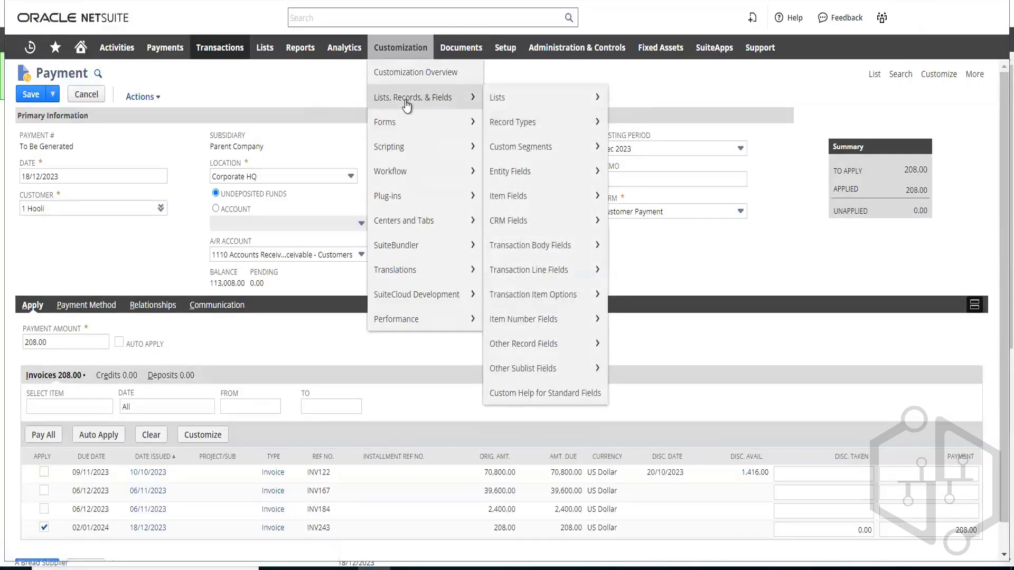
pyautogui.moveTo(533, 103)
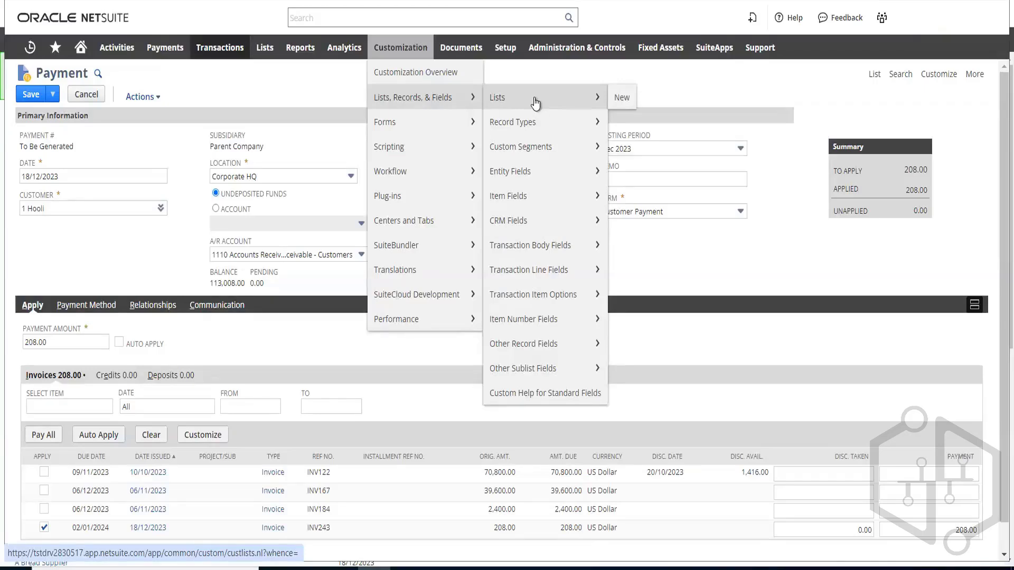
pyautogui.moveTo(532, 201)
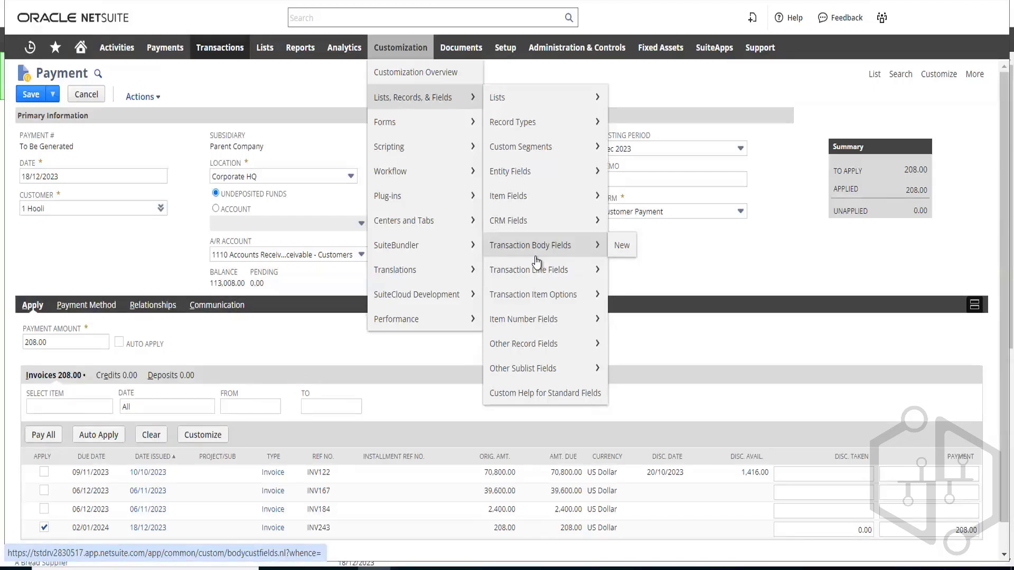
pyautogui.moveTo(504, 179)
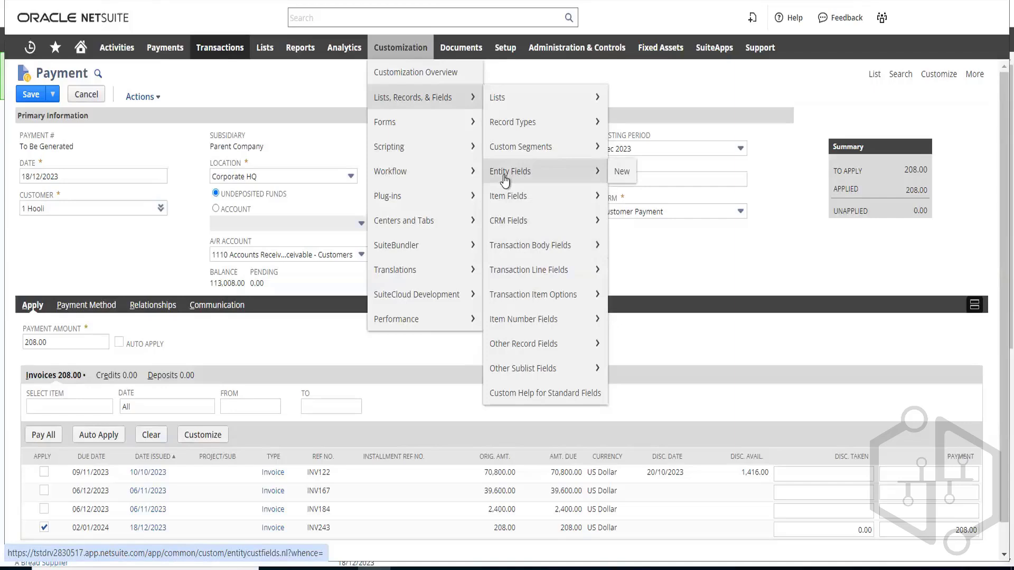
pyautogui.moveTo(502, 199)
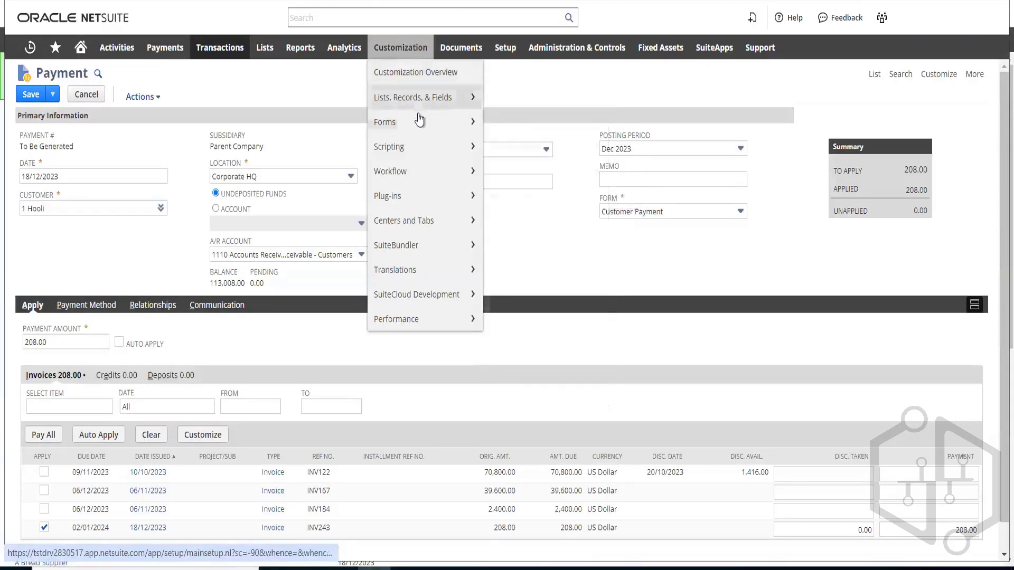
pyautogui.moveTo(417, 97)
pyautogui.moveTo(521, 254)
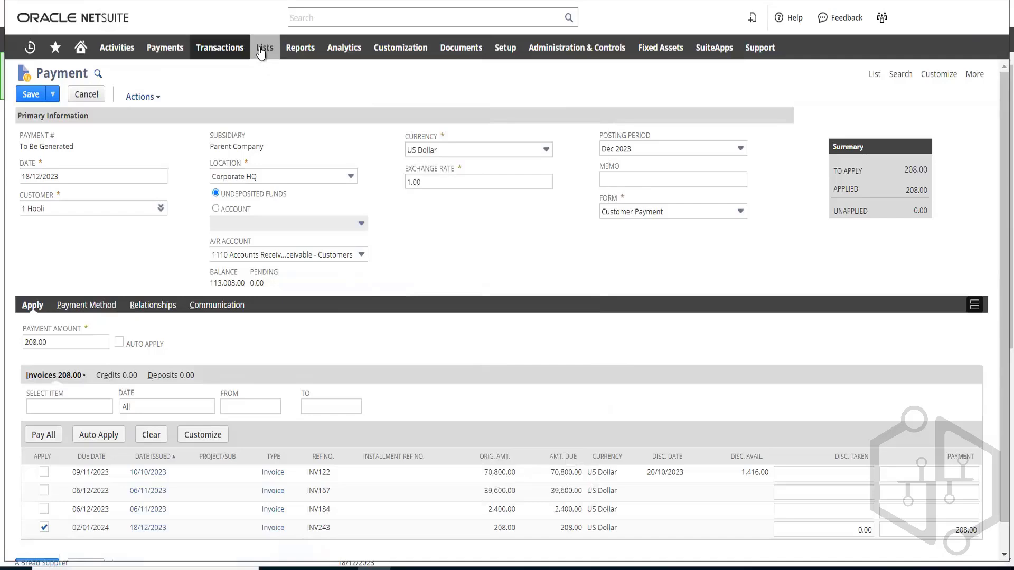
# - Open the accounting items list separately from the payment and look over its item records
pyautogui.moveTo(262, 49)
pyautogui.moveTo(278, 98)
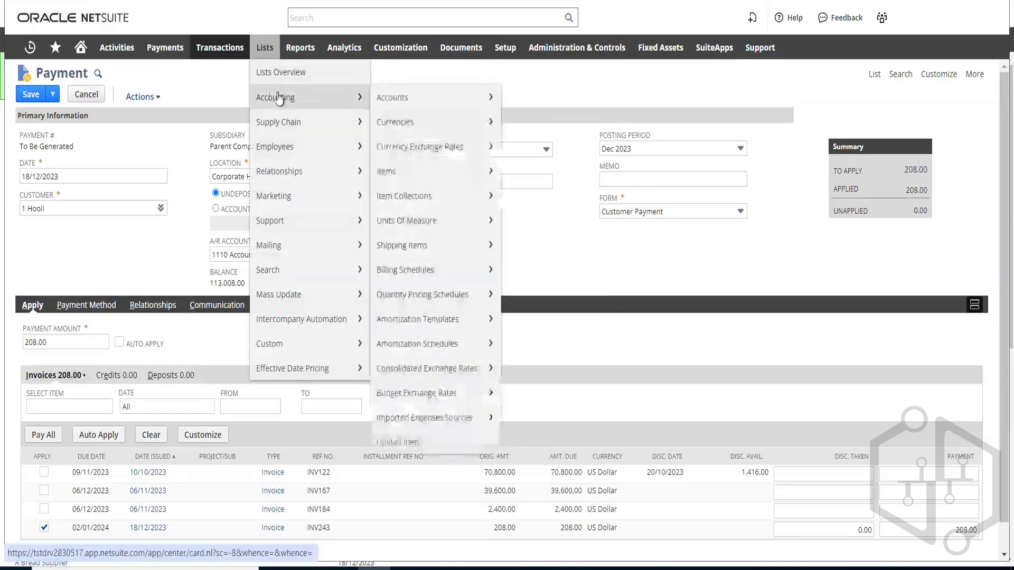
pyautogui.rightClick(413, 173)
pyautogui.press('Escape')
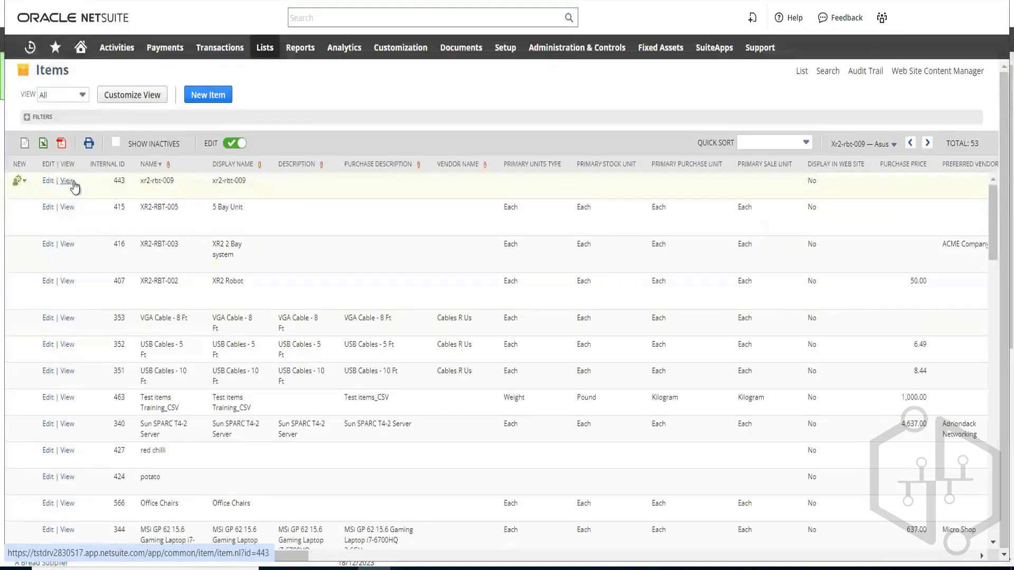
pyautogui.moveTo(150, 217)
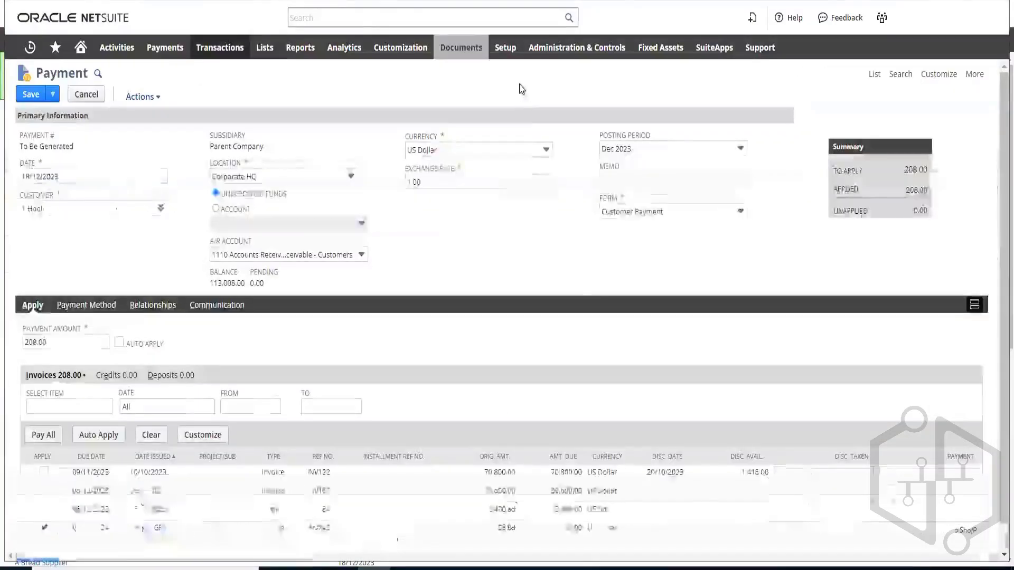
# - Start a new custom transaction body field, leaving the customer payment unsaved
pyautogui.moveTo(400, 48)
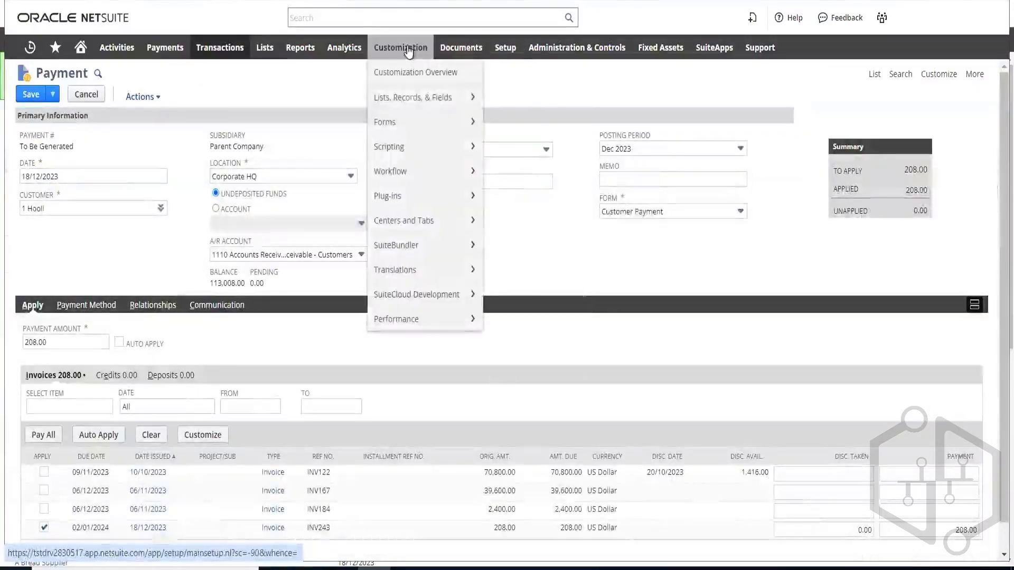
pyautogui.moveTo(409, 106)
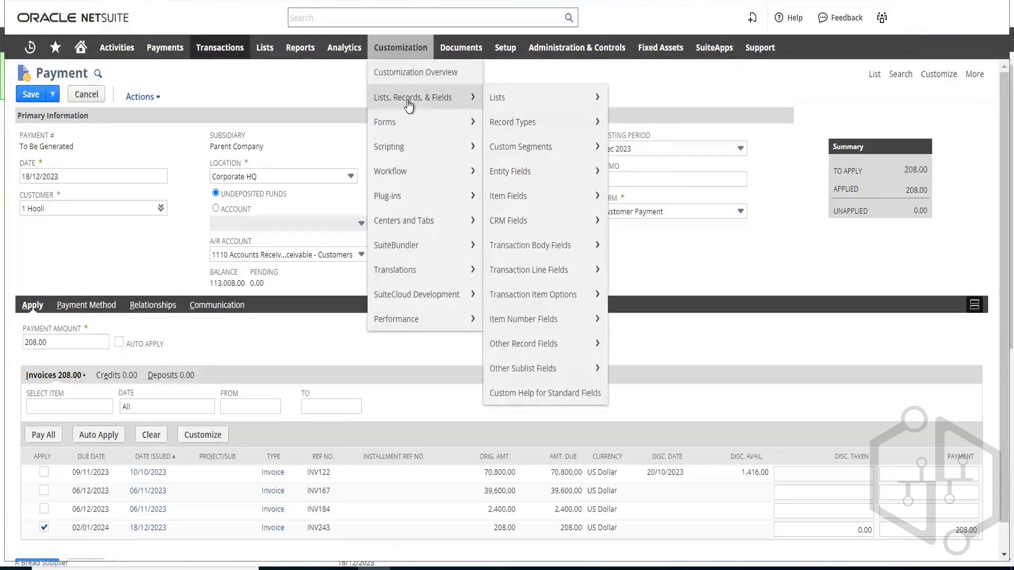
pyautogui.moveTo(522, 233)
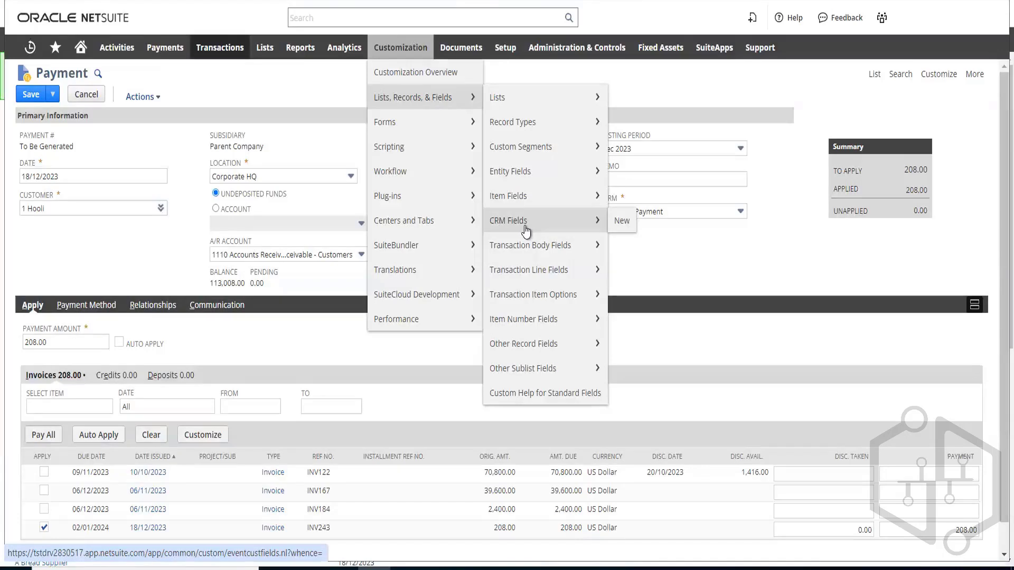
pyautogui.moveTo(520, 178)
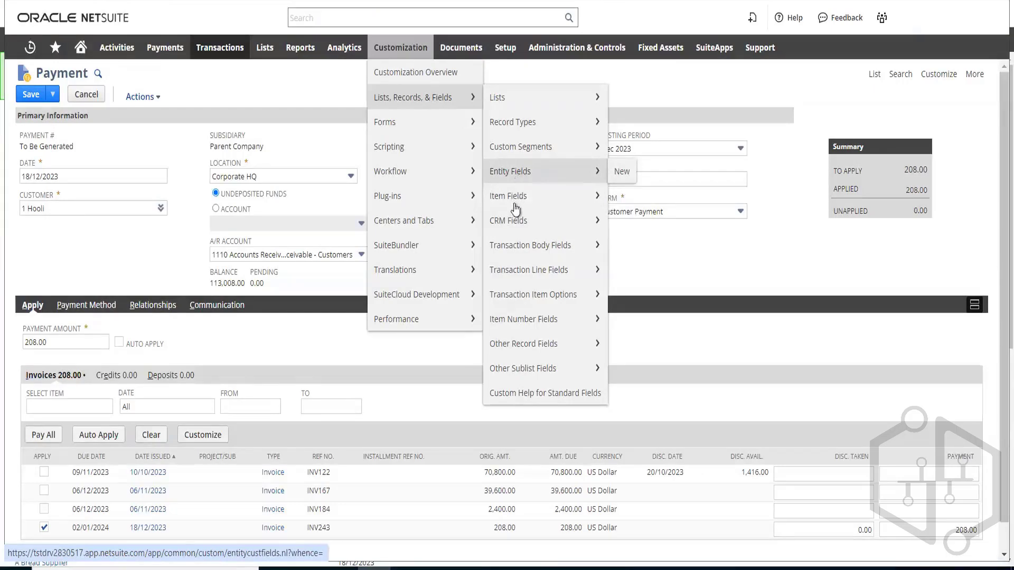
pyautogui.moveTo(518, 256)
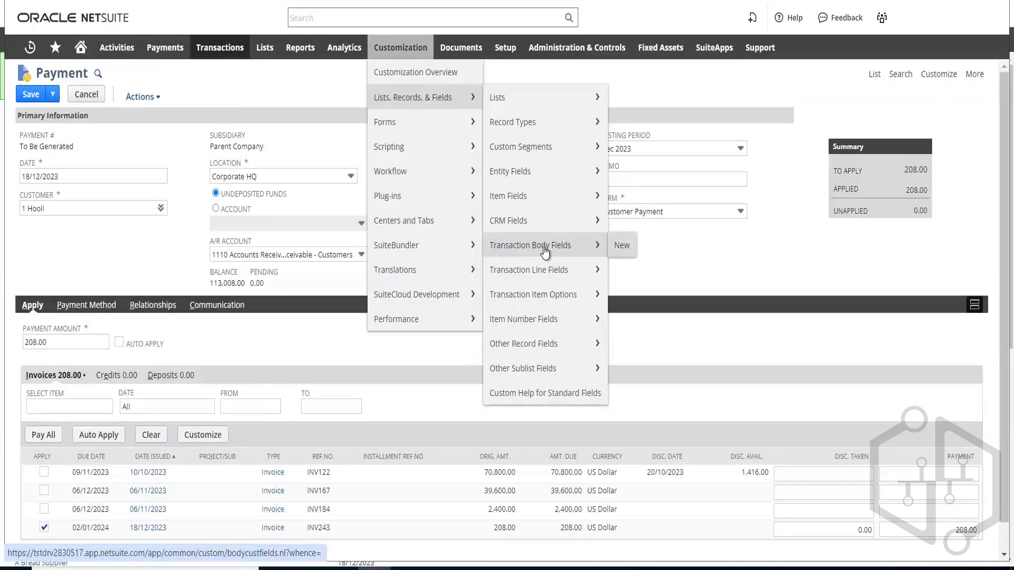
pyautogui.click(621, 246)
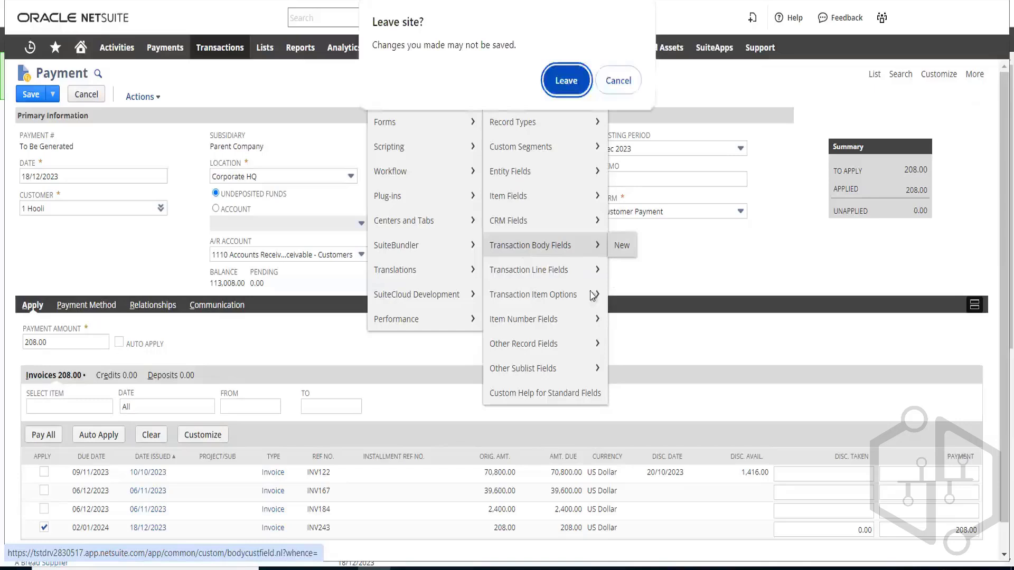
pyautogui.click(575, 85)
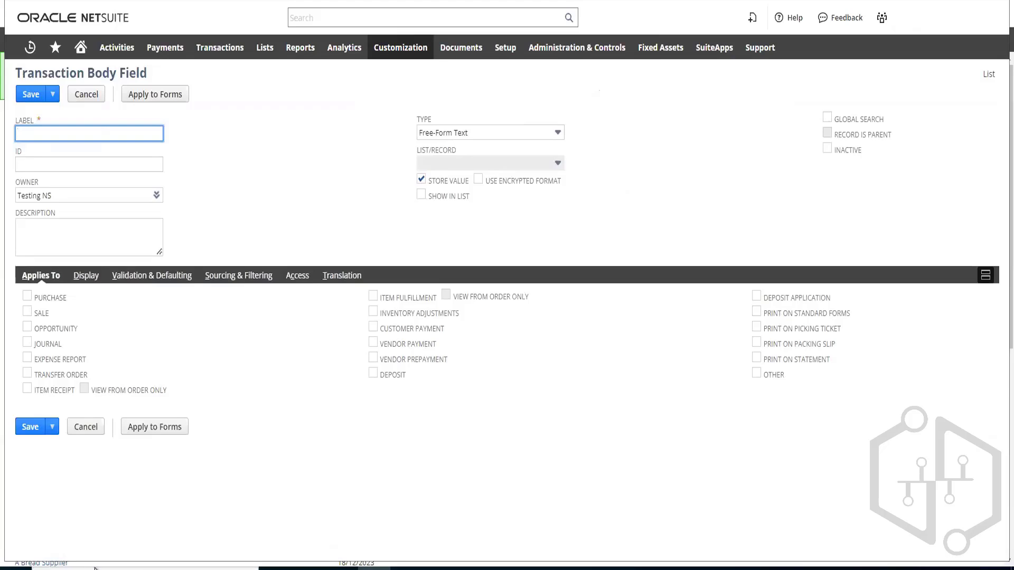
# - Label the new body field "demo transaction field" and copy that label into its ID
pyautogui.write('demo transaction field')
pyautogui.moveTo(91, 134); pyautogui.dragTo(18, 134)
pyautogui.hotkey('ctrl', 'c')
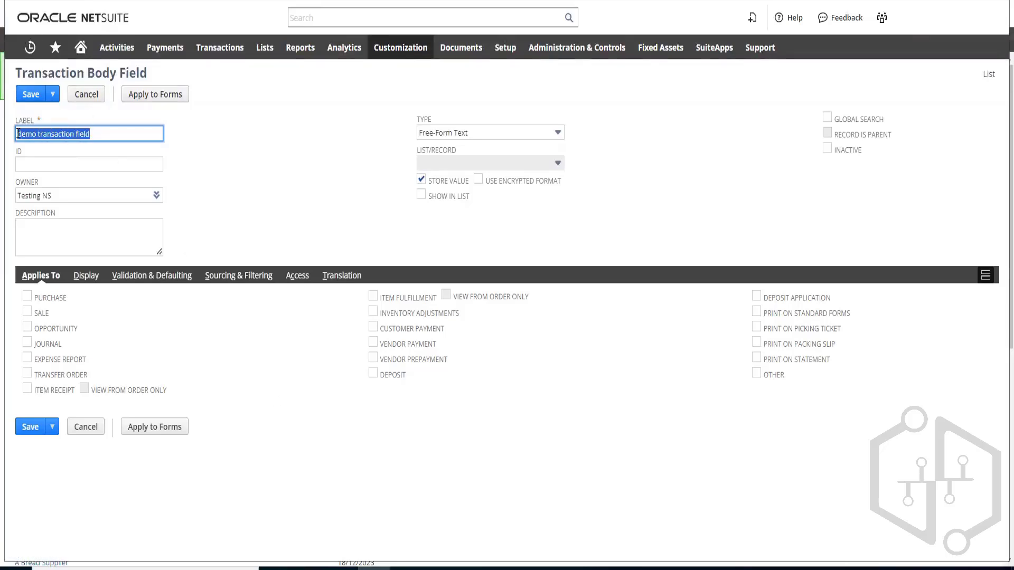
pyautogui.click(71, 165)
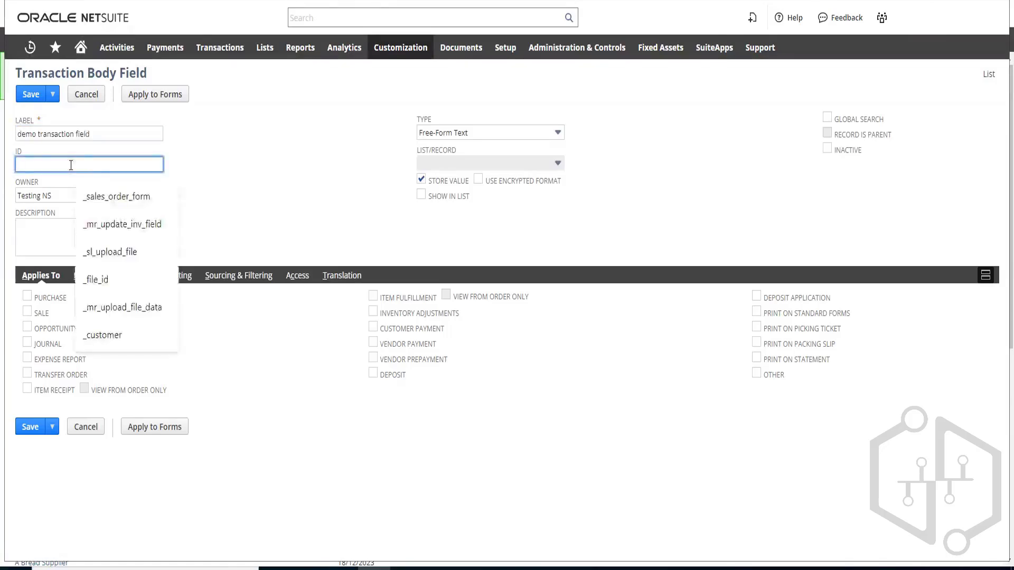
pyautogui.hotkey('ctrl', 'v')
# - Rewrite the field's ID as _demo_transaction_field, adding a leading underscore and replacing each space with an underscore
pyautogui.click(19, 165)
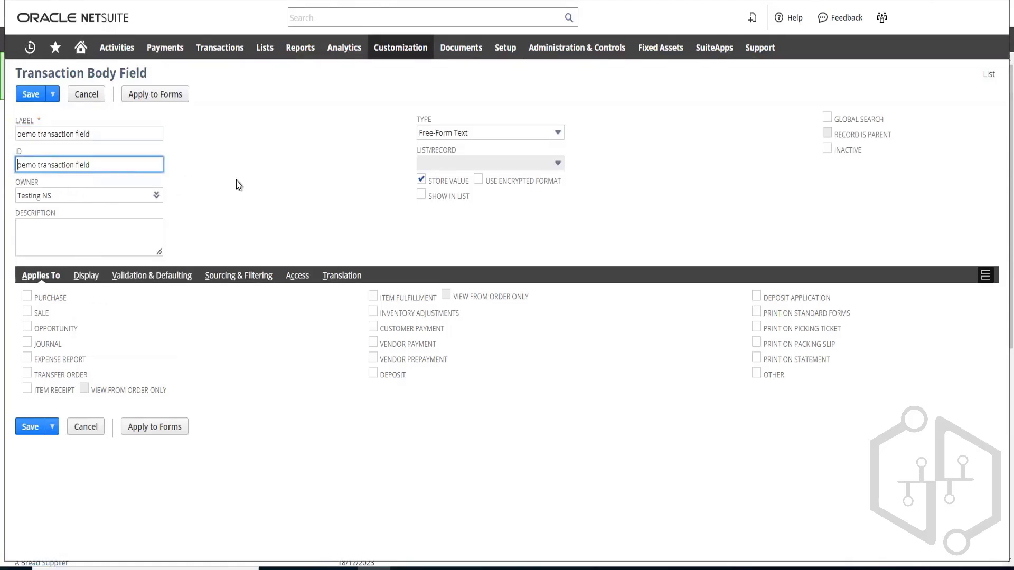
pyautogui.write('_')
pyautogui.click(41, 165)
pyautogui.hotkey('ctrl', 'shift', 'Right')
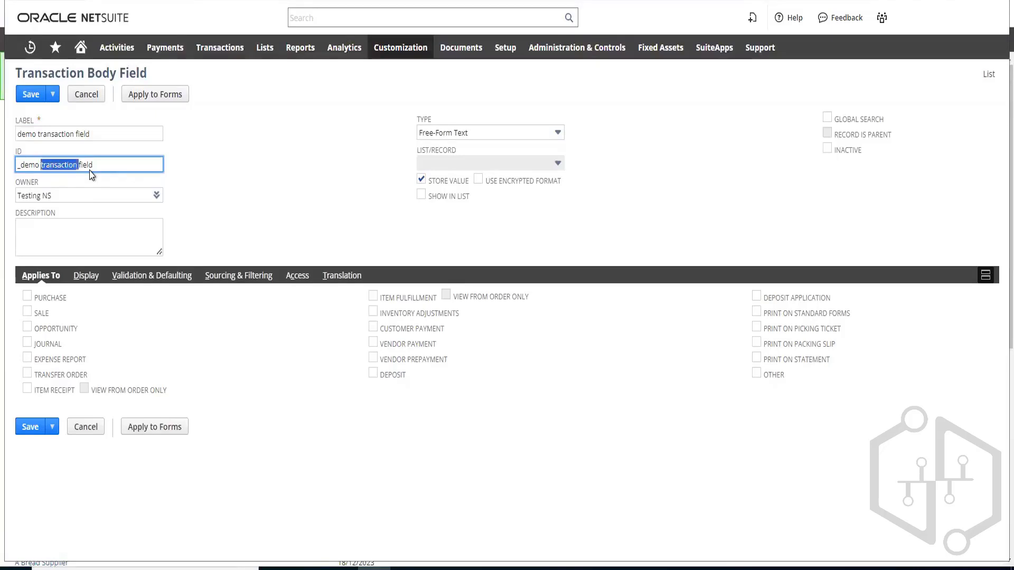
pyautogui.hotkey('ctrl', 'Right')
pyautogui.write('_')
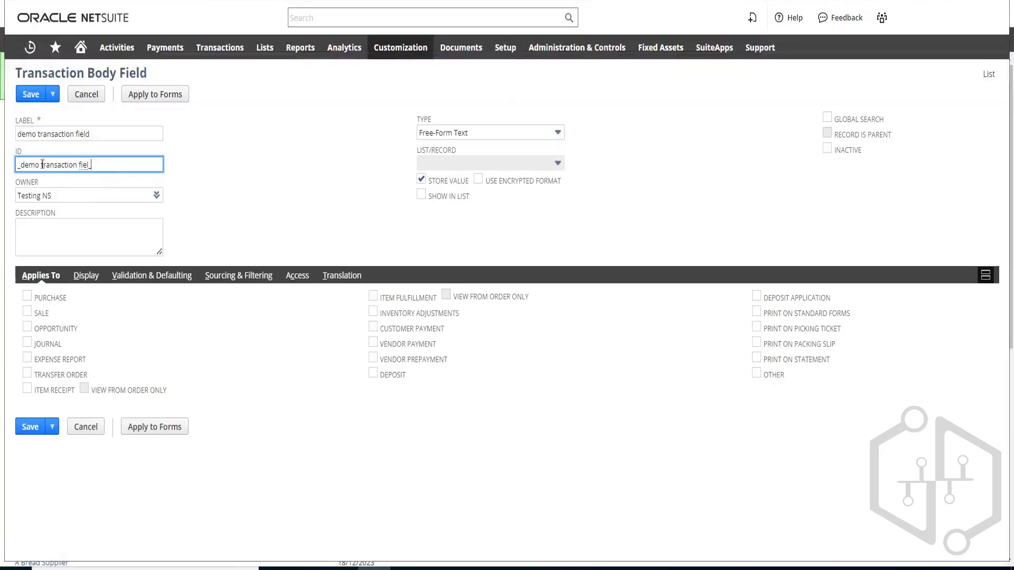
pyautogui.write('d')
pyautogui.hotkey('ctrl', 'Left')
pyautogui.hotkey('ctrl', 'Left')
pyautogui.press('BackSpace')
pyautogui.write('_')
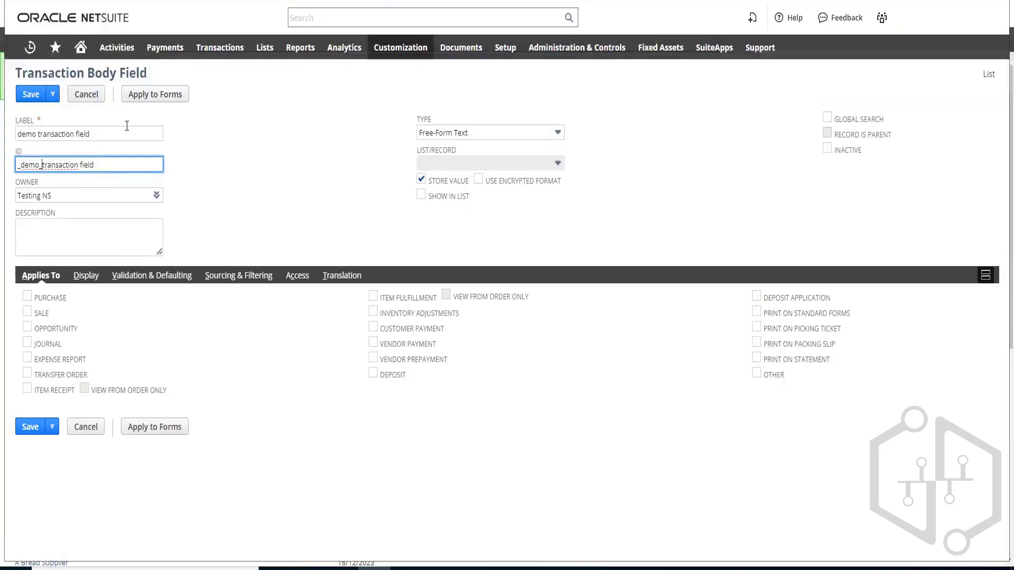
pyautogui.hotkey('ctrl', 'Right')
pyautogui.hotkey('ctrl', 'shift', 'Right')
pyautogui.press('Right')
pyautogui.hotkey('ctrl', 'Left')
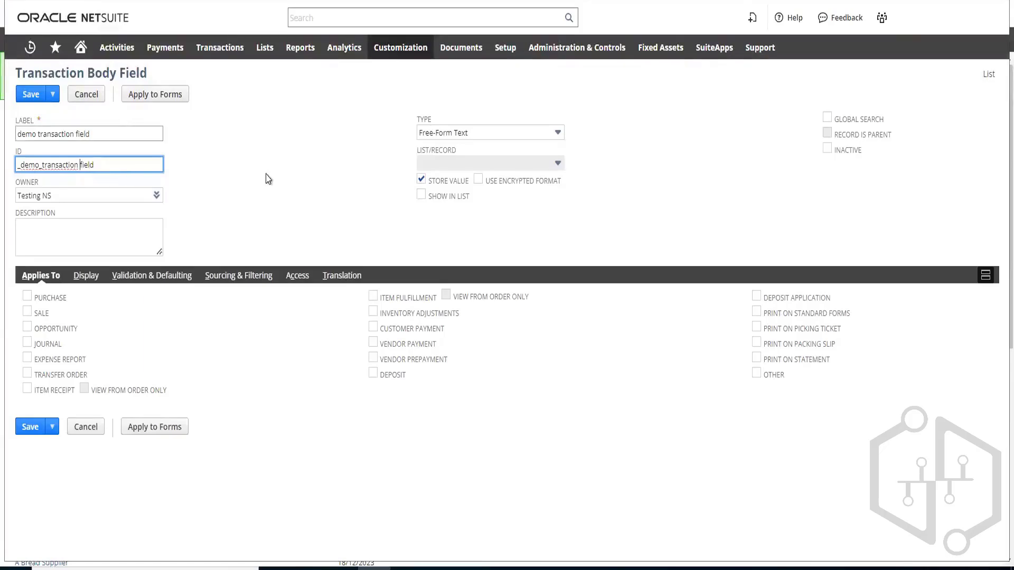
pyautogui.press('BackSpace')
pyautogui.write('_')
pyautogui.click(190, 165)
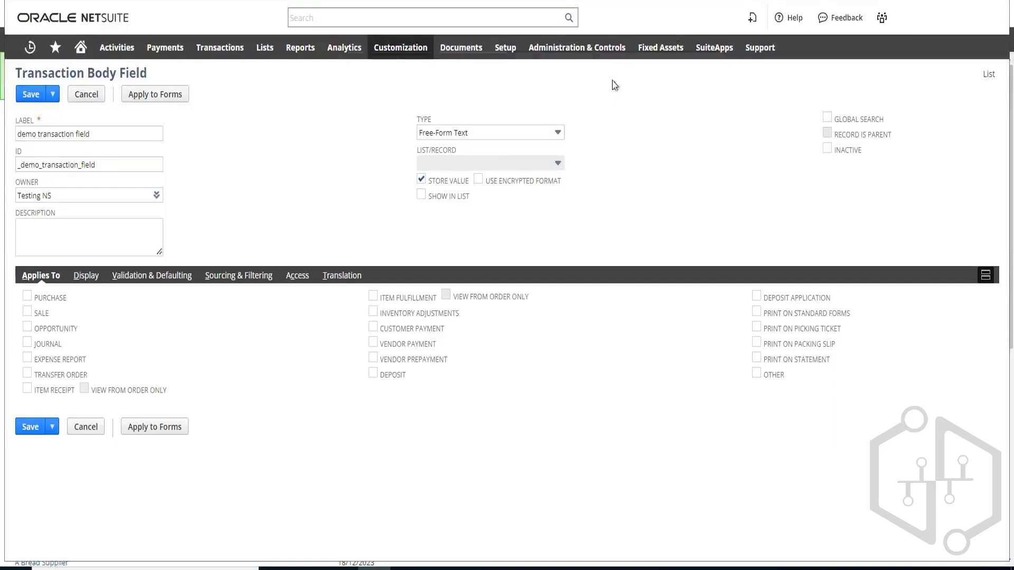
# - Look through all the data types available for the custom body field
pyautogui.click(549, 134)
pyautogui.press('F5')
pyautogui.press('Return')
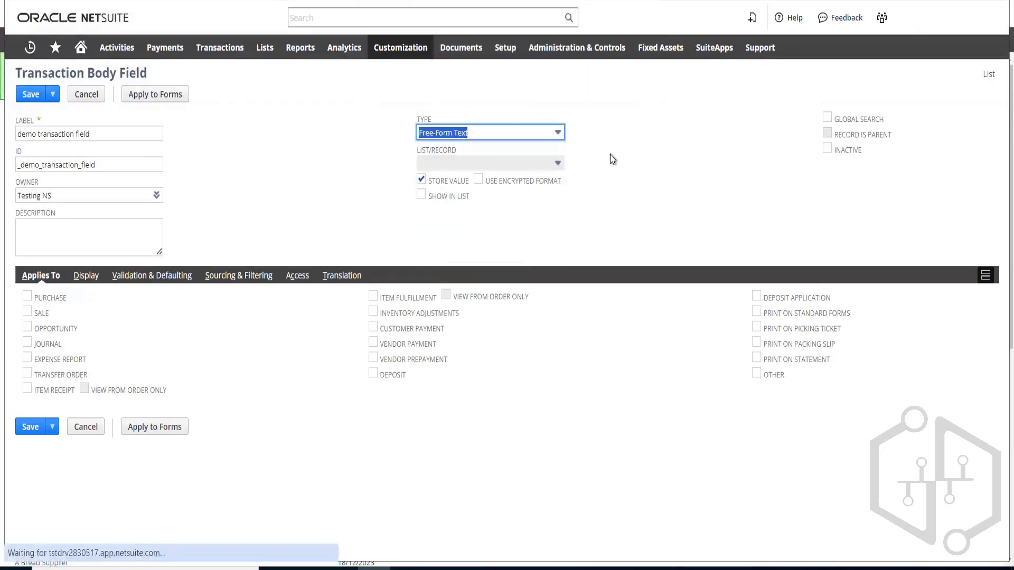
pyautogui.click(526, 136)
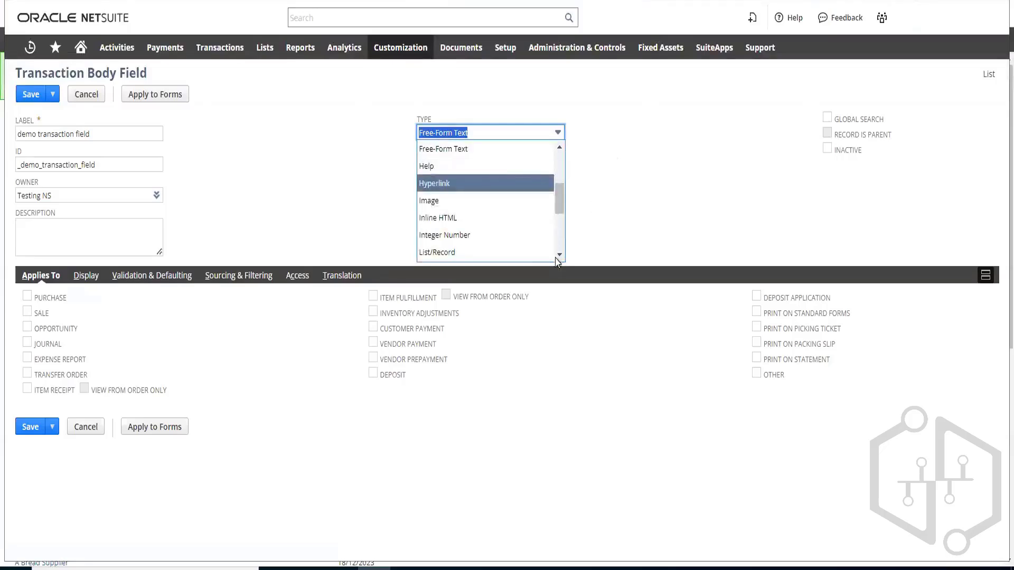
pyautogui.press('Down')
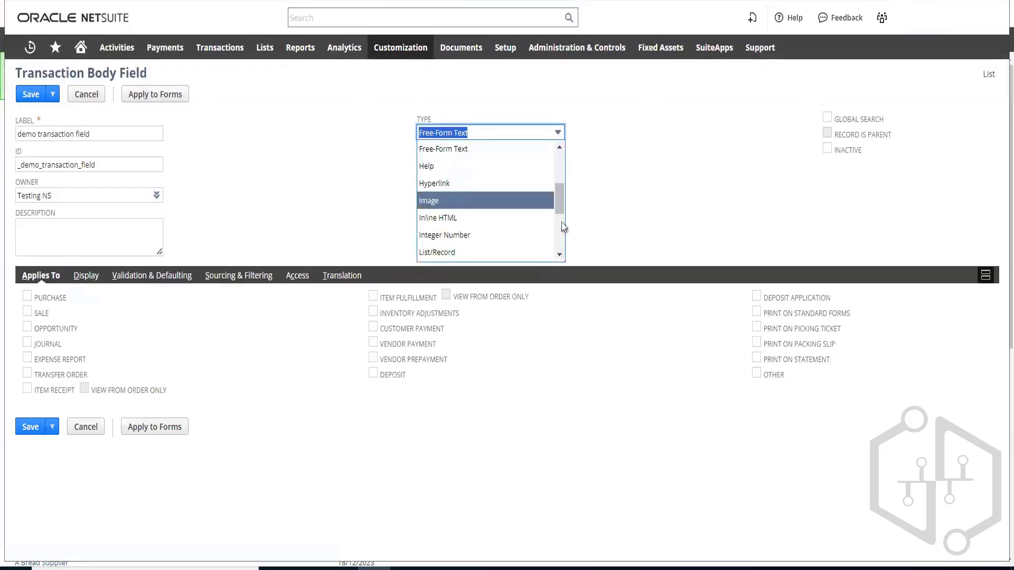
pyautogui.scroll(-3, 562, 248)
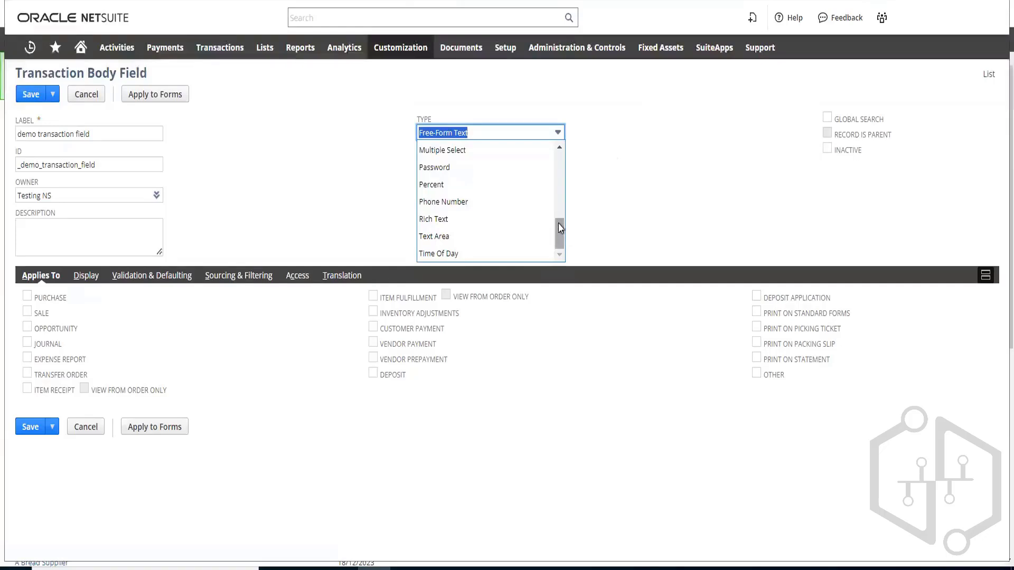
pyautogui.scroll(4, 561, 158)
pyautogui.scroll(2, 559, 151)
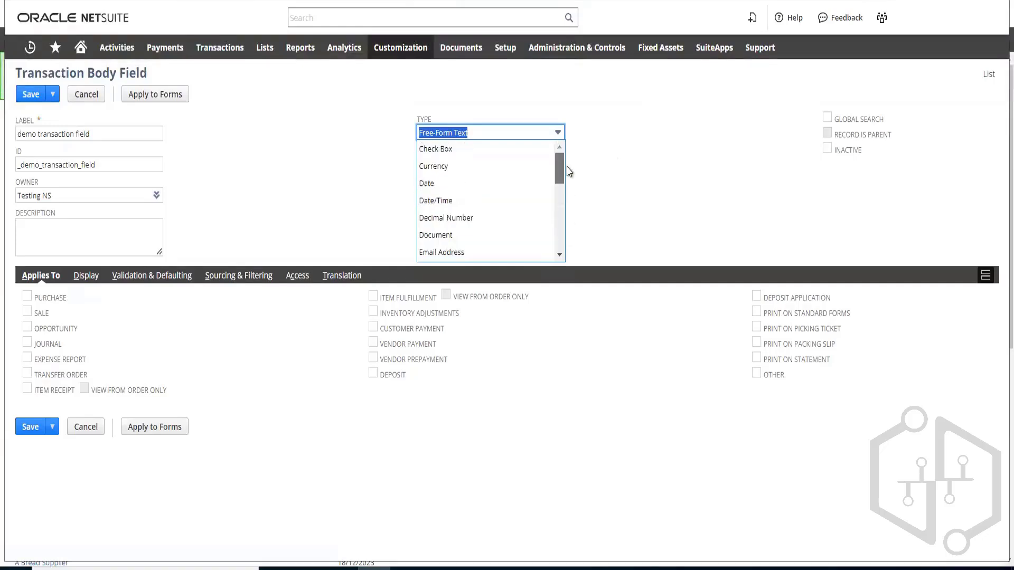
pyautogui.click(522, 133)
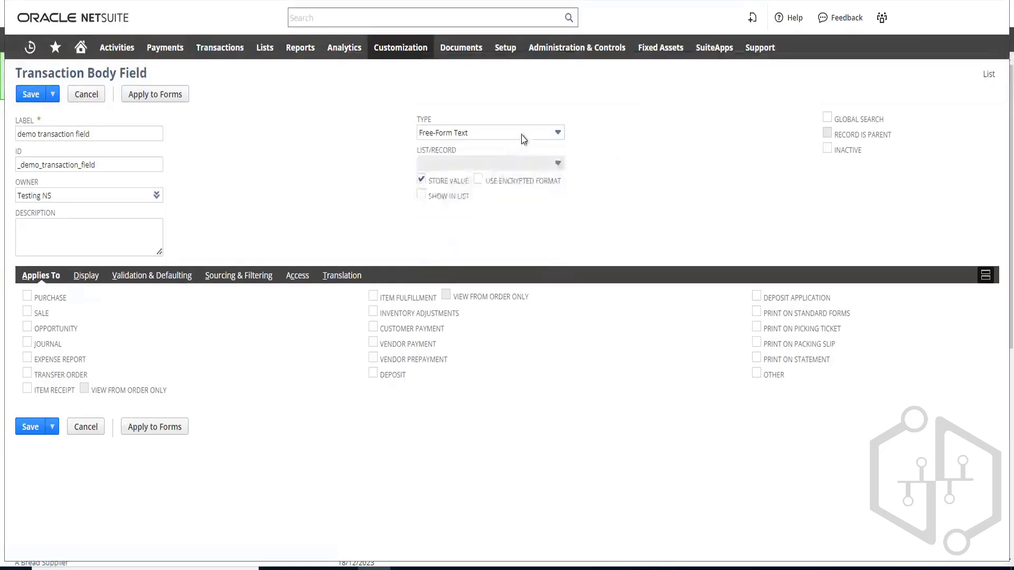
pyautogui.click(523, 135)
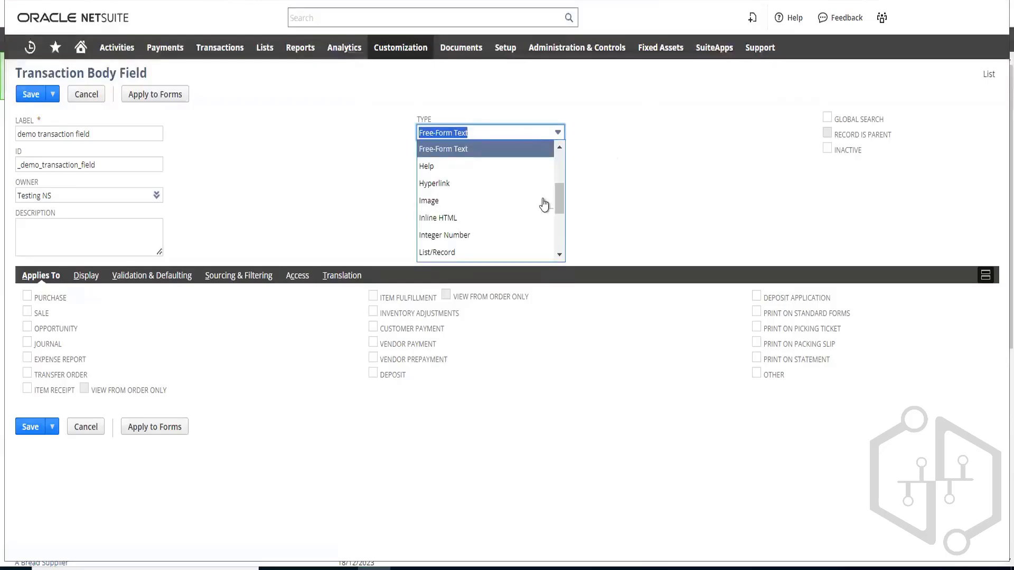
pyautogui.click(559, 255)
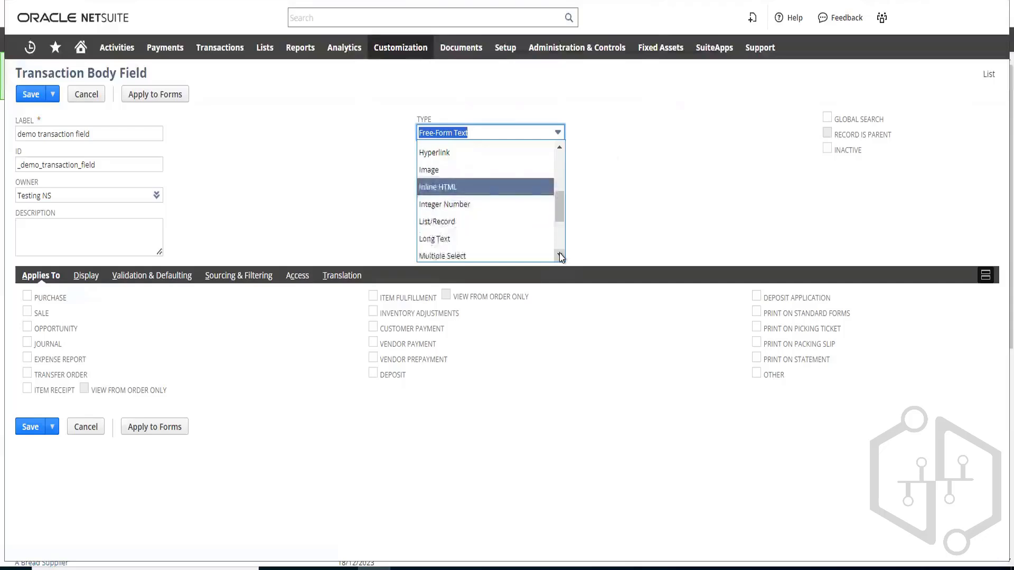
pyautogui.click(559, 255)
pyautogui.click(559, 256)
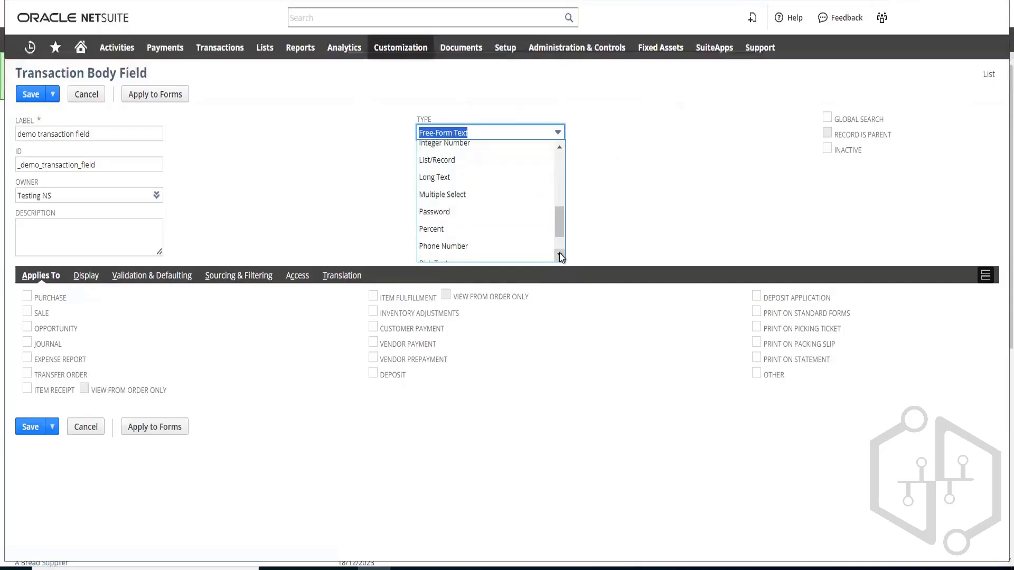
pyautogui.click(560, 256)
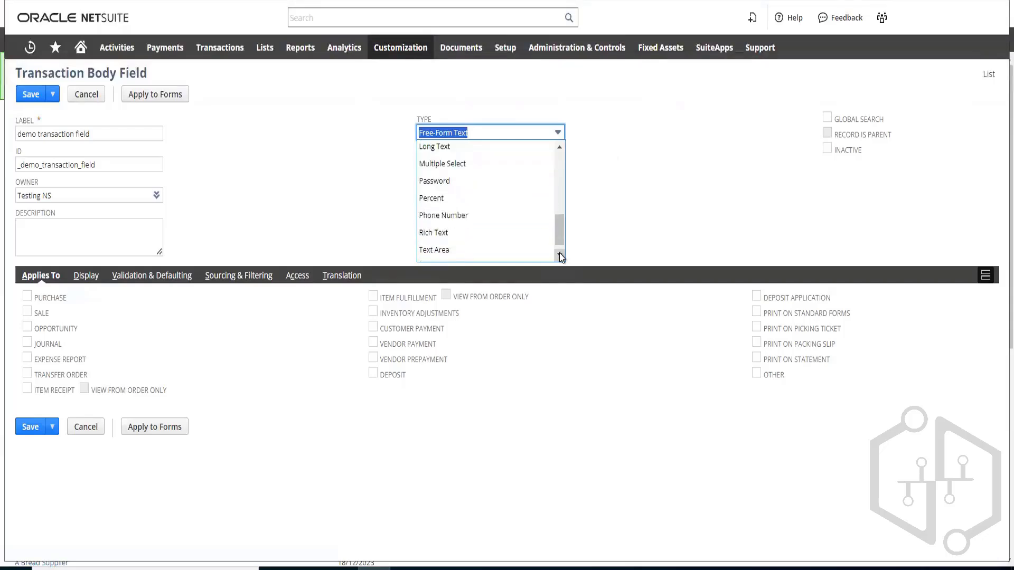
pyautogui.click(325, 159)
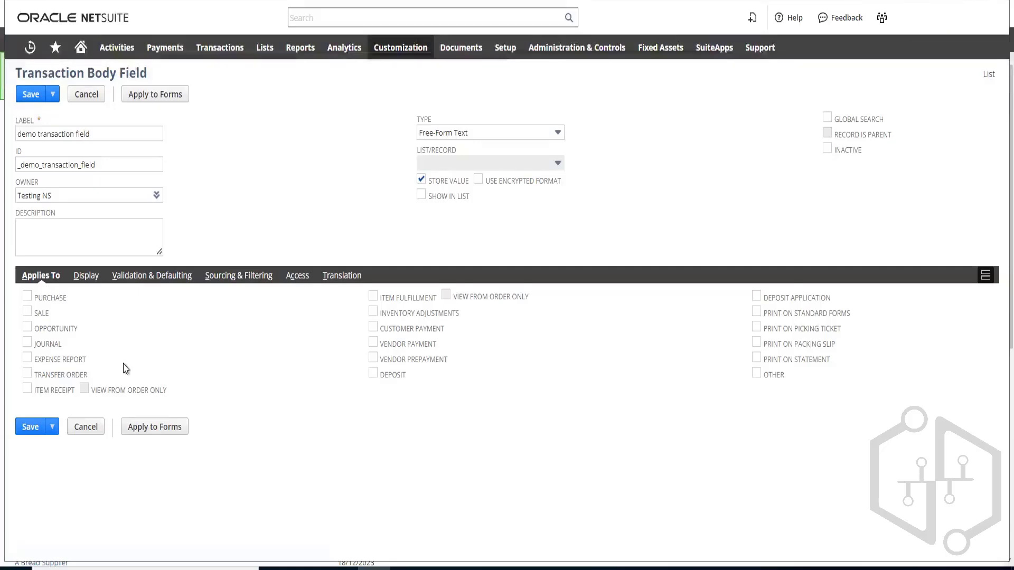
# - Apply the custom body field to sale transactions only
pyautogui.click(27, 313)
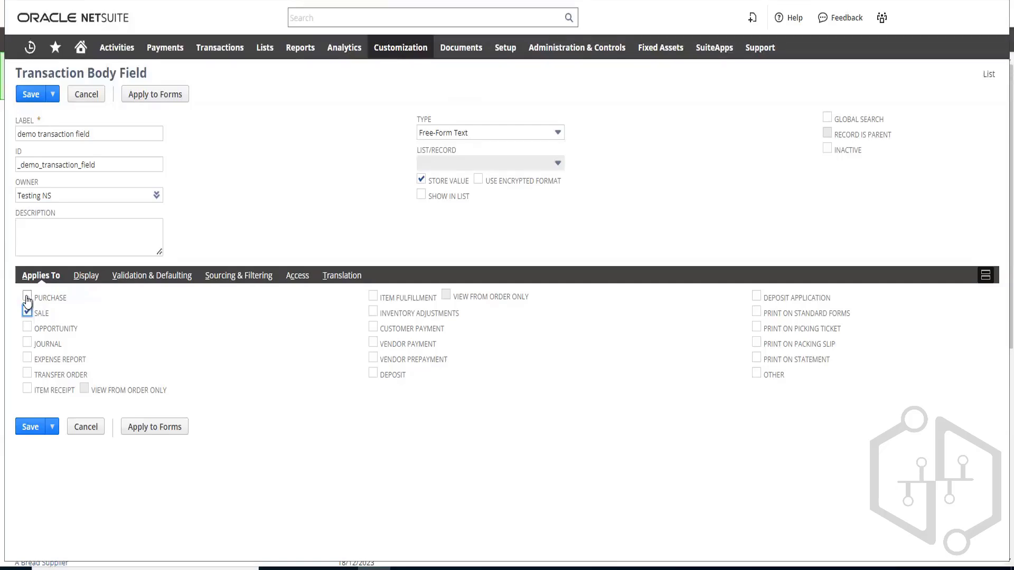
pyautogui.click(28, 298)
pyautogui.click(27, 298)
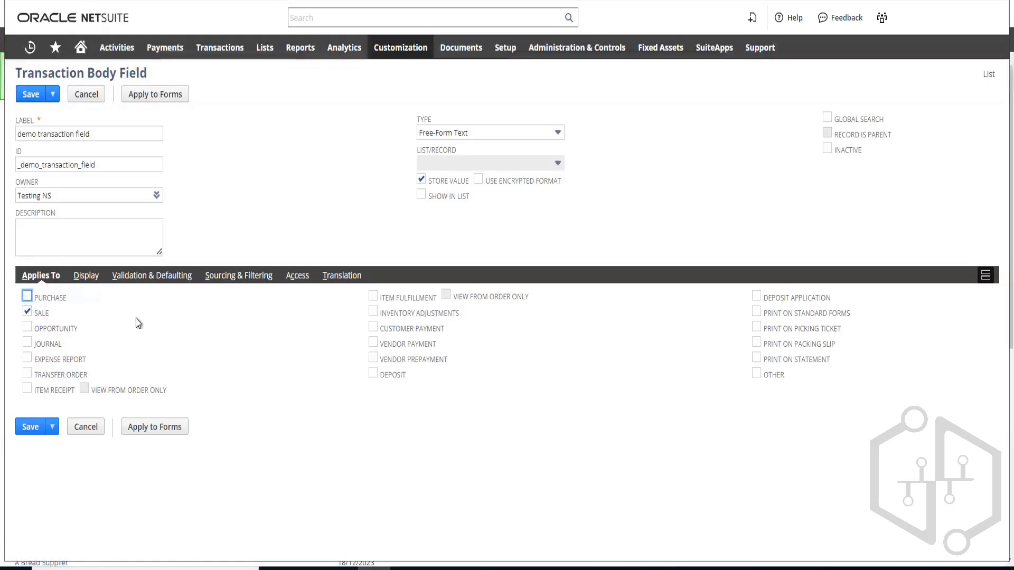
# - Set the field's display subtab to Main
pyautogui.click(89, 279)
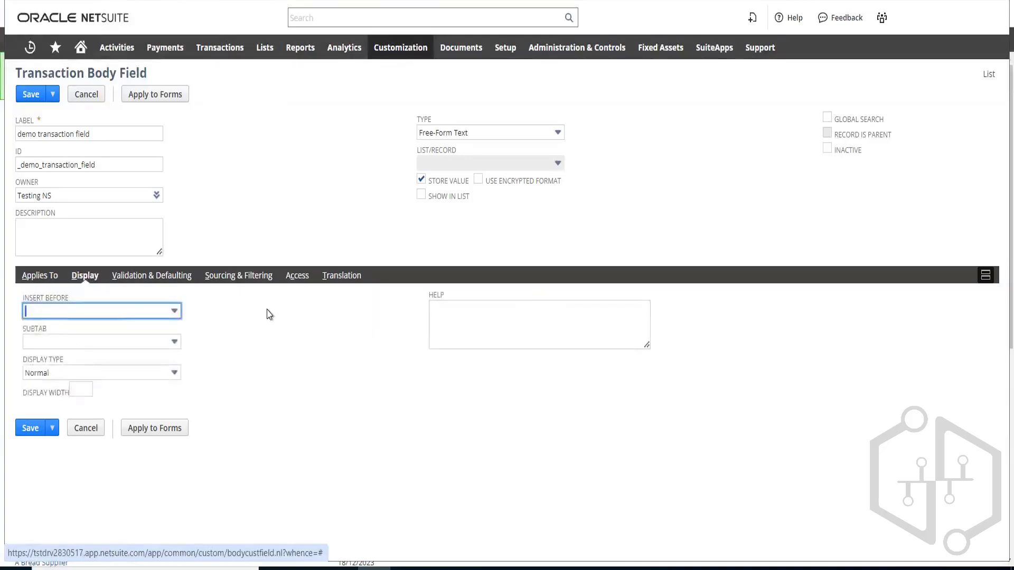
pyautogui.click(150, 348)
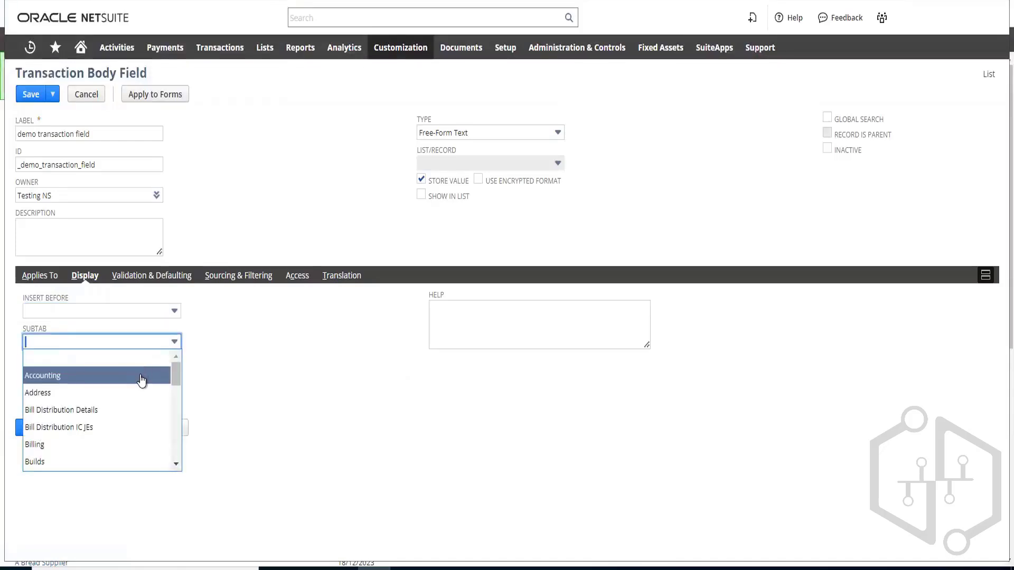
pyautogui.scroll(-5, 141, 380)
pyautogui.scroll(5, 141, 380)
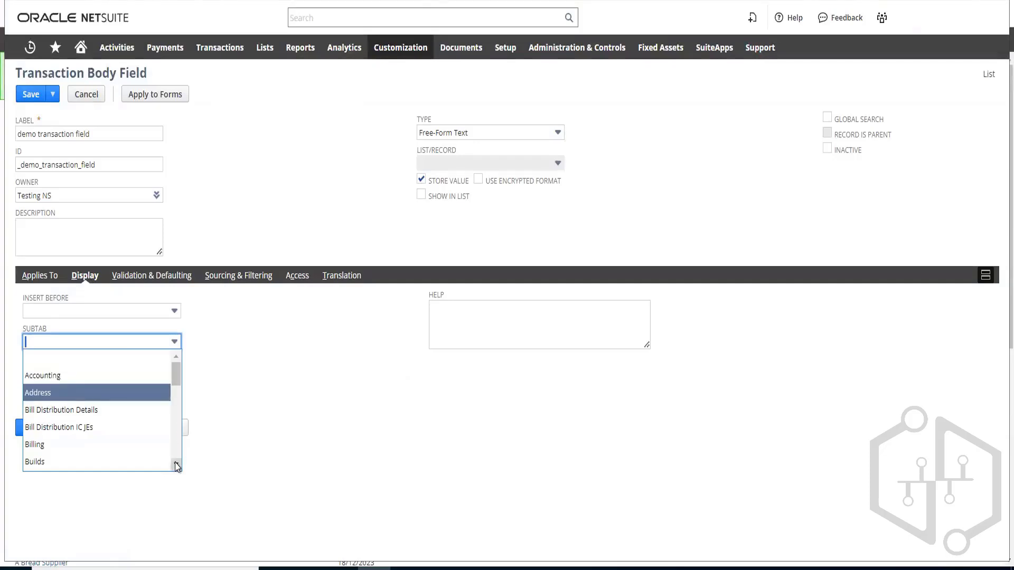
pyautogui.scroll(-3, 177, 464)
pyautogui.scroll(-3, 177, 465)
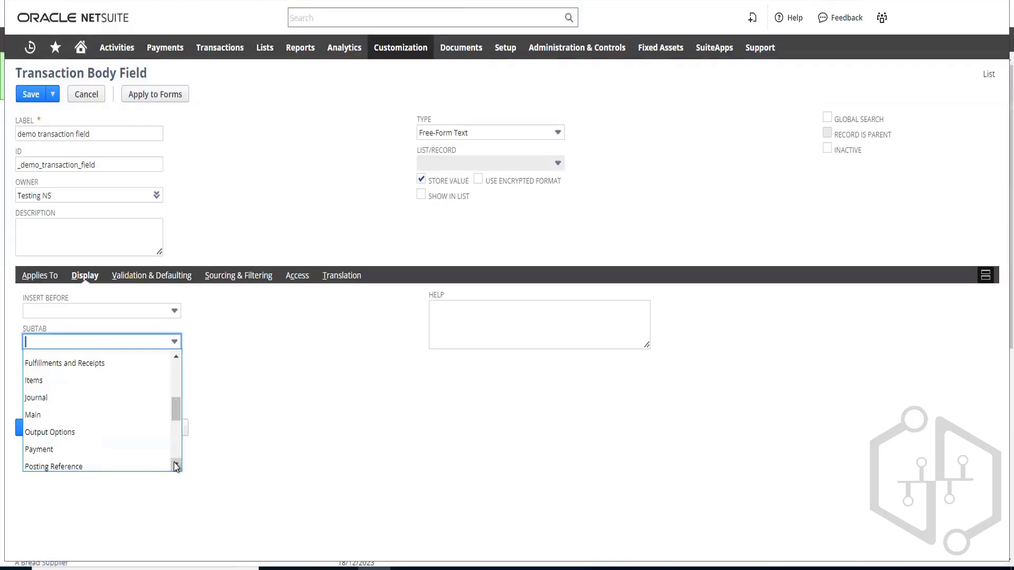
pyautogui.click(40, 417)
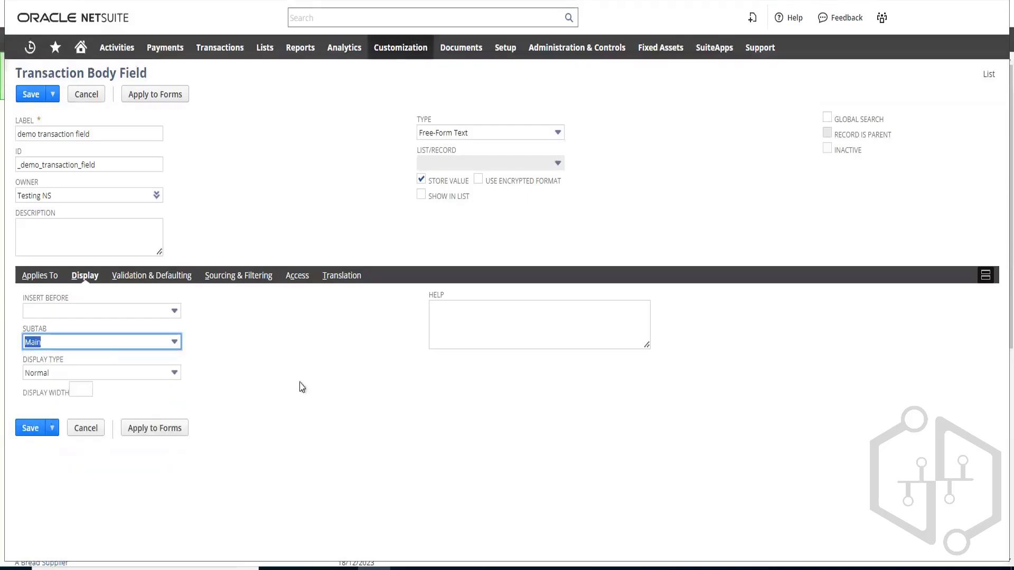
# - Review the field's display type choices and its validation and defaulting options, including the Mandatory setting
pyautogui.click(305, 370)
pyautogui.click(153, 378)
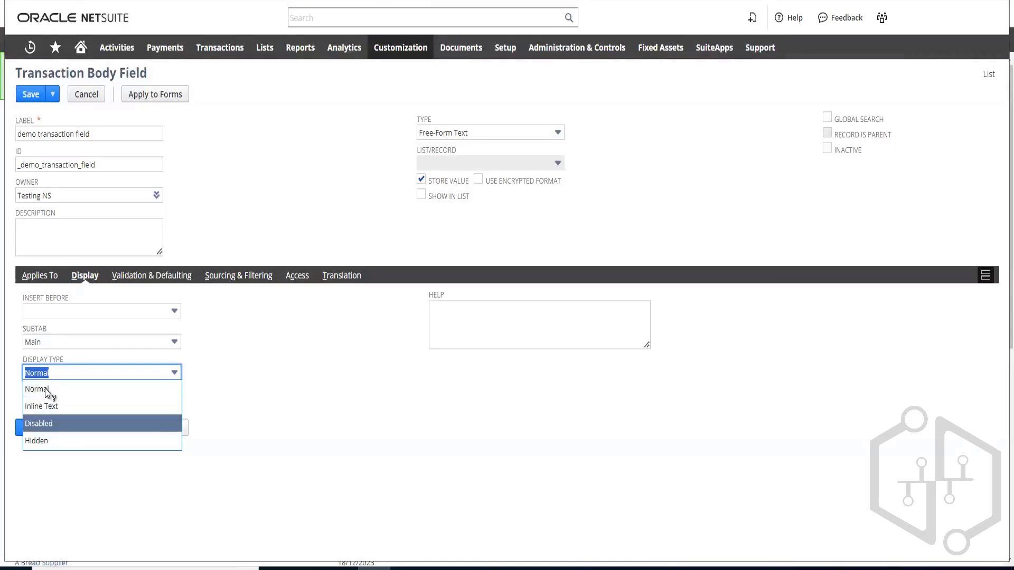
pyautogui.click(249, 383)
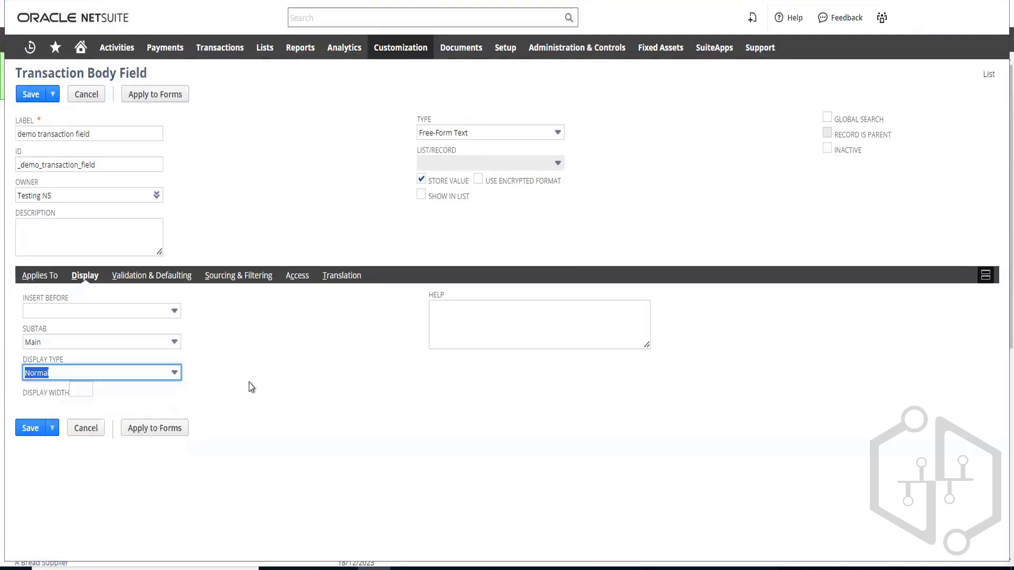
pyautogui.click(155, 290)
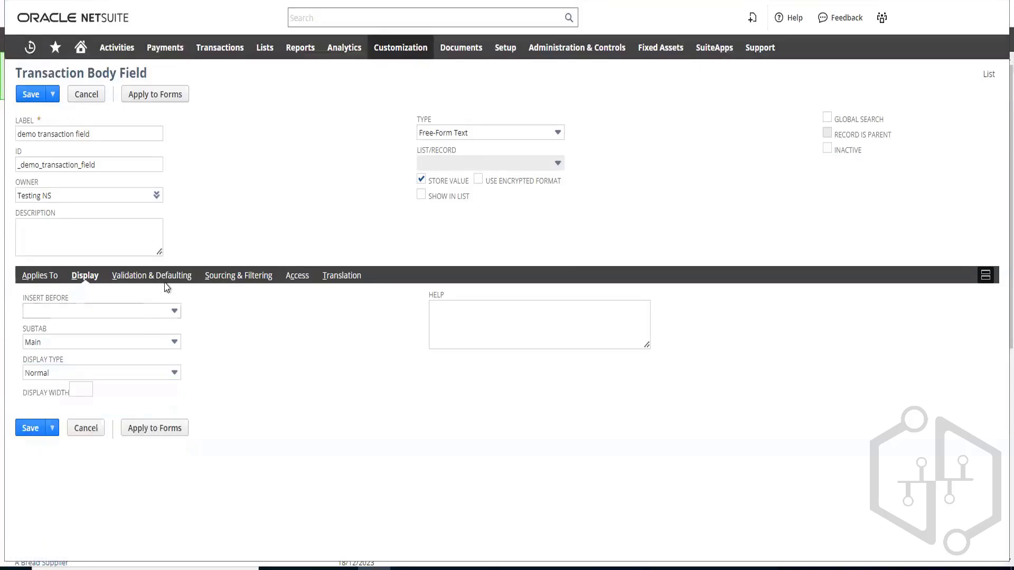
pyautogui.click(162, 280)
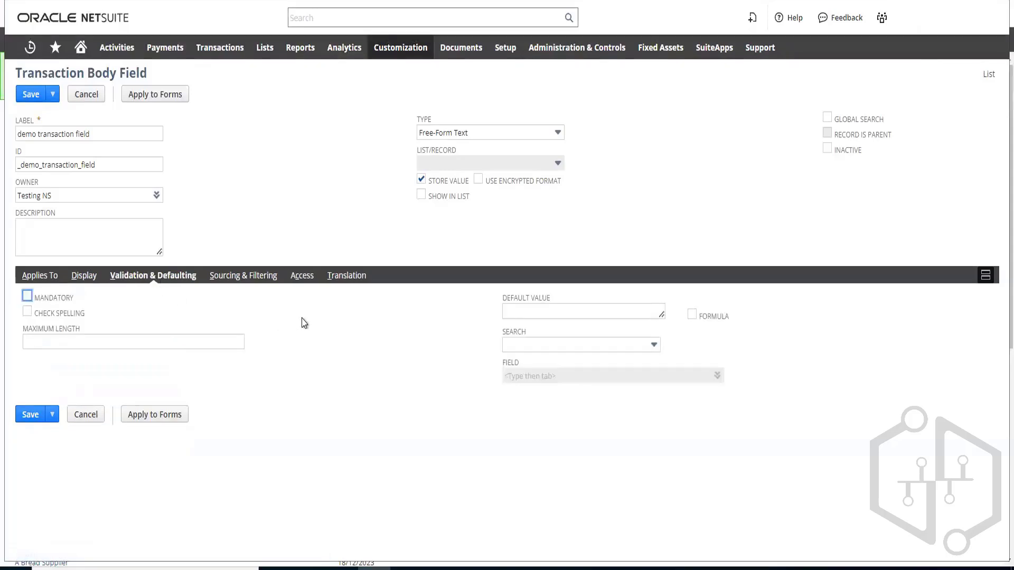
pyautogui.click(28, 296)
# - Open the sales orders list in a separate browser tab, keeping the unsaved body field open
pyautogui.moveTo(219, 46)
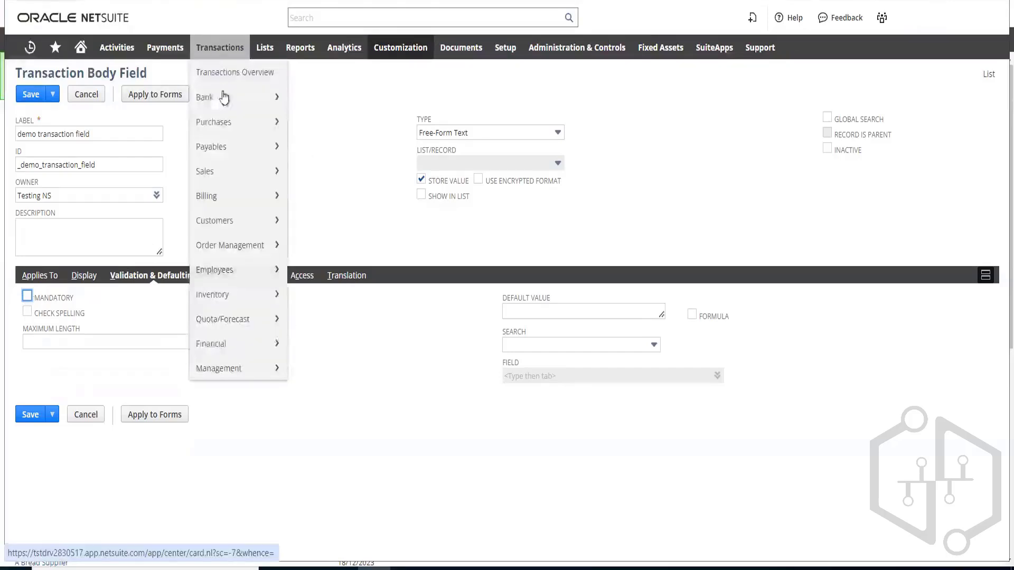
pyautogui.moveTo(238, 171)
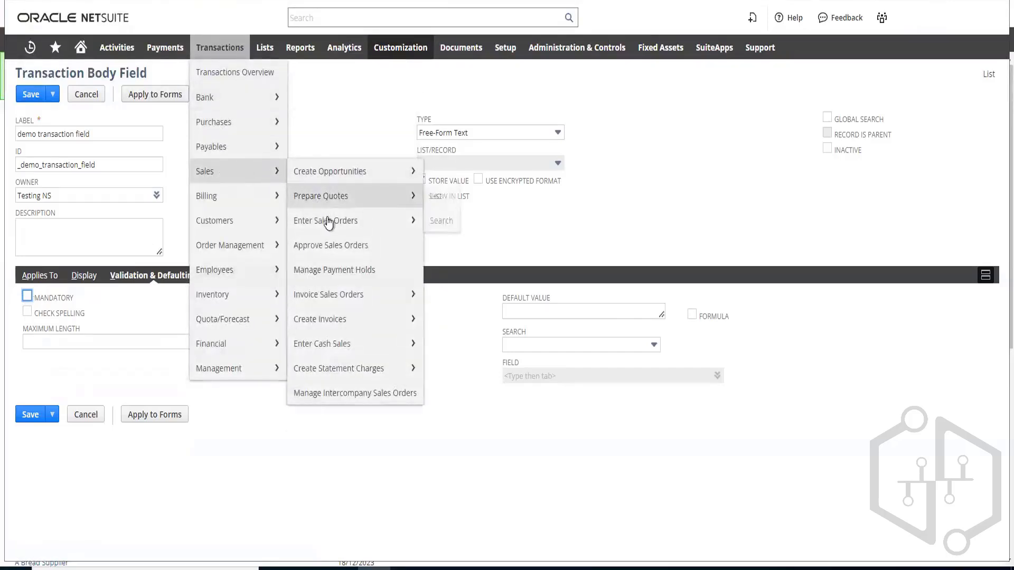
pyautogui.moveTo(388, 226)
pyautogui.rightClick(442, 221)
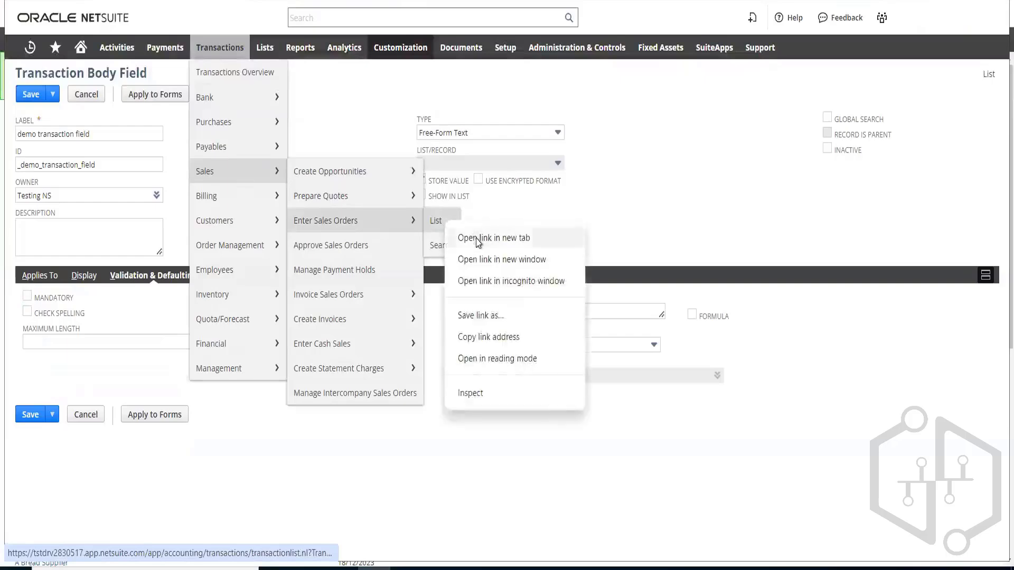
pyautogui.click(472, 231)
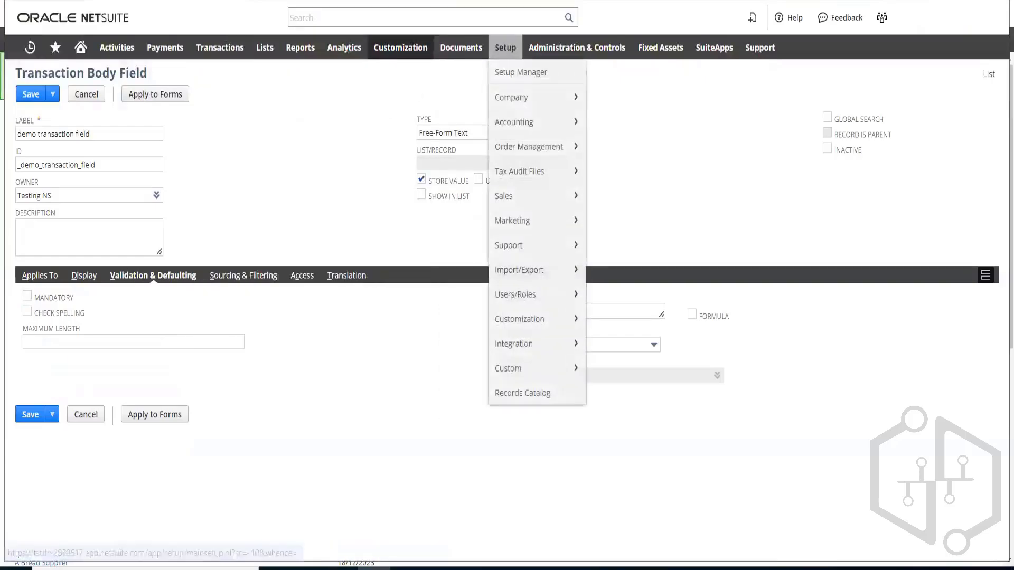
pyautogui.click(506, 1)
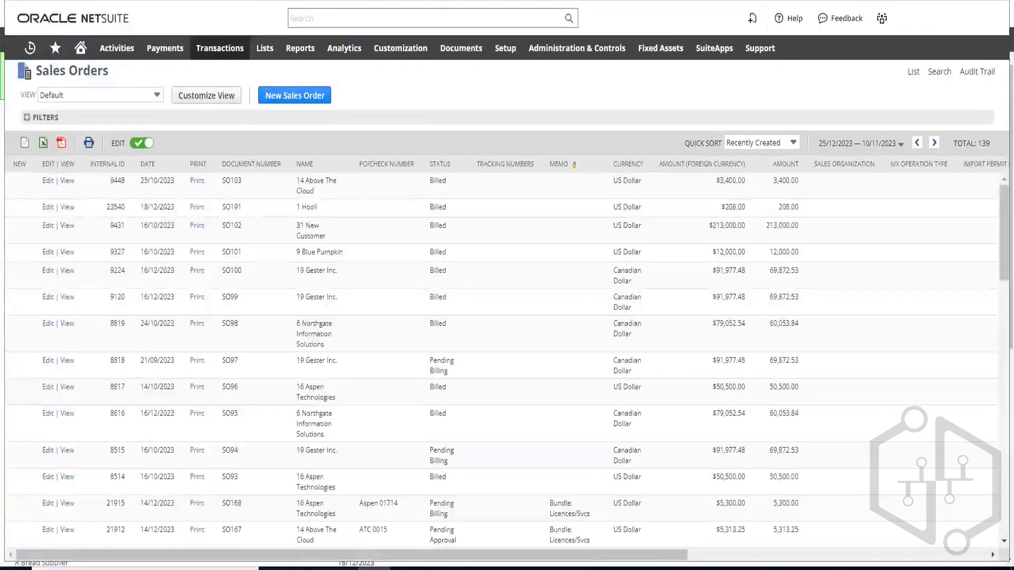
# - Return to the unsaved body field and review its Source List and Source From choices under sourcing and filtering
pyautogui.click(137, 1)
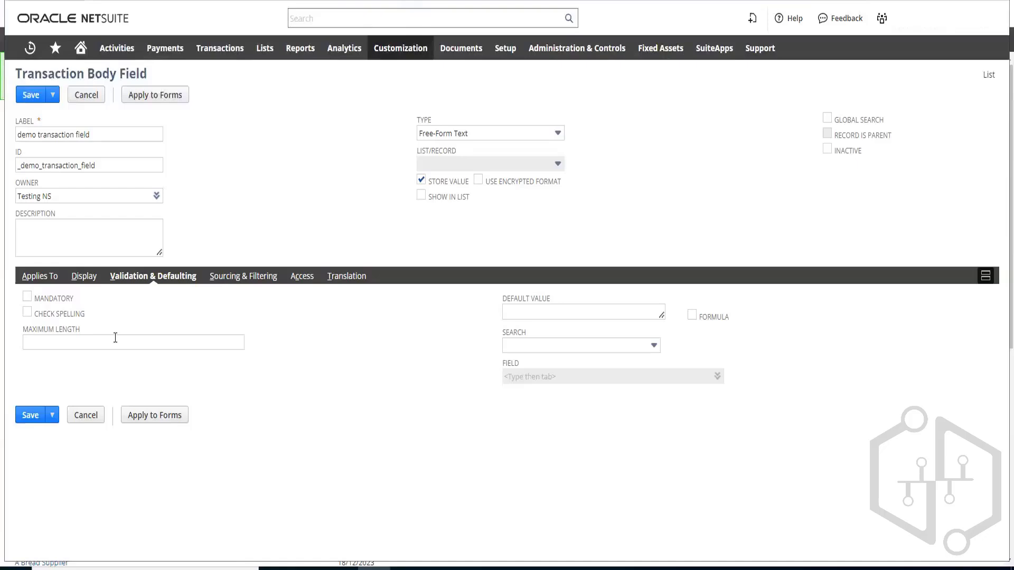
pyautogui.click(250, 281)
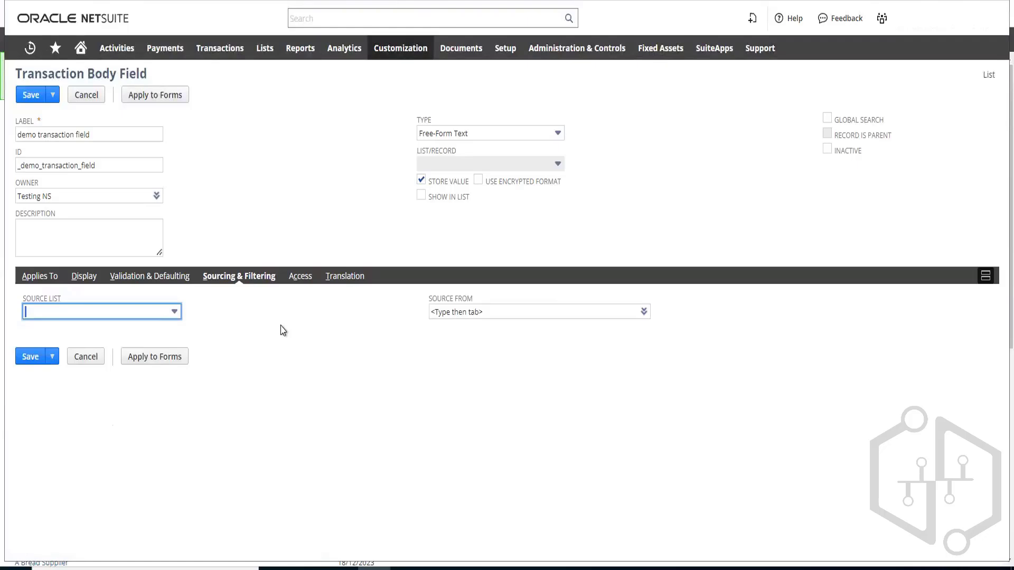
pyautogui.click(168, 313)
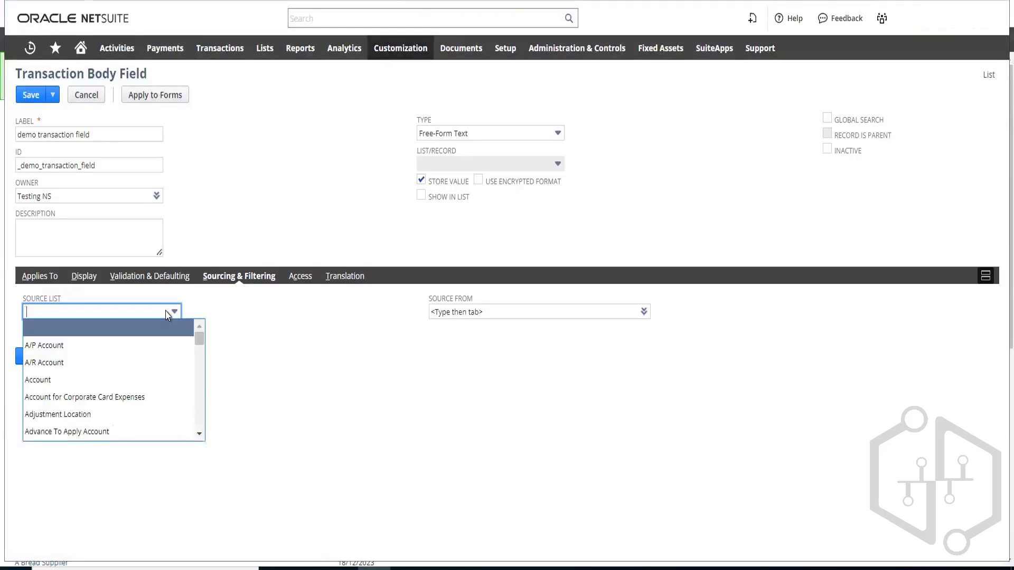
pyautogui.scroll(-5, 165, 348)
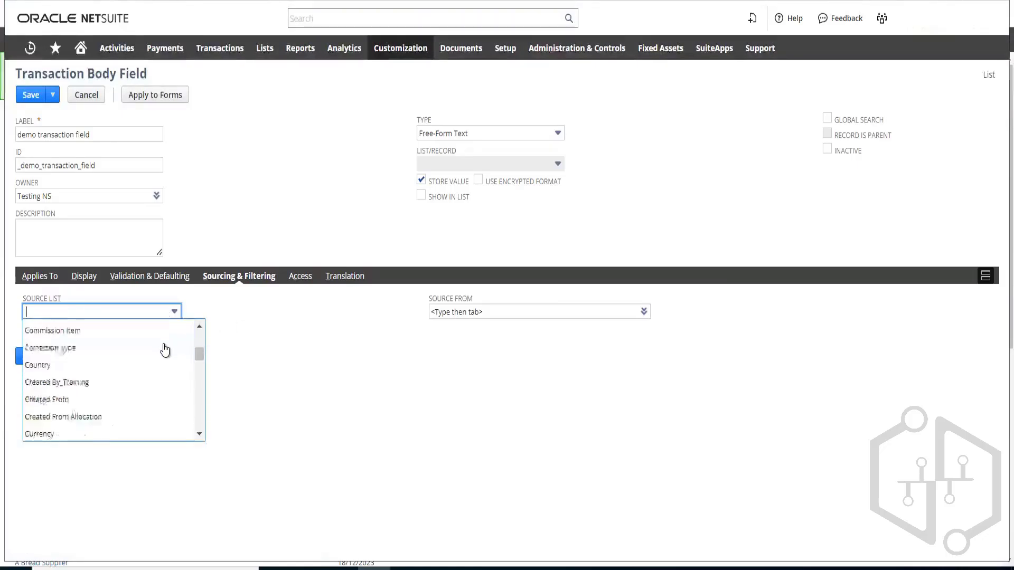
pyautogui.scroll(-3, 166, 349)
pyautogui.click(644, 311)
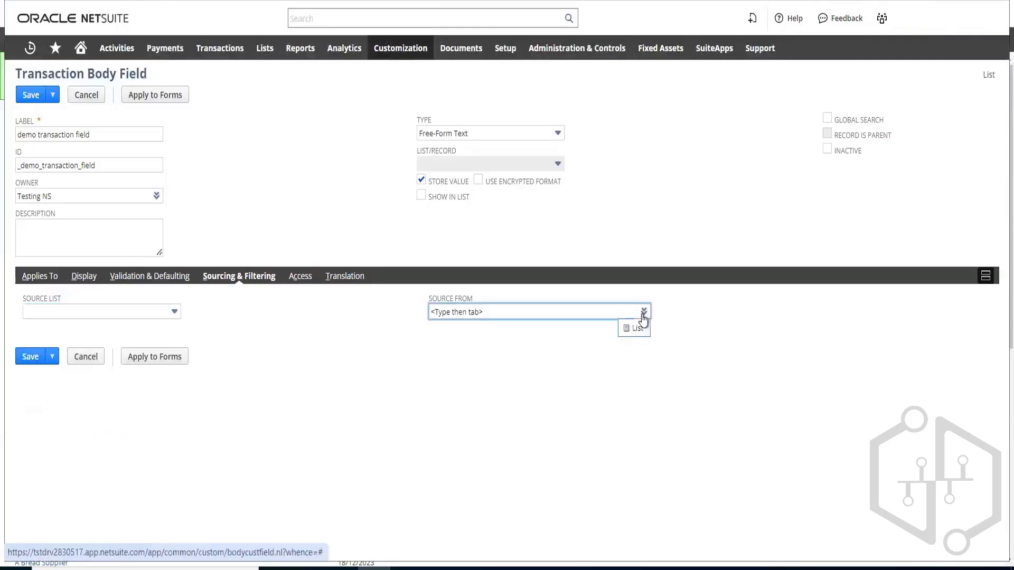
pyautogui.click(634, 328)
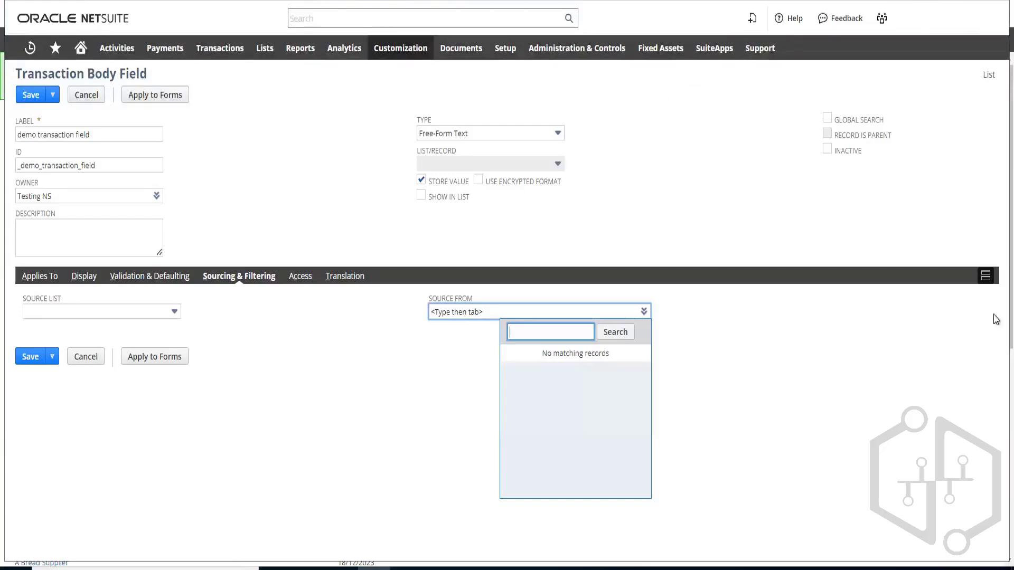
# - Open the help page on creating a custom field and enter "sourcing and" as the help search text
pyautogui.click(793, 21)
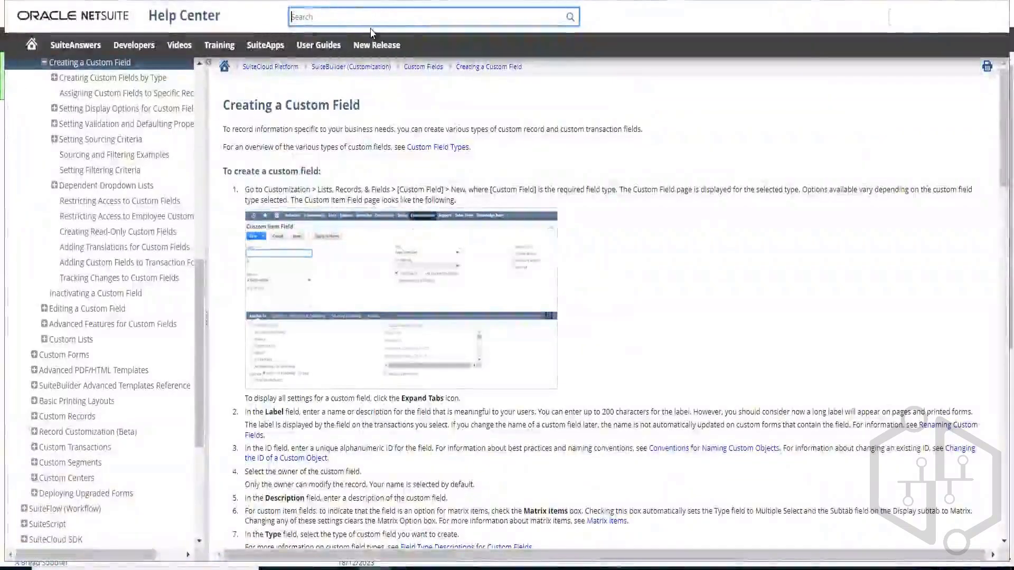
pyautogui.write('s')
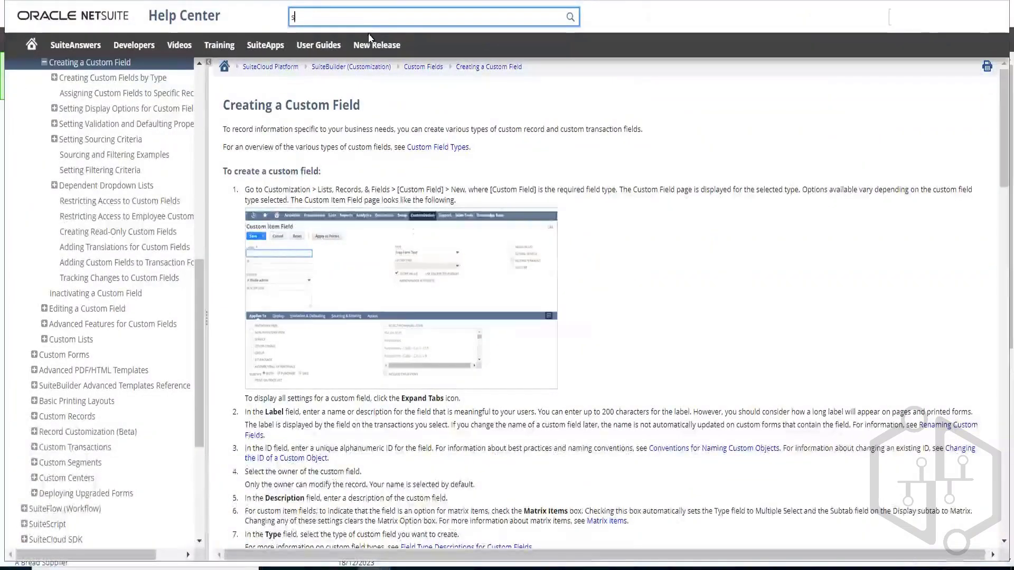
pyautogui.write('our')
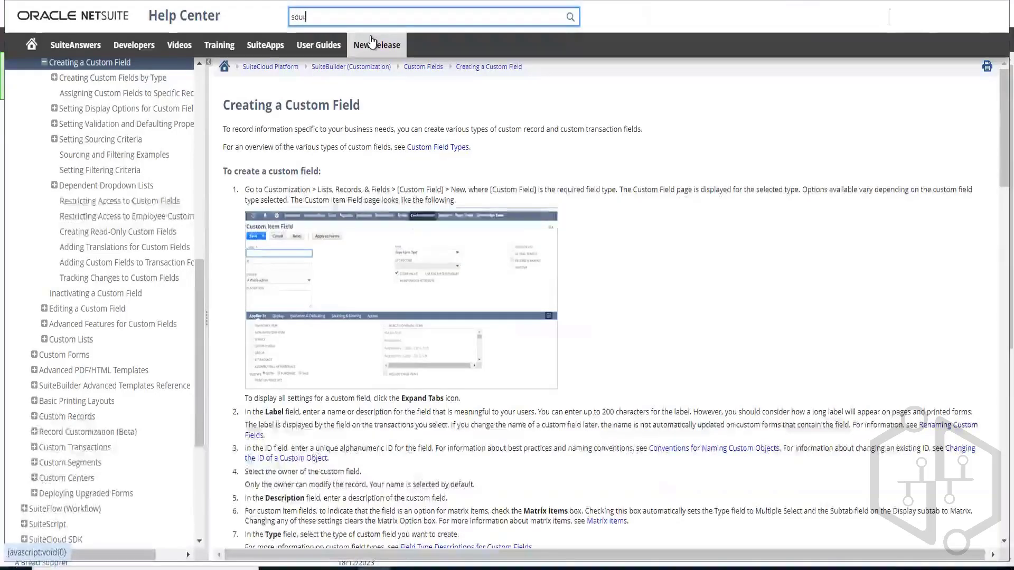
pyautogui.write('cing')
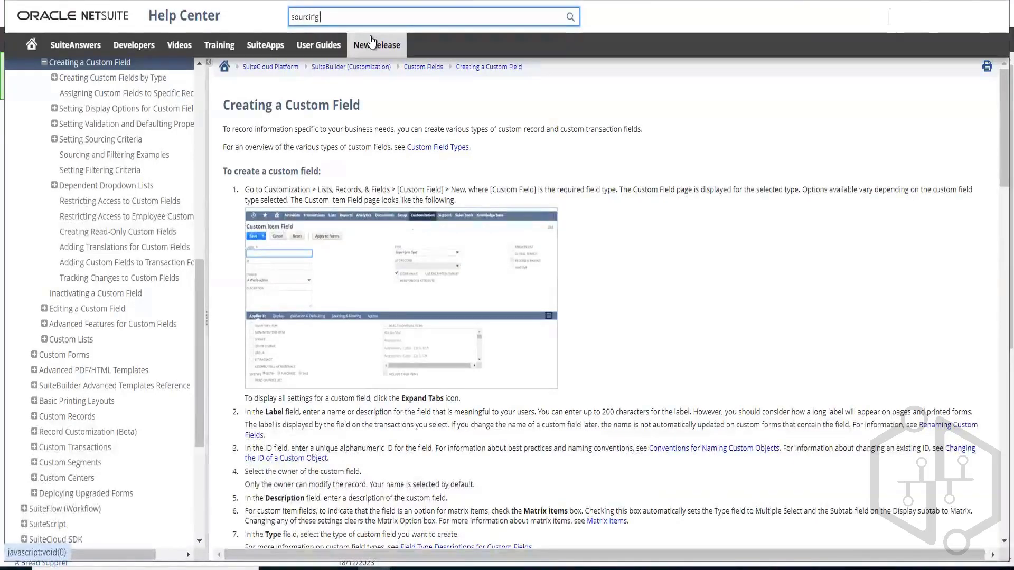
pyautogui.write(' and')
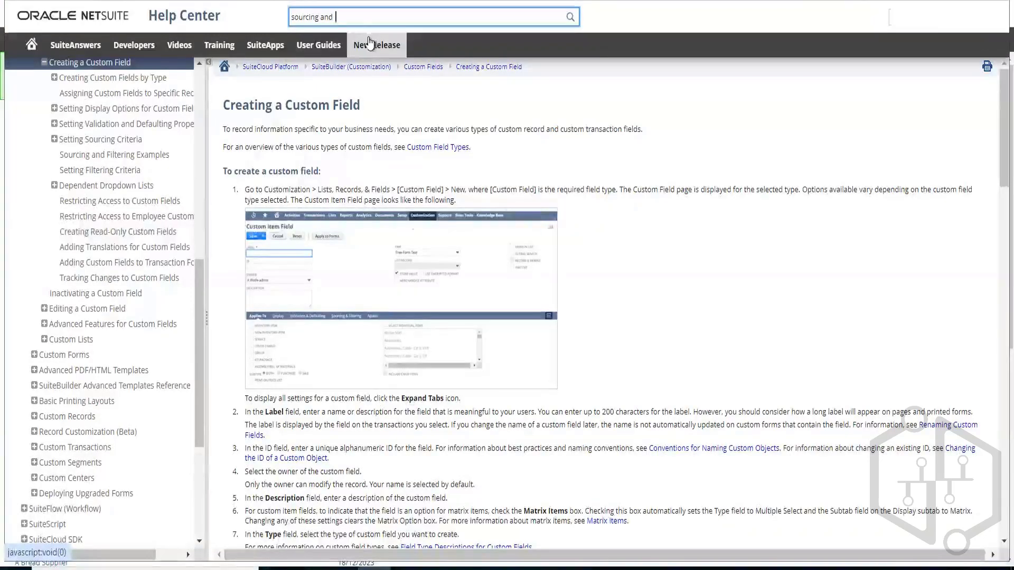
# - Read through the "Creating a Custom Field" help article, from its setup instructions to its list of related topics
pyautogui.scroll(3, 130, 153)
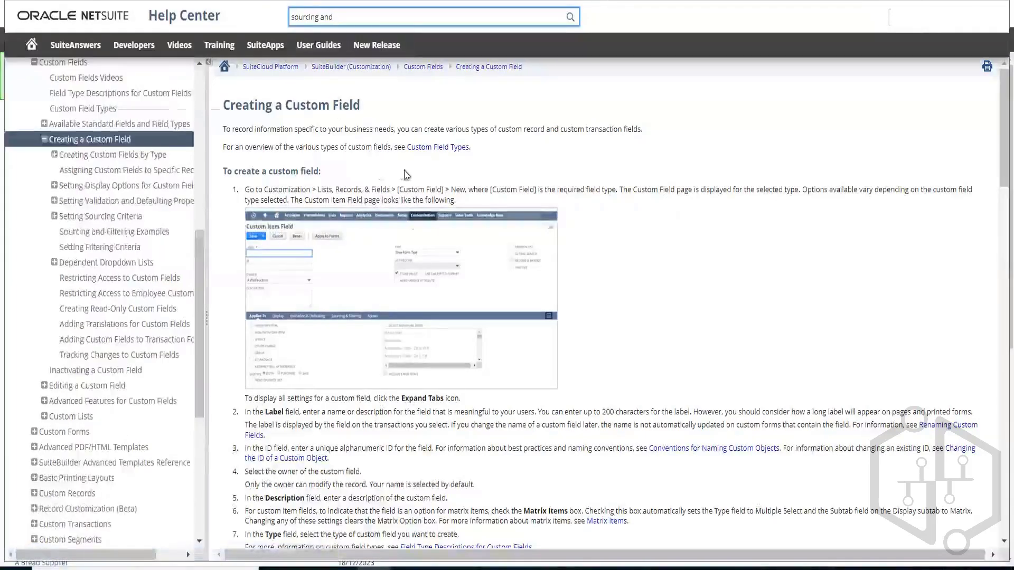
pyautogui.scroll(-4, 411, 180)
pyautogui.scroll(4, 430, 193)
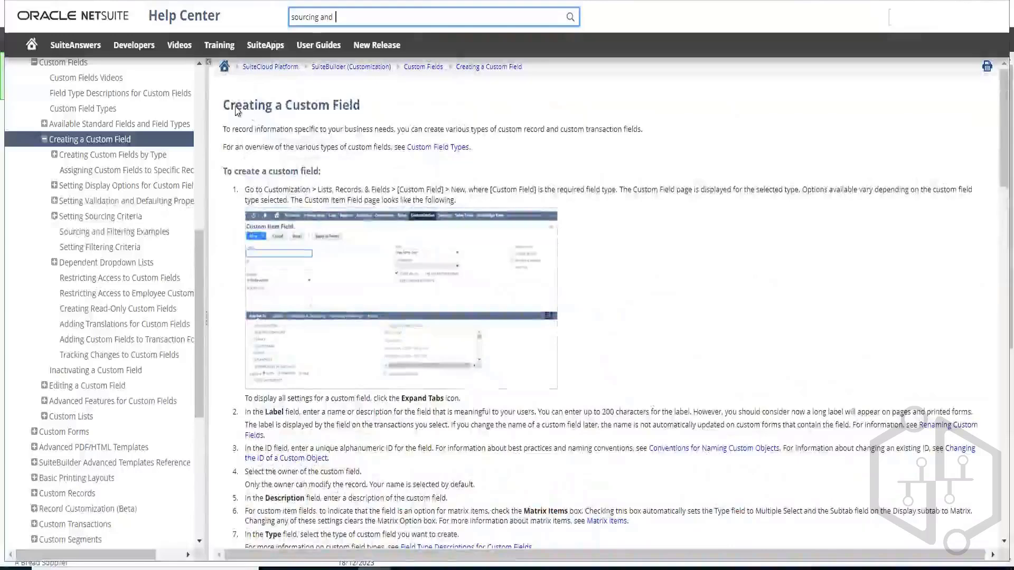
pyautogui.moveTo(223, 106); pyautogui.dragTo(338, 113)
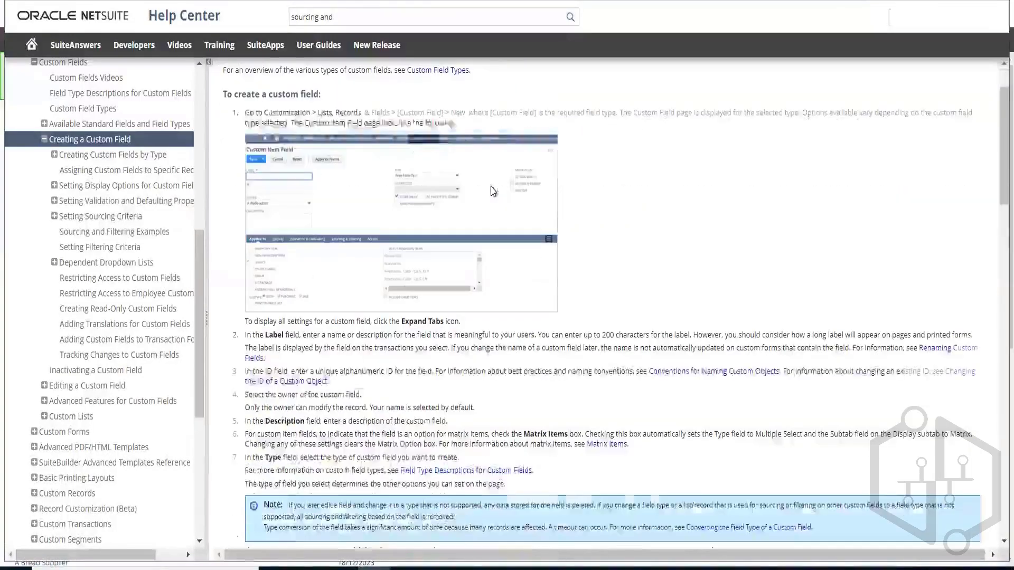
pyautogui.scroll(-1, 493, 190)
pyautogui.scroll(-2, 417, 200)
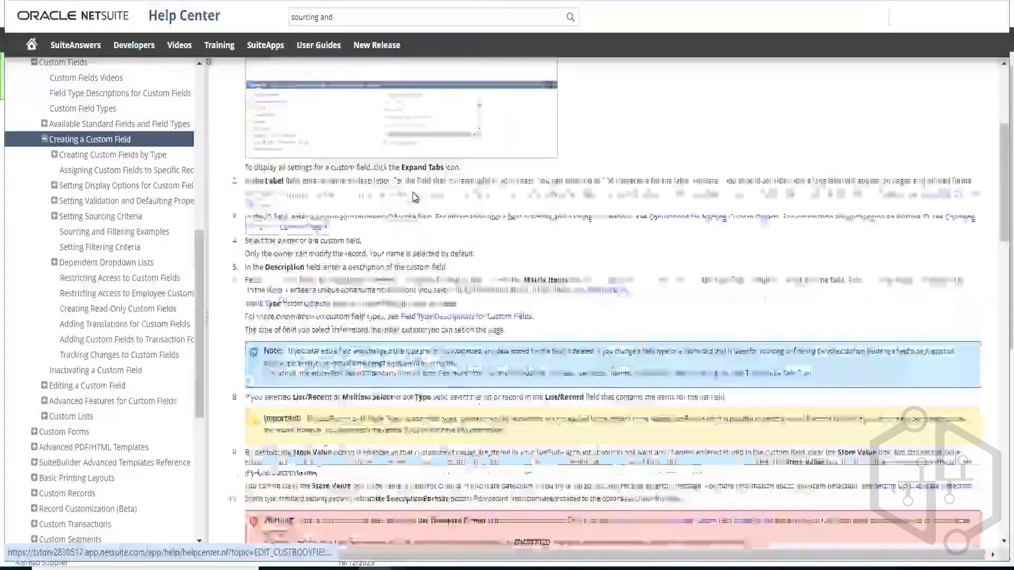
pyautogui.scroll(3, 415, 197)
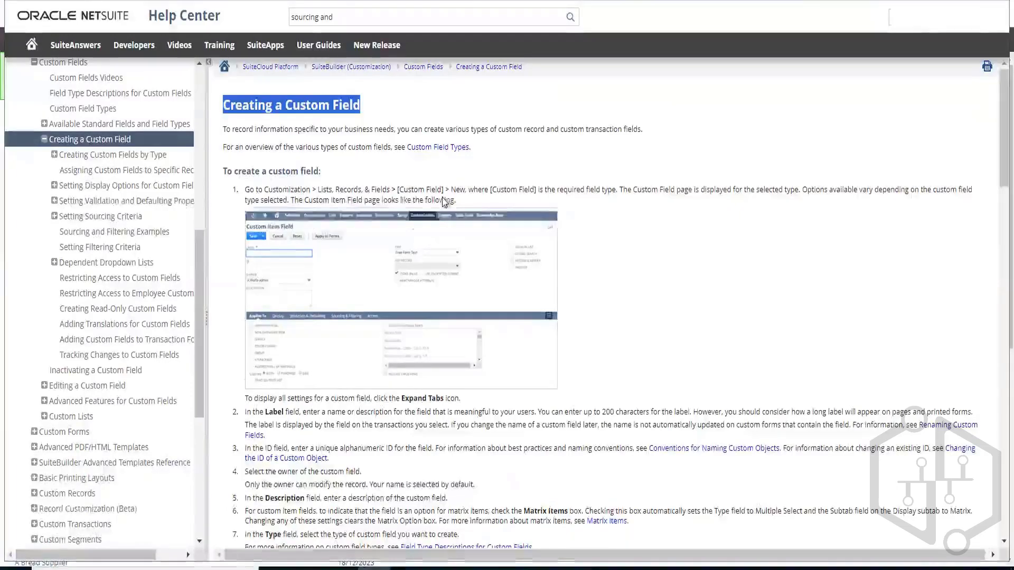
pyautogui.scroll(-3, 446, 205)
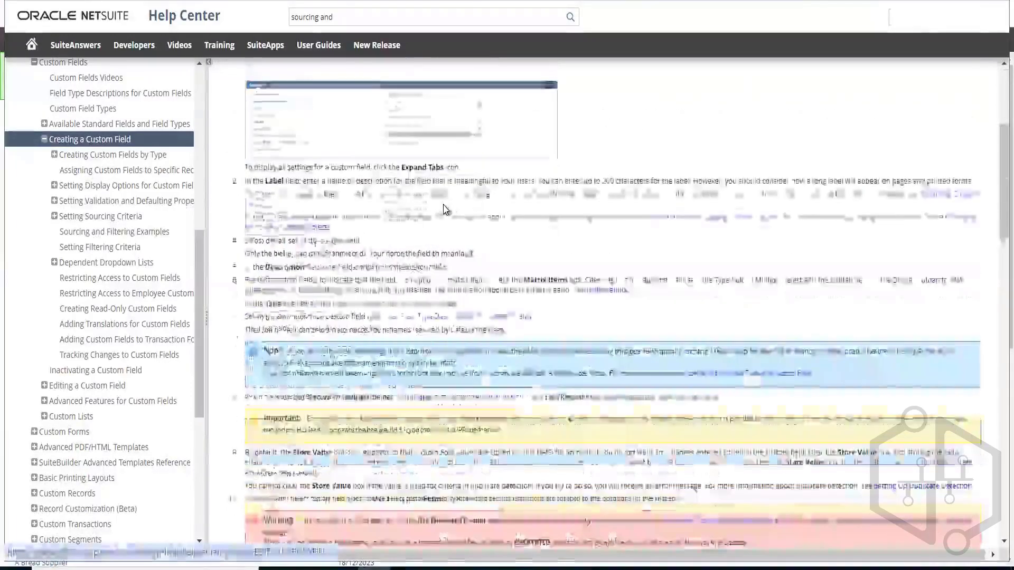
pyautogui.scroll(-7, 449, 207)
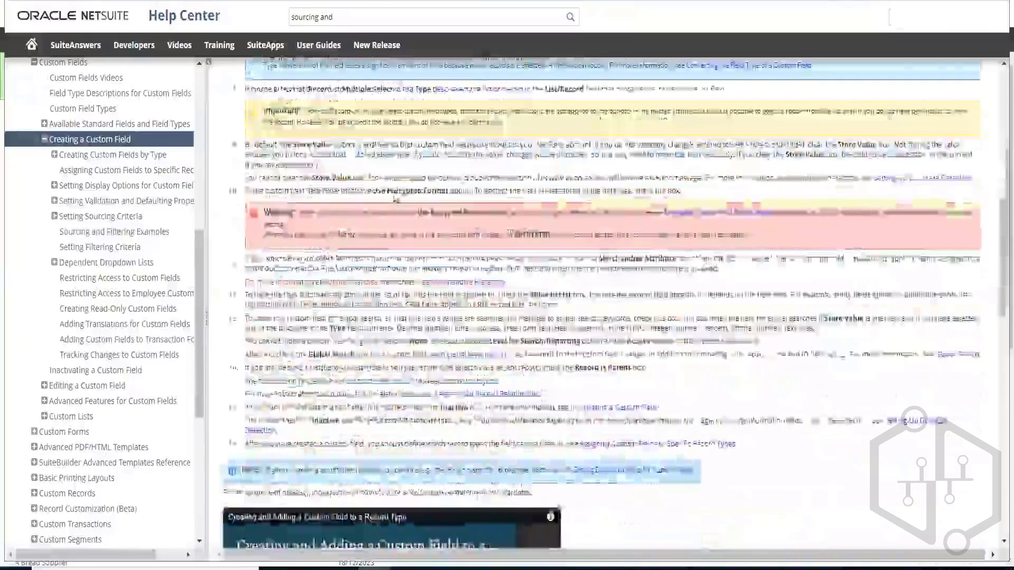
pyautogui.scroll(-5, 394, 201)
pyautogui.scroll(-5, 394, 199)
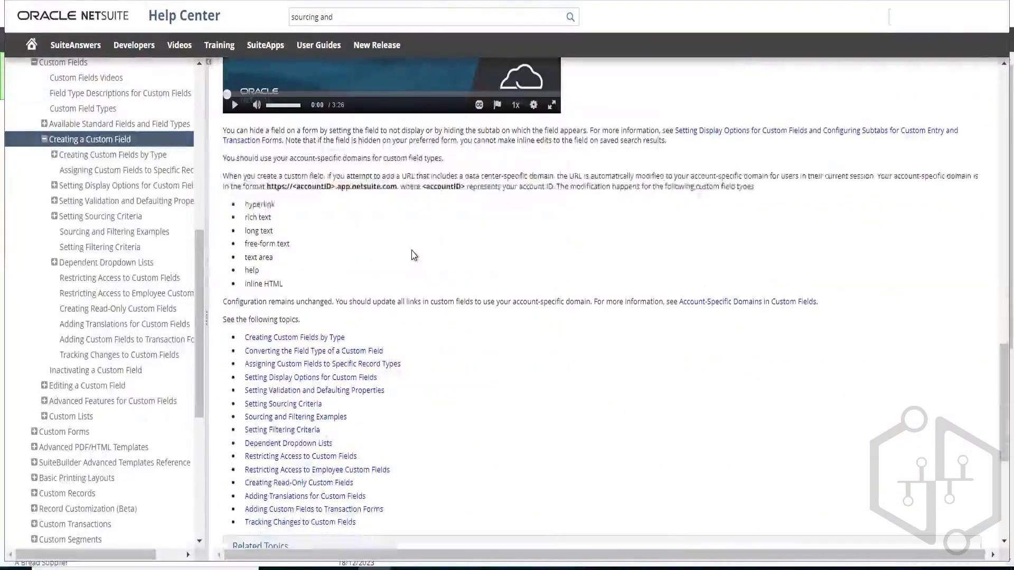
pyautogui.scroll(-2, 414, 255)
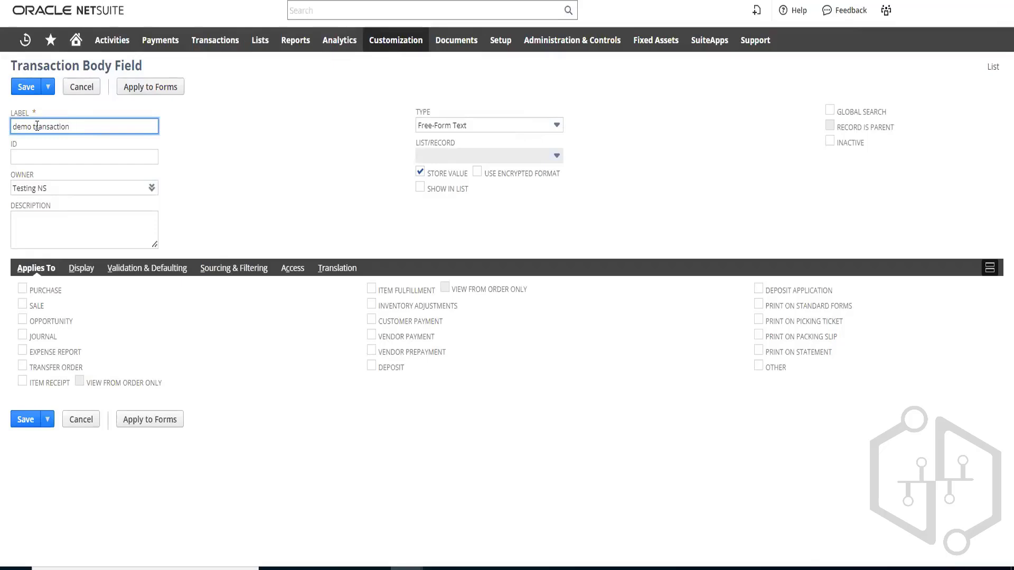
# - Set the new transaction body field's ID to __demo_transaction, based on its label
pyautogui.moveTo(70, 126); pyautogui.dragTo(11, 125)
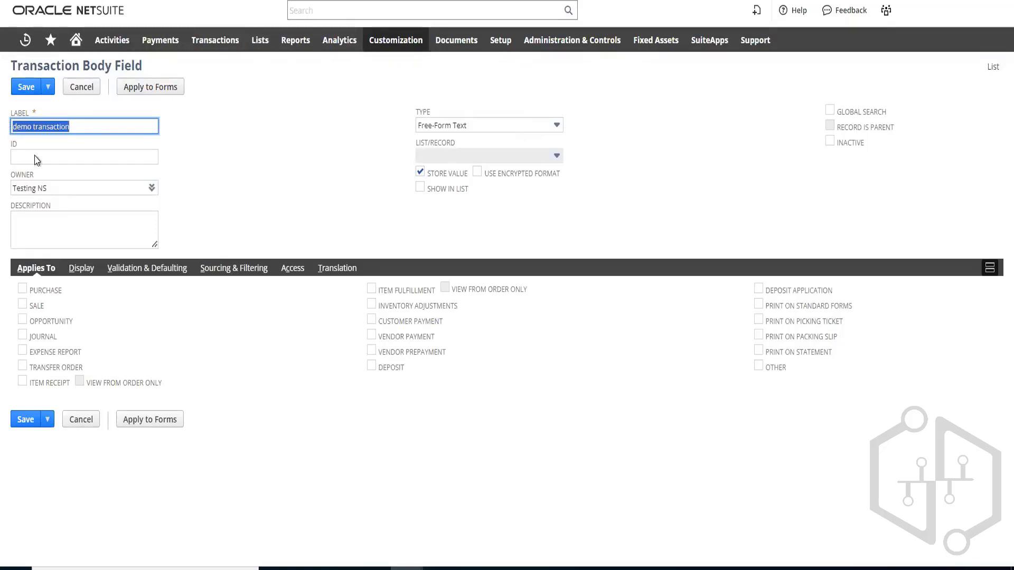
pyautogui.click(77, 156)
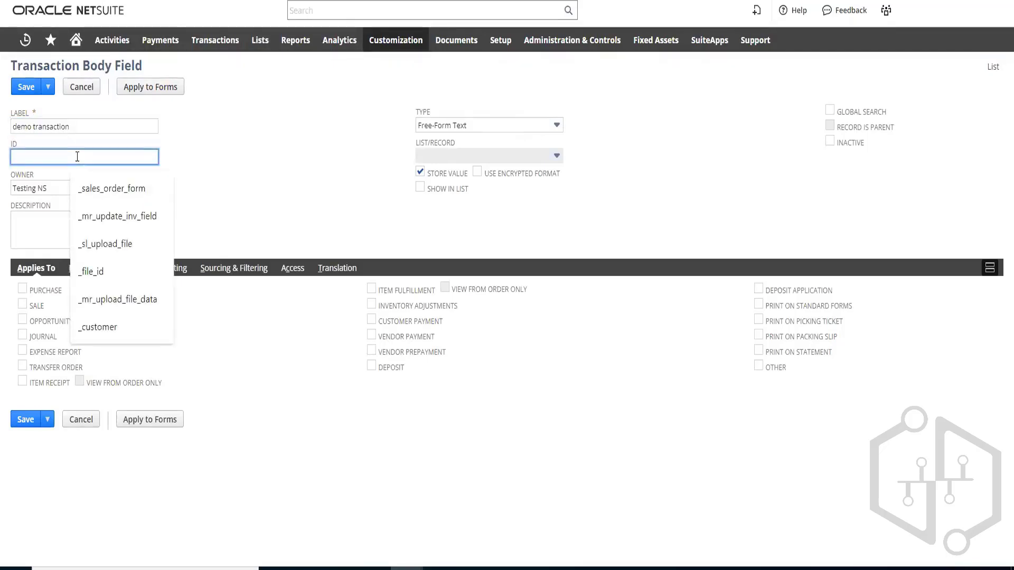
pyautogui.write('demo transaction')
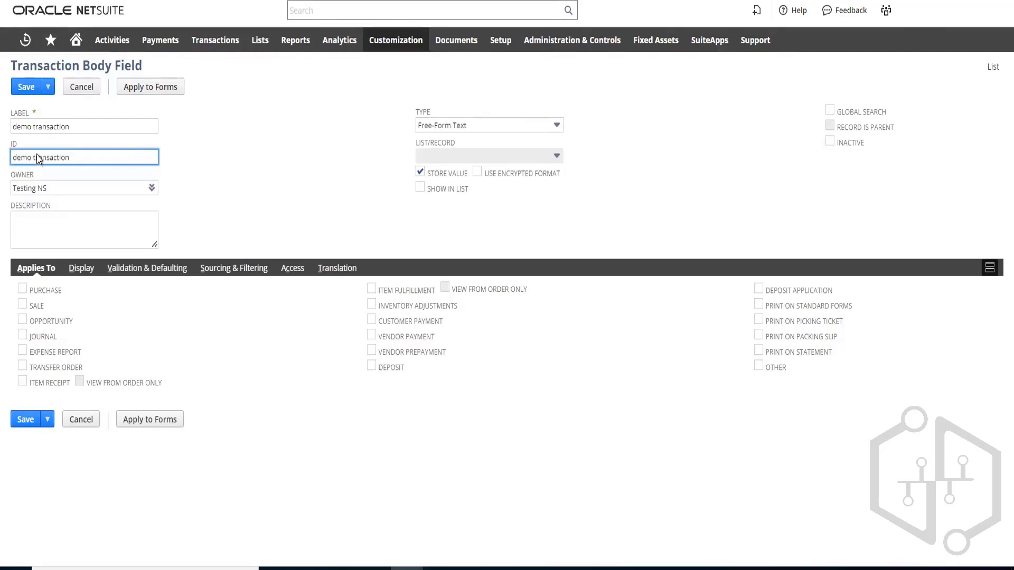
pyautogui.write('_')
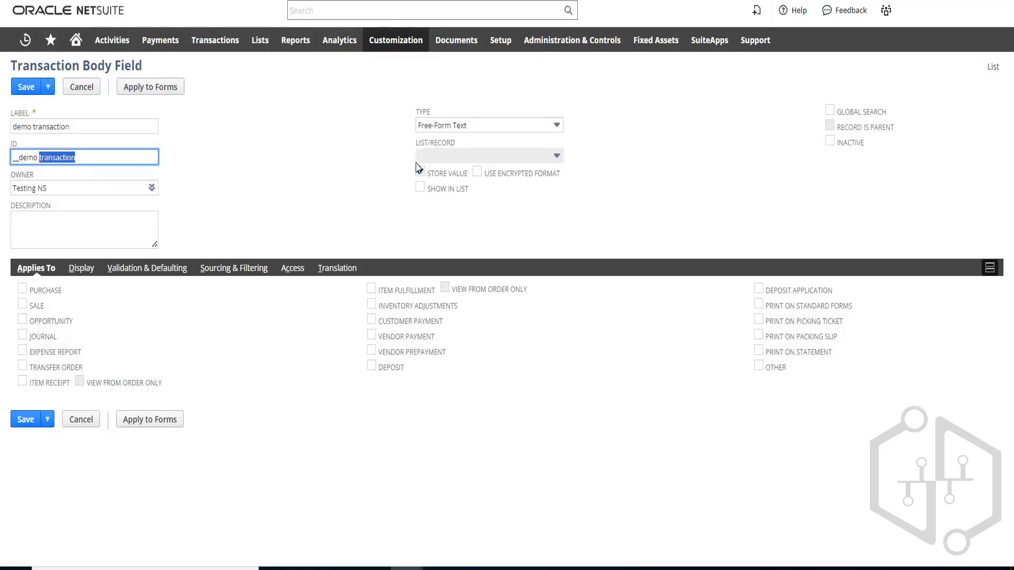
pyautogui.press('Left')
pyautogui.write('_')
pyautogui.press('Delete')
# - Apply the demo transaction field to sale transactions and set its display subtab to Main
pyautogui.click(22, 304)
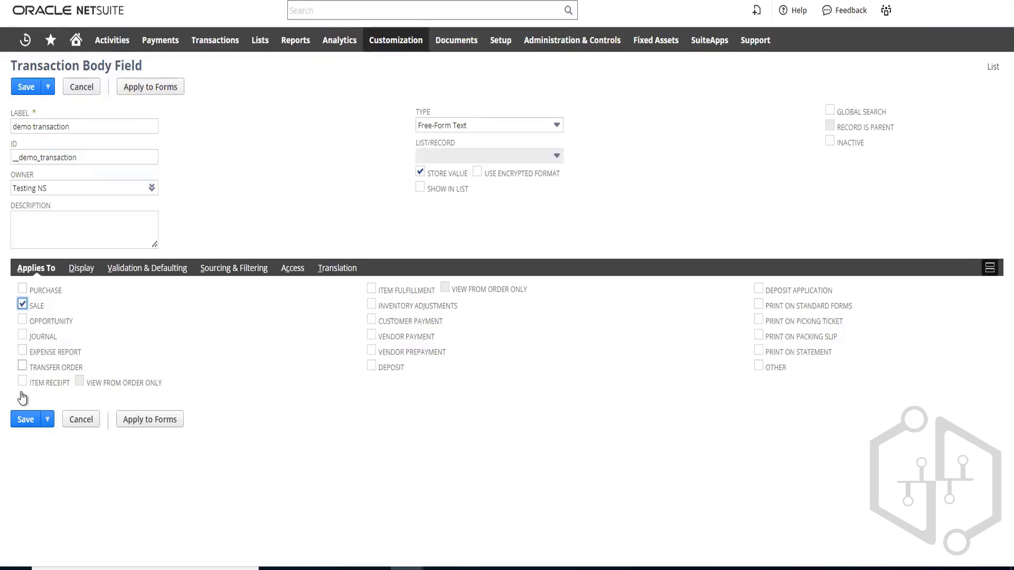
pyautogui.click(81, 269)
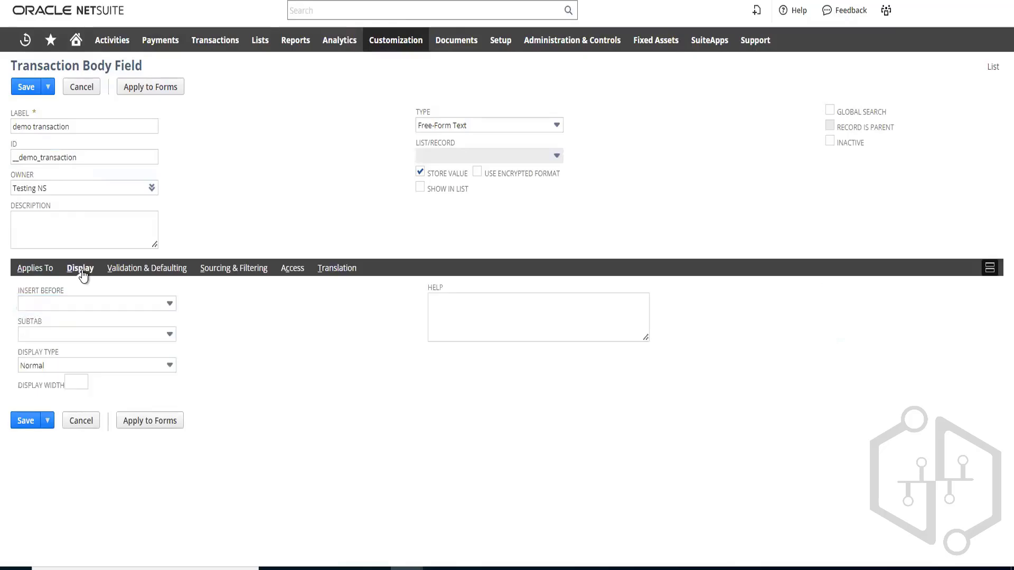
pyautogui.click(127, 338)
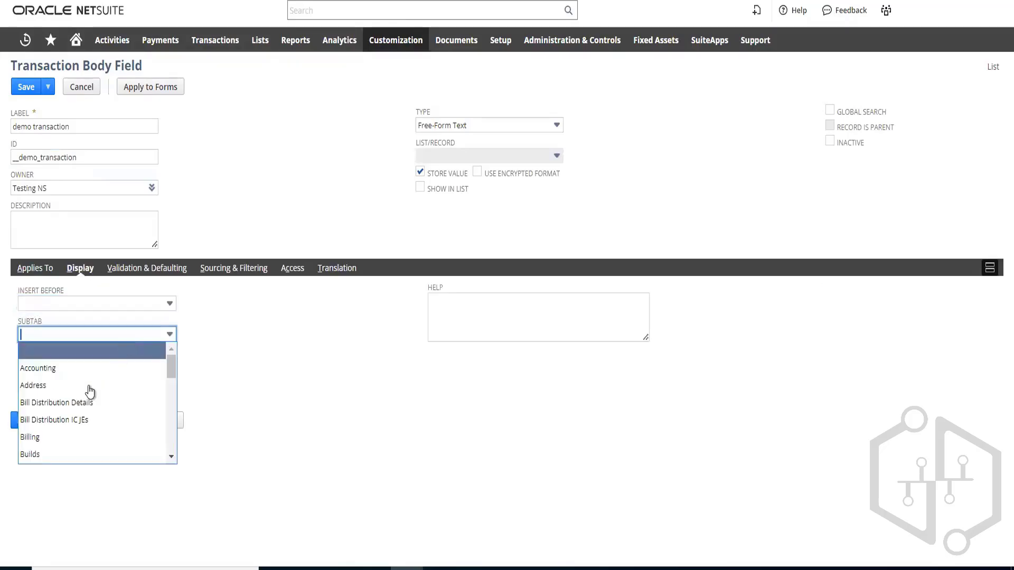
pyautogui.scroll(-10, 100, 407)
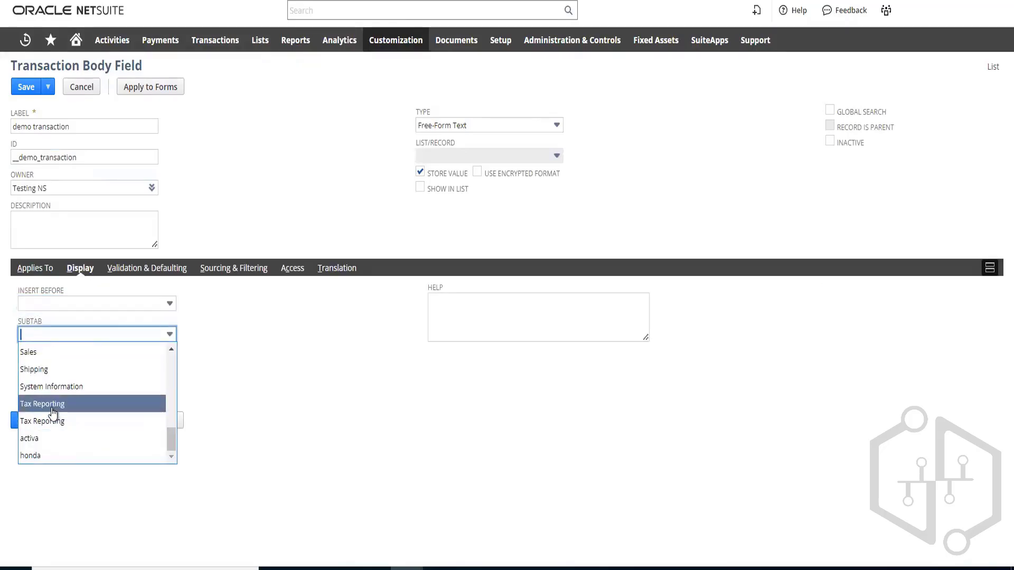
pyautogui.scroll(3, 90, 419)
pyautogui.scroll(3, 53, 410)
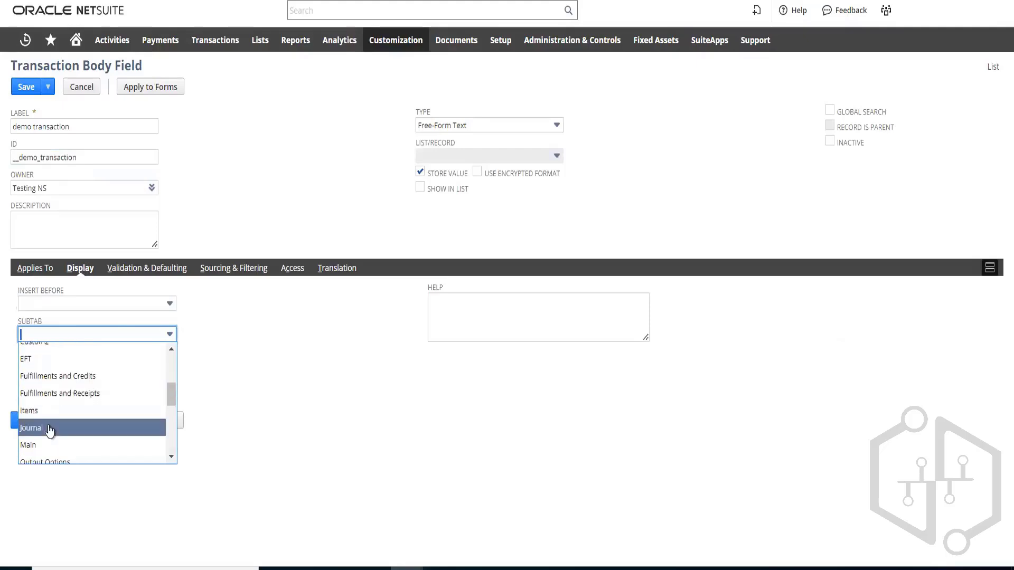
pyautogui.click(39, 446)
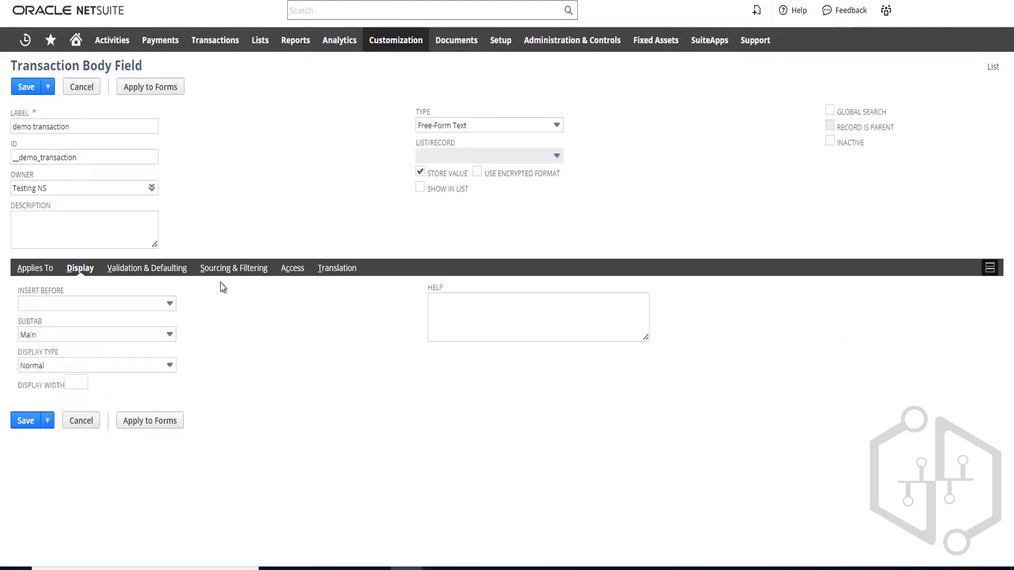
# - Check the field's access and applies-to settings, and save the field while keeping it open for editing
pyautogui.click(292, 271)
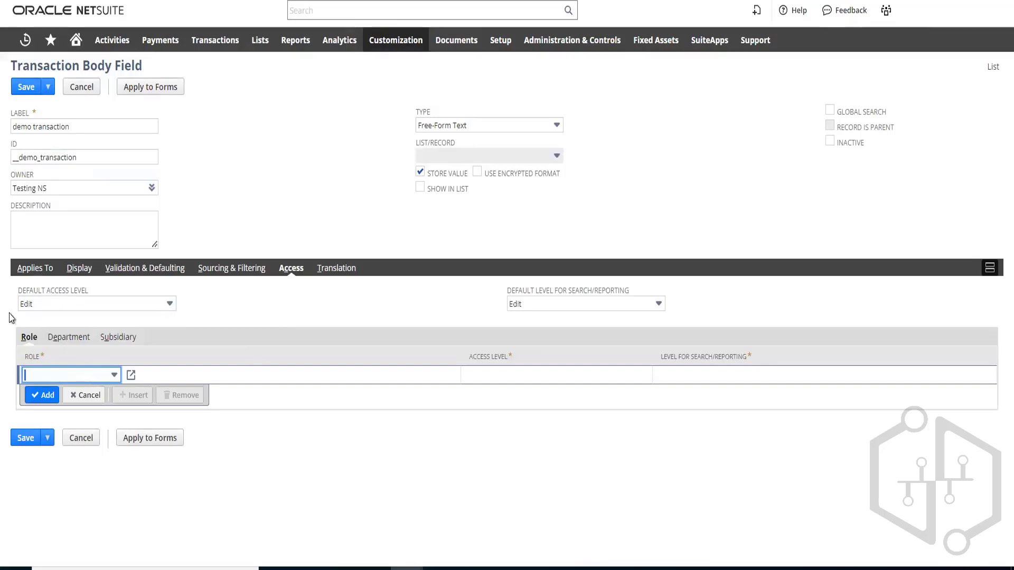
pyautogui.click(32, 268)
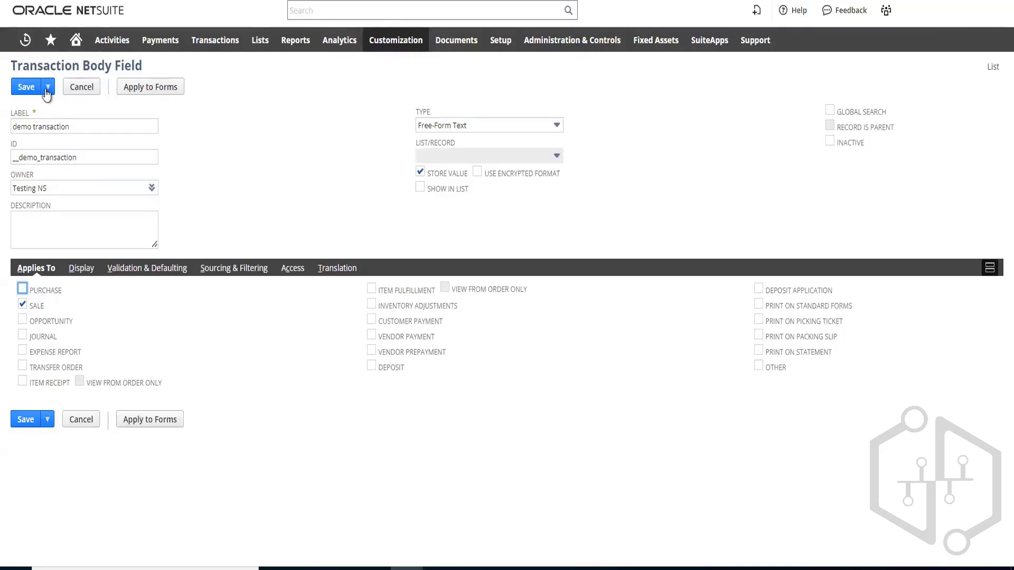
pyautogui.moveTo(45, 85)
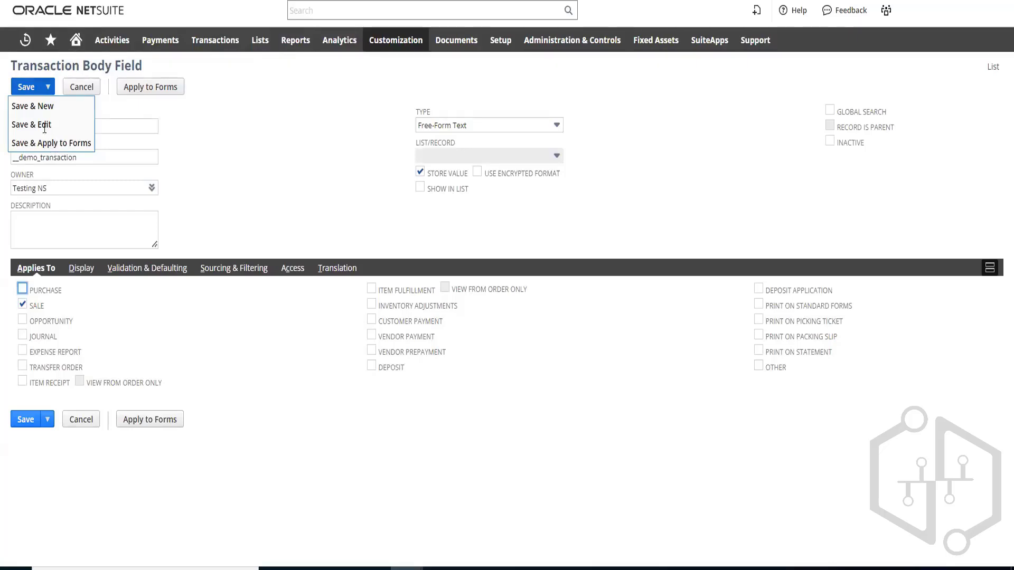
pyautogui.click(44, 128)
pyautogui.click(47, 88)
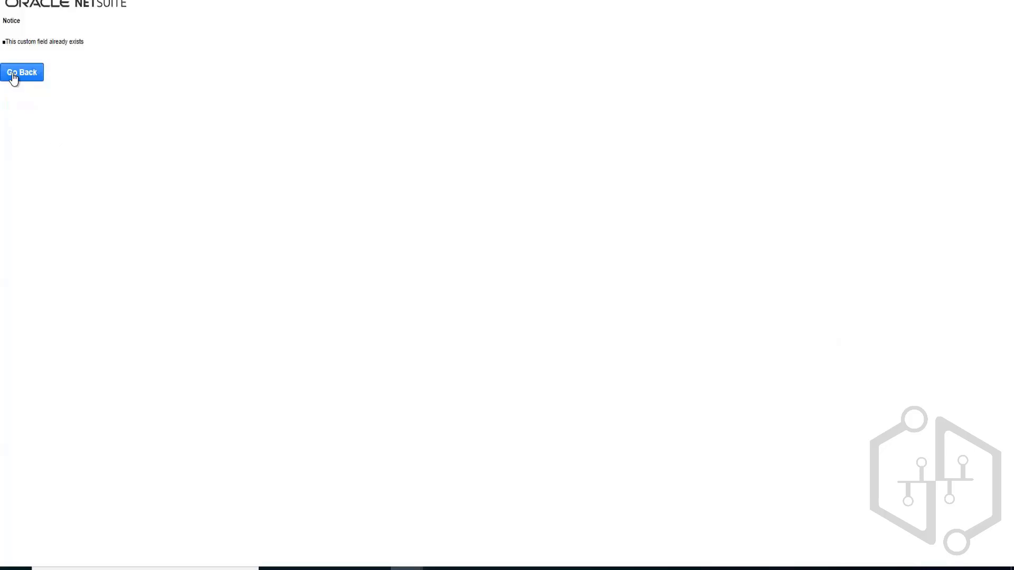
pyautogui.click(28, 78)
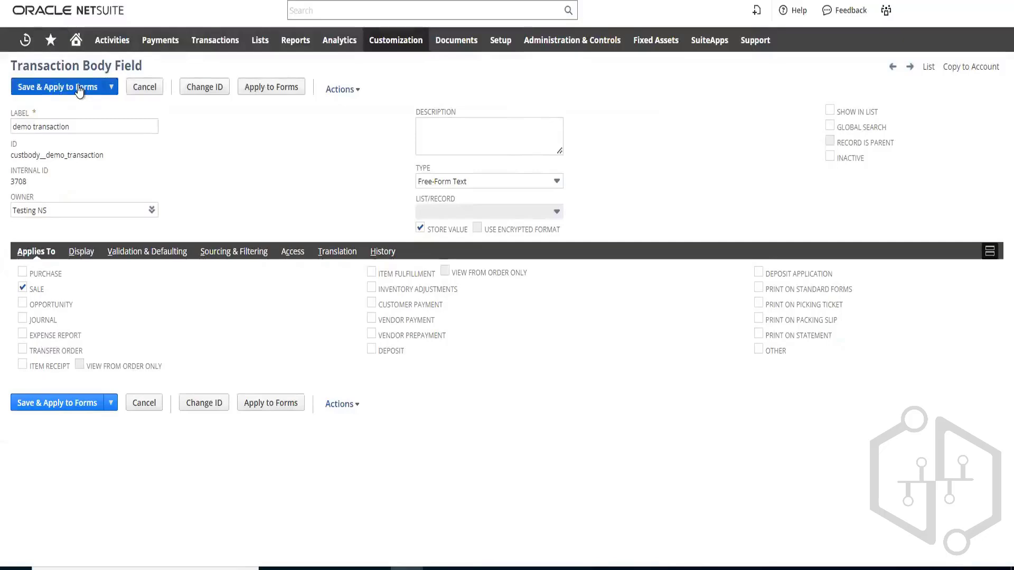
# - Save the demo transaction field to open its form assignments, and review which forms are set to show it
pyautogui.click(79, 88)
pyautogui.click(561, 70)
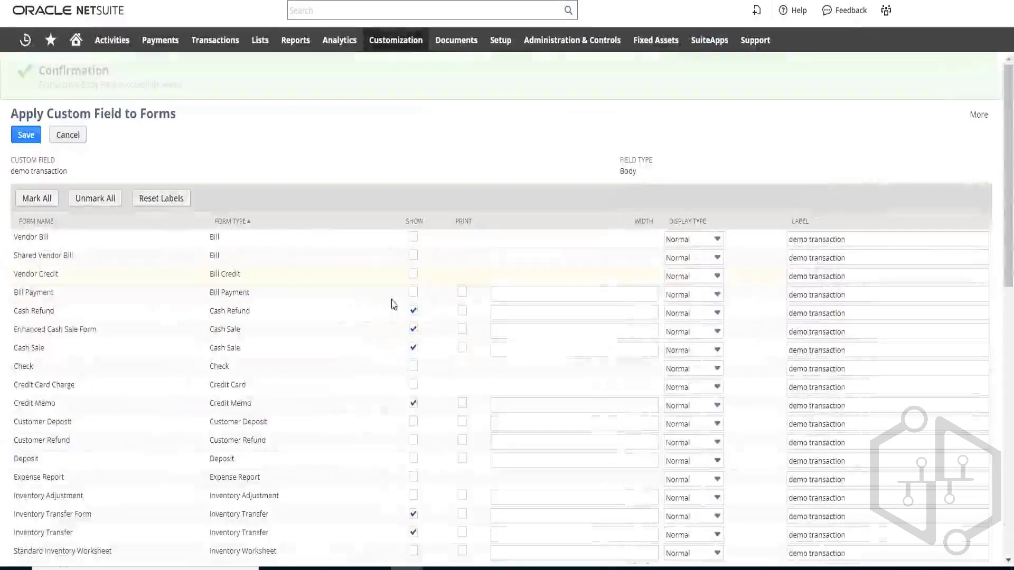
pyautogui.scroll(-2, 350, 316)
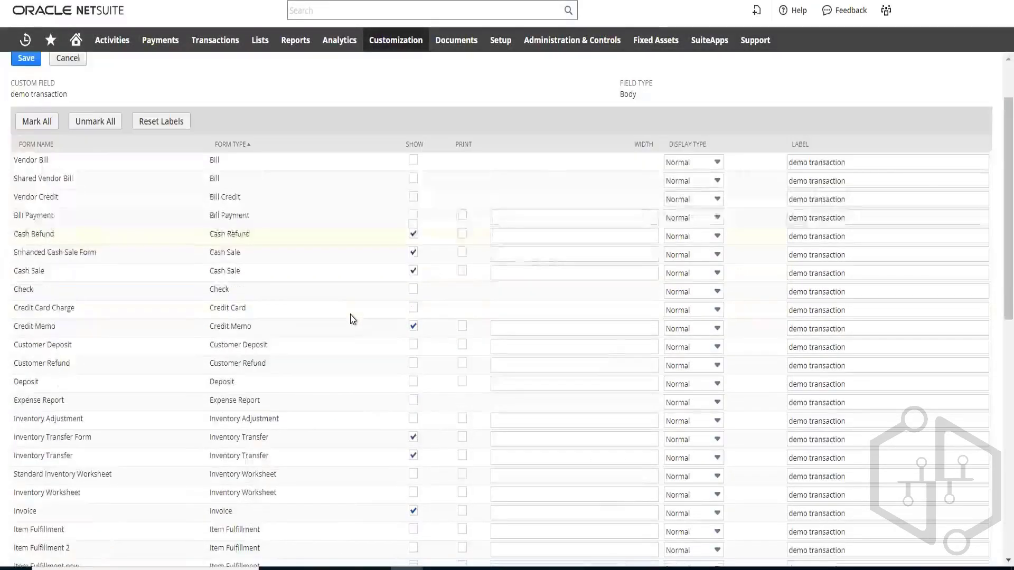
pyautogui.scroll(-5, 352, 319)
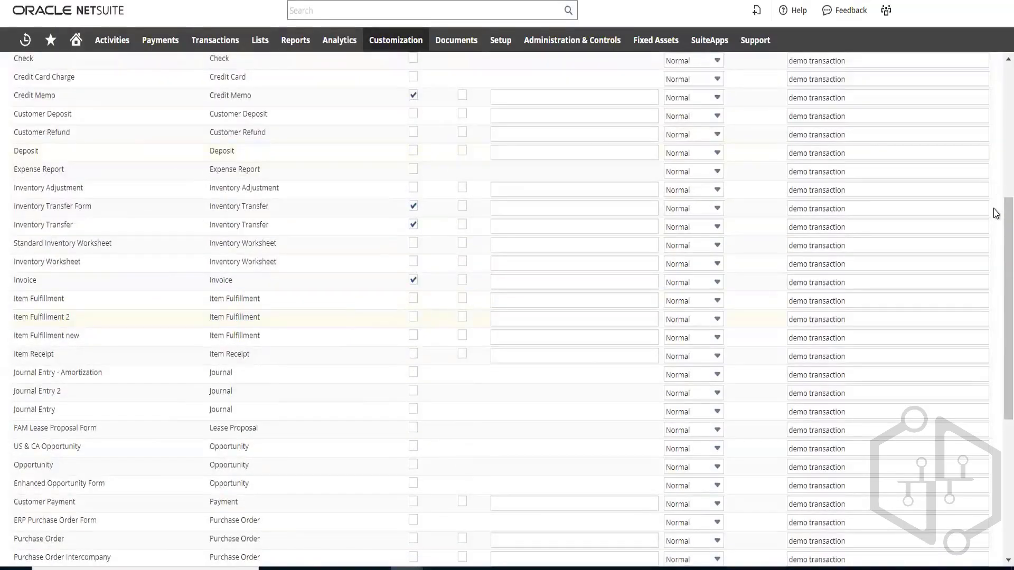
pyautogui.scroll(7, 163, 285)
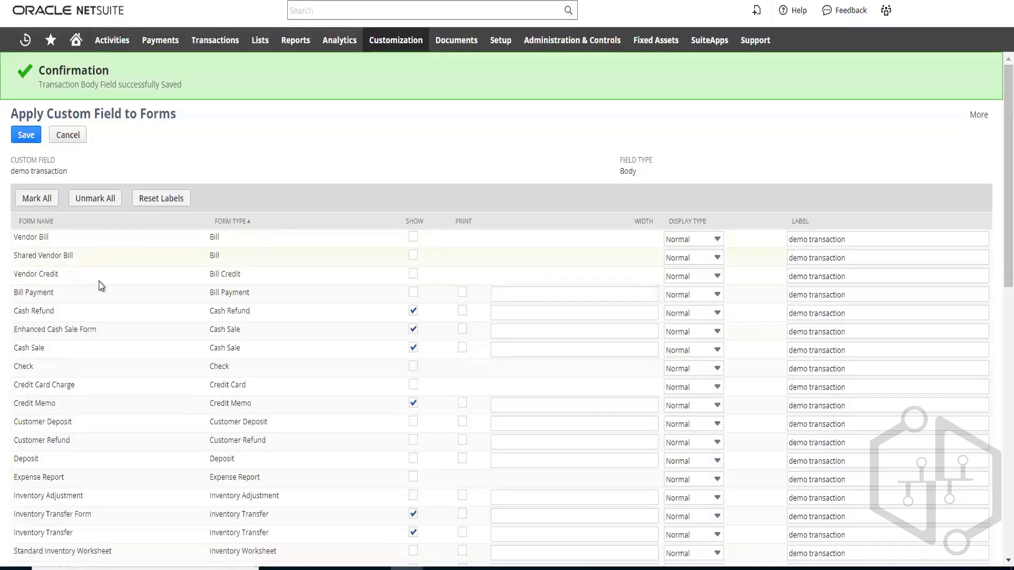
pyautogui.scroll(-3, 105, 269)
pyautogui.scroll(-9, 104, 269)
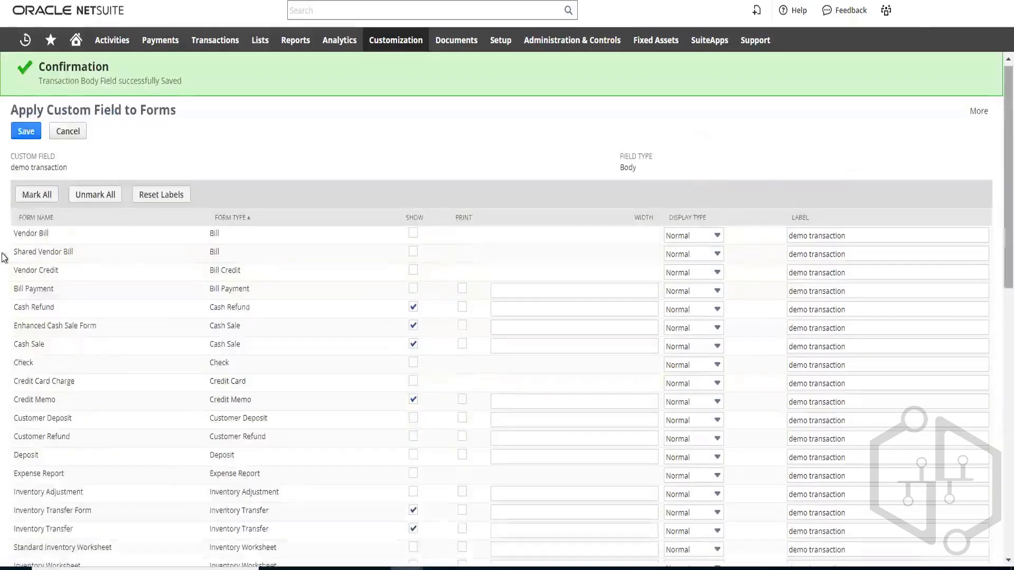
# - Mark all transaction forms to show the demo transaction field and save the form assignments
pyautogui.click(32, 202)
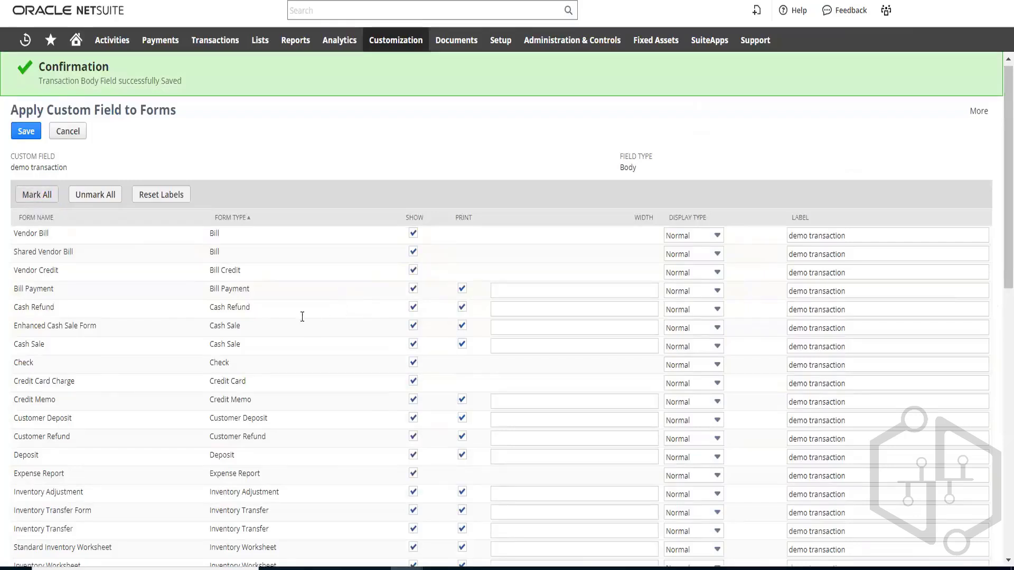
pyautogui.scroll(-15, 204, 274)
pyautogui.scroll(15, 206, 268)
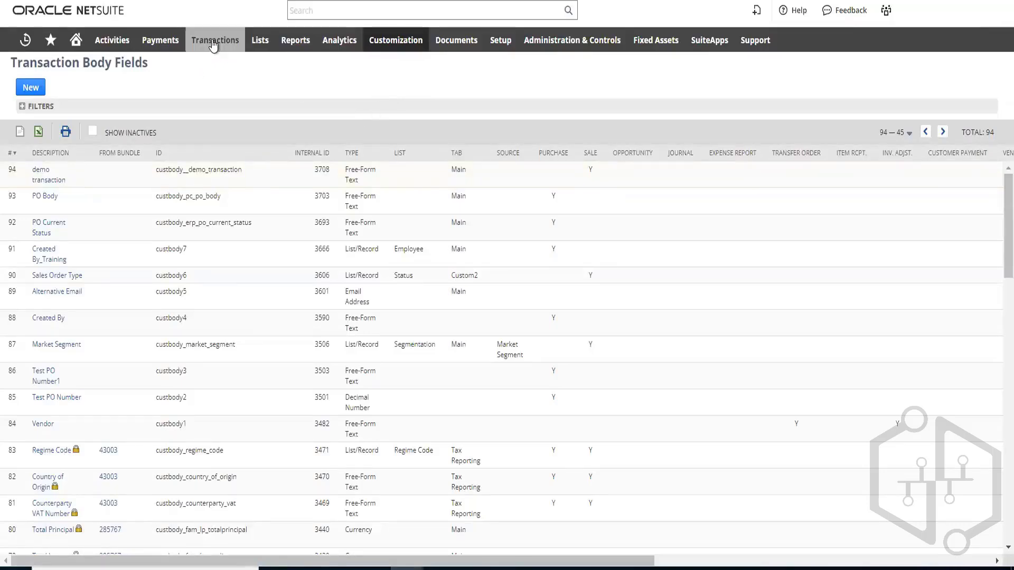
# - Open a new sales order and check its body for the demo transaction field
pyautogui.moveTo(213, 46)
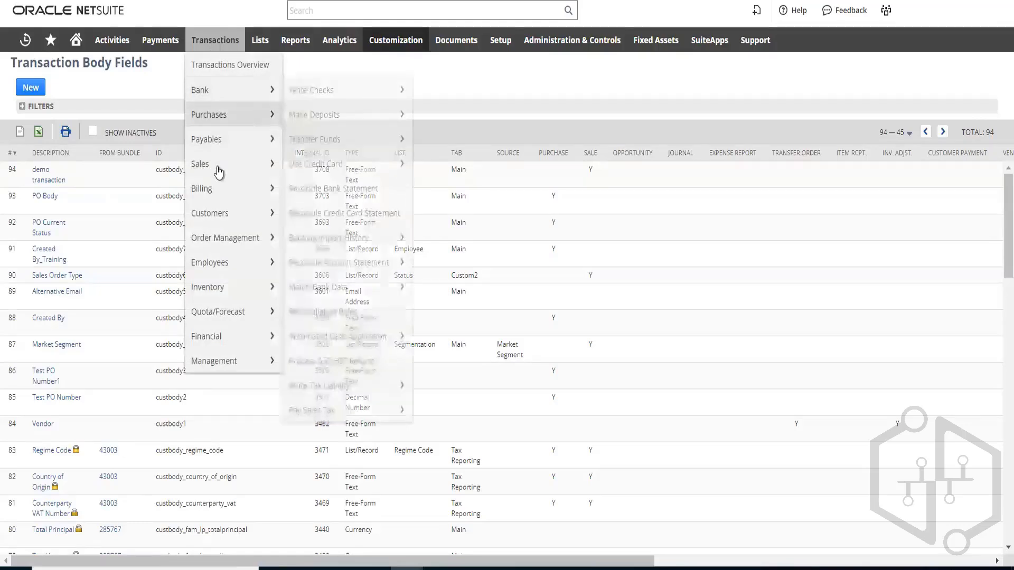
pyautogui.moveTo(204, 170)
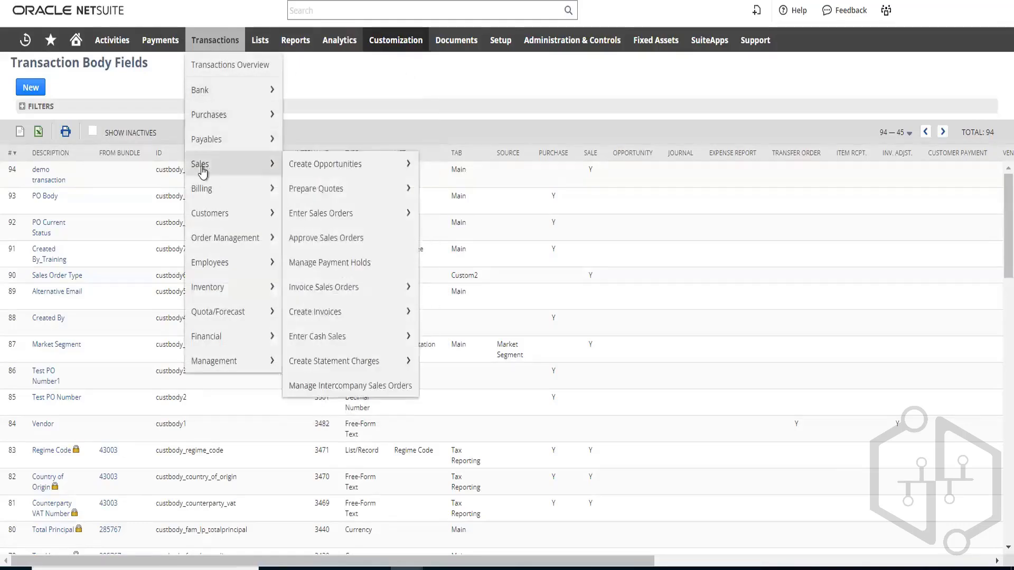
pyautogui.click(318, 216)
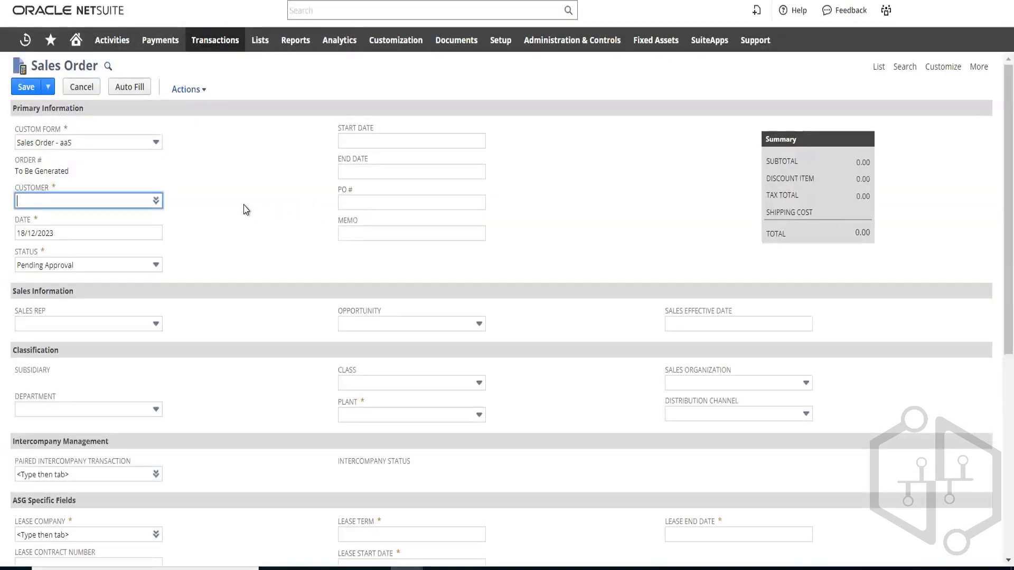
pyautogui.scroll(-1, 244, 207)
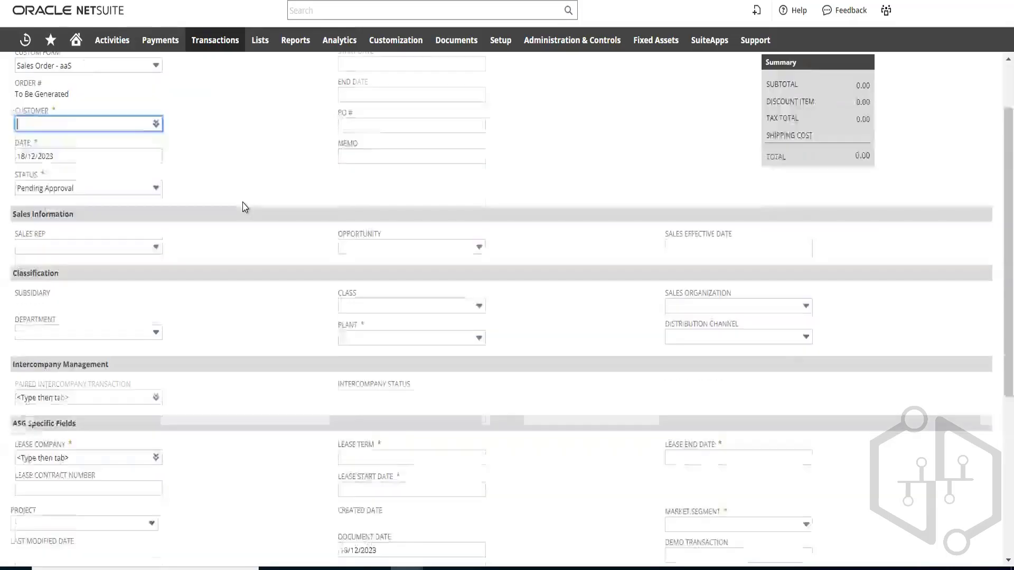
pyautogui.scroll(-2, 245, 207)
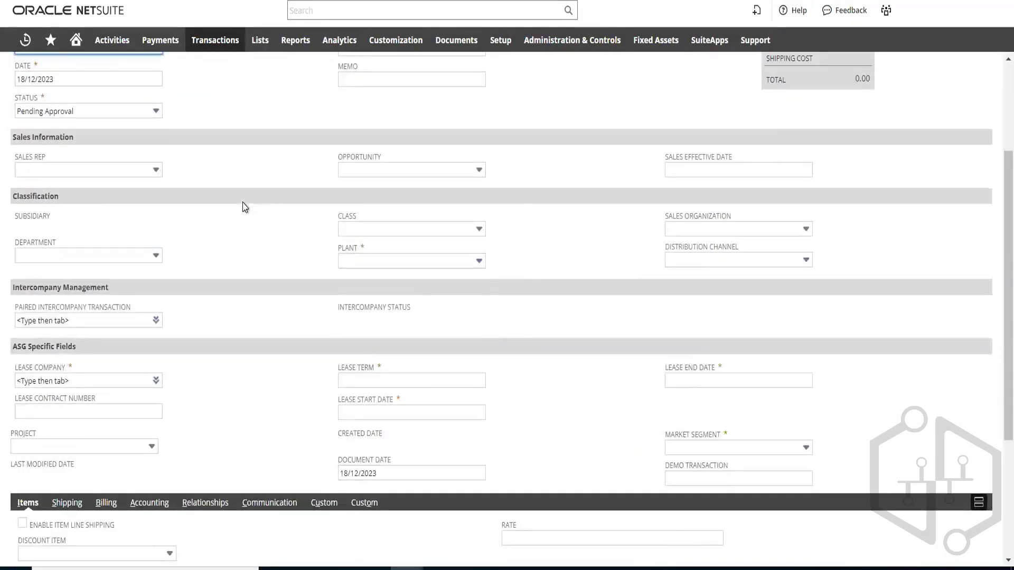
pyautogui.scroll(3, 244, 207)
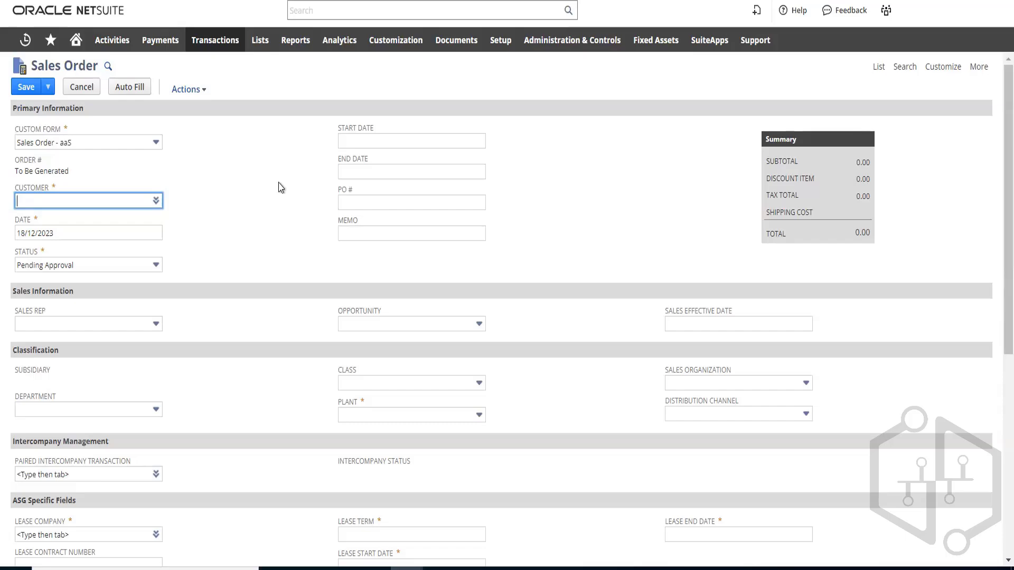
# - Examine the demo transaction field under ASG Specific Fields and its placement within the blank sales order
pyautogui.scroll(-5, 280, 188)
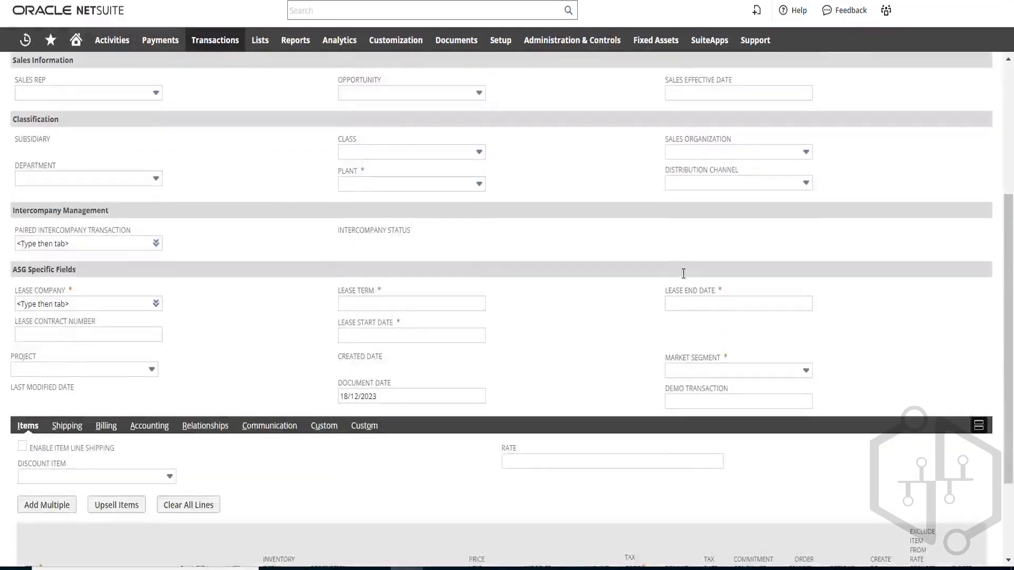
pyautogui.scroll(-3, 683, 274)
pyautogui.click(722, 275)
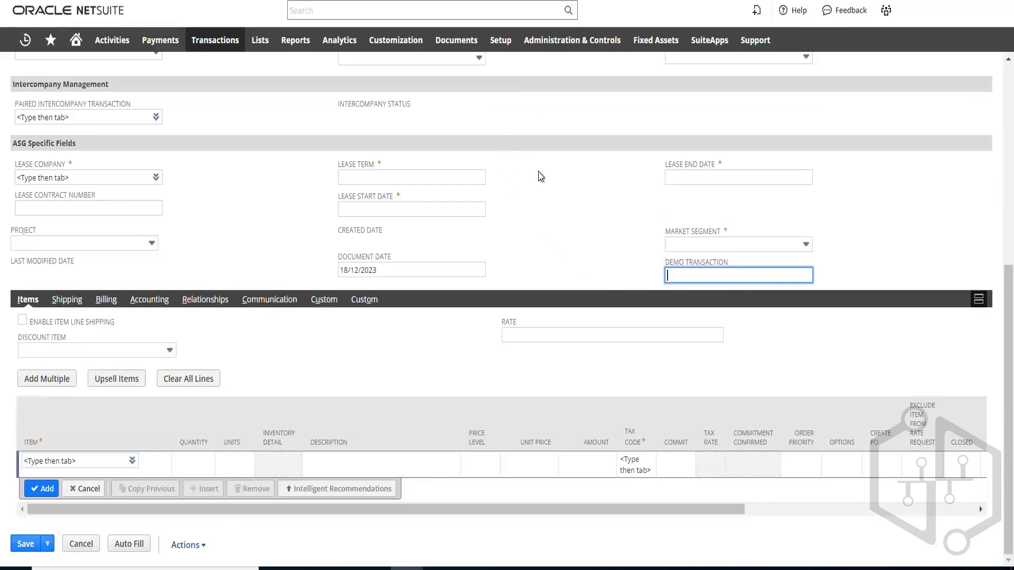
pyautogui.scroll(1, 571, 205)
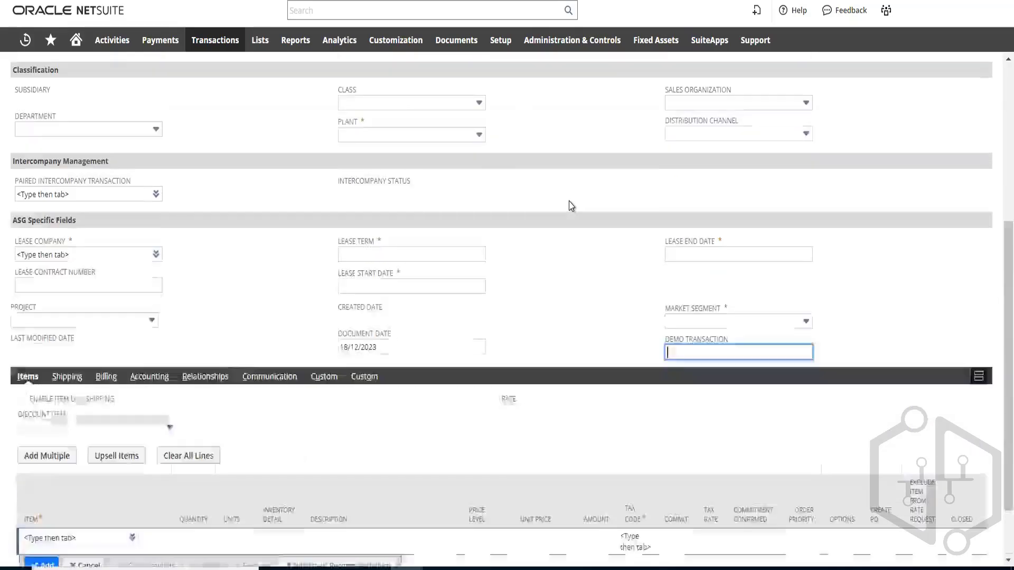
pyautogui.scroll(4, 570, 290)
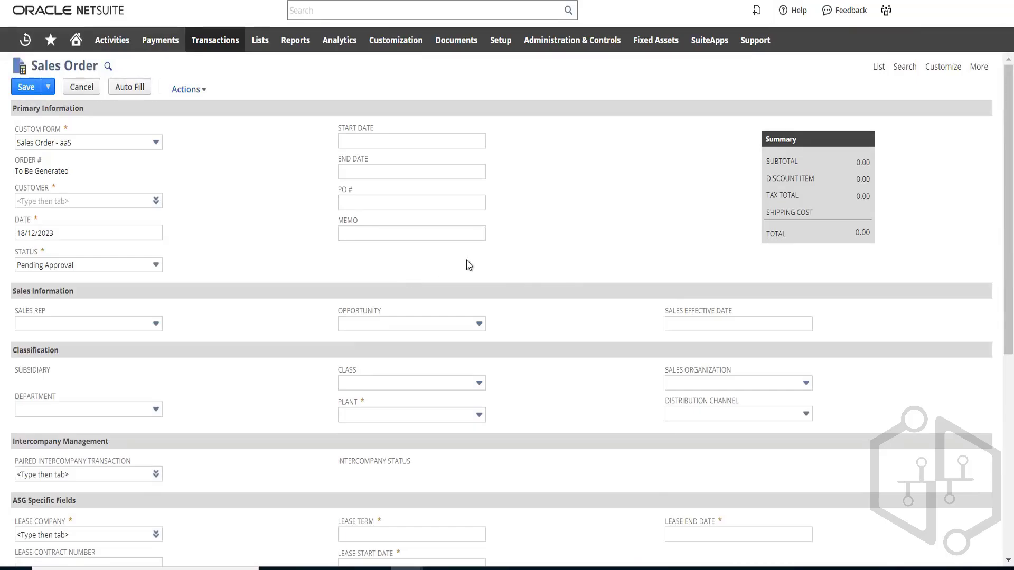
pyautogui.scroll(-5, 581, 244)
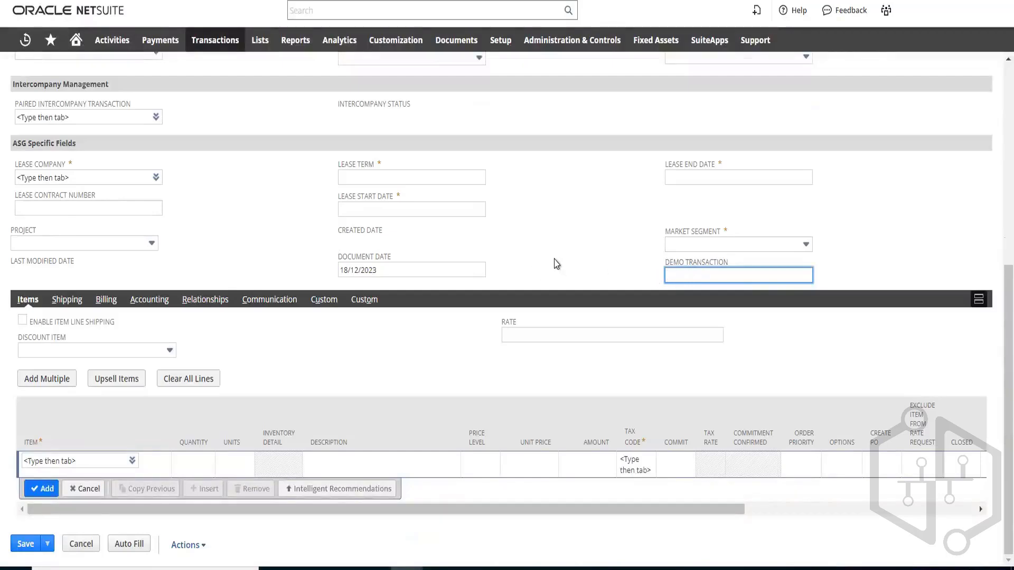
pyautogui.scroll(6, 555, 262)
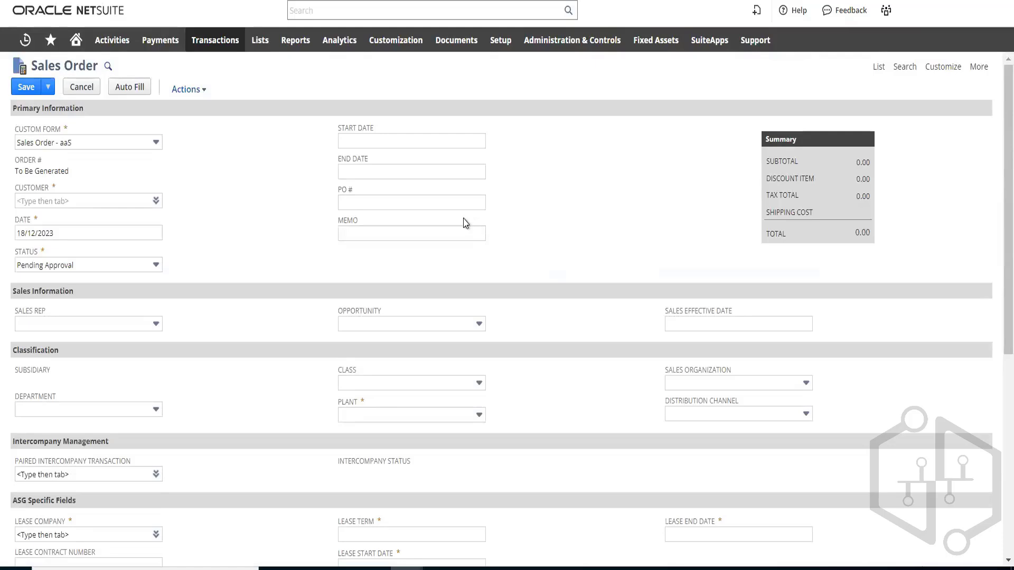
# - Open the Sales Order - aaS form for customization, leaving the unsaved order, and review the form's list of subtabs
pyautogui.moveTo(950, 75)
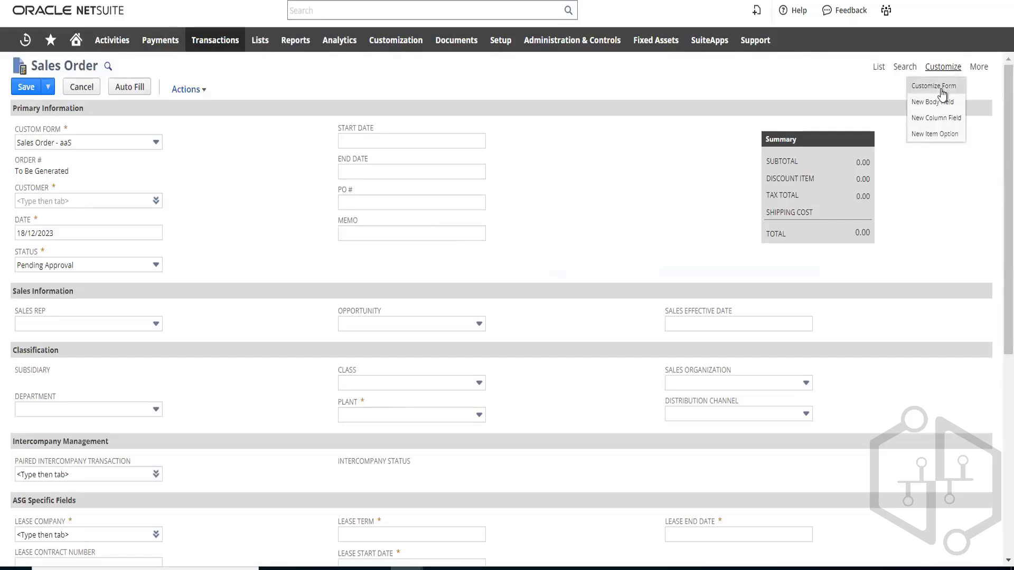
pyautogui.click(943, 92)
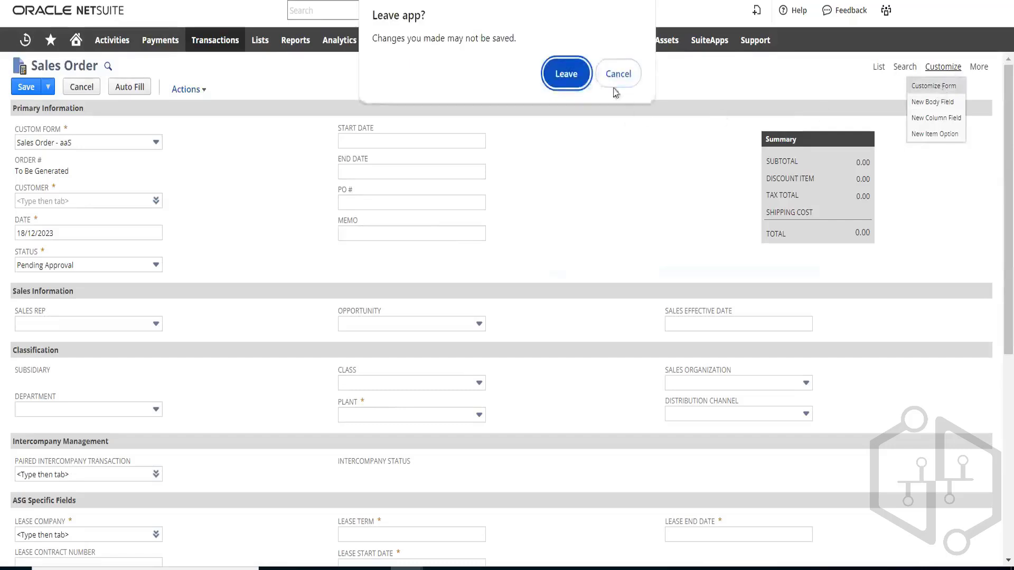
pyautogui.click(564, 74)
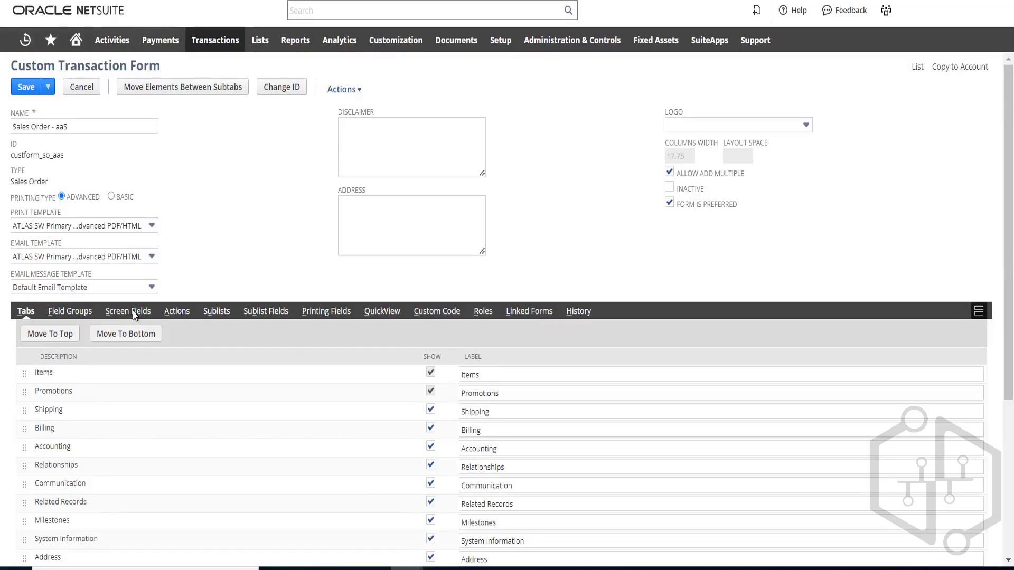
pyautogui.scroll(-5, 174, 280)
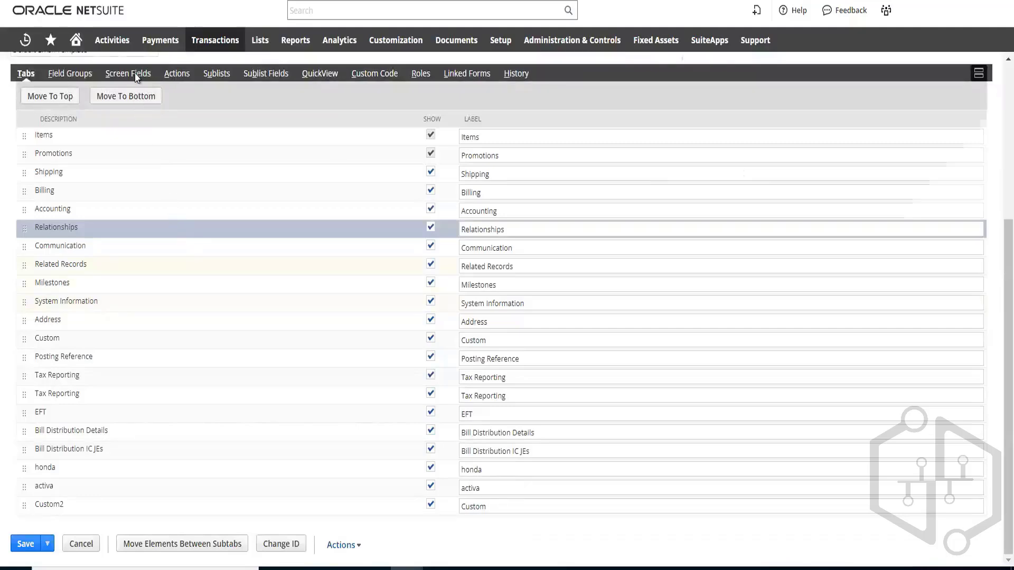
pyautogui.scroll(5, 139, 99)
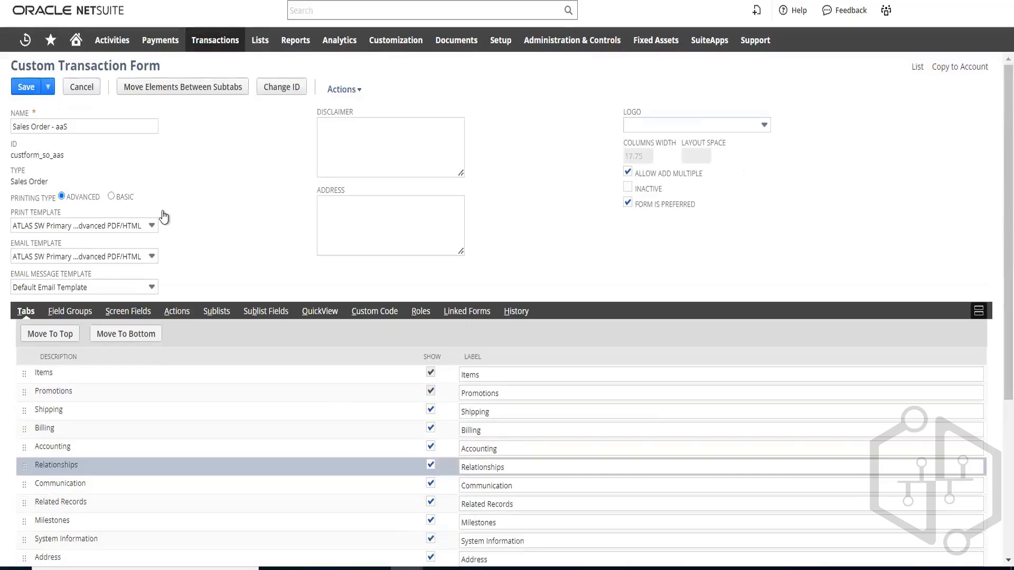
# - Look through the form's Main screen fields, checking their labels, show and mandatory settings, display types and field groups
pyautogui.click(127, 312)
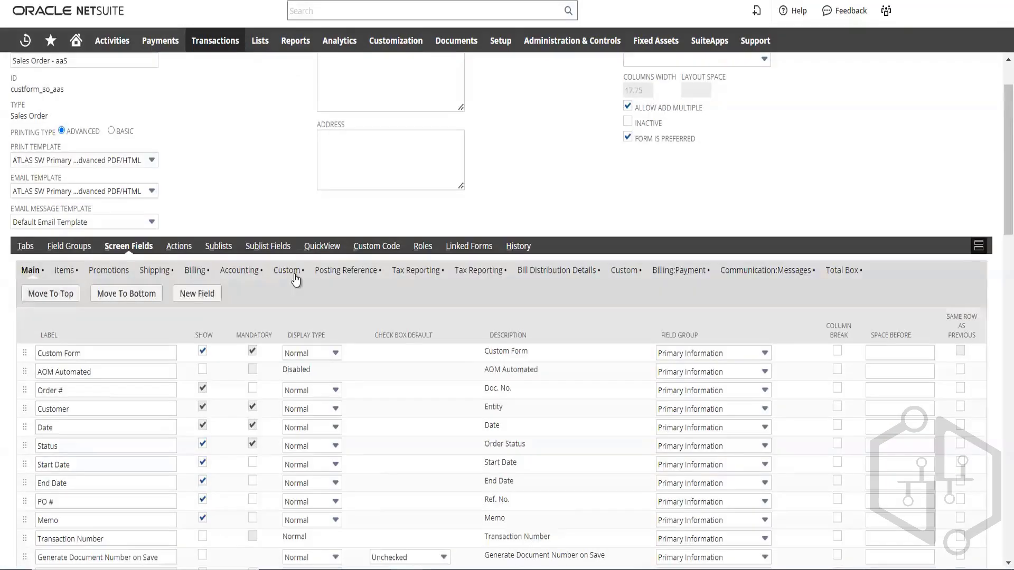
pyautogui.scroll(-4, 293, 279)
pyautogui.scroll(4, 248, 199)
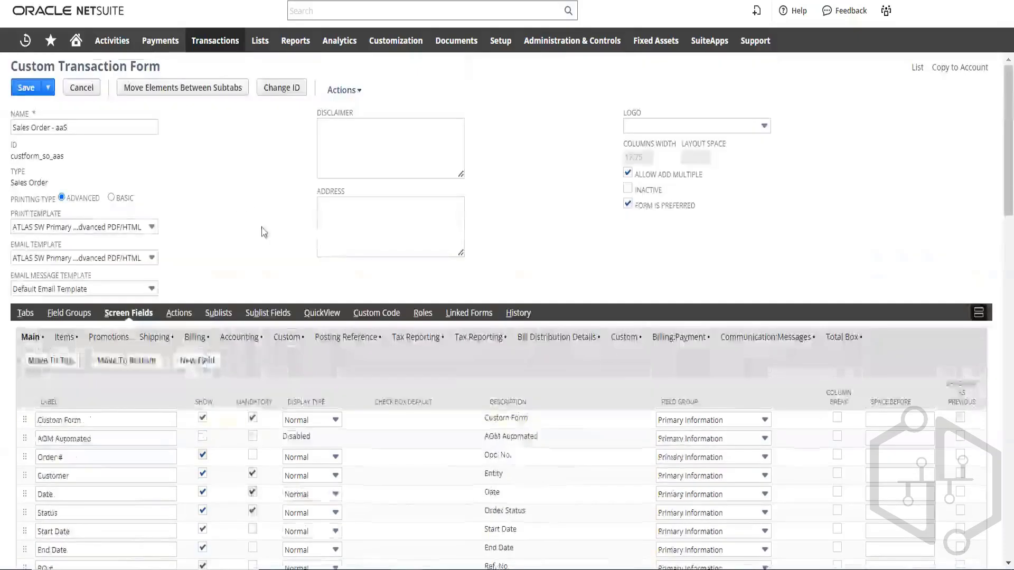
pyautogui.scroll(-3, 270, 327)
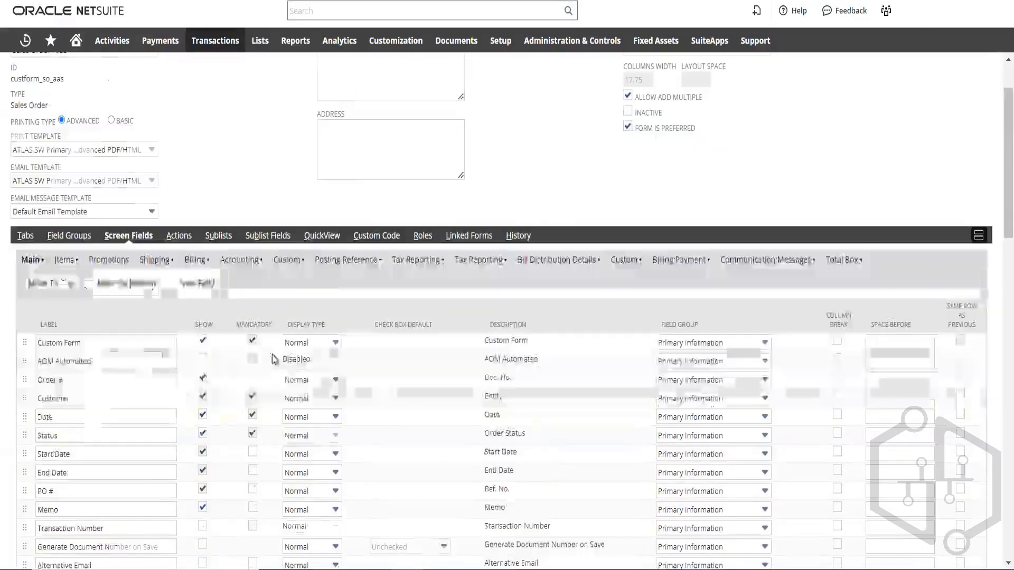
pyautogui.scroll(-6, 273, 358)
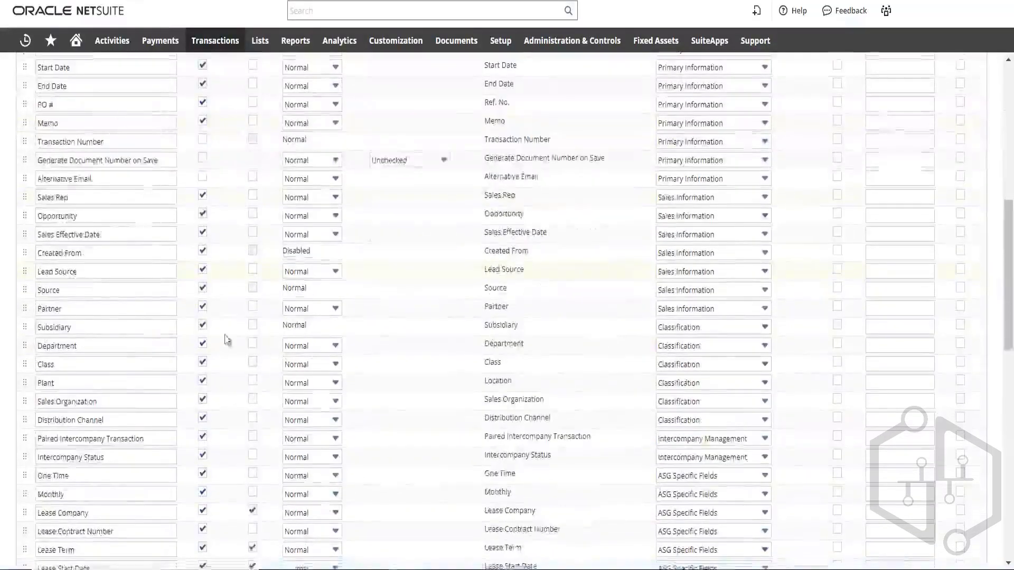
pyautogui.scroll(-6, 222, 324)
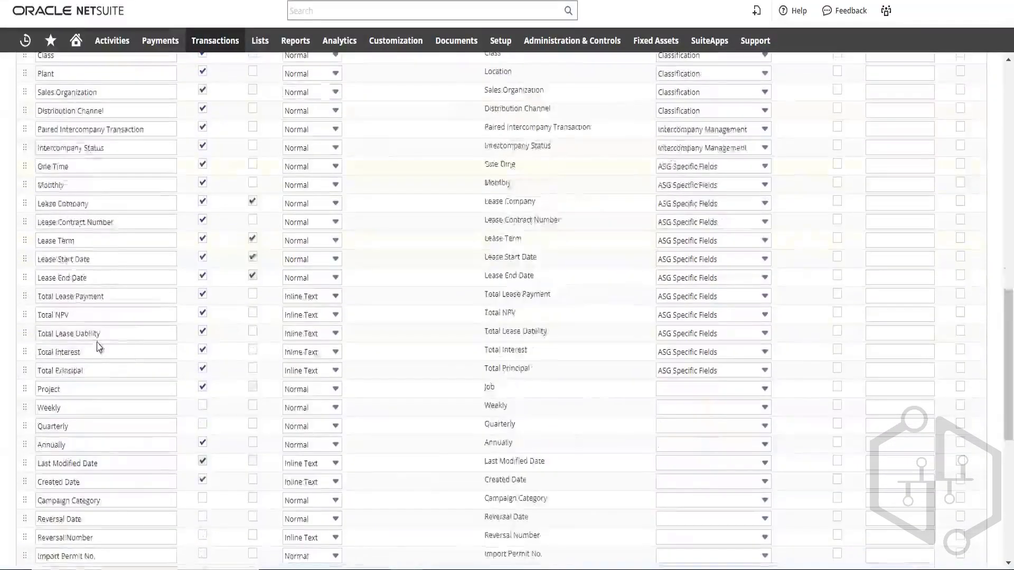
pyautogui.scroll(-4, 95, 338)
pyautogui.scroll(11, 83, 211)
pyautogui.scroll(7, 81, 237)
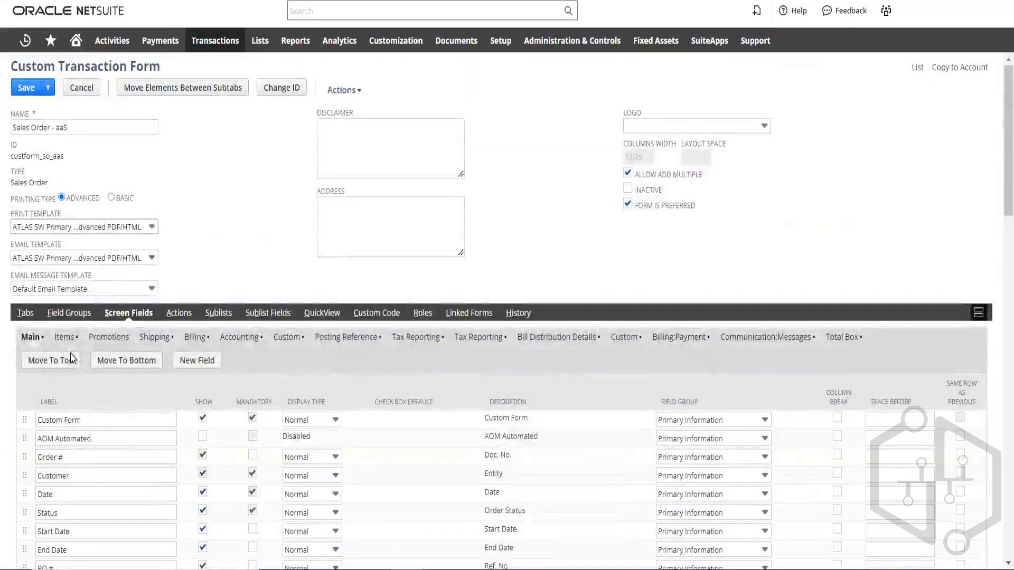
pyautogui.scroll(-2, 72, 327)
pyautogui.scroll(-2, 73, 318)
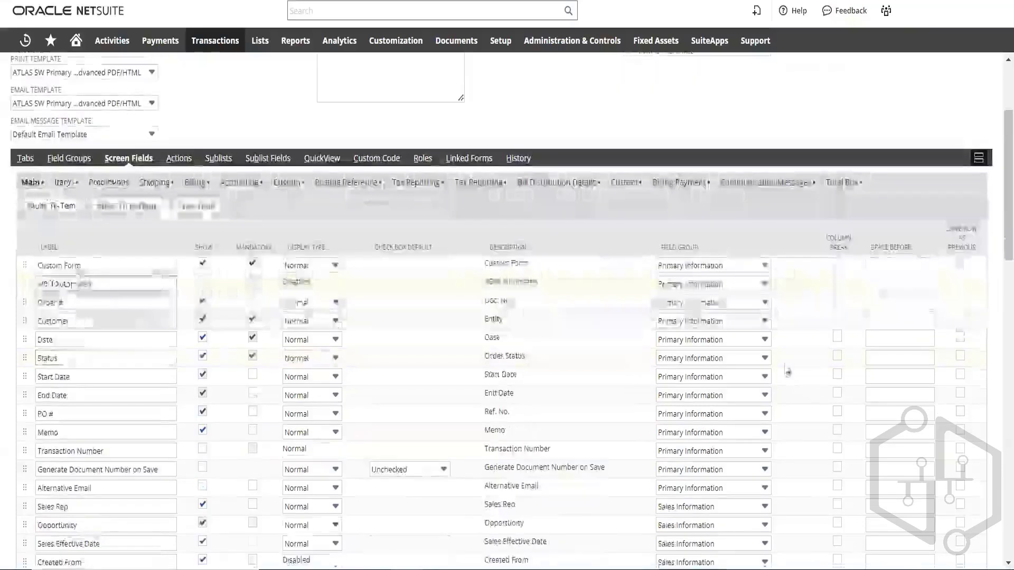
pyautogui.scroll(-2, 138, 317)
pyautogui.scroll(-10, 136, 452)
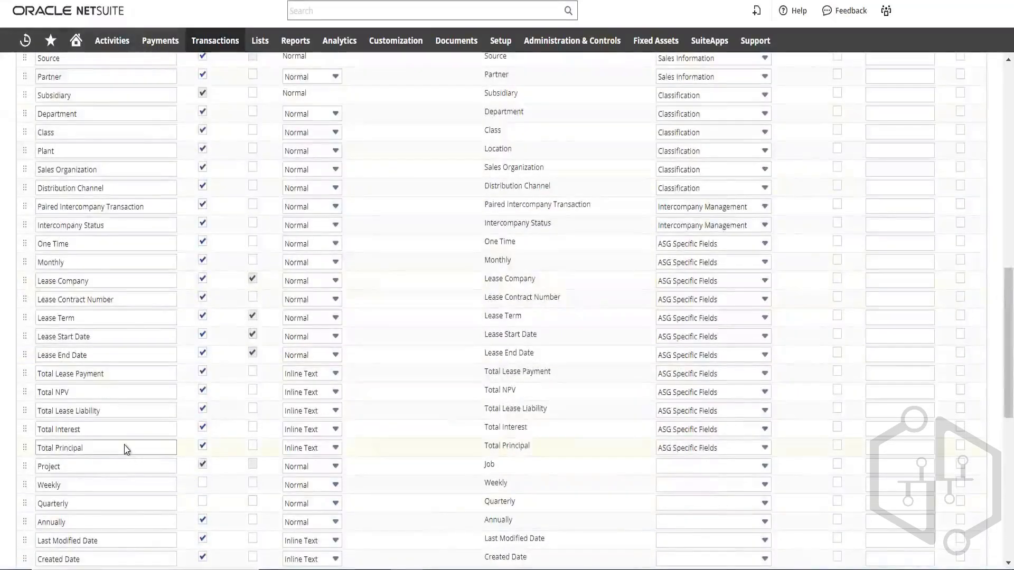
pyautogui.scroll(-4, 126, 448)
pyautogui.scroll(-6, 126, 449)
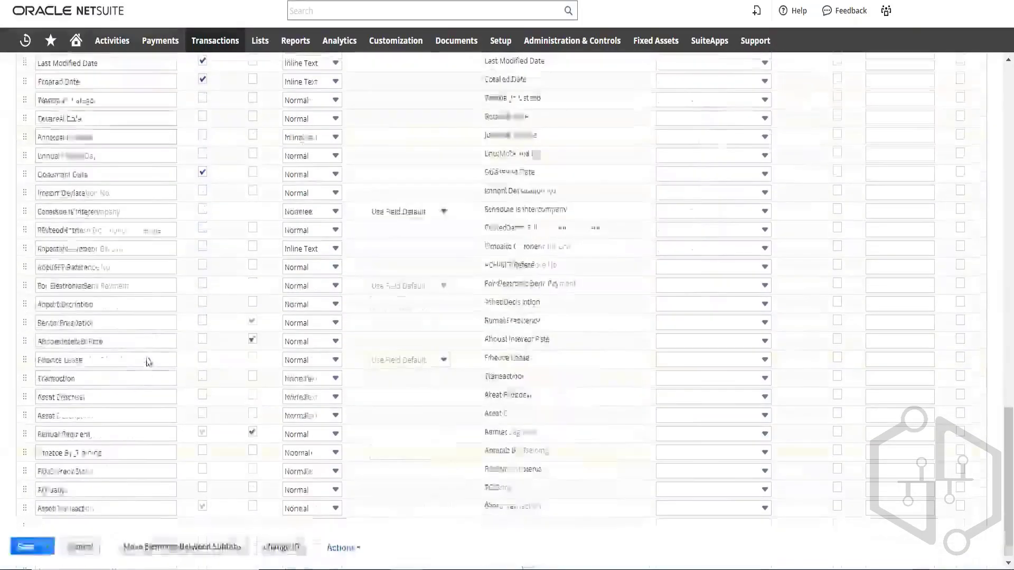
pyautogui.scroll(5, 149, 358)
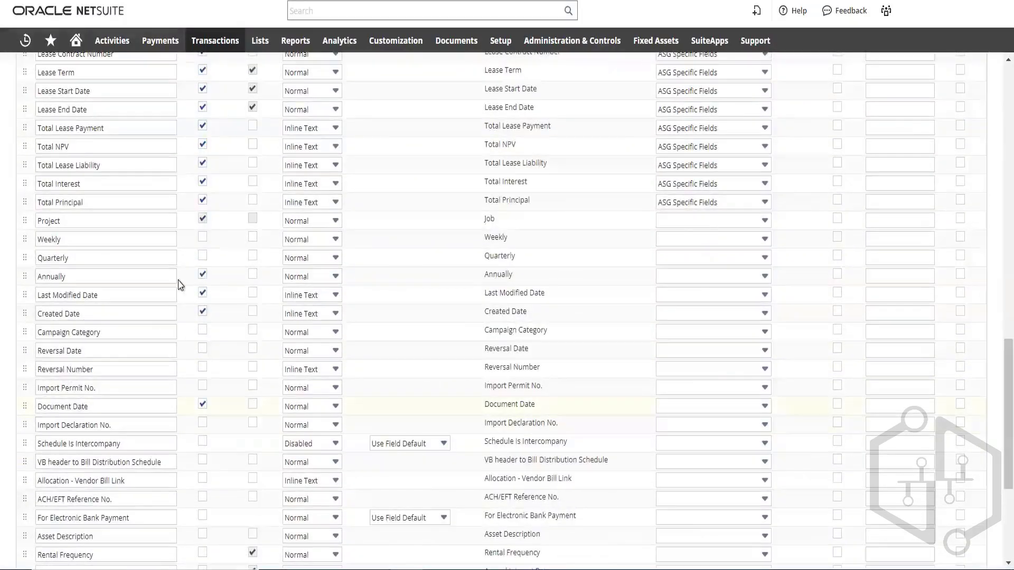
pyautogui.scroll(20, 184, 282)
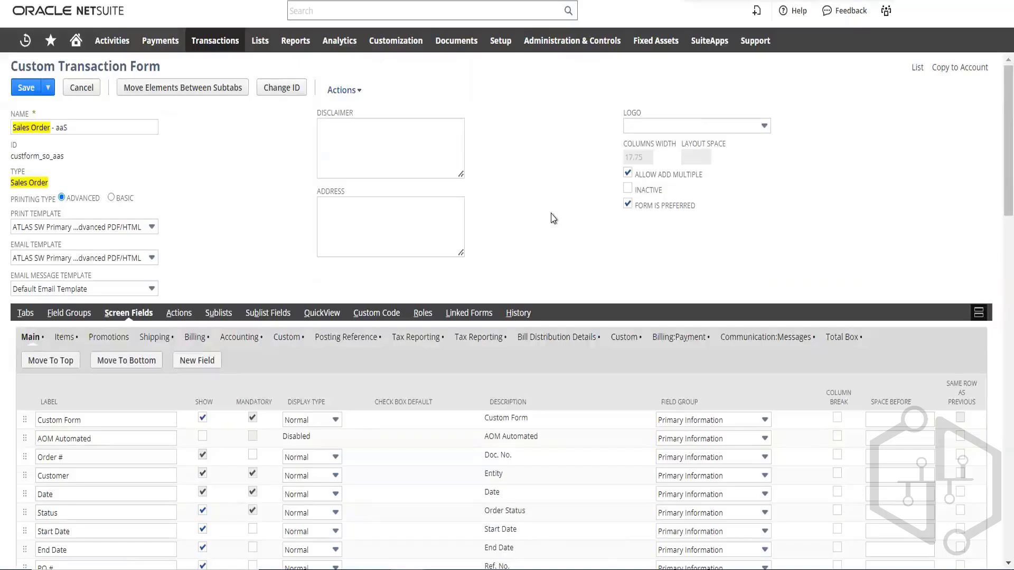
# - Find the demo transaction field in the form's screen fields, assign it to the Primary Information field group, and save the form
pyautogui.write('de')
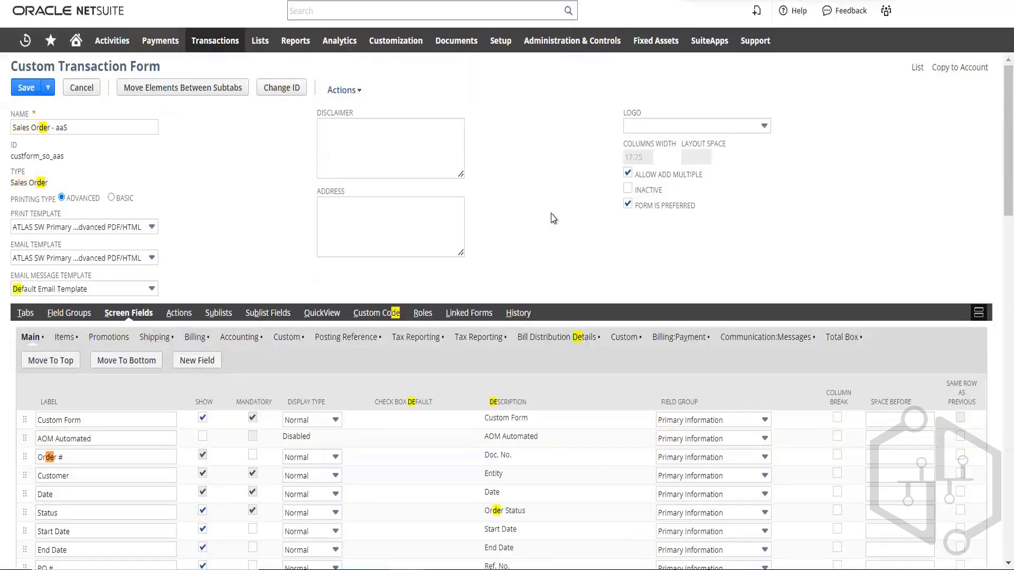
pyautogui.write('mo')
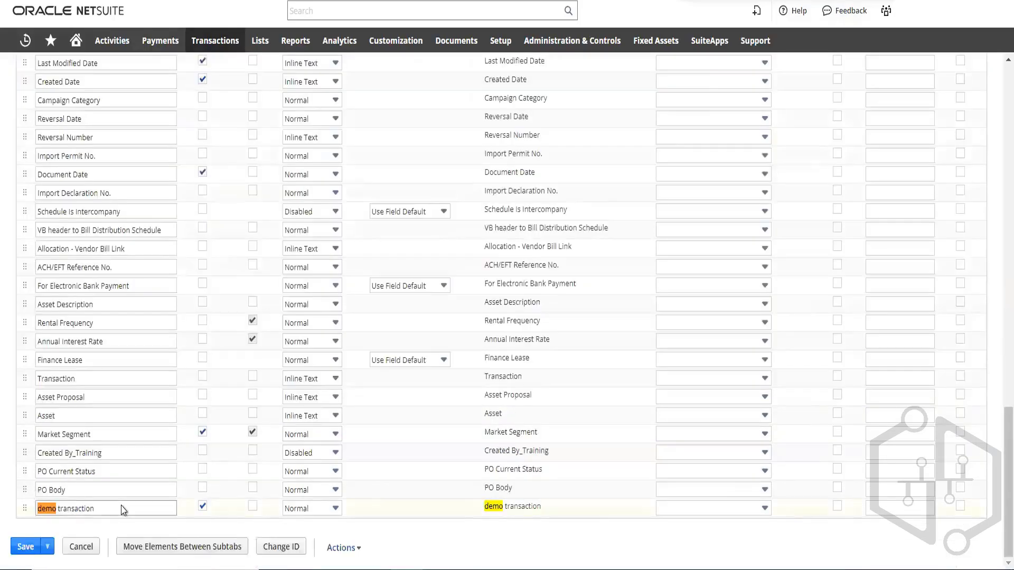
pyautogui.click(741, 509)
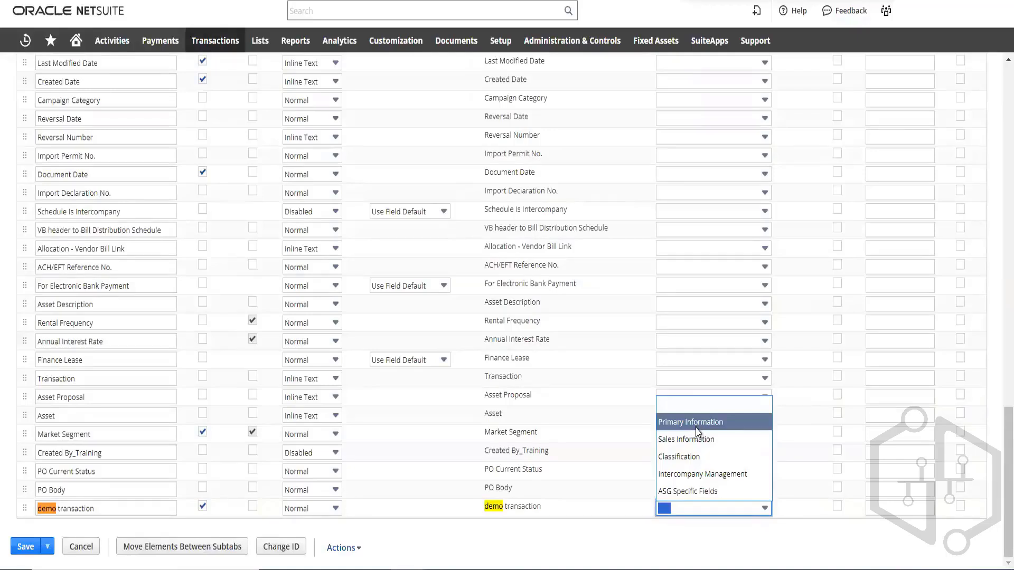
pyautogui.click(696, 427)
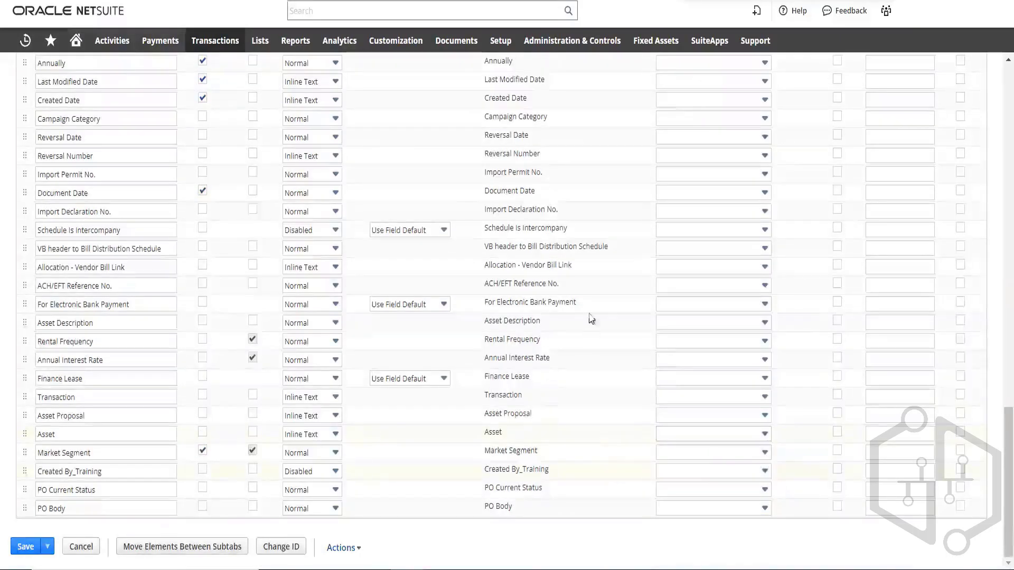
pyautogui.scroll(15, 555, 349)
pyautogui.scroll(5, 496, 417)
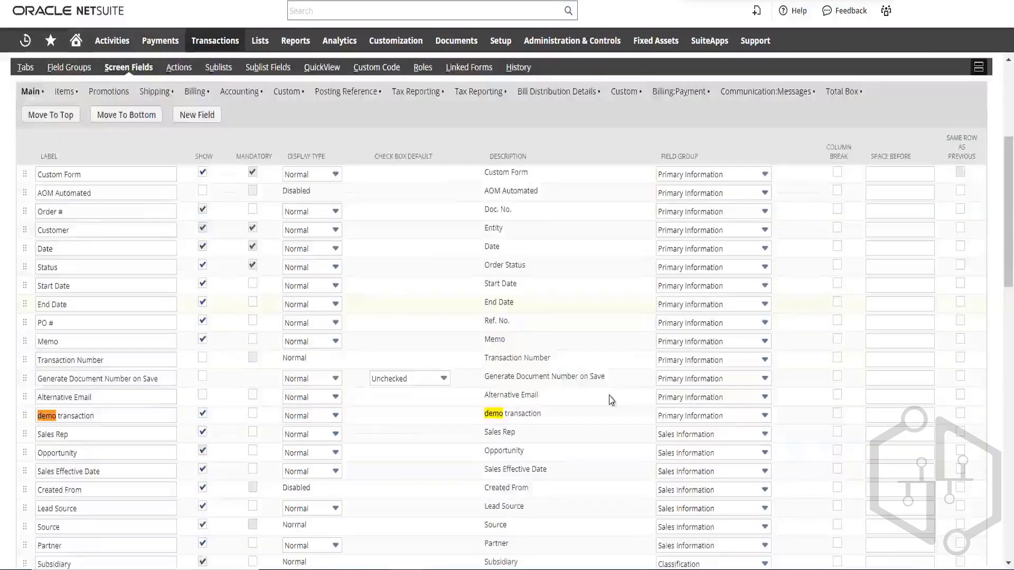
pyautogui.scroll(5, 559, 346)
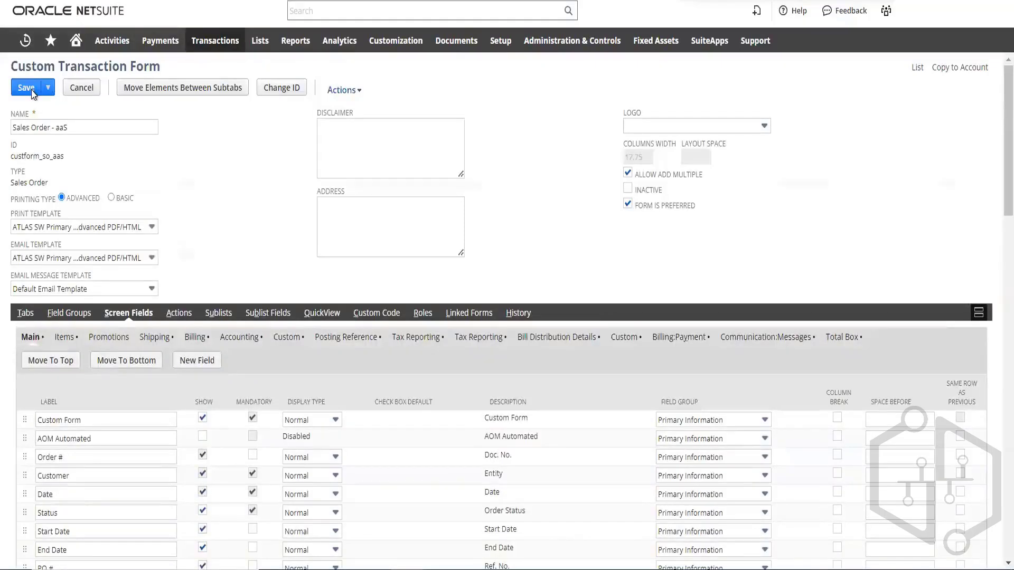
pyautogui.click(26, 88)
pyautogui.click(31, 89)
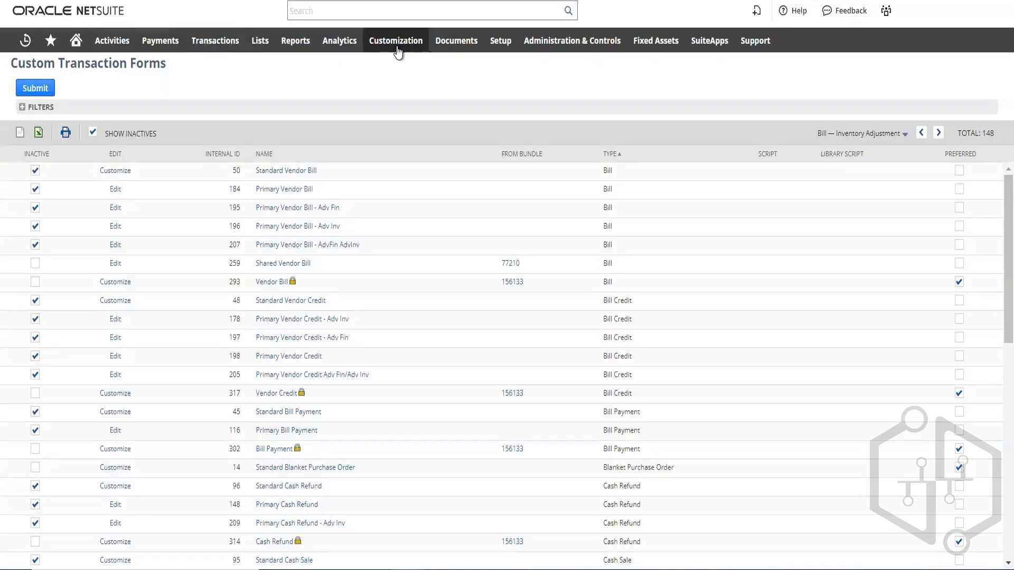
# - Open the customization overview and look through the custom record and field types available under Lists, Records, & Fields
pyautogui.click(397, 49)
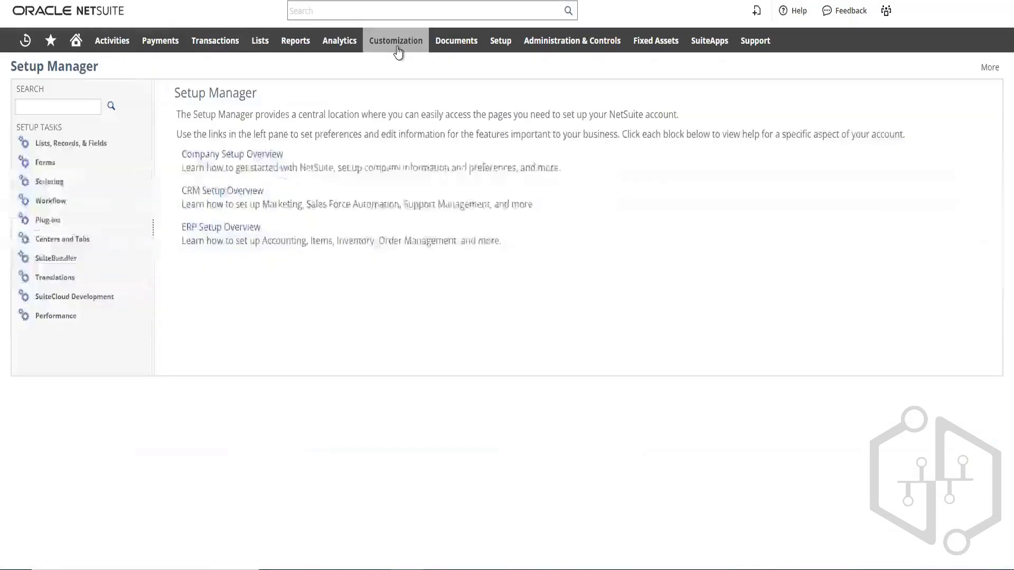
pyautogui.moveTo(396, 47)
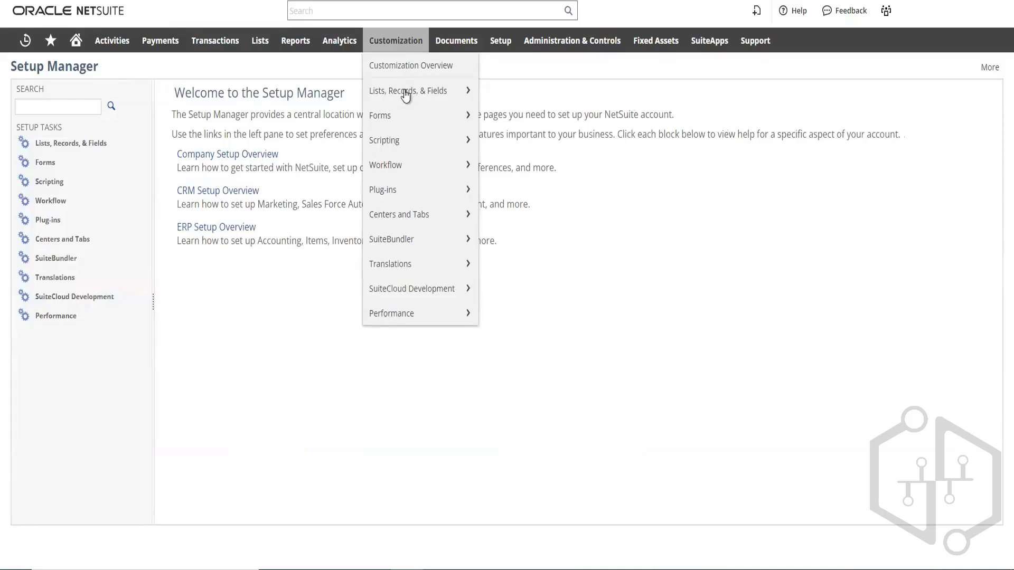
pyautogui.click(406, 94)
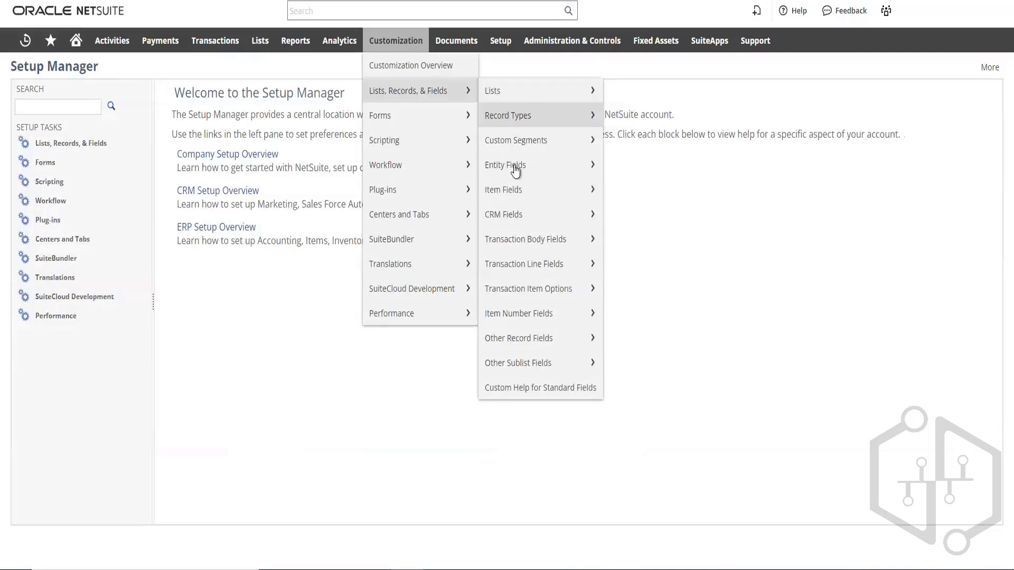
pyautogui.moveTo(518, 204)
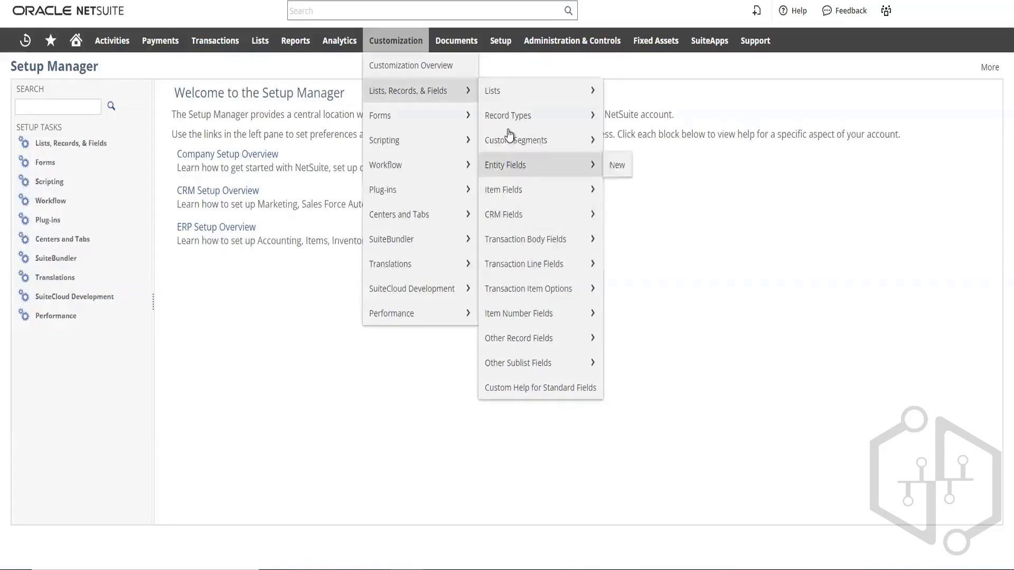
pyautogui.moveTo(509, 130)
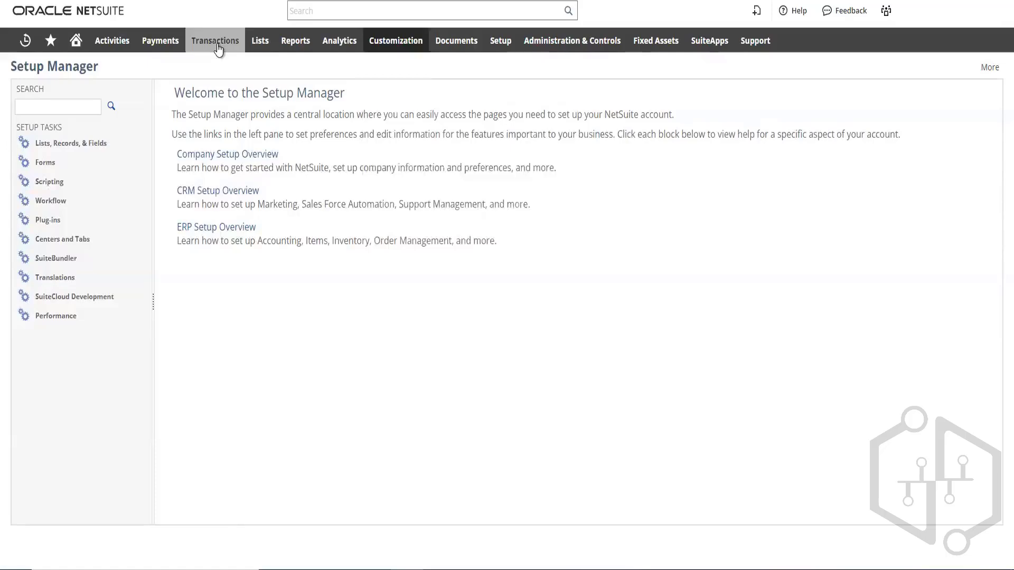
# - Open a new sales order to check the demo transaction field's placement and view the order's customization options
pyautogui.click(219, 49)
pyautogui.moveTo(219, 46)
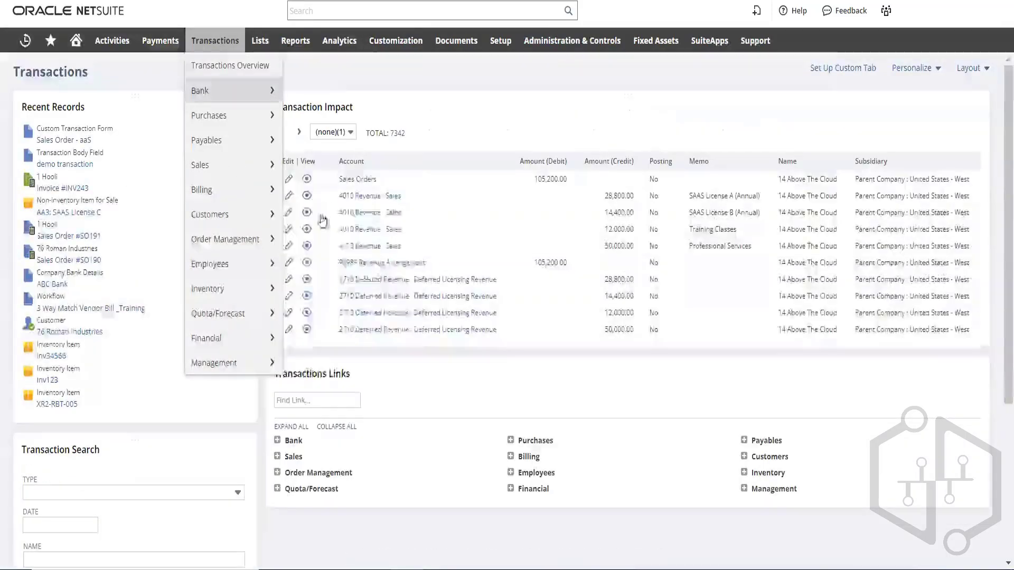
pyautogui.moveTo(232, 165)
pyautogui.moveTo(341, 221)
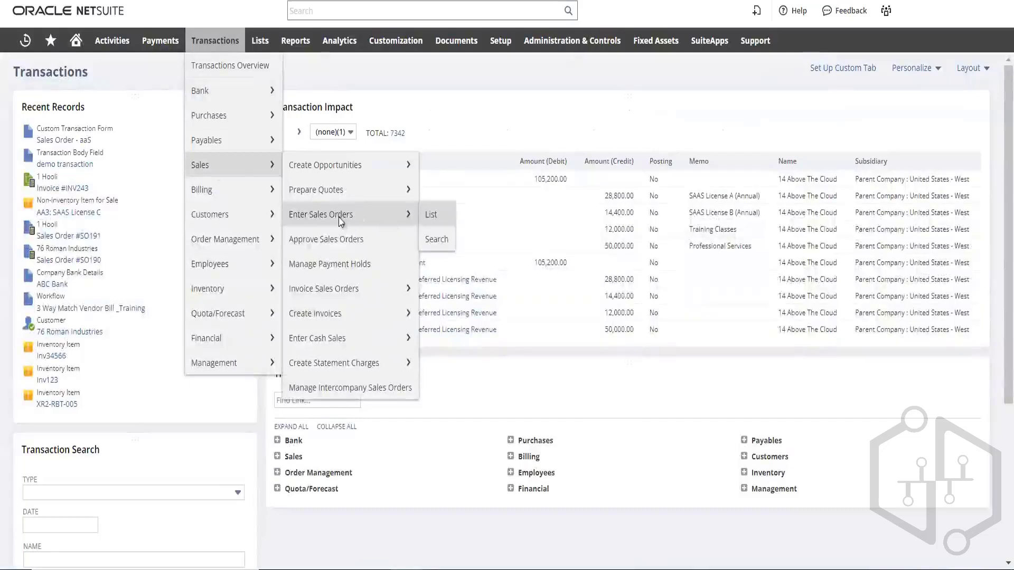
pyautogui.click(309, 224)
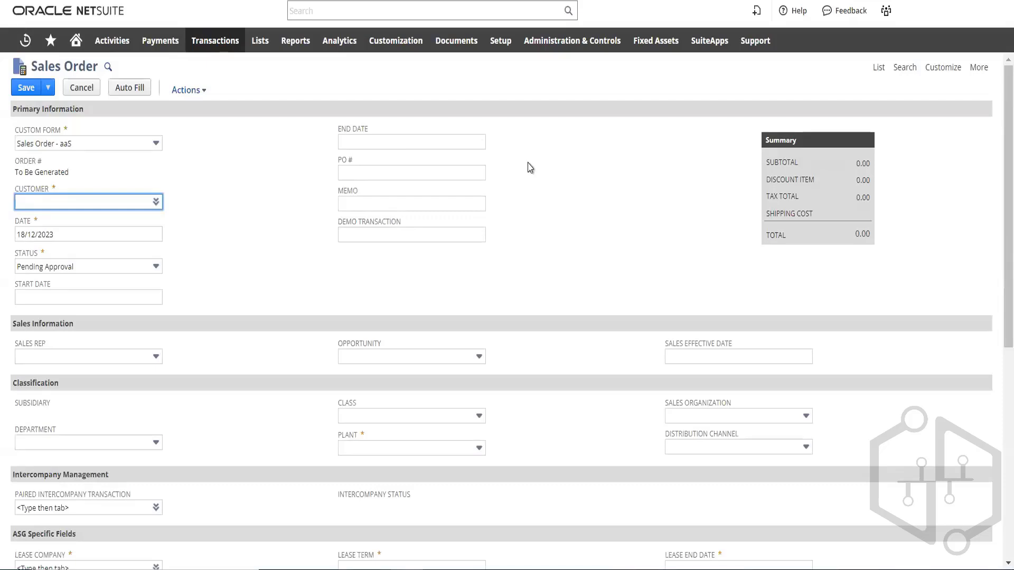
pyautogui.click(954, 70)
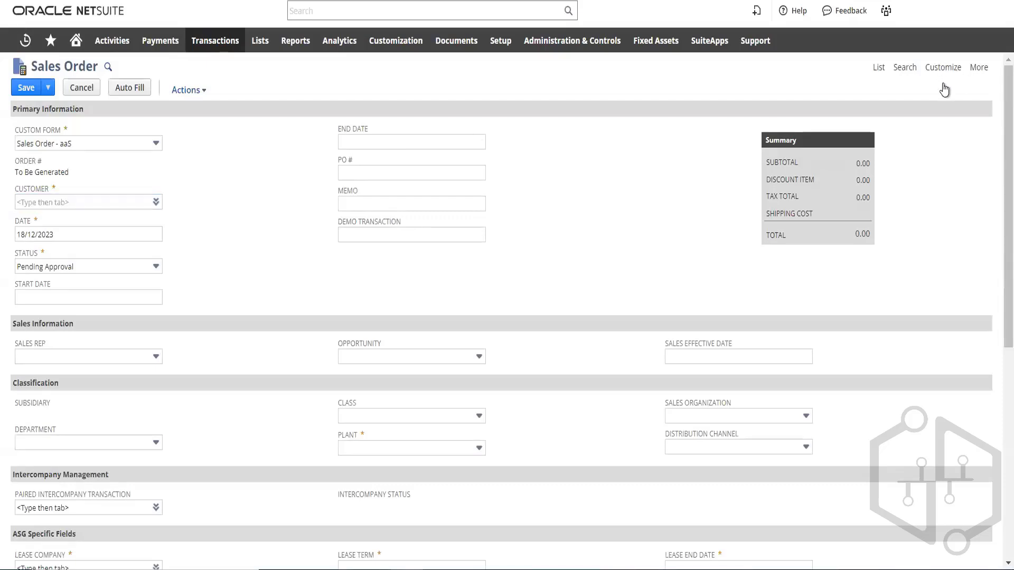
pyautogui.moveTo(945, 74)
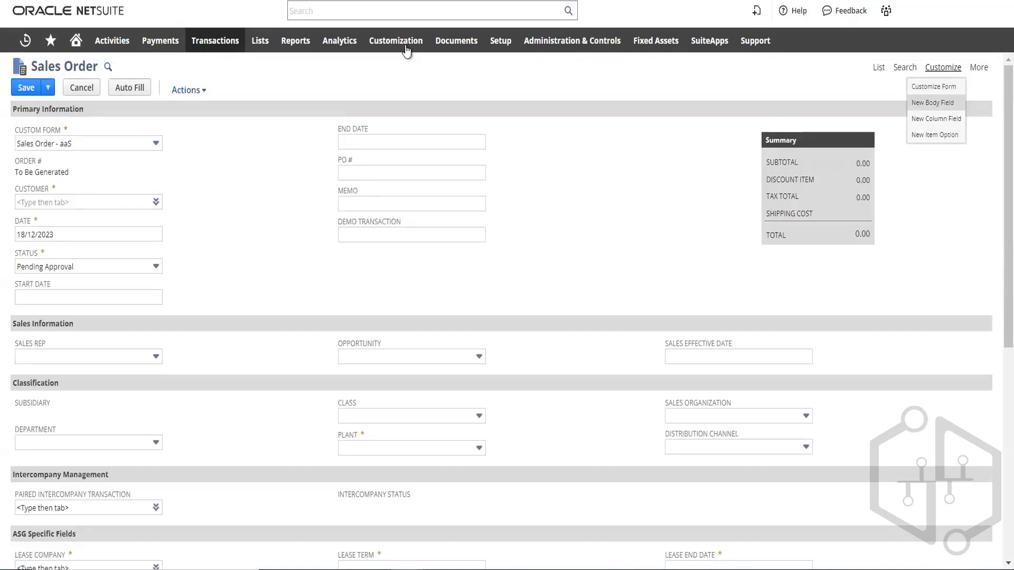
# - Start a new custom record type, leaving the unsaved sales order
pyautogui.moveTo(406, 49)
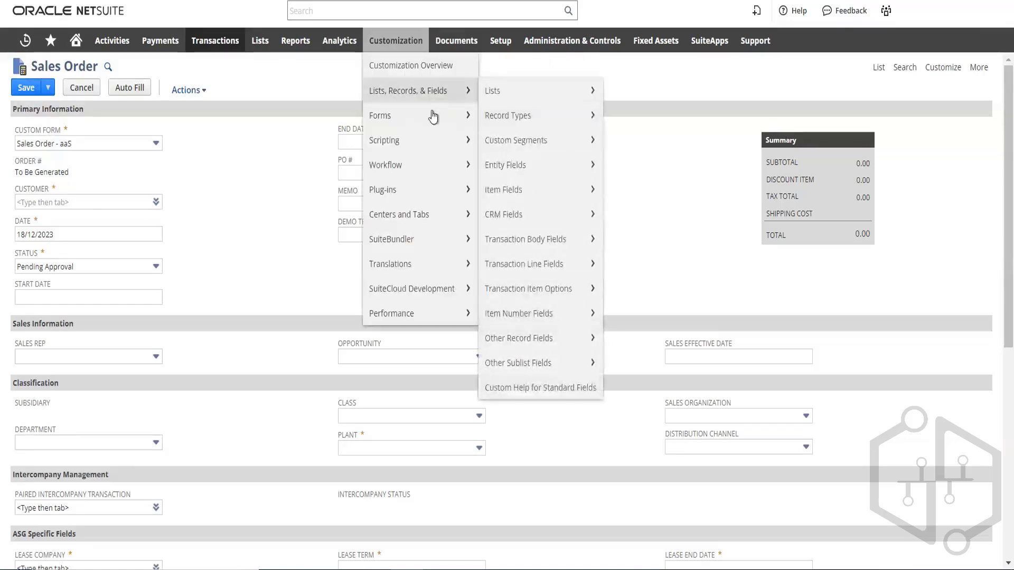
pyautogui.moveTo(425, 94)
pyautogui.moveTo(553, 125)
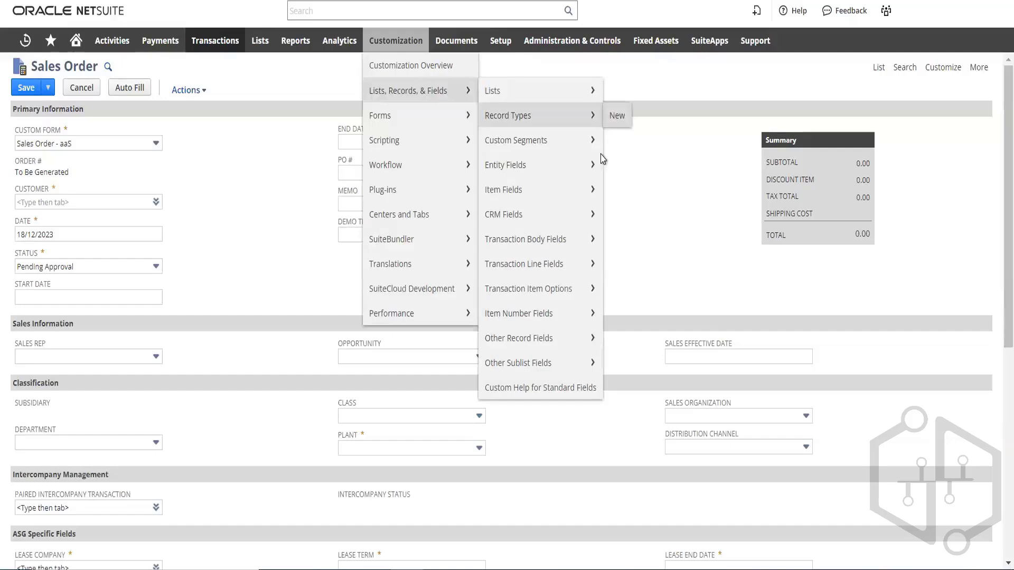
pyautogui.click(617, 115)
pyautogui.click(567, 75)
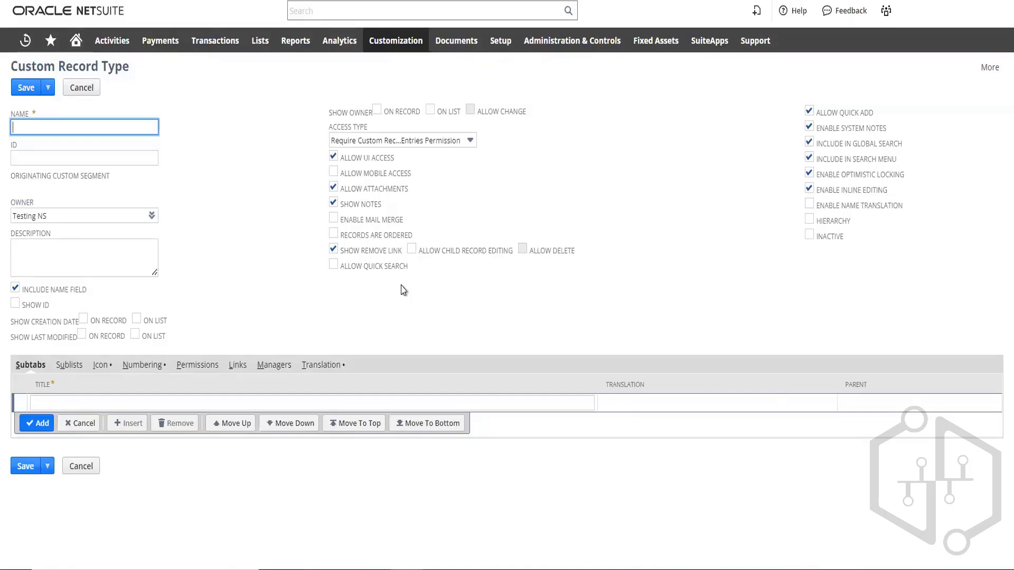
# - Review the blank custom record type form and open its Name field for entry
pyautogui.click(656, 242)
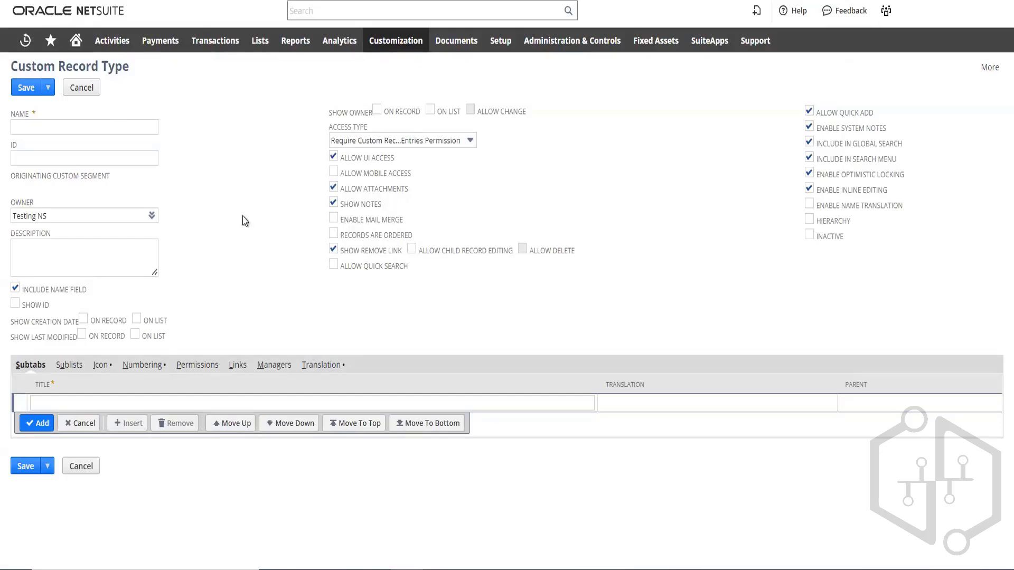
pyautogui.click(104, 126)
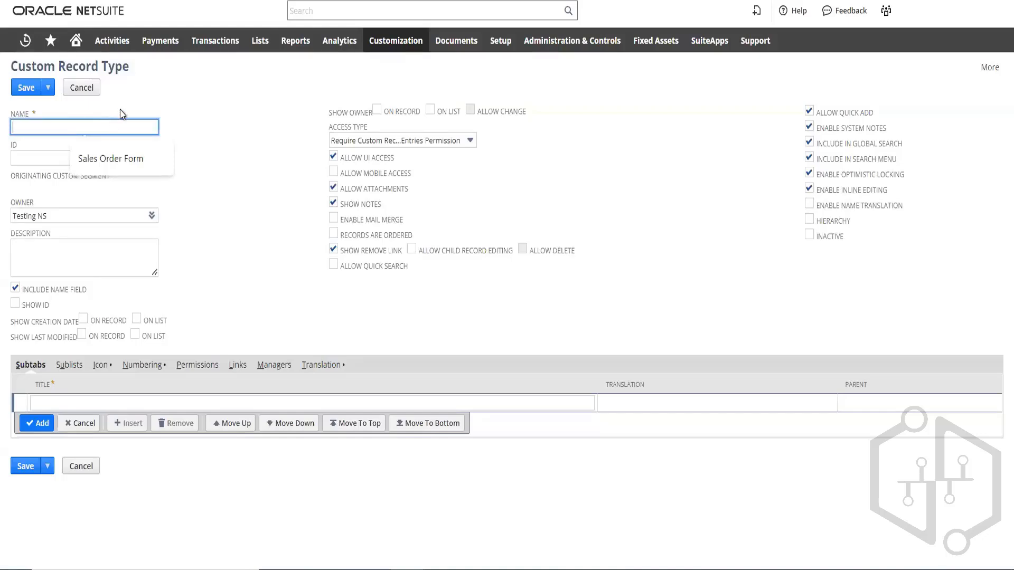
pyautogui.moveTo(933, 25)
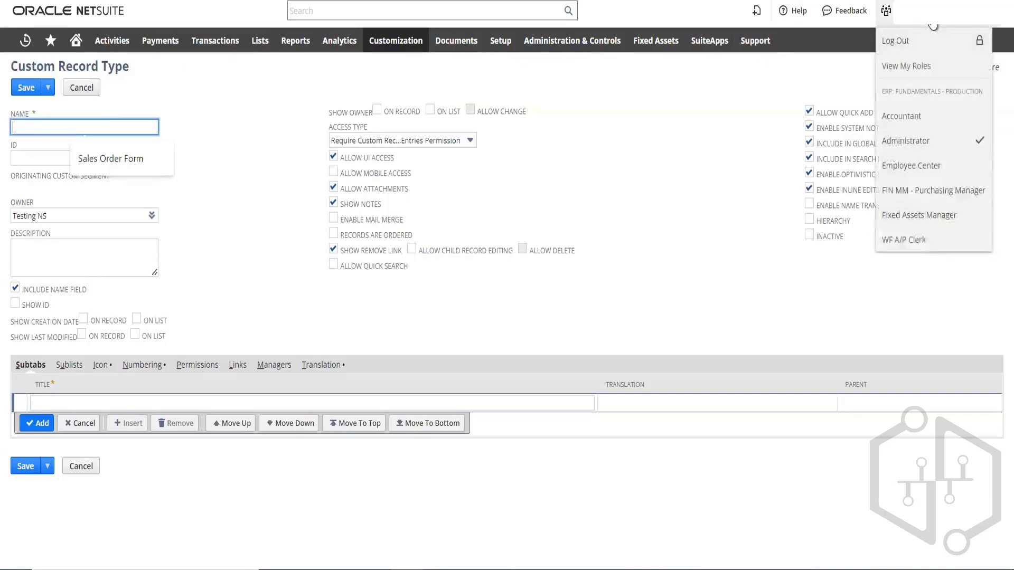
pyautogui.click(222, 115)
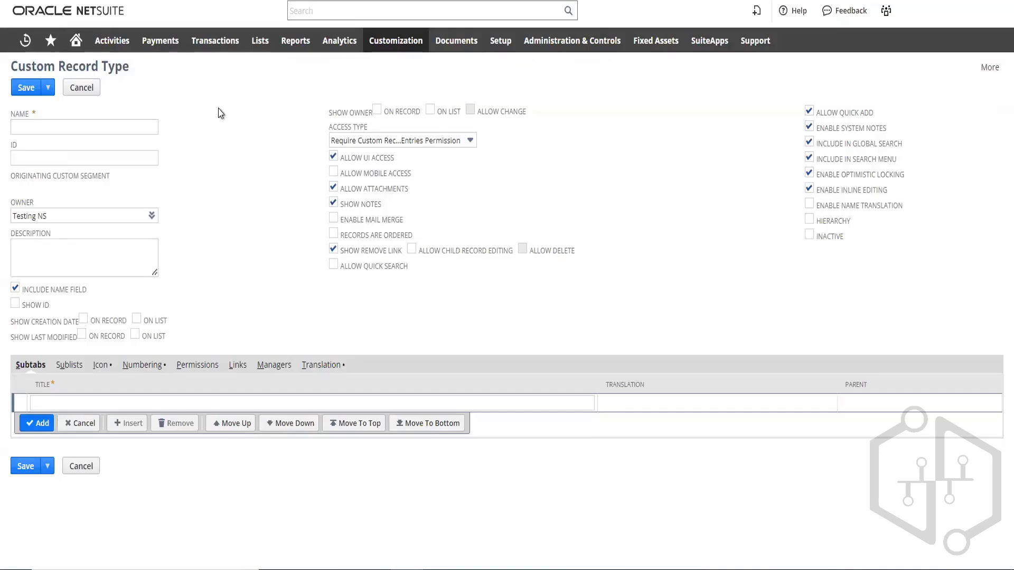
pyautogui.click(137, 126)
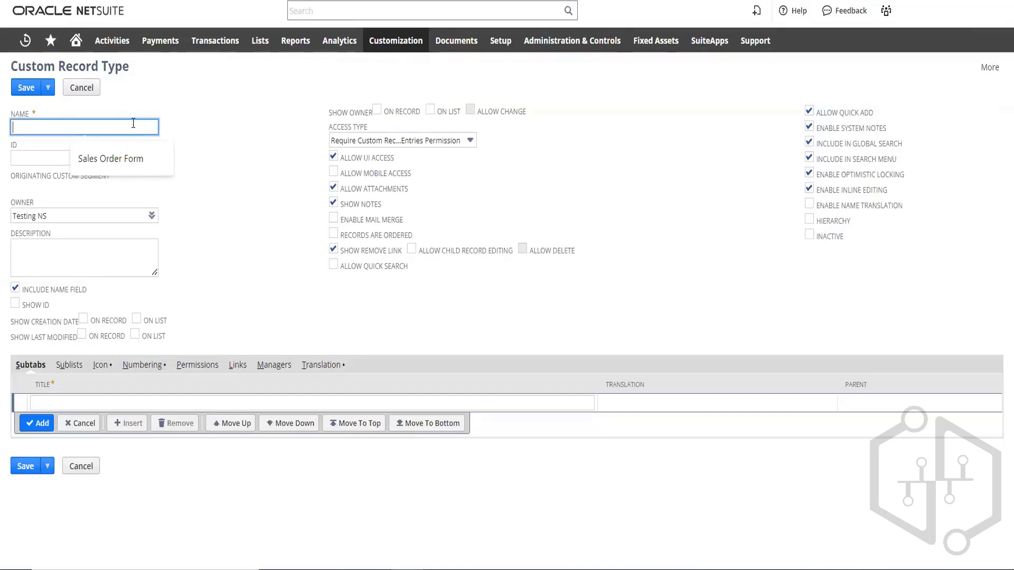
# - Name the custom record type "stationary" and set its ID to "_stationary"
pyautogui.write('st')
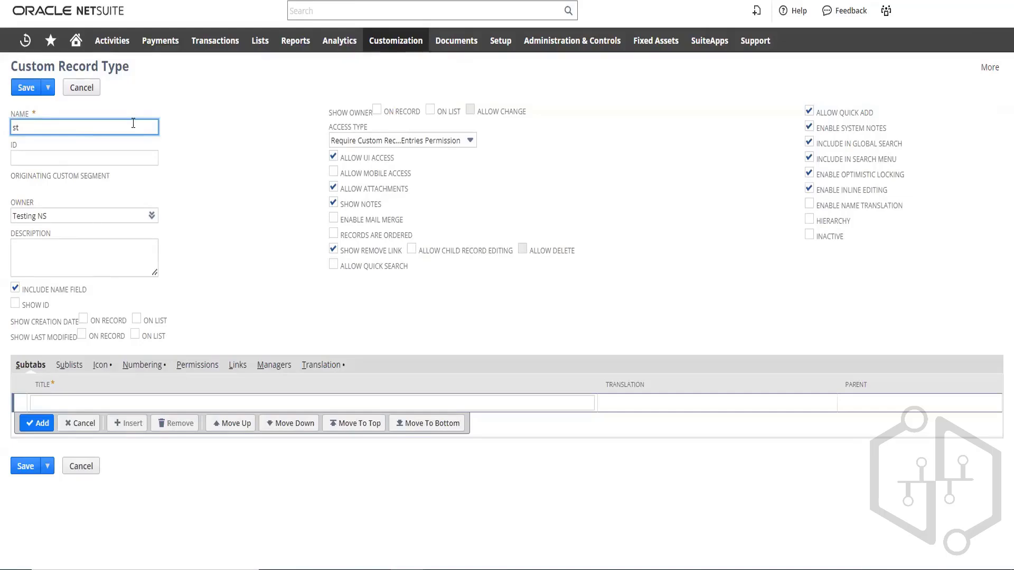
pyautogui.write('ationary')
pyautogui.press('Tab')
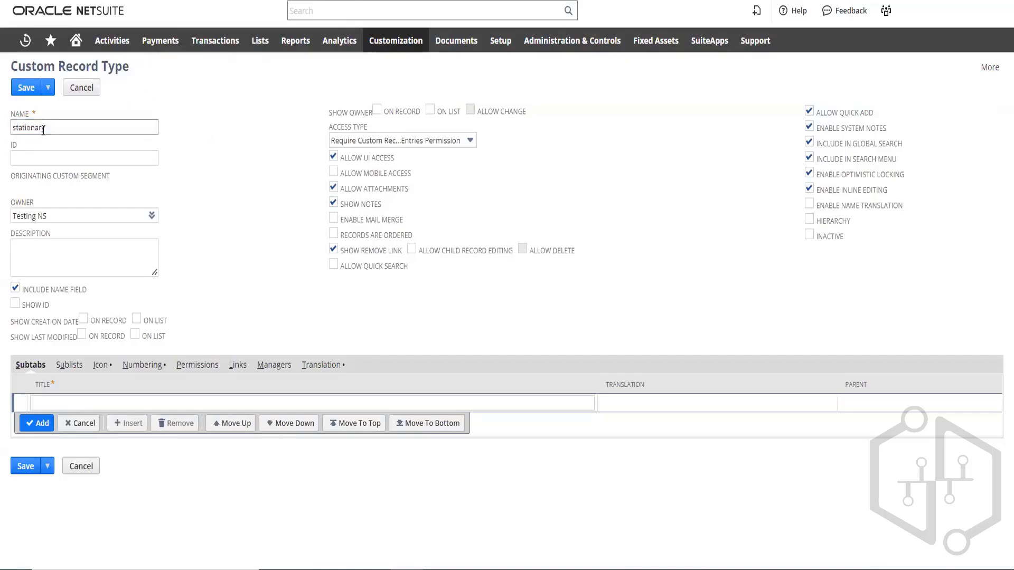
pyautogui.moveTo(48, 127); pyautogui.dragTo(12, 127)
pyautogui.hotkey('ctrl', 'c')
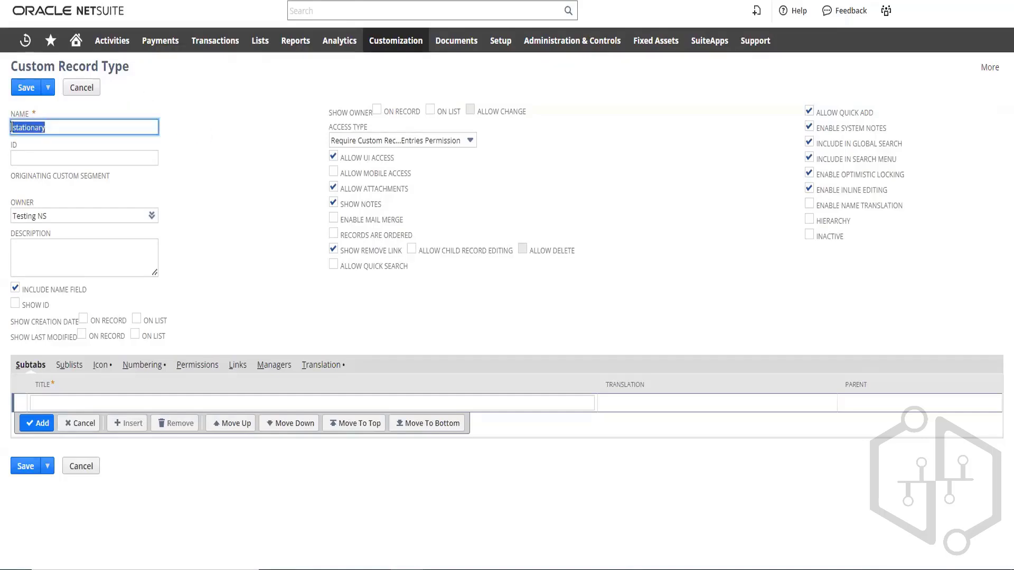
pyautogui.click(62, 158)
pyautogui.hotkey('ctrl', 'v')
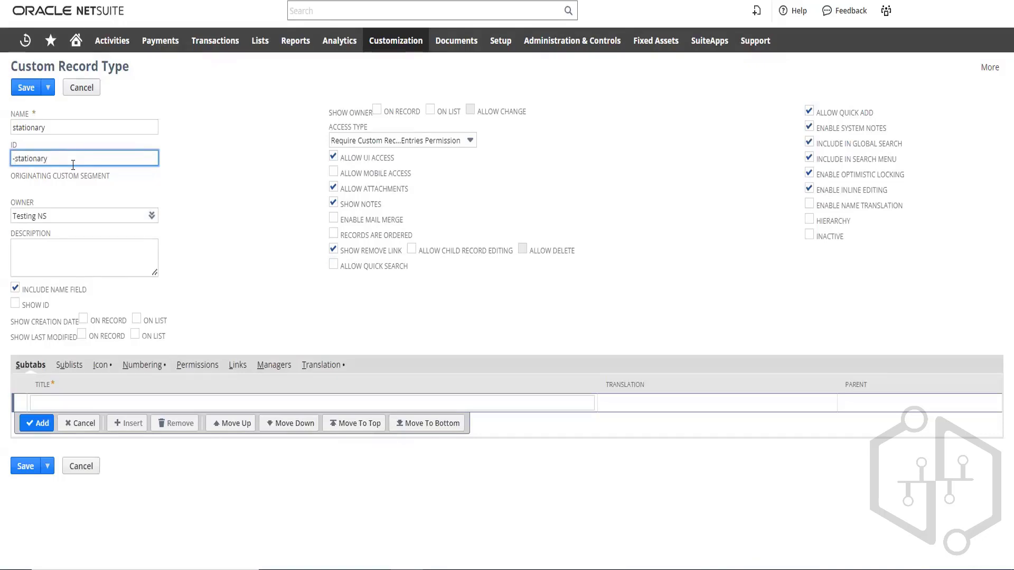
pyautogui.write('_')
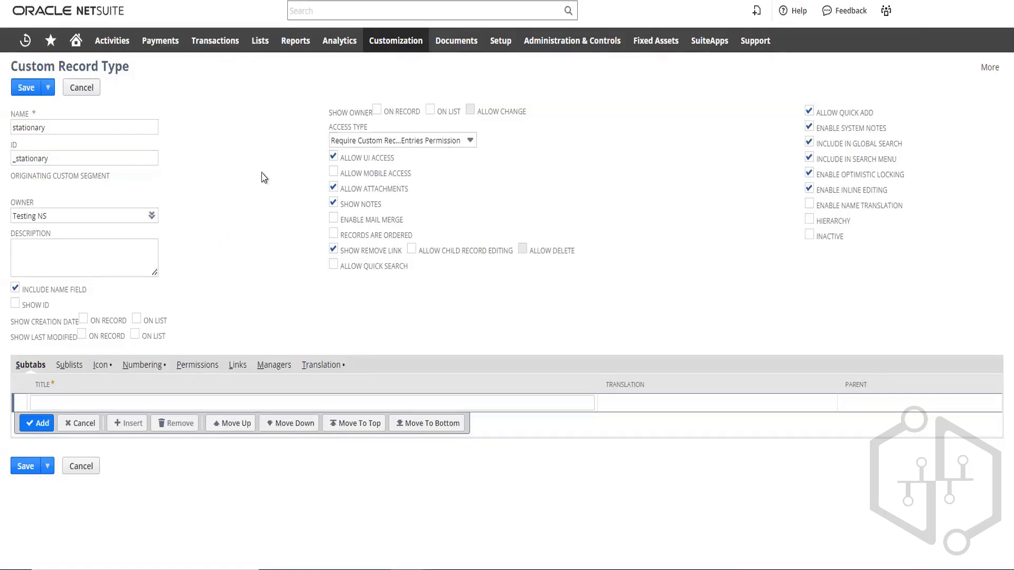
# - Enter "for demo purpose" as the record type's description and save the record type
pyautogui.click(88, 250)
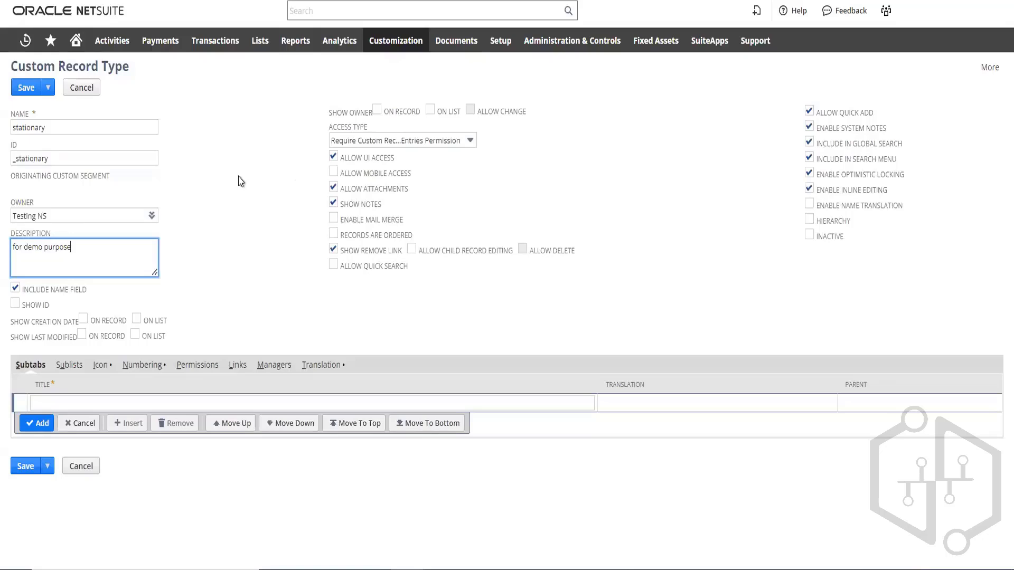
pyautogui.click(45, 90)
pyautogui.click(29, 90)
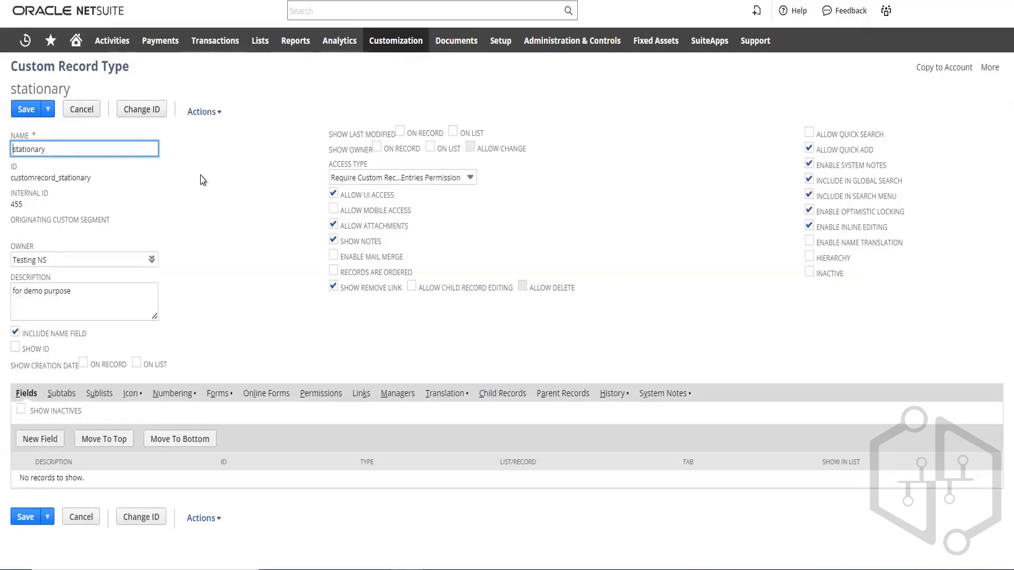
# - Start a new field on the stationary record type and label it "demo item"
pyautogui.click(44, 441)
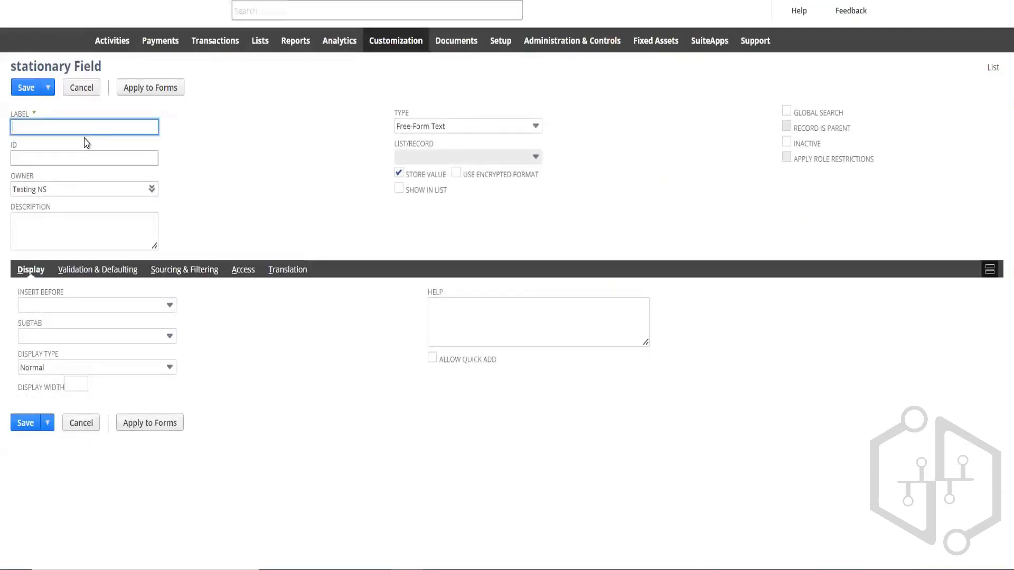
pyautogui.click(85, 128)
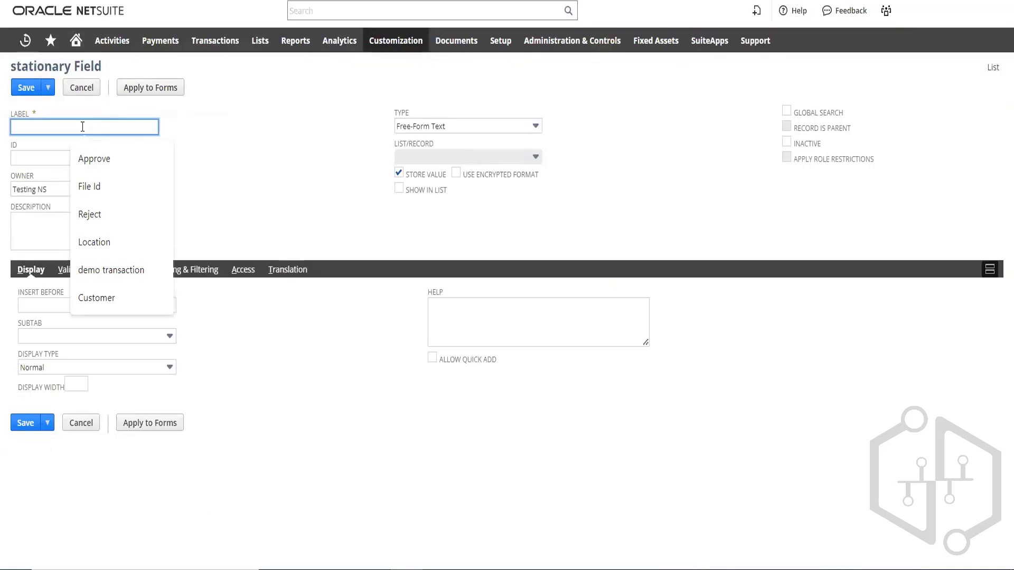
pyautogui.write('de')
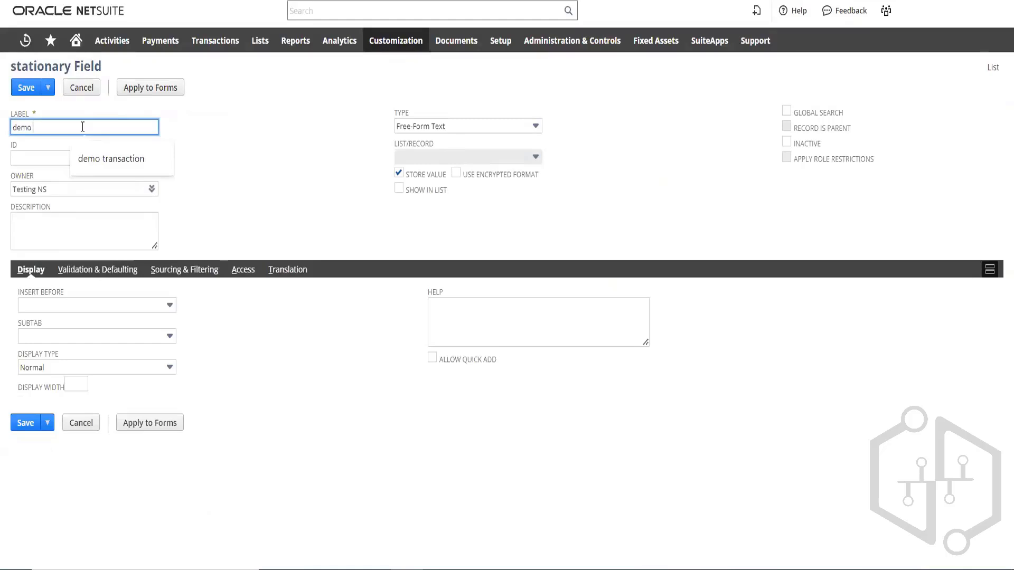
pyautogui.write('mo item')
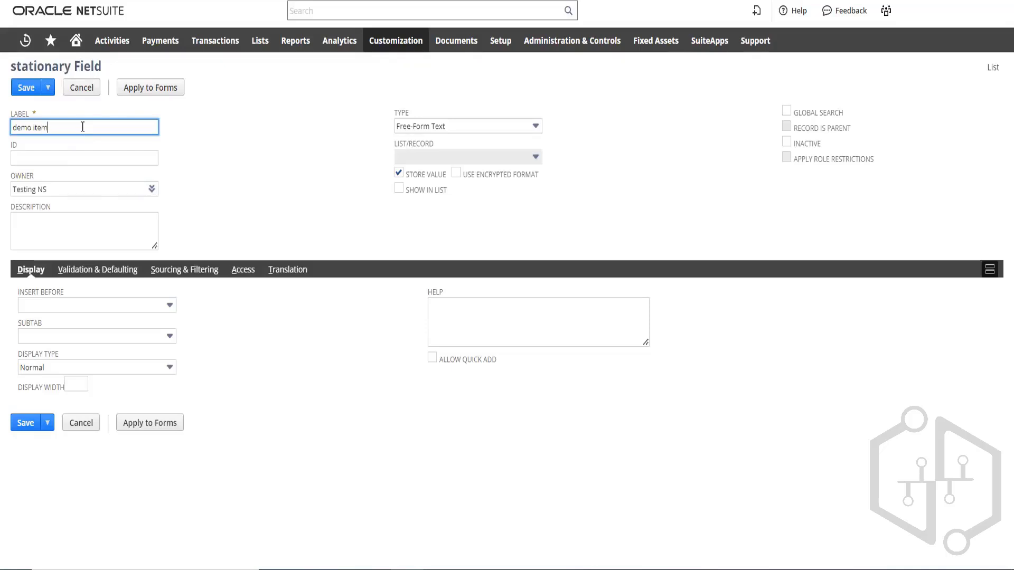
pyautogui.click(228, 160)
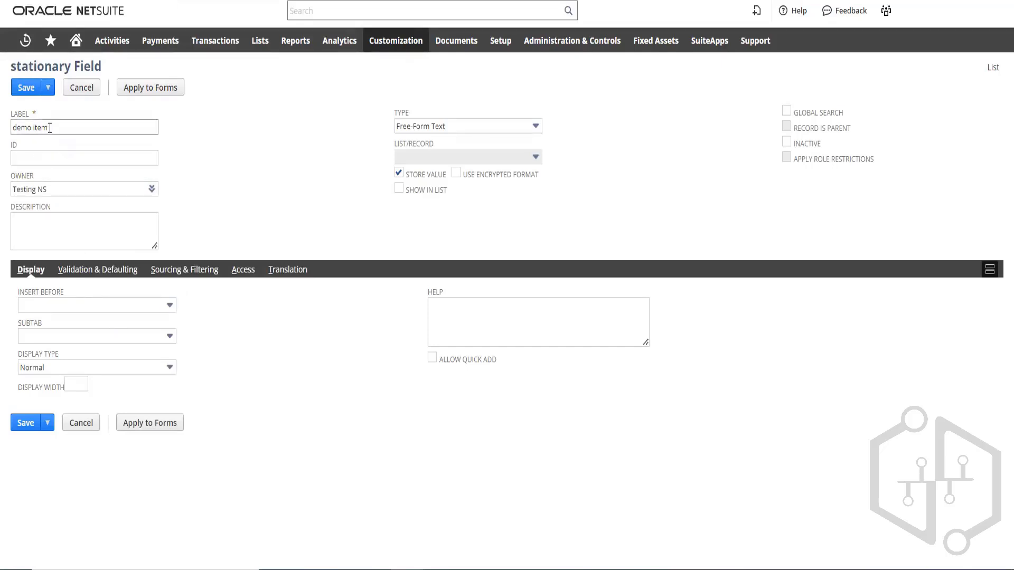
# - Set the demo item field's ID to "_demo_item" and save the field
pyautogui.moveTo(50, 128); pyautogui.dragTo(13, 128)
pyautogui.hotkey('ctrl', 'c')
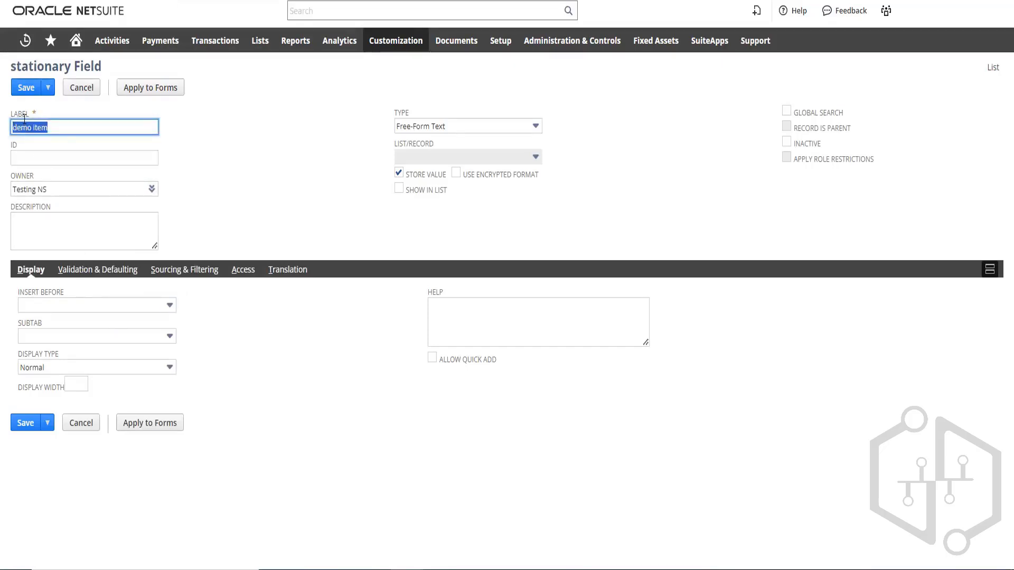
pyautogui.click(52, 158)
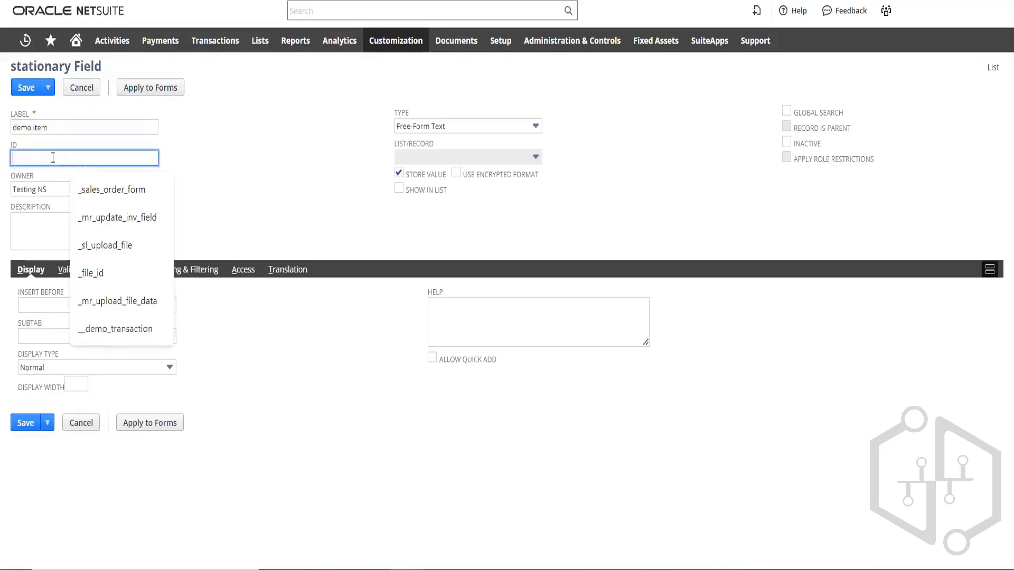
pyautogui.hotkey('ctrl', 'v')
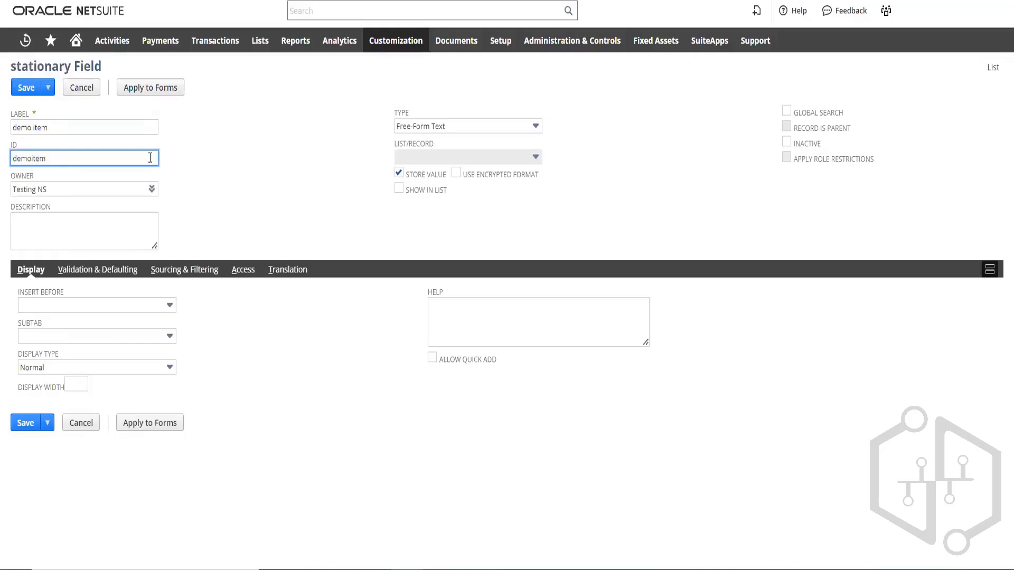
pyautogui.click(13, 159)
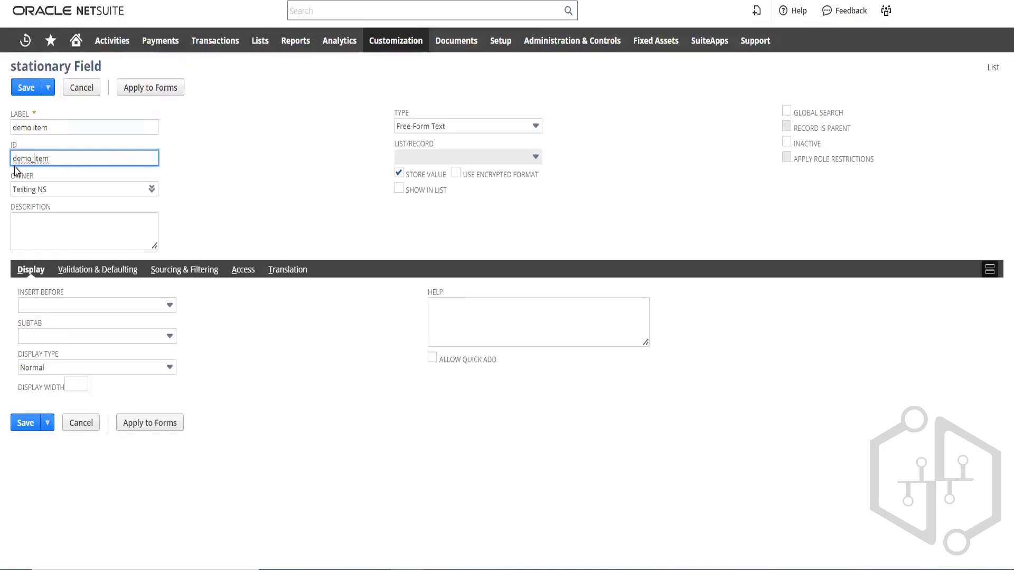
pyautogui.write('_')
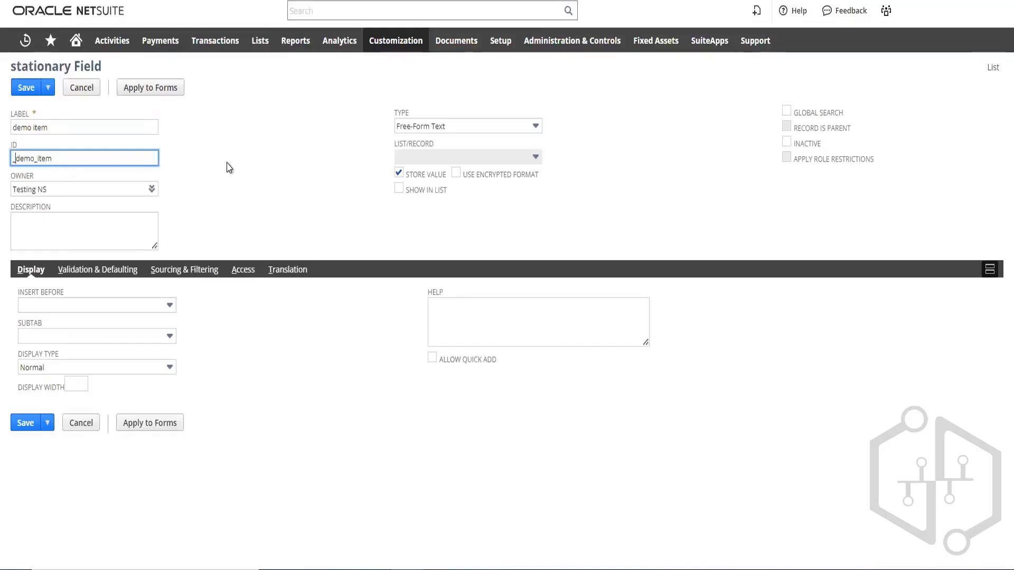
pyautogui.click(172, 127)
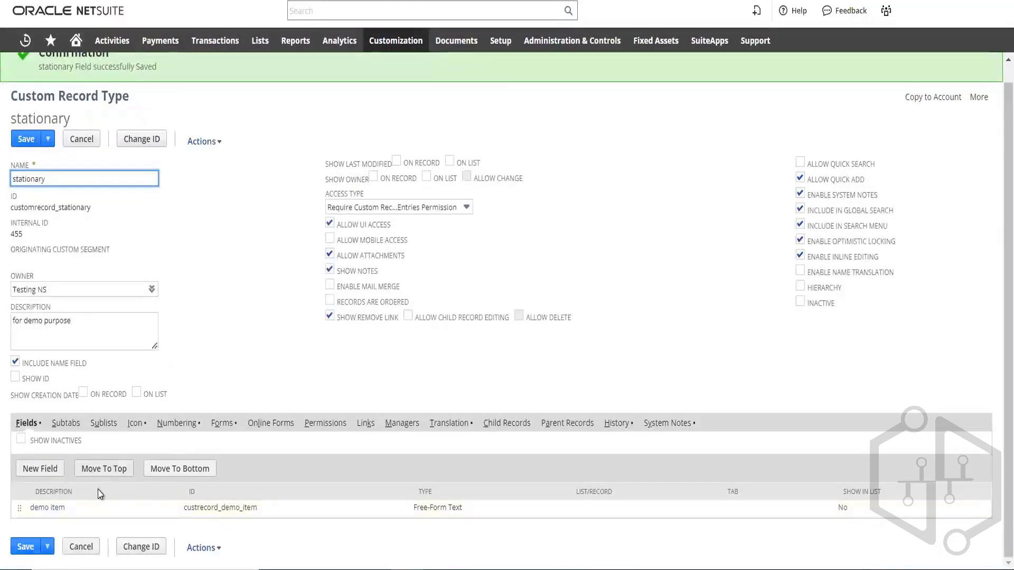
# - Add a second field labelled "demofield" to the stationary record type and save it
pyautogui.click(59, 460)
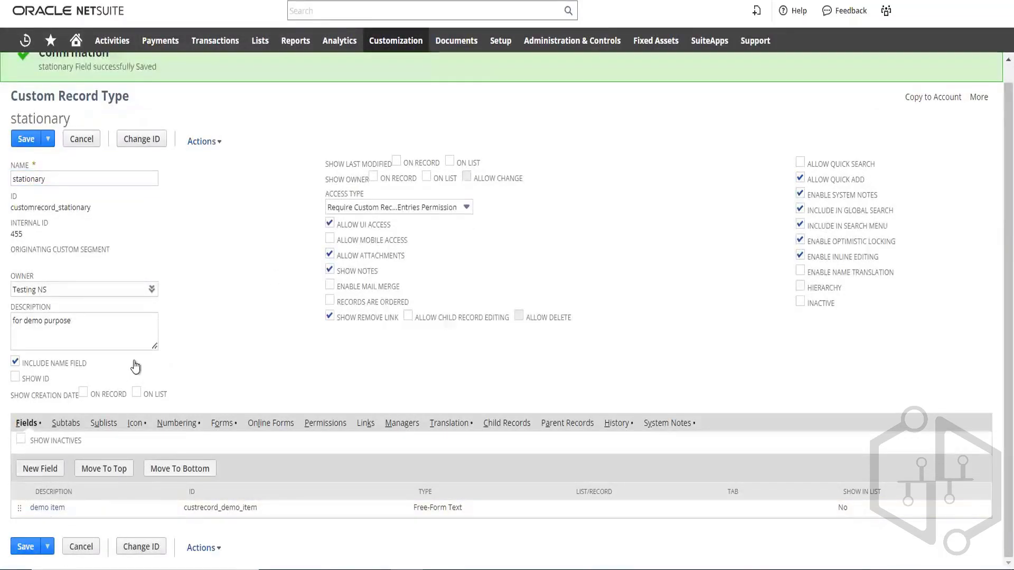
pyautogui.click(64, 125)
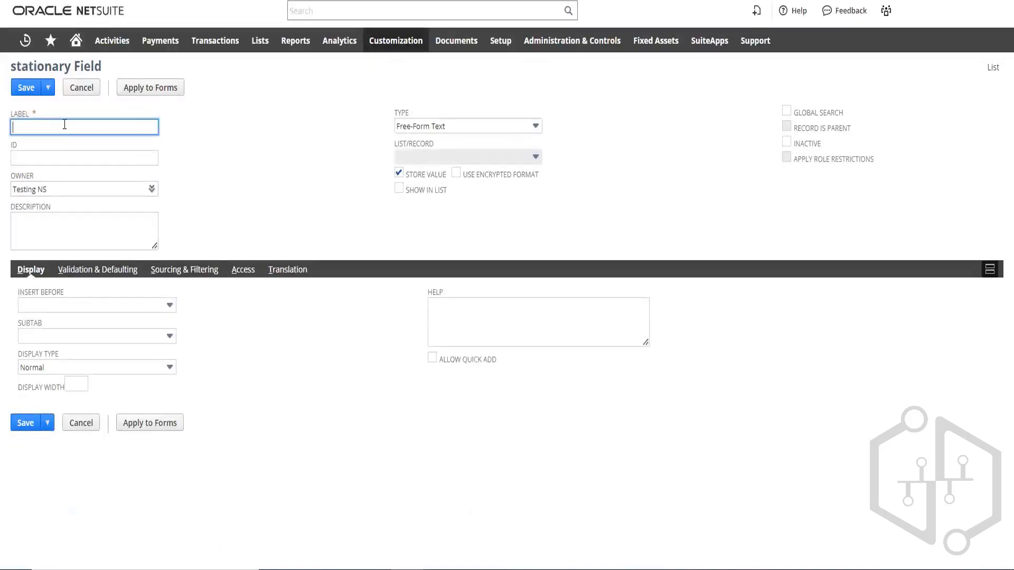
pyautogui.write('demo ')
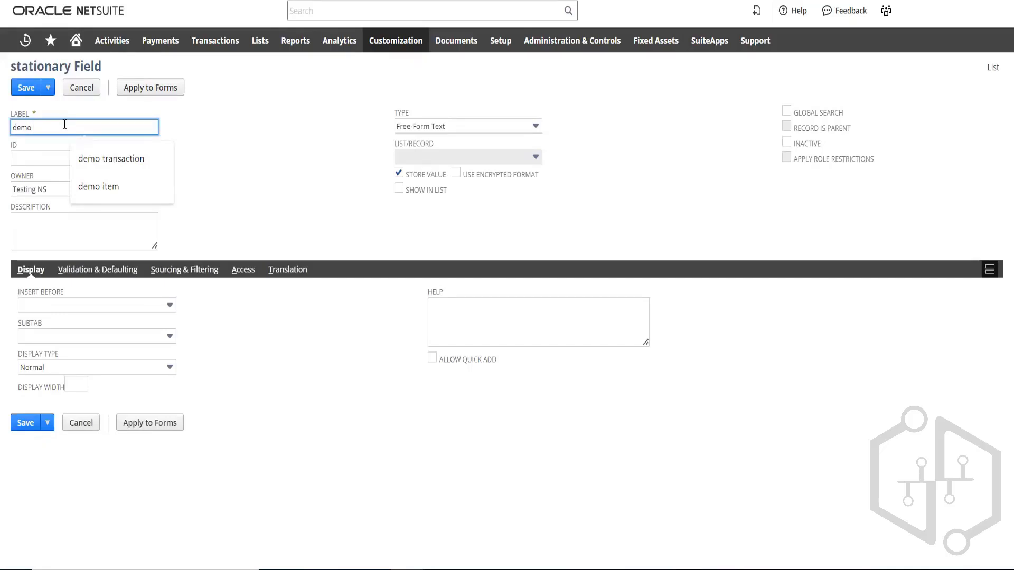
pyautogui.write('field')
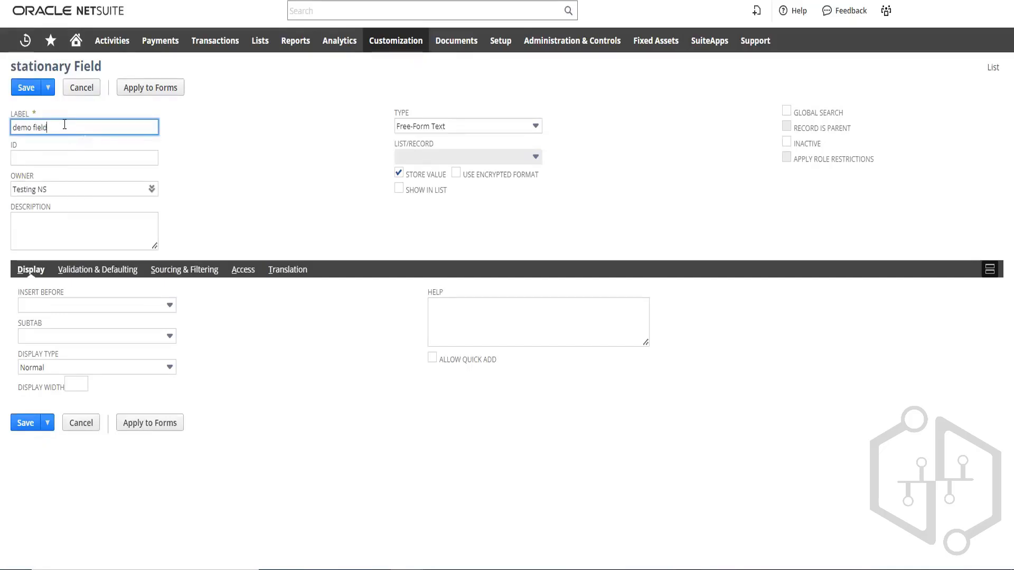
pyautogui.click(33, 126)
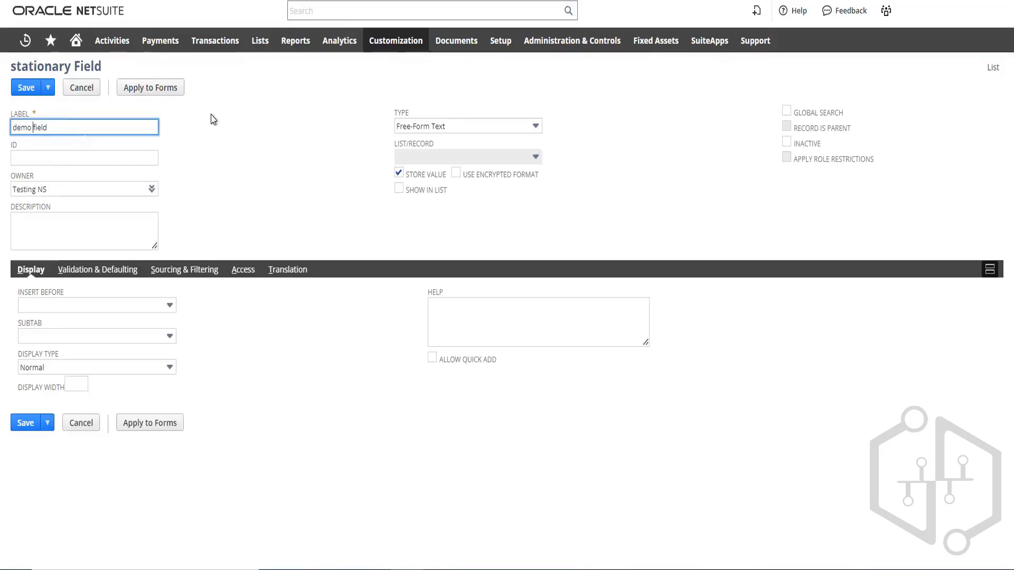
pyautogui.press('BackSpace')
pyautogui.click(258, 16)
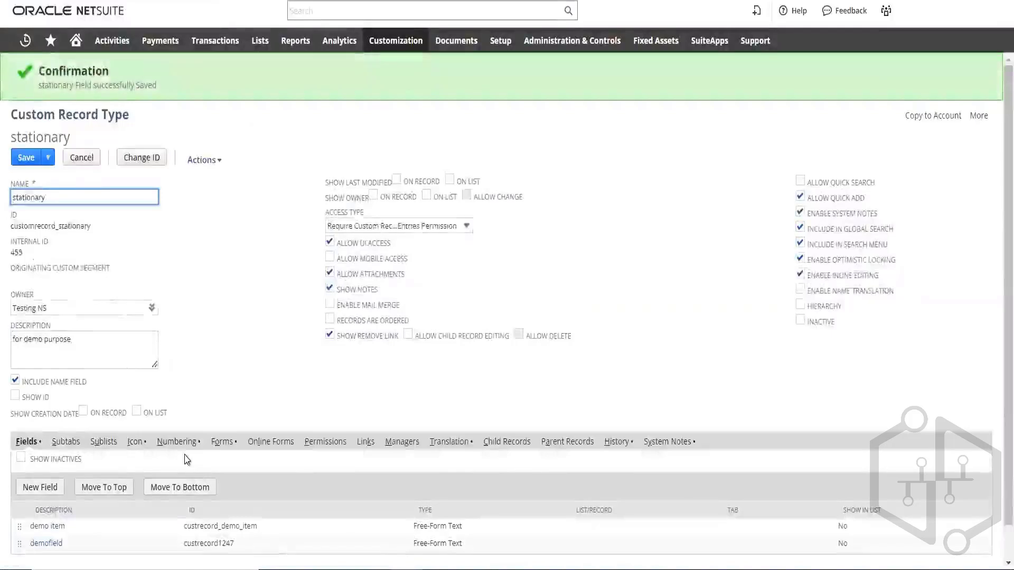
# - Change the demofield field's type to Check Box, accept the type change and save the field
pyautogui.scroll(-2, 185, 460)
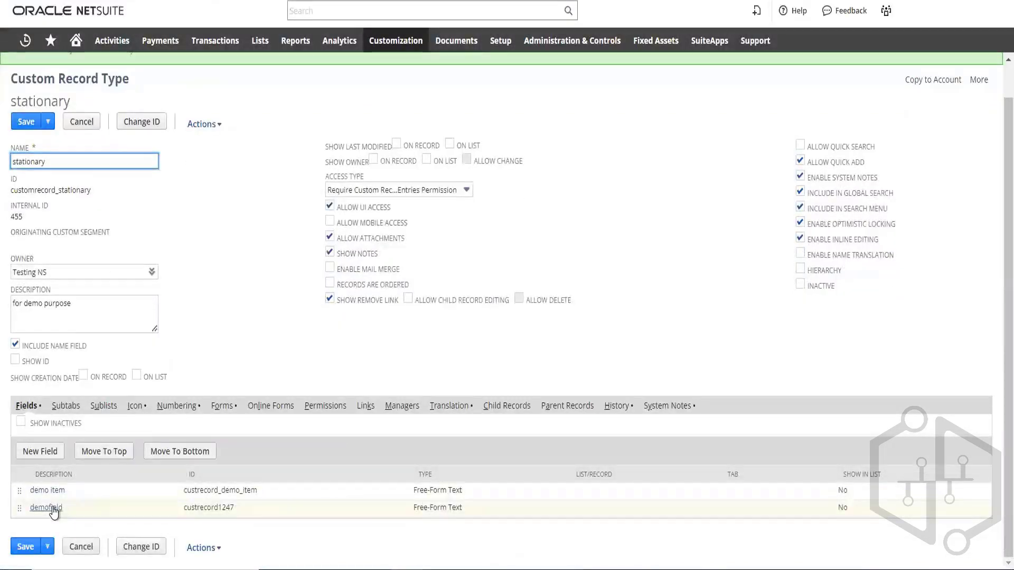
pyautogui.click(52, 509)
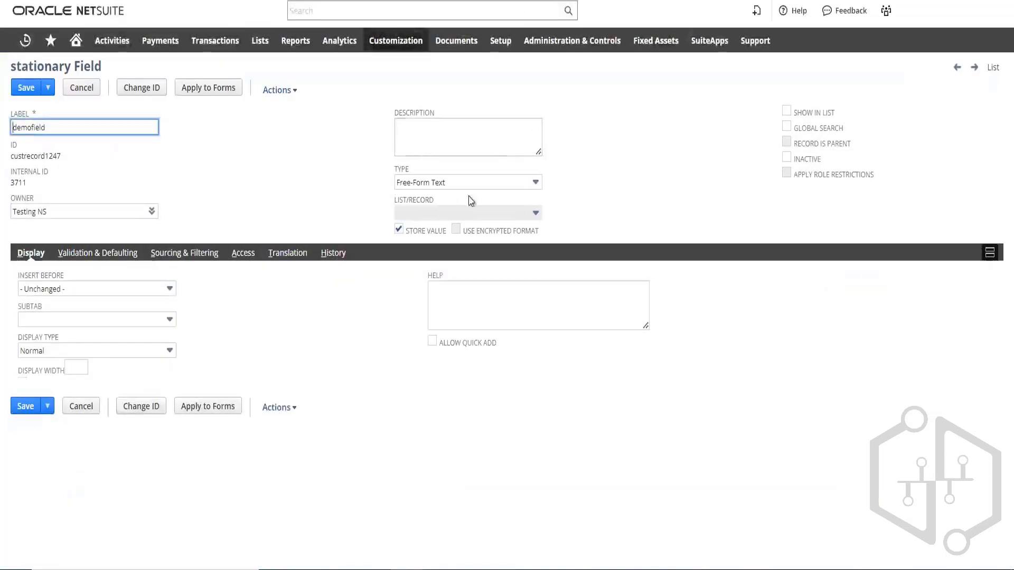
pyautogui.click(477, 182)
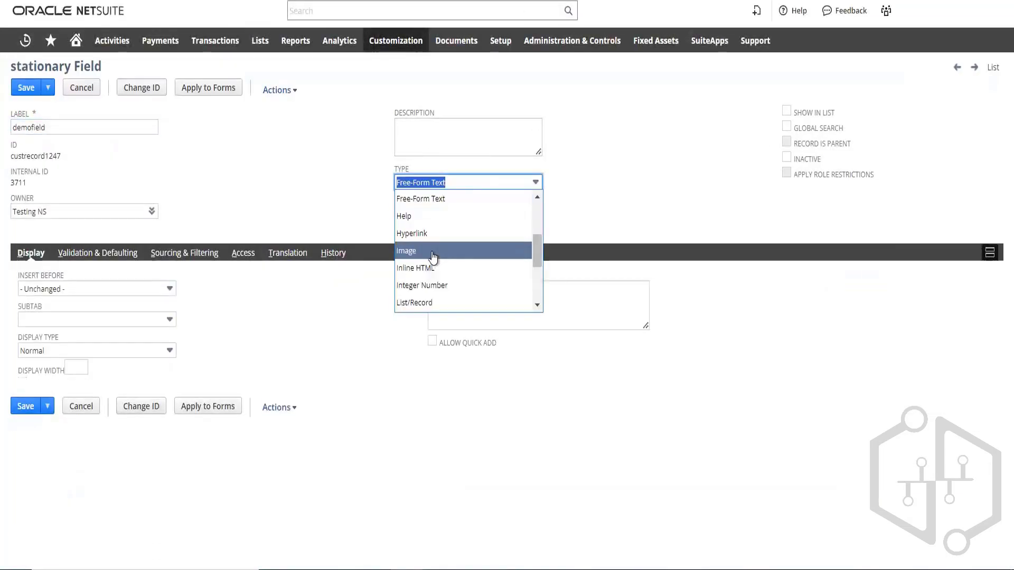
pyautogui.scroll(-3, 432, 252)
pyautogui.scroll(5, 434, 253)
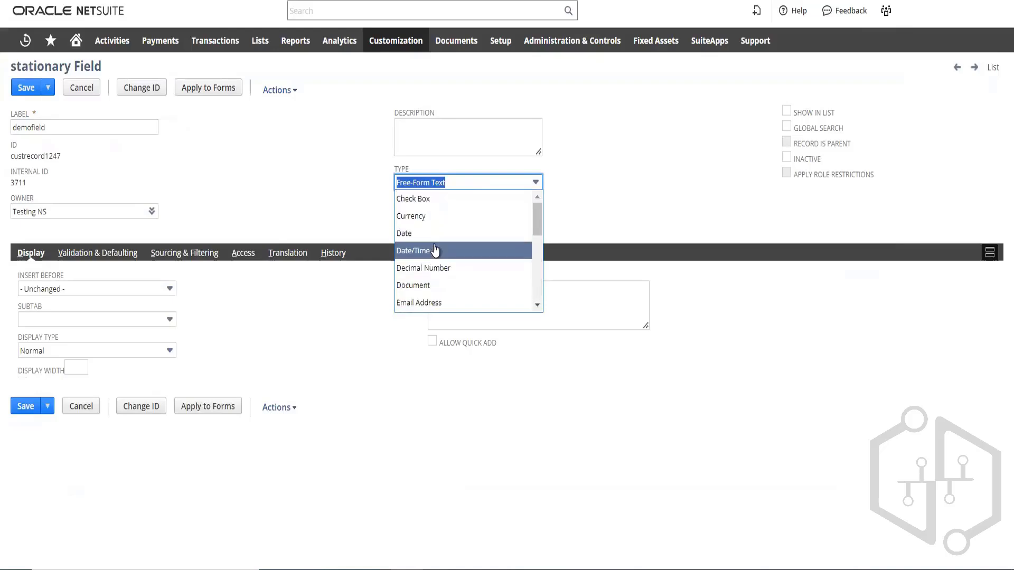
pyautogui.click(428, 199)
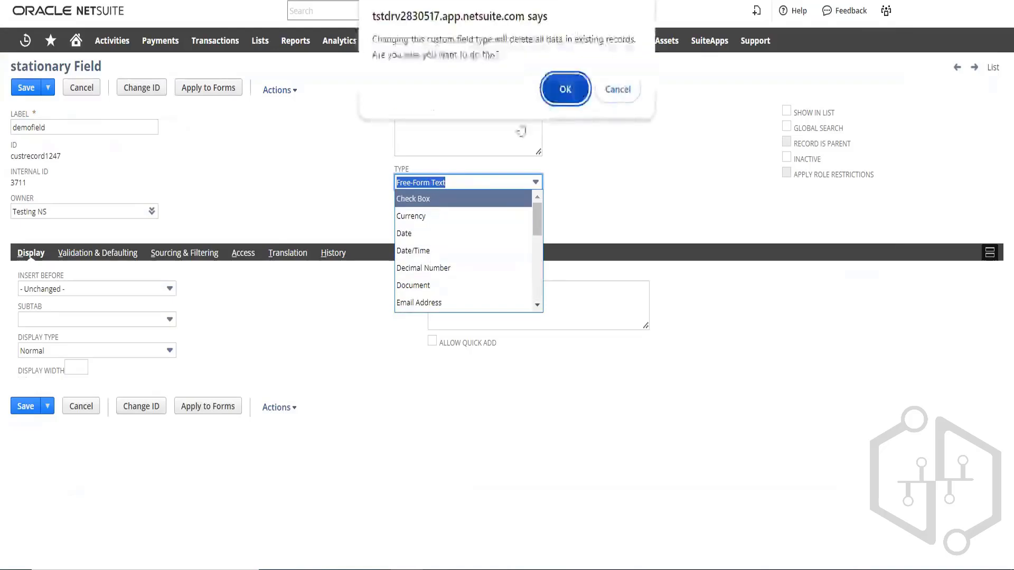
pyautogui.click(563, 93)
pyautogui.click(21, 86)
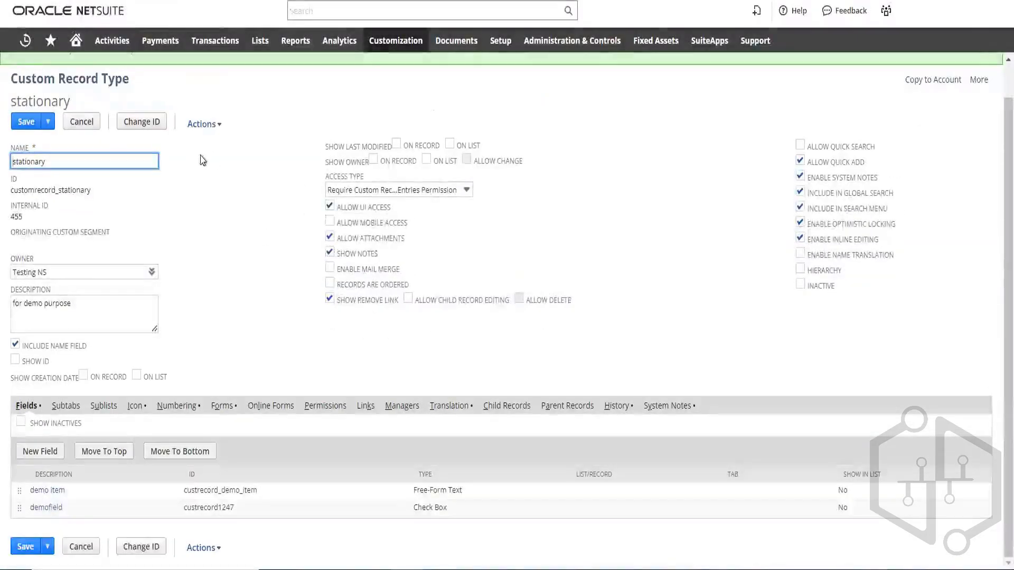
# - Open the stationary record list from the custom record types and start a new stationary record
pyautogui.click(393, 44)
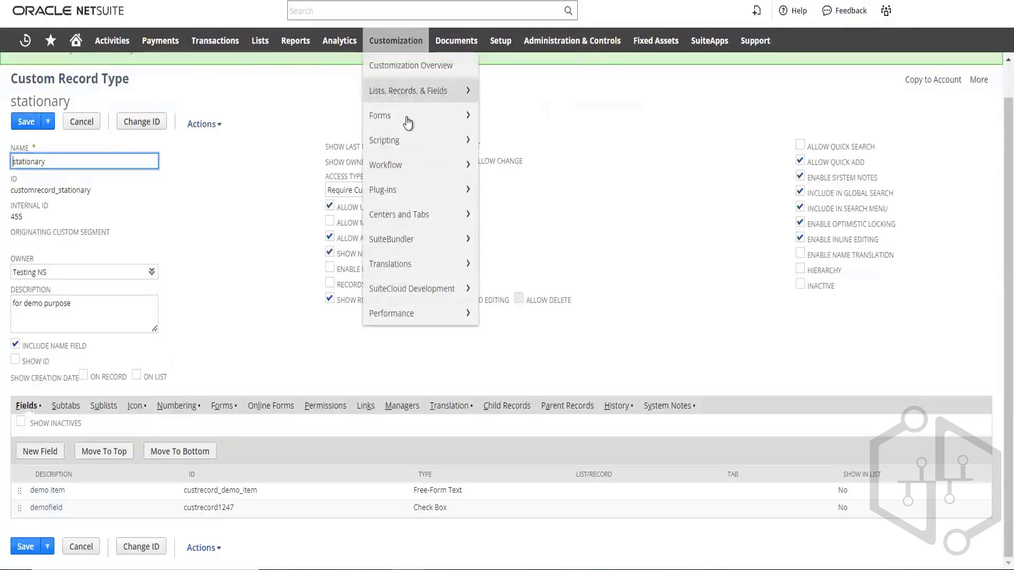
pyautogui.moveTo(410, 91)
pyautogui.moveTo(520, 115)
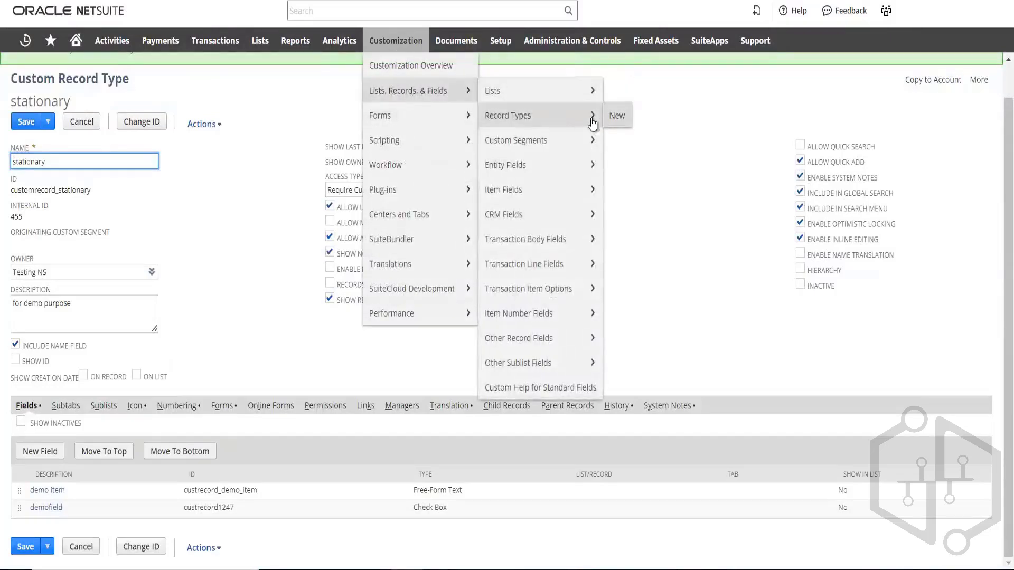
pyautogui.click(522, 121)
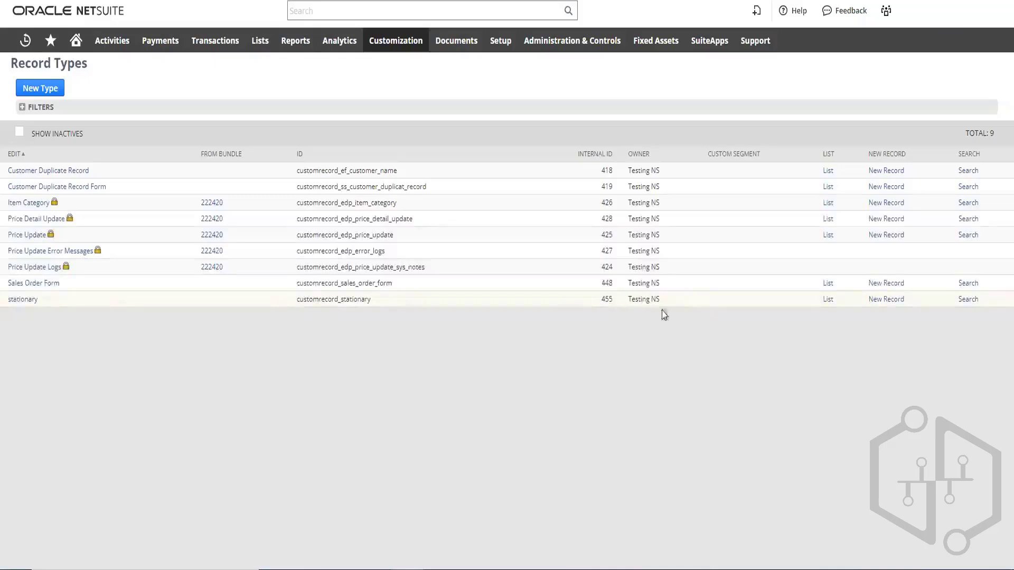
pyautogui.click(827, 301)
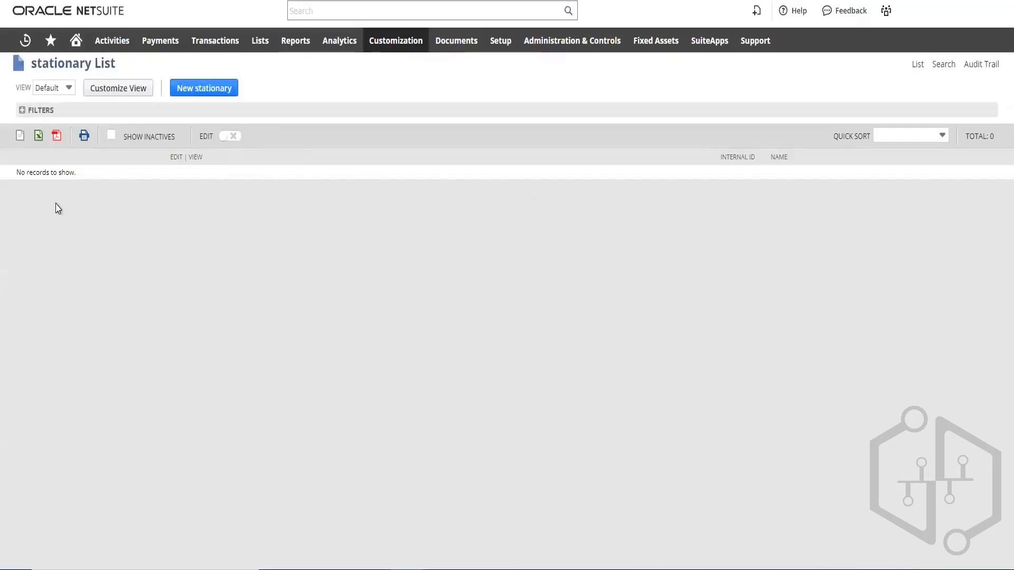
pyautogui.click(213, 90)
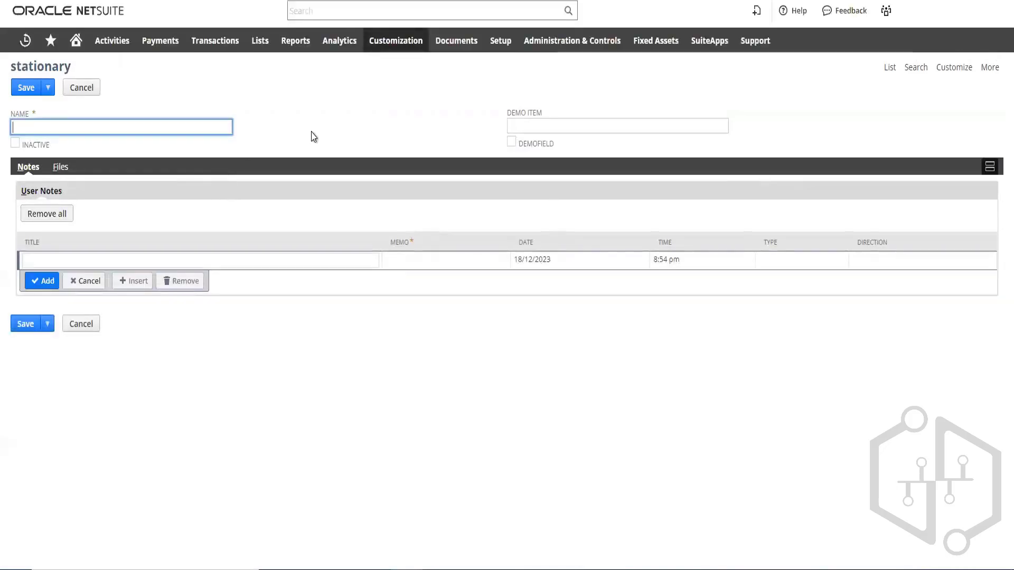
# - Enter "demo" as the demo item of the new stationary record and enable its demofield check box
pyautogui.click(528, 125)
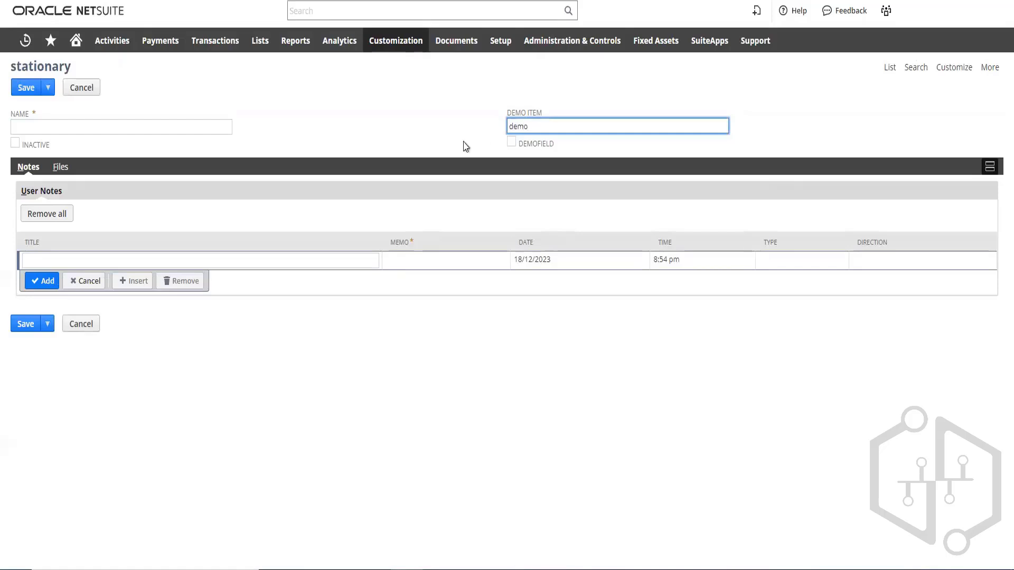
pyautogui.click(447, 124)
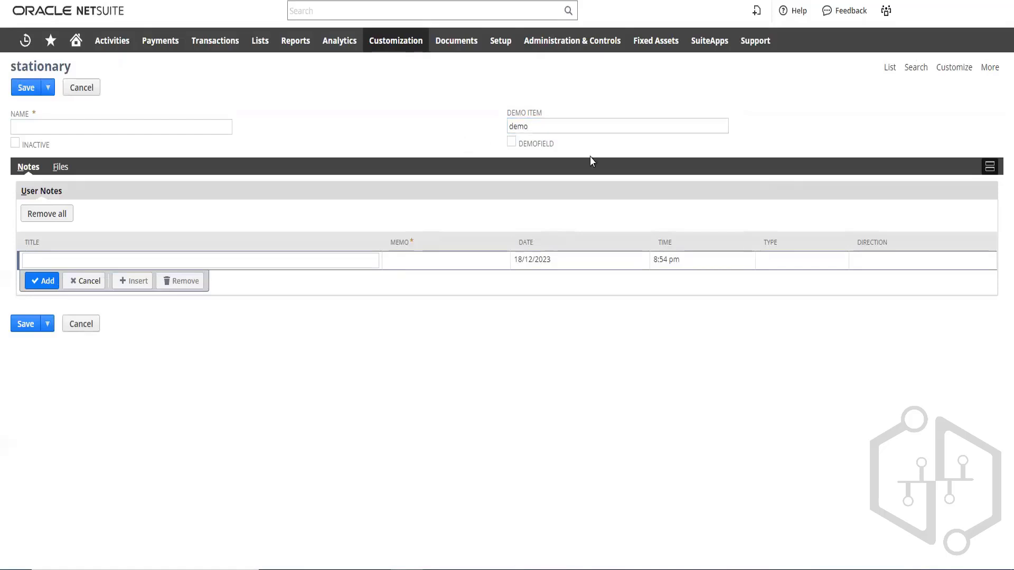
pyautogui.click(512, 144)
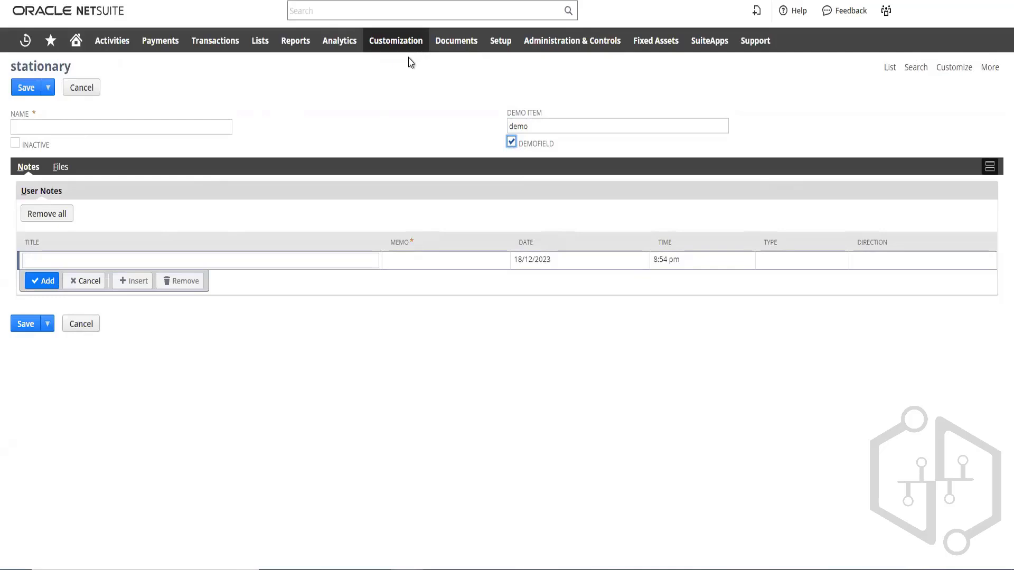
# - Open the custom record types in a new browser tab and bring up the stationary record type for editing
pyautogui.moveTo(407, 45)
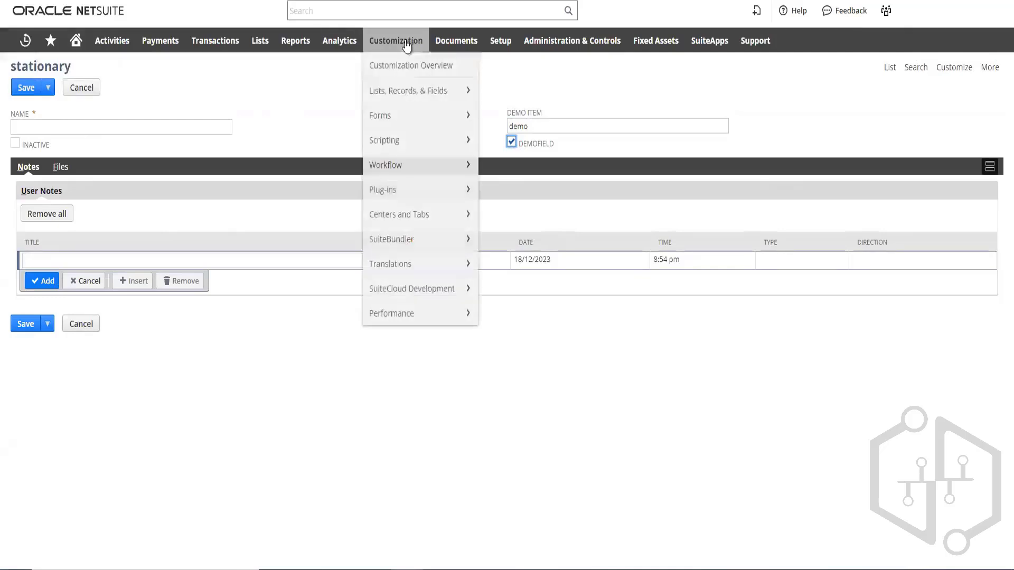
pyautogui.moveTo(411, 97)
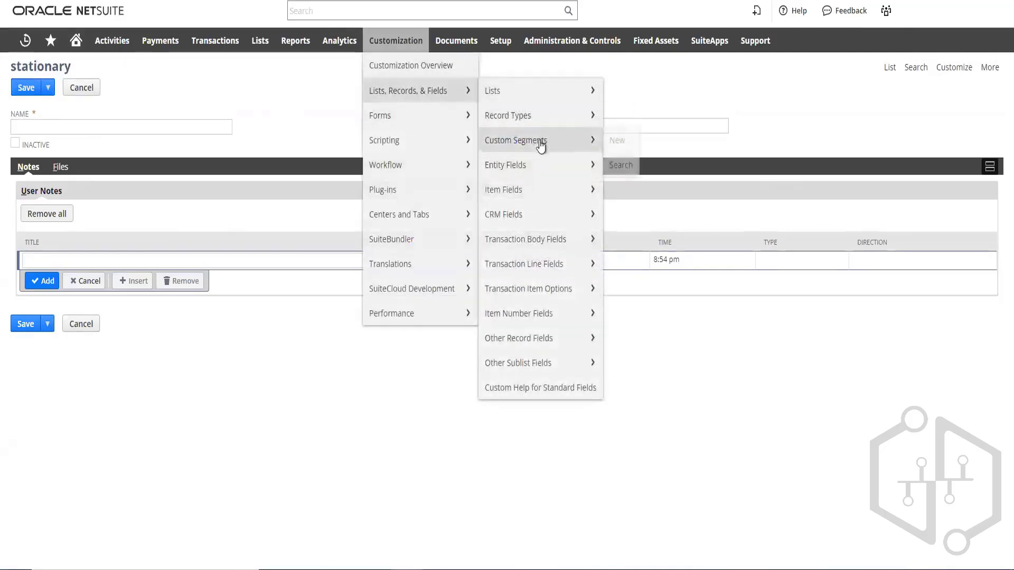
pyautogui.moveTo(500, 120)
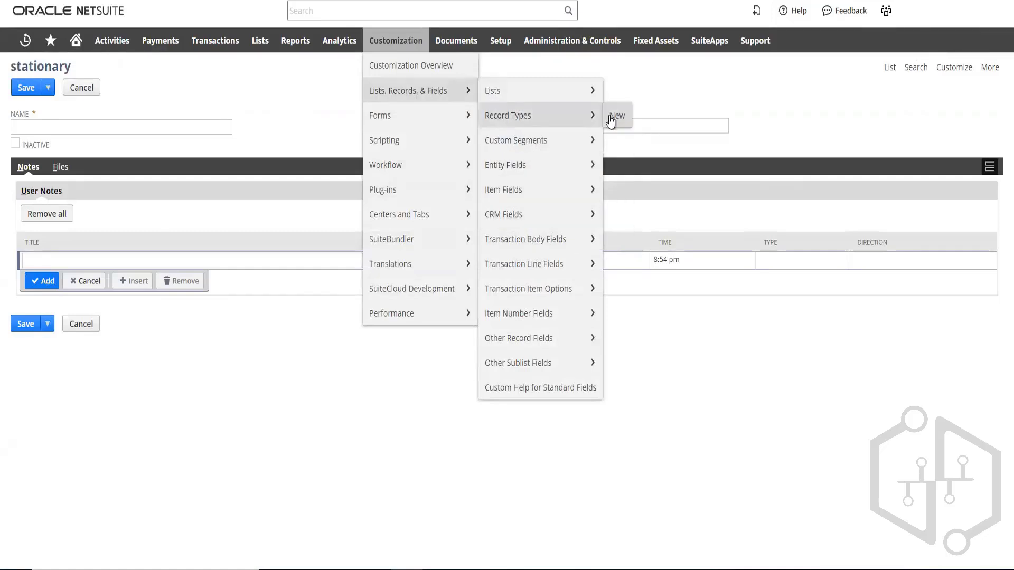
pyautogui.rightClick(519, 121)
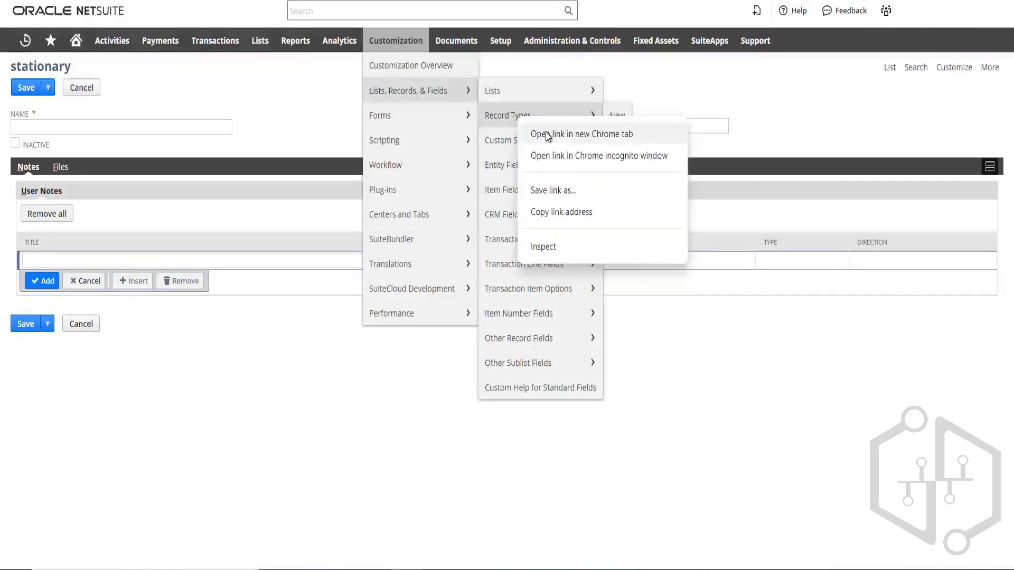
pyautogui.click(548, 132)
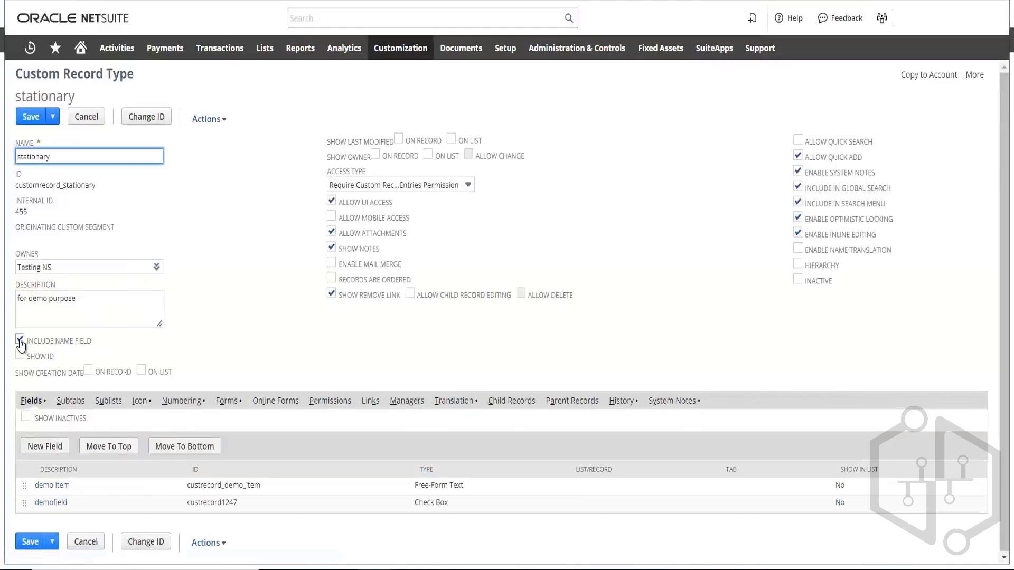
# - Disable Include Name Field and enable Allow Child Record Editing on the stationary record type
pyautogui.click(20, 340)
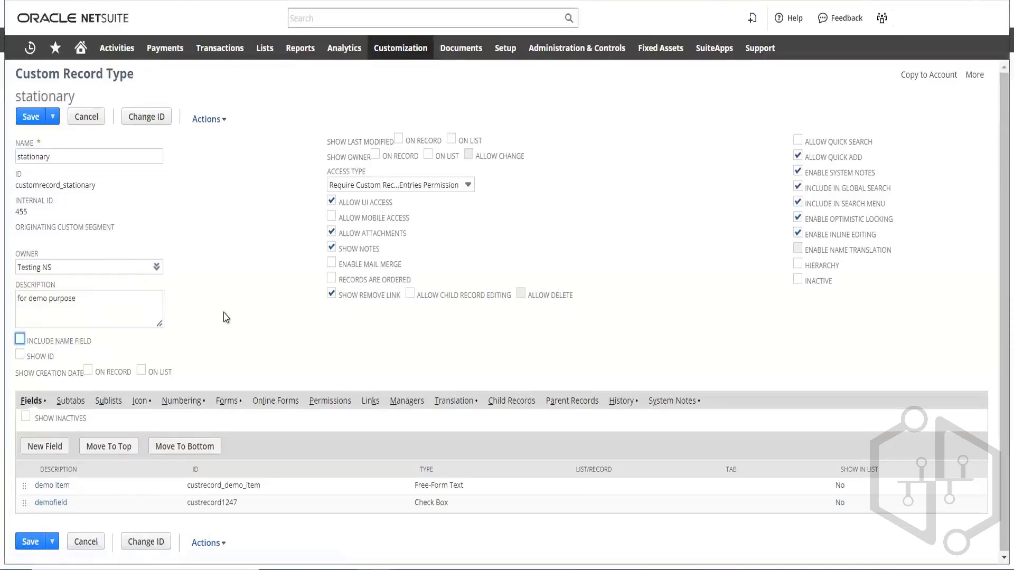
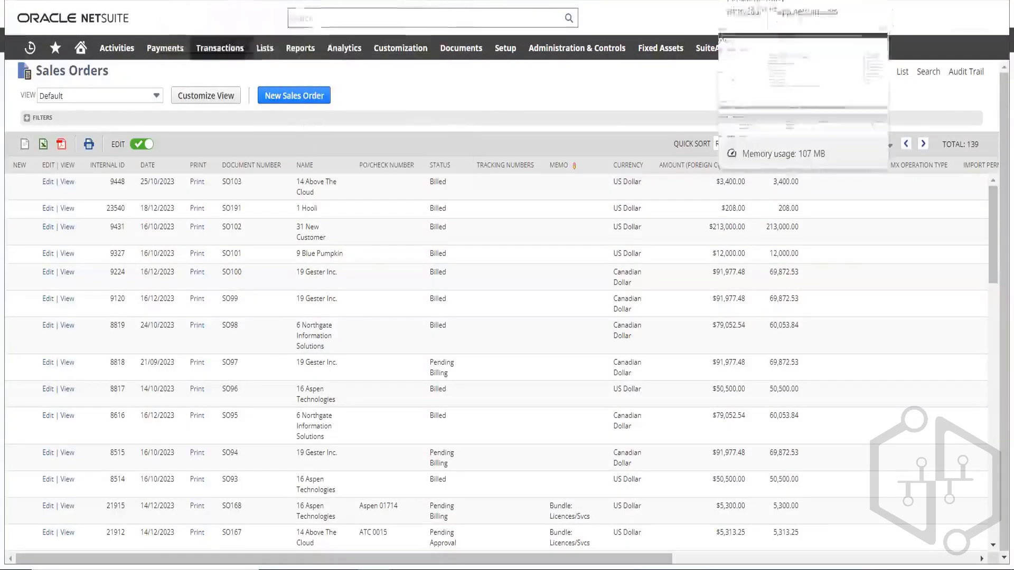
pyautogui.click(766, 1)
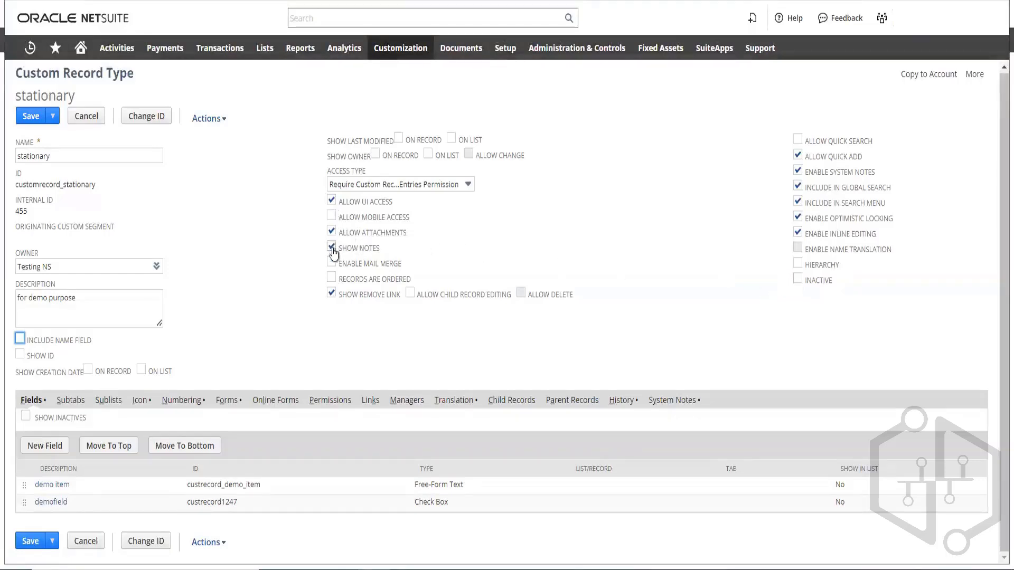
pyautogui.click(409, 294)
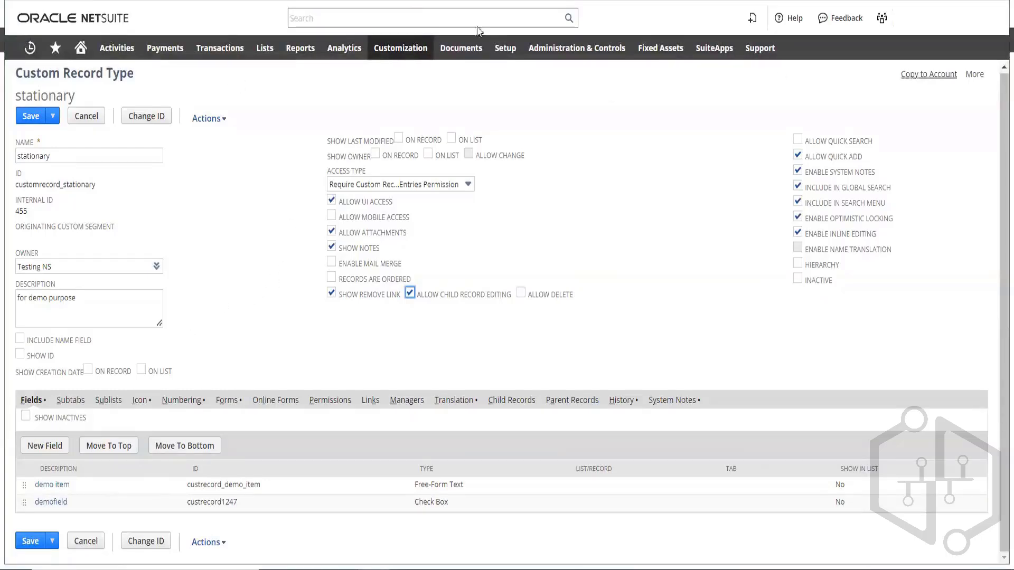
# - Start a new stationary field, leaving the unsaved record type changes, and give it the label "attach" and the ID "_attach"
pyautogui.click(46, 448)
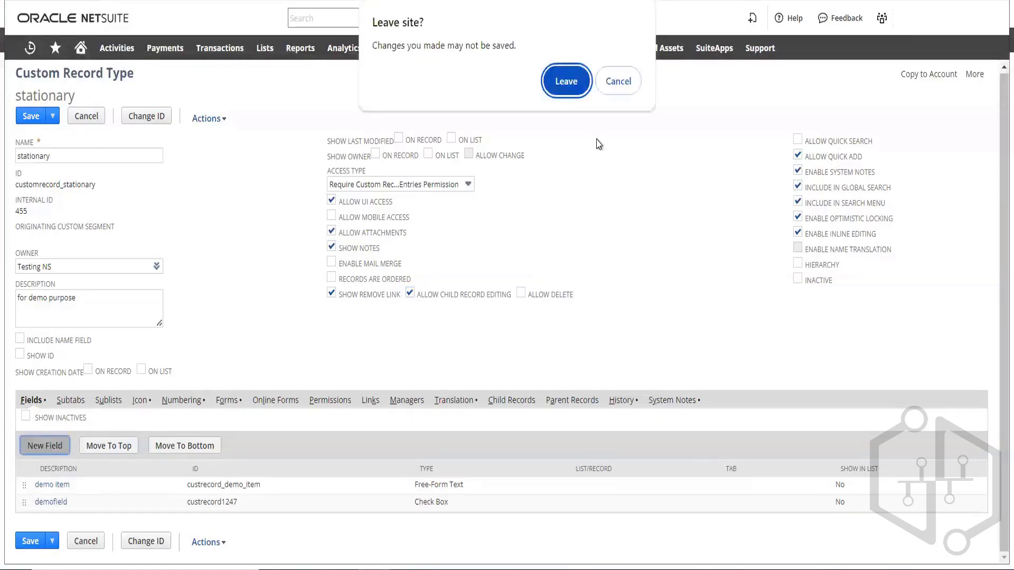
pyautogui.click(566, 82)
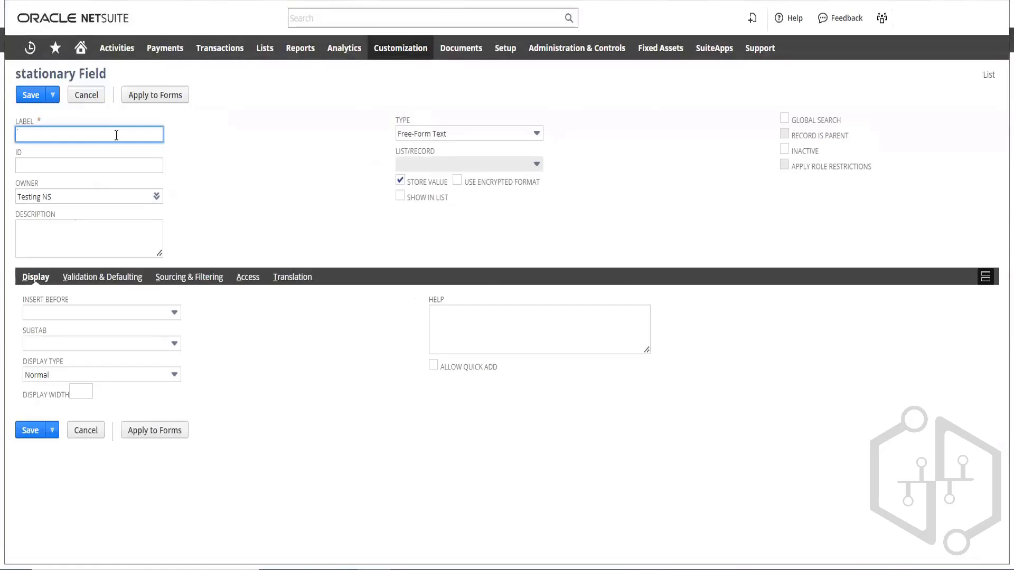
pyautogui.write('attach')
pyautogui.doubleClick(26, 135)
pyautogui.hotkey('ctrl', 'c')
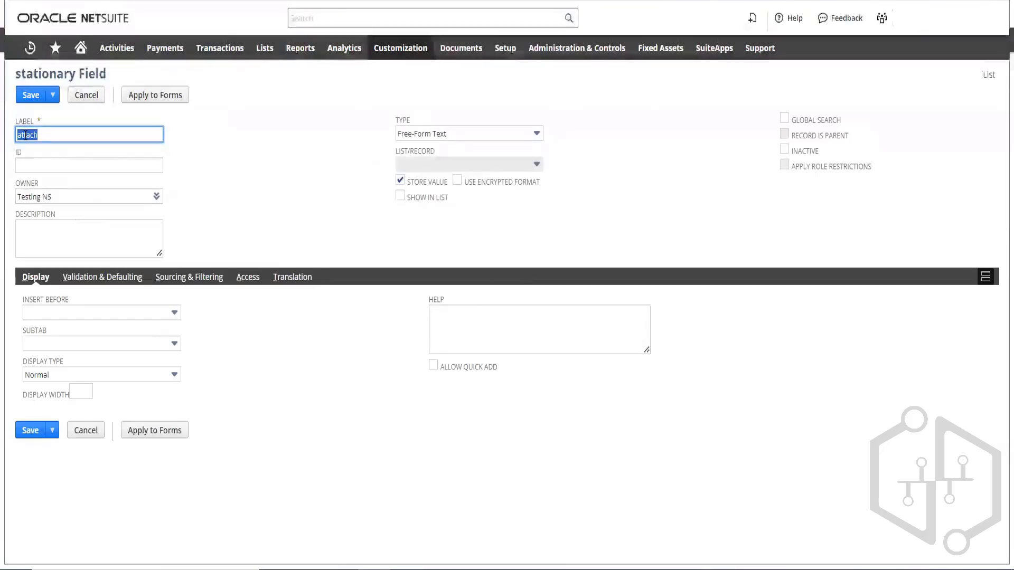
pyautogui.click(31, 164)
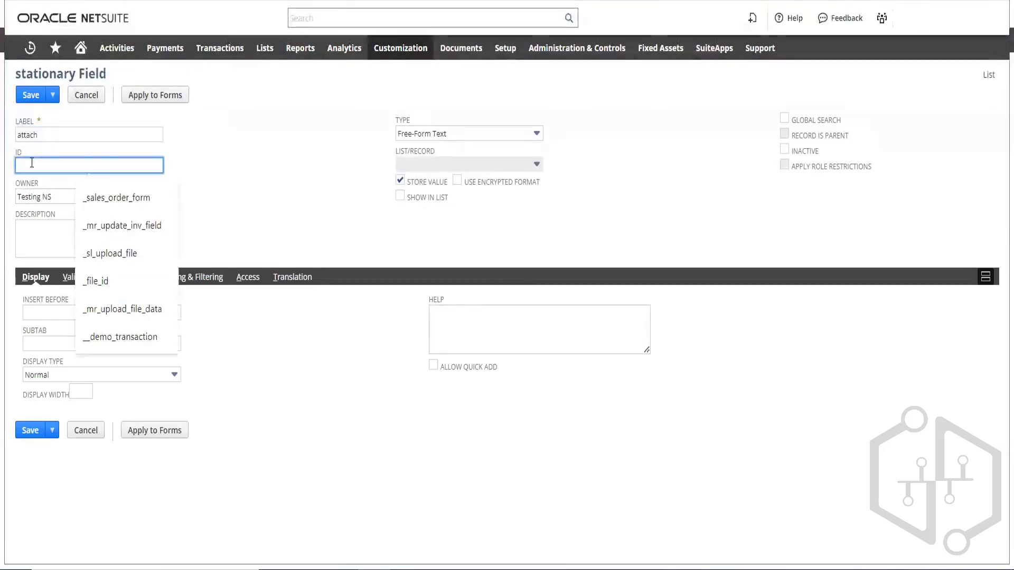
pyautogui.hotkey('ctrl', 'v')
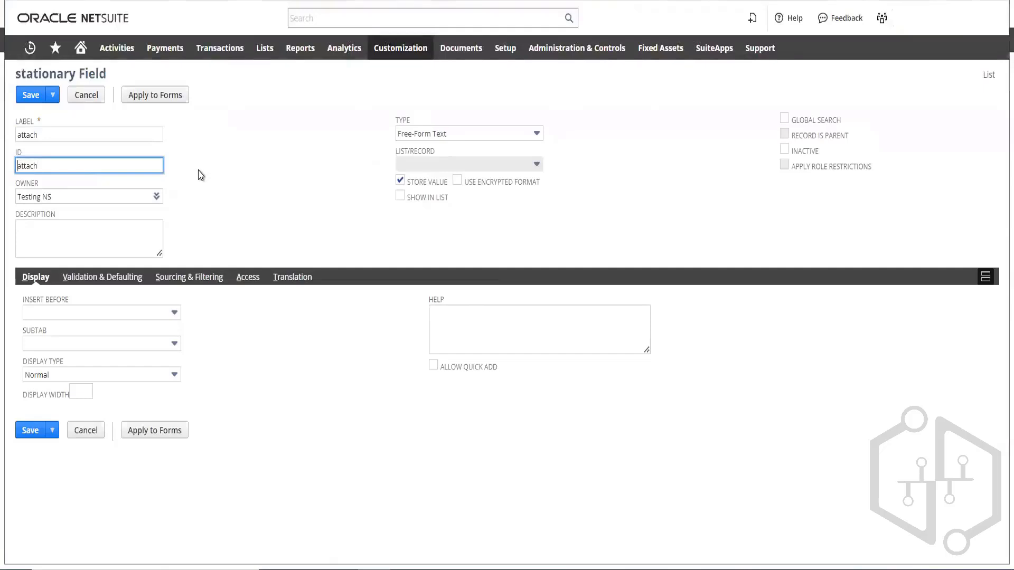
pyautogui.write('_')
pyautogui.click(120, 500)
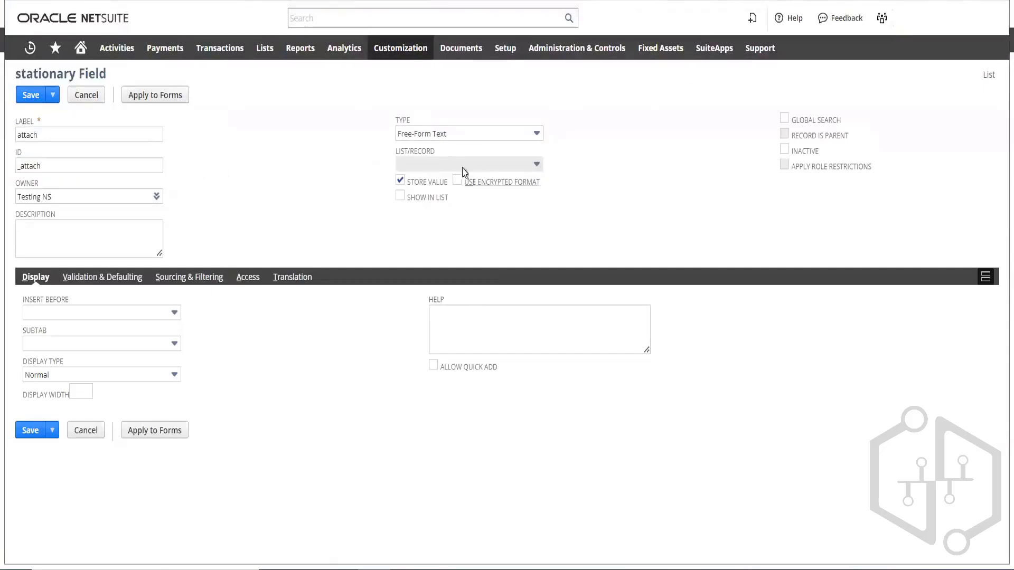
# - Set the attach field's type to List/Record
pyautogui.click(478, 135)
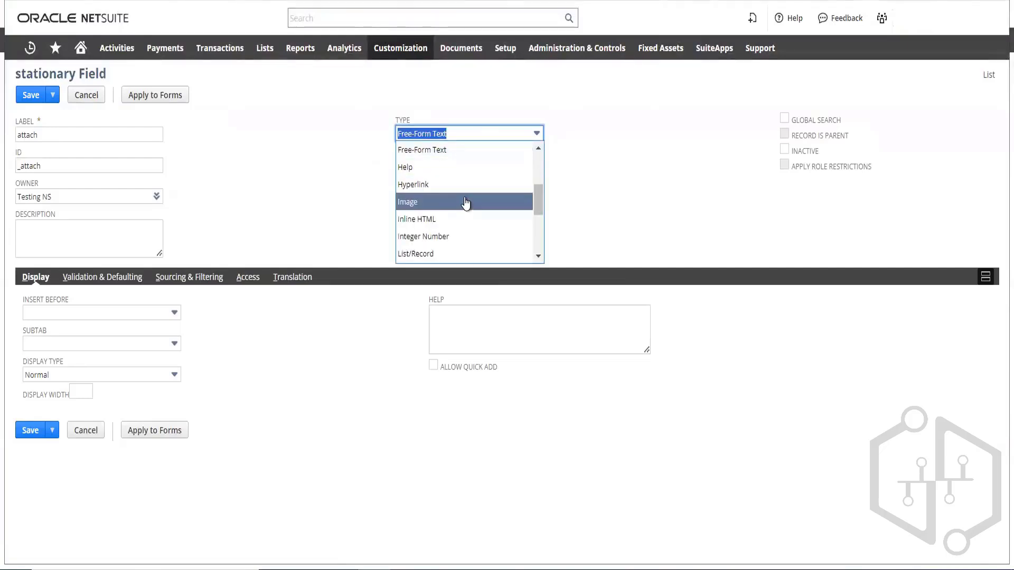
pyautogui.scroll(-3, 464, 203)
pyautogui.scroll(2, 465, 204)
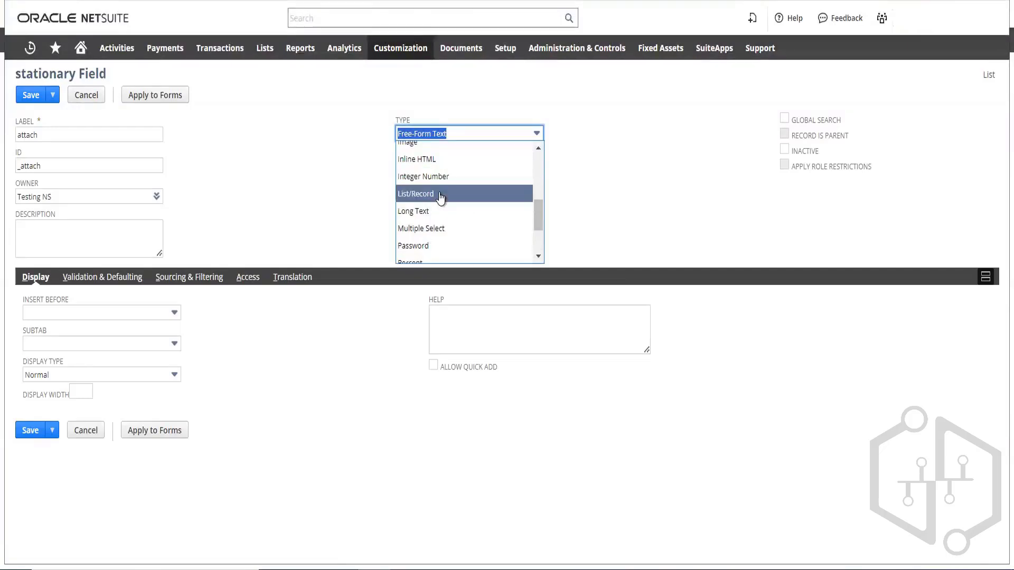
pyautogui.click(443, 195)
# - Search the attach field's List/Record options for "sales orde"
pyautogui.click(517, 165)
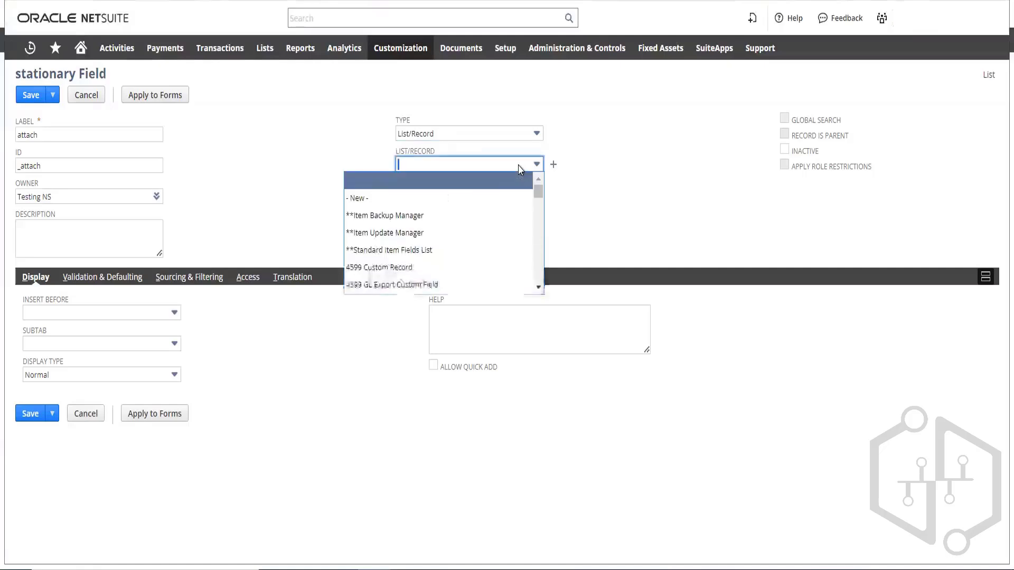
pyautogui.scroll(-10, 485, 203)
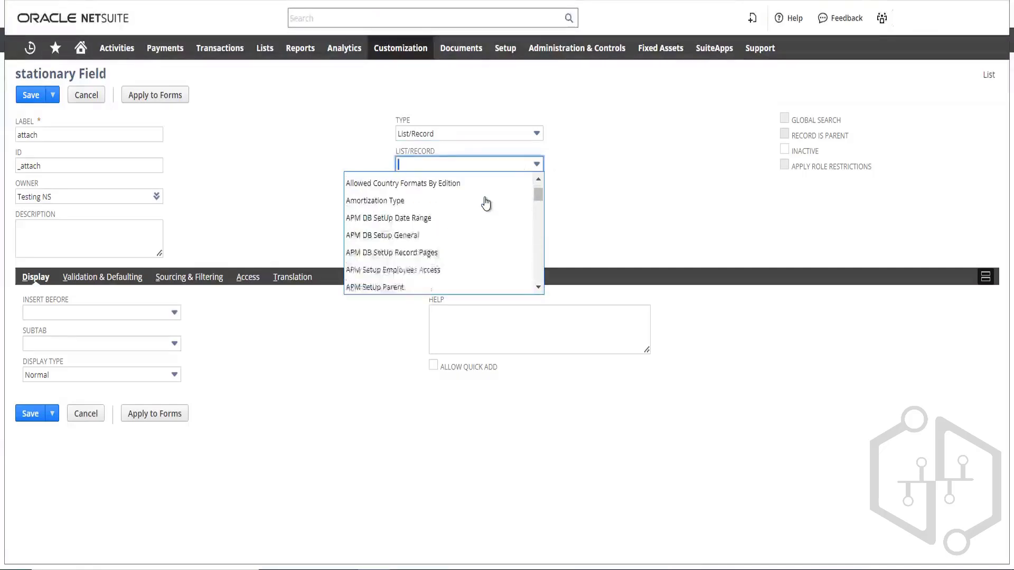
pyautogui.scroll(-10, 486, 203)
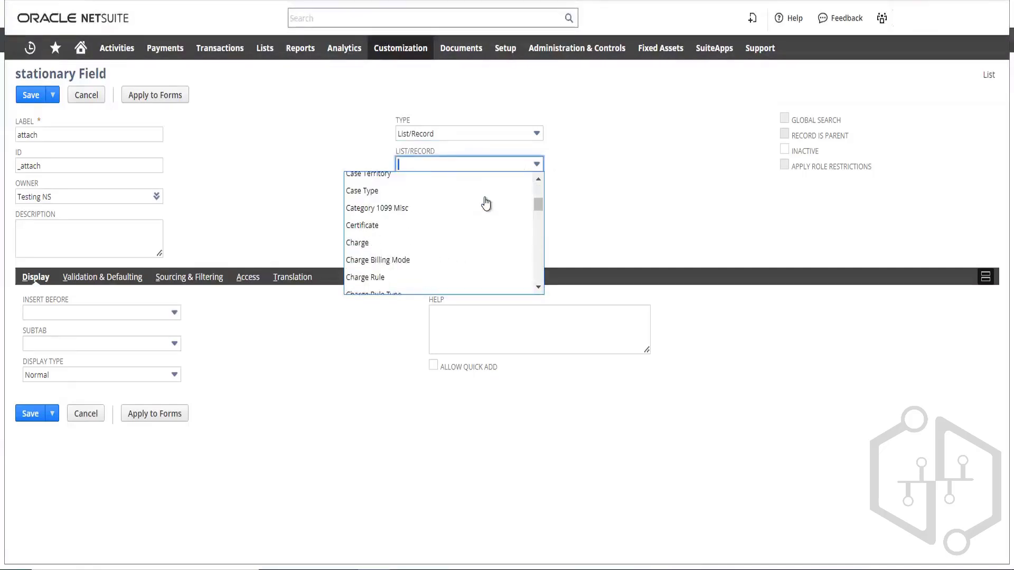
pyautogui.scroll(-10, 486, 203)
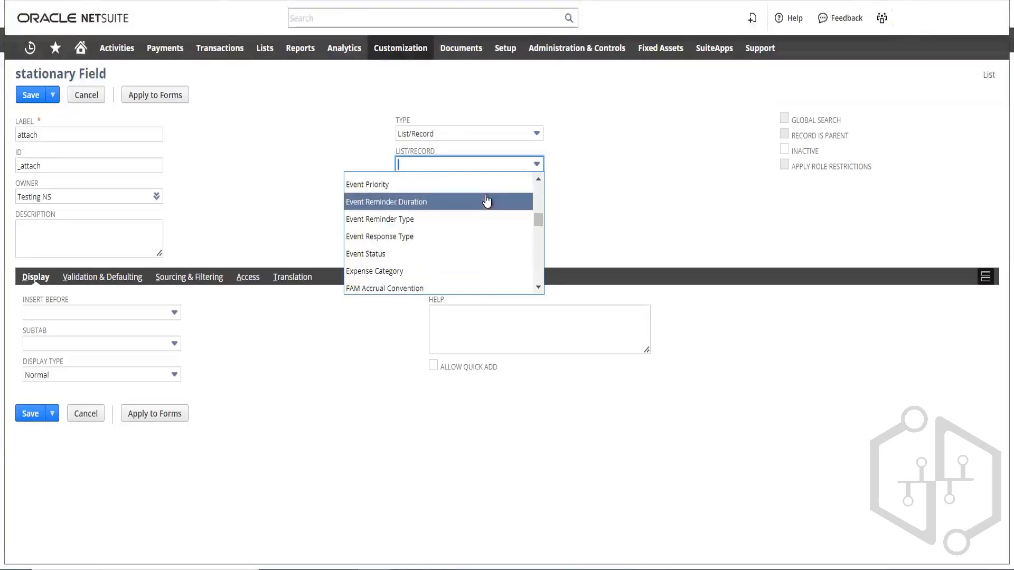
pyautogui.hotkey('ctrl', 'f')
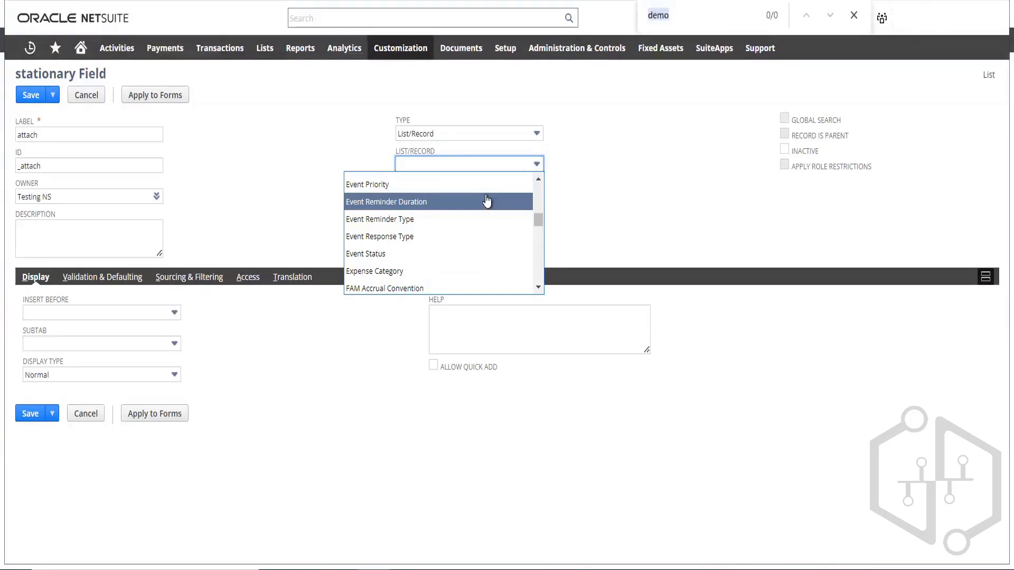
pyautogui.write('sa')
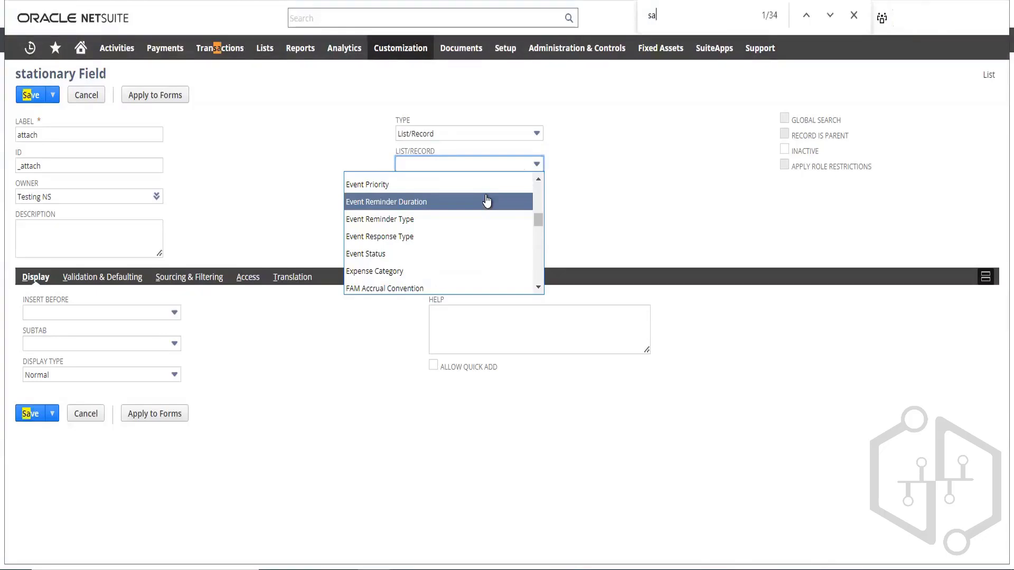
pyautogui.write('l')
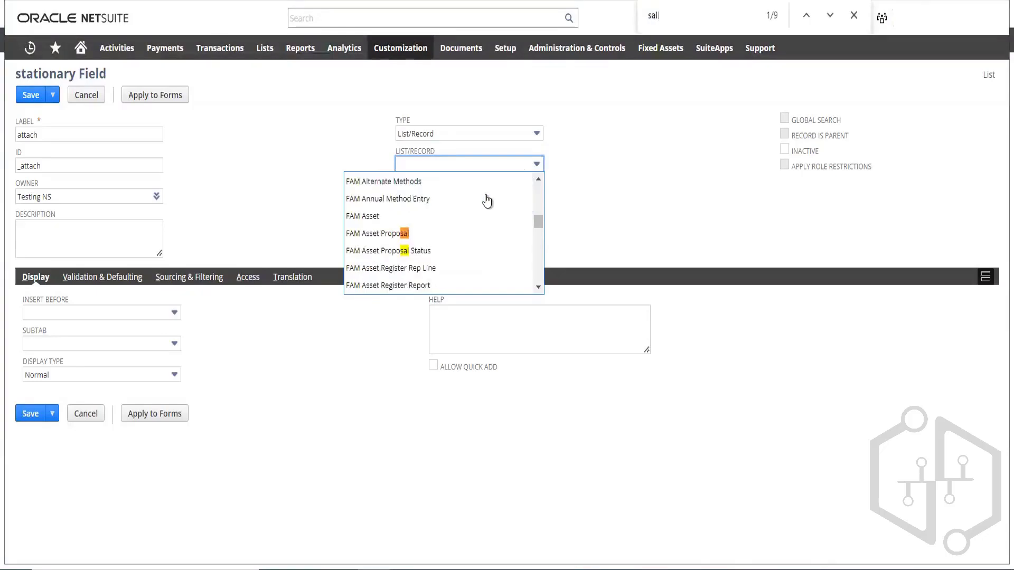
pyautogui.write('es')
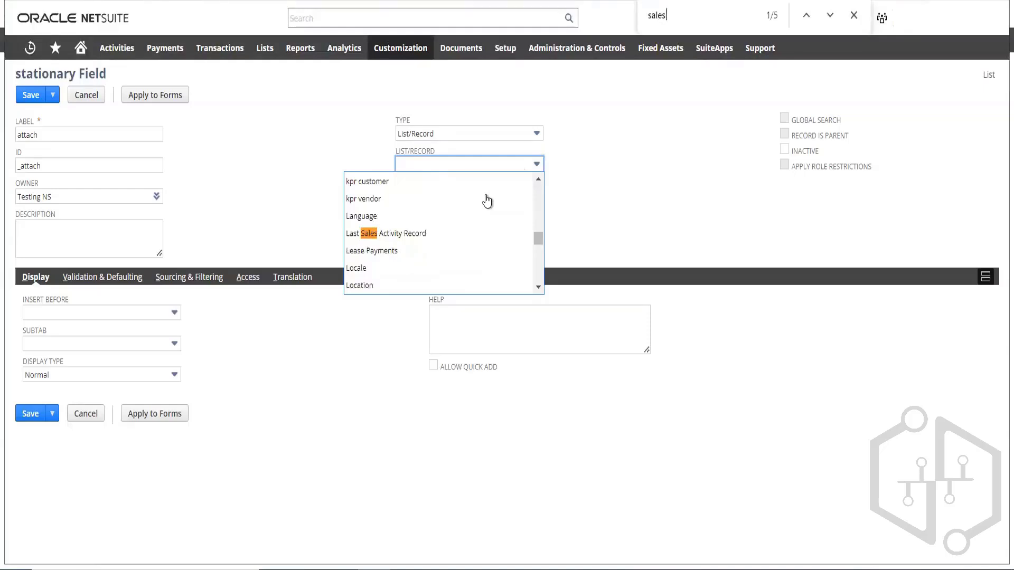
pyautogui.write(' or')
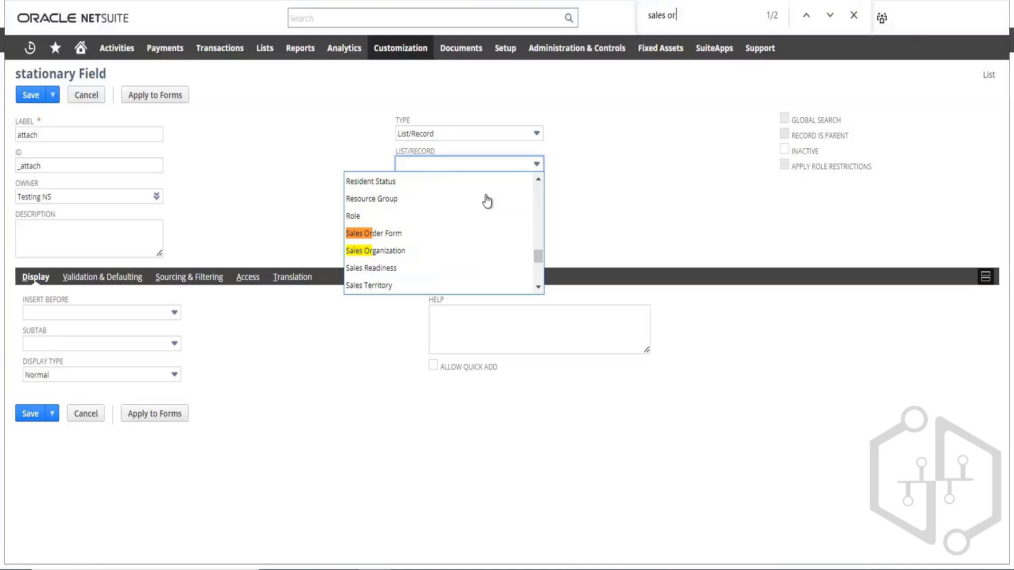
pyautogui.write('de')
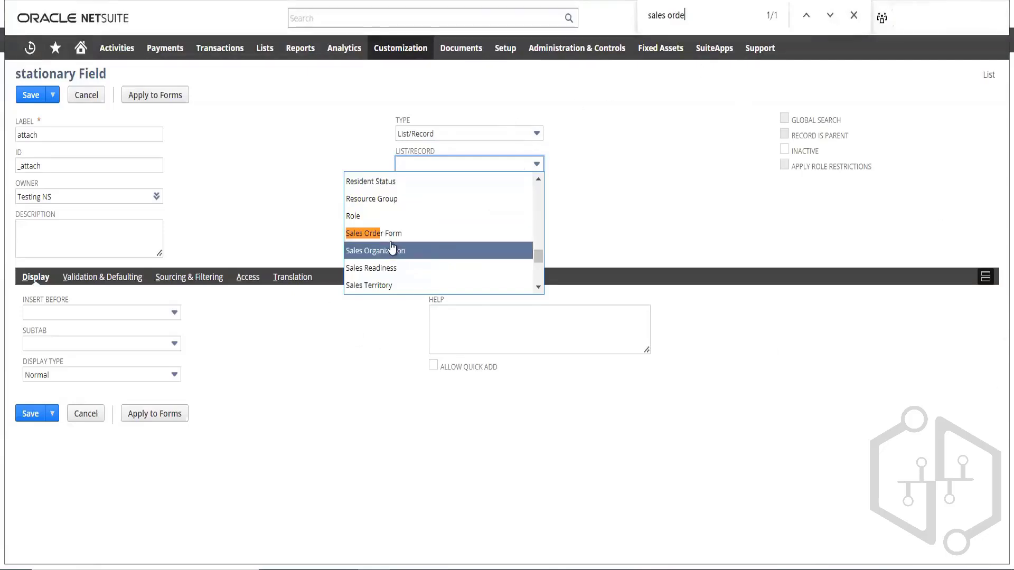
# - Examine the full set of List/Record options for a record type that could link the attach field to sales orders
pyautogui.scroll(-5, 450, 257)
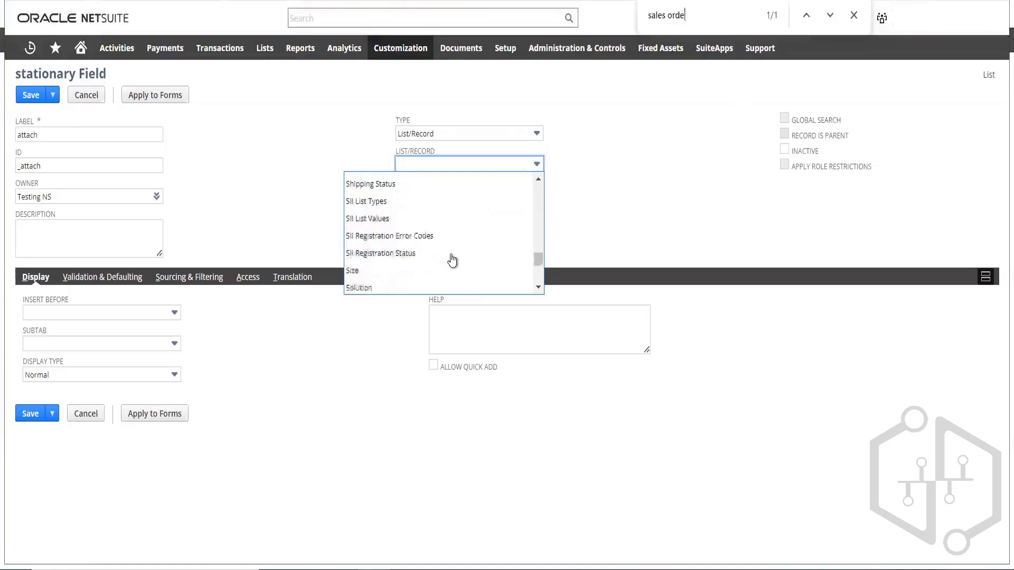
pyautogui.scroll(-8, 451, 260)
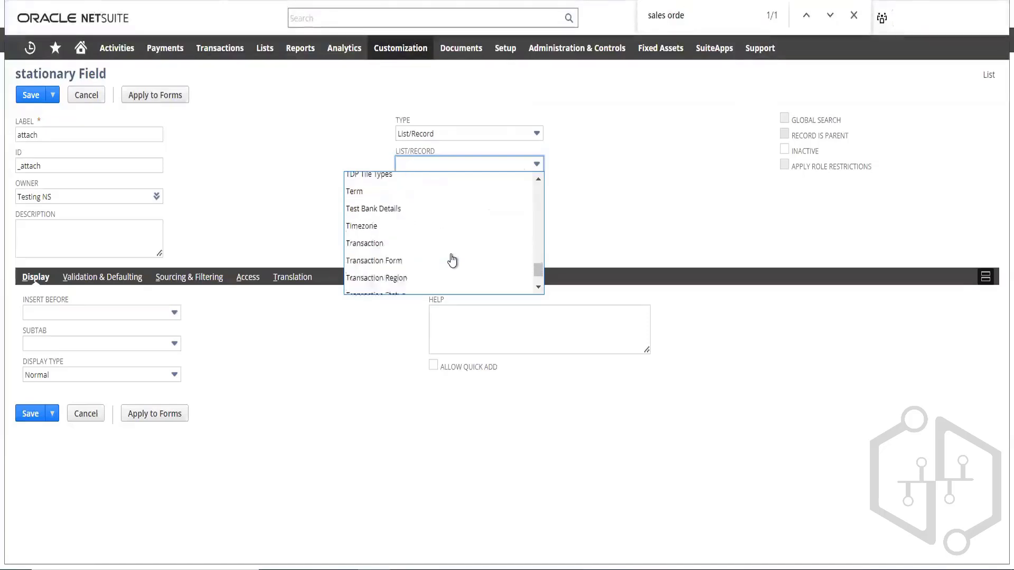
pyautogui.scroll(-6, 452, 260)
pyautogui.scroll(10, 451, 258)
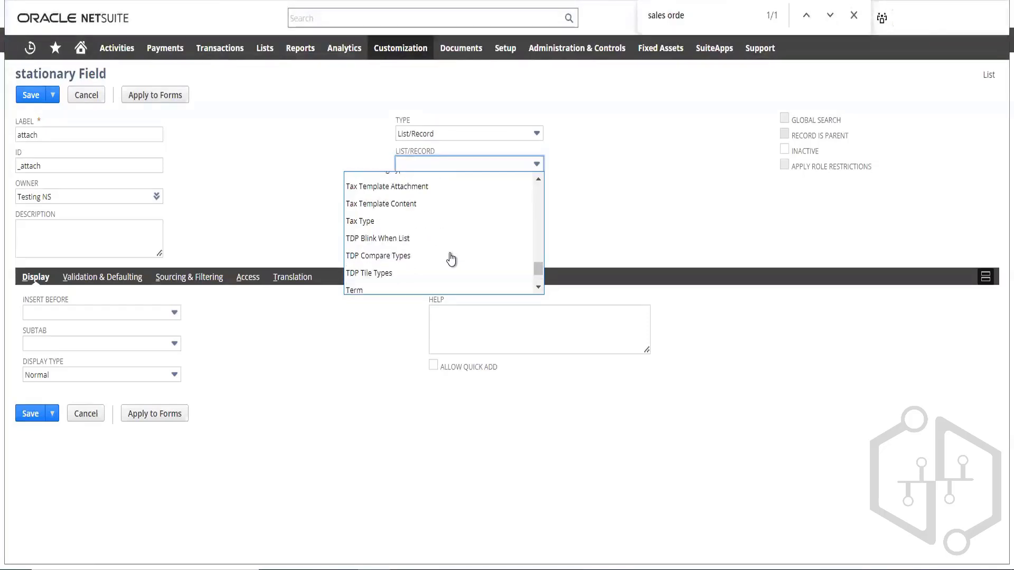
pyautogui.scroll(12, 451, 259)
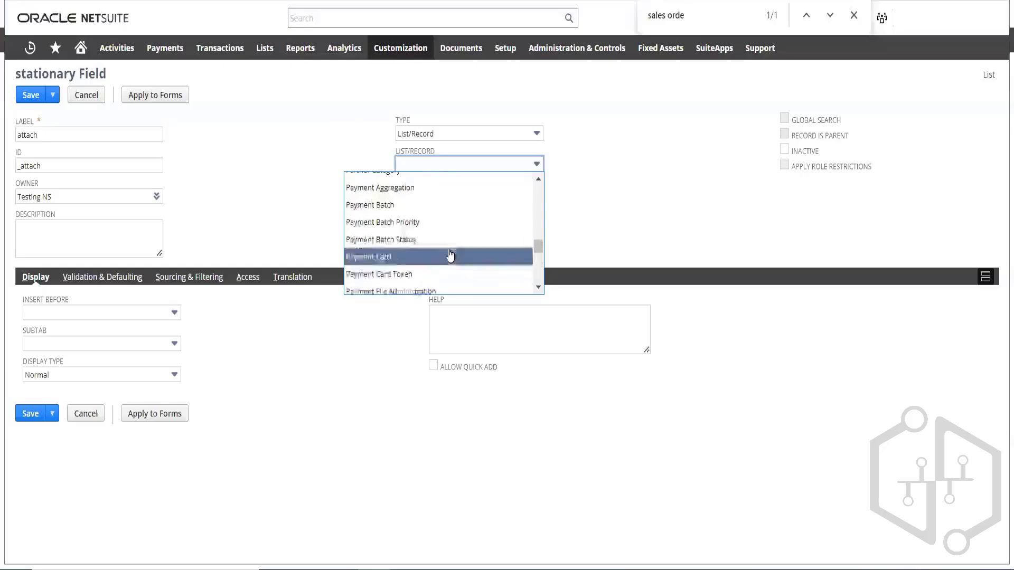
pyautogui.scroll(15, 450, 256)
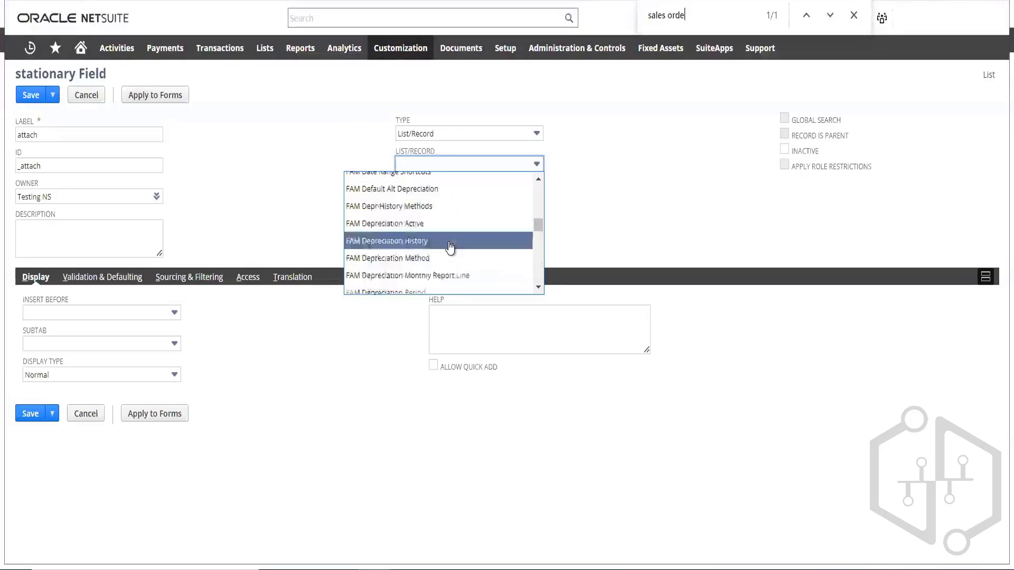
pyautogui.scroll(15, 451, 246)
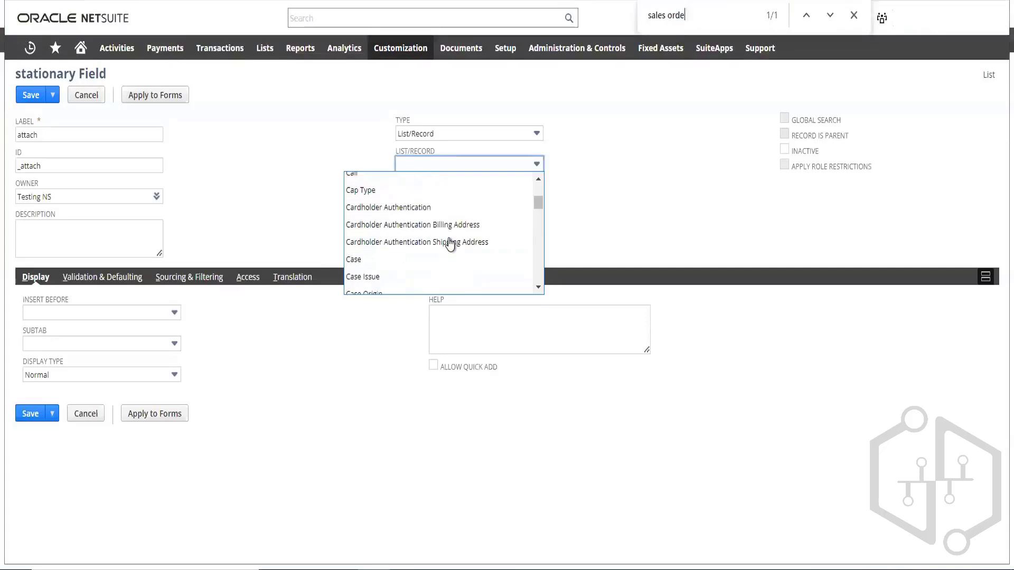
pyautogui.scroll(8, 450, 244)
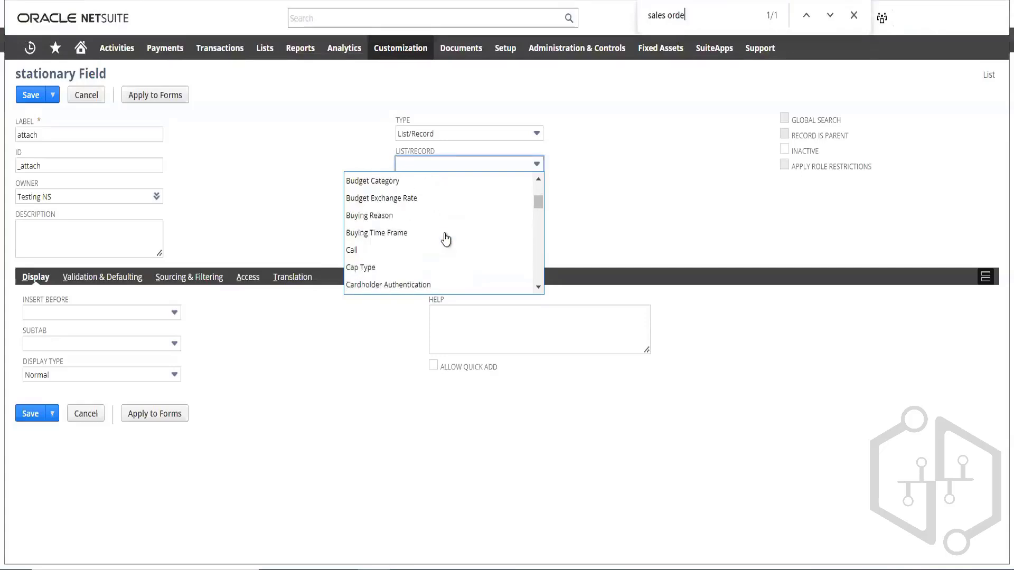
pyautogui.scroll(10, 446, 240)
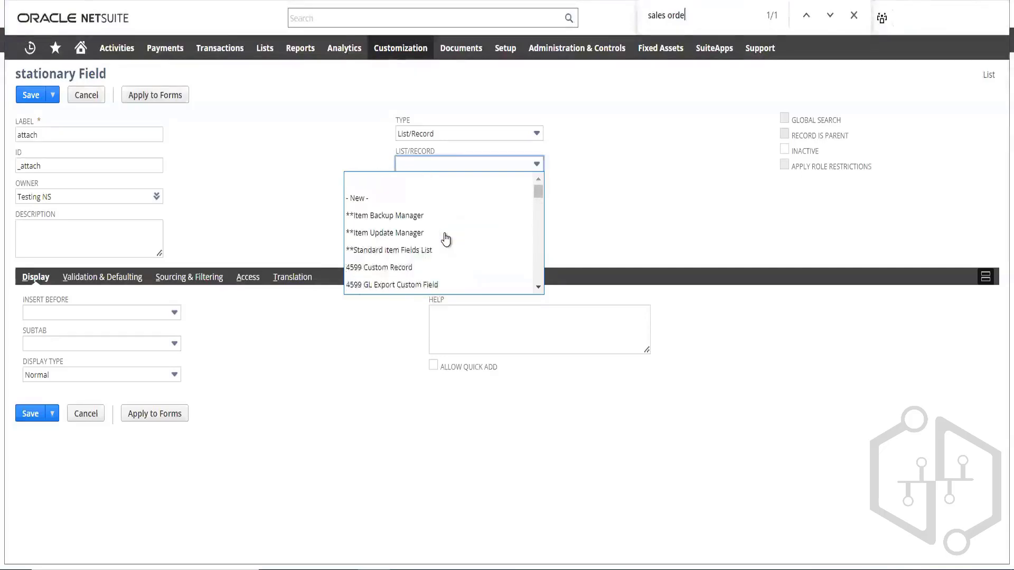
pyautogui.scroll(-10, 446, 240)
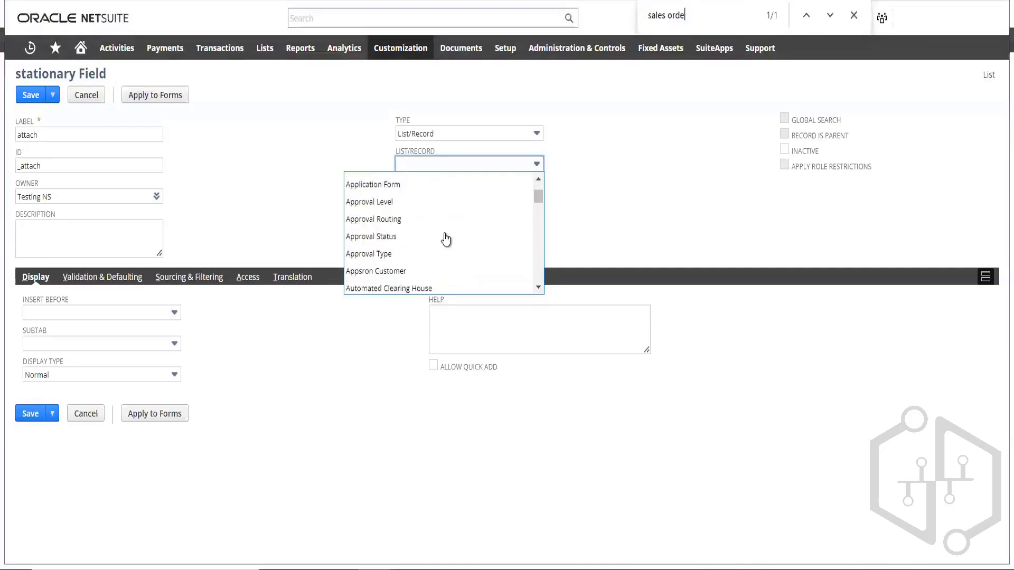
pyautogui.scroll(-10, 446, 239)
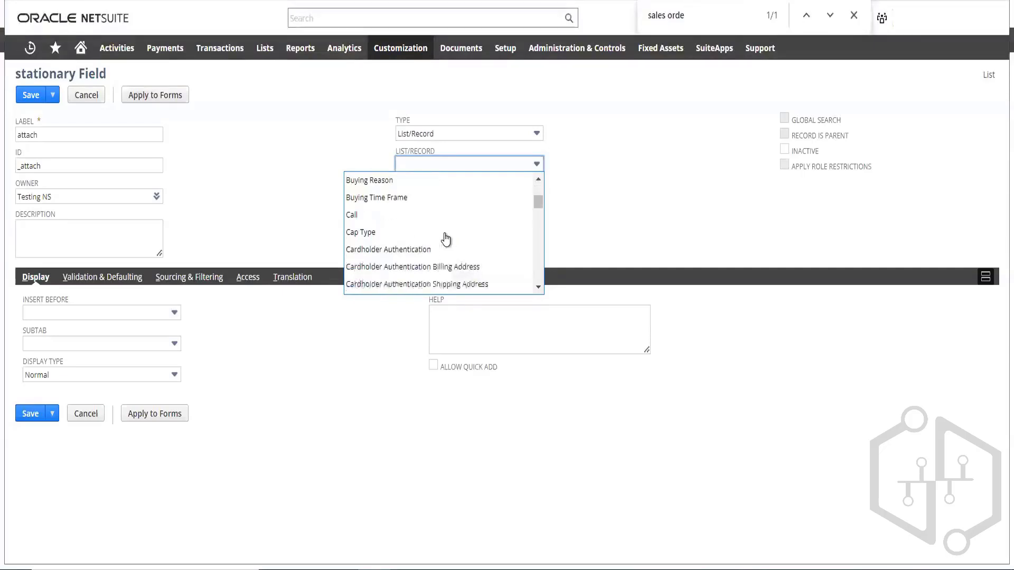
pyautogui.scroll(-10, 446, 239)
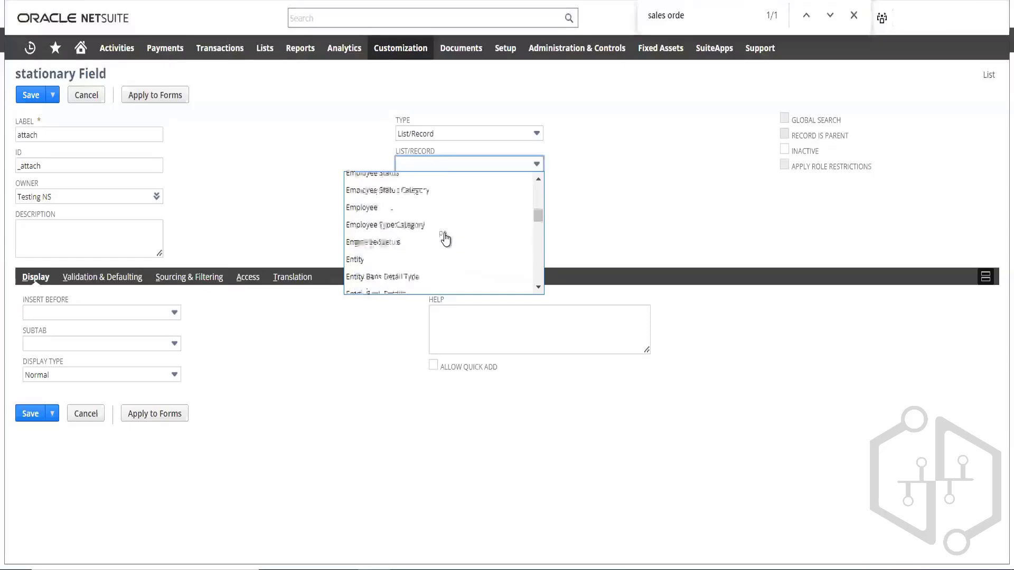
pyautogui.scroll(-10, 446, 240)
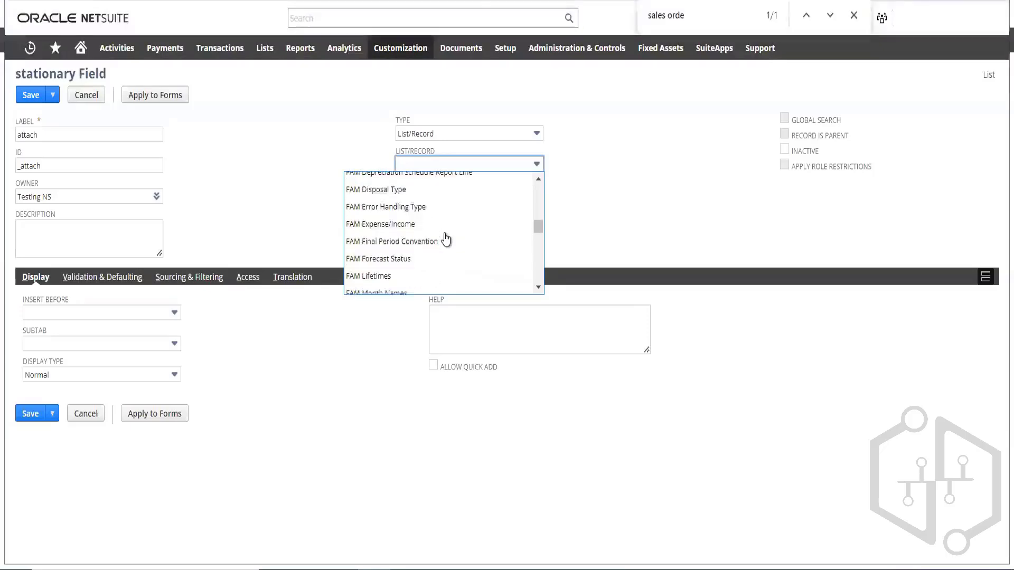
pyautogui.scroll(-10, 445, 240)
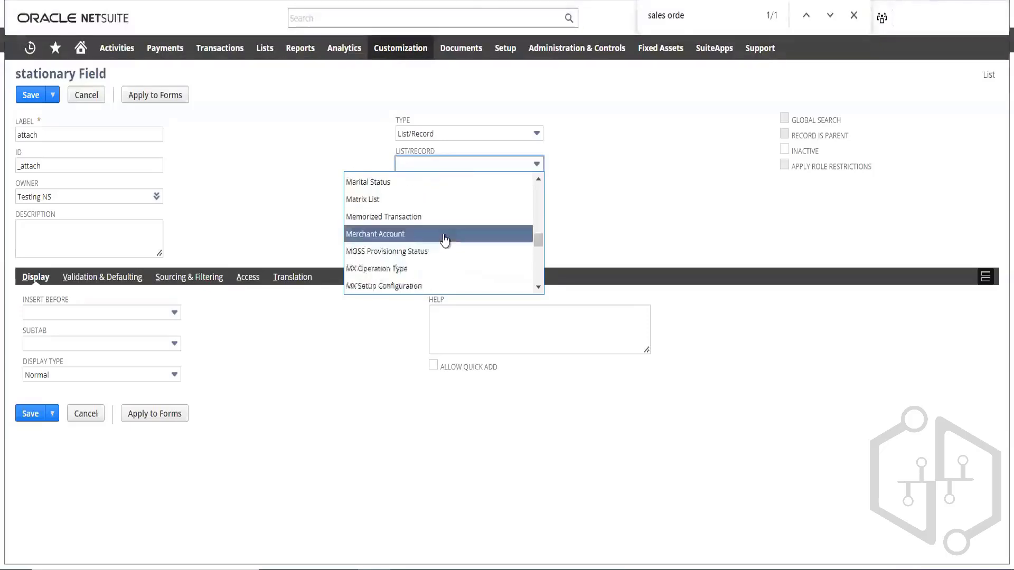
pyautogui.scroll(-10, 445, 240)
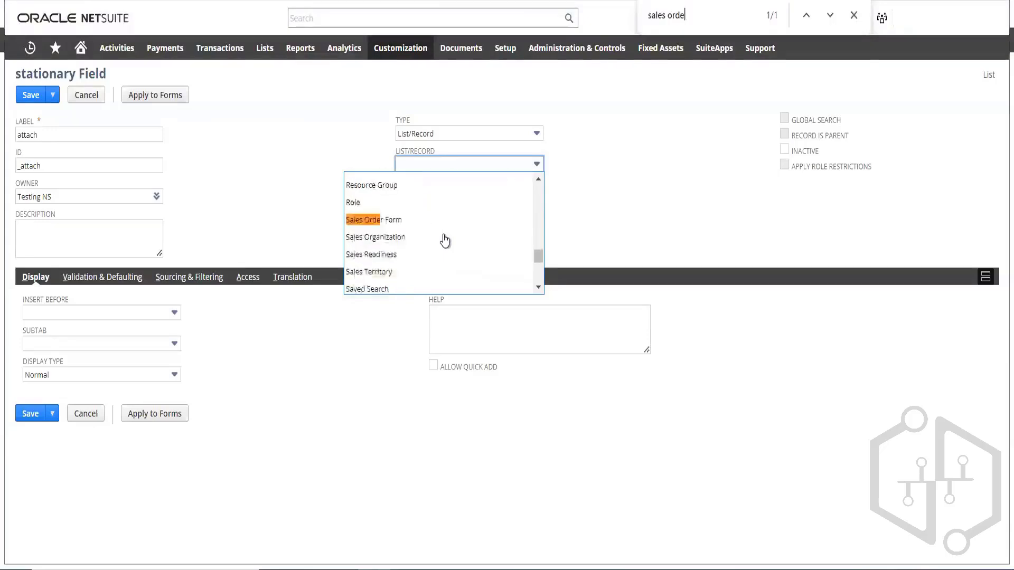
pyautogui.scroll(-10, 445, 240)
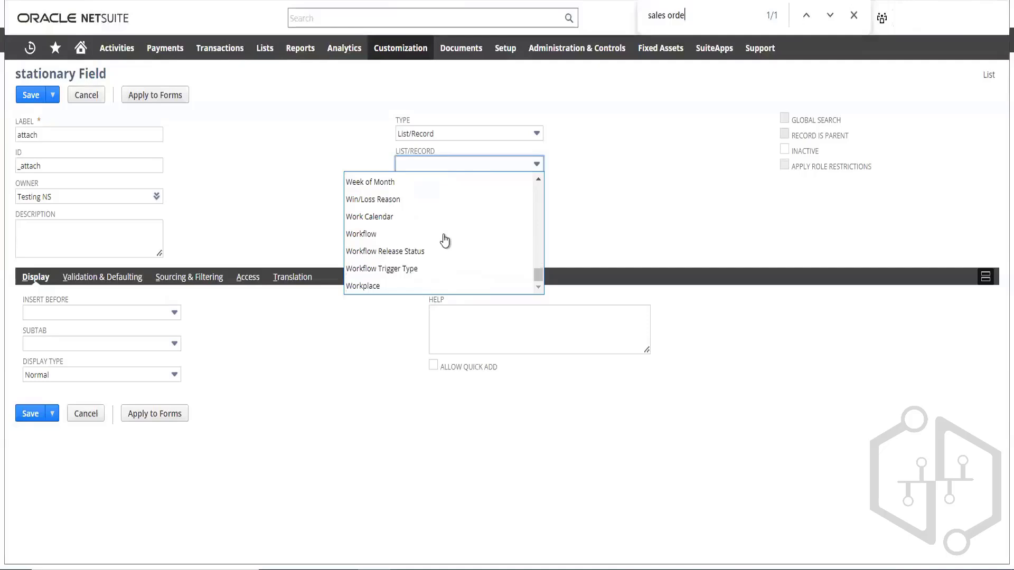
pyautogui.scroll(5, 445, 242)
pyautogui.click(291, 187)
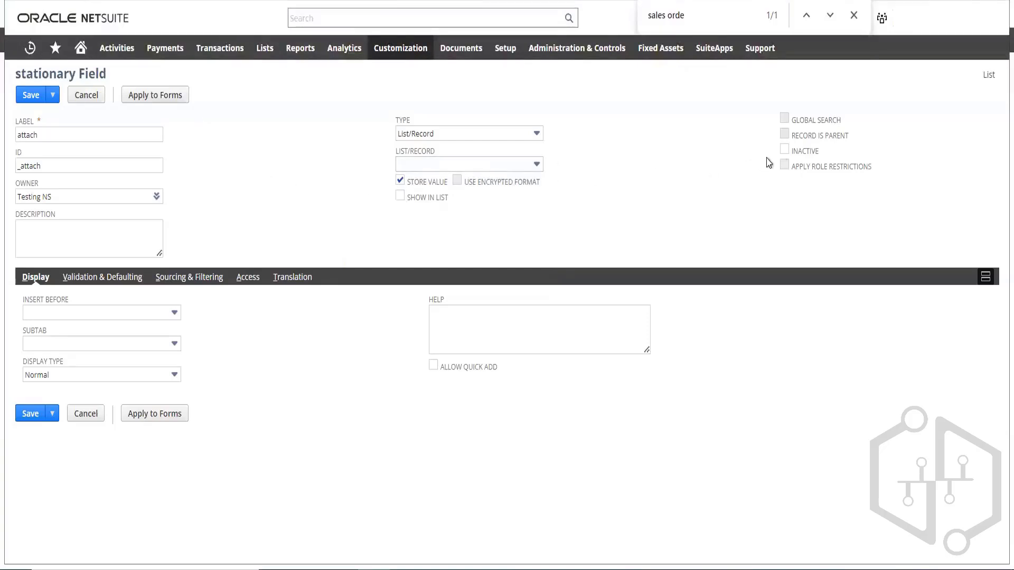
pyautogui.click(475, 165)
pyautogui.scroll(-3, 425, 229)
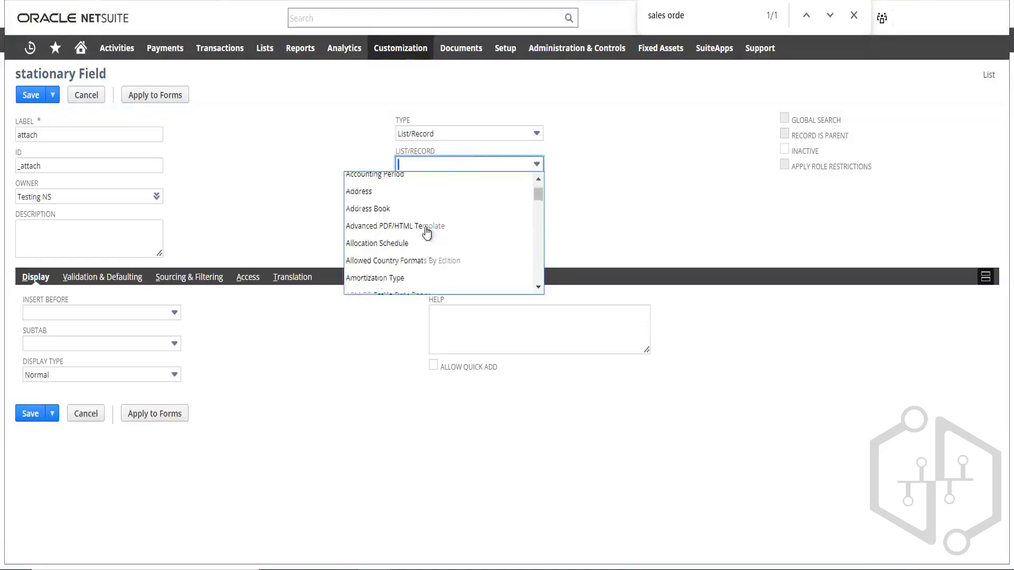
pyautogui.scroll(-12, 427, 232)
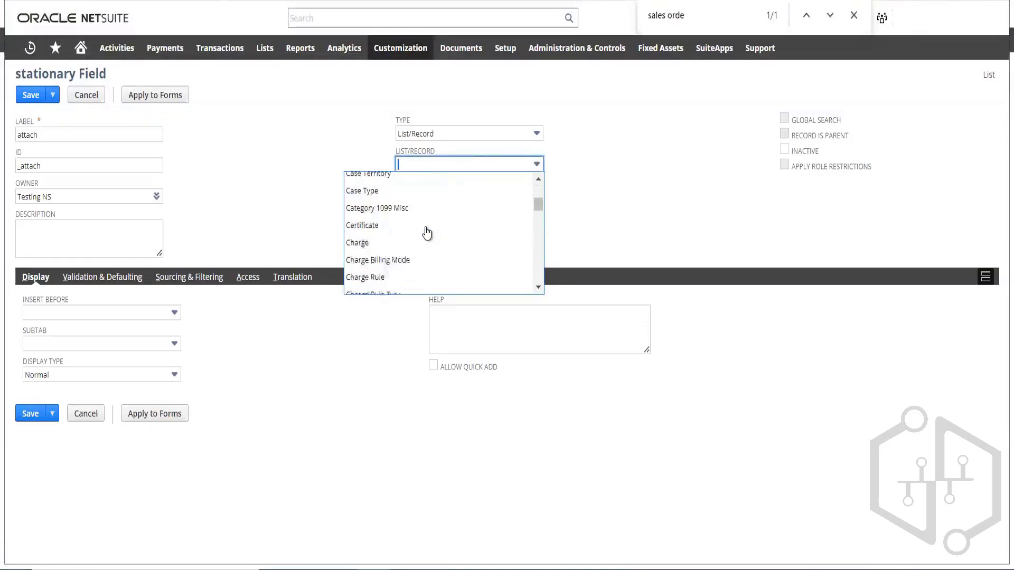
pyautogui.scroll(3, 427, 232)
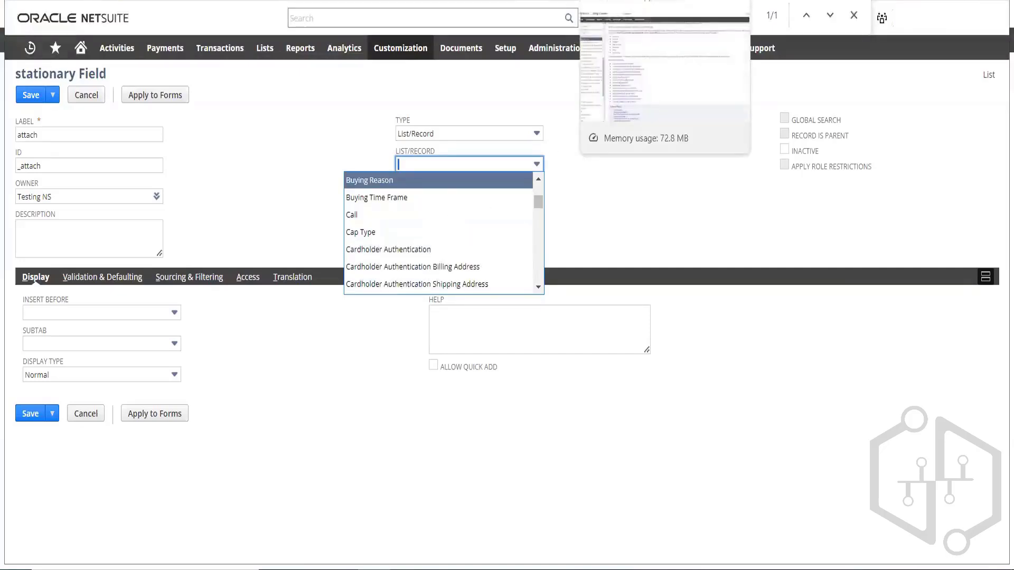
pyautogui.scroll(15, 404, 227)
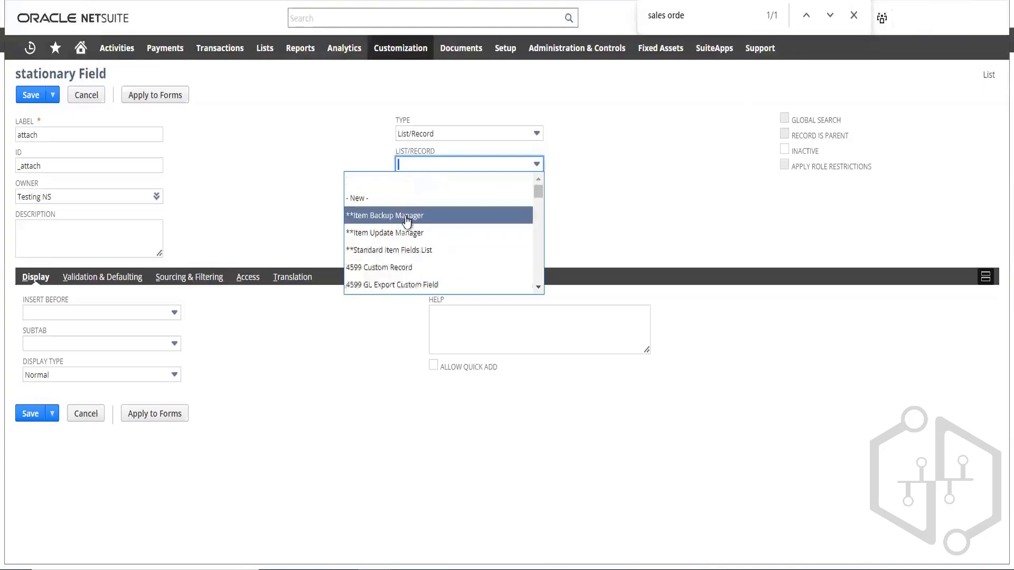
# - Open the Above The Cloud sales order from the Sales Orders list and examine its body fields, subtabs and item lines
pyautogui.click(284, 137)
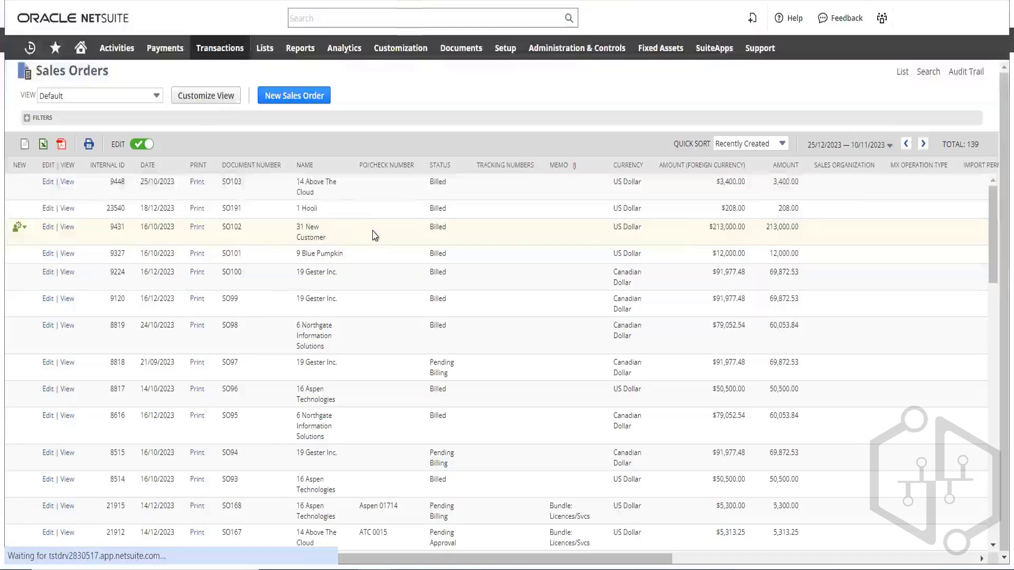
pyautogui.scroll(-5, 543, 224)
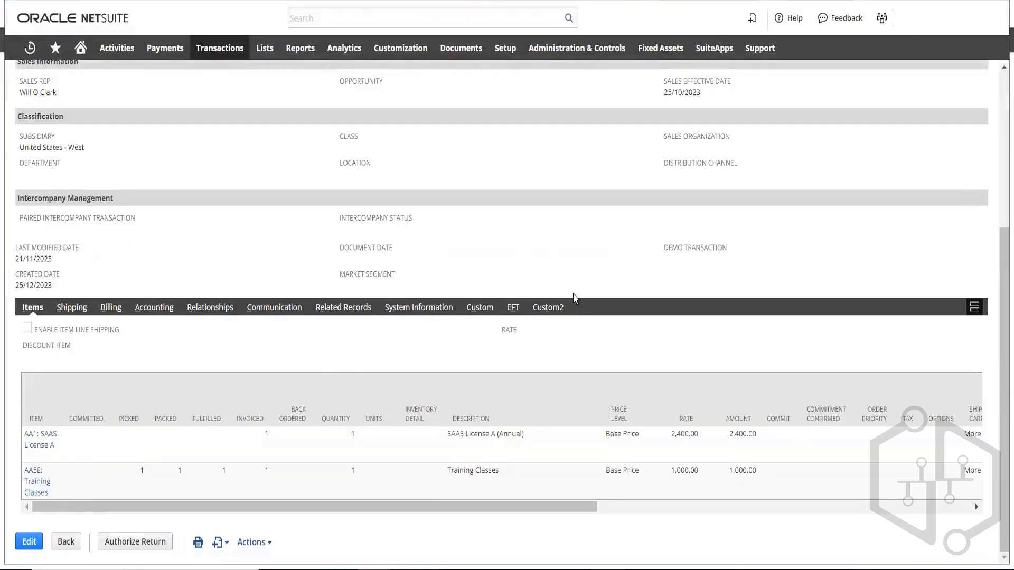
pyautogui.scroll(5, 581, 250)
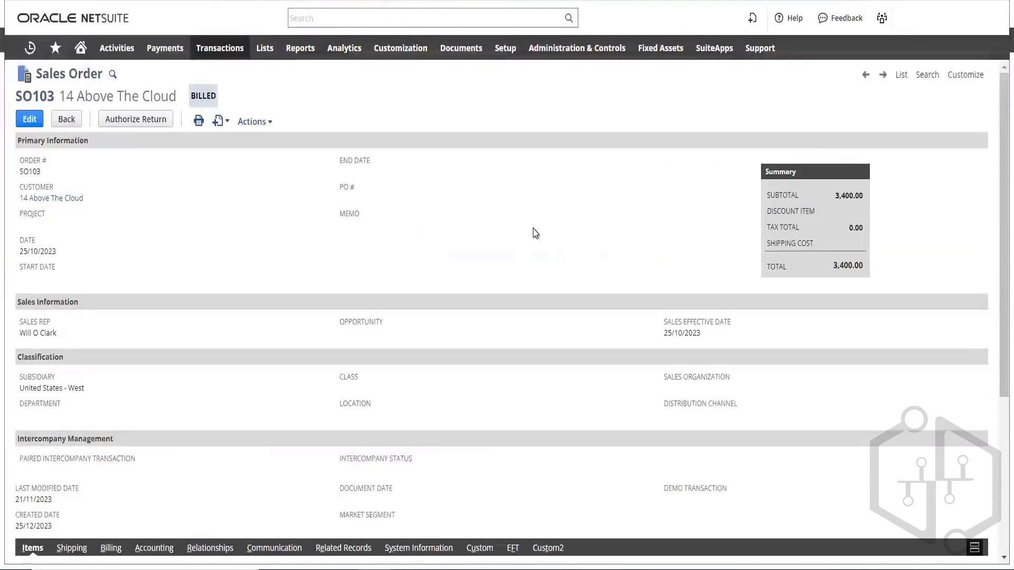
pyautogui.scroll(-5, 536, 233)
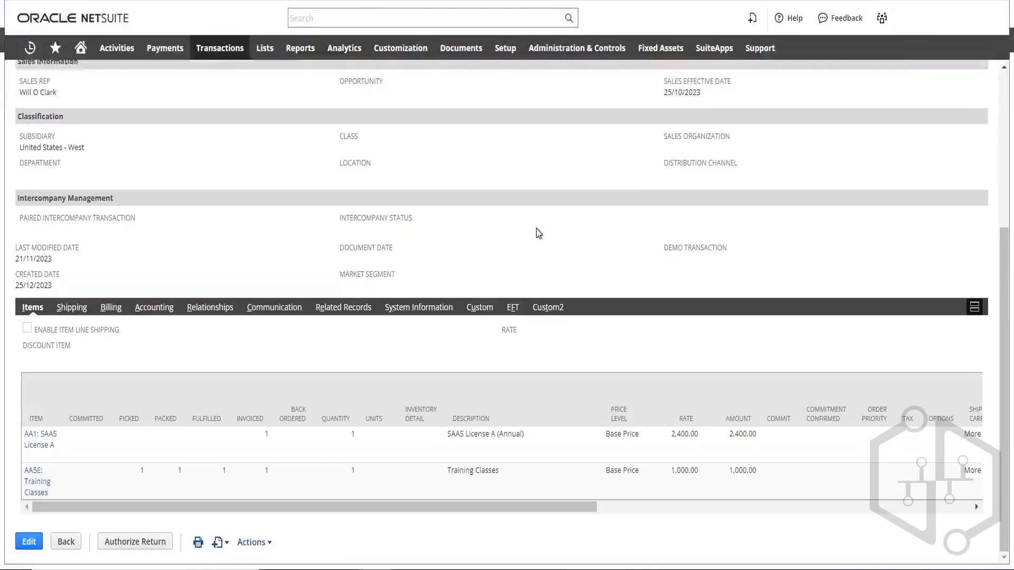
pyautogui.scroll(5, 533, 234)
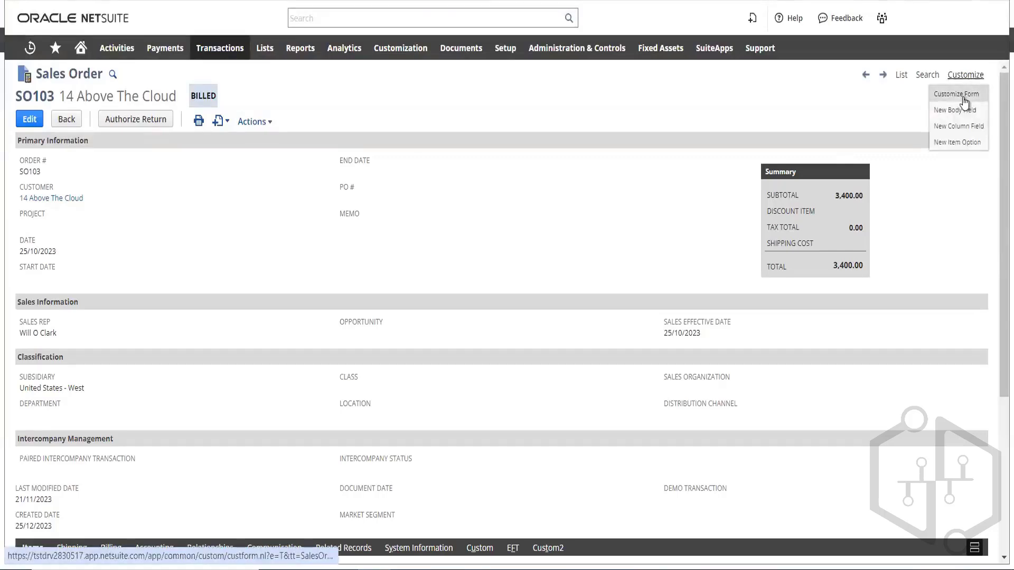
# - Open the sales order's form for customization and examine the list of tabs it shows
pyautogui.click(956, 94)
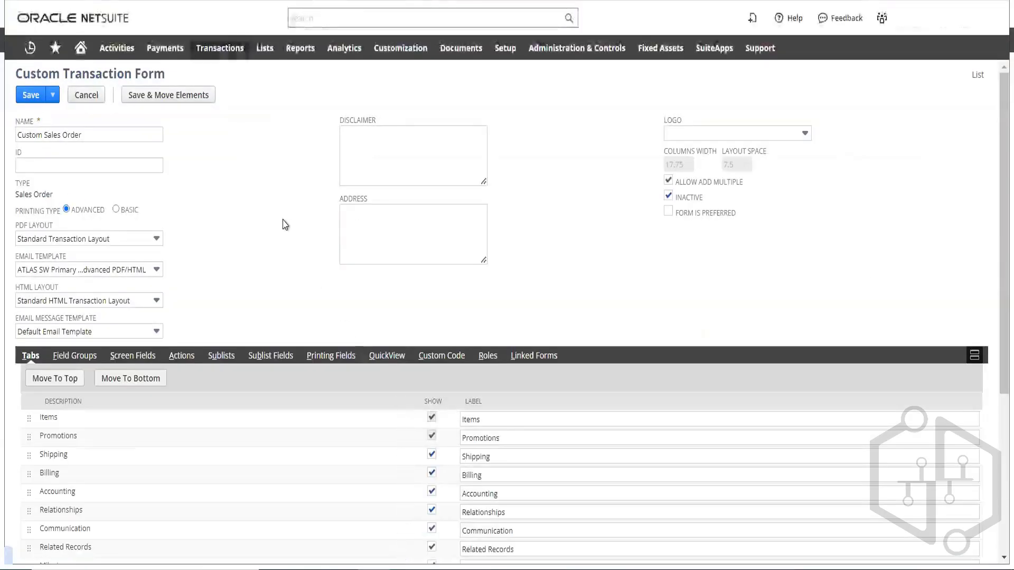
pyautogui.scroll(-3, 275, 222)
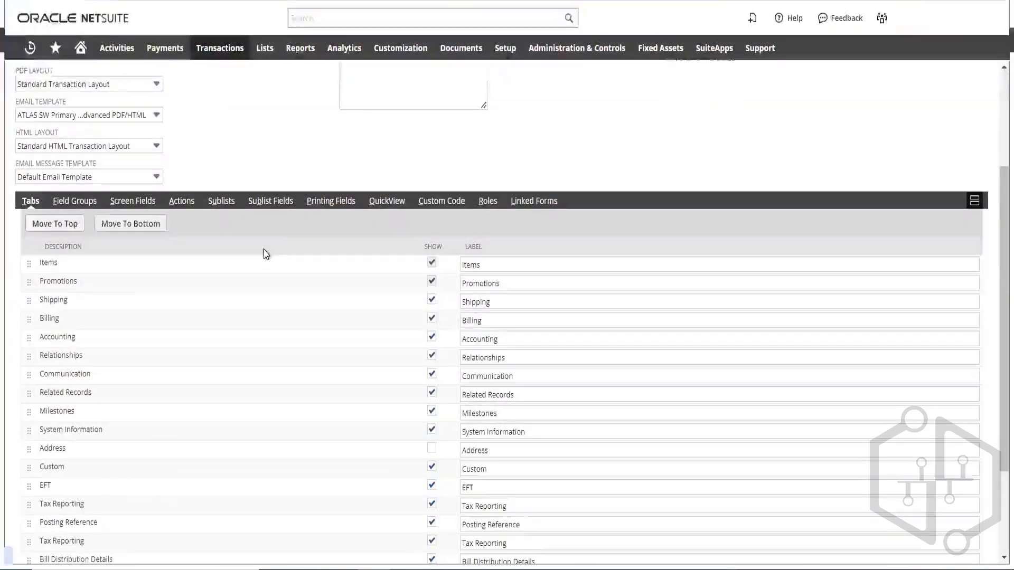
pyautogui.scroll(-5, 264, 257)
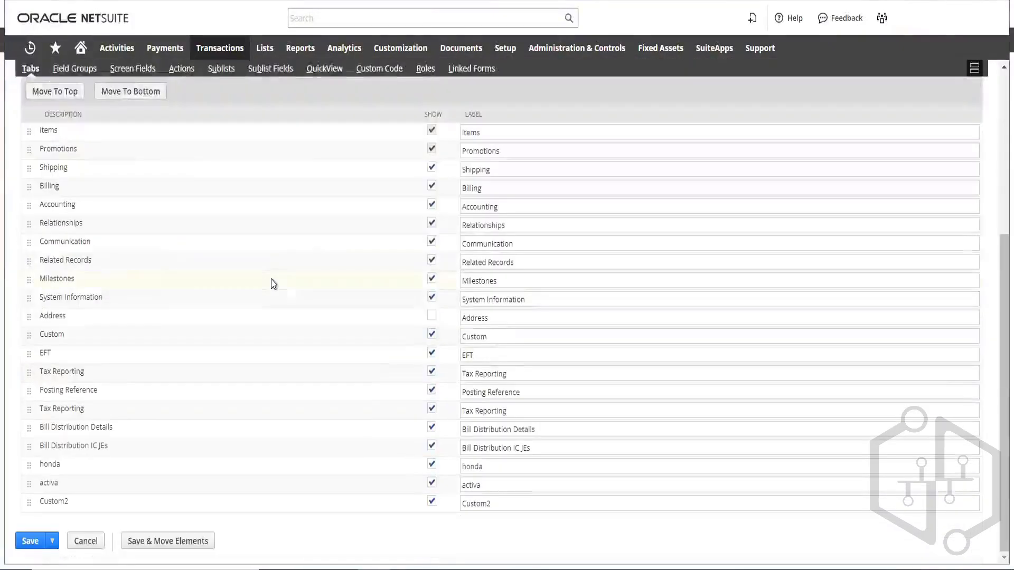
pyautogui.scroll(3, 261, 302)
pyautogui.scroll(3, 259, 301)
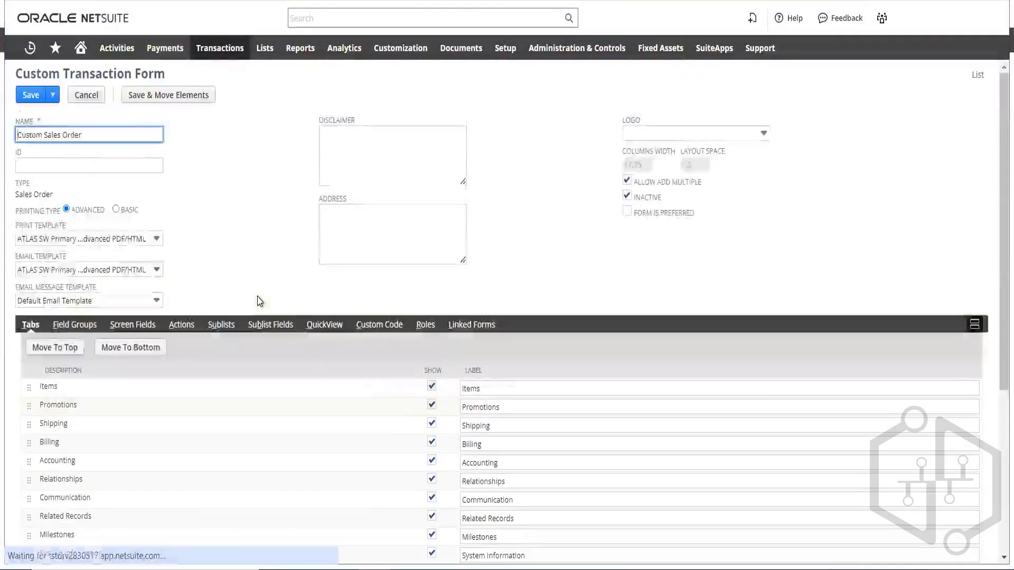
pyautogui.scroll(-3, 248, 271)
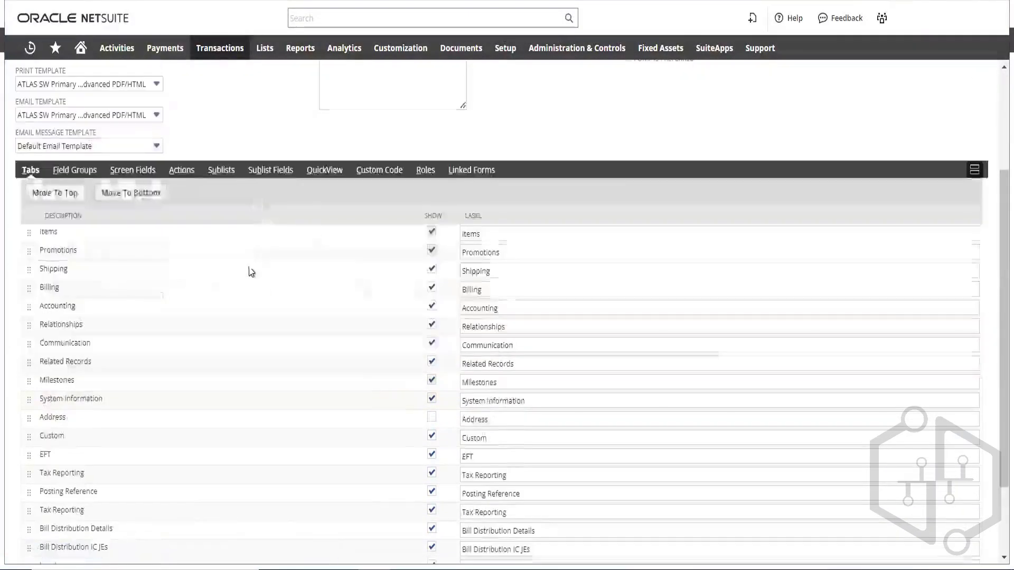
# - In the form's main screen fields, assign the demo transaction field to the Primary Information field group
pyautogui.click(135, 172)
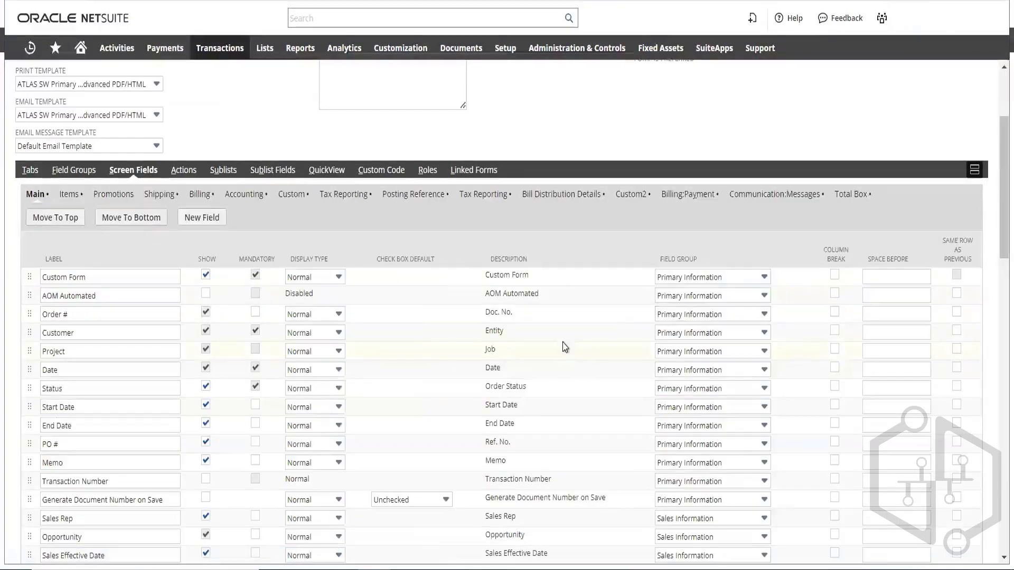
pyautogui.scroll(-20, 572, 355)
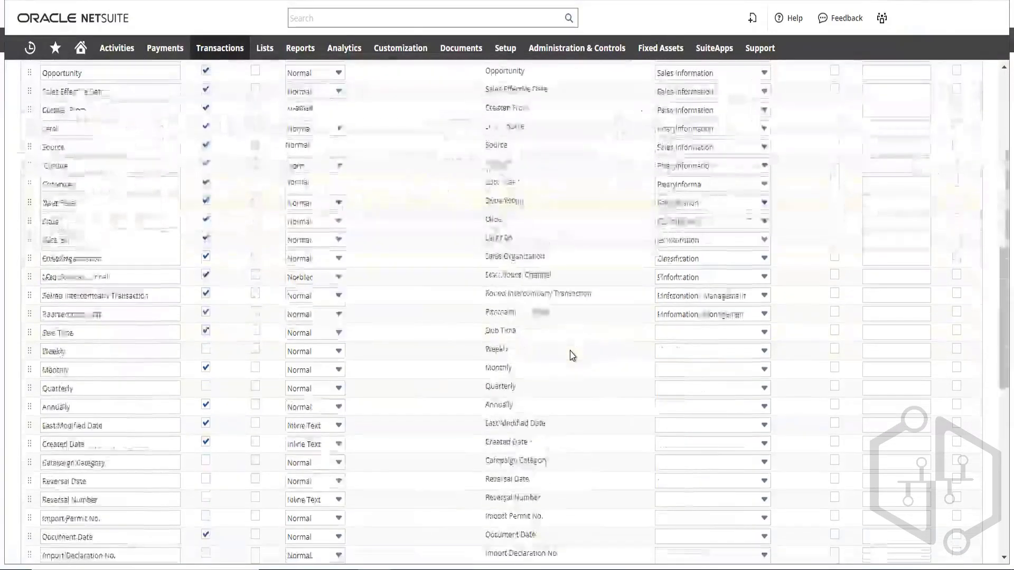
pyautogui.scroll(-5, 572, 356)
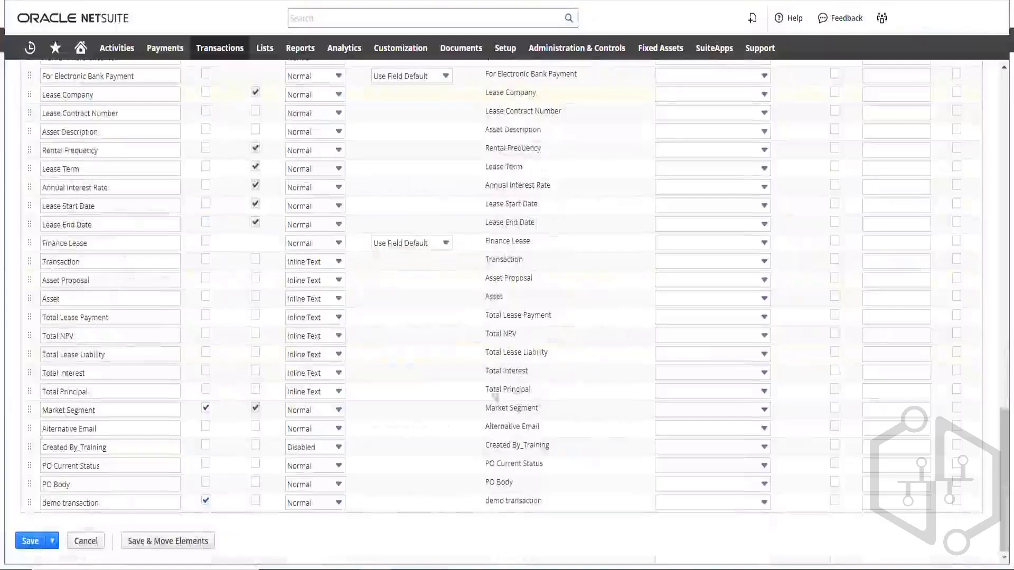
pyautogui.click(758, 494)
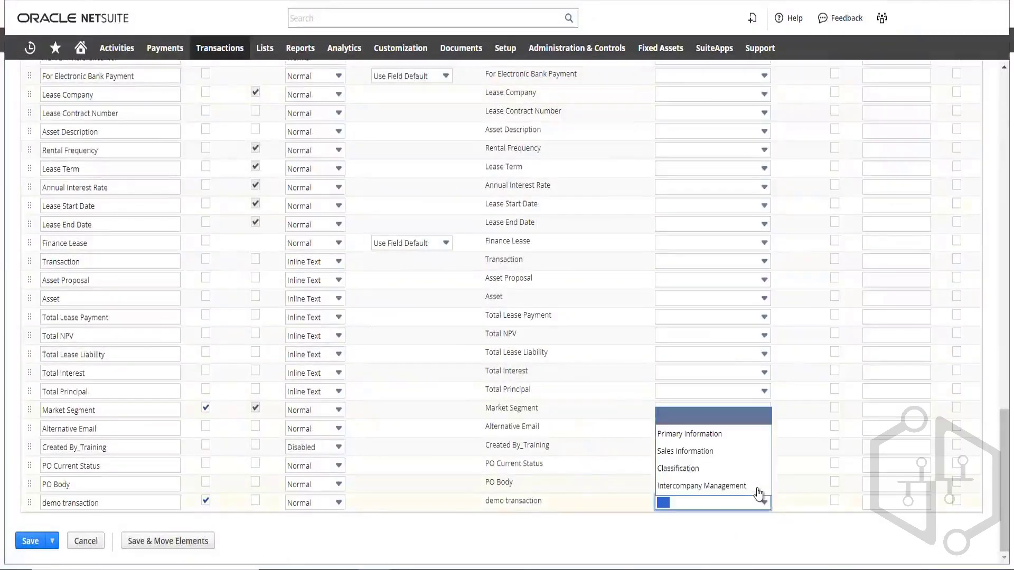
pyautogui.click(714, 435)
pyautogui.scroll(10, 583, 321)
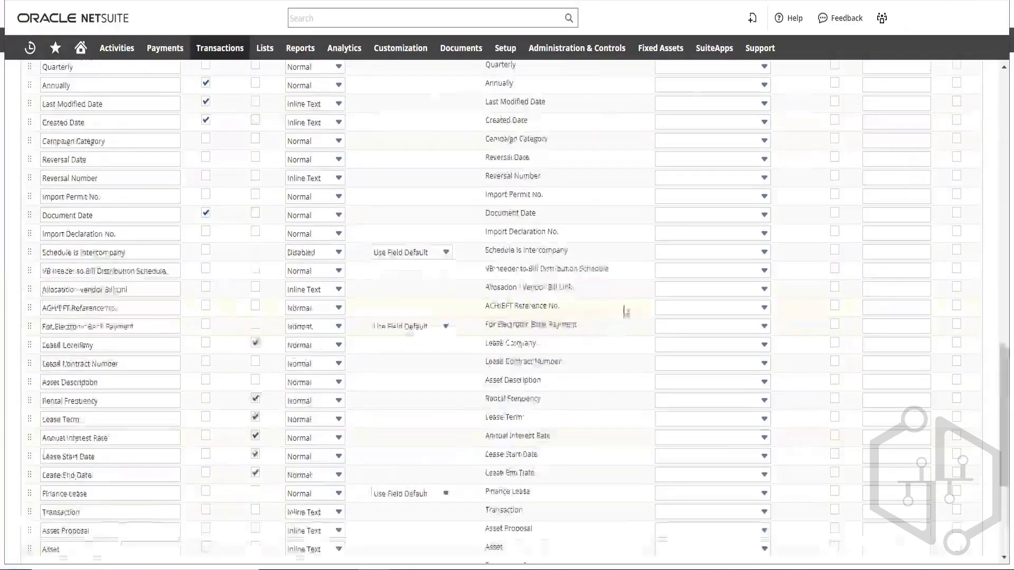
pyautogui.scroll(10, 615, 263)
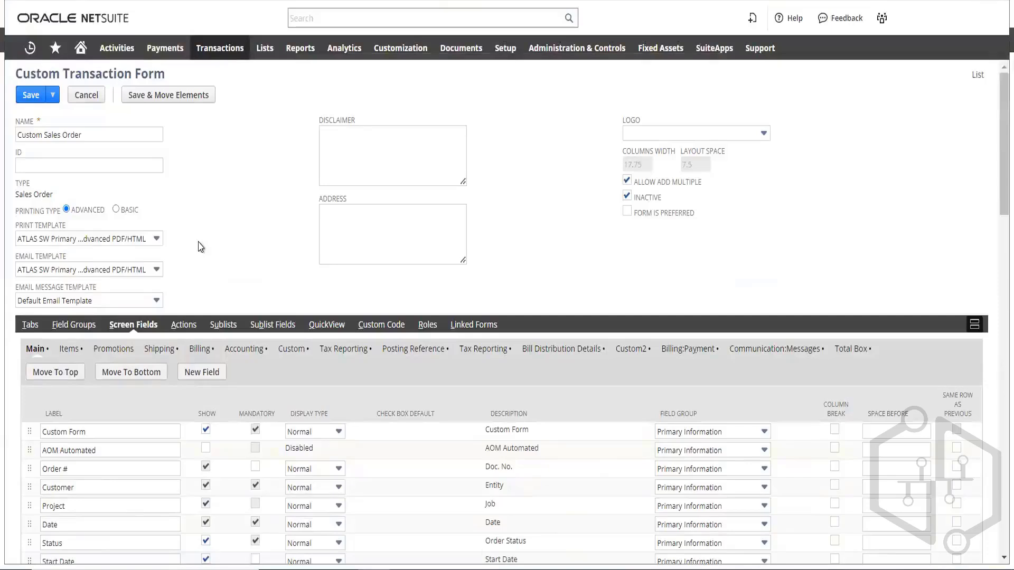
# - Examine the custom sales order form's sublists and the roles for which it can be made the preferred form
pyautogui.click(231, 329)
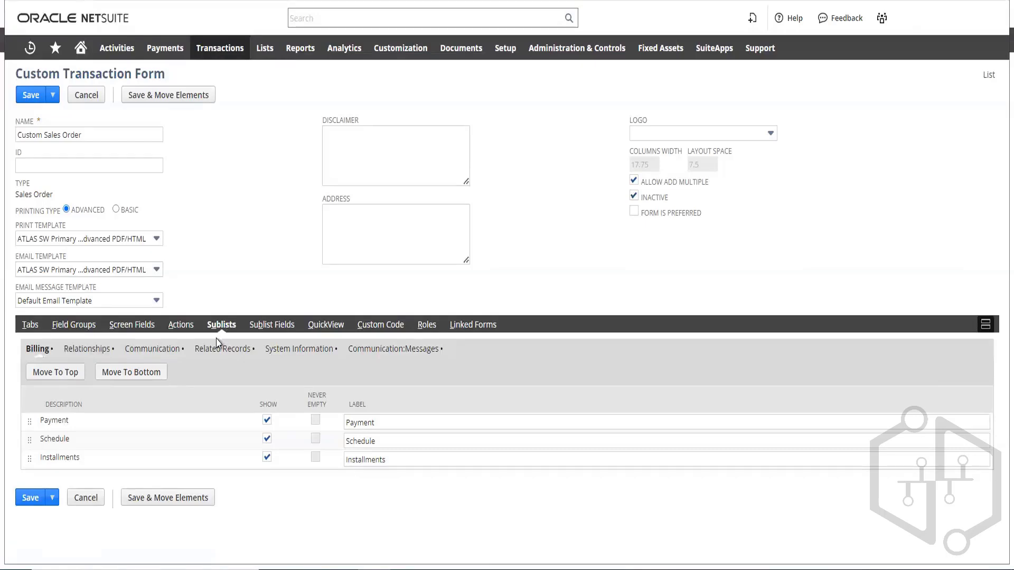
pyautogui.click(425, 326)
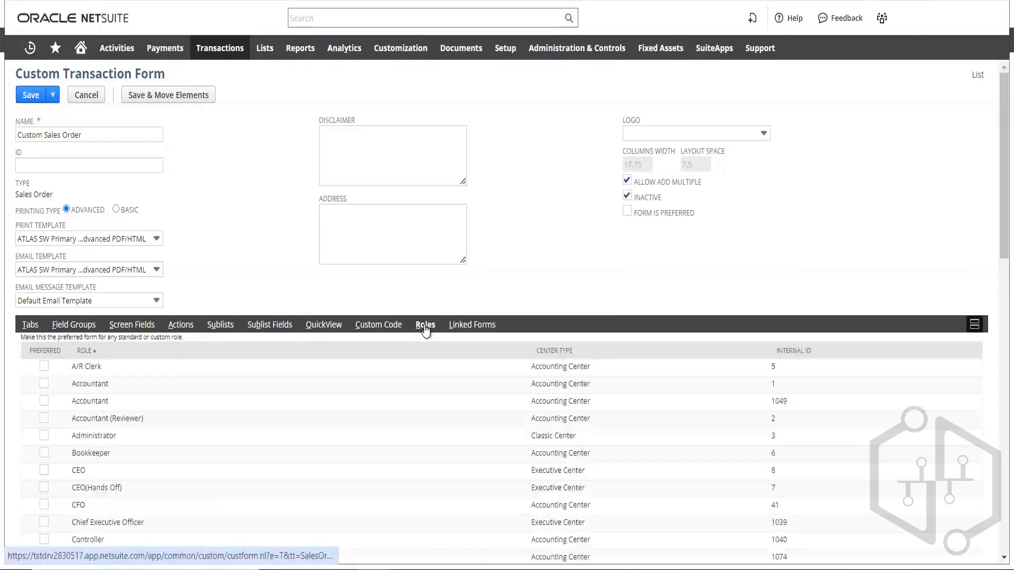
pyautogui.scroll(-4, 379, 389)
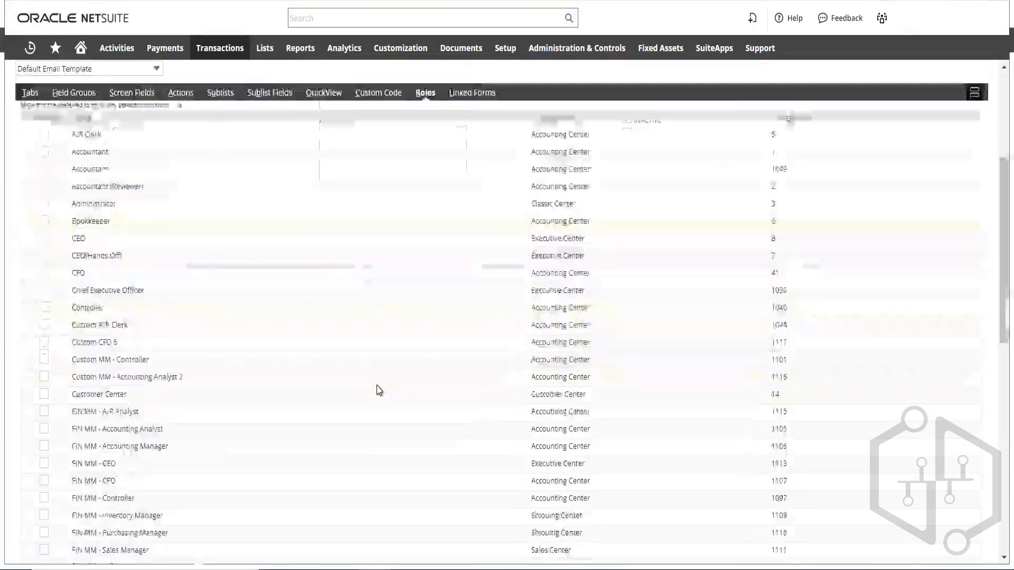
pyautogui.scroll(-10, 379, 389)
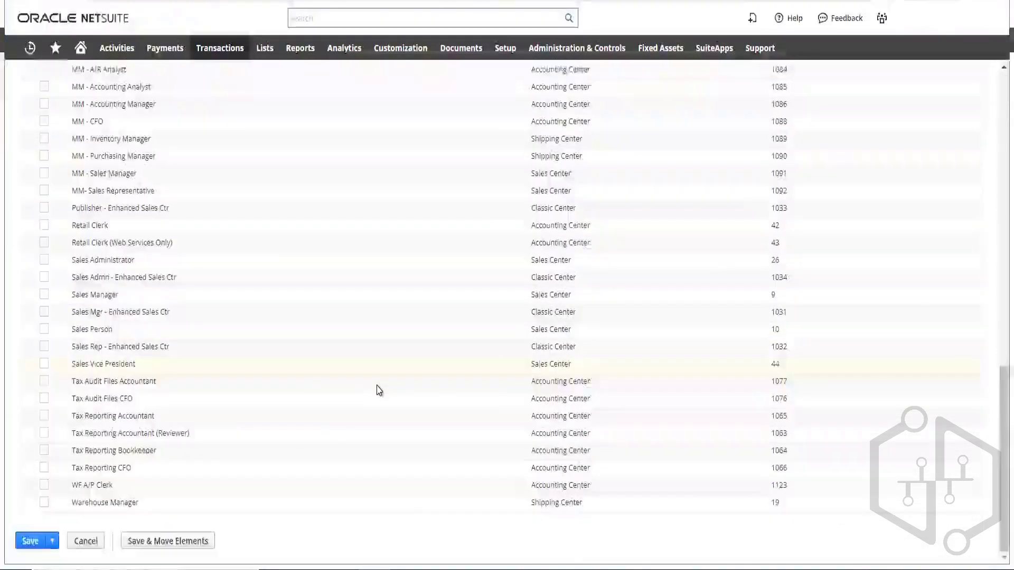
pyautogui.scroll(13, 379, 390)
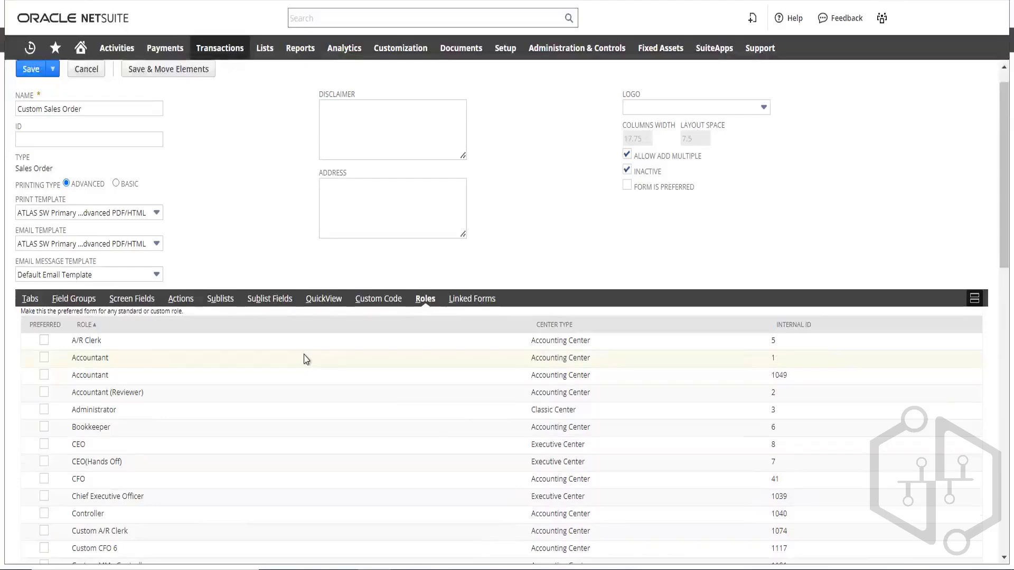
pyautogui.scroll(-3, 141, 305)
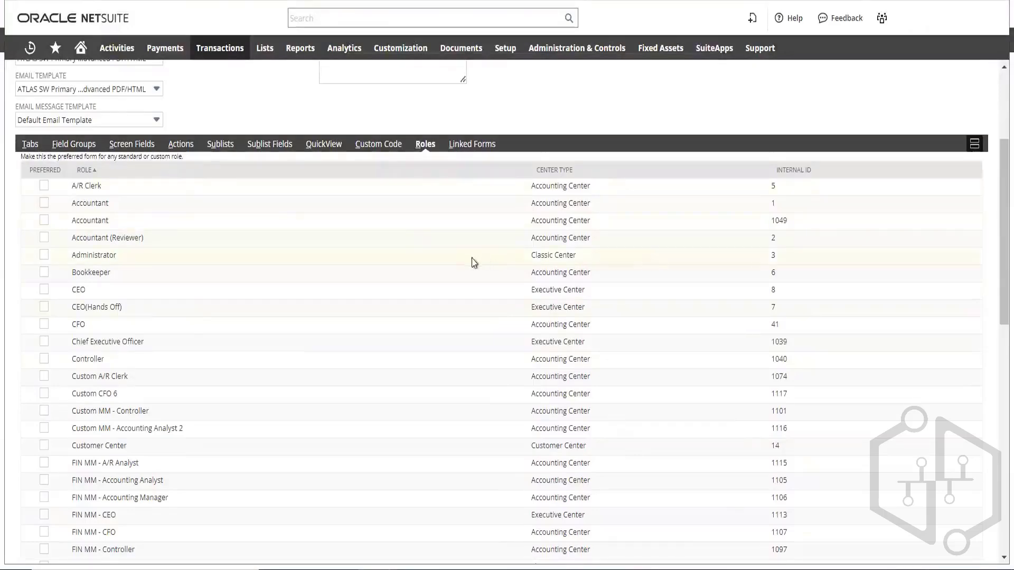
pyautogui.scroll(-15, 382, 278)
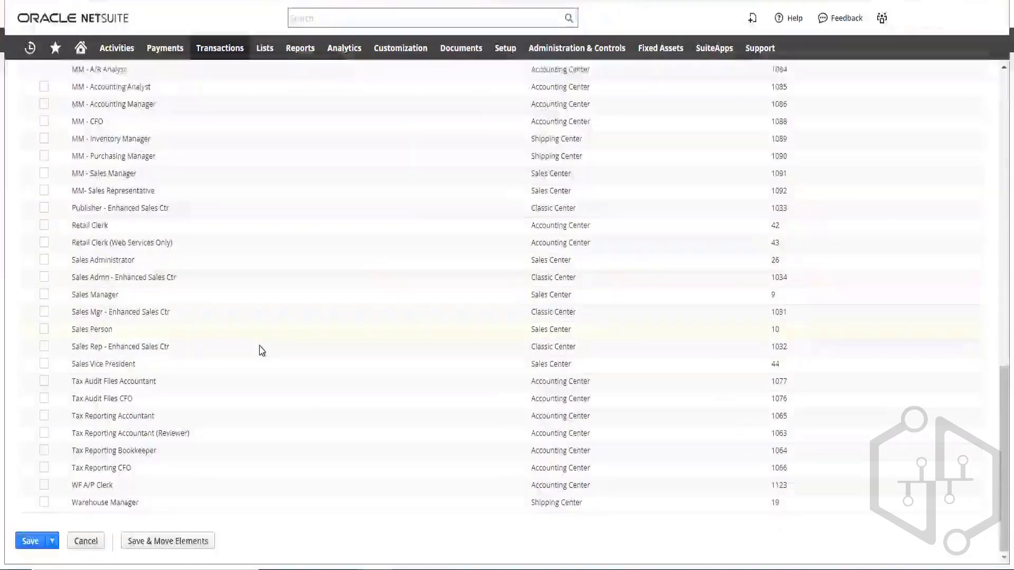
pyautogui.scroll(15, 267, 351)
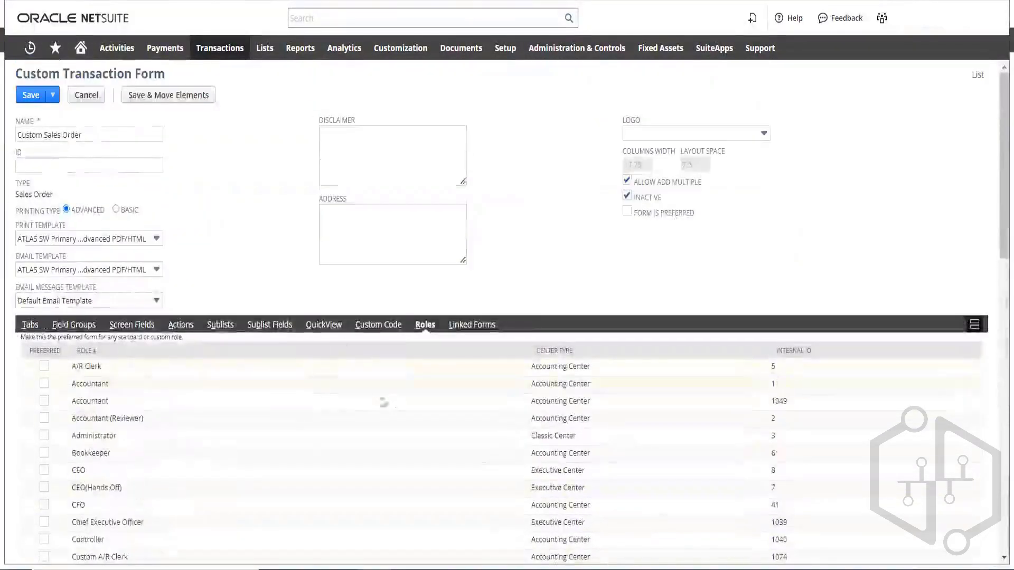
pyautogui.scroll(-15, 331, 402)
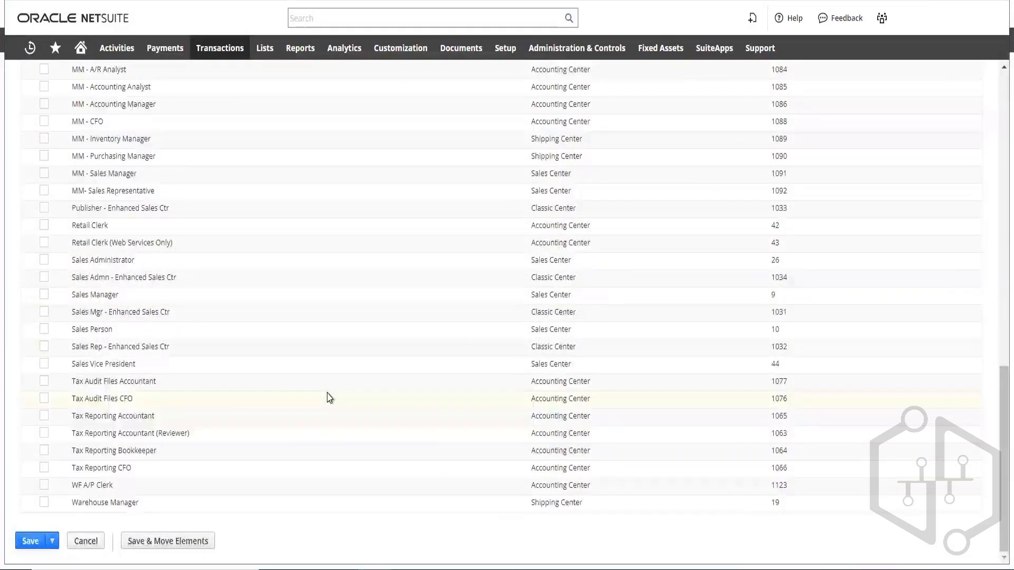
pyautogui.scroll(10, 326, 397)
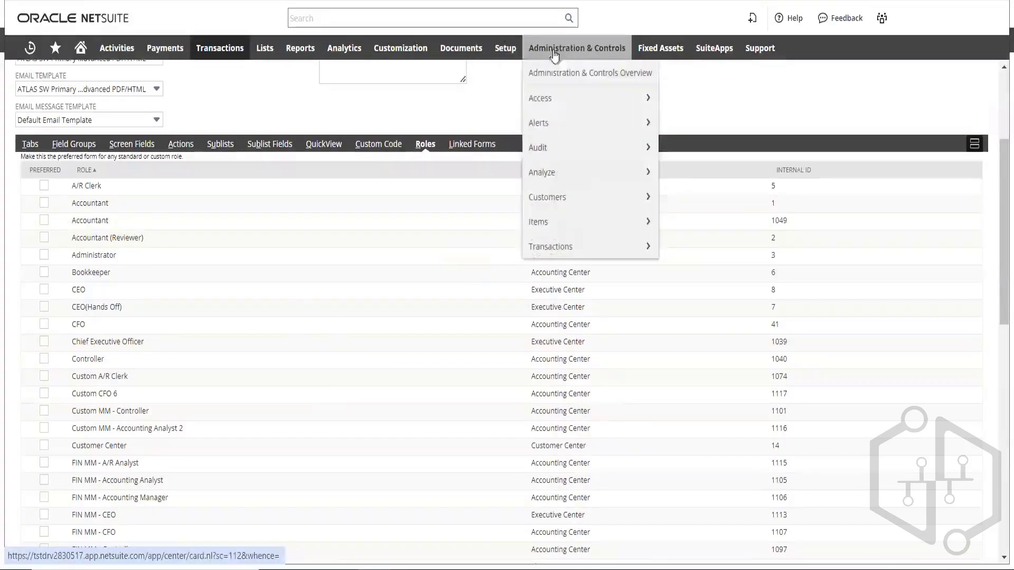
# - Open the Manage Roles list in a new browser tab and look through the standard and custom roles
pyautogui.moveTo(505, 51)
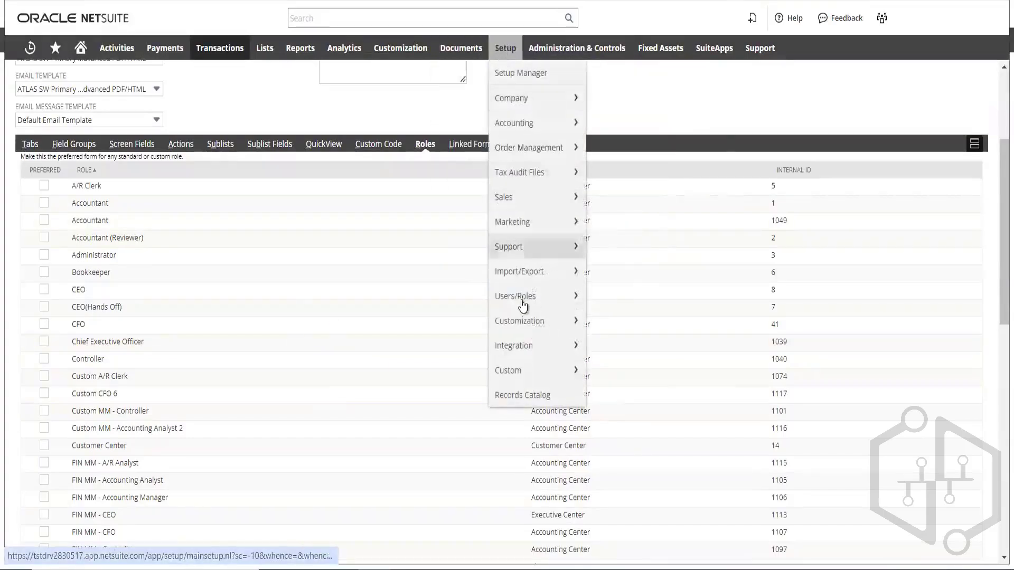
pyautogui.moveTo(528, 296)
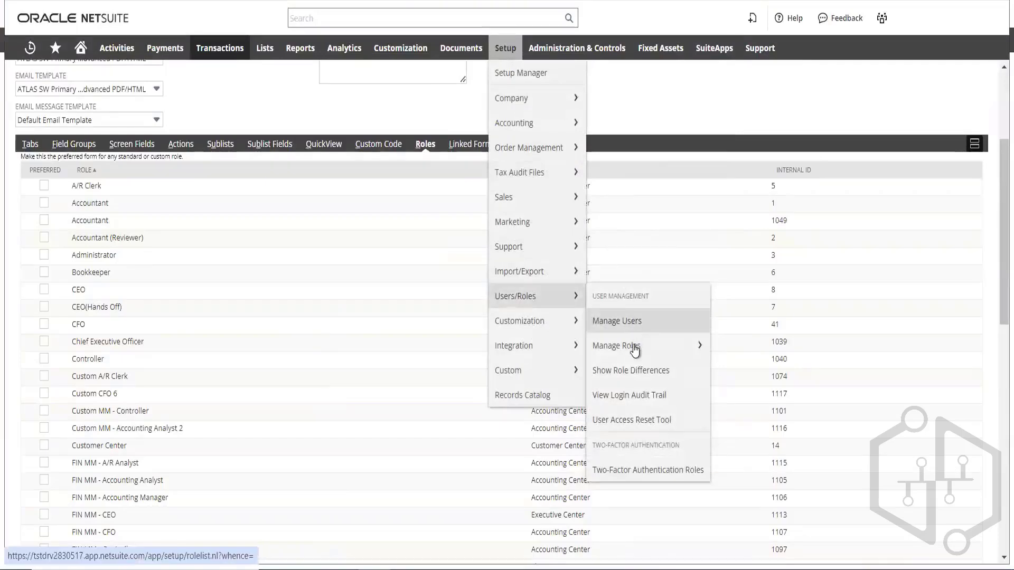
pyautogui.moveTo(635, 352)
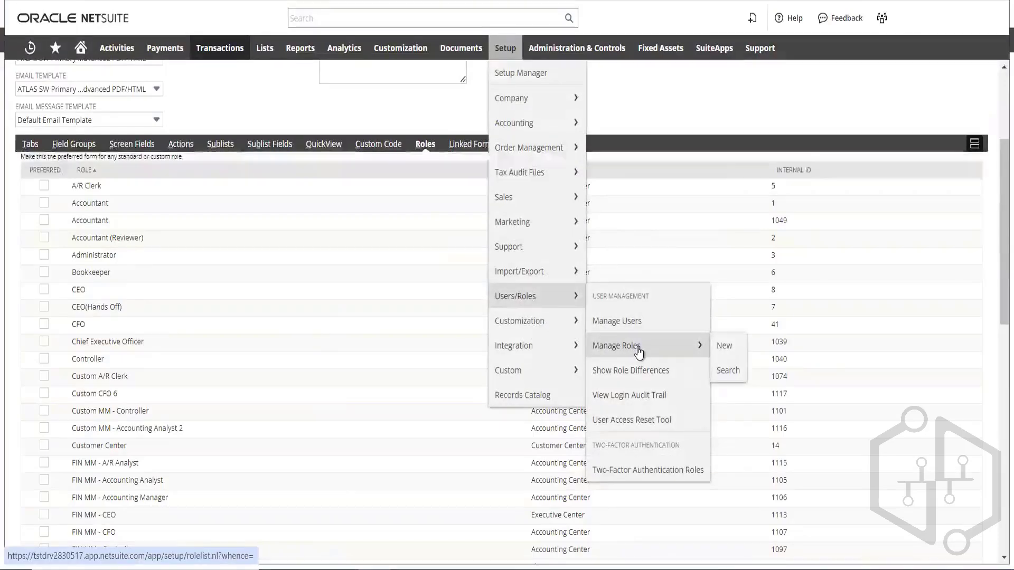
pyautogui.rightClick(638, 354)
pyautogui.click(653, 365)
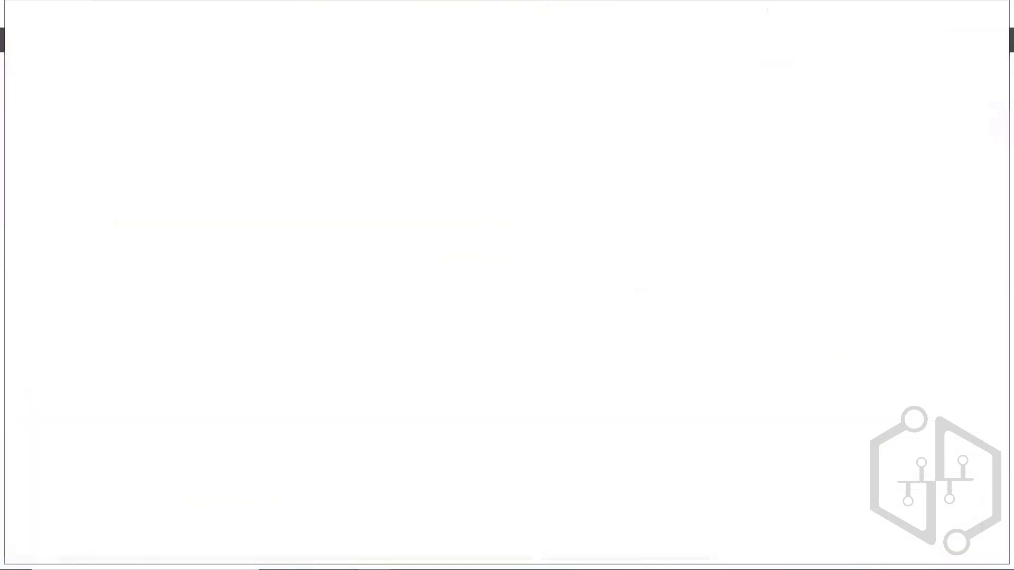
pyautogui.scroll(-2, 269, 285)
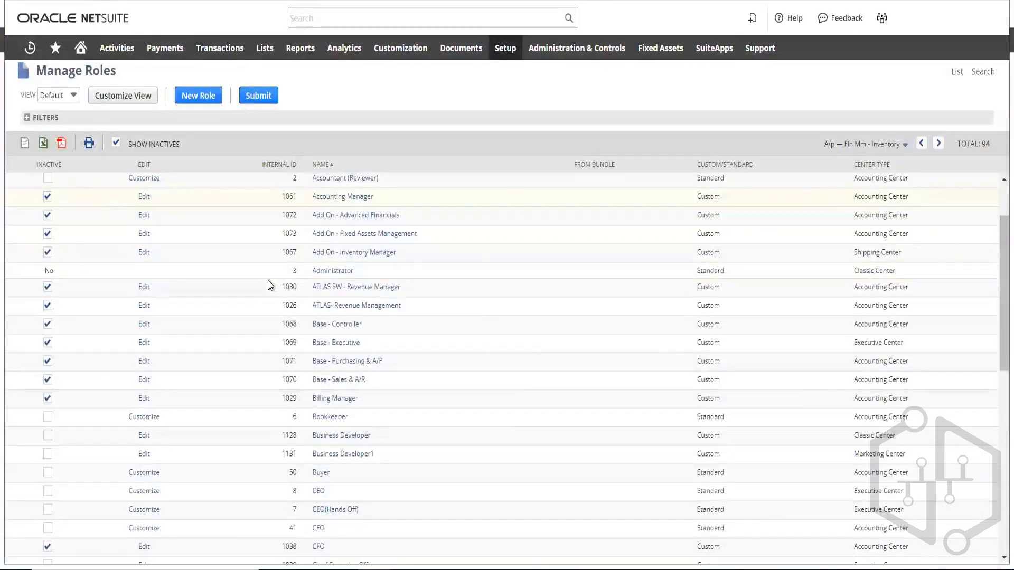
pyautogui.scroll(-2, 269, 285)
pyautogui.scroll(5, 269, 285)
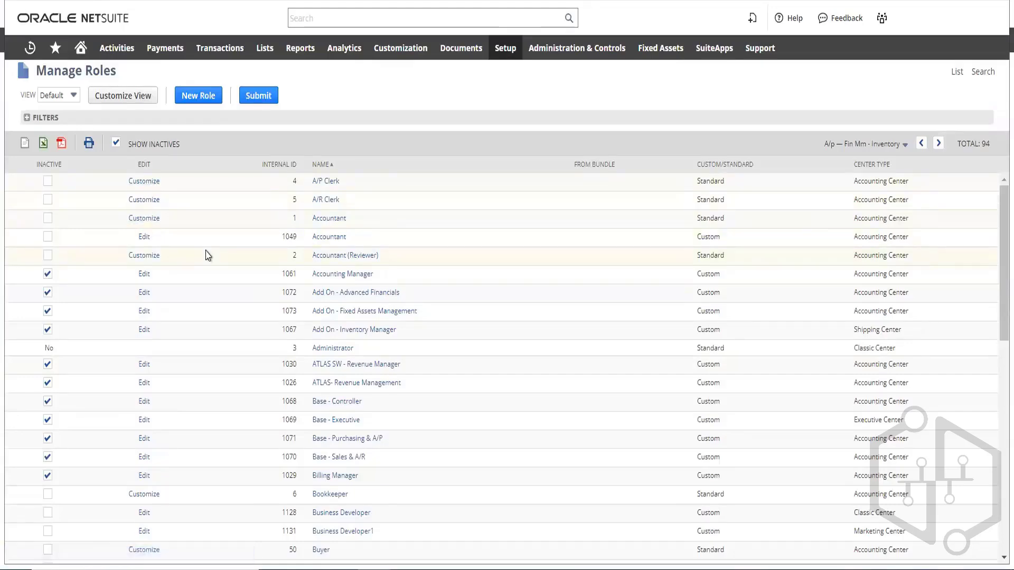
# - Find the custom Controller role in the Manage Roles list and open it for editing at its permissions
pyautogui.scroll(-5, 216, 254)
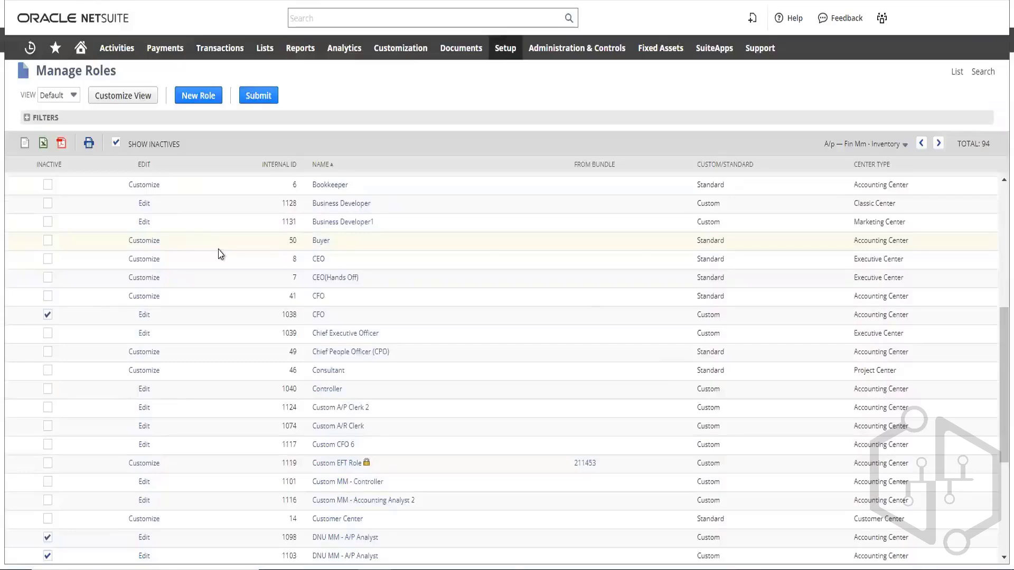
pyautogui.scroll(-4, 221, 254)
pyautogui.scroll(1, 220, 259)
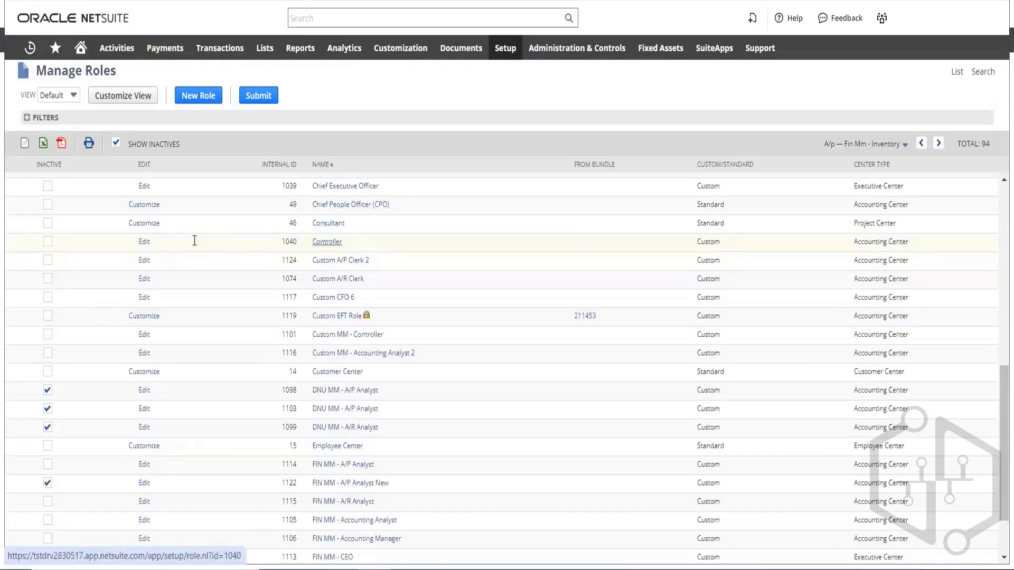
pyautogui.click(148, 245)
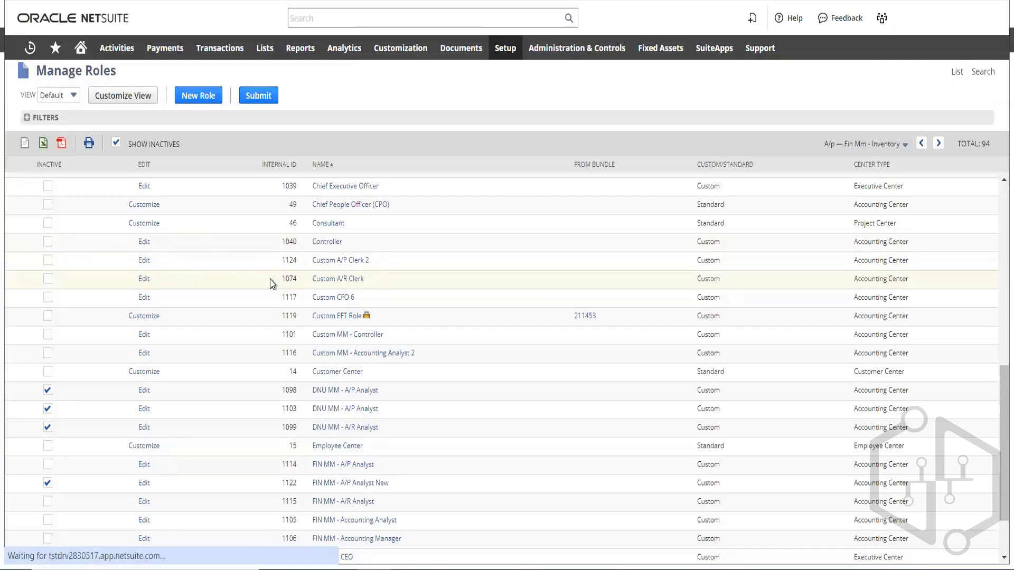
pyautogui.scroll(-15, 407, 265)
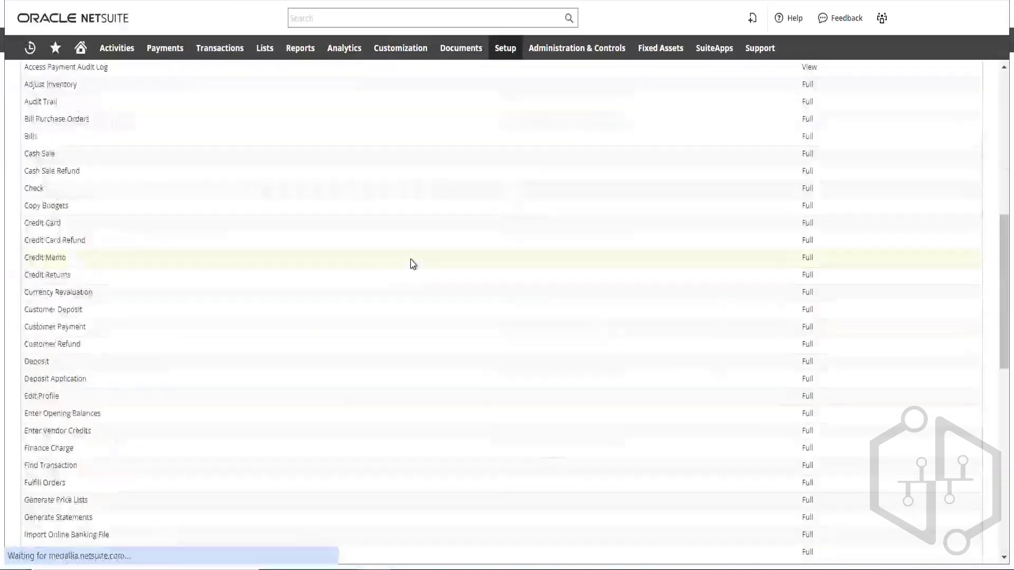
pyautogui.scroll(6, 383, 268)
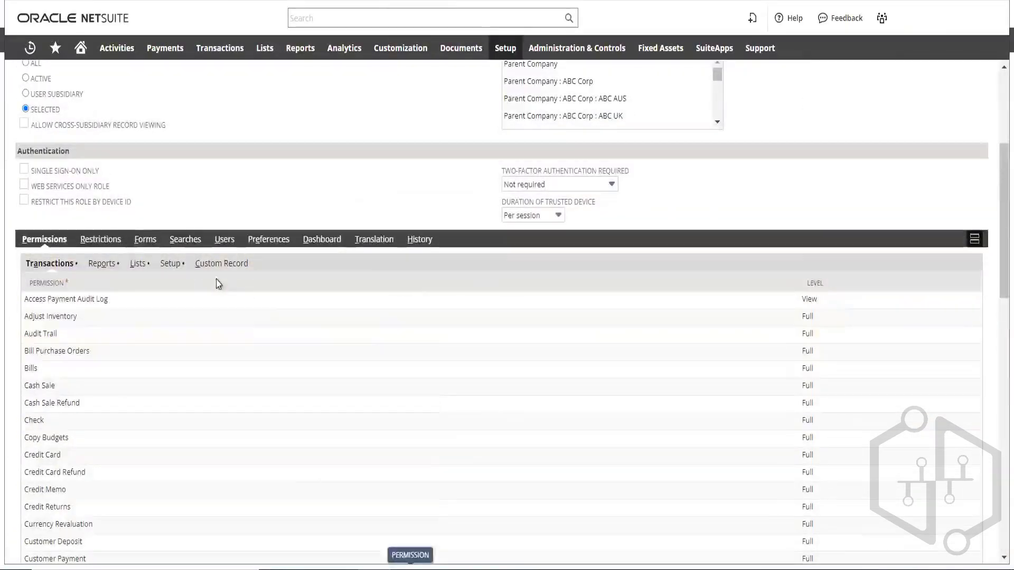
# - Set the Sales Order transaction permission level of the Controller role to View and look over its other transaction permissions
pyautogui.scroll(-15, 380, 337)
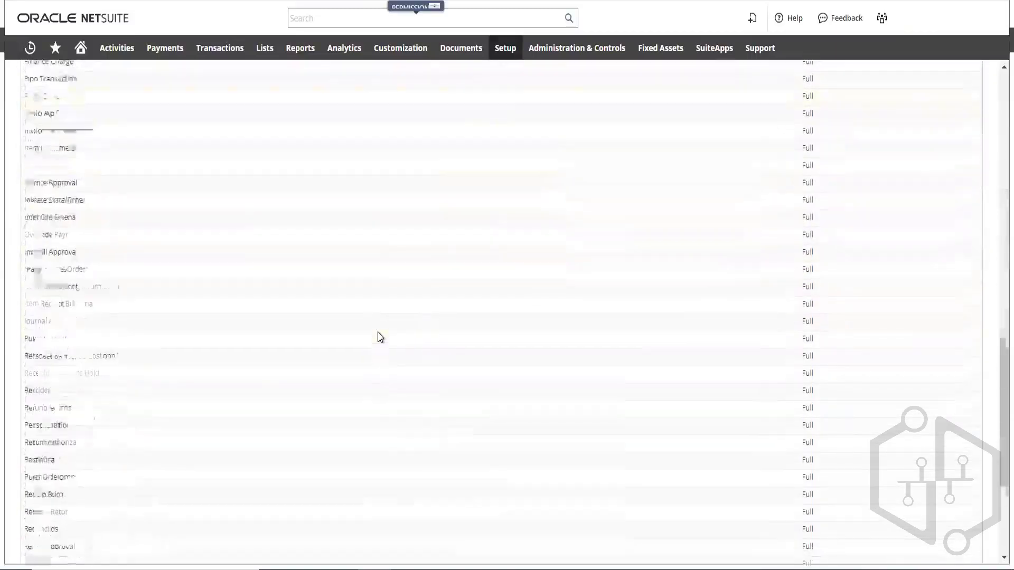
pyautogui.scroll(-1, 381, 336)
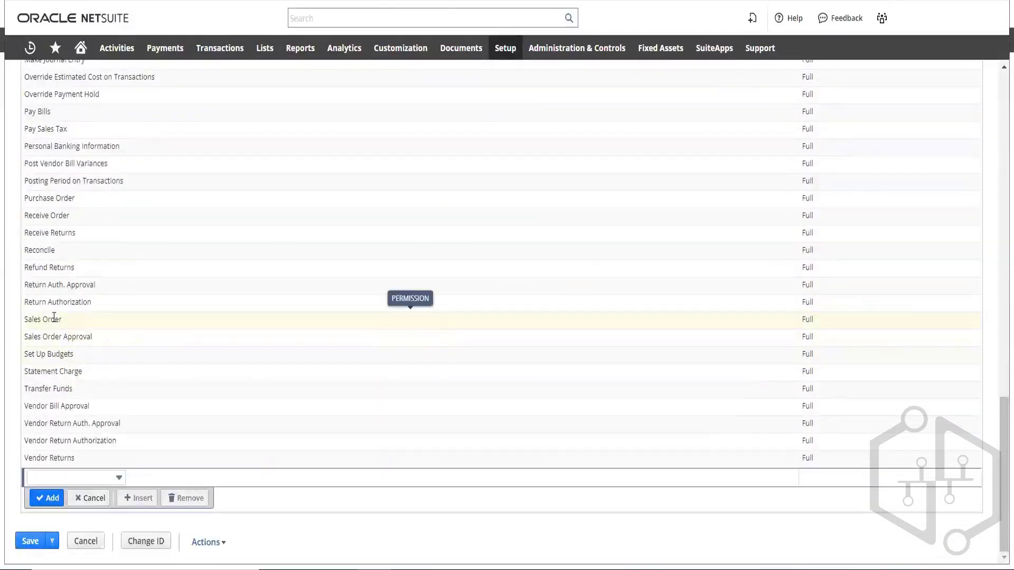
pyautogui.click(806, 321)
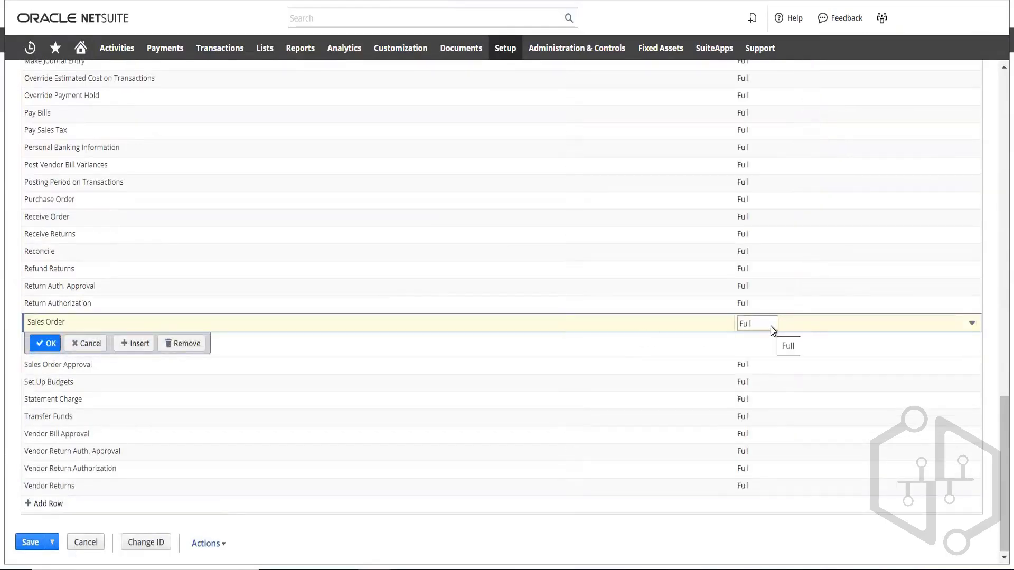
pyautogui.click(971, 325)
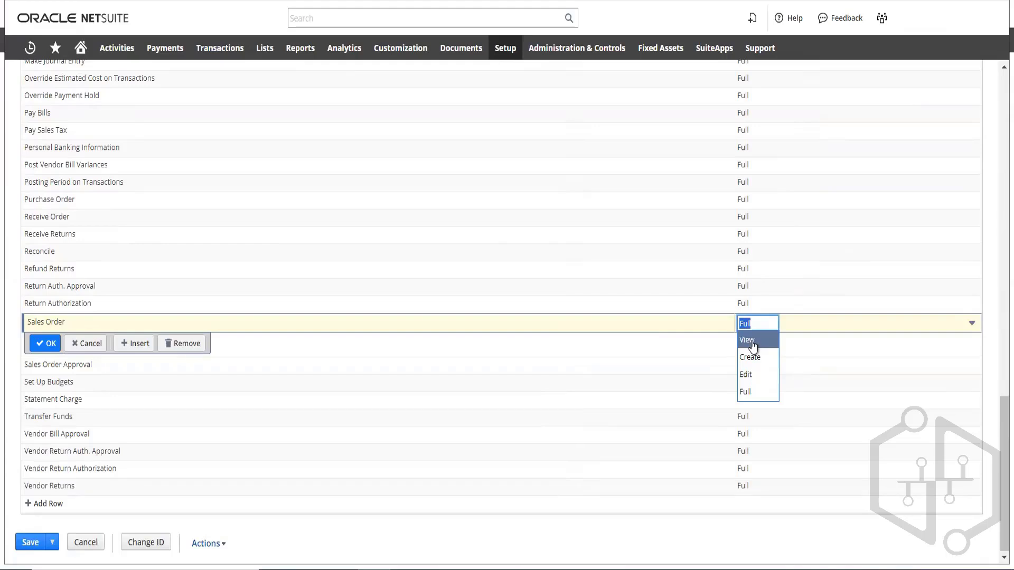
pyautogui.click(754, 340)
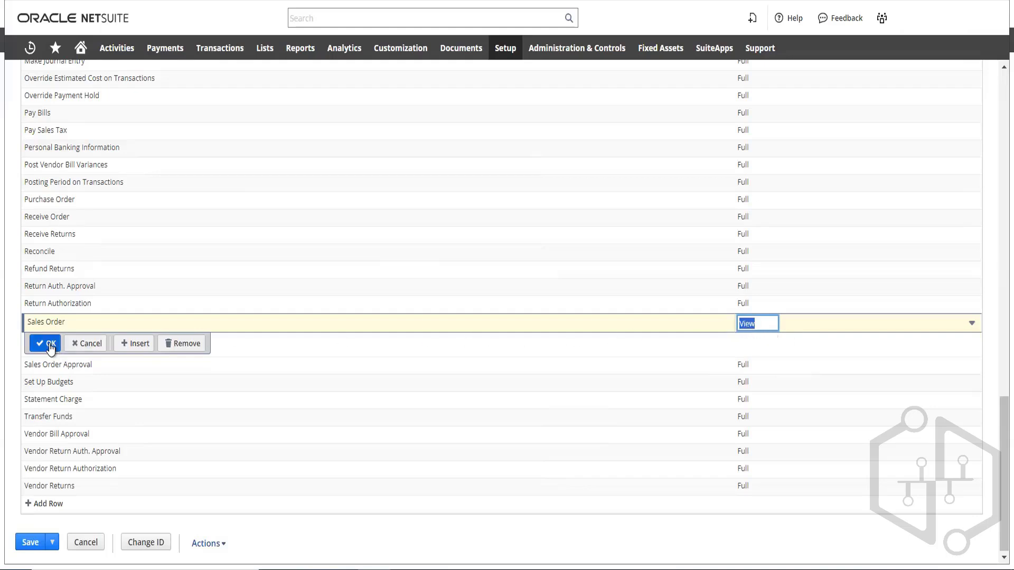
pyautogui.scroll(3, 675, 341)
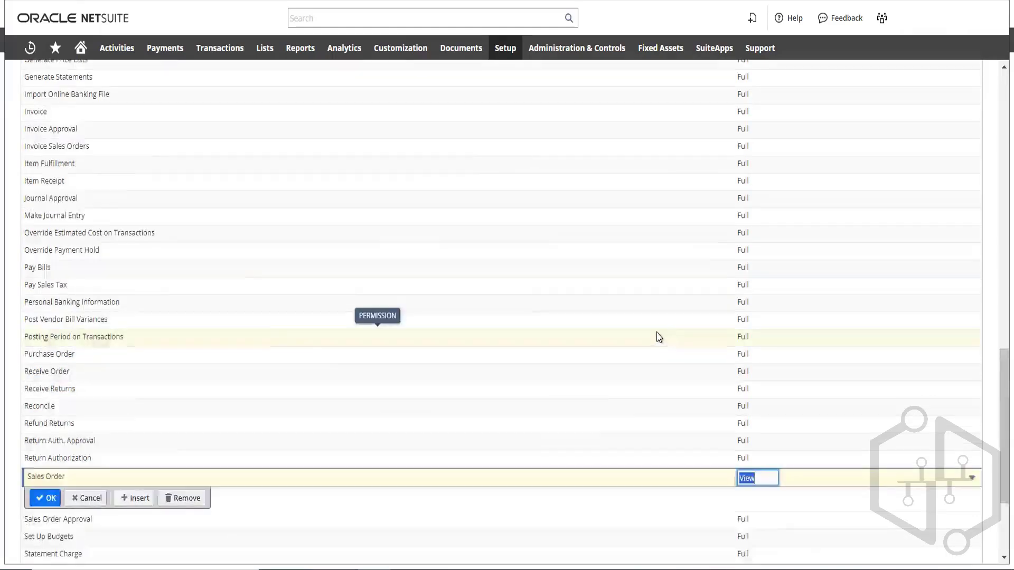
pyautogui.scroll(4, 657, 335)
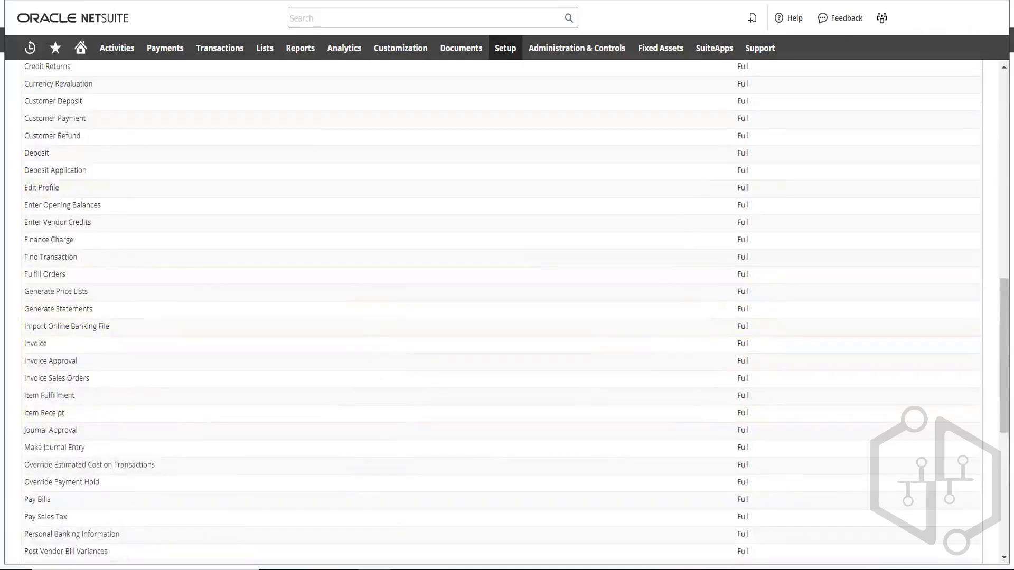
pyautogui.scroll(-1, 644, 280)
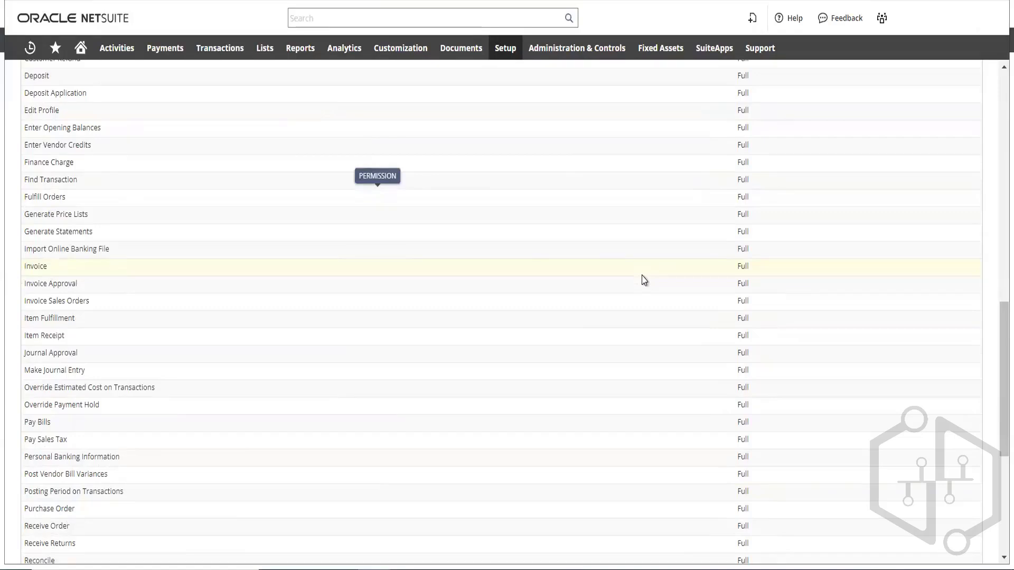
pyautogui.scroll(-3, 644, 280)
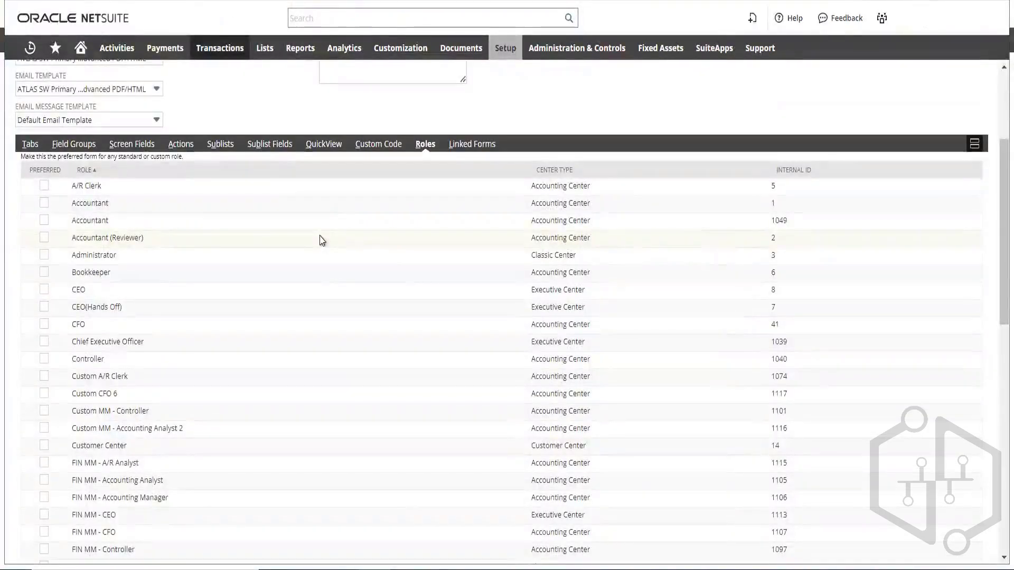
# - Return to the Custom Sales Order form and examine its header settings and the roles available for form preference
pyautogui.scroll(3, 290, 208)
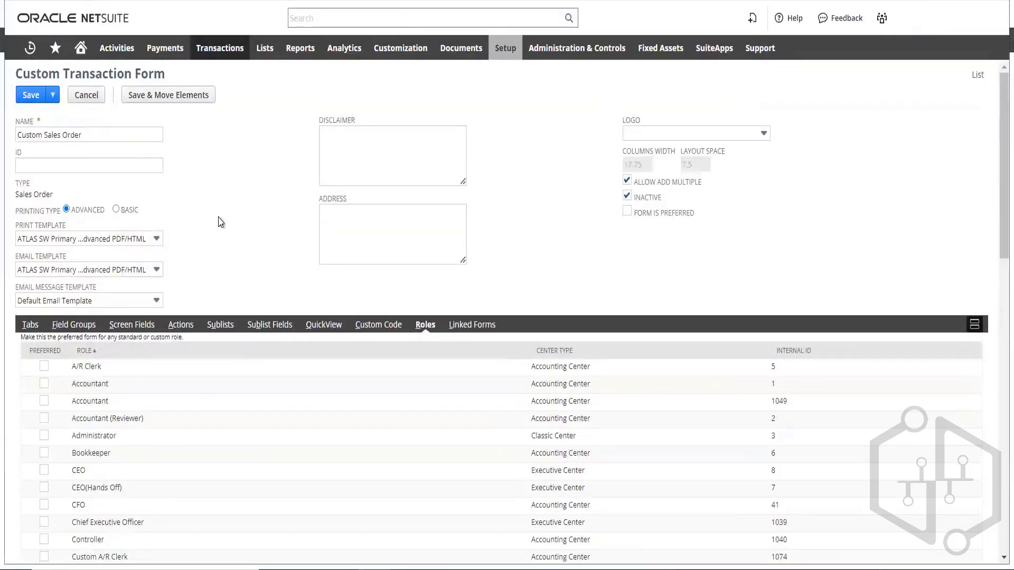
pyautogui.scroll(-3, 224, 212)
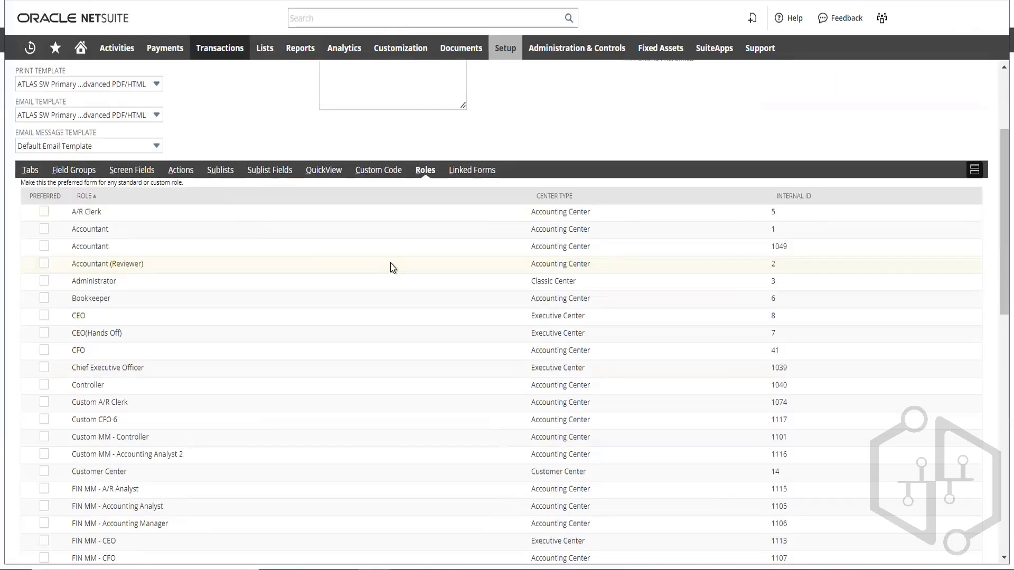
pyautogui.scroll(3, 381, 252)
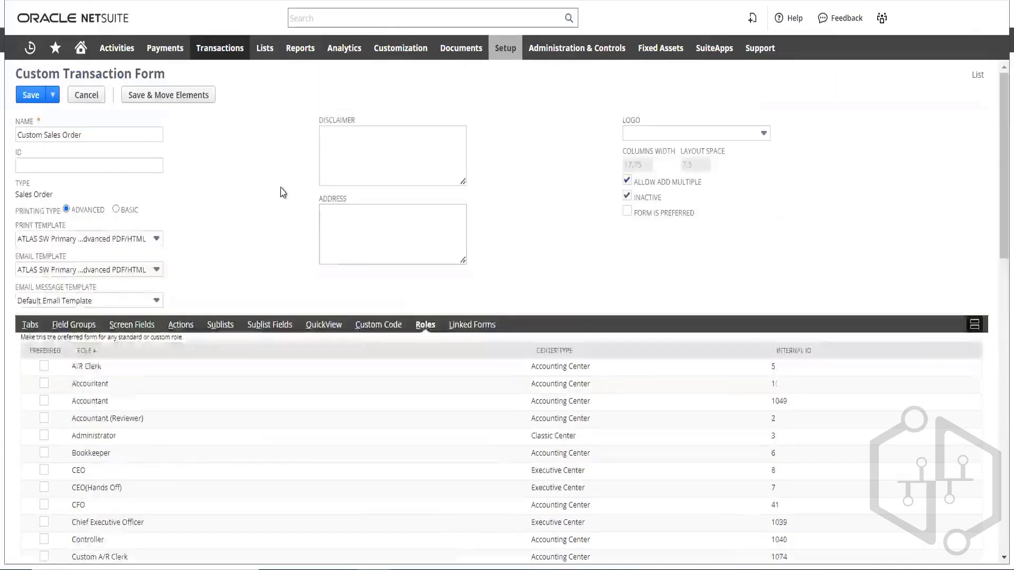
pyautogui.scroll(-4, 284, 194)
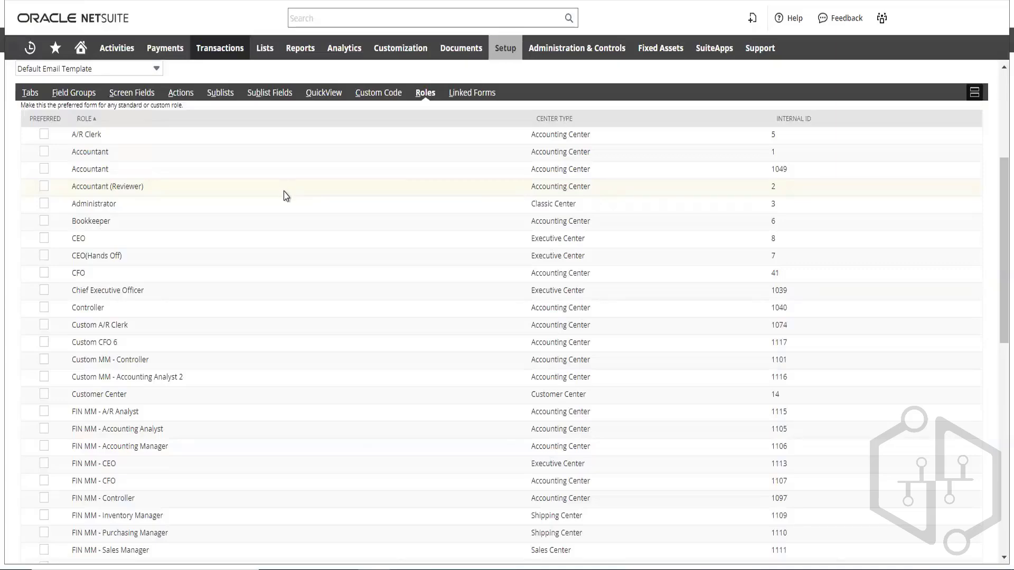
pyautogui.scroll(-3, 285, 195)
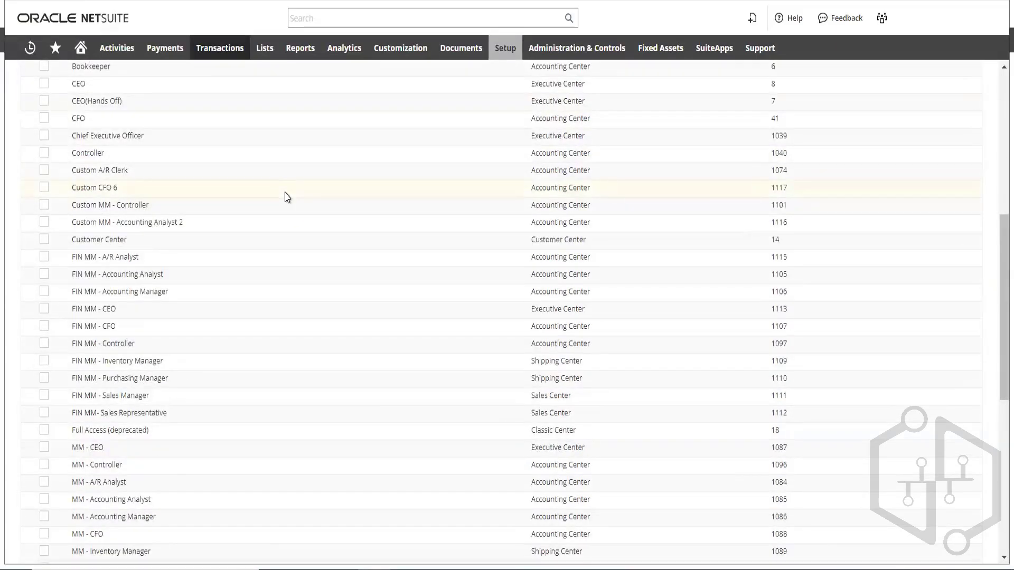
pyautogui.scroll(-2, 287, 197)
pyautogui.scroll(-6, 288, 199)
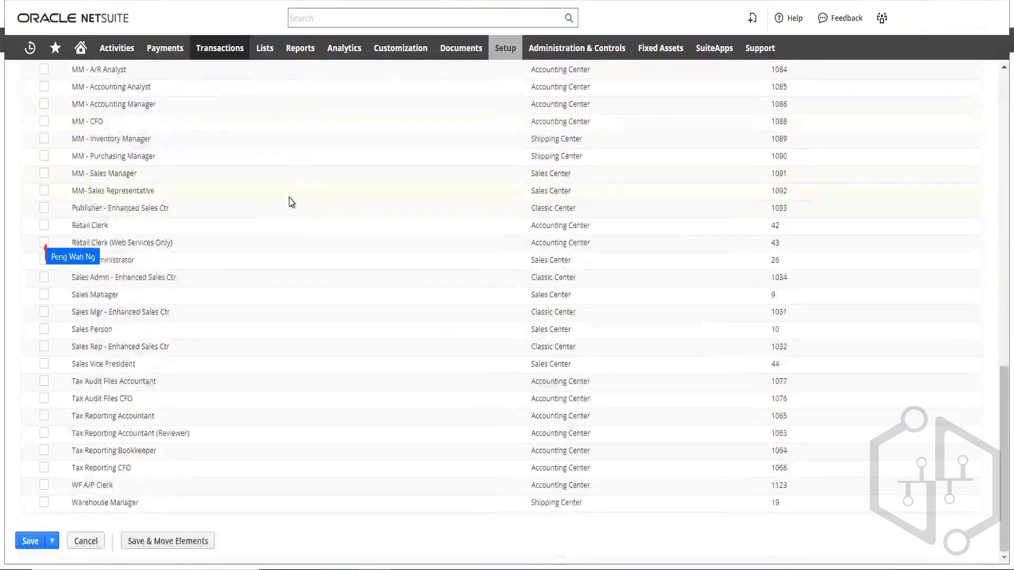
# - Make the custom sales order form preferred for the A/R Clerk and Accountant roles and save the form
pyautogui.scroll(3, 290, 203)
pyautogui.scroll(10, 293, 205)
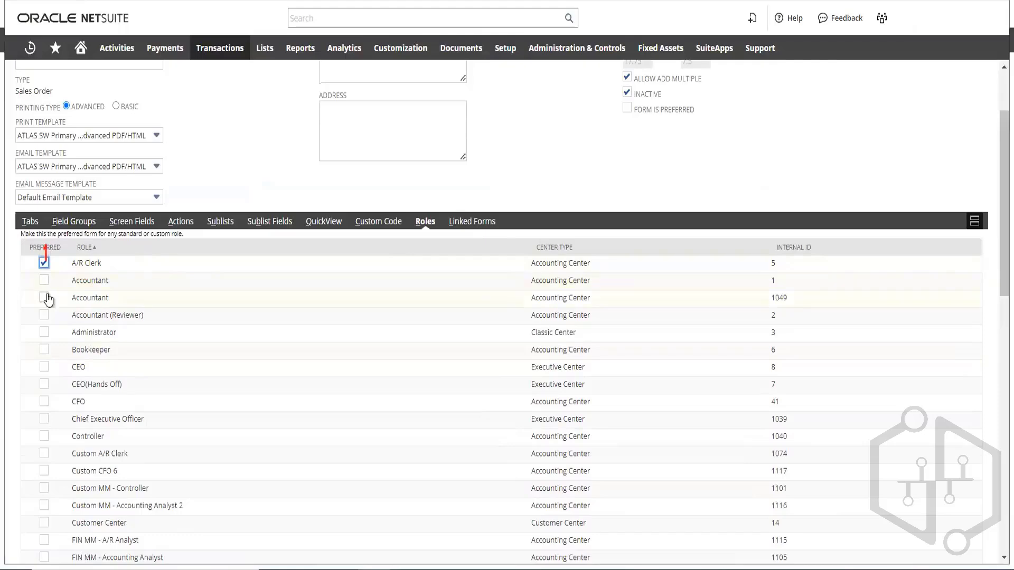
pyautogui.click(44, 281)
pyautogui.scroll(-15, 251, 275)
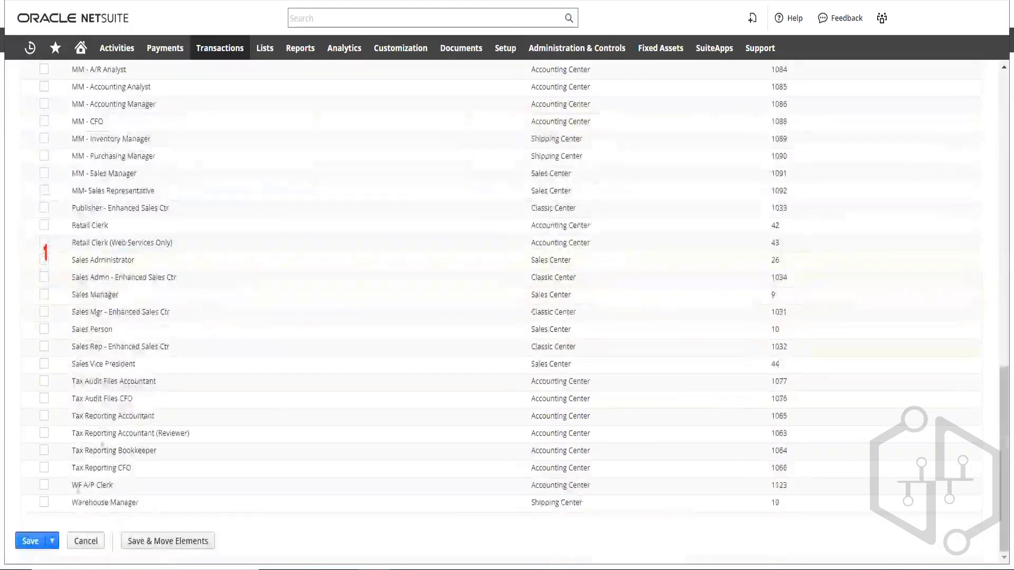
pyautogui.moveTo(33, 546)
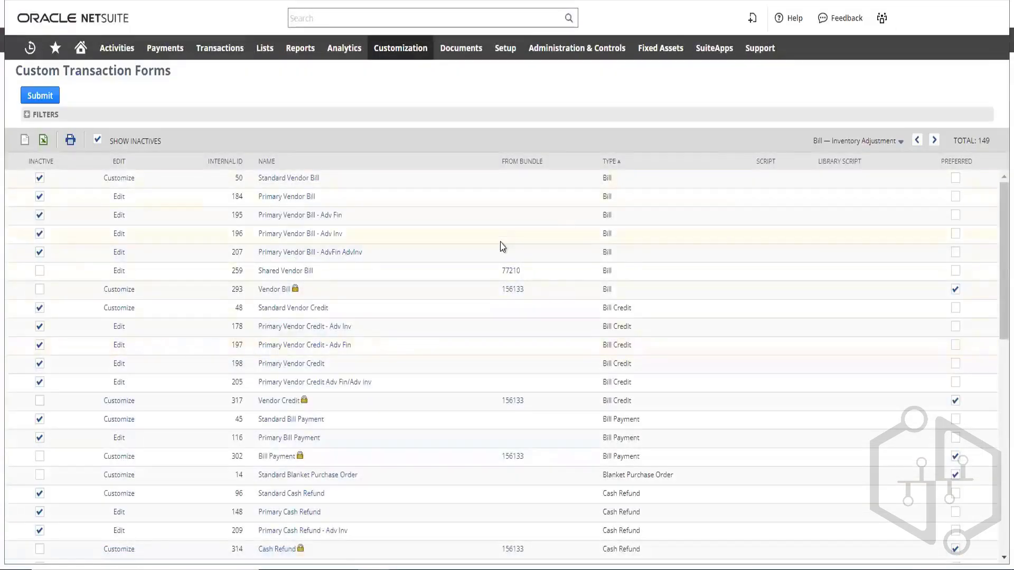
# - Look through the list of custom transaction forms
pyautogui.scroll(-10, 481, 242)
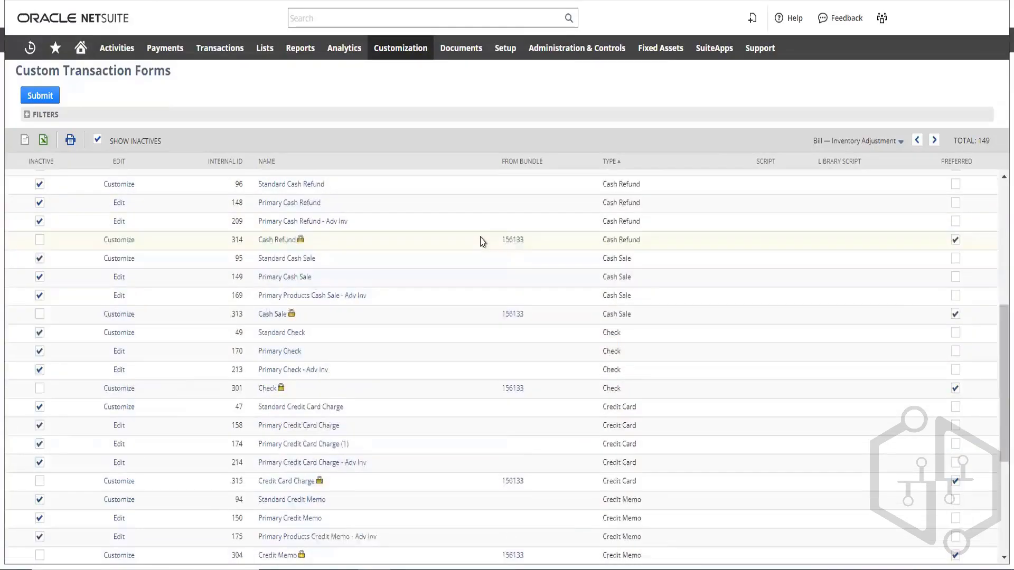
pyautogui.scroll(5, 479, 243)
pyautogui.scroll(5, 480, 243)
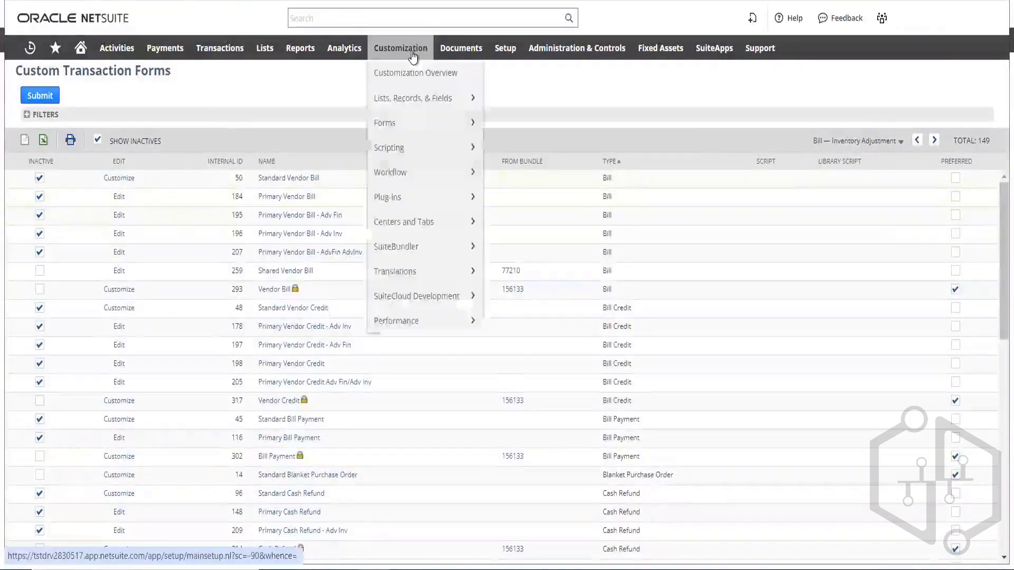
# - View the 14 Above The Cloud order at the start of the Sales Orders list and examine its fields and item lines
pyautogui.moveTo(221, 48)
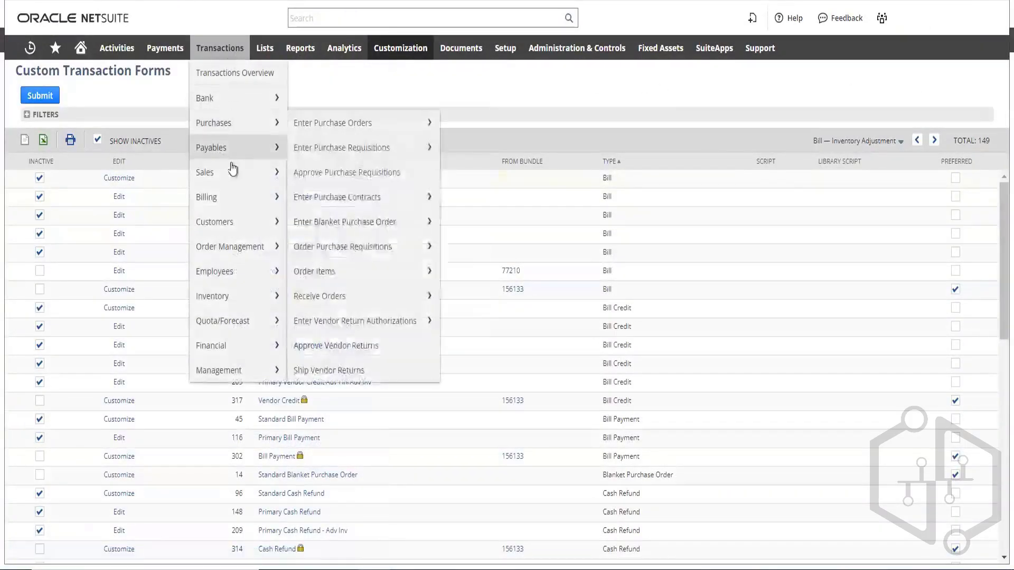
pyautogui.moveTo(264, 172)
pyautogui.moveTo(388, 224)
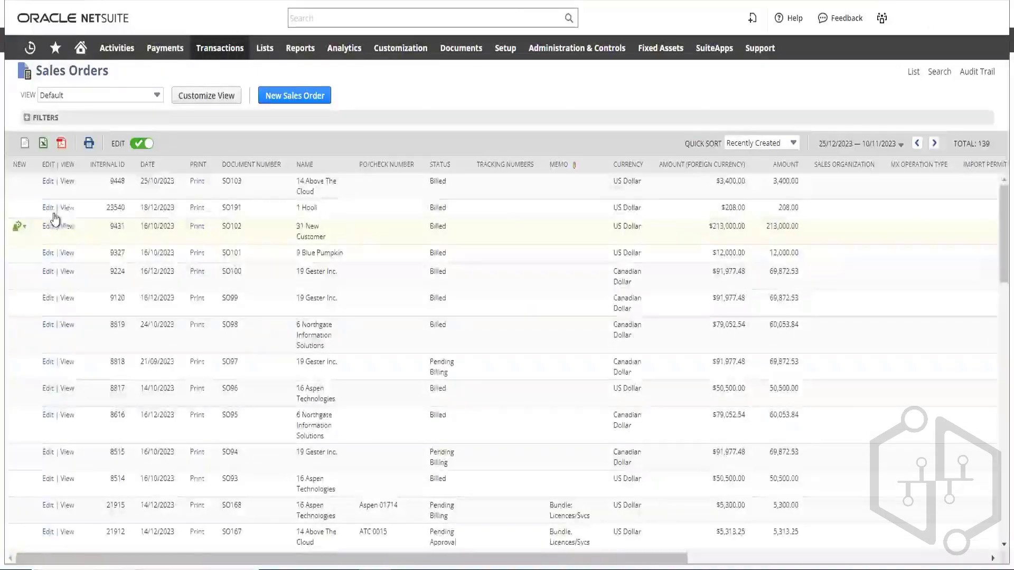
pyautogui.click(67, 182)
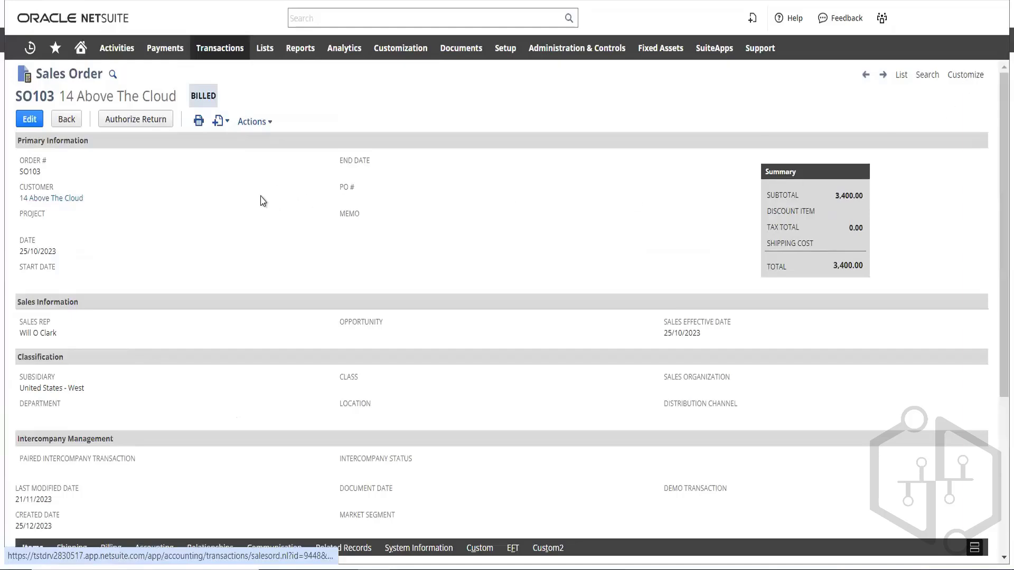
pyautogui.scroll(-1, 260, 198)
pyautogui.scroll(-2, 246, 193)
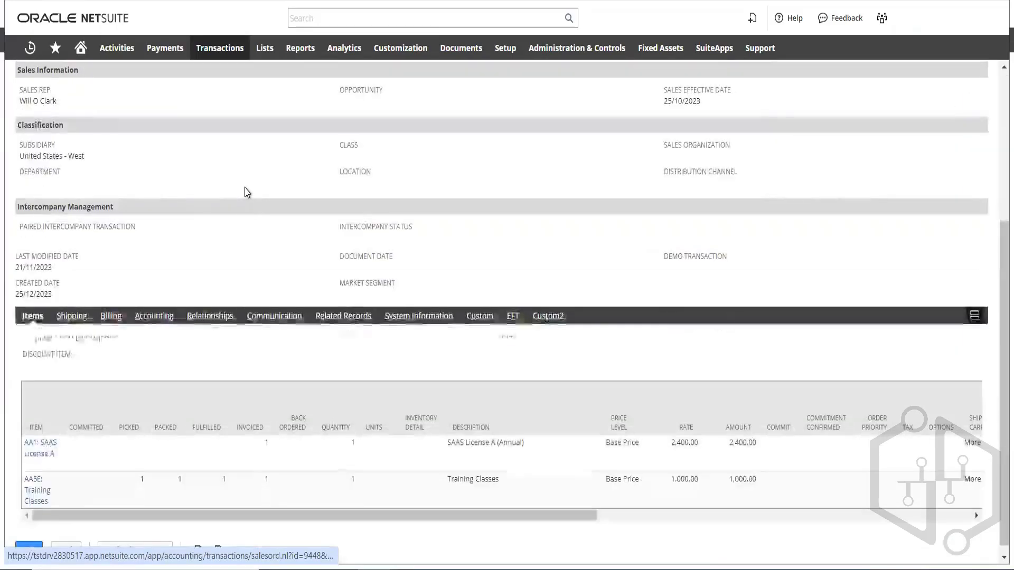
pyautogui.scroll(3, 247, 192)
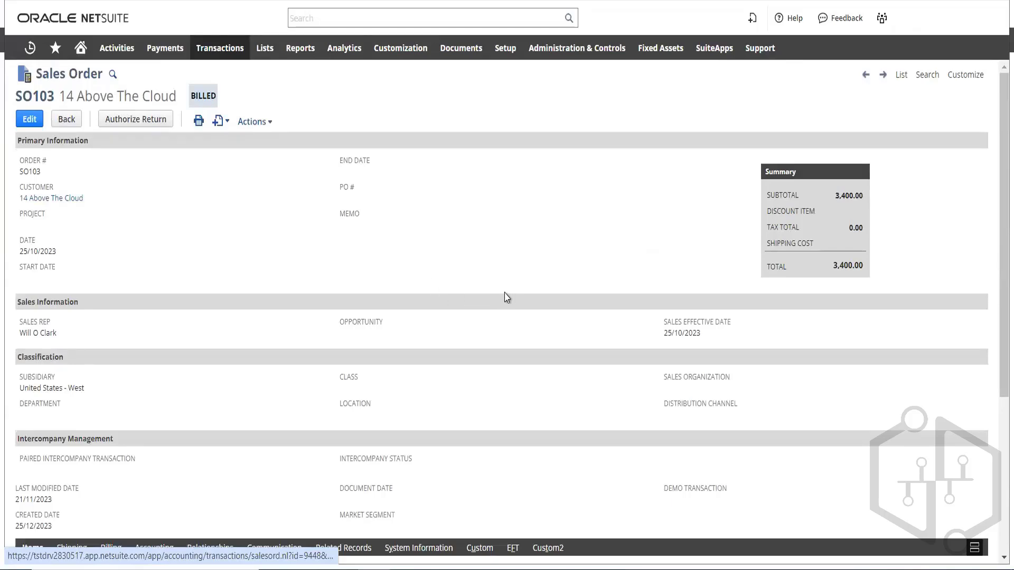
pyautogui.scroll(-3, 237, 272)
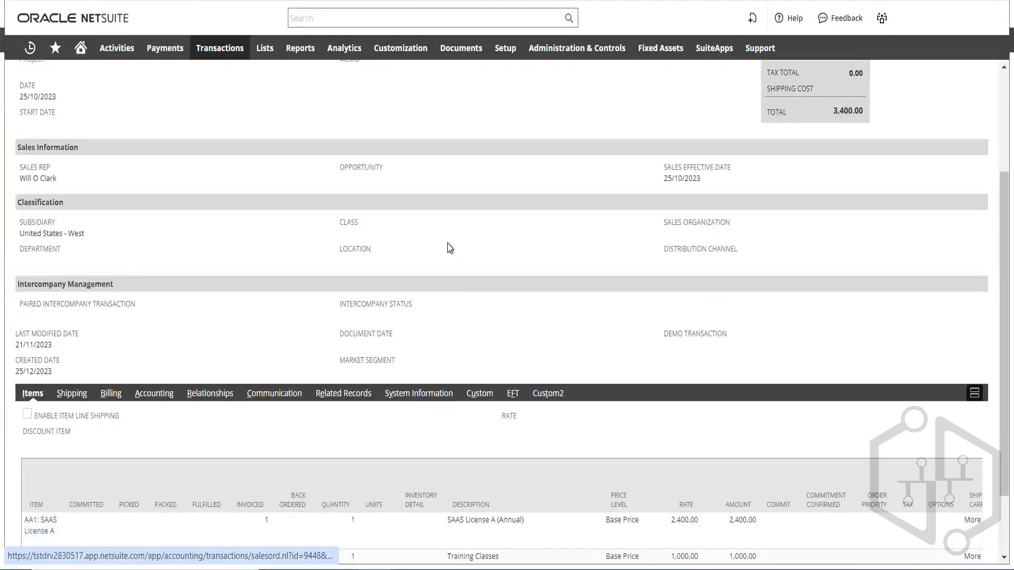
pyautogui.scroll(3, 516, 228)
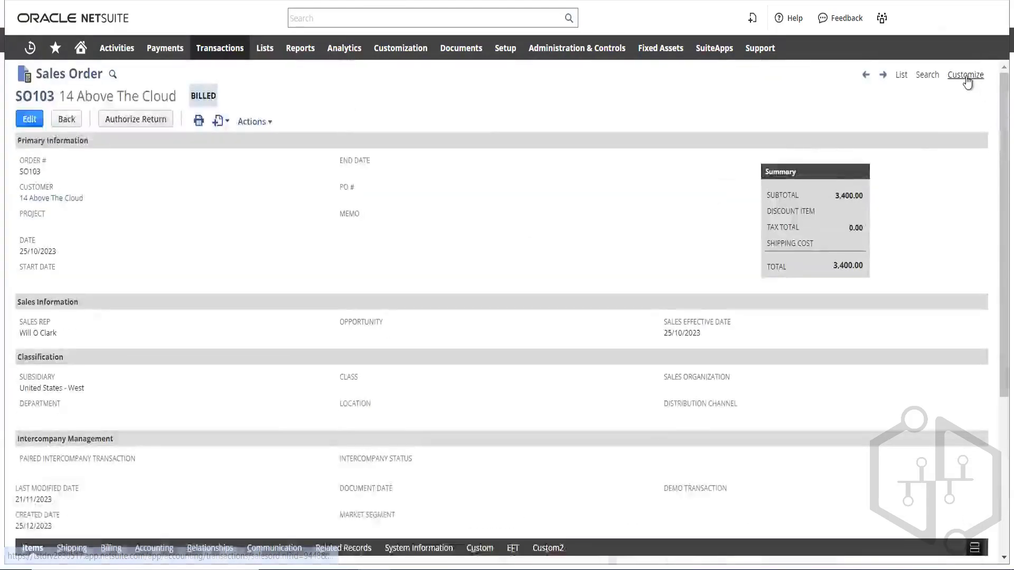
# - Open the customization of the sales order's form and examine the main screen fields with their show, mandatory and display type settings
pyautogui.moveTo(968, 82)
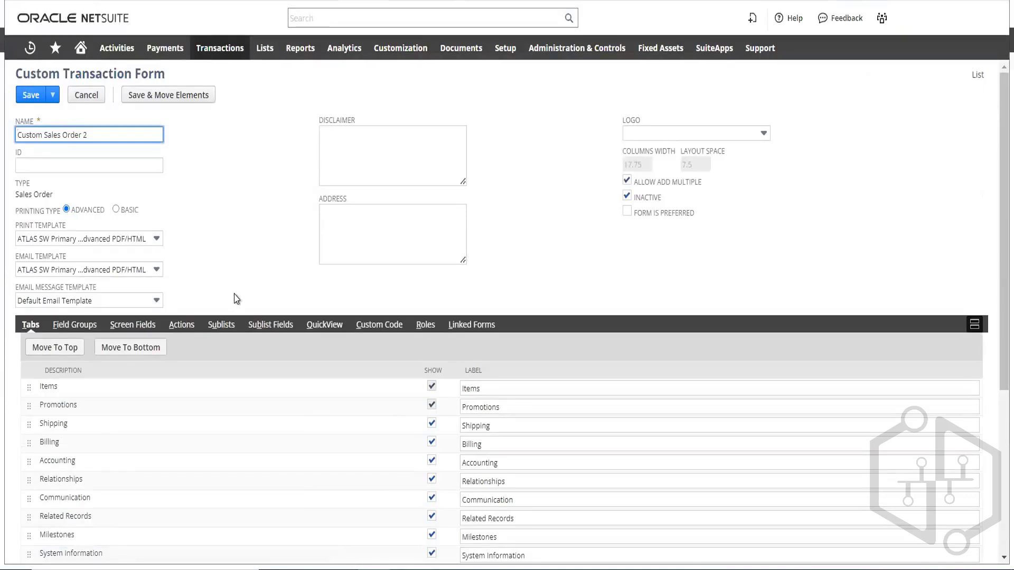
pyautogui.scroll(-3, 233, 294)
pyautogui.click(137, 177)
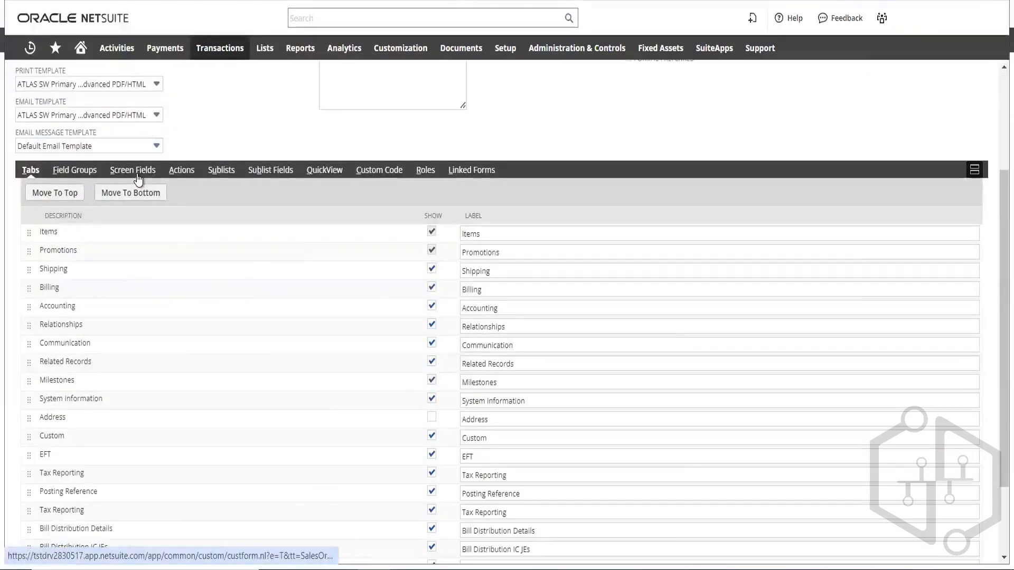
pyautogui.scroll(-20, 433, 292)
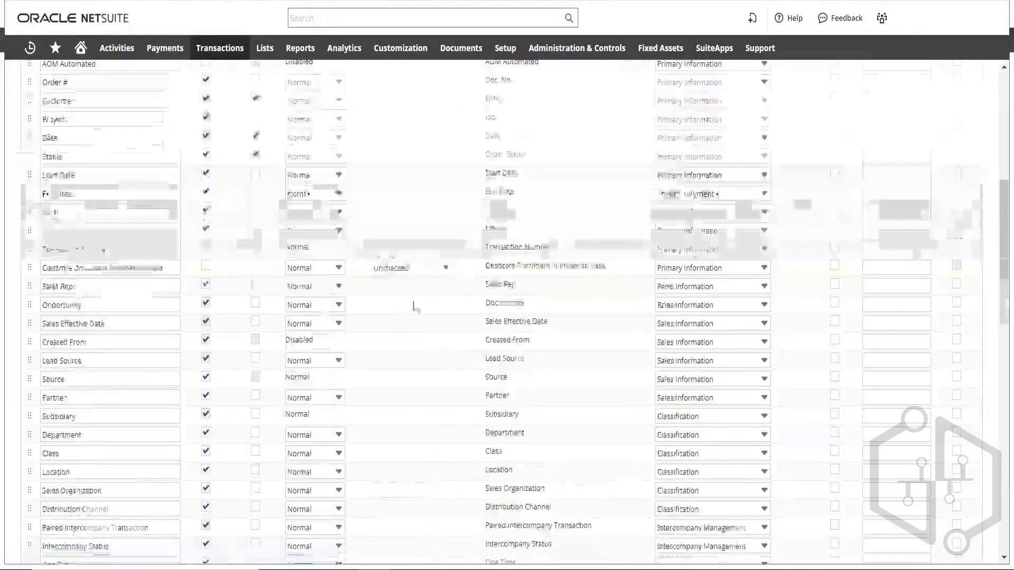
pyautogui.scroll(15, 388, 330)
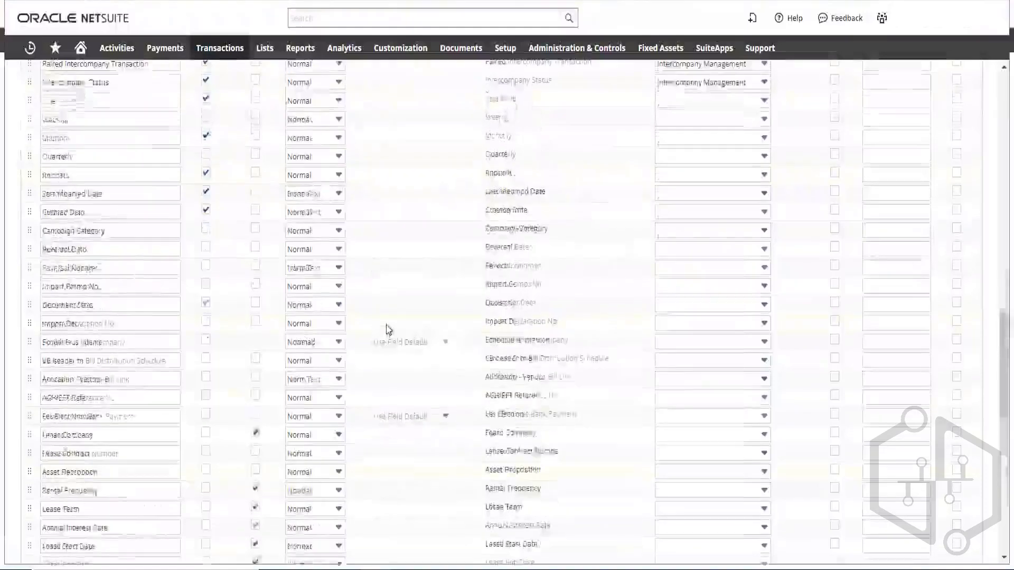
pyautogui.scroll(3, 364, 248)
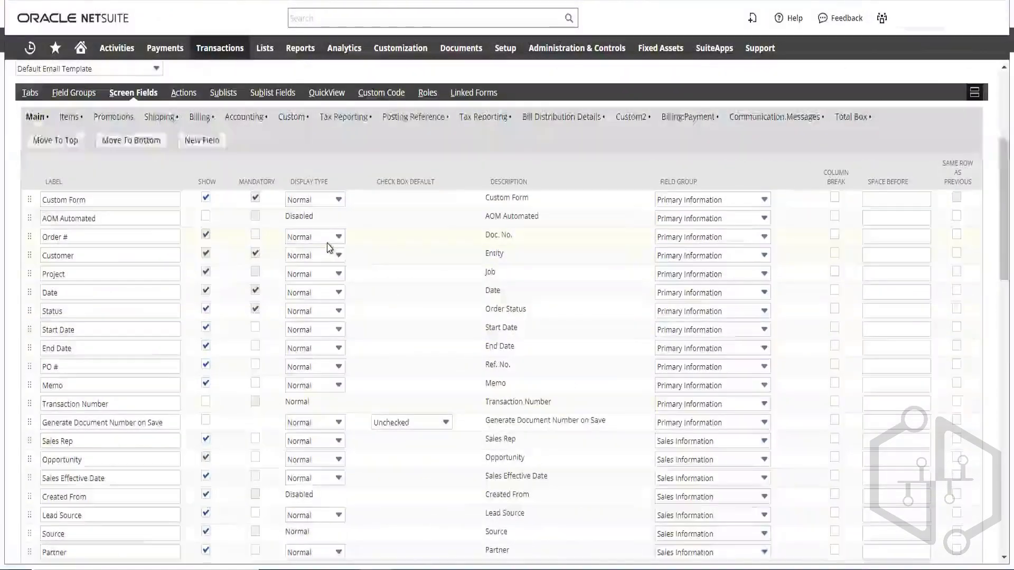
# - Examine the display type options available for the Order # and demo transaction fields, leaving their settings as they are
pyautogui.click(333, 239)
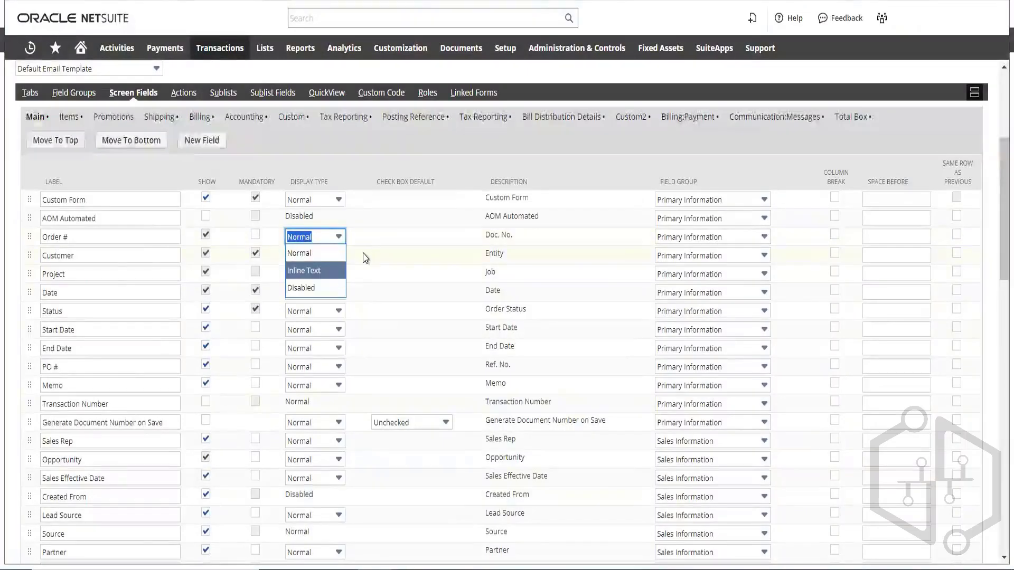
pyautogui.press('Down')
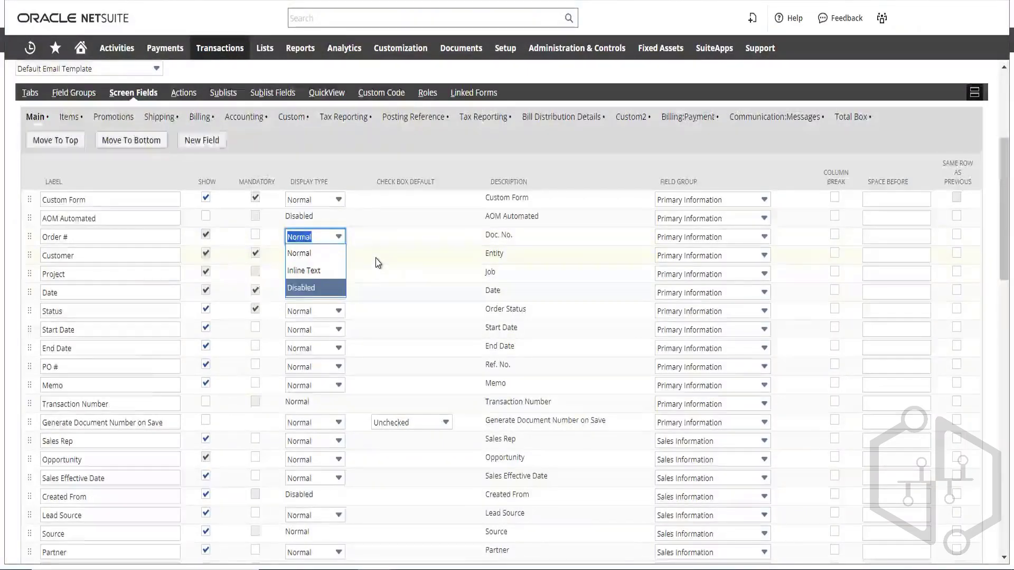
pyautogui.scroll(-5, 376, 261)
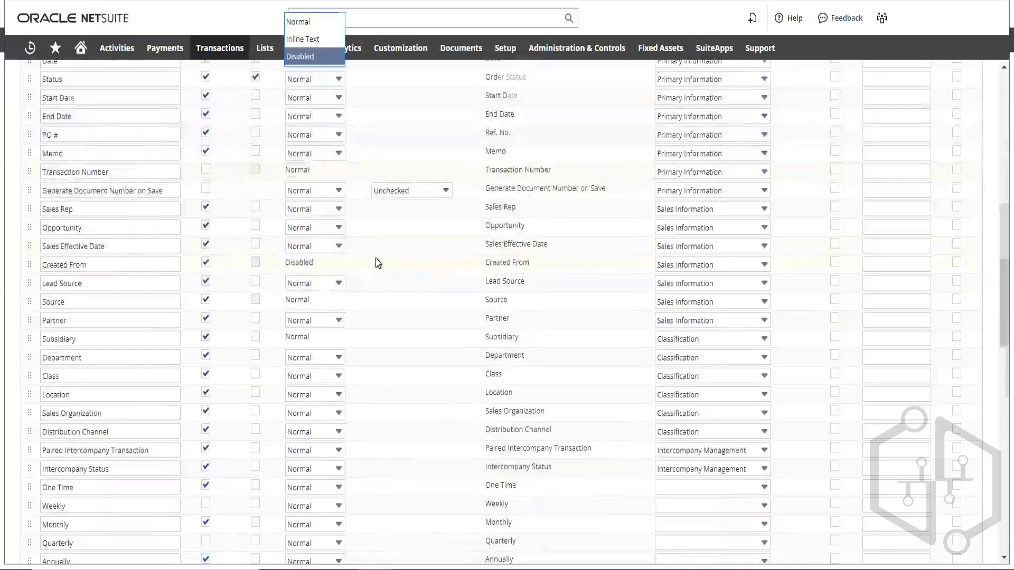
pyautogui.scroll(-10, 376, 262)
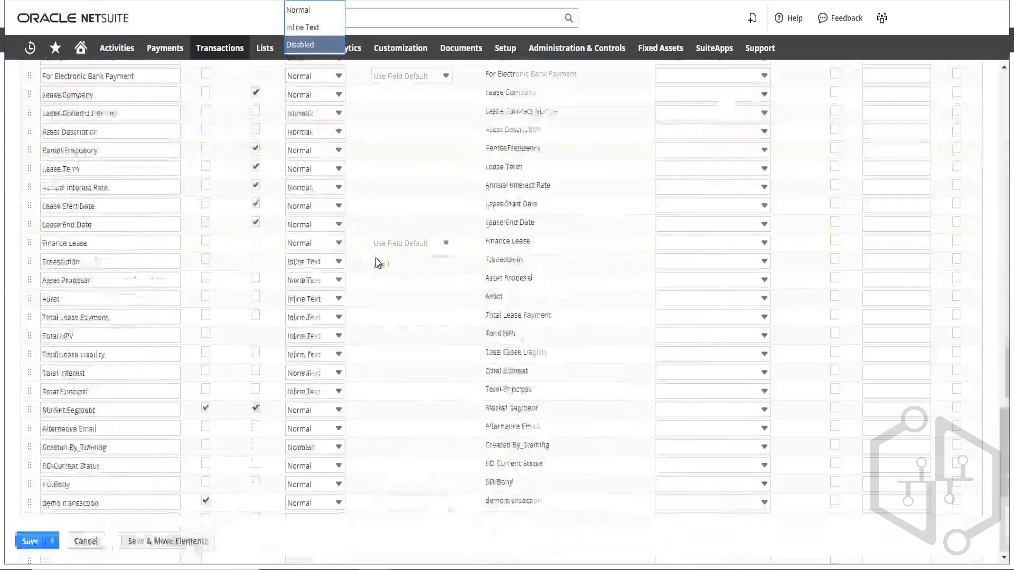
pyautogui.click(337, 503)
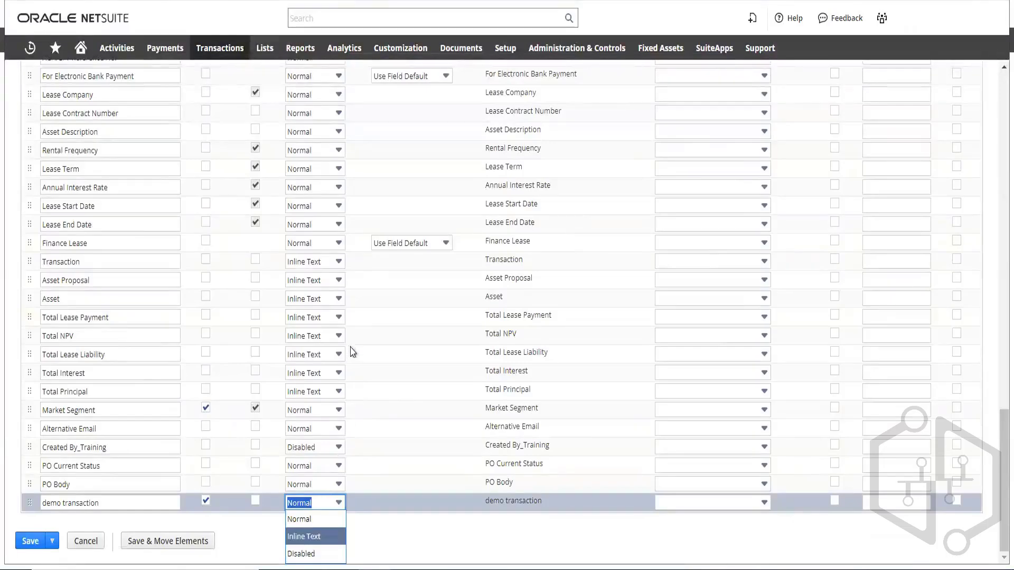
pyautogui.scroll(15, 368, 332)
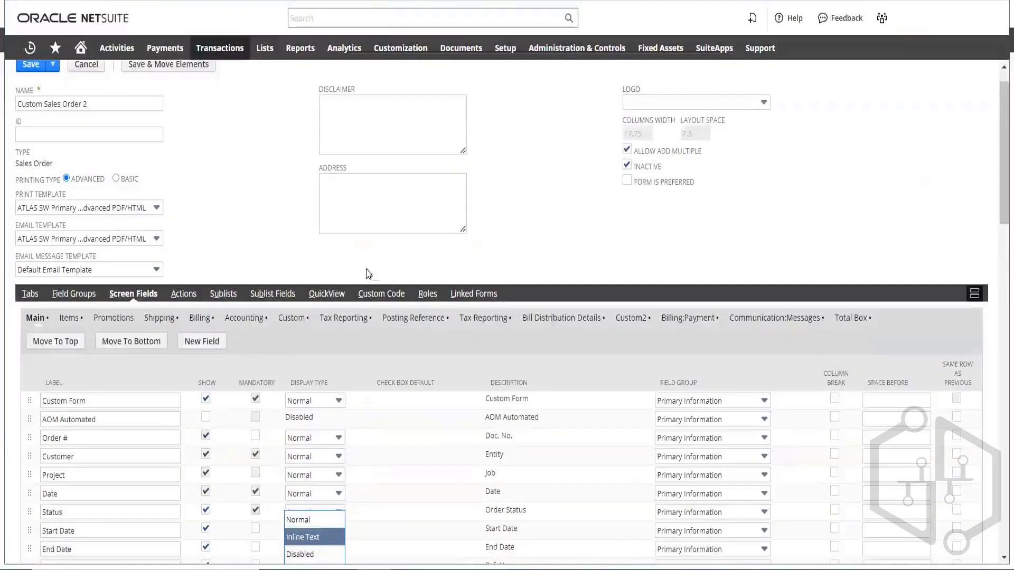
pyautogui.click(273, 226)
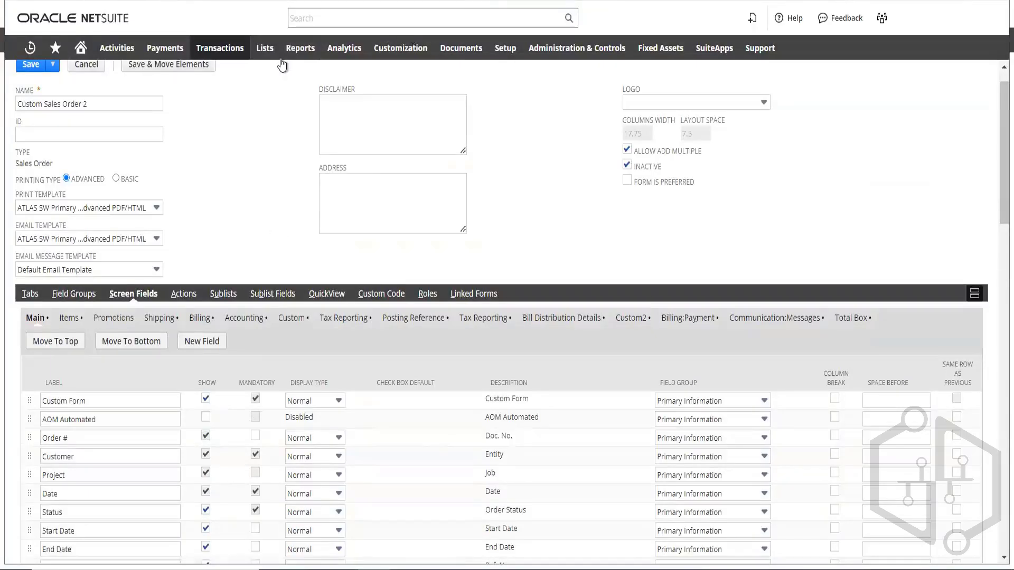
# - Open the Import Assistant for importing CSV records
pyautogui.moveTo(266, 49)
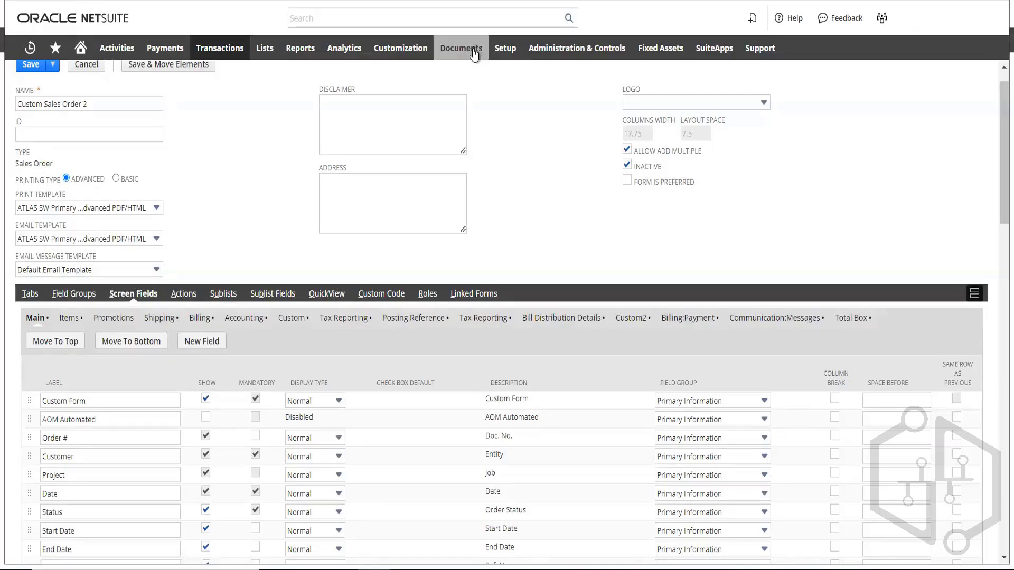
pyautogui.moveTo(465, 53)
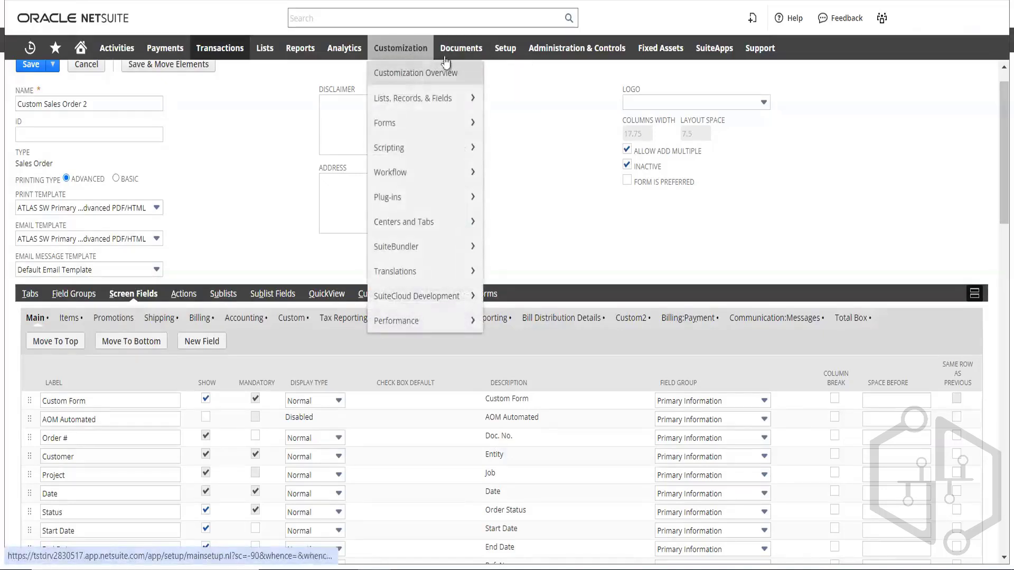
pyautogui.moveTo(511, 50)
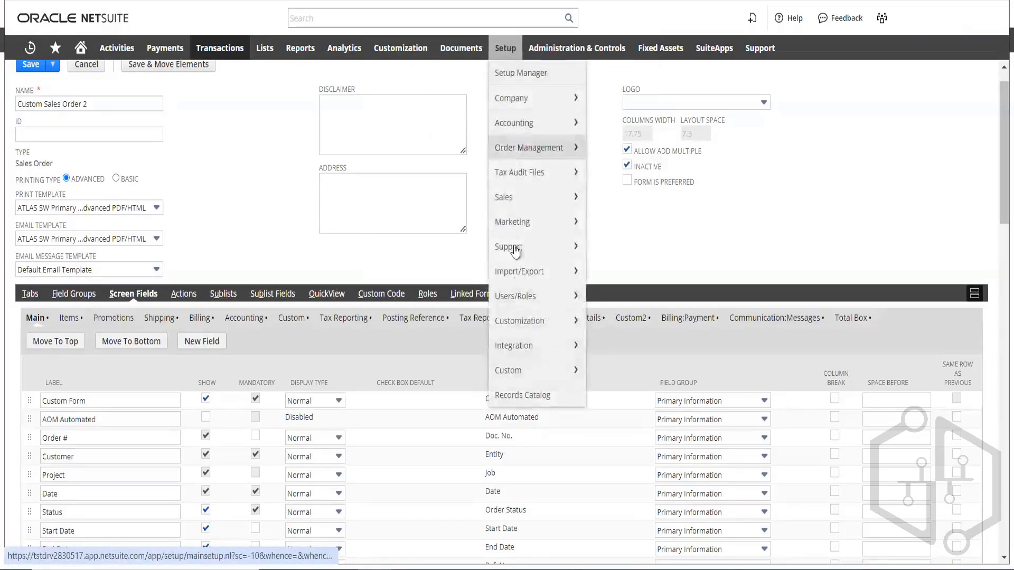
pyautogui.moveTo(521, 282)
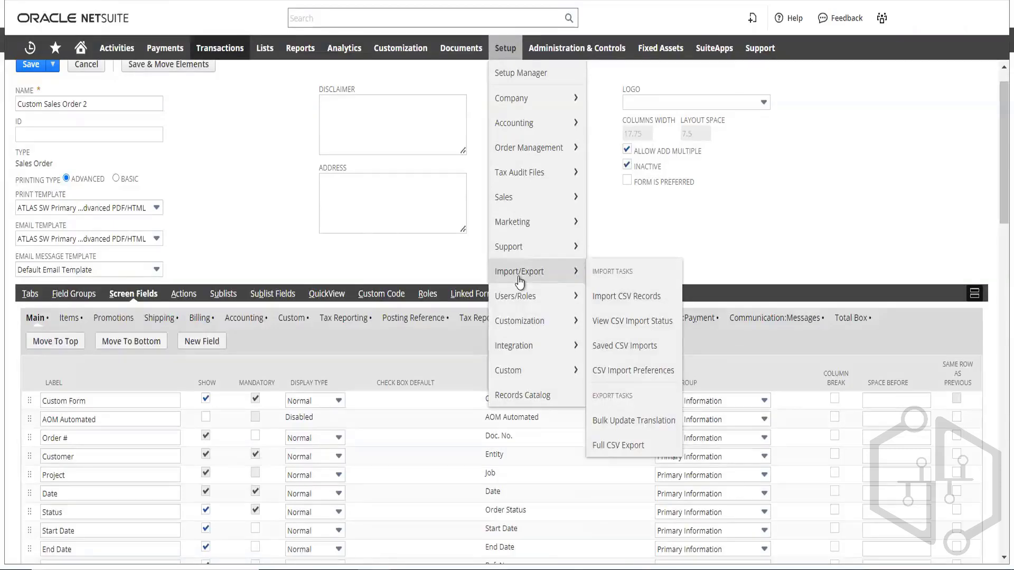
pyautogui.click(606, 301)
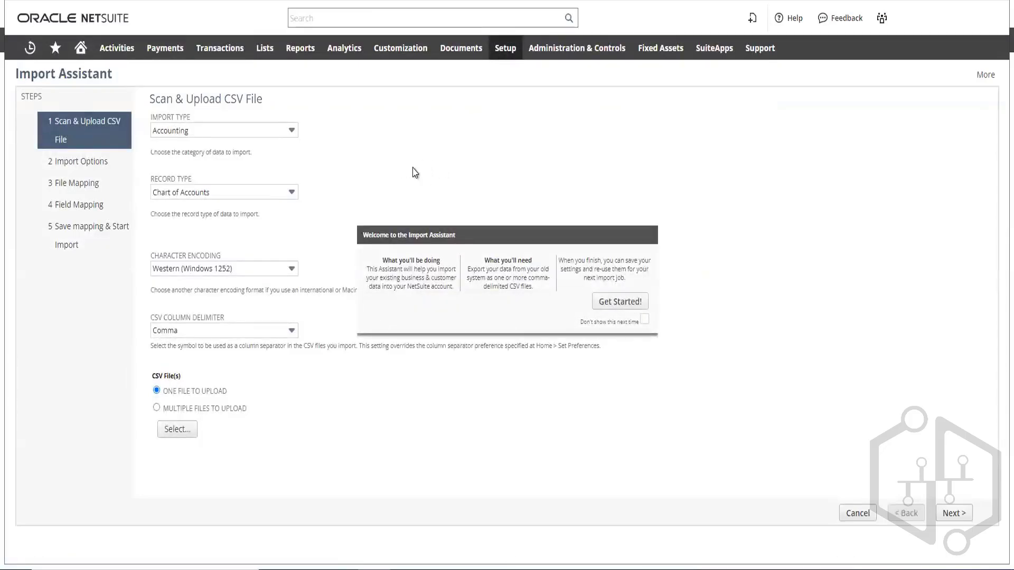
# - Set the import type to Transactions and look through the record types it offers
pyautogui.click(280, 136)
pyautogui.click(294, 254)
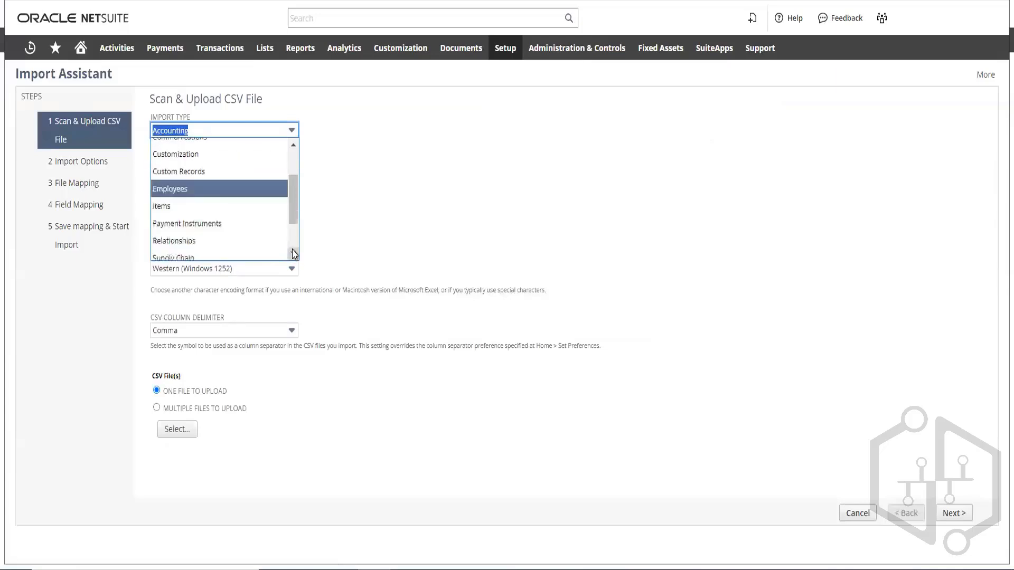
pyautogui.click(294, 254)
pyautogui.click(294, 253)
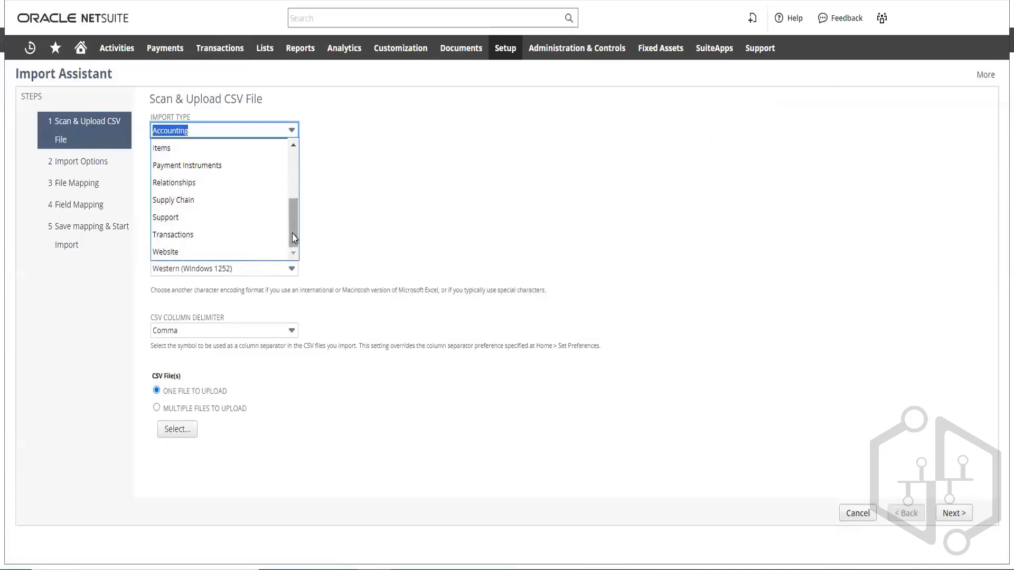
pyautogui.moveTo(293, 234); pyautogui.dragTo(294, 253)
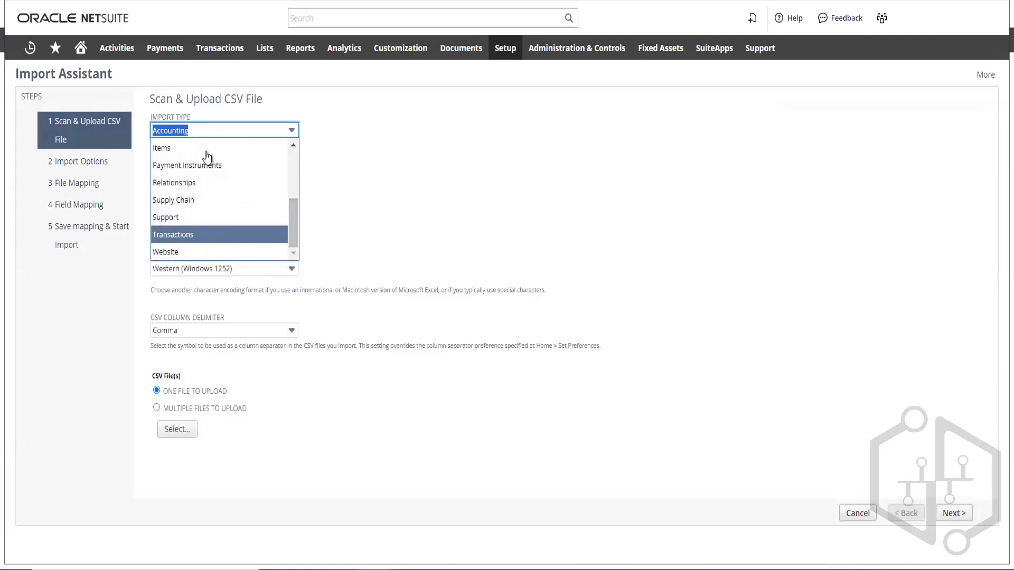
pyautogui.press('Return')
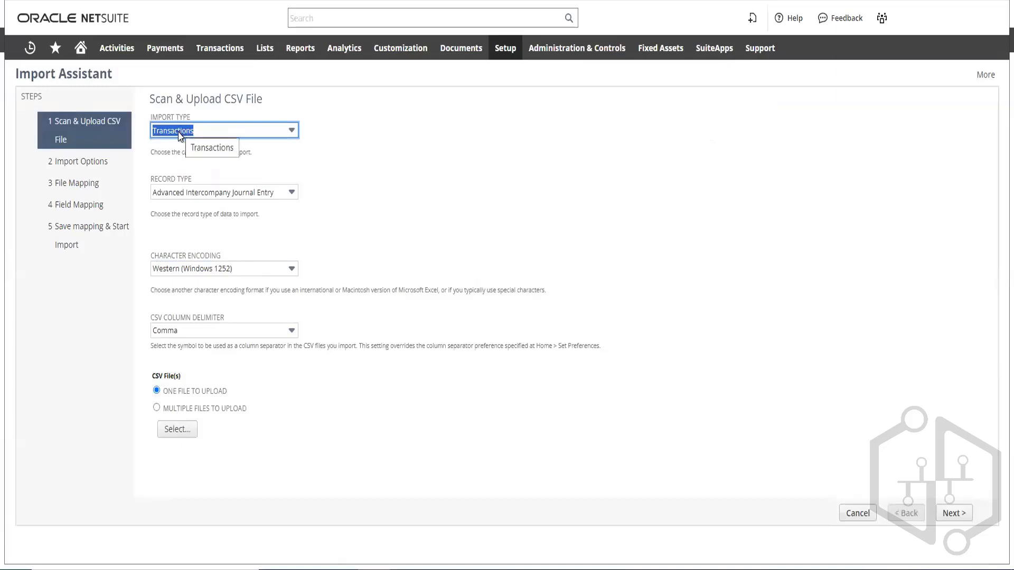
pyautogui.click(264, 192)
pyautogui.scroll(-6, 294, 317)
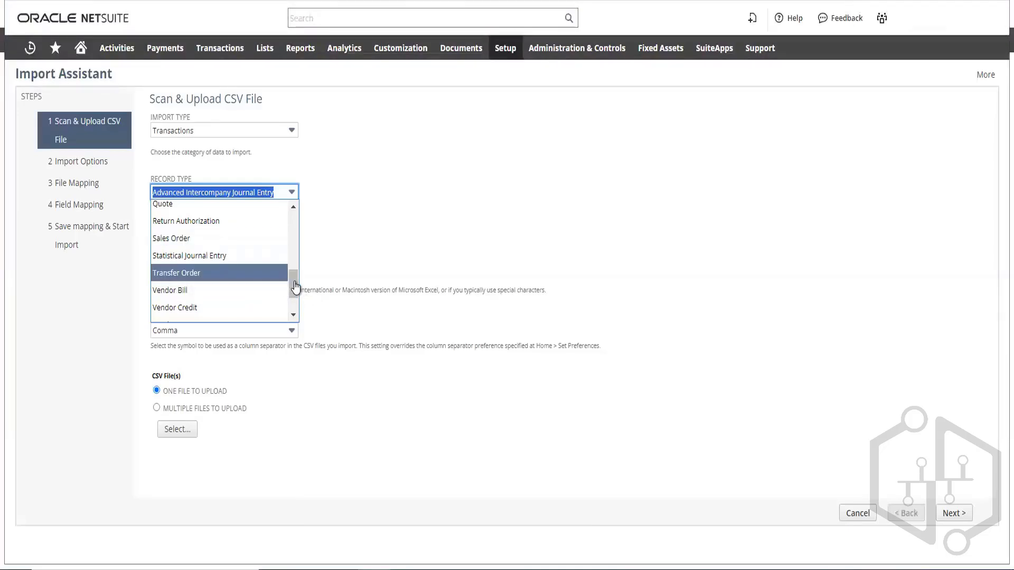
pyautogui.scroll(3, 295, 286)
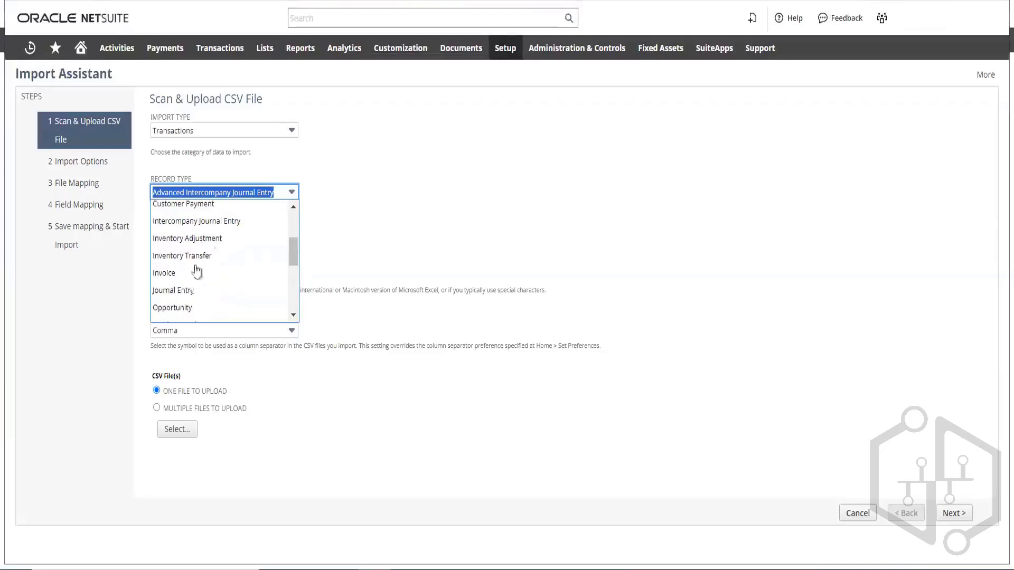
pyautogui.click(275, 136)
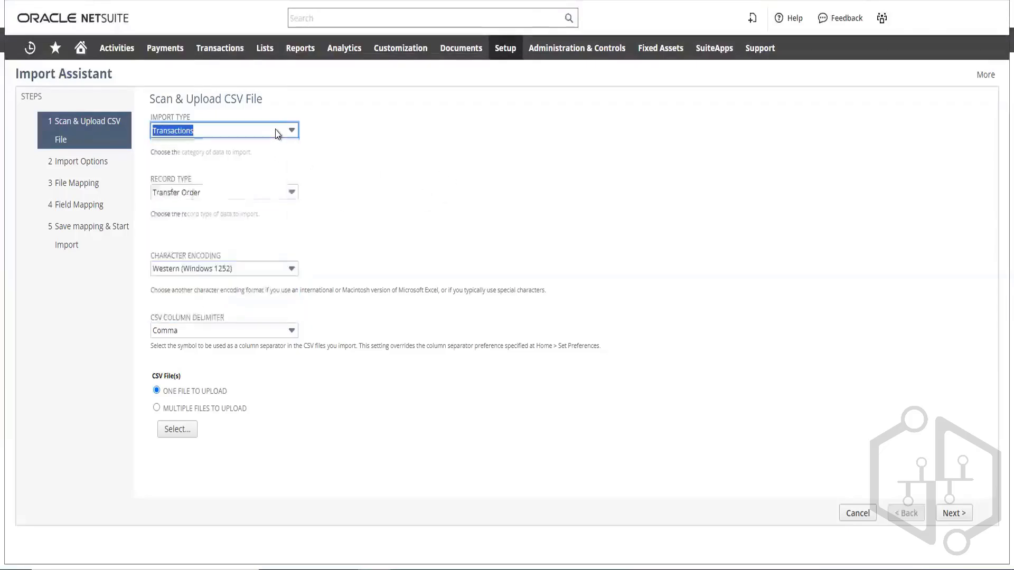
# - Look through the import categories and set the import type to Relationships
pyautogui.click(278, 132)
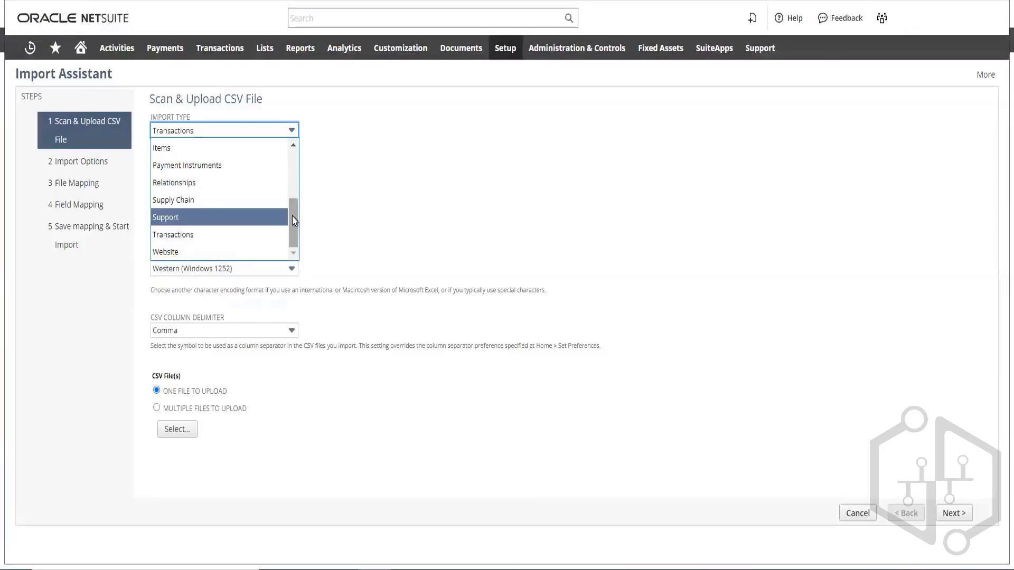
pyautogui.moveTo(293, 216); pyautogui.dragTo(289, 159)
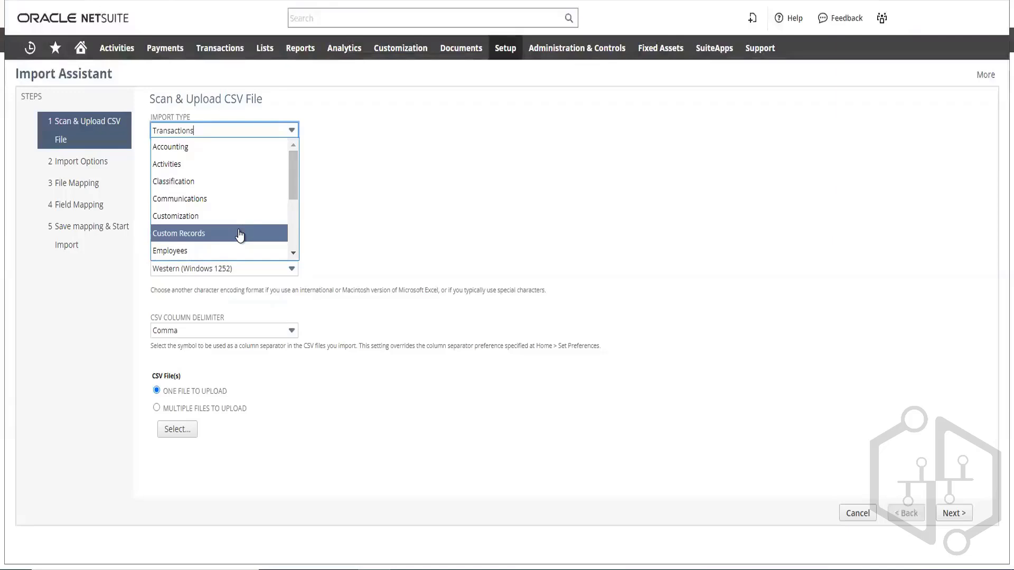
pyautogui.click(294, 254)
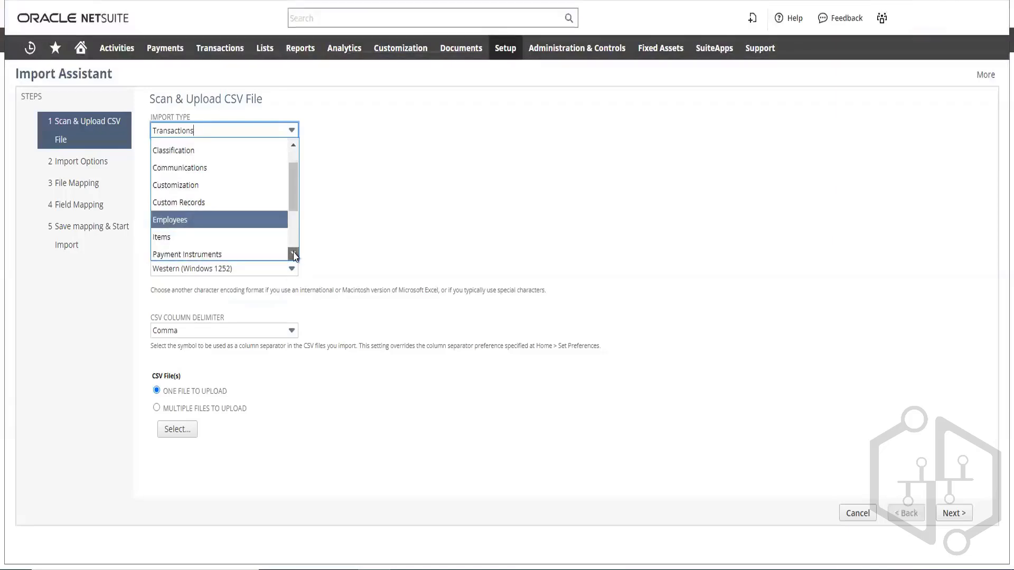
pyautogui.click(294, 253)
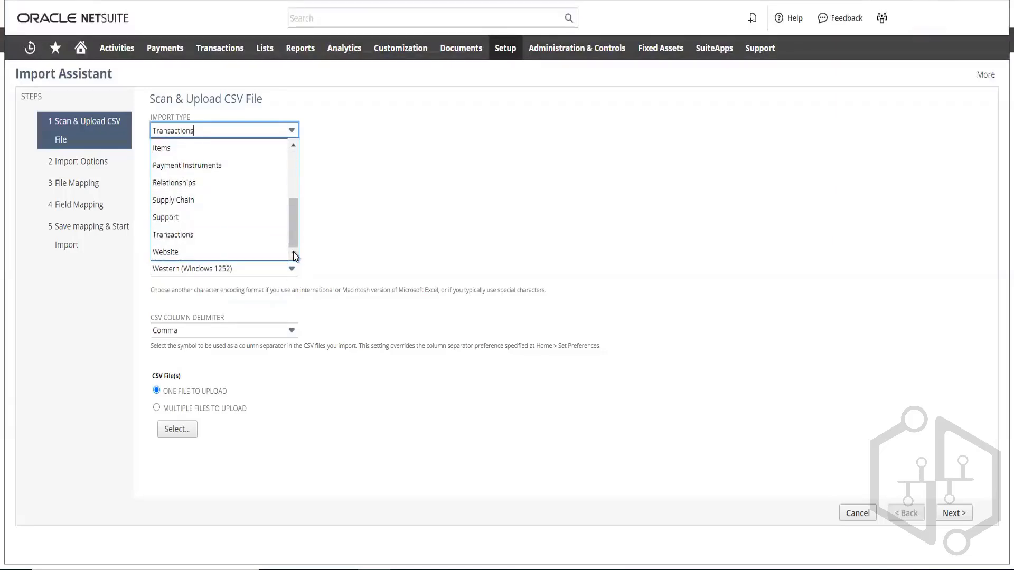
pyautogui.moveTo(294, 236); pyautogui.dragTo(294, 228)
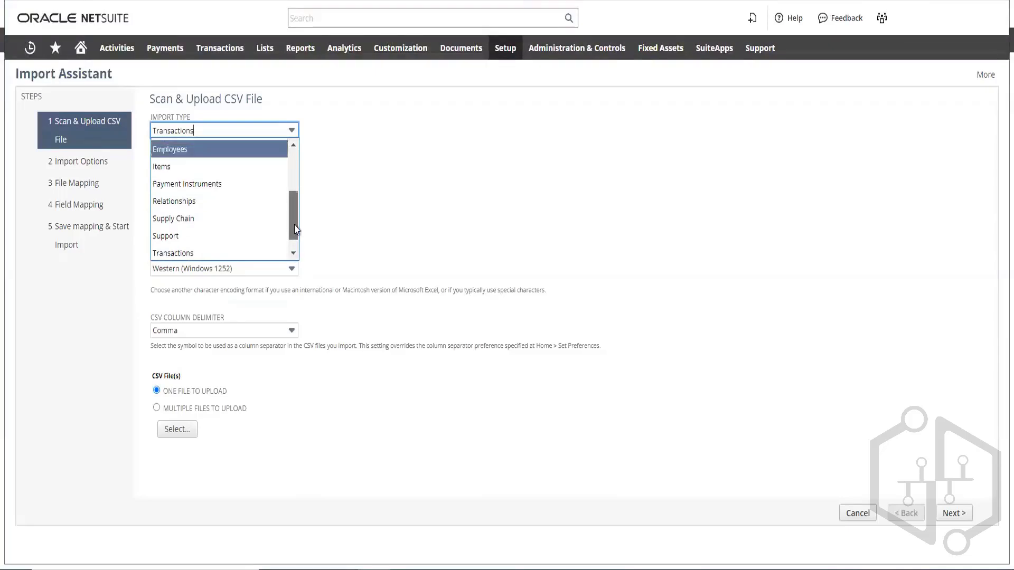
pyautogui.click(194, 204)
# - Set the record type for the relationships import to Customers Only
pyautogui.click(249, 196)
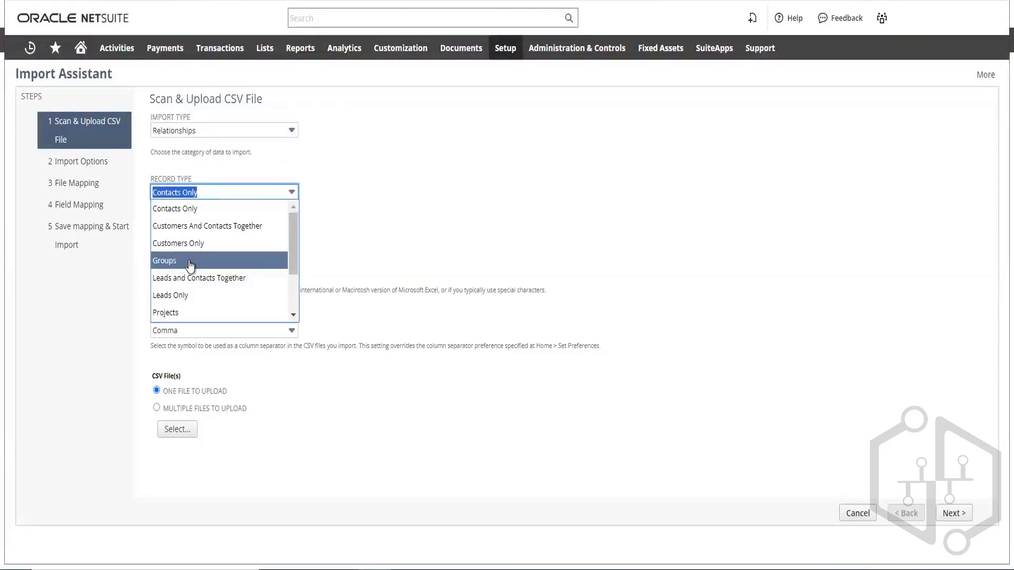
pyautogui.scroll(-2, 190, 267)
pyautogui.scroll(2, 190, 266)
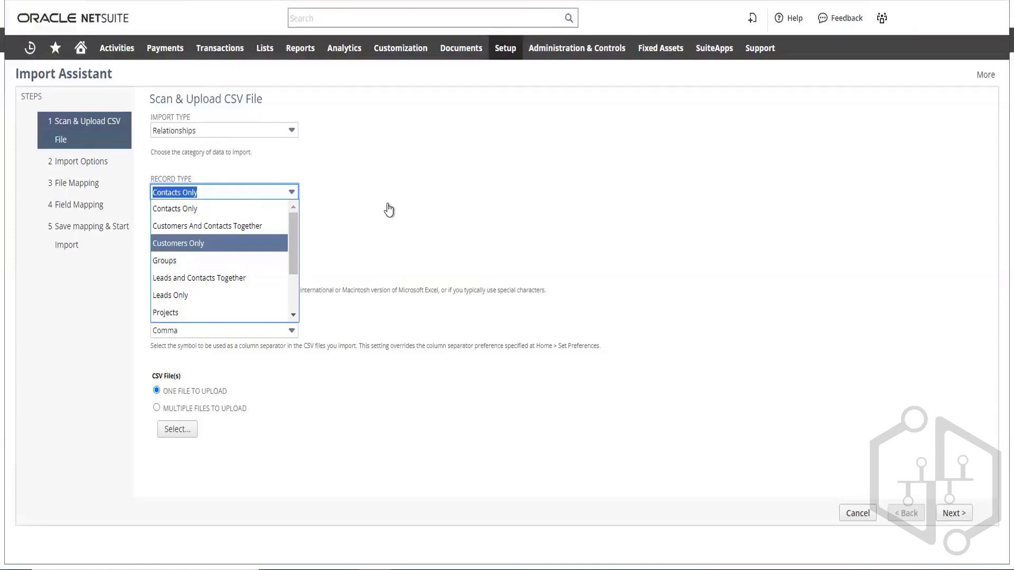
pyautogui.press('Return')
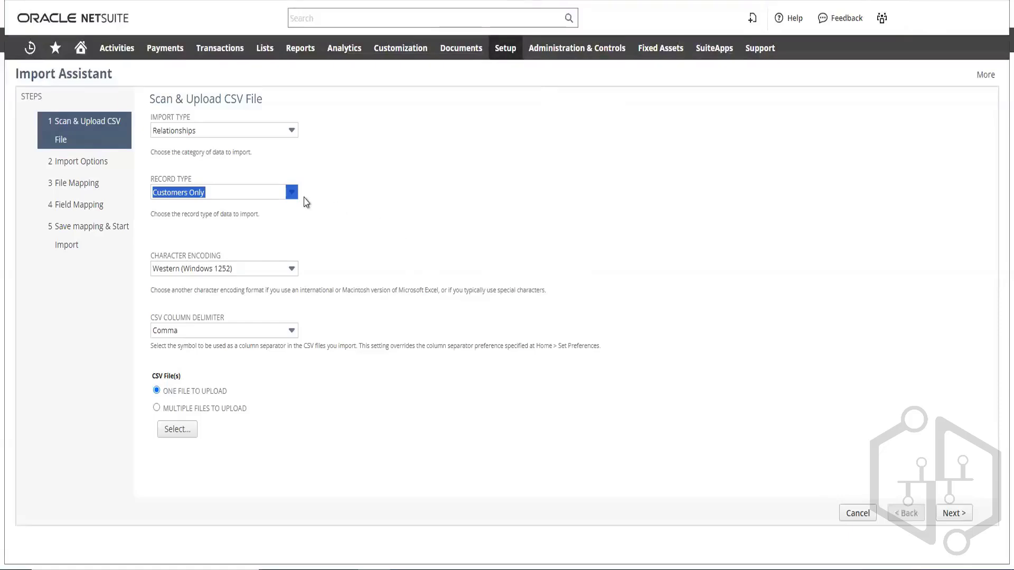
# - Try to upload the Inventroy_record file dated 12/13/2023 9:38 PM as the single import file
pyautogui.click(182, 433)
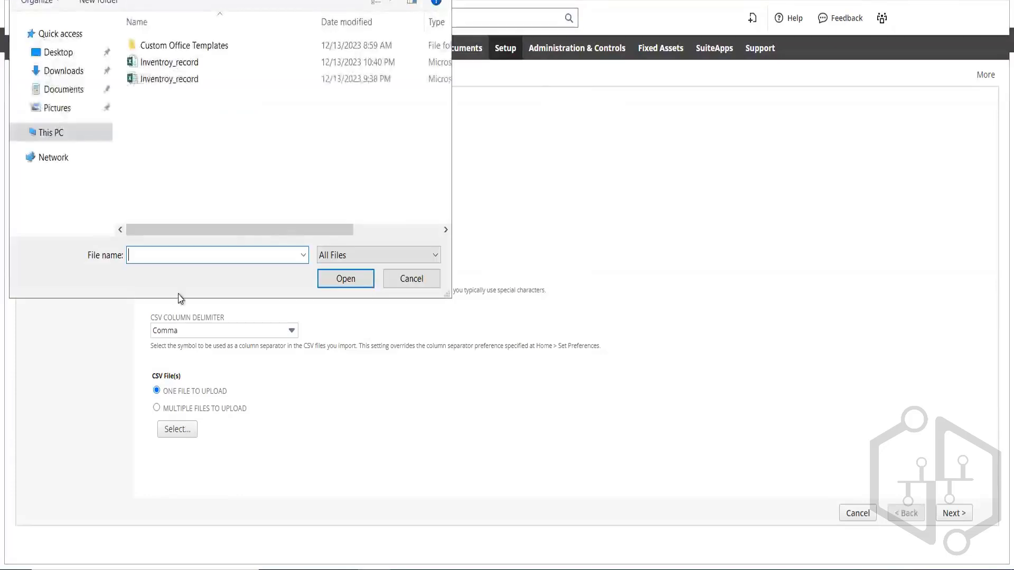
pyautogui.click(182, 83)
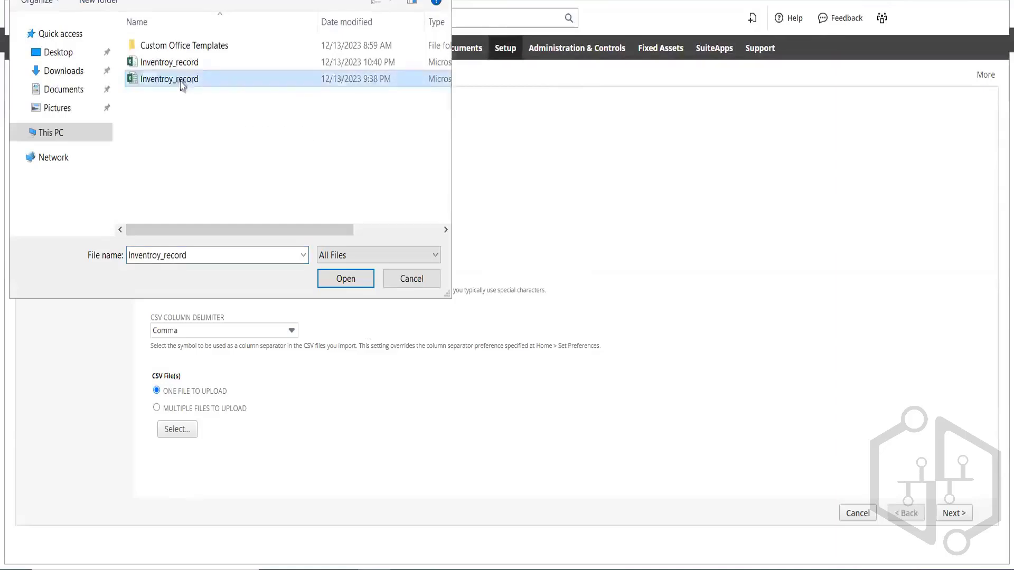
pyautogui.click(345, 280)
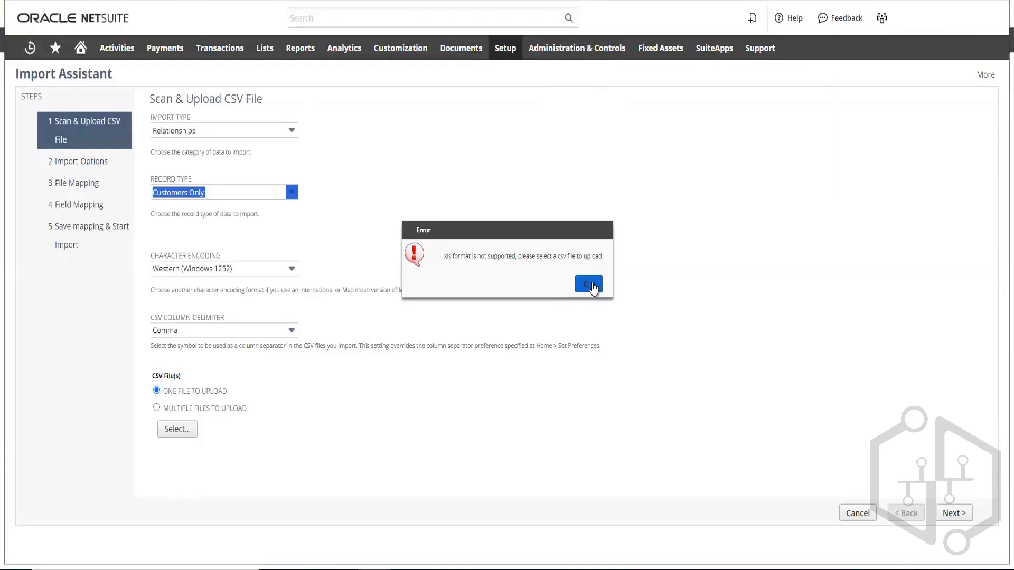
# - Choose the DO NOT DELETE Fixed Assets file as the single inventory item import file and set the data handling to Update
pyautogui.click(590, 286)
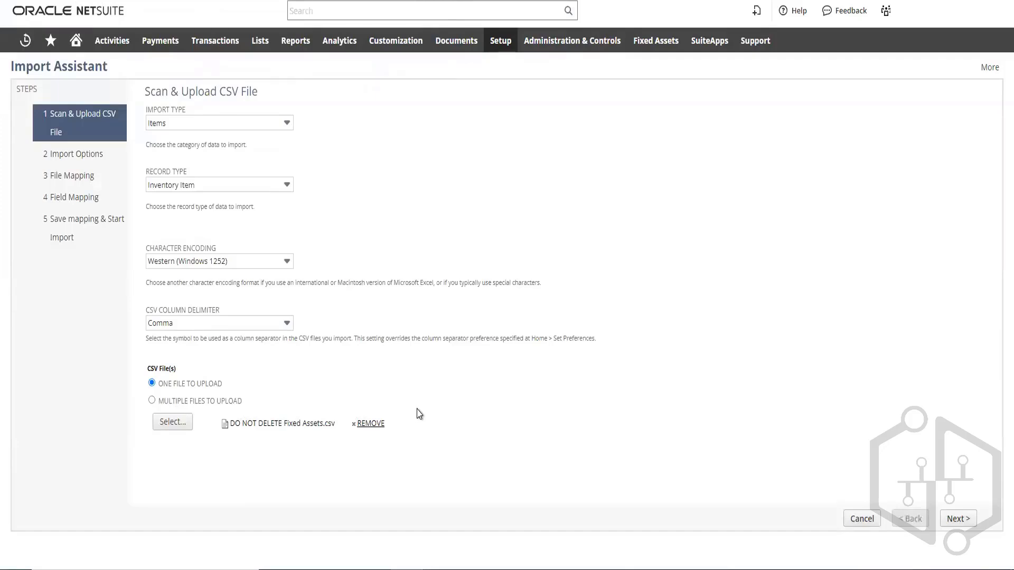
pyautogui.click(180, 425)
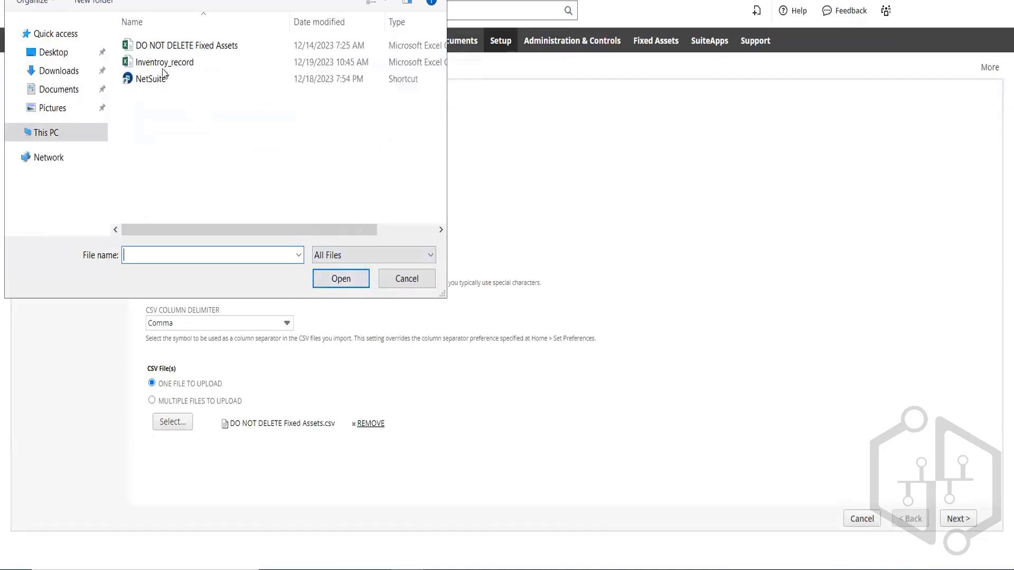
pyautogui.click(179, 46)
pyautogui.click(341, 279)
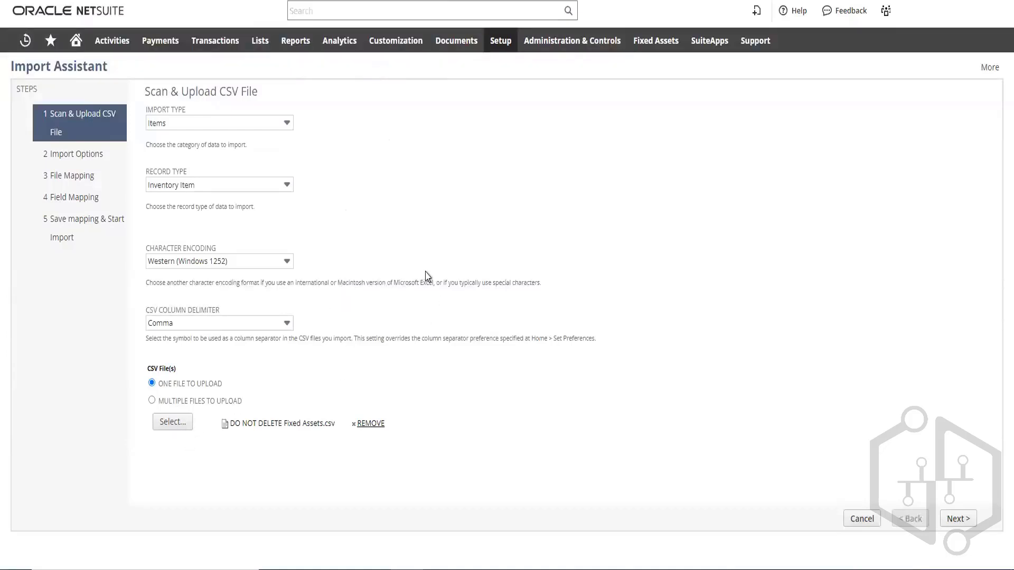
pyautogui.click(958, 518)
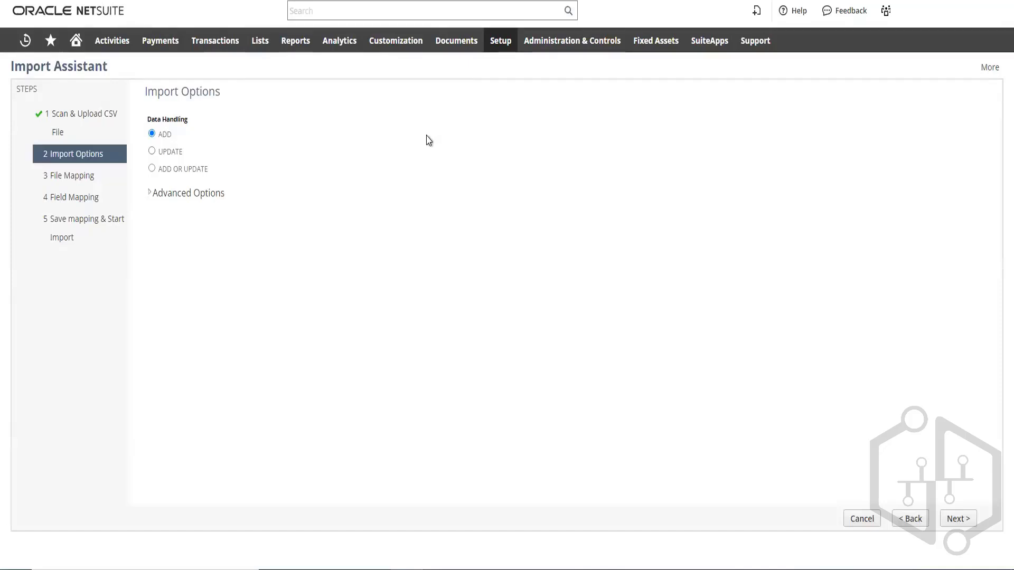
pyautogui.click(153, 153)
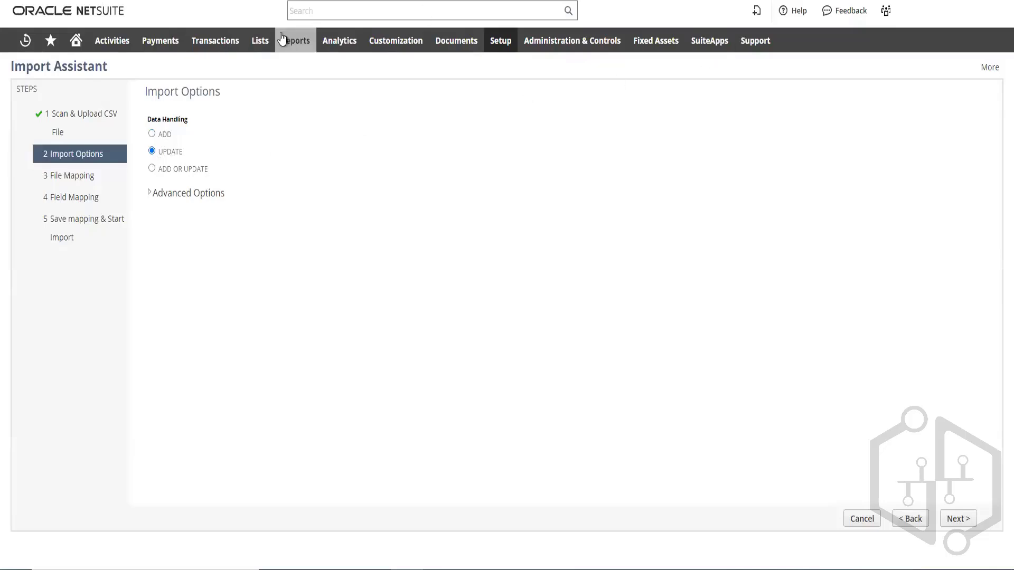
# - Open the sales orders list in a new tab and examine the internal ID of the first order
pyautogui.moveTo(229, 44)
pyautogui.moveTo(221, 170)
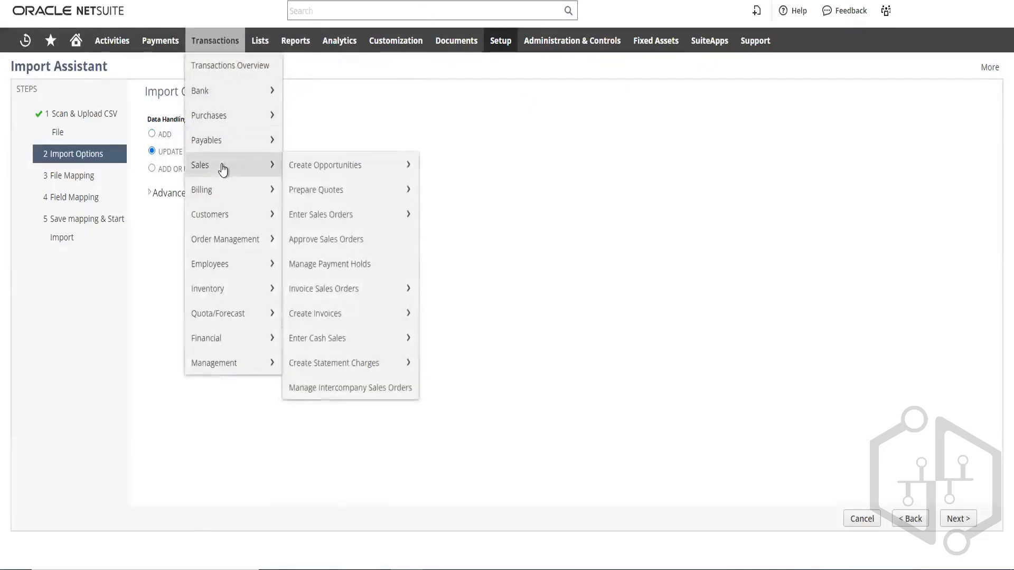
pyautogui.moveTo(329, 226)
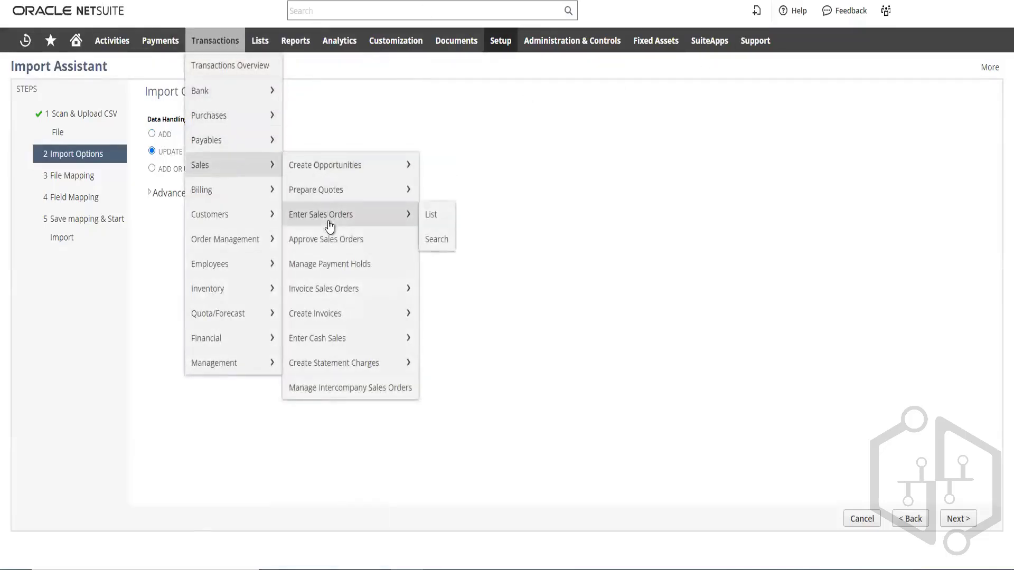
pyautogui.rightClick(431, 213)
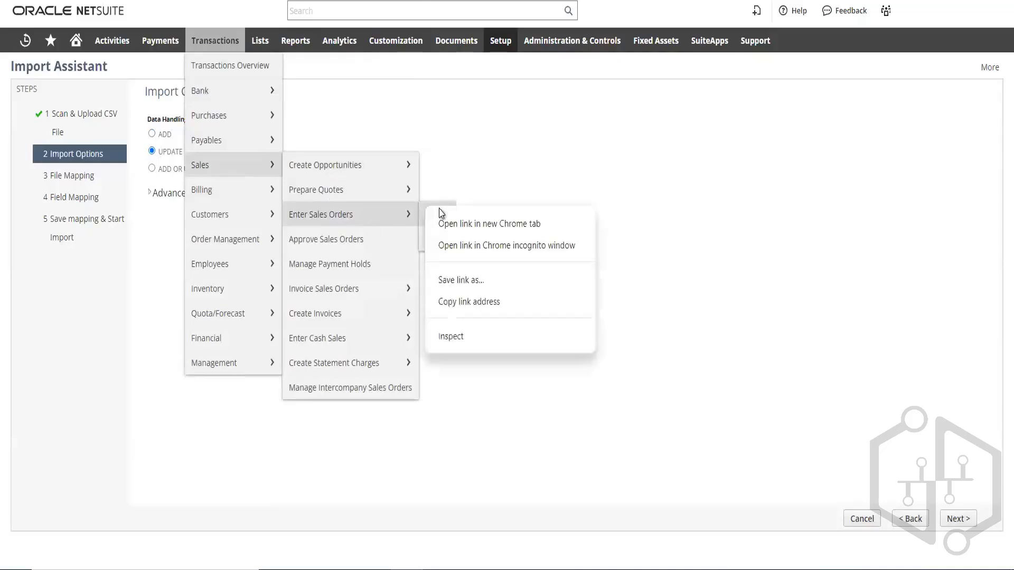
pyautogui.click(465, 224)
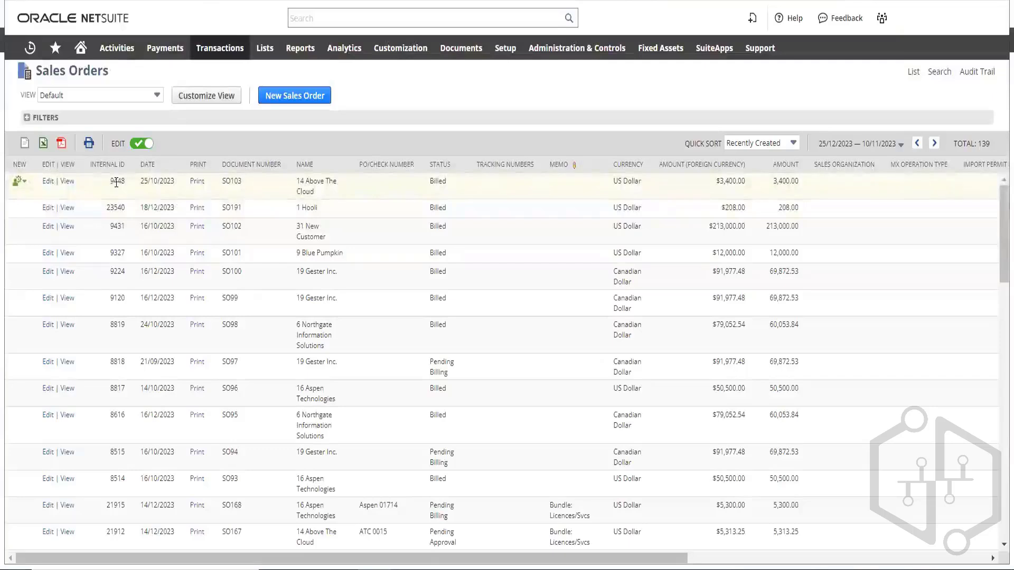
pyautogui.doubleClick(116, 182)
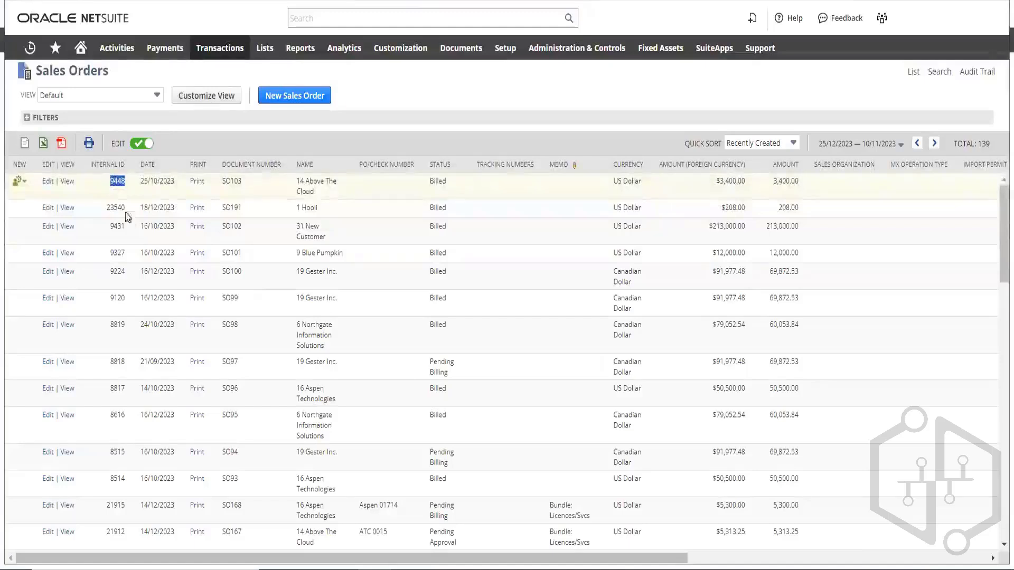
pyautogui.click(119, 186)
pyautogui.doubleClick(119, 186)
pyautogui.moveTo(232, 185)
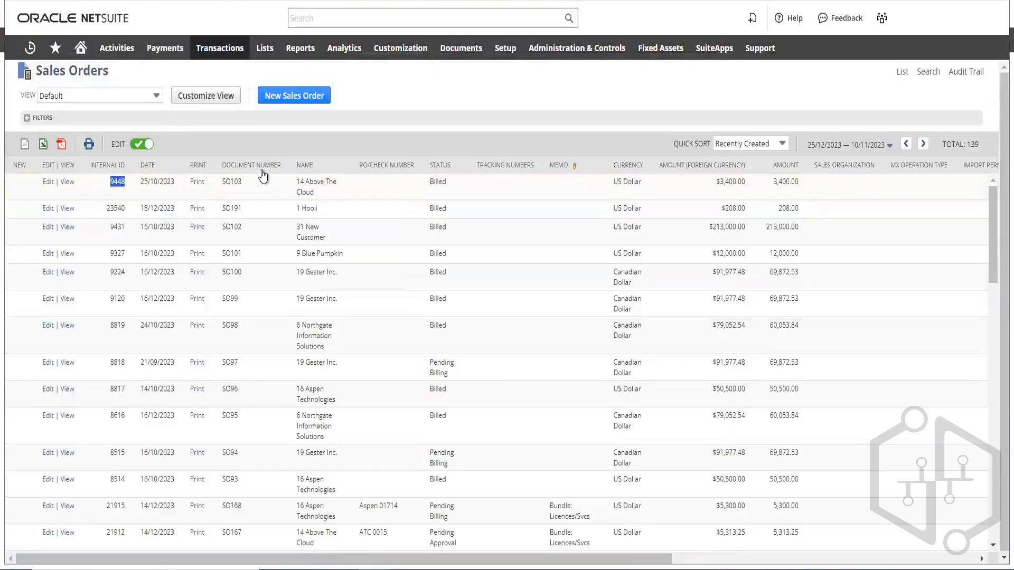
pyautogui.click(104, 191)
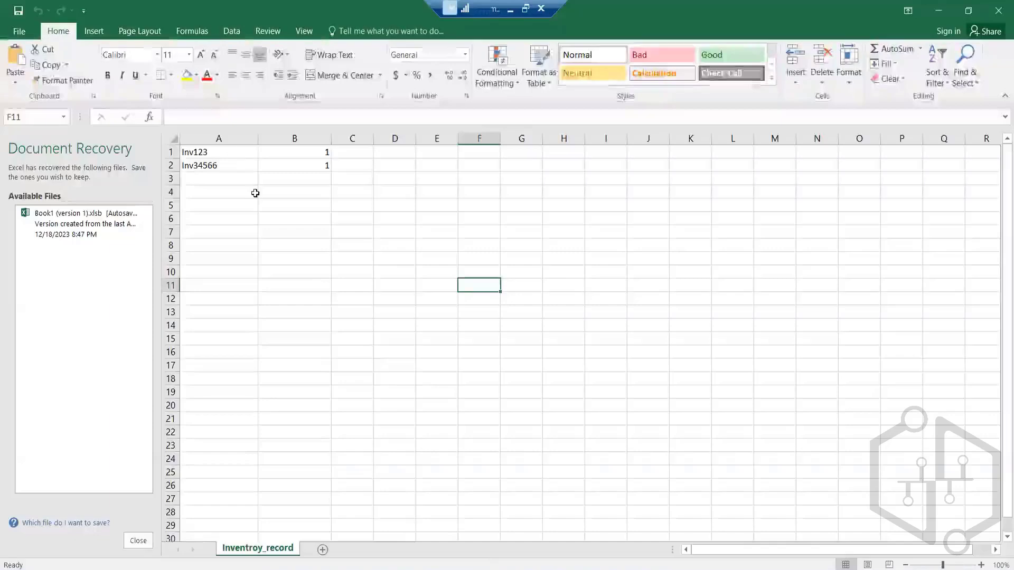
# - In the Inventroy_record sheet in Excel, replace the entries in A1 and B1 with the headers "intrnal id" and "email id"
pyautogui.click(225, 154)
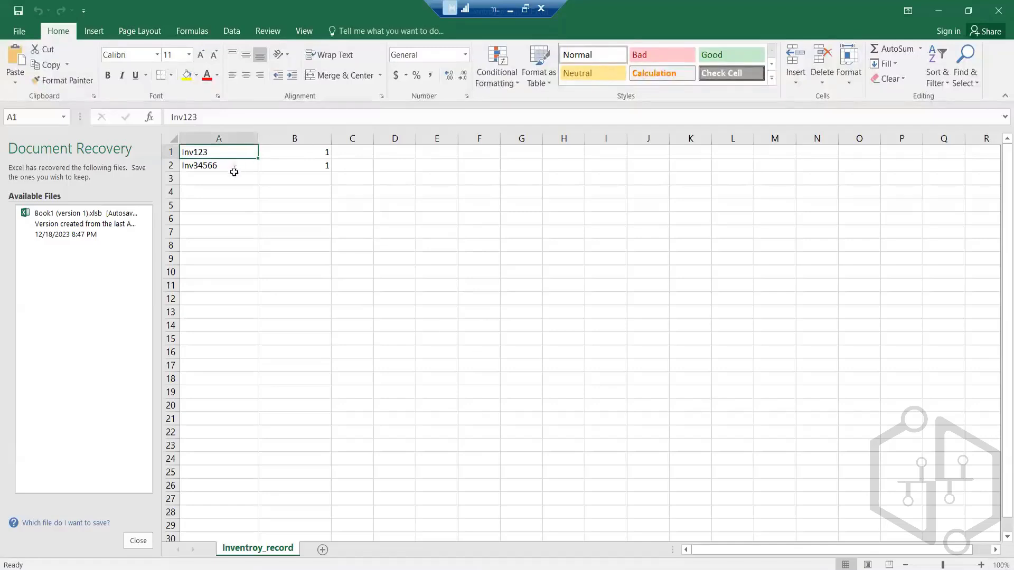
pyautogui.doubleClick(236, 153)
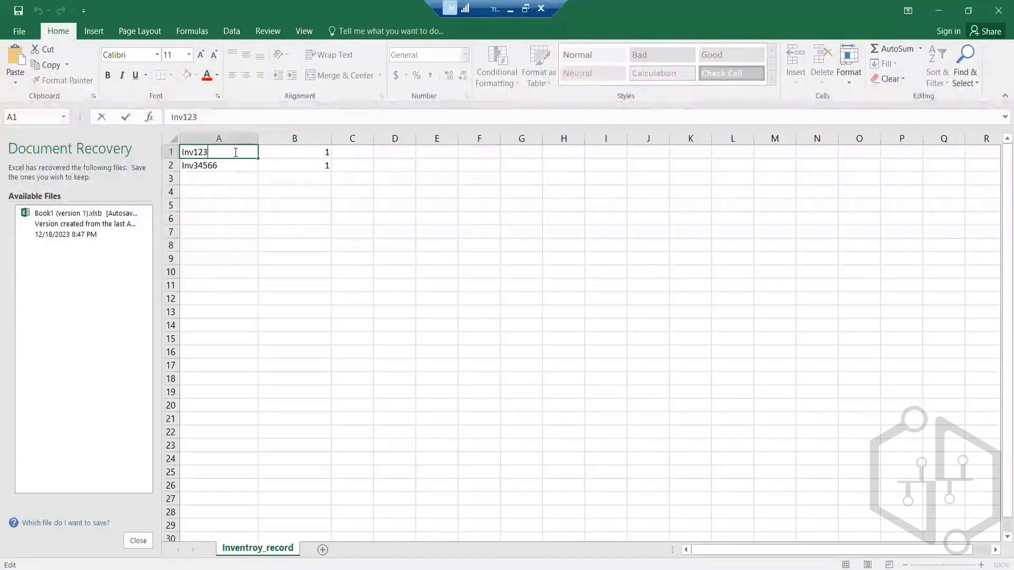
pyautogui.press('BackSpace')
pyautogui.press('BackSpace')
pyautogui.press('BackSpace')
pyautogui.press('BackSpace')
pyautogui.press('BackSpace')
pyautogui.press('BackSpace')
pyautogui.write('in')
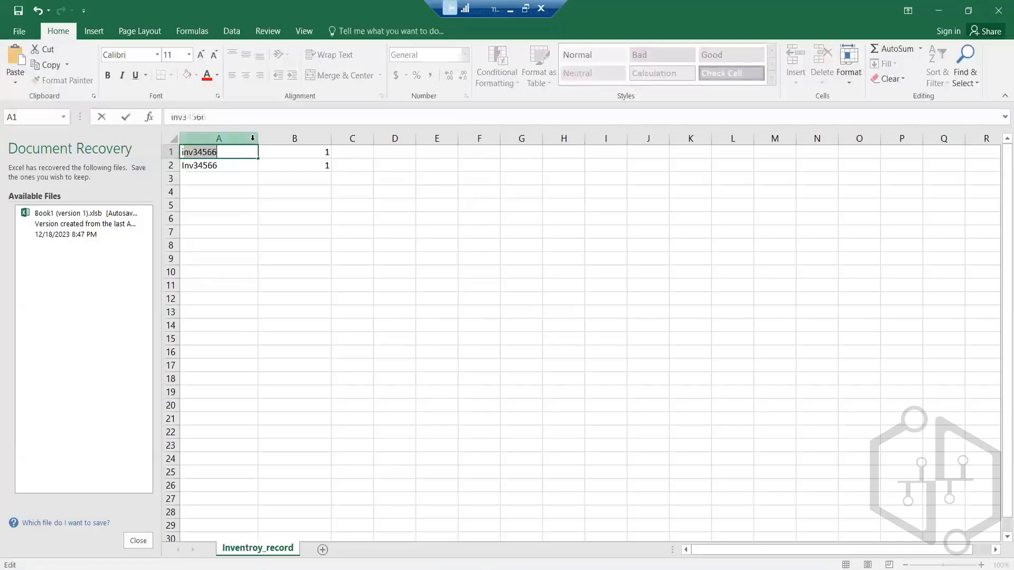
pyautogui.write('trn')
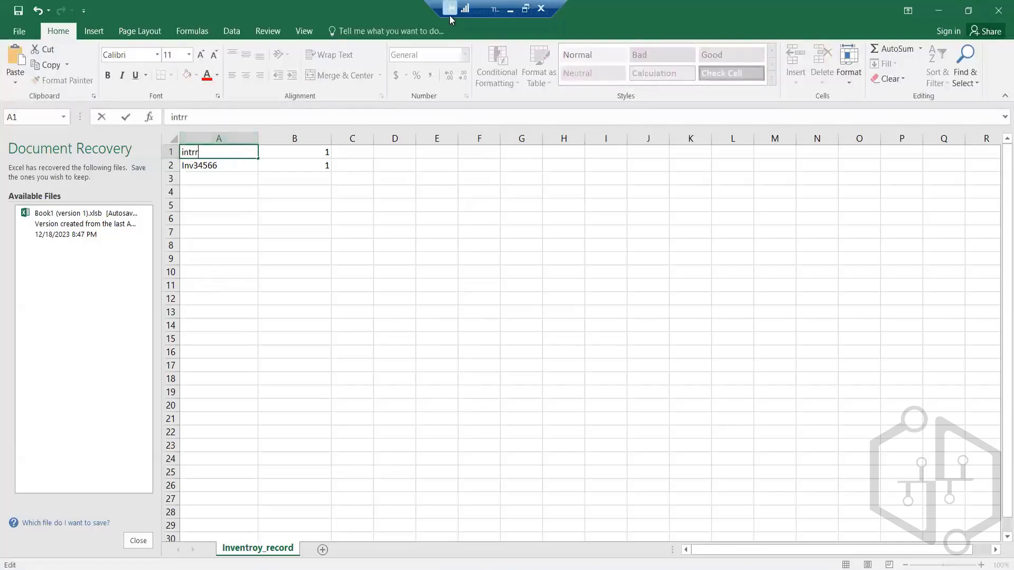
pyautogui.write('al id')
pyautogui.doubleClick(320, 154)
pyautogui.press('BackSpace')
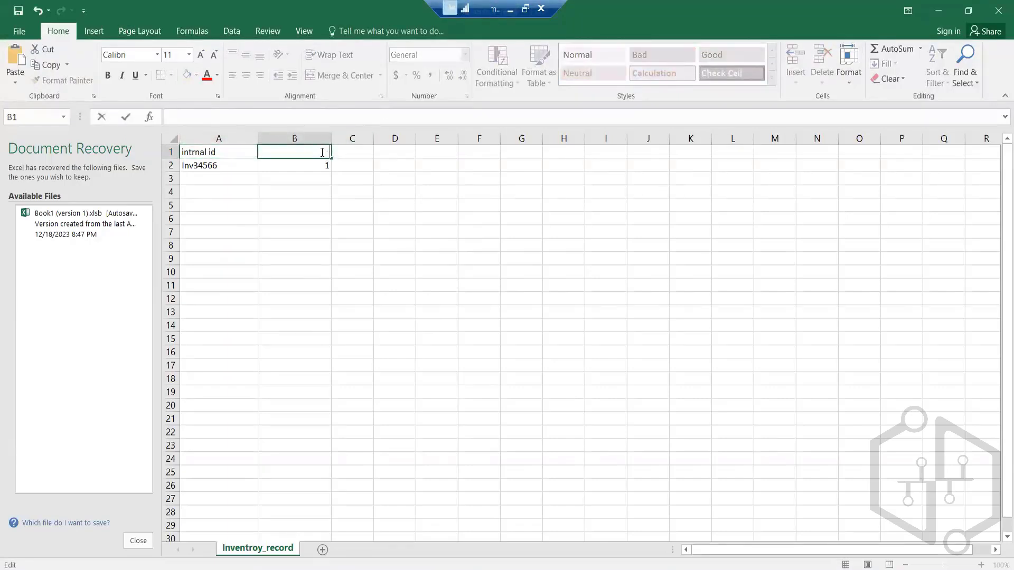
pyautogui.write('email id')
# - Clear the existing item code from cell A2 under the internal ID header
pyautogui.doubleClick(232, 165)
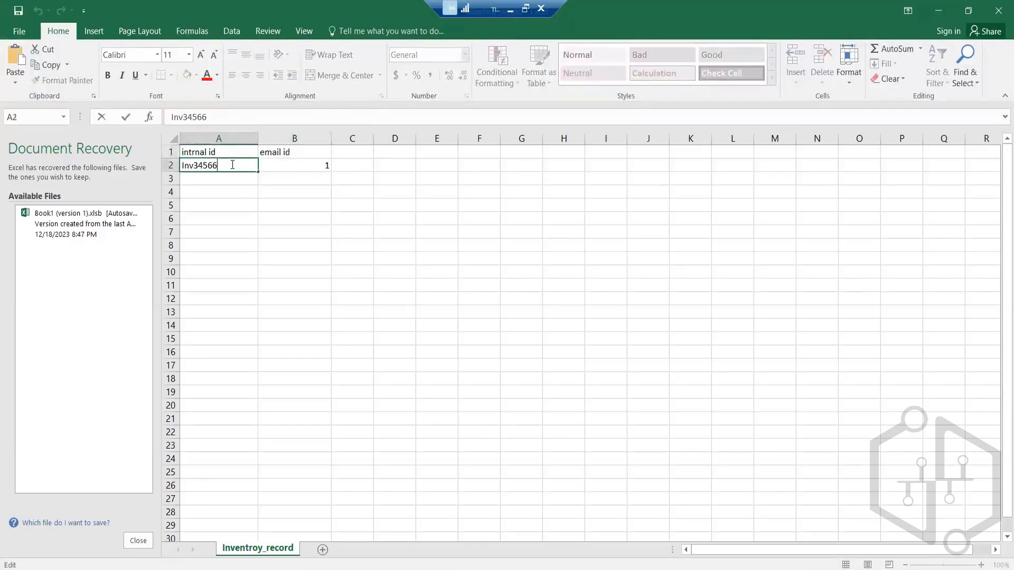
pyautogui.press('BackSpace')
pyautogui.press('BackSpace')
pyautogui.press('BackSpace')
pyautogui.press('BackSpace')
pyautogui.press('BackSpace')
pyautogui.press('BackSpace')
pyautogui.press('BackSpace')
pyautogui.press('BackSpace')
# - Copy the first order's internal ID from the NetSuite sales orders list and paste it into cell A2 of the Excel sheet
pyautogui.click(404, 569)
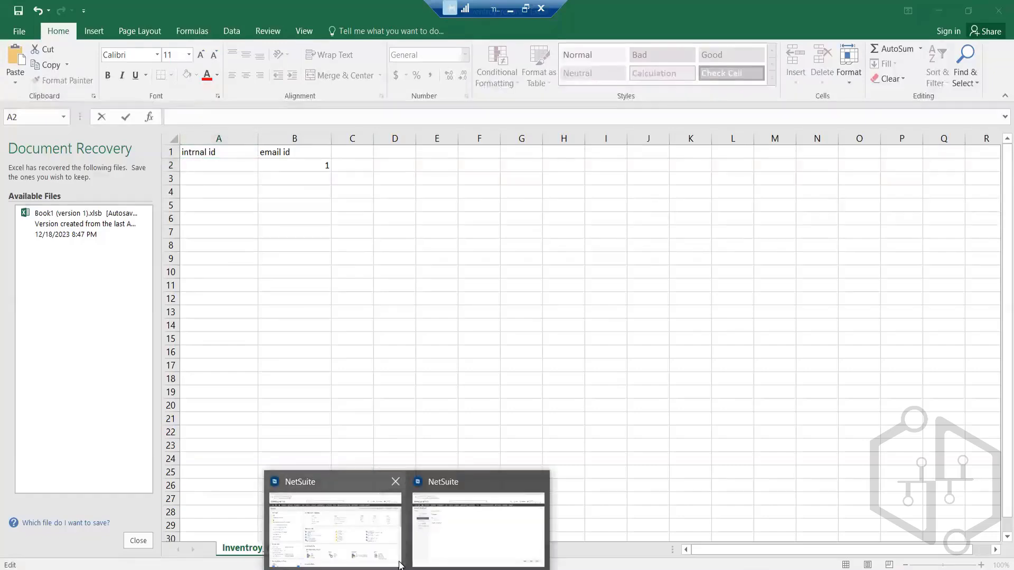
pyautogui.click(398, 563)
pyautogui.moveTo(500, 101)
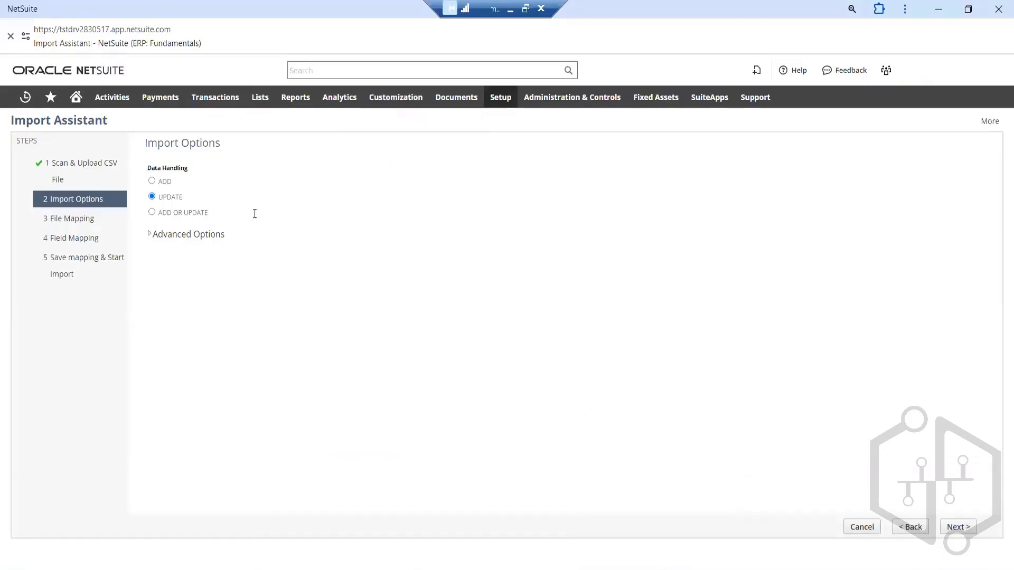
pyautogui.moveTo(217, 101)
pyautogui.moveTo(216, 219)
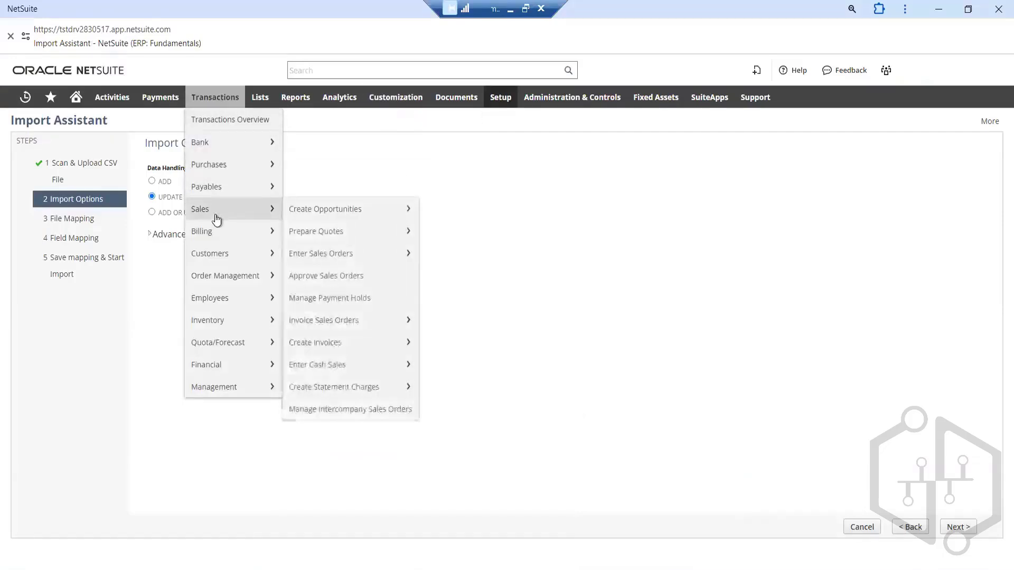
pyautogui.moveTo(322, 253)
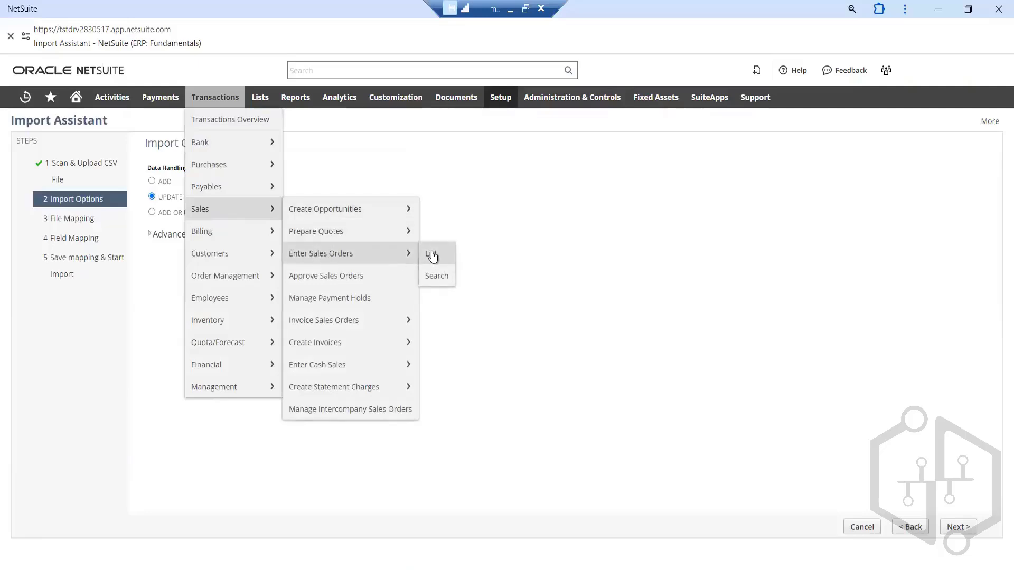
pyautogui.rightClick(432, 255)
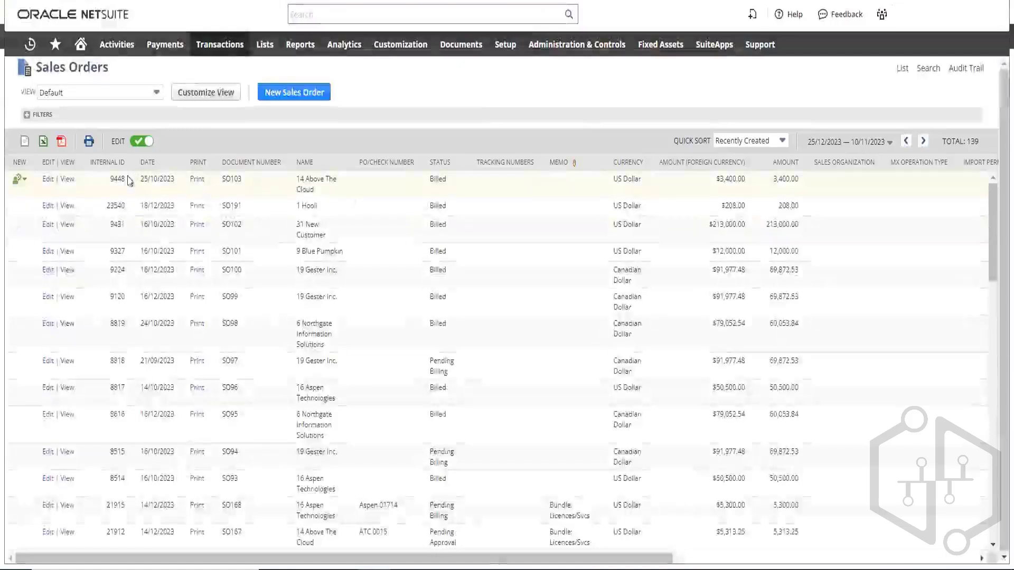
pyautogui.doubleClick(118, 178)
pyautogui.hotkey('ctrl', 'c')
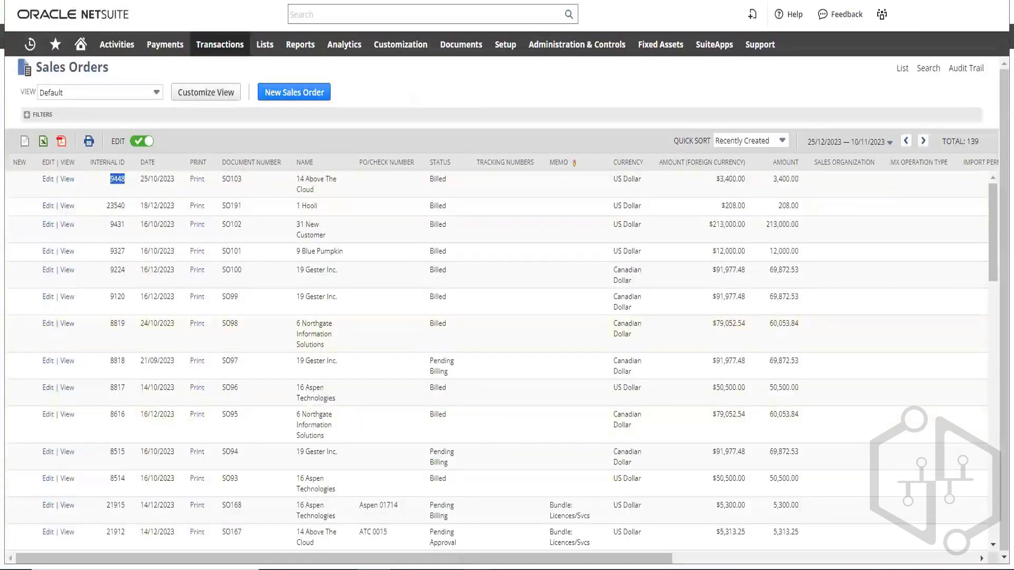
pyautogui.hotkey('alt', 'Tab')
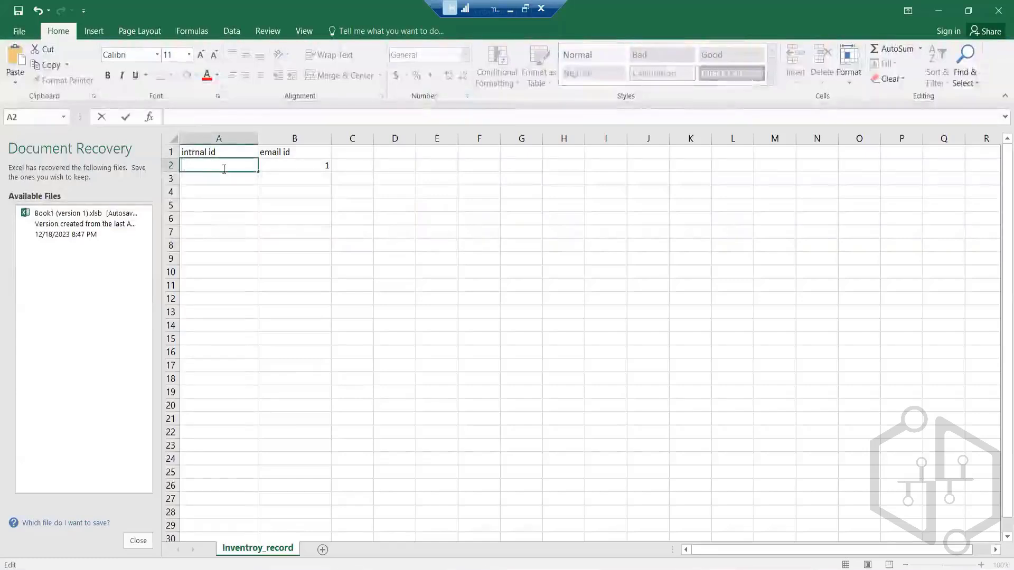
pyautogui.hotkey('ctrl', 'v')
# - Replace the value in cell B2 with a sample email address for the record
pyautogui.click(287, 163)
pyautogui.doubleClick(327, 167)
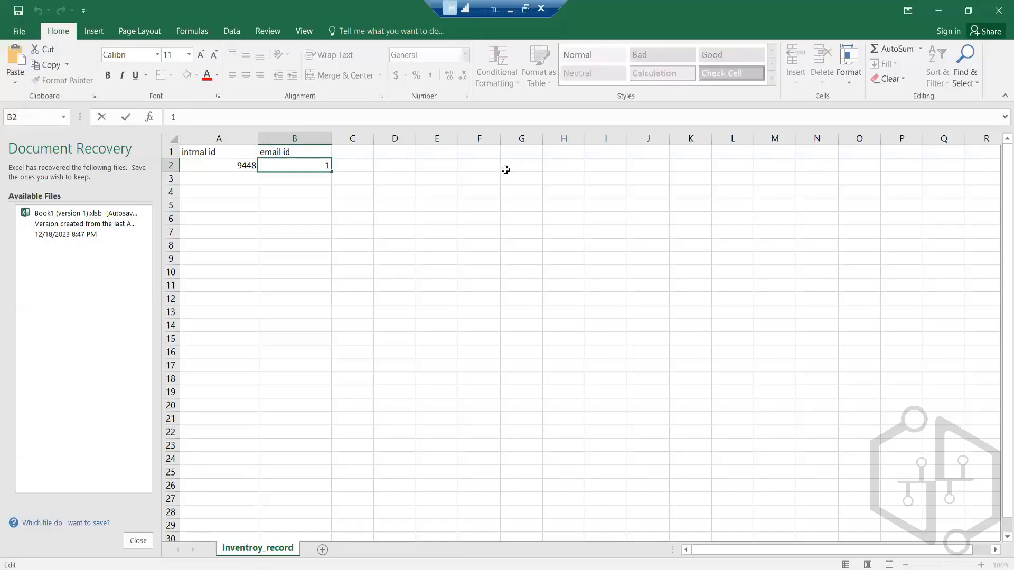
pyautogui.press('BackSpace')
pyautogui.write('demo@e')
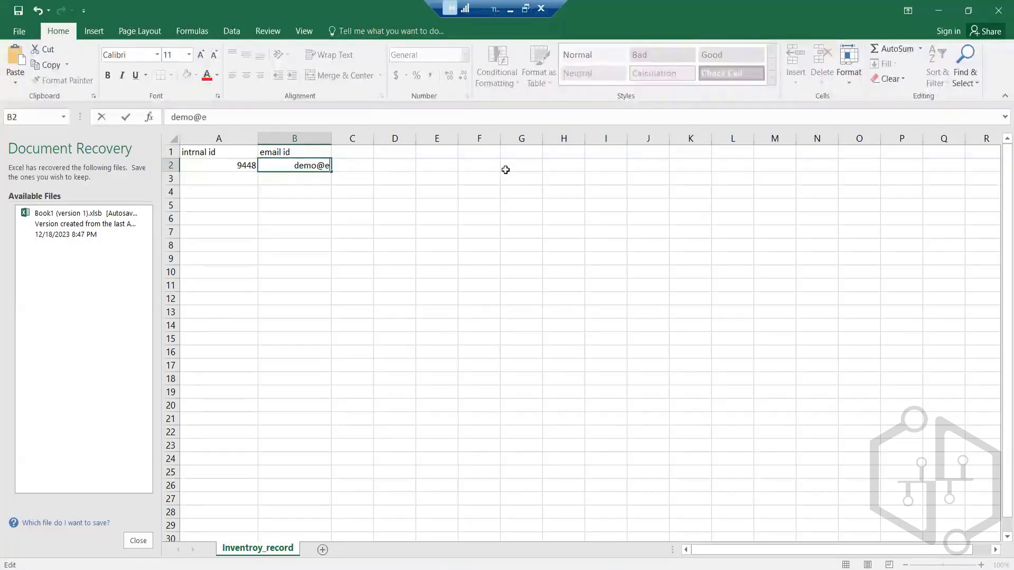
pyautogui.write('mai.')
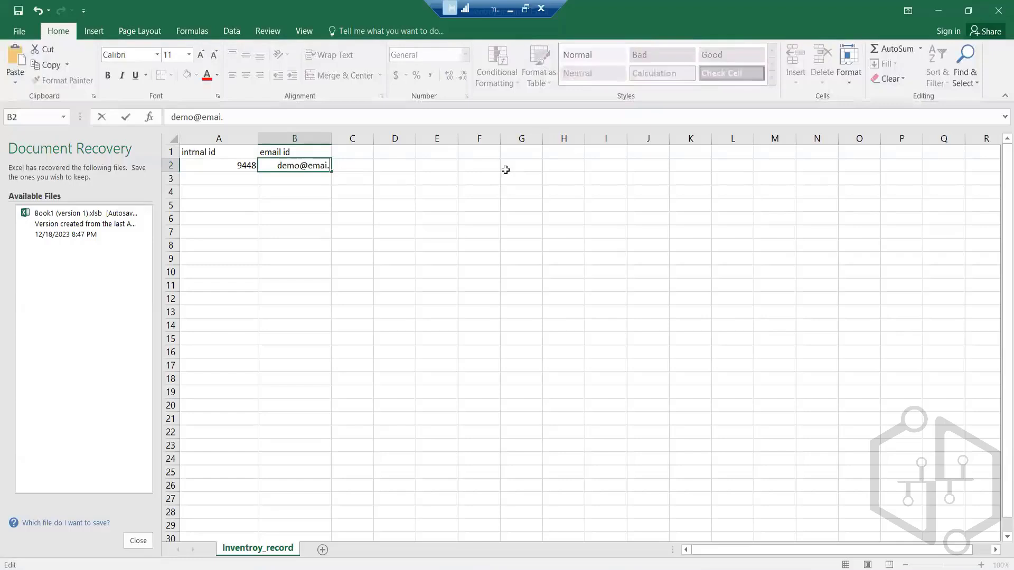
pyautogui.press('BackSpace')
pyautogui.write('l.c')
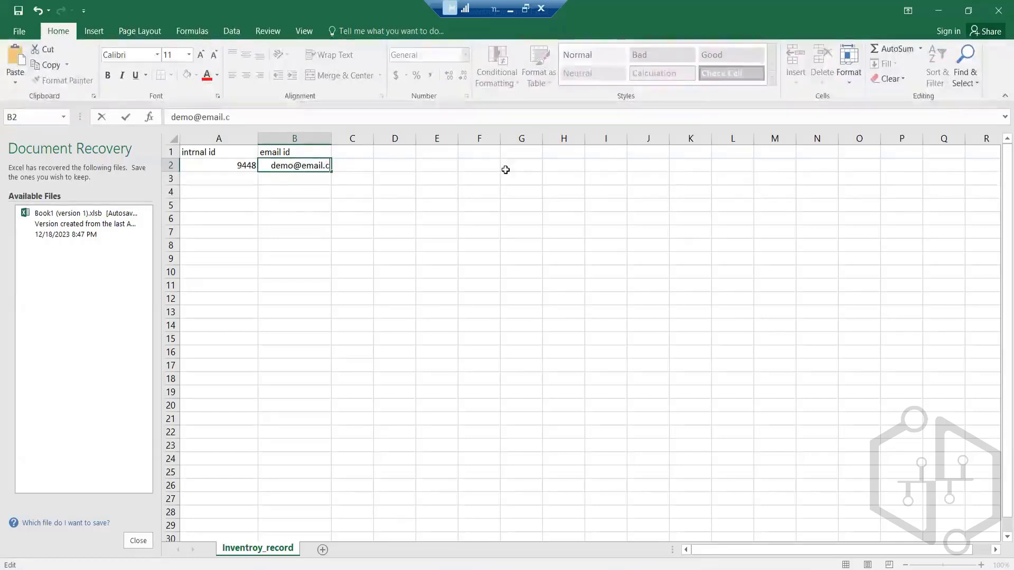
pyautogui.write('om')
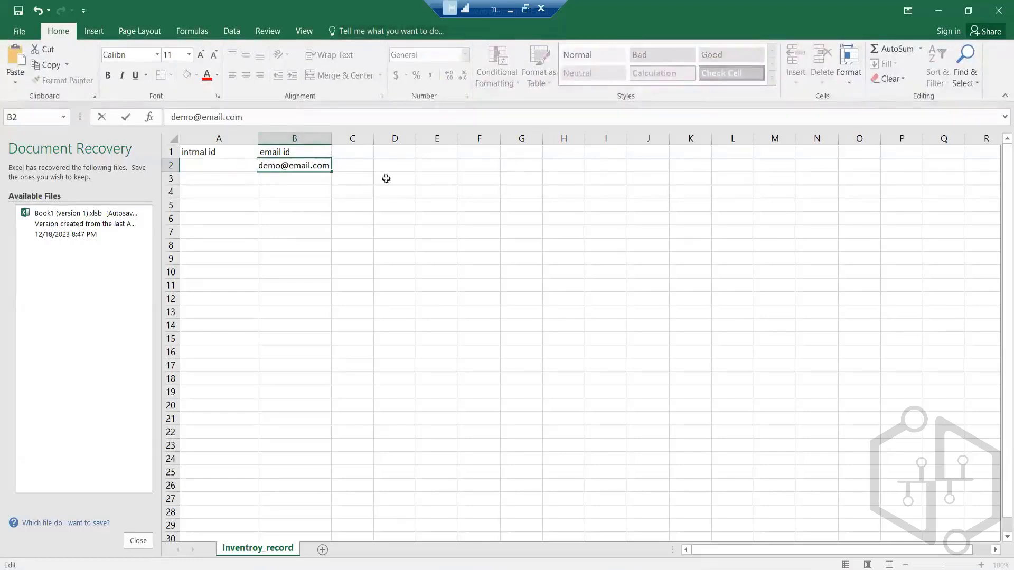
pyautogui.click(360, 166)
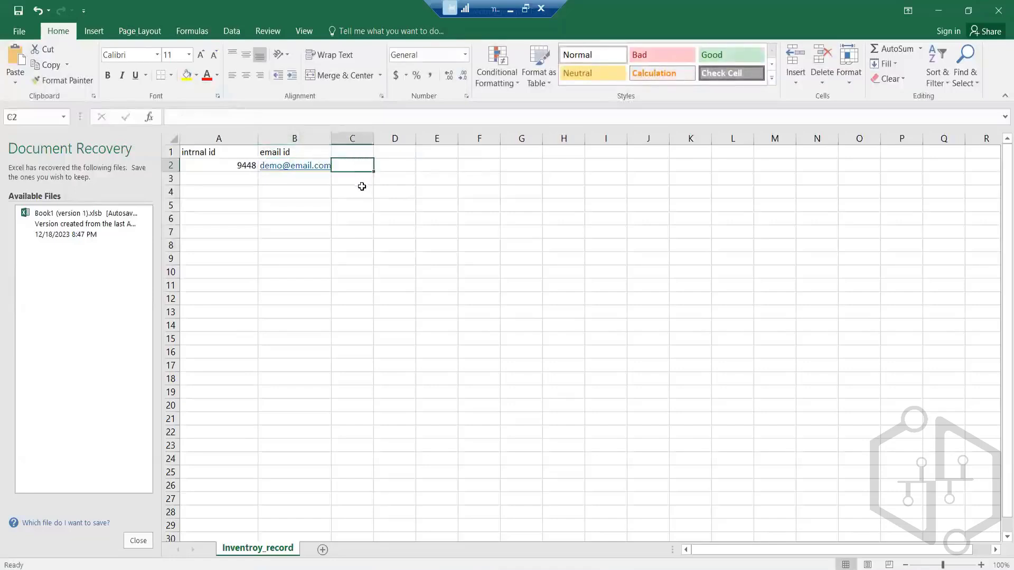
# - Adjust the widths of columns A and B to leave extra room around the internal ID and email entries
pyautogui.click(250, 137)
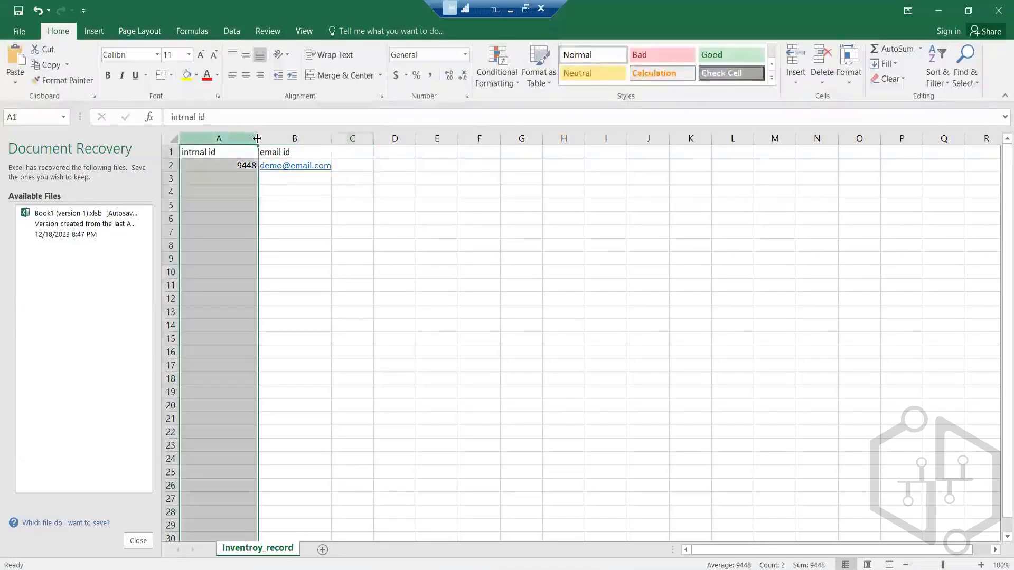
pyautogui.doubleClick(257, 138)
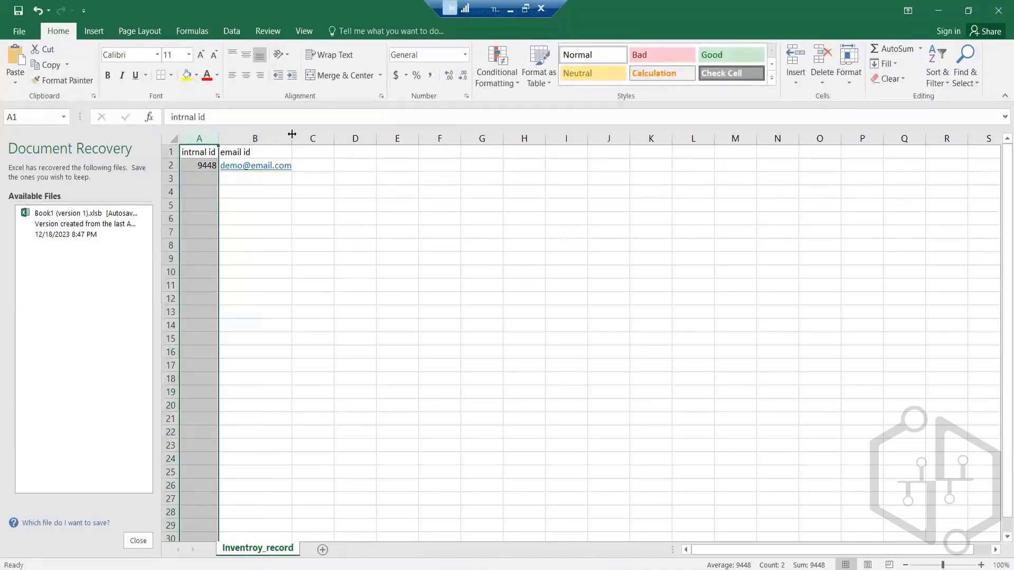
pyautogui.moveTo(292, 134); pyautogui.dragTo(338, 134)
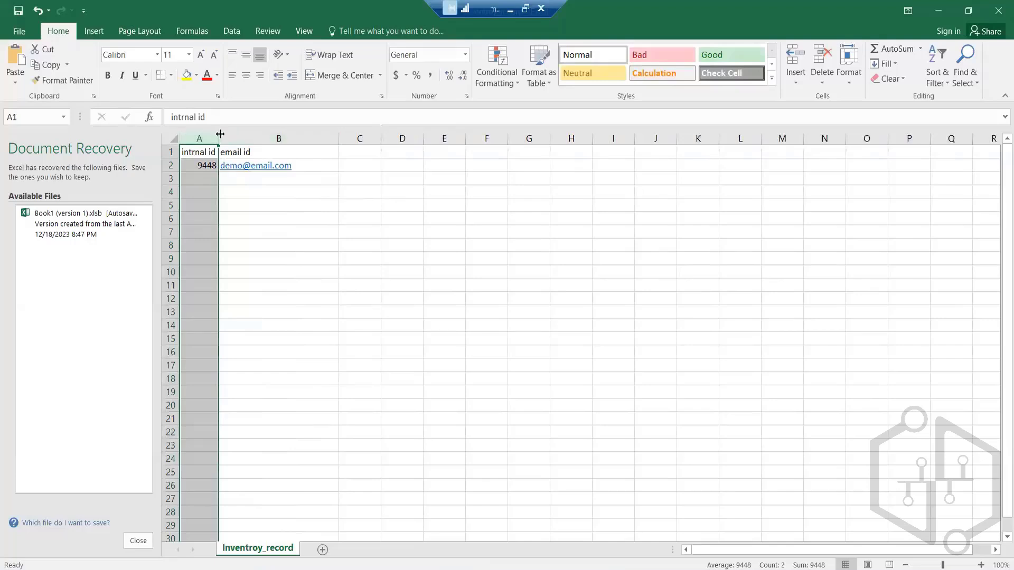
pyautogui.moveTo(220, 134); pyautogui.dragTo(249, 134)
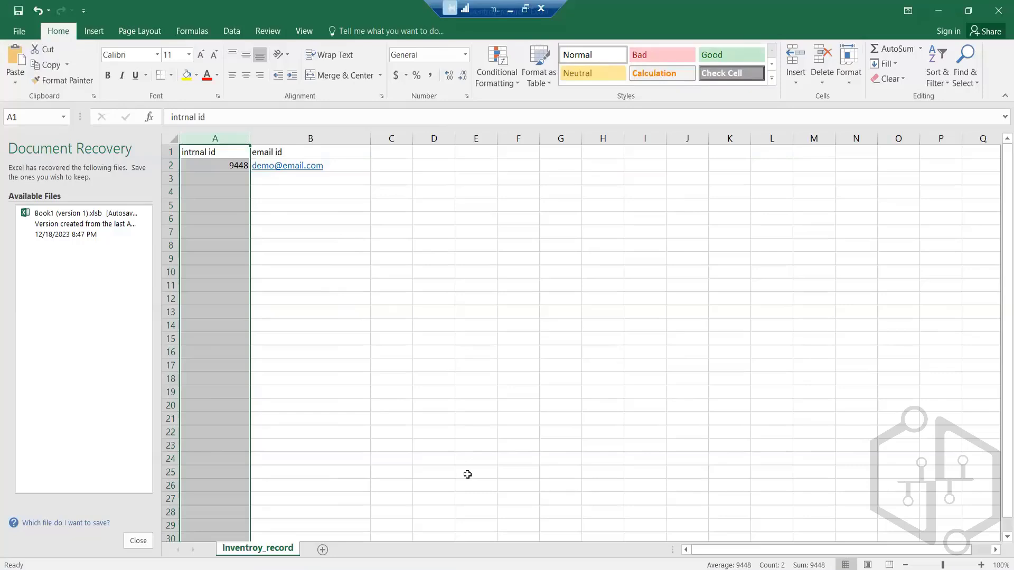
pyautogui.click(409, 568)
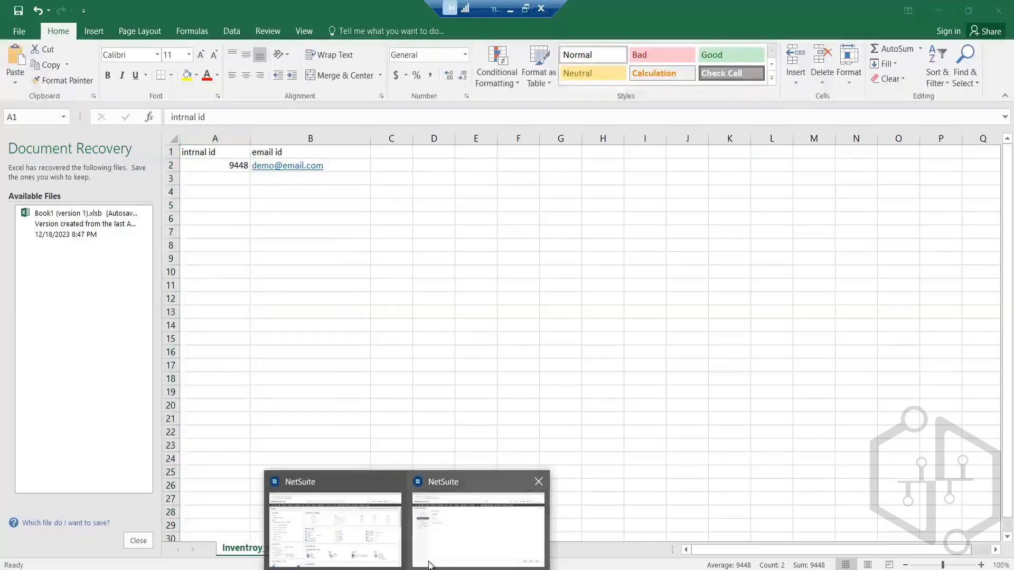
pyautogui.click(428, 564)
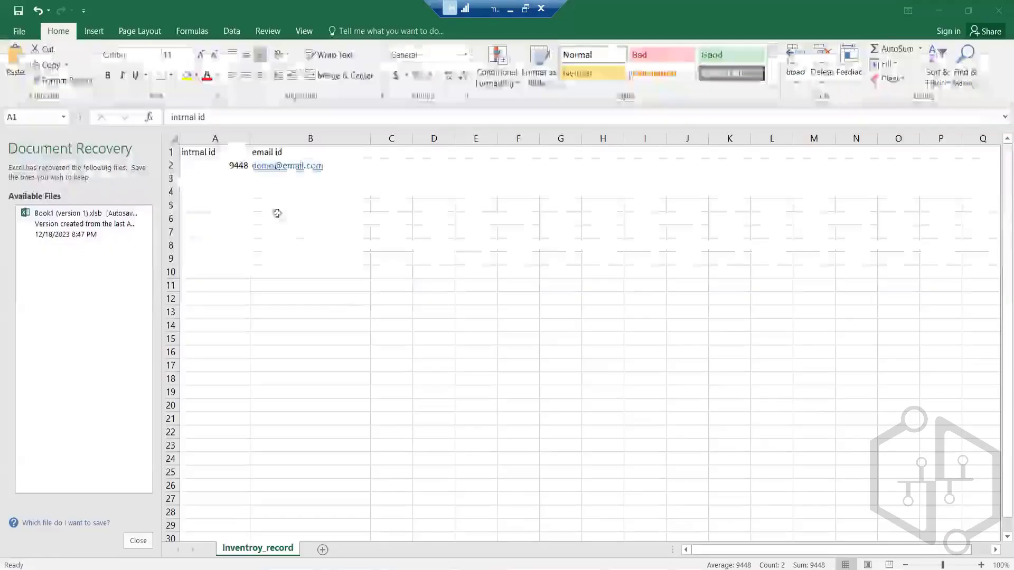
pyautogui.hotkey('ctrl', 'space')
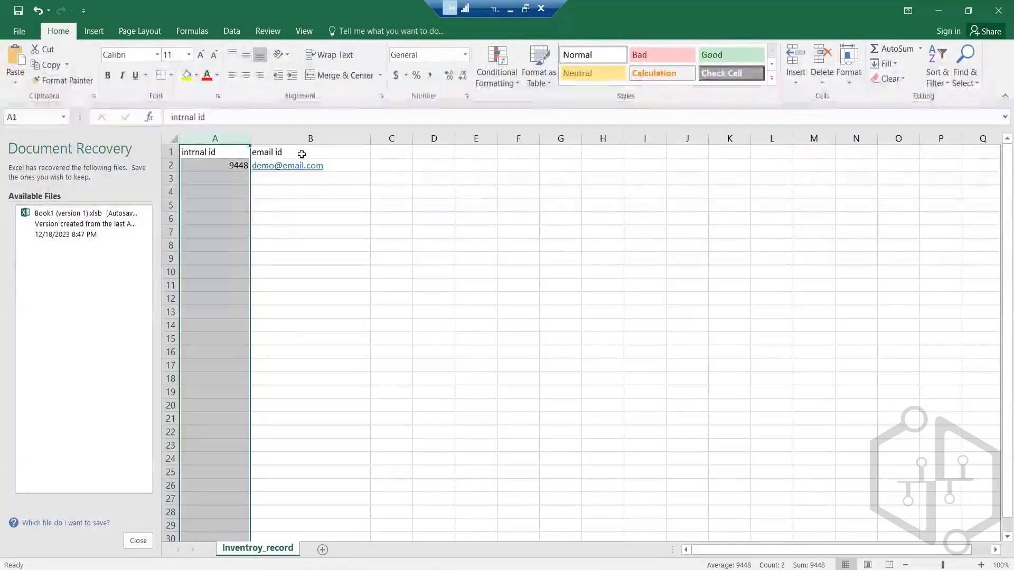
pyautogui.click(302, 154)
pyautogui.click(395, 152)
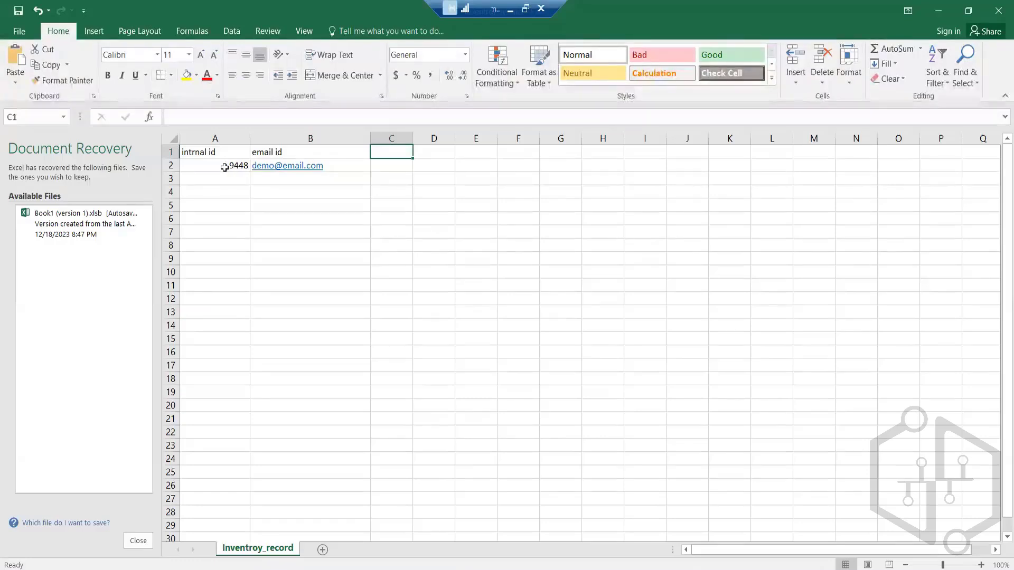
pyautogui.doubleClick(215, 153)
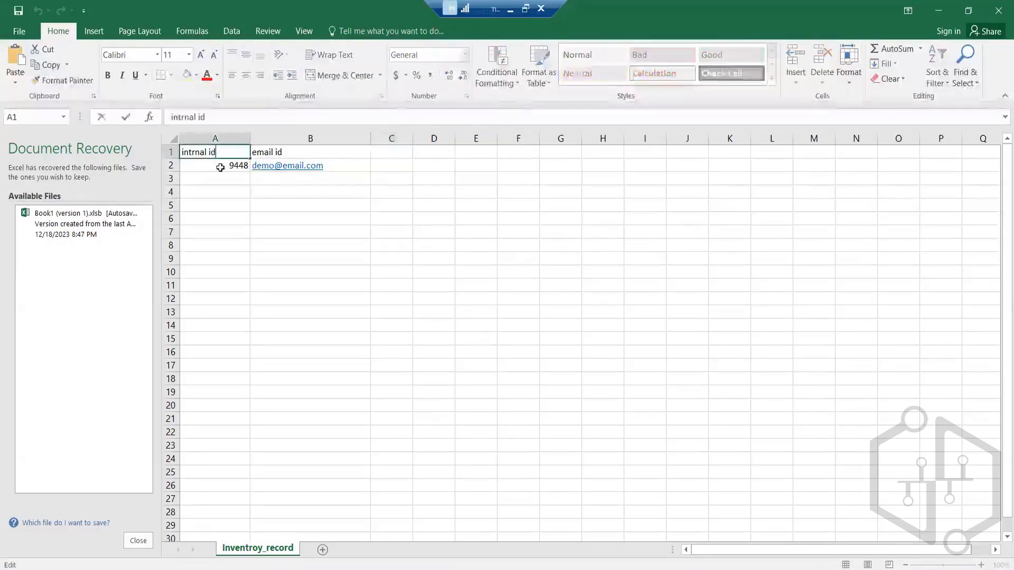
pyautogui.doubleClick(220, 167)
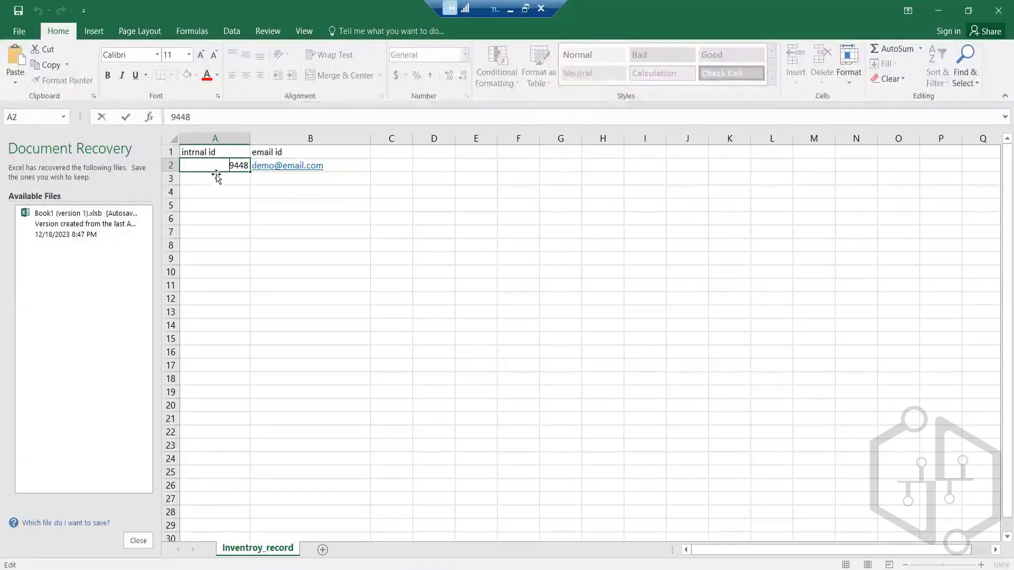
# - Add the sample internal IDs 123, 213 and 412 in cells A3 to A5 under the internal ID header
pyautogui.click(226, 178)
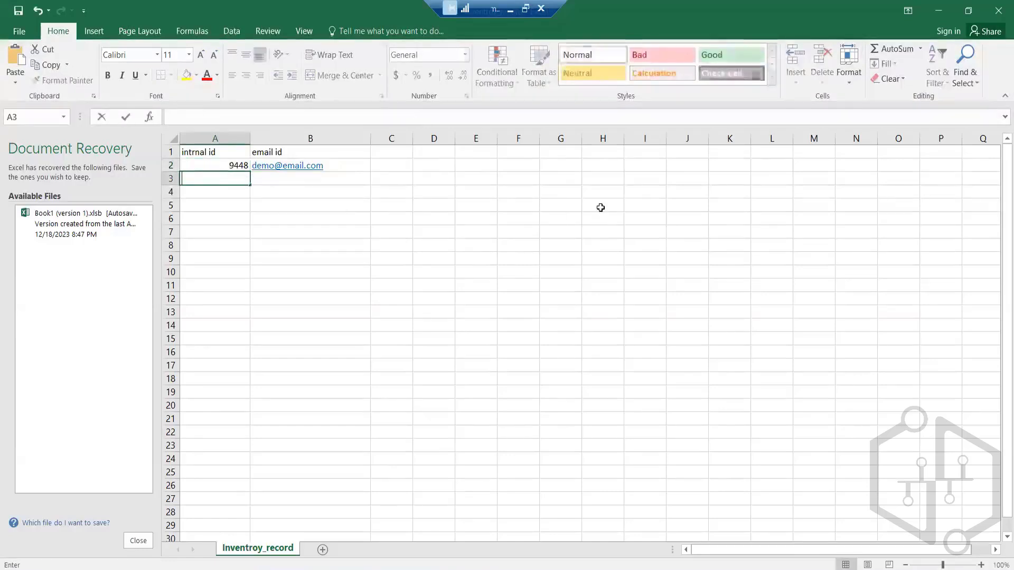
pyautogui.write('123')
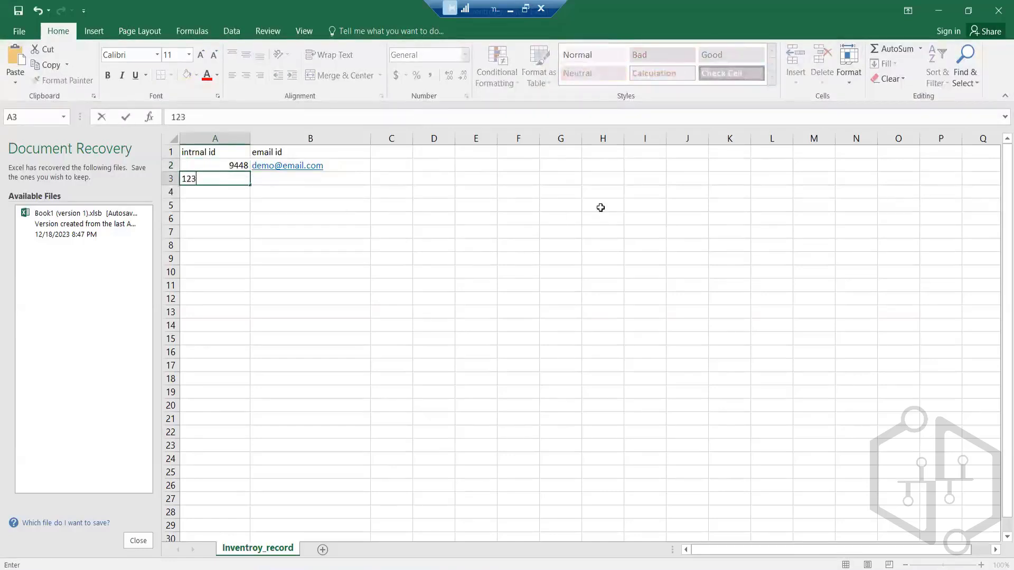
pyautogui.click(209, 190)
pyautogui.write('213')
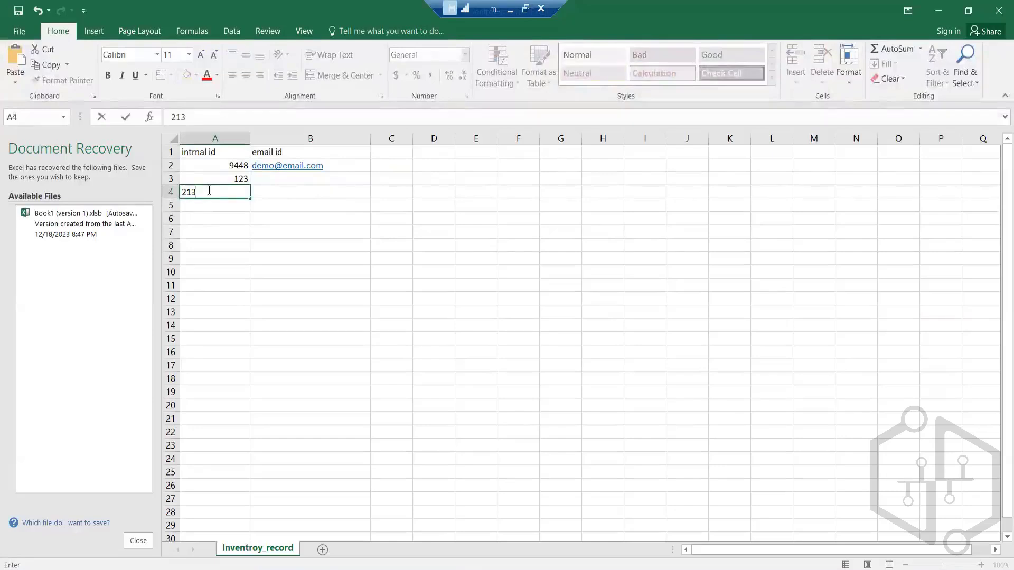
pyautogui.click(210, 205)
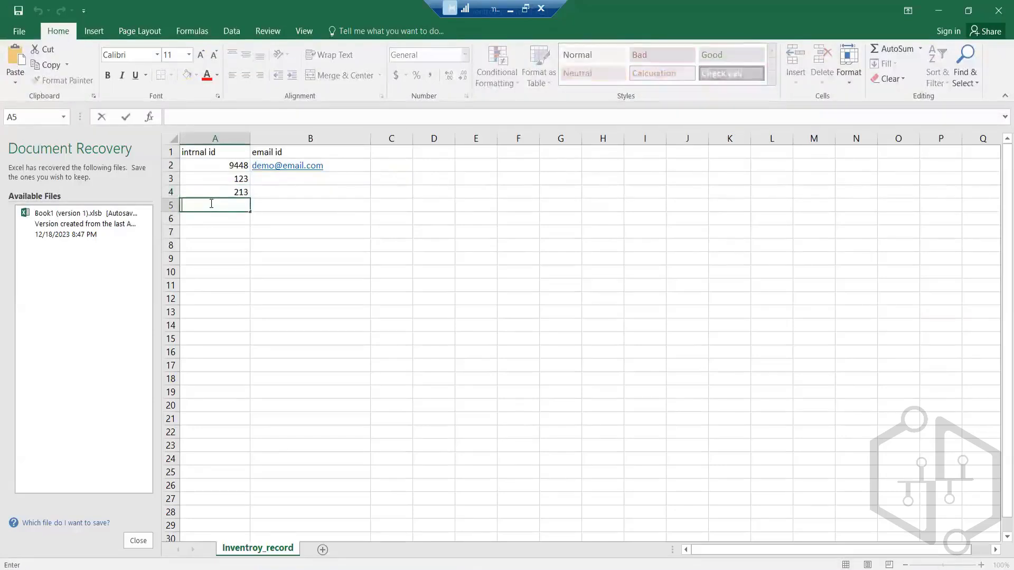
pyautogui.write('412')
pyautogui.click(285, 207)
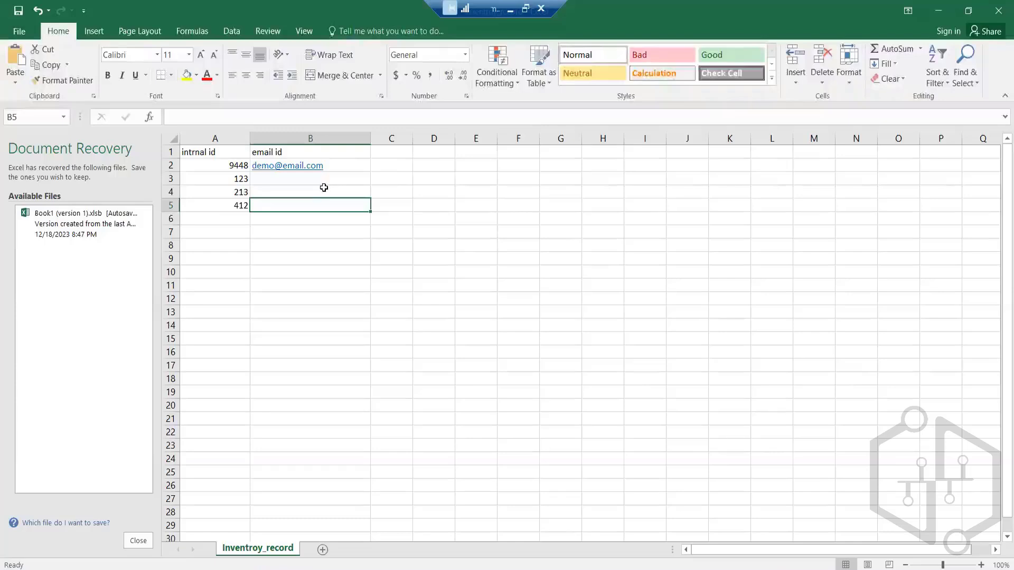
pyautogui.click(235, 137)
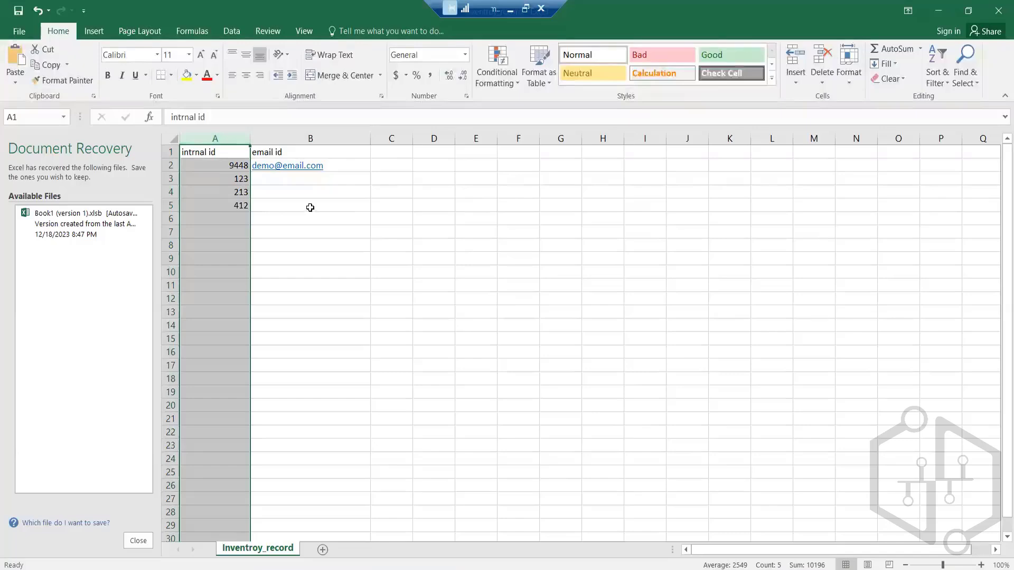
# - Switch to the NetSuite Import Assistant and review the update import's advanced options, including the server SuiteScript and workflow trigger setting
pyautogui.click(470, 568)
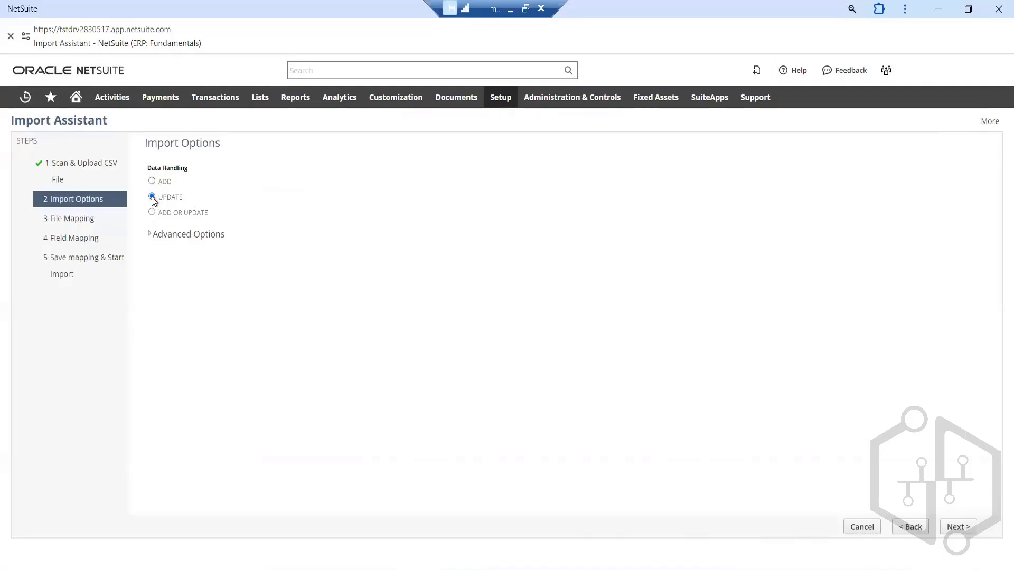
pyautogui.click(148, 233)
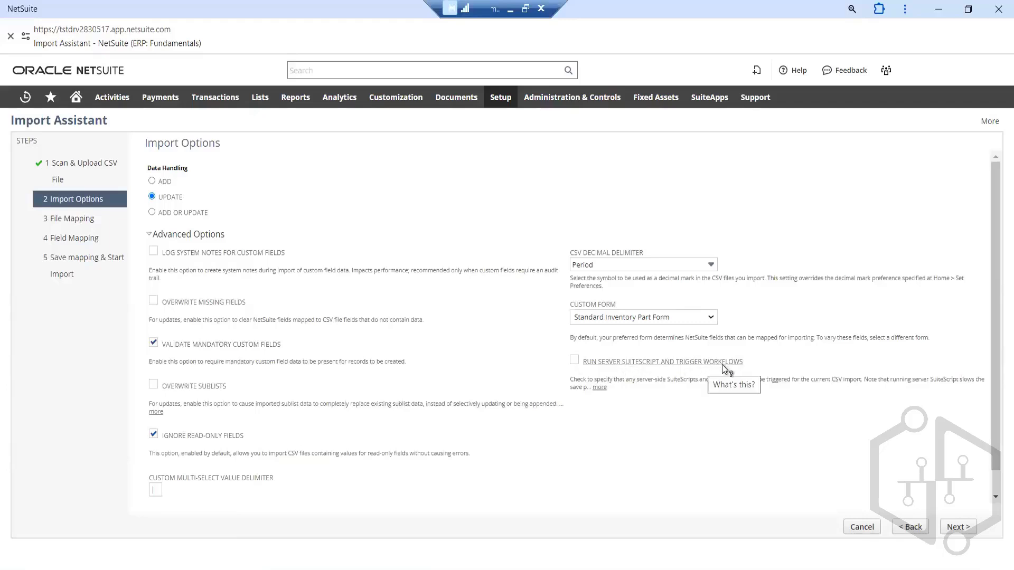
pyautogui.click(575, 361)
pyautogui.click(574, 361)
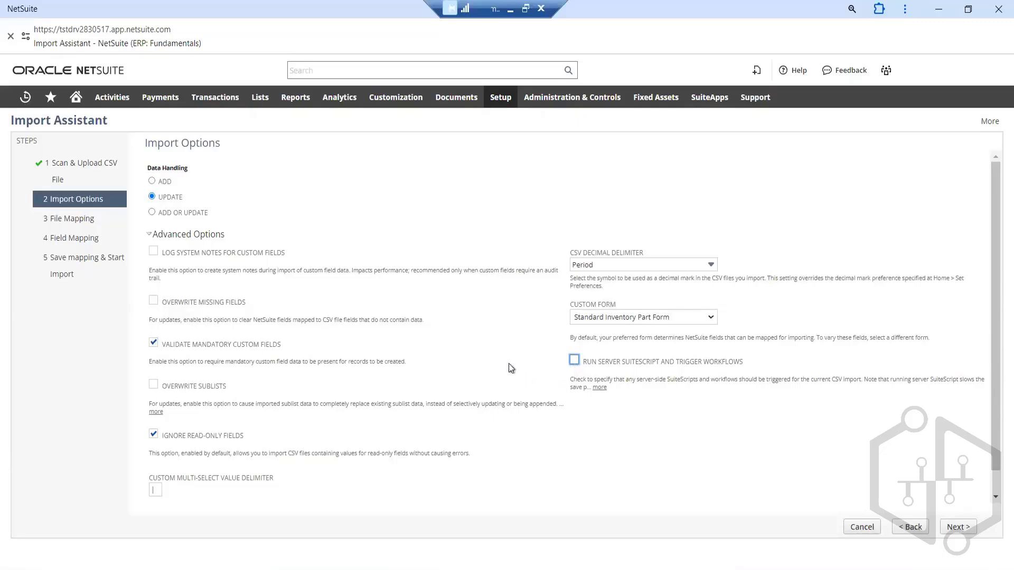
pyautogui.scroll(-1, 442, 315)
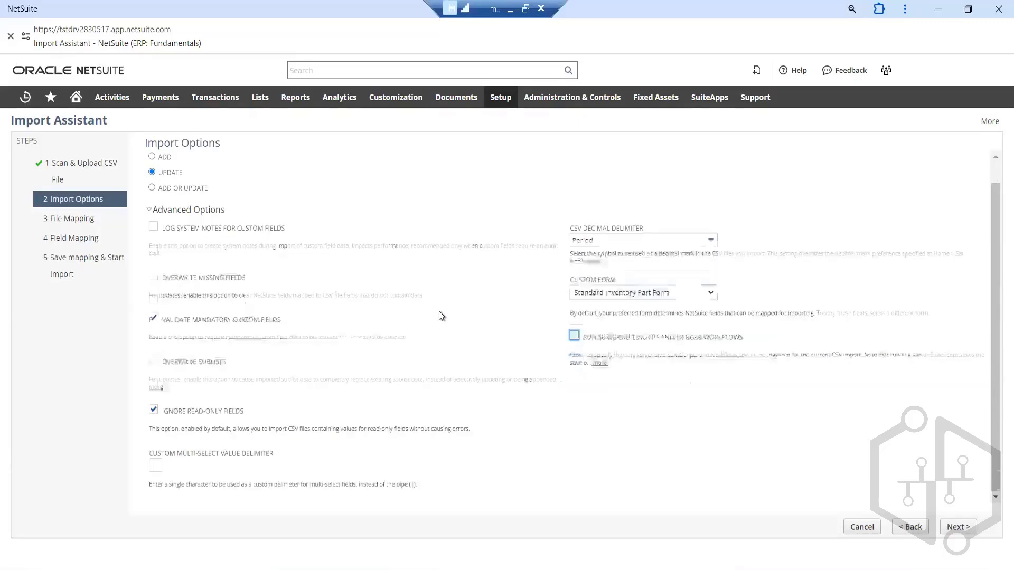
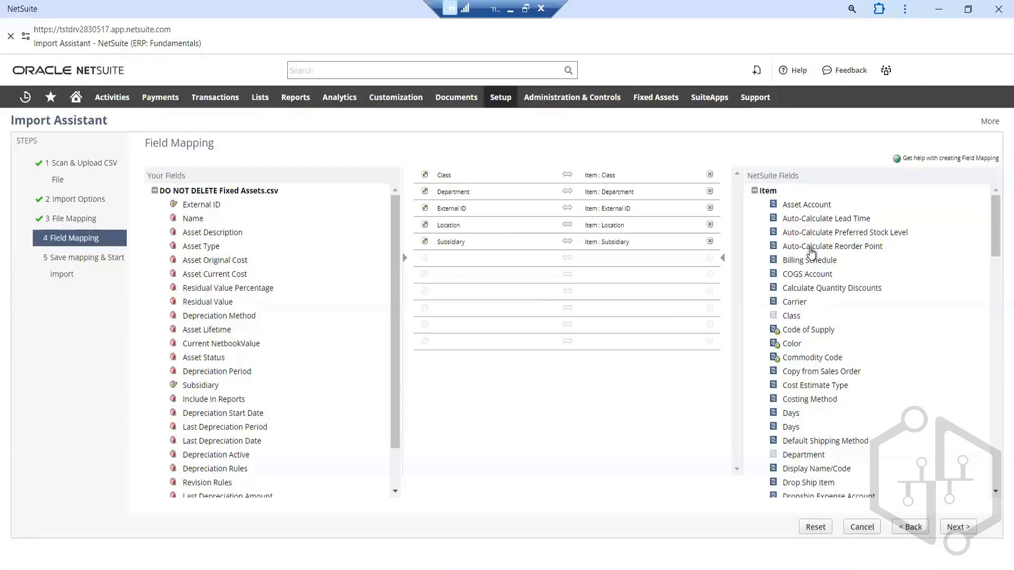
# - Save the import mapping as "demo csv" with the description "demo" and run the import
pyautogui.scroll(-5, 832, 289)
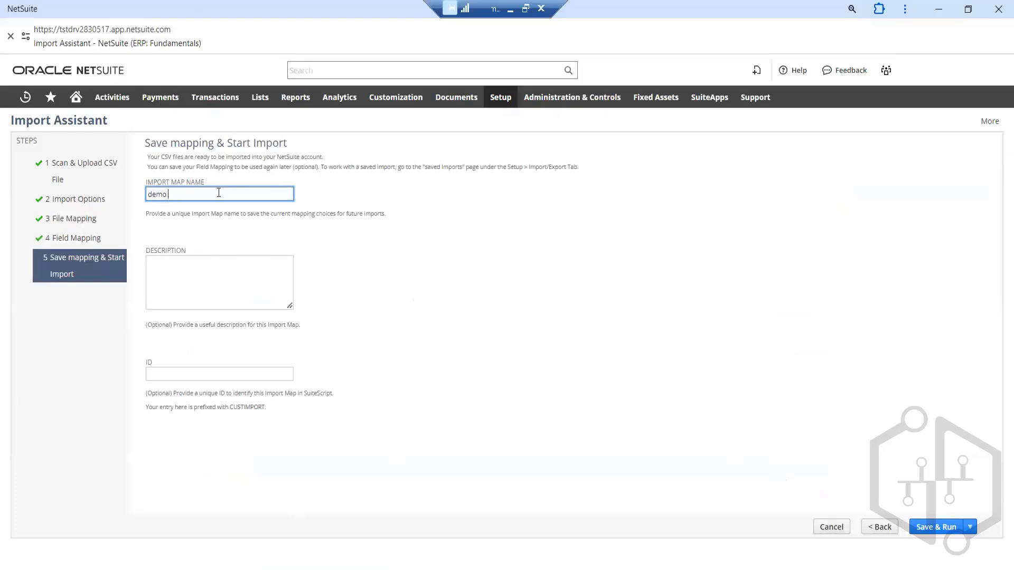
pyautogui.write('v')
pyautogui.click(205, 279)
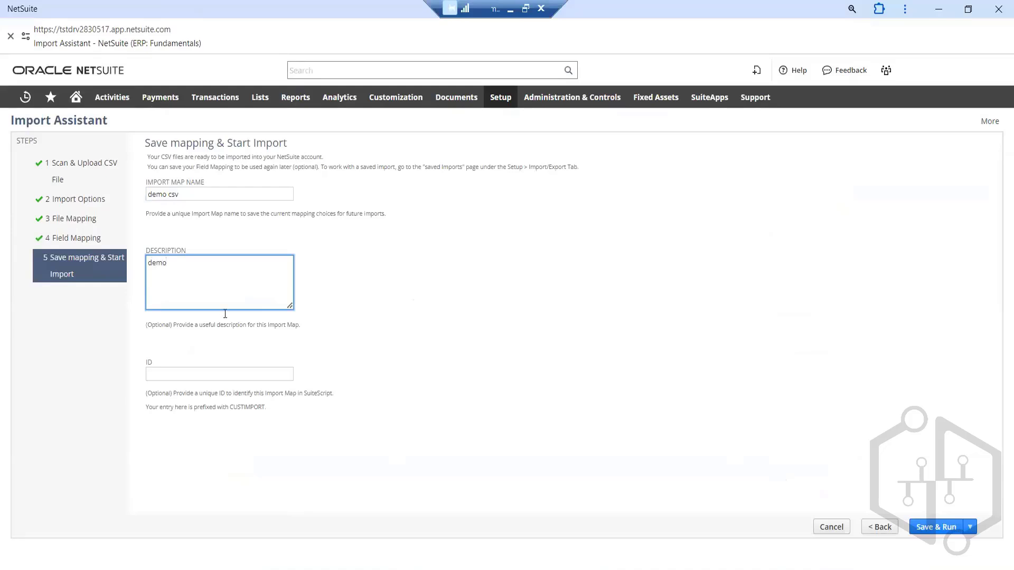
pyautogui.click(454, 495)
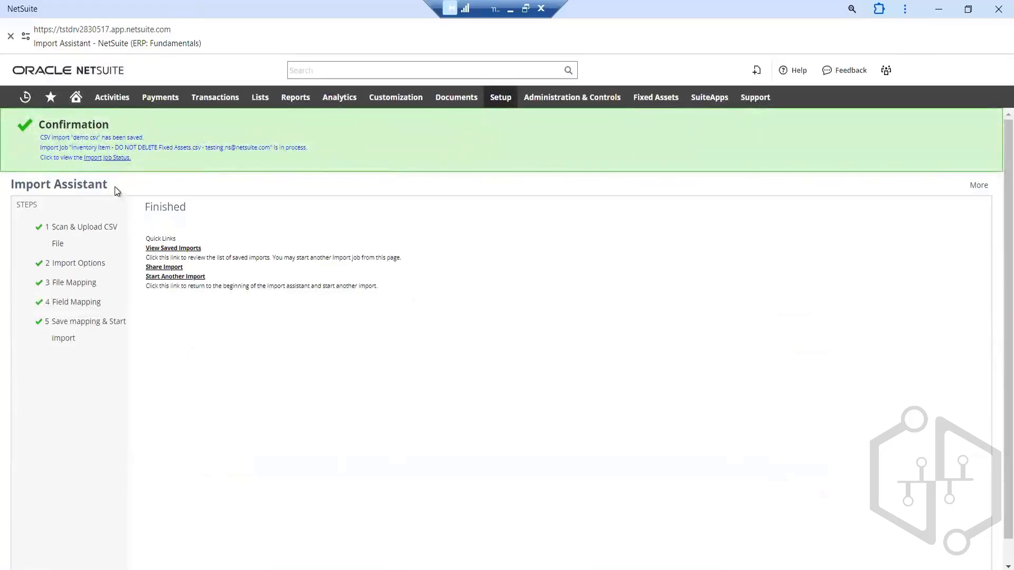
# - Open the import job status in a new Chrome tab and check the latest job's name, status and completion percentage
pyautogui.rightClick(100, 159)
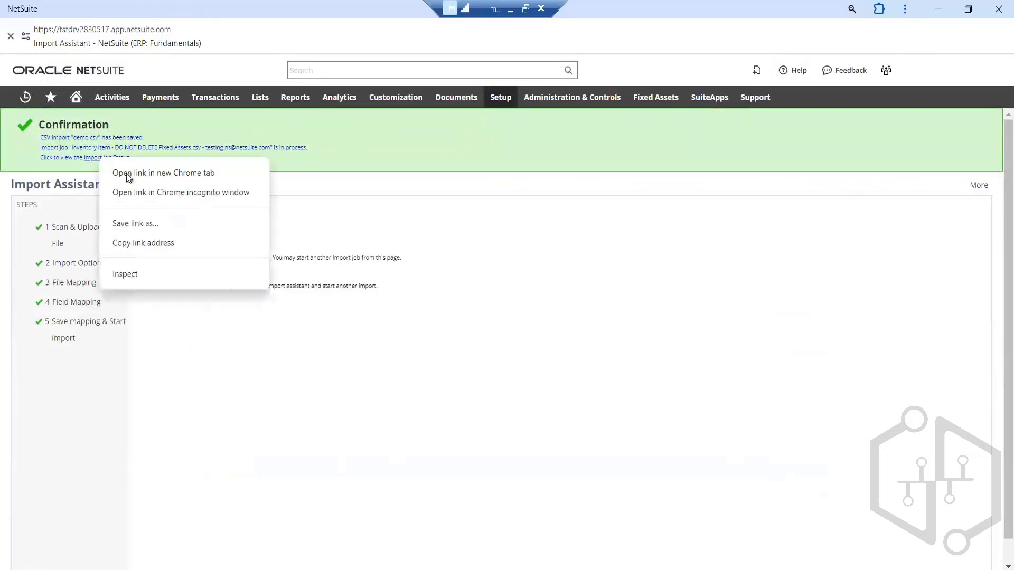
pyautogui.click(139, 176)
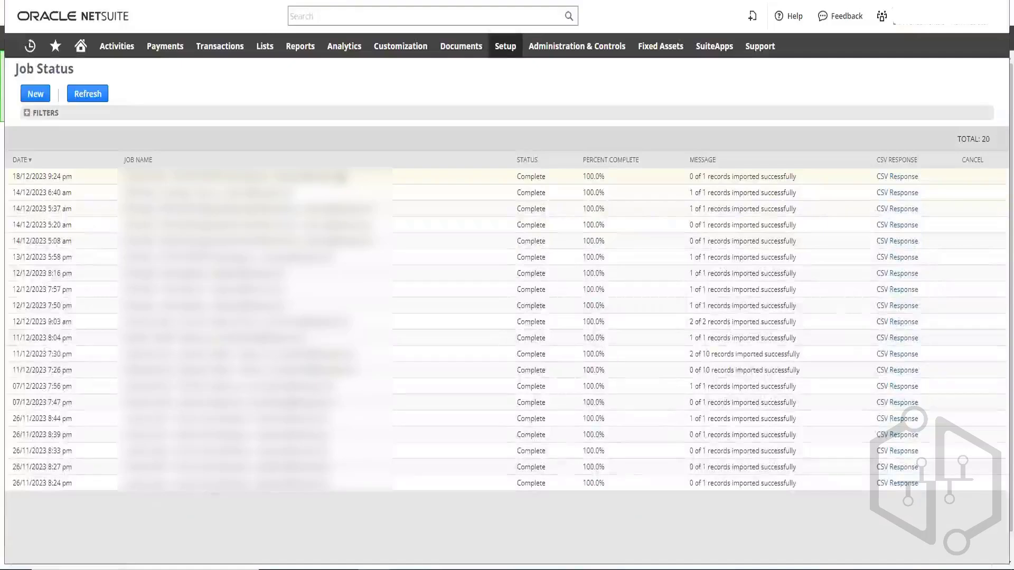
pyautogui.moveTo(174, 176); pyautogui.dragTo(268, 177)
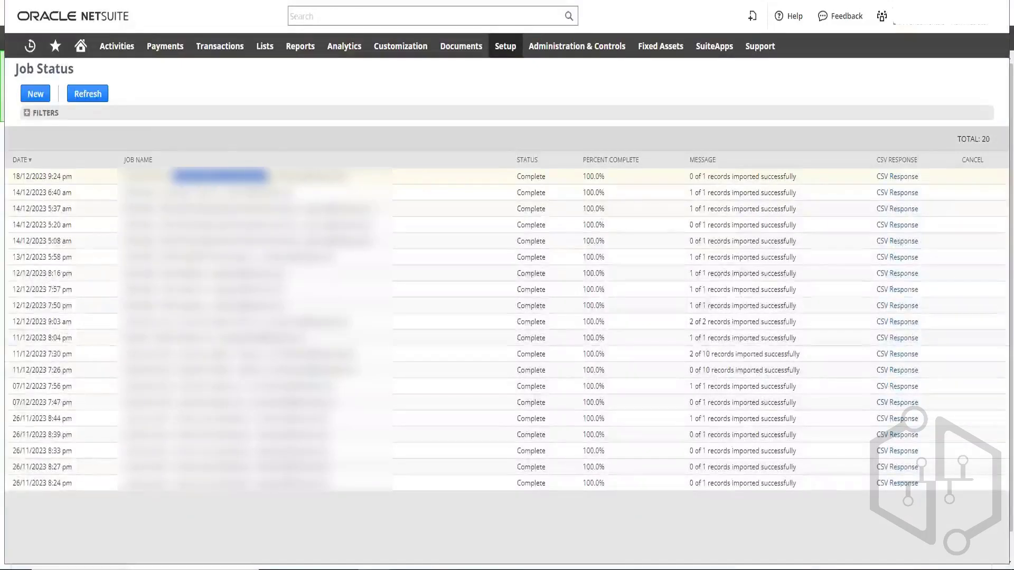
pyautogui.doubleClick(590, 177)
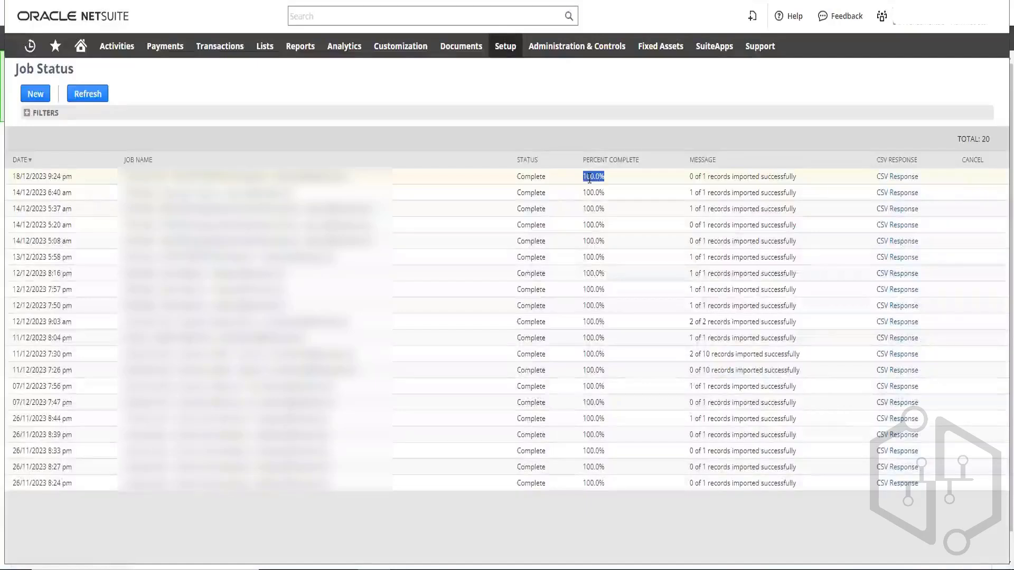
pyautogui.doubleClick(522, 177)
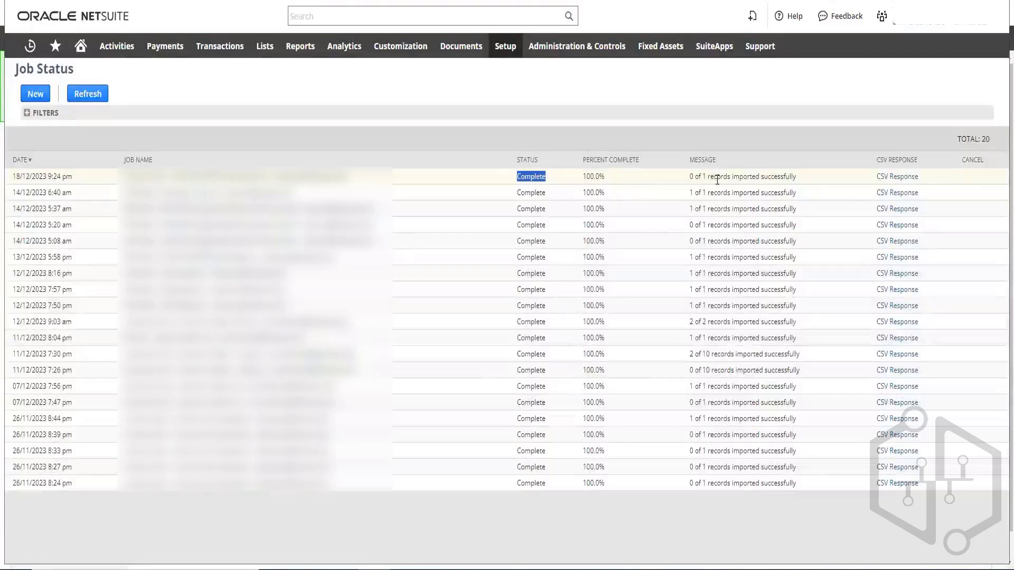
# - Download and open the latest job's CSV response, fitting the Error column's width to read the message in cell A2
pyautogui.click(896, 177)
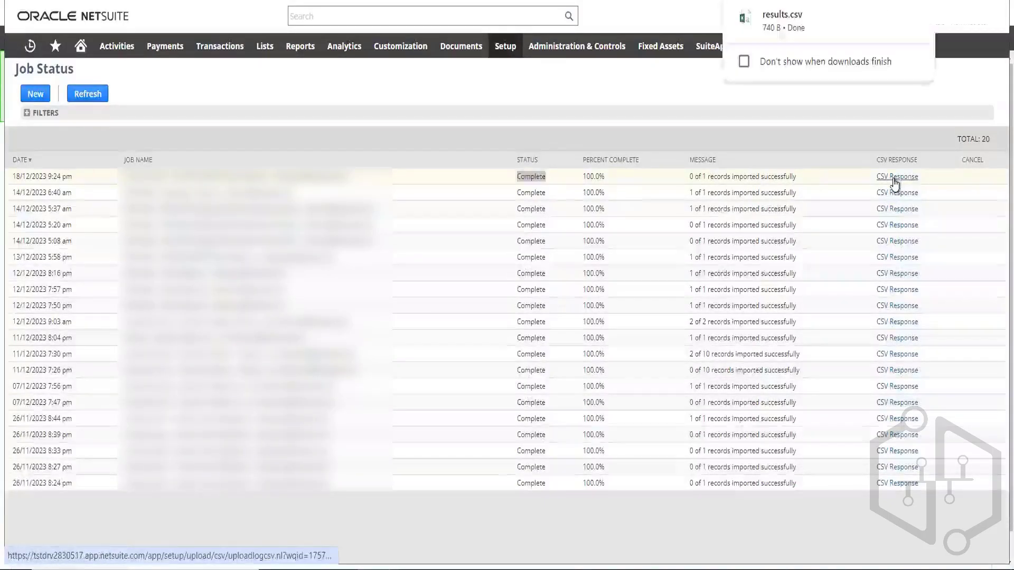
pyautogui.click(784, 20)
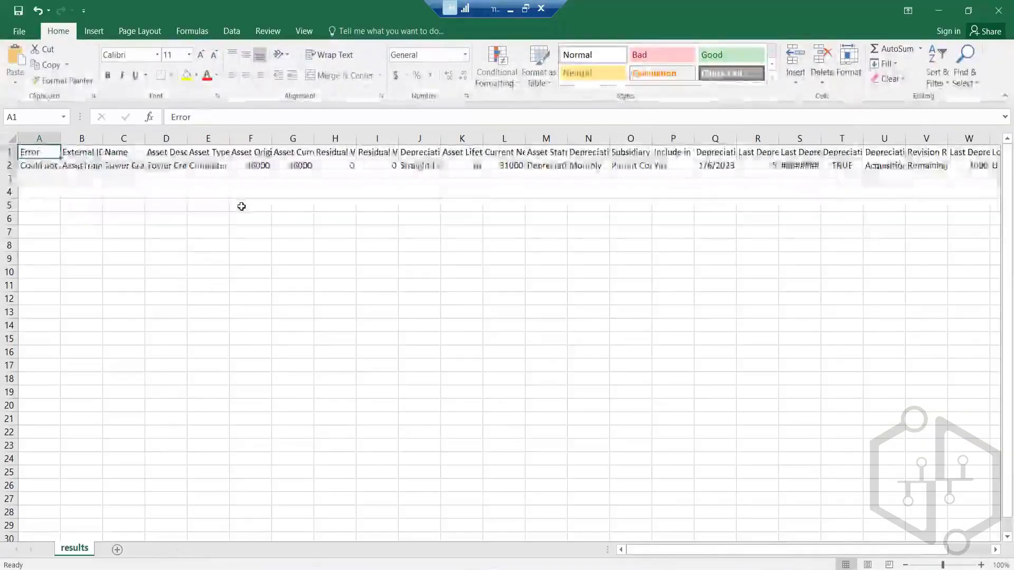
pyautogui.click(57, 138)
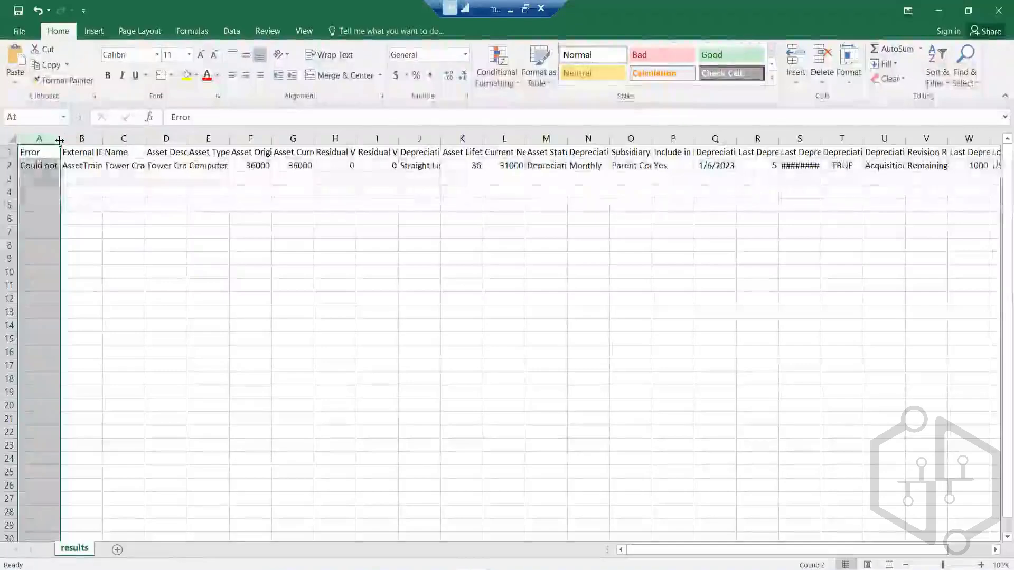
pyautogui.doubleClick(61, 138)
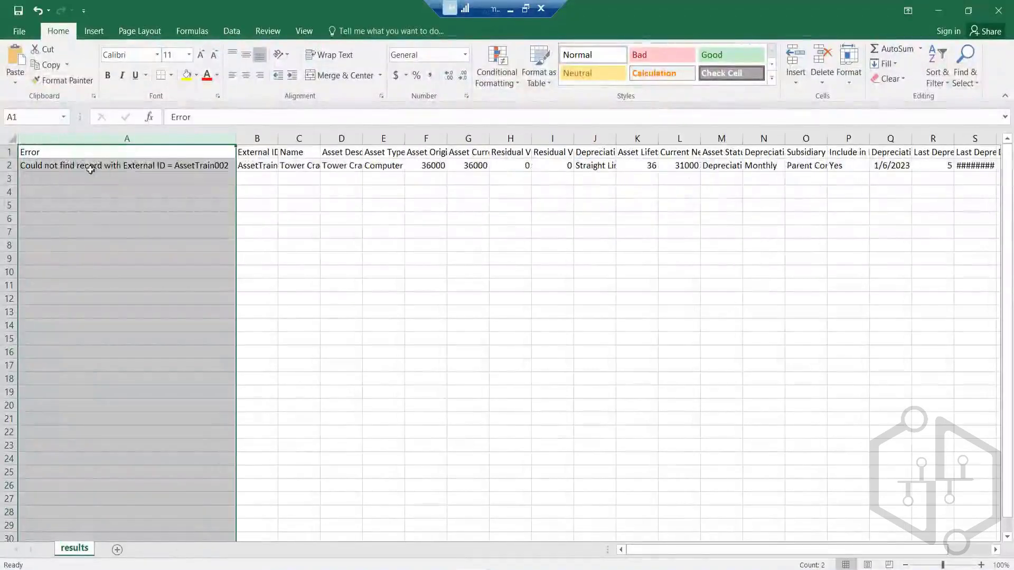
pyautogui.doubleClick(136, 165)
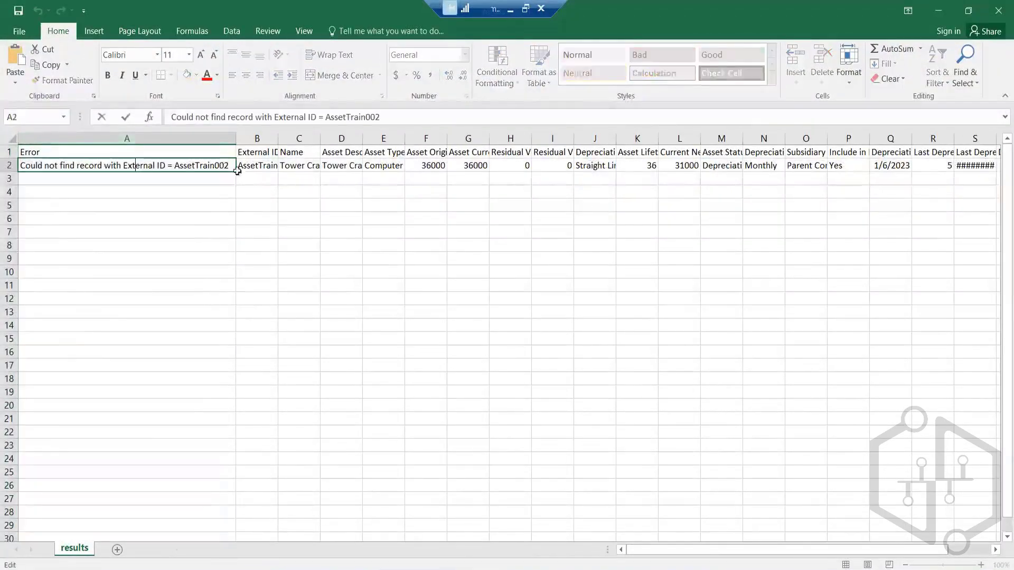
# - Copy the Error column of the results sheet and open the message in cell A2 for editing
pyautogui.click(173, 136)
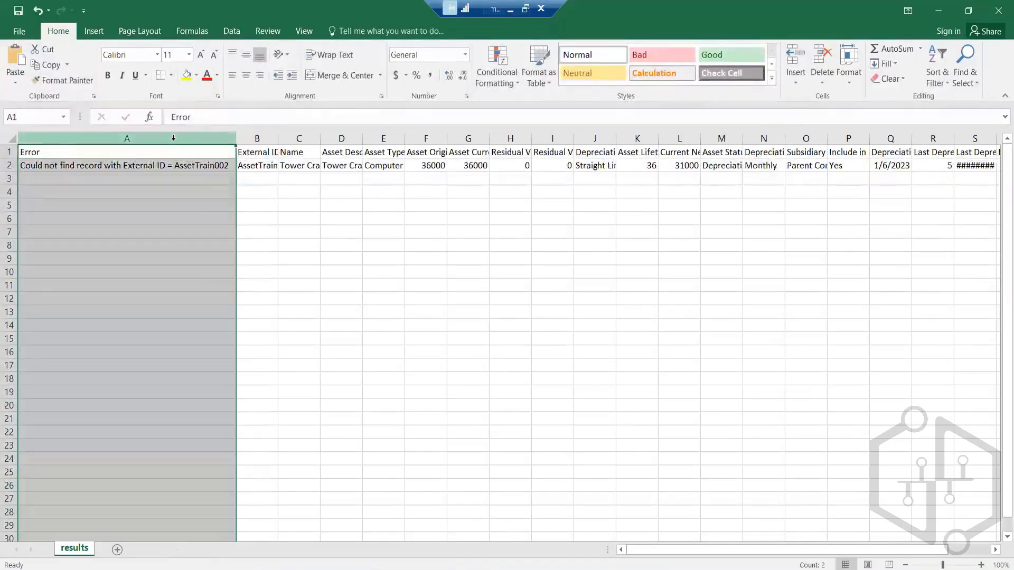
pyautogui.rightClick(170, 138)
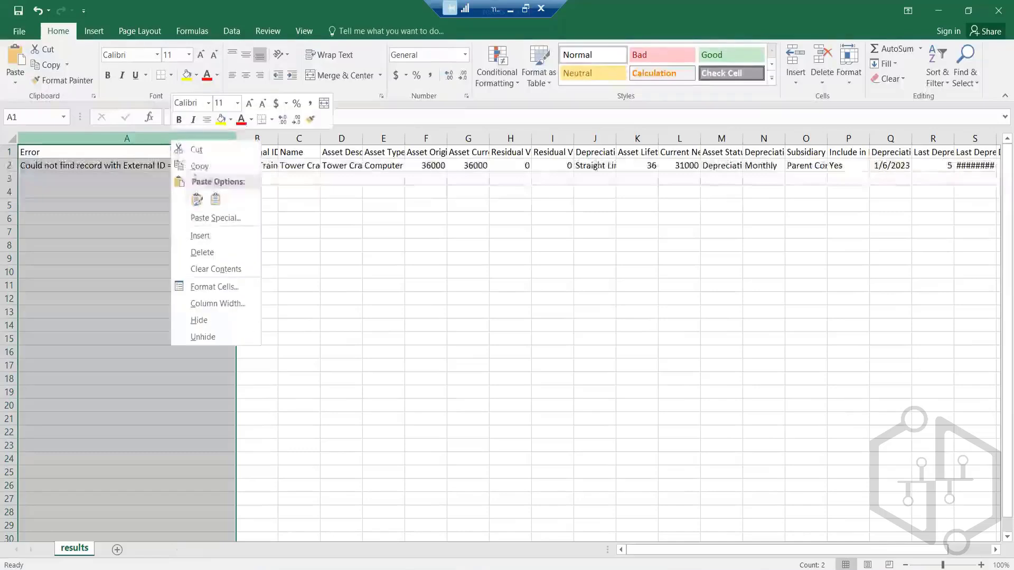
pyautogui.click(196, 166)
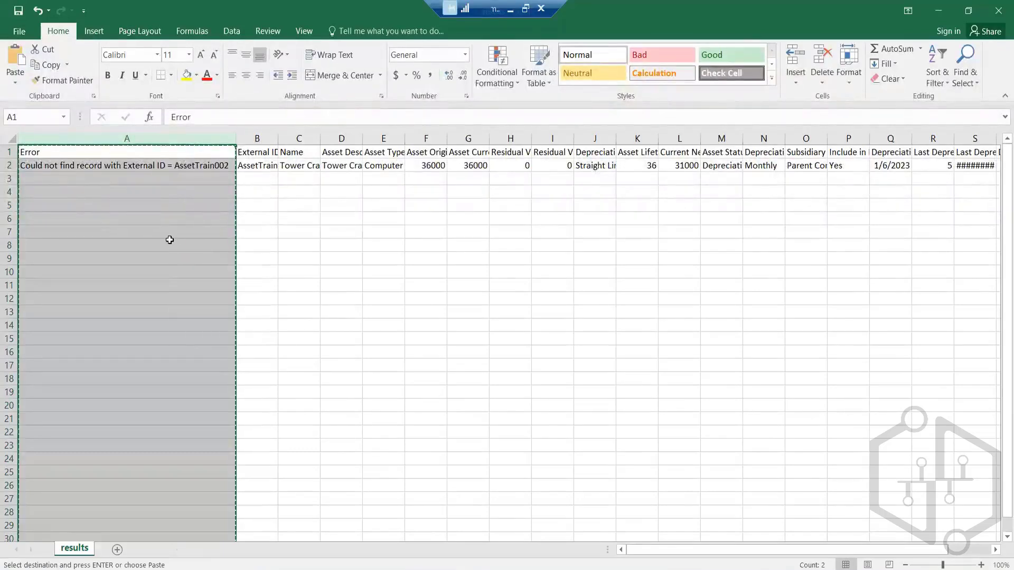
pyautogui.doubleClick(158, 167)
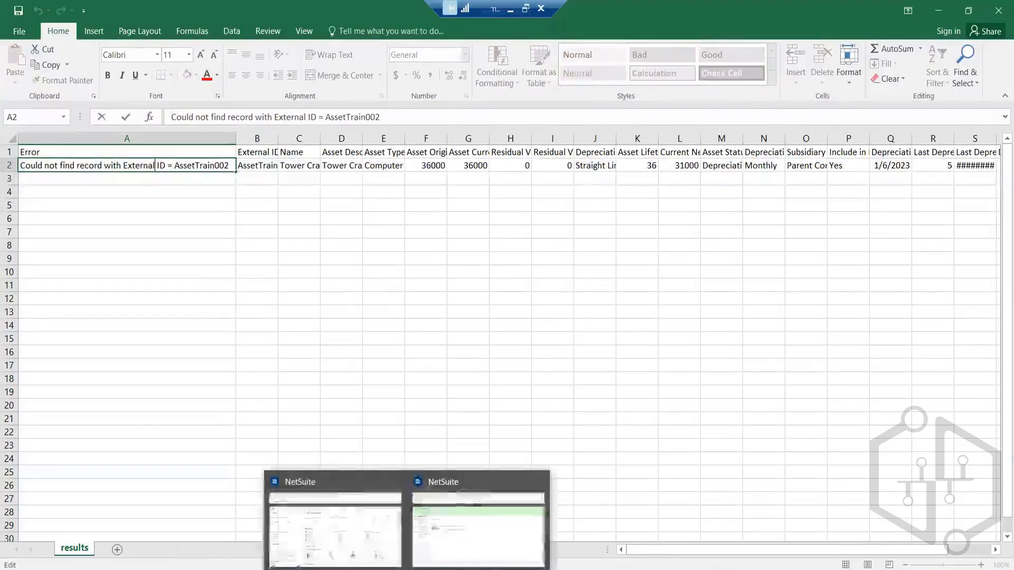
pyautogui.moveTo(374, 569)
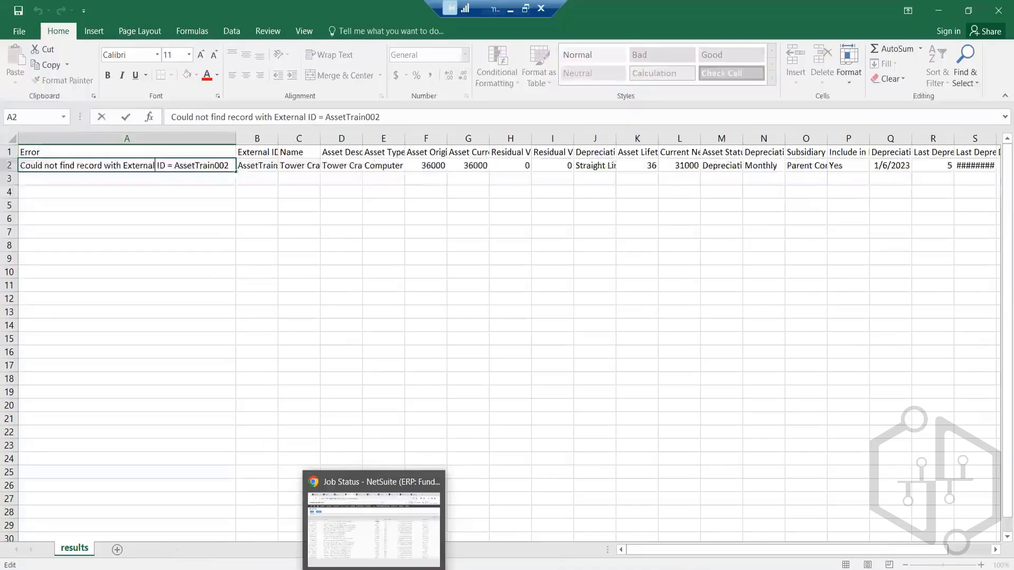
# - Check the Job Status list in Chrome and fit the External ID column's width to its contents in the Excel results sheet
pyautogui.click(370, 560)
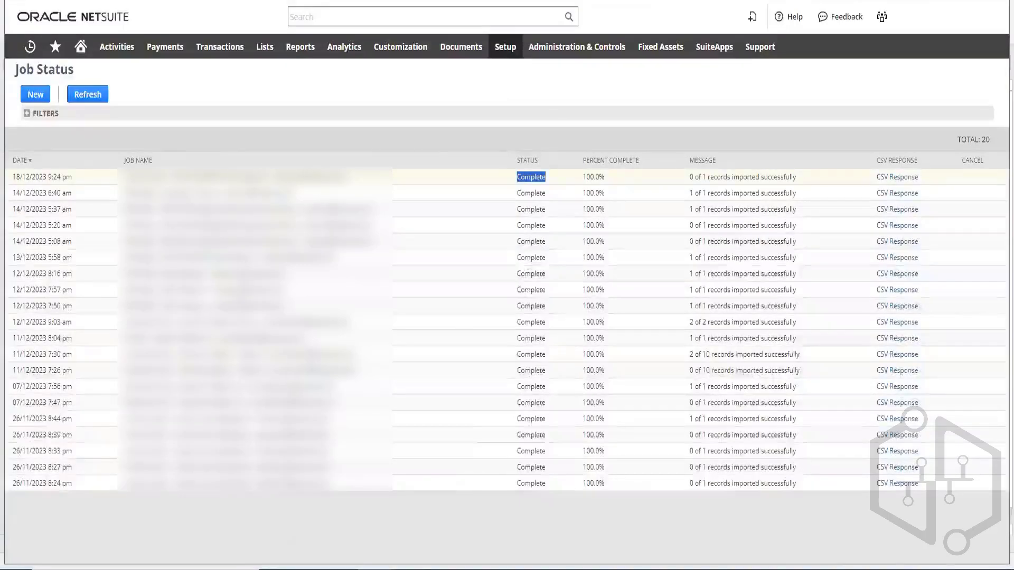
pyautogui.moveTo(373, 569)
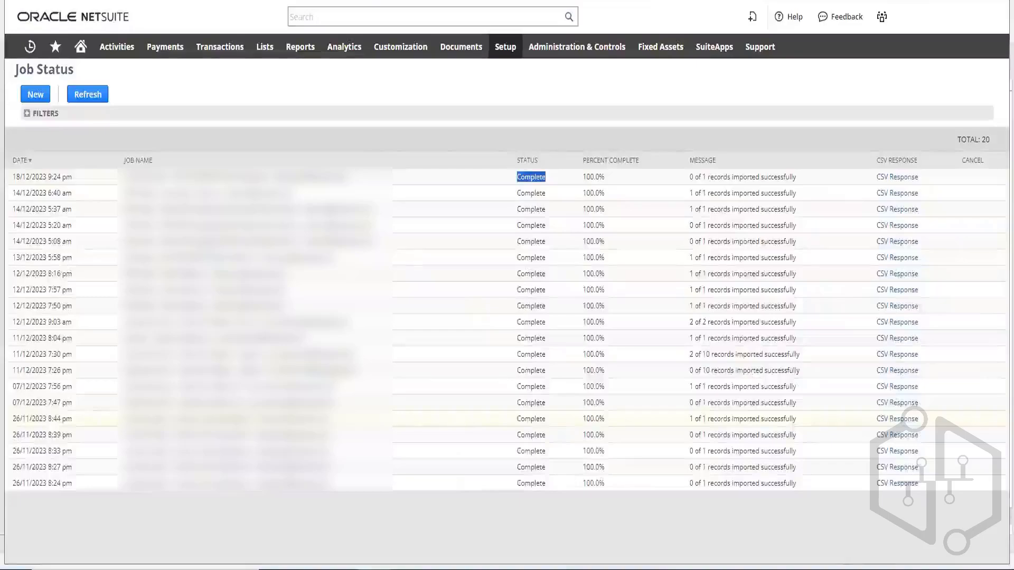
pyautogui.moveTo(470, 567)
pyautogui.click(528, 507)
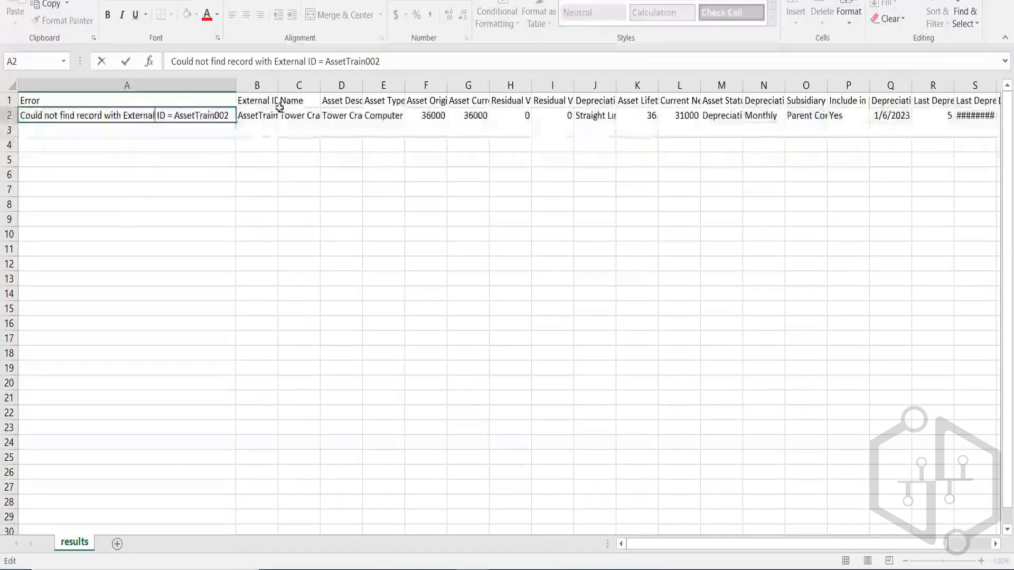
pyautogui.click(279, 86)
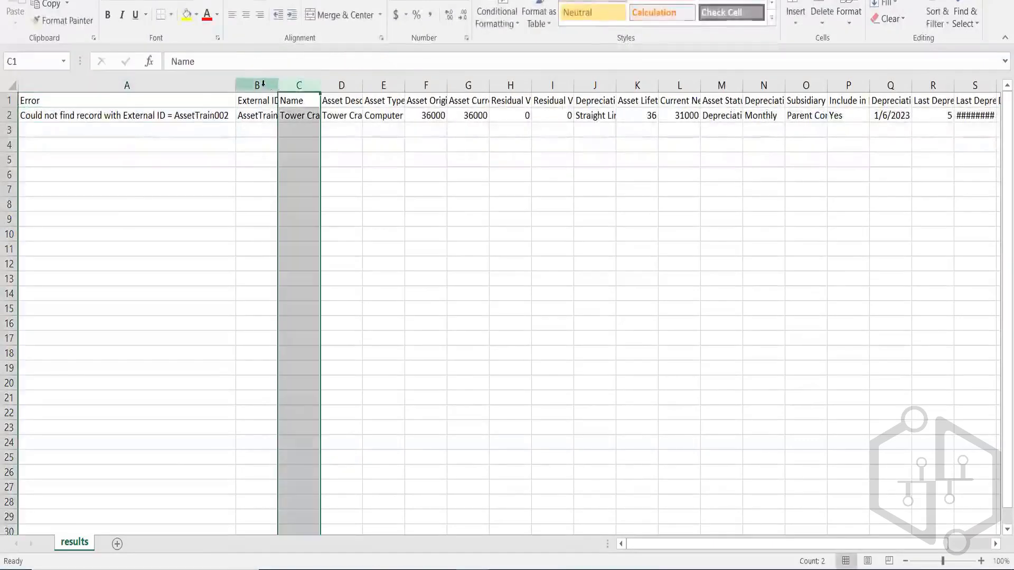
pyautogui.click(274, 87)
pyautogui.doubleClick(276, 88)
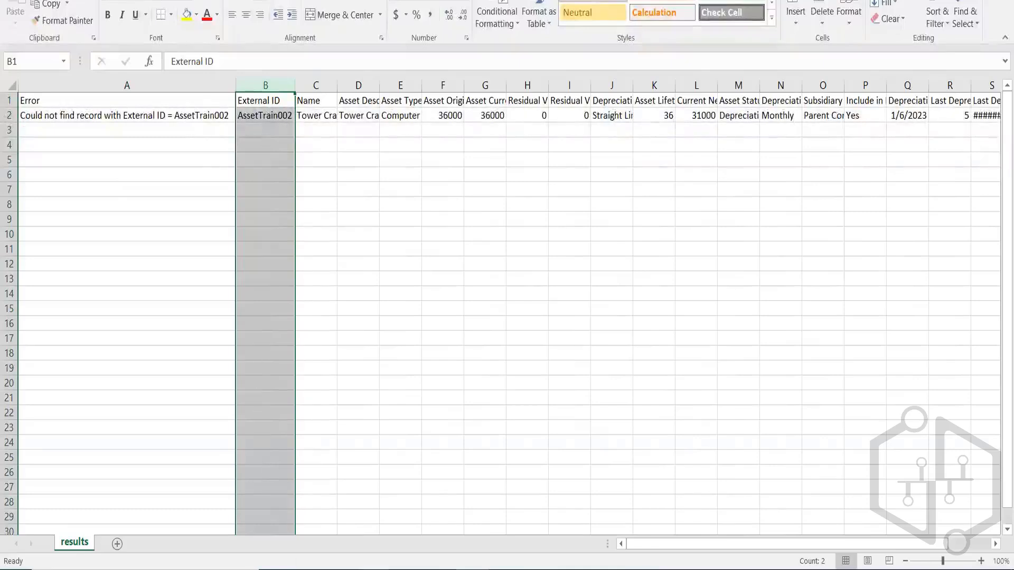
# - Switch to the Sales Orders list in Chrome, open the first order in view mode and look through its fields and items
pyautogui.click(377, 560)
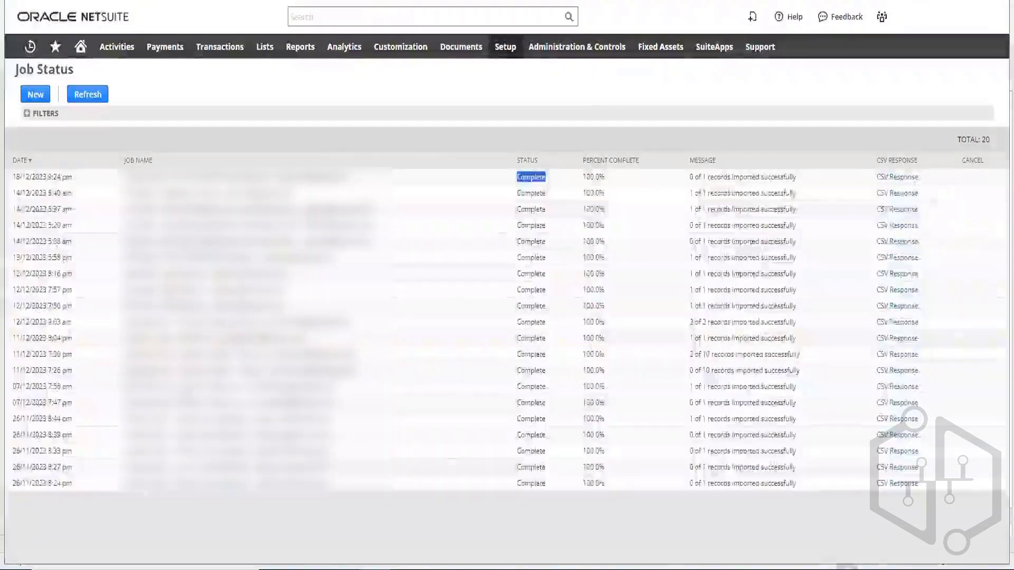
pyautogui.click(274, 2)
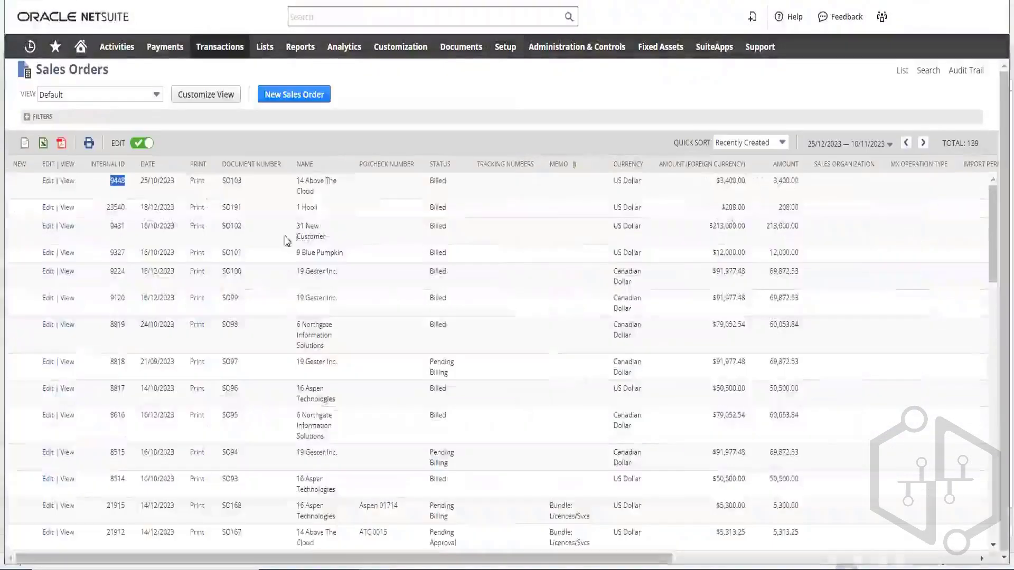
pyautogui.click(67, 183)
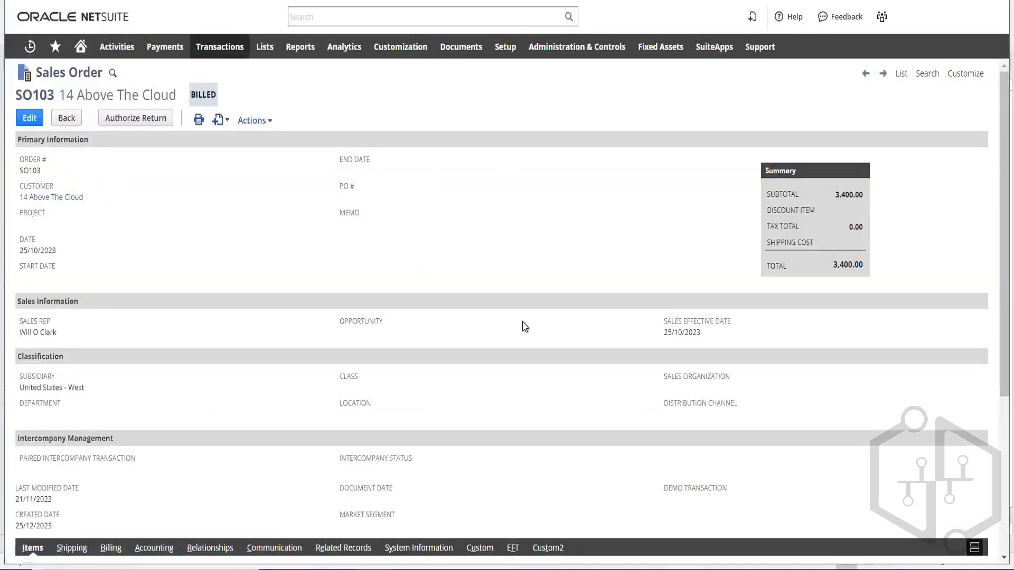
pyautogui.scroll(-5, 525, 326)
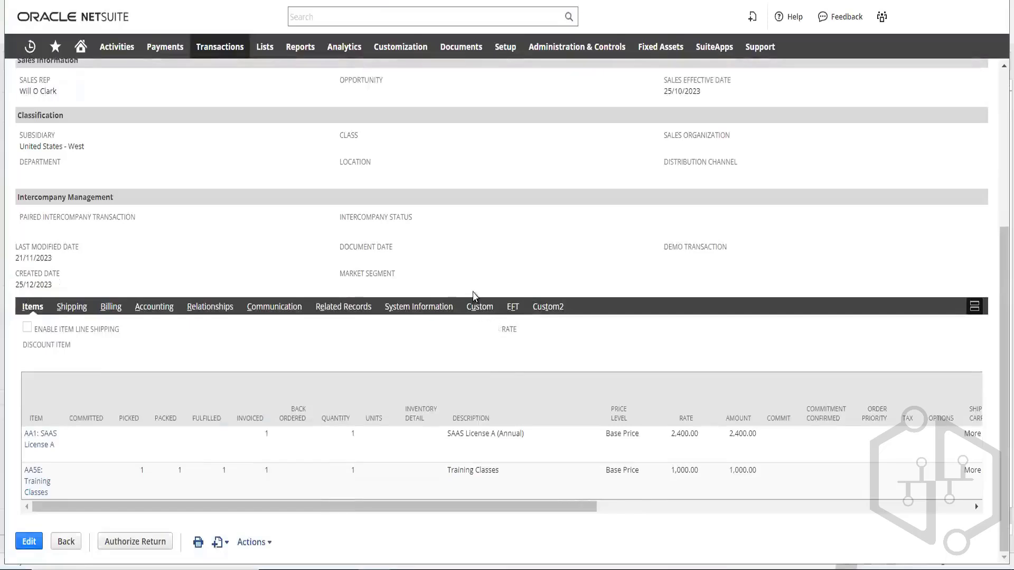
pyautogui.scroll(5, 473, 296)
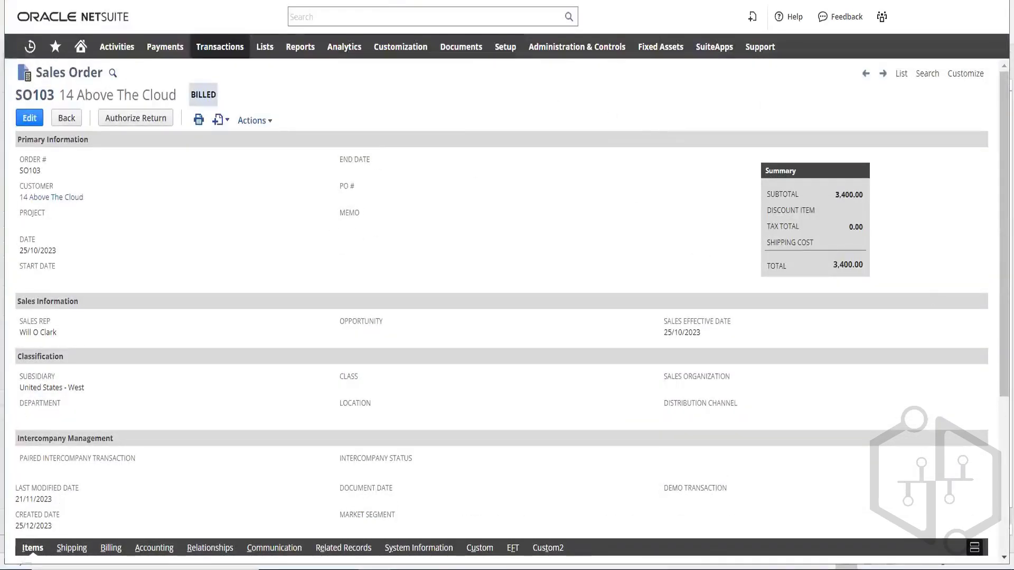
# - Start creating a new saved search
pyautogui.moveTo(264, 53)
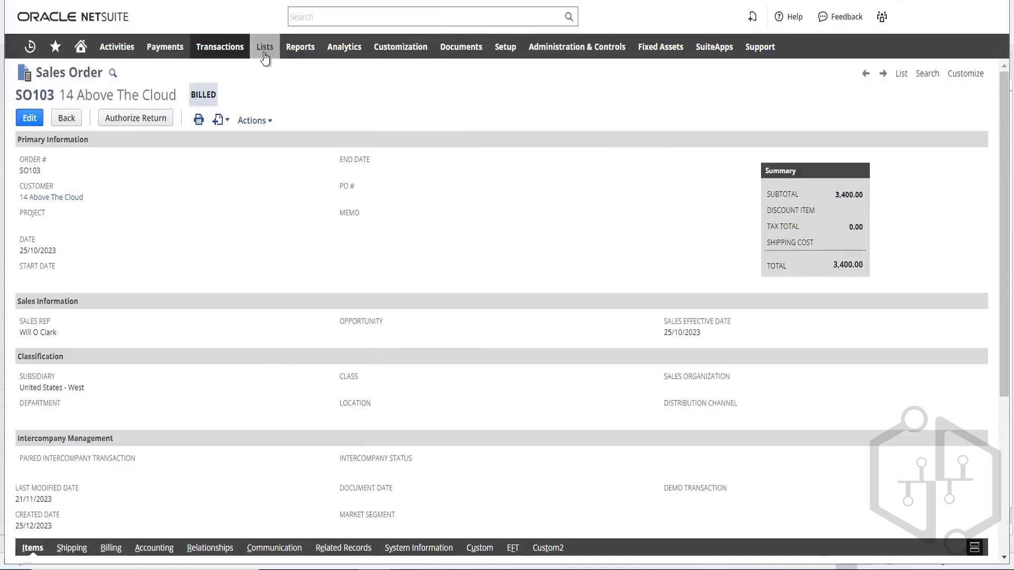
pyautogui.moveTo(265, 53)
pyautogui.moveTo(336, 276)
pyautogui.moveTo(409, 277)
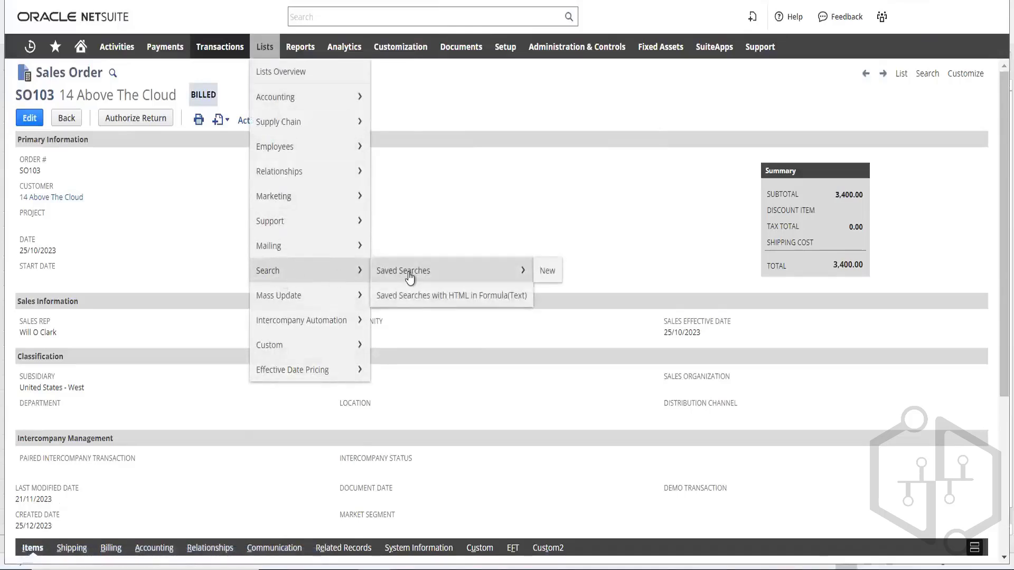
pyautogui.click(547, 271)
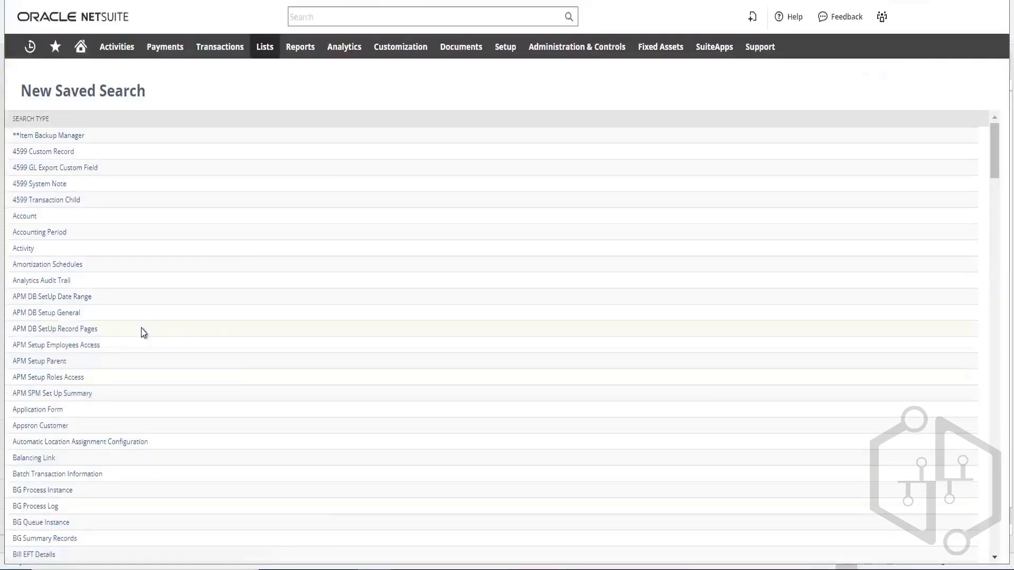
# - Find "transactio" among the search types and choose Transaction as the new saved search's type
pyautogui.hotkey('ctrl', 'f')
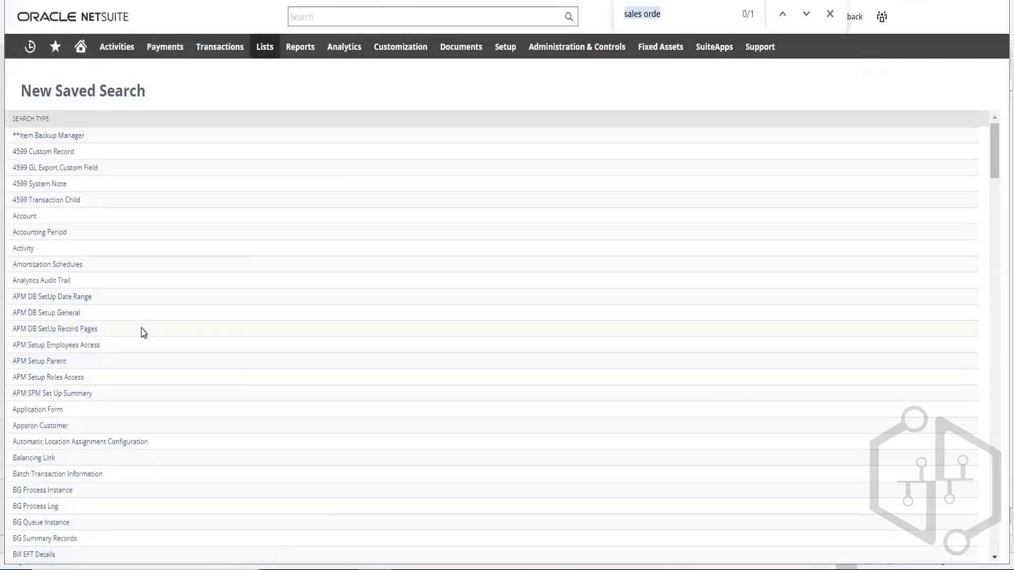
pyautogui.write('tra')
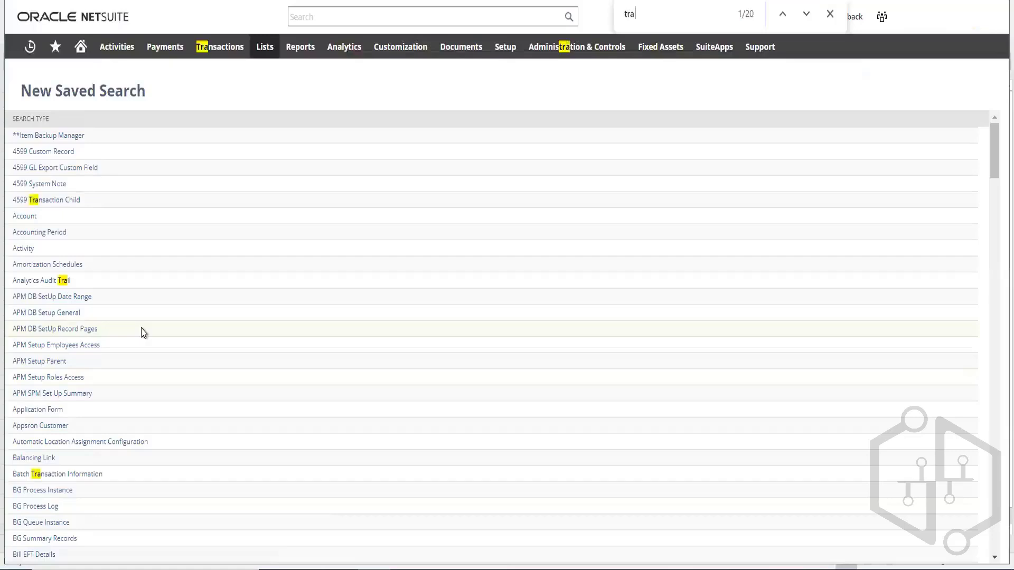
pyautogui.write('ns')
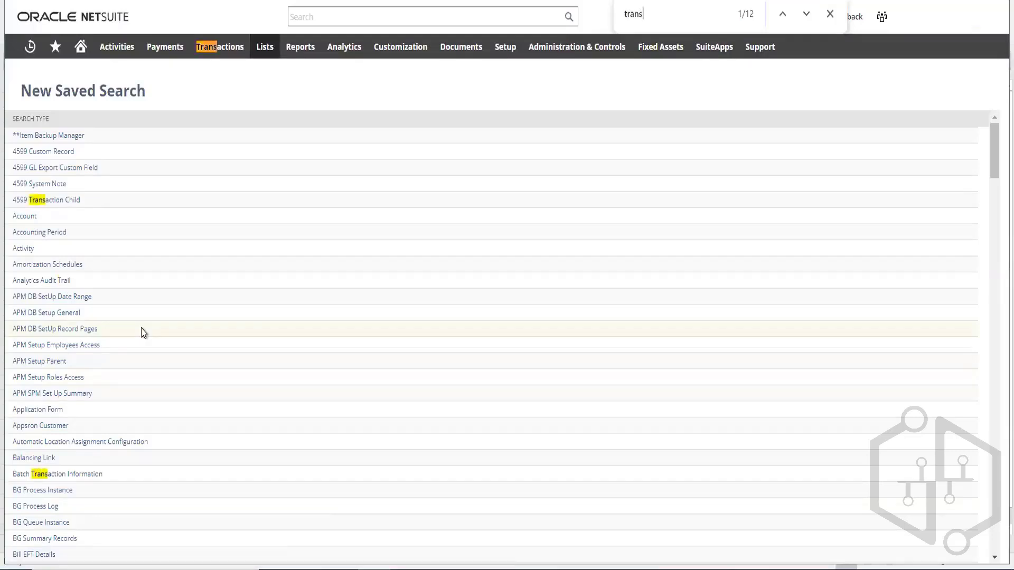
pyautogui.write('actio')
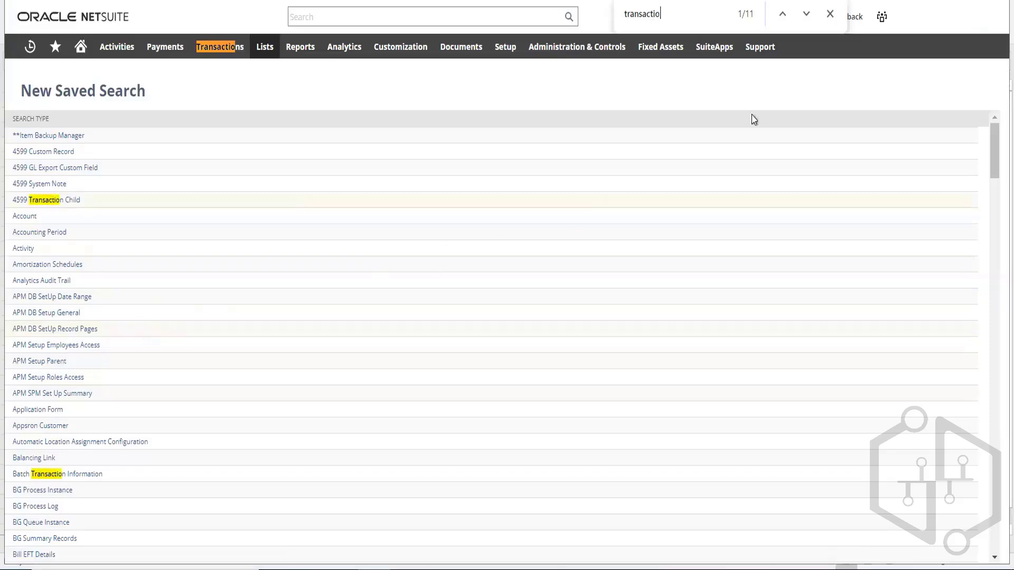
pyautogui.click(804, 15)
pyautogui.click(803, 14)
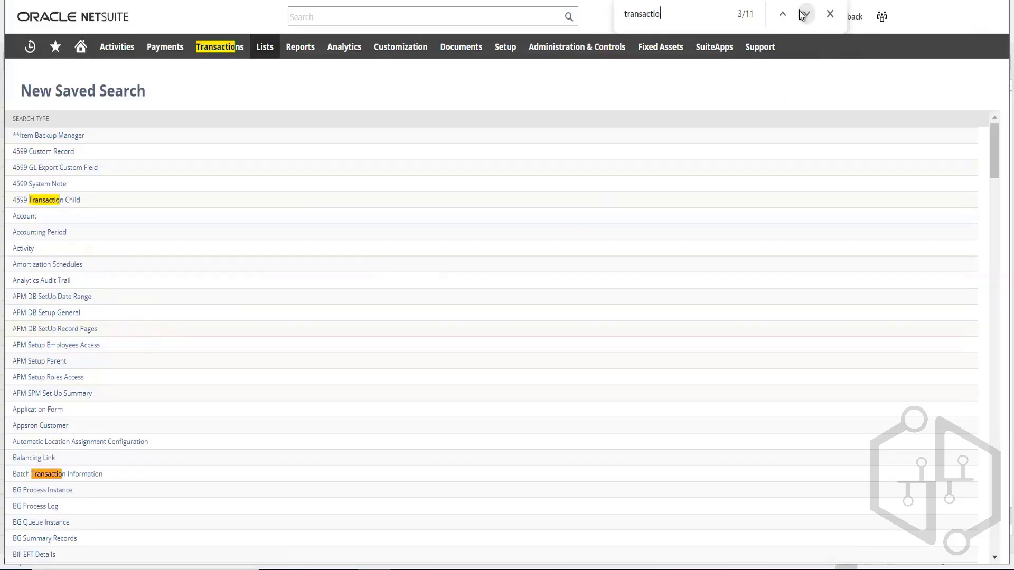
pyautogui.click(802, 14)
pyautogui.click(803, 14)
pyautogui.click(802, 14)
pyautogui.click(802, 15)
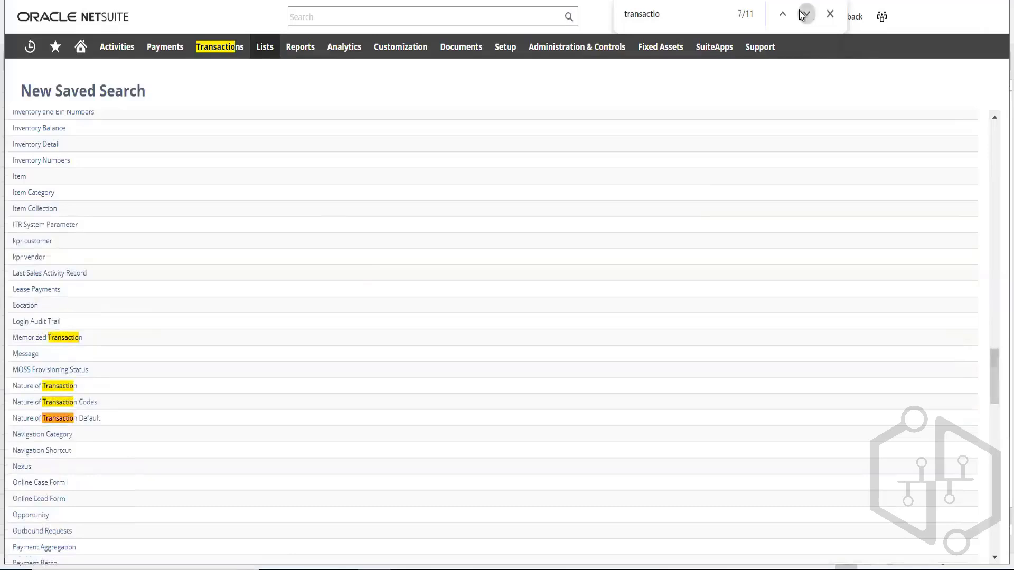
pyautogui.click(802, 14)
pyautogui.click(45, 339)
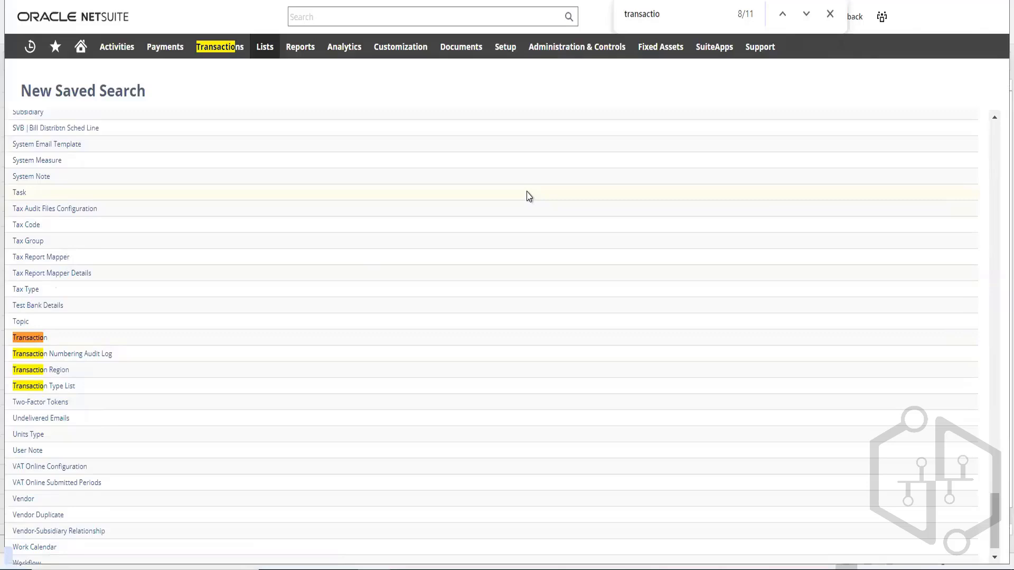
pyautogui.click(32, 339)
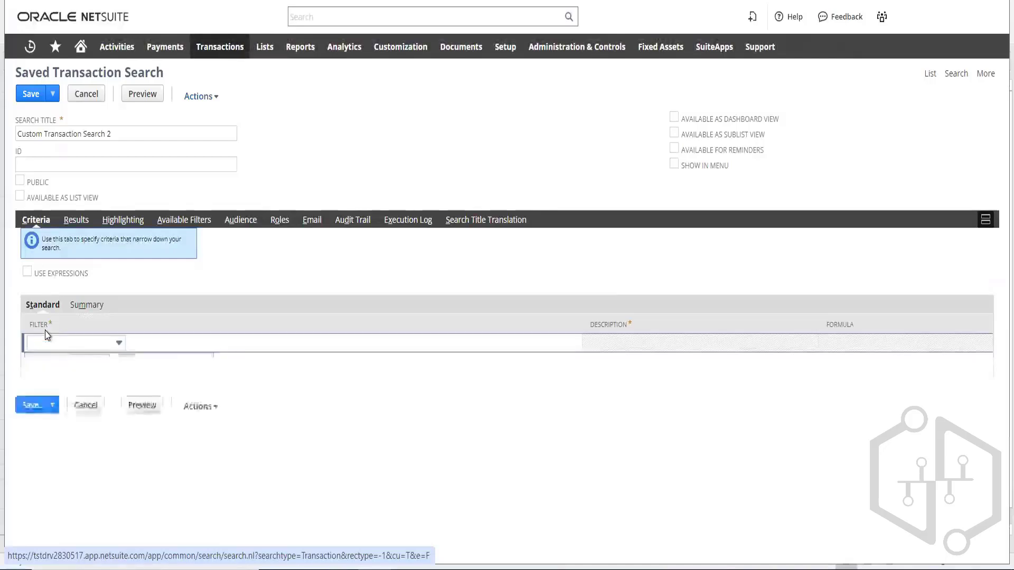
pyautogui.click(79, 343)
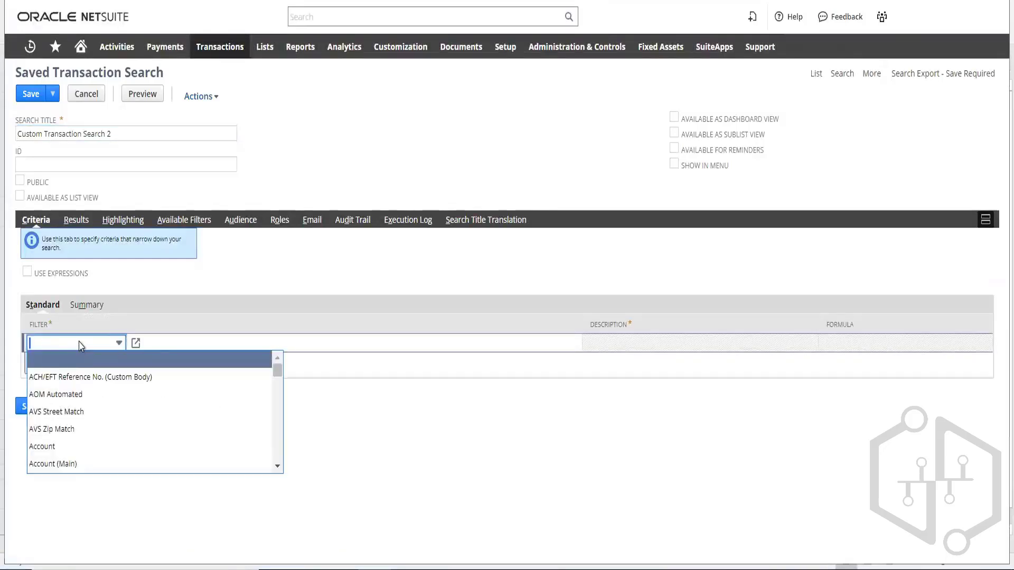
pyautogui.write('s Effective Dat')
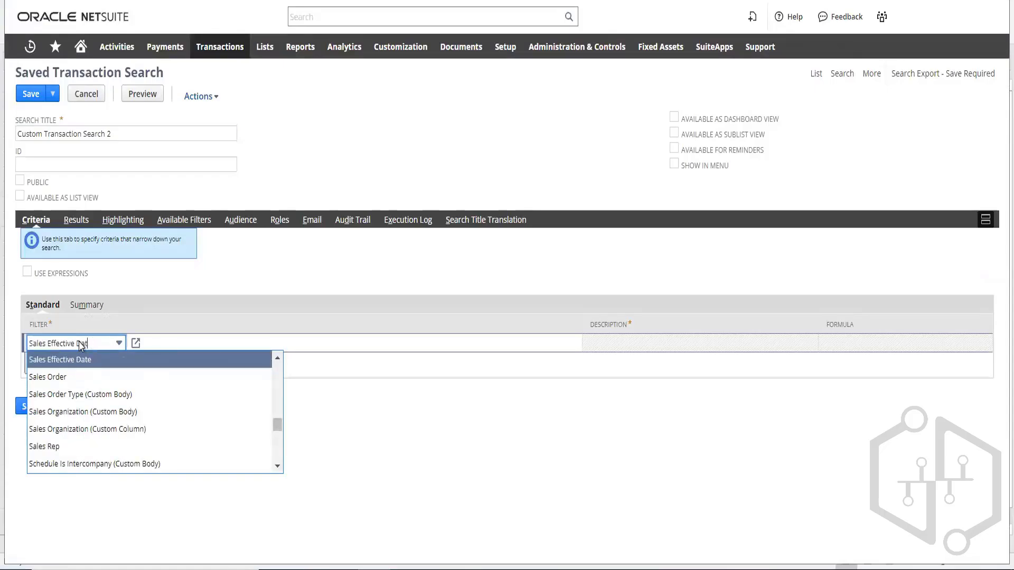
pyautogui.press('BackSpace')
pyautogui.press('BackSpace')
pyautogui.press('BackSpace')
pyautogui.press('BackSpace')
pyautogui.press('BackSpace')
pyautogui.press('BackSpace')
pyautogui.press('BackSpace')
pyautogui.press('BackSpace')
pyautogui.press('BackSpace')
pyautogui.press('BackSpace')
pyautogui.press('BackSpace')
pyautogui.press('BackSpace')
pyautogui.press('BackSpace')
pyautogui.press('BackSpace')
pyautogui.press('BackSpace')
pyautogui.press('BackSpace')
pyautogui.press('BackSpace')
pyautogui.press('BackSpace')
pyautogui.press('BackSpace')
pyautogui.press('BackSpace')
# - Add a standard criteria filter on Type, any of Sales Order
pyautogui.write('Type')
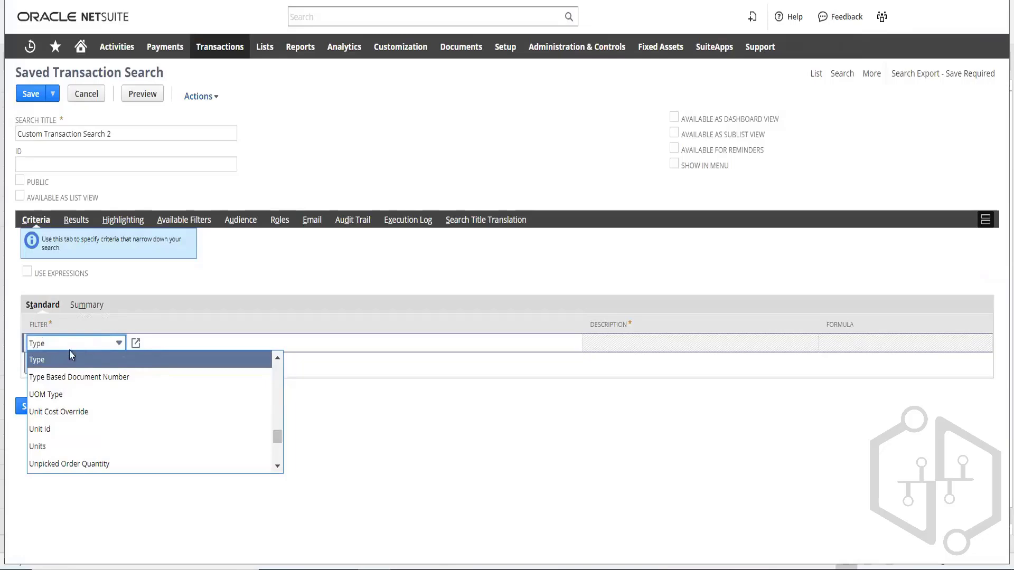
pyautogui.click(41, 362)
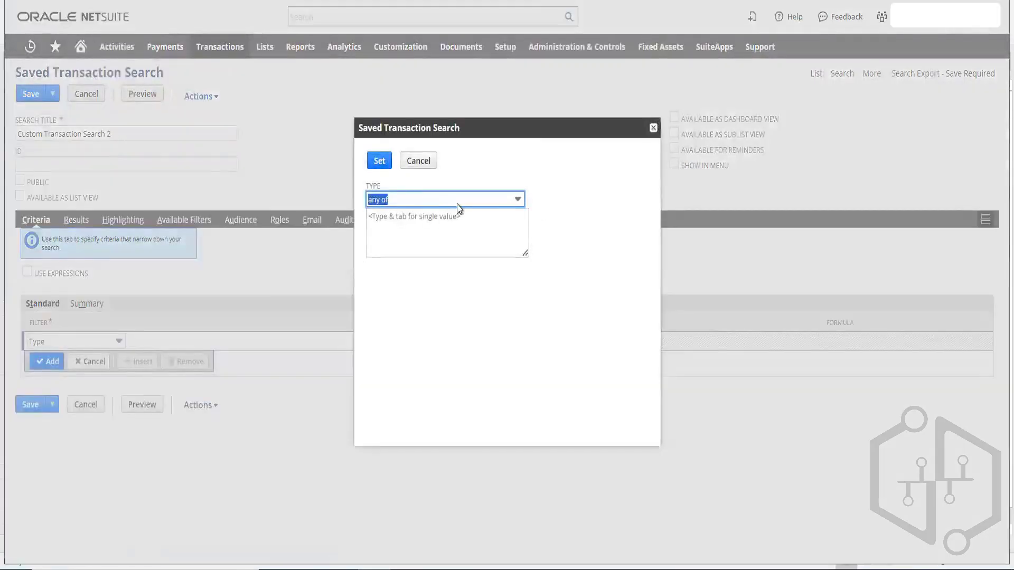
pyautogui.click(455, 214)
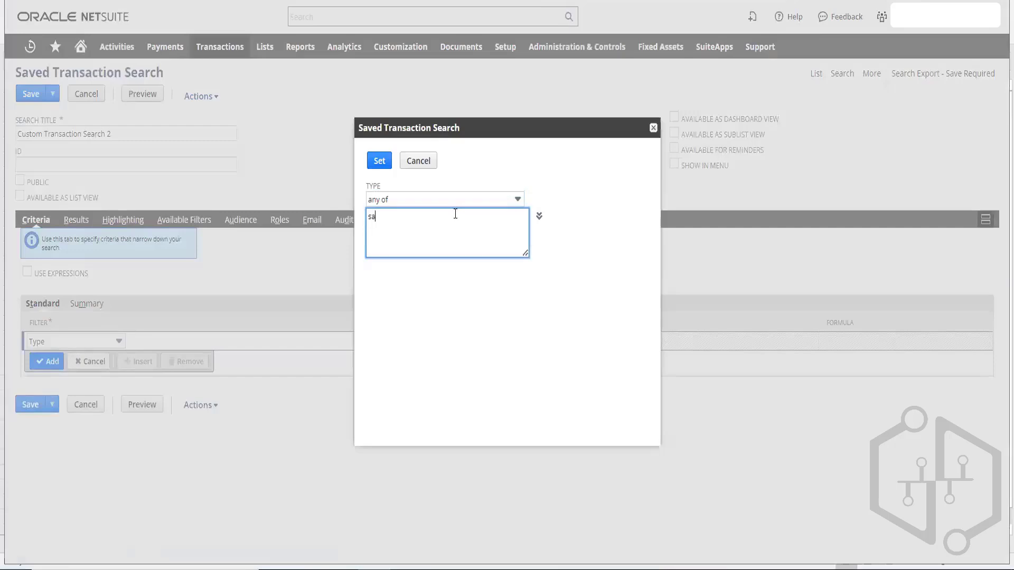
pyautogui.write('sales')
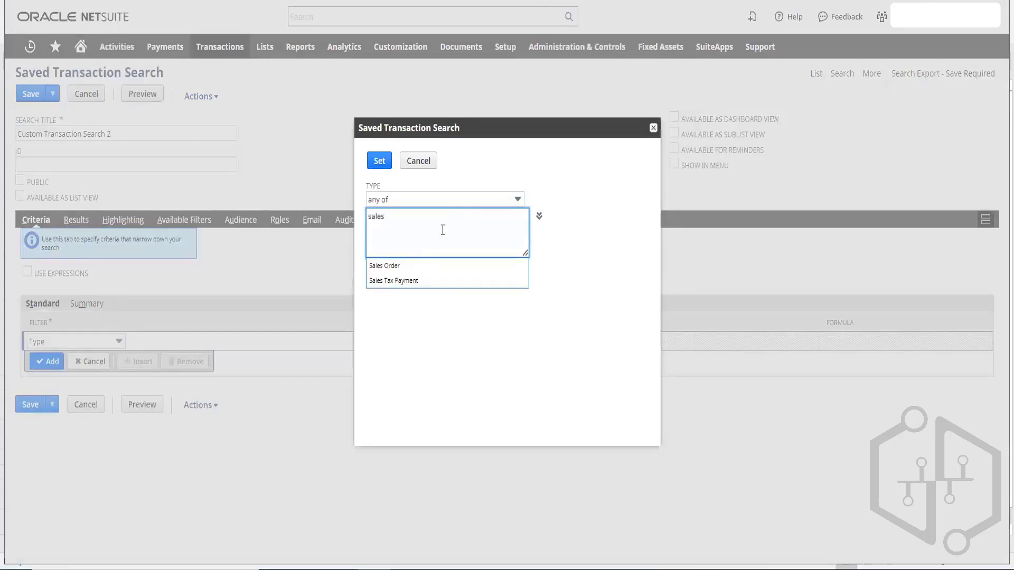
pyautogui.click(418, 266)
pyautogui.click(379, 161)
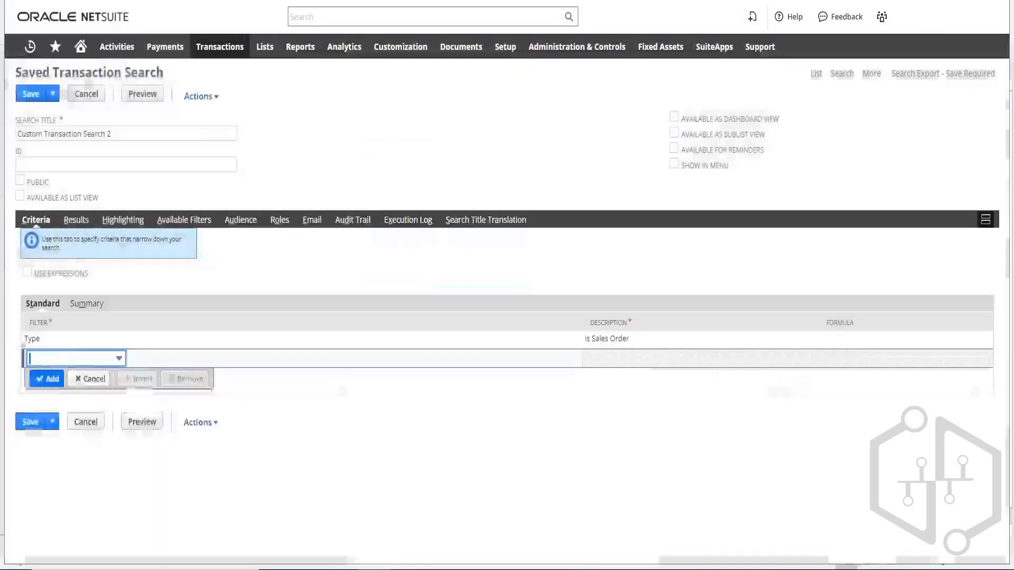
# - Add a second criteria filter on Internal ID, any of 9448
pyautogui.click(77, 362)
pyautogui.write('Intercompany')
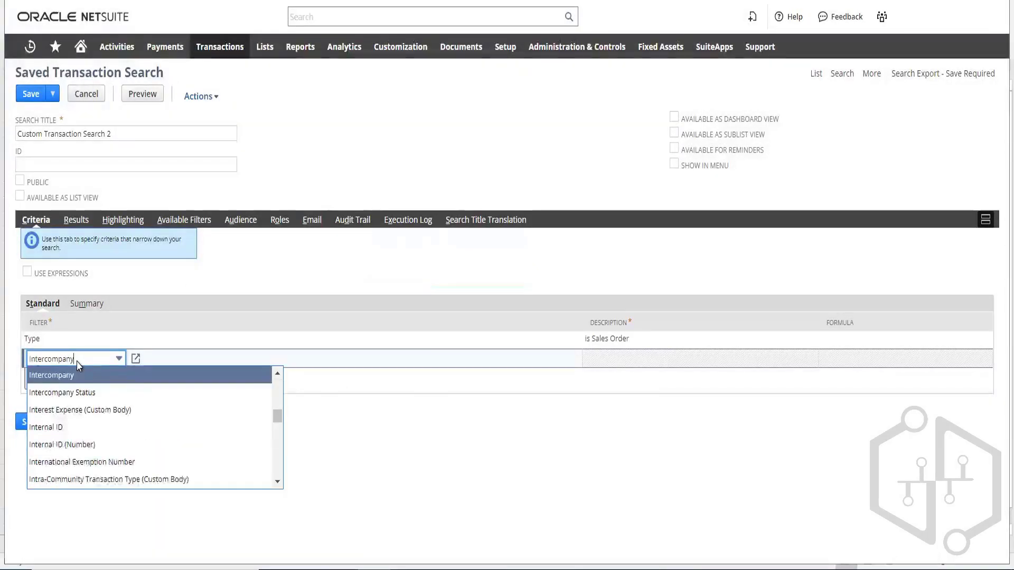
pyautogui.click(61, 426)
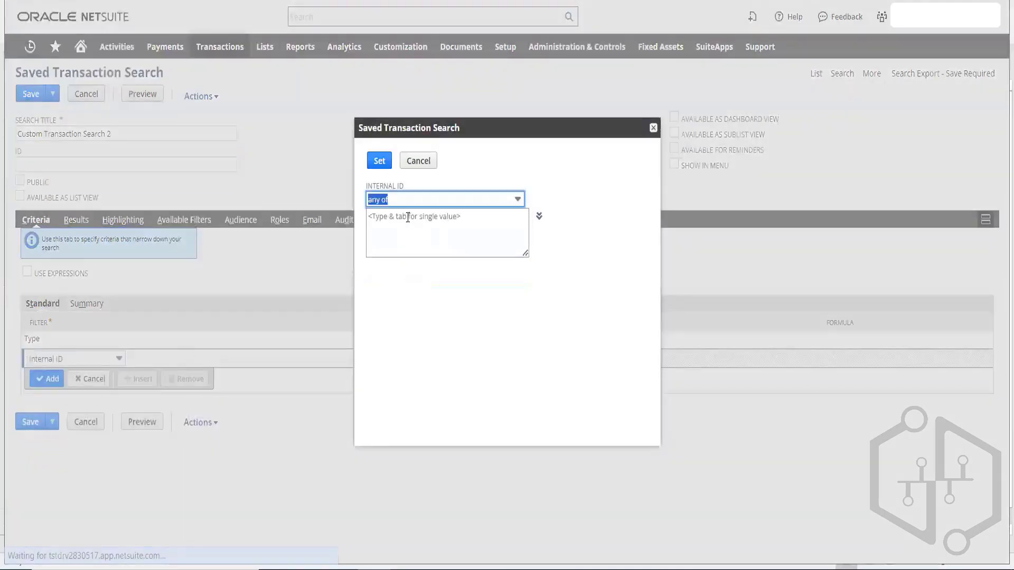
pyautogui.click(407, 218)
pyautogui.write('9448')
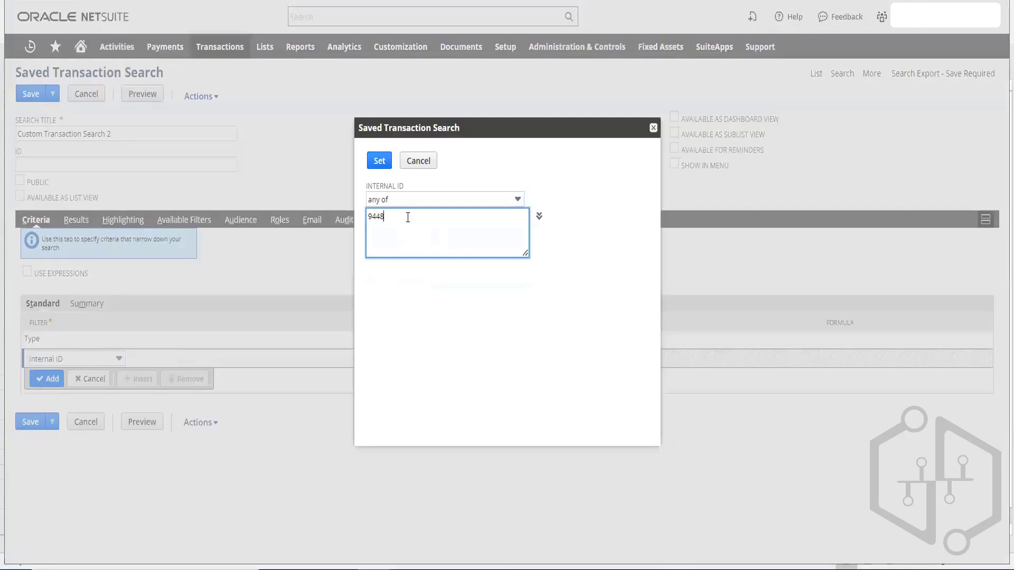
pyautogui.click(392, 265)
pyautogui.click(379, 161)
# - Remove all default result columns from the saved search, find "exter" among the fields and add External ID as a result column
pyautogui.click(81, 230)
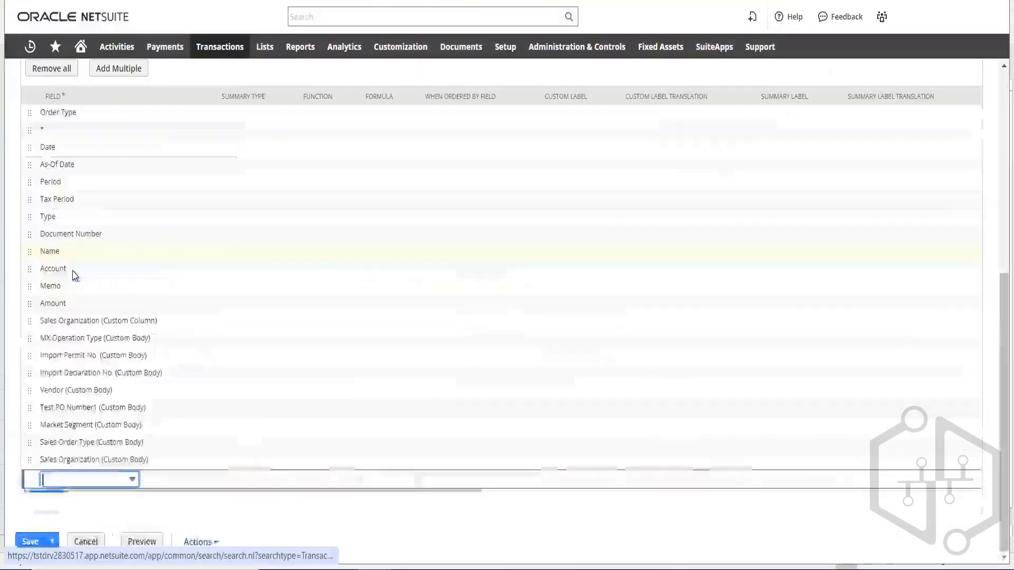
pyautogui.click(48, 376)
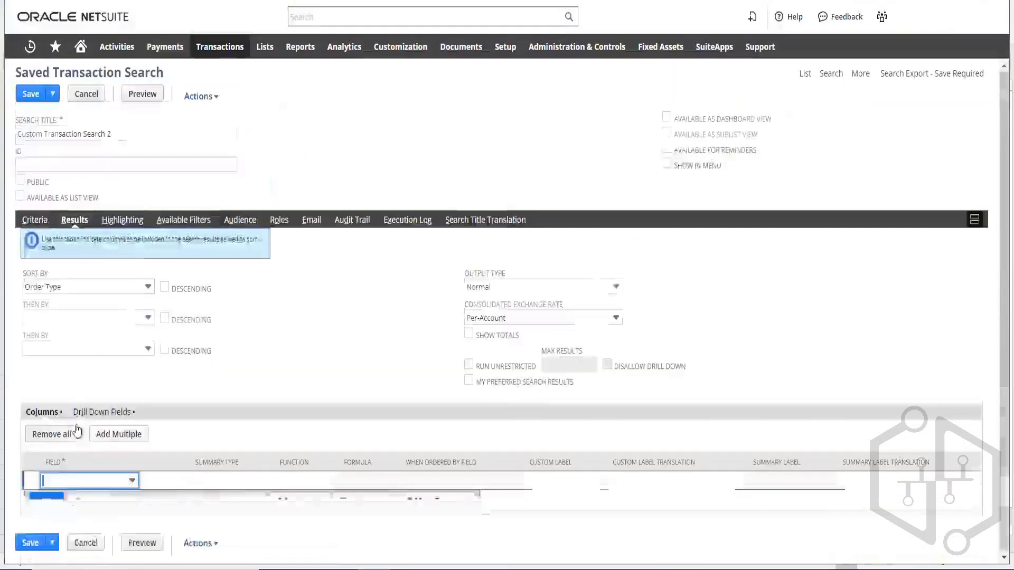
pyautogui.click(74, 480)
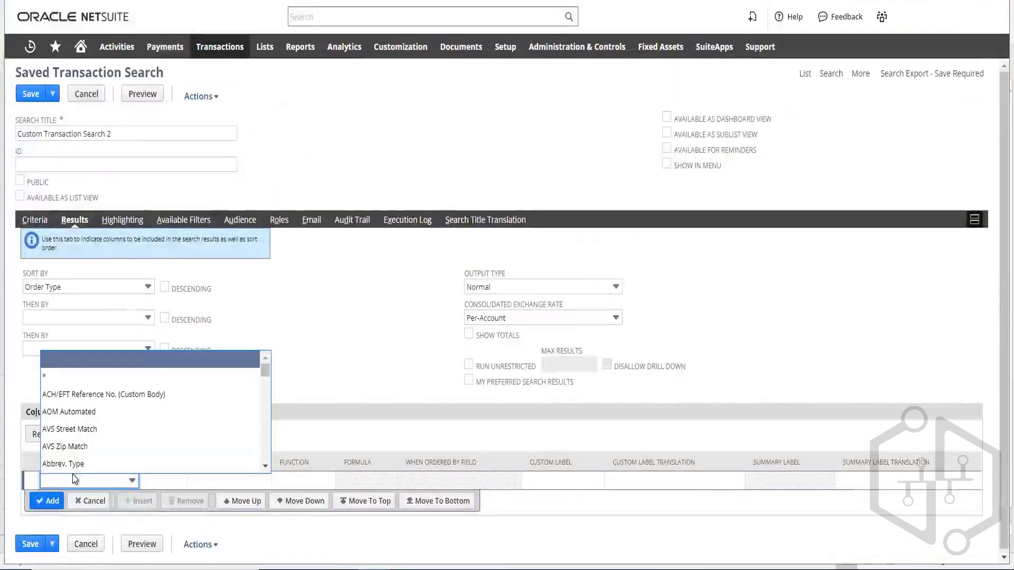
pyautogui.write('Exchange Rate')
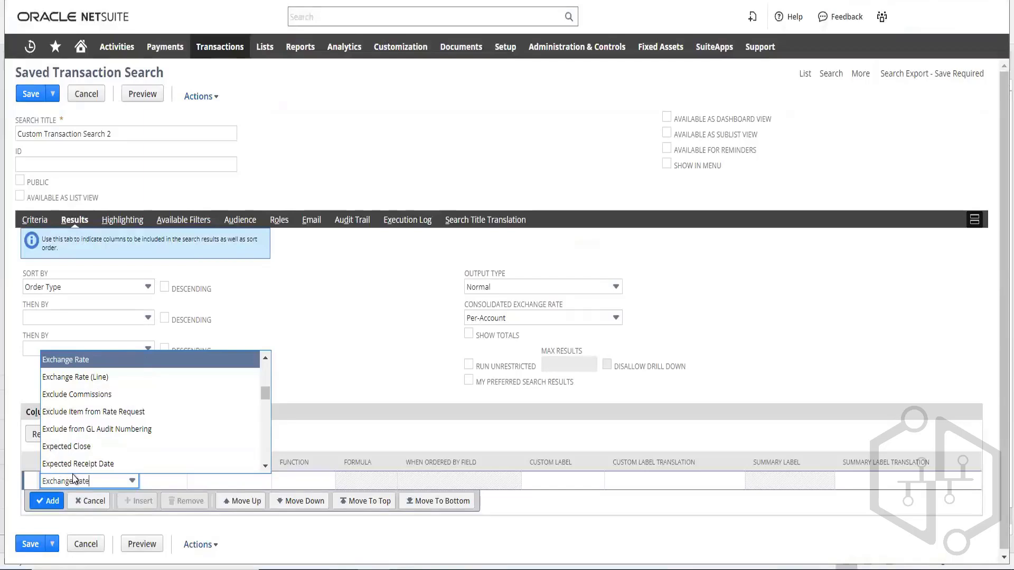
pyautogui.hotkey('ctrl', 'f')
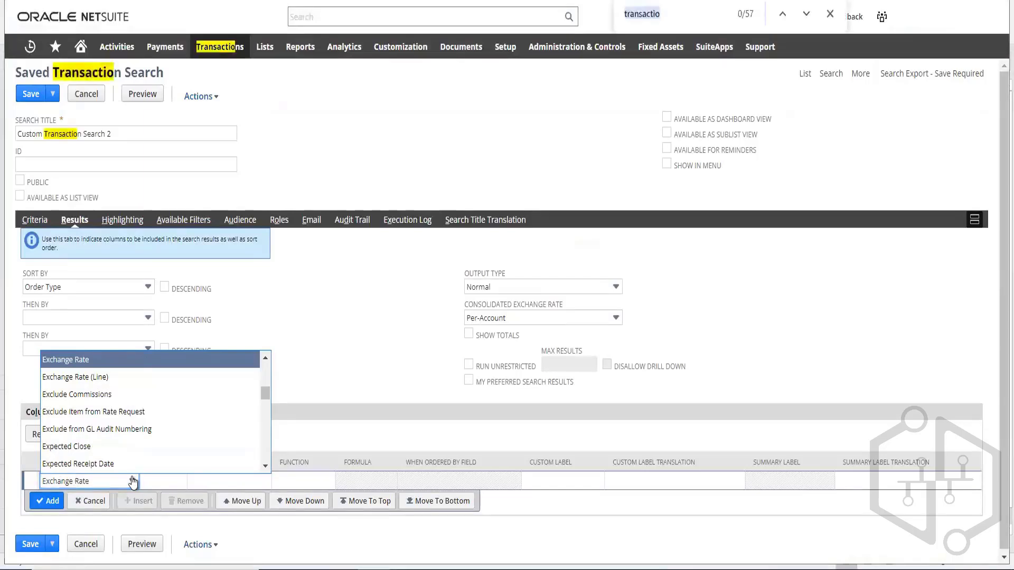
pyautogui.write('exter')
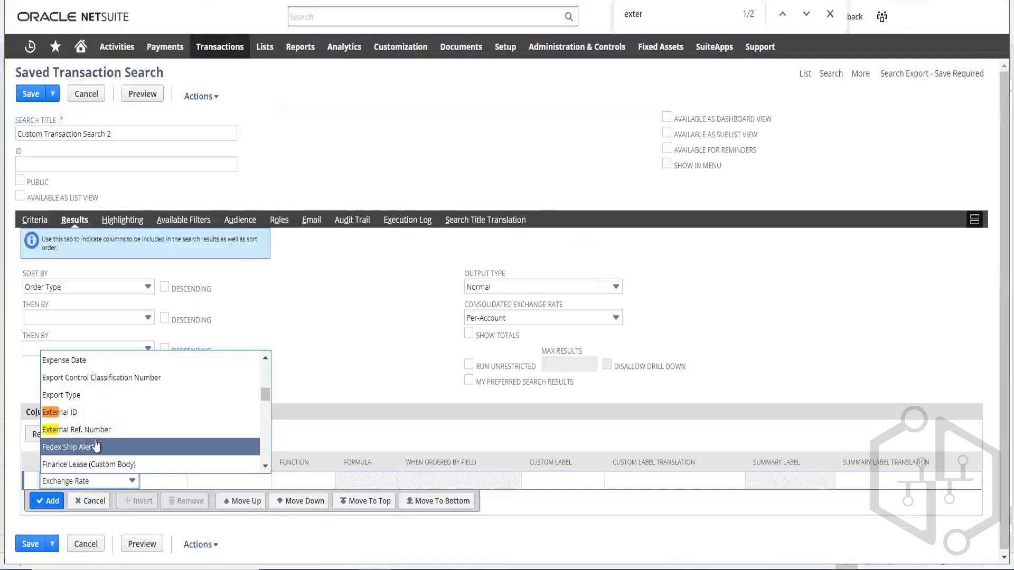
pyautogui.click(71, 412)
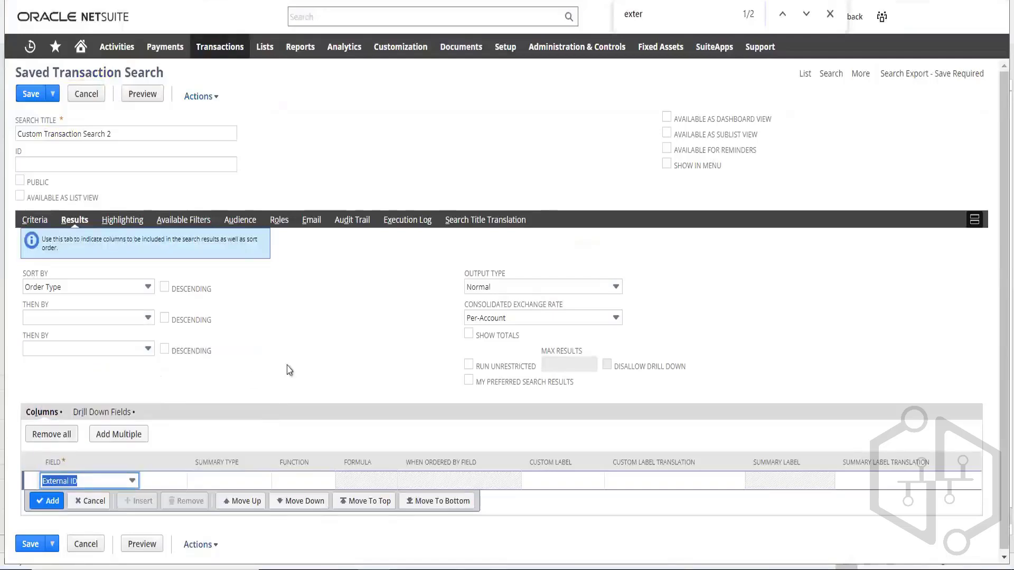
pyautogui.click(50, 503)
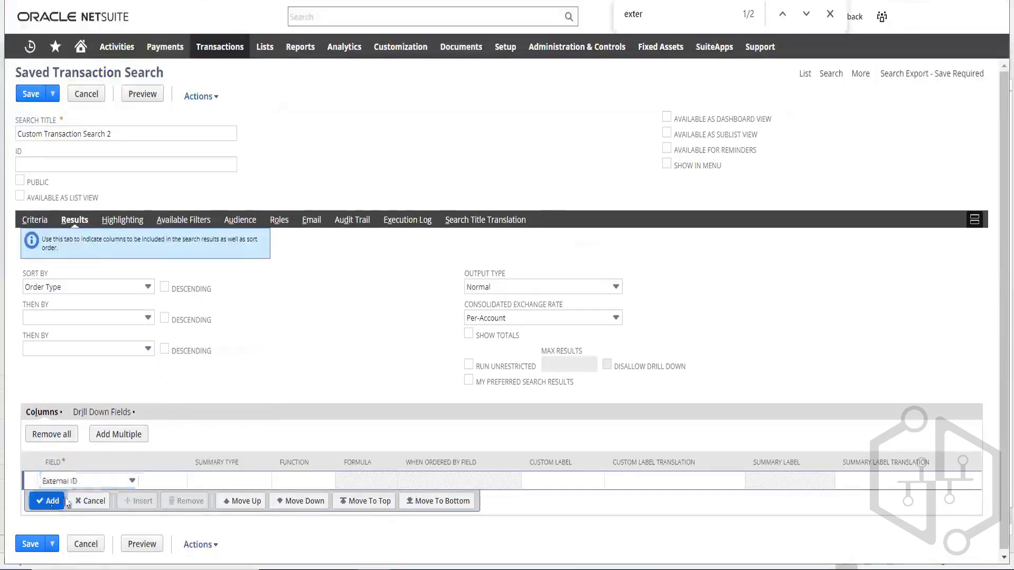
# - Preview the saved search's results and dismiss the NetSuite Analytics Warehouse promotion
pyautogui.click(37, 221)
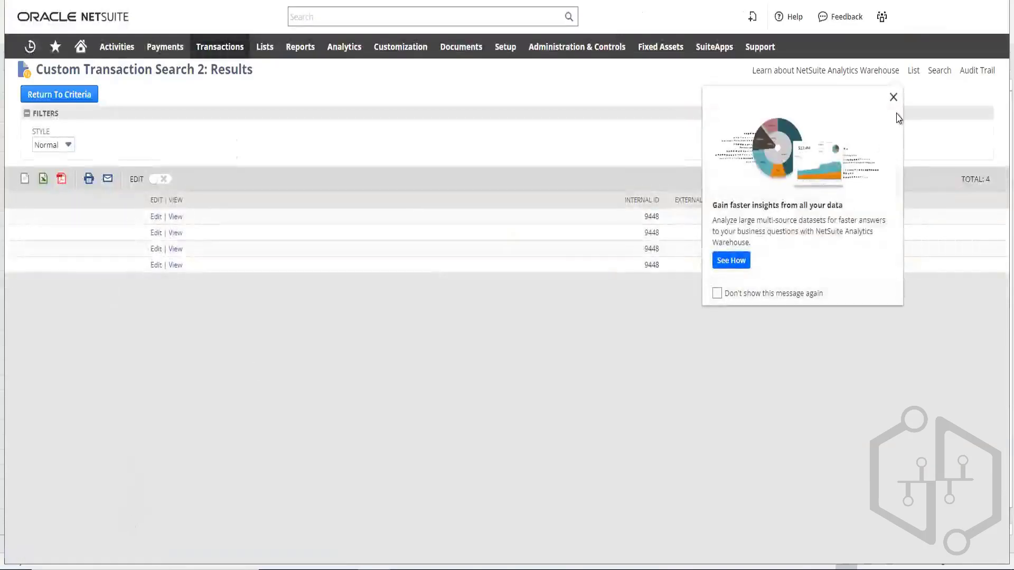
pyautogui.click(893, 97)
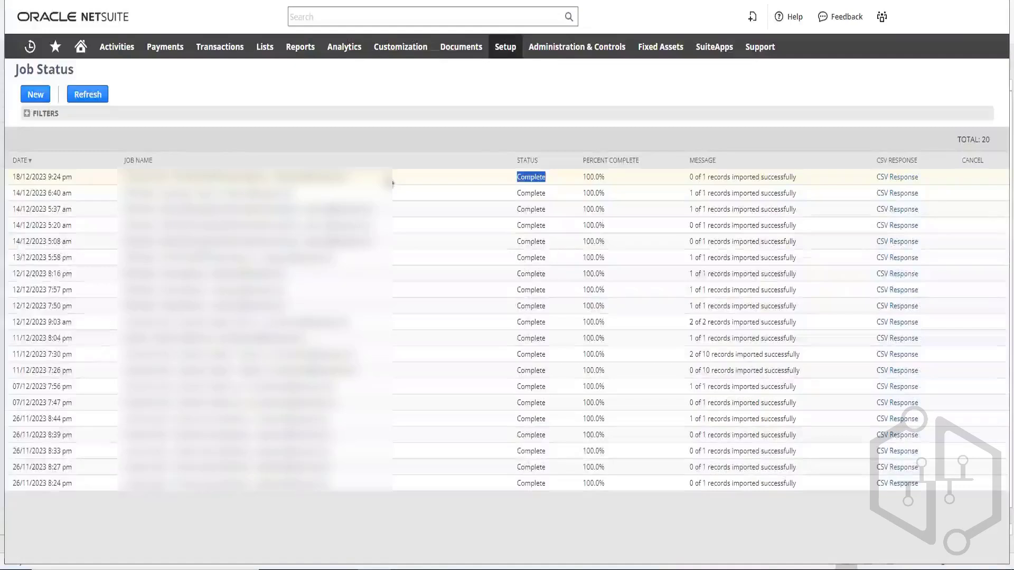
# - Open the list of employees
pyautogui.moveTo(262, 52)
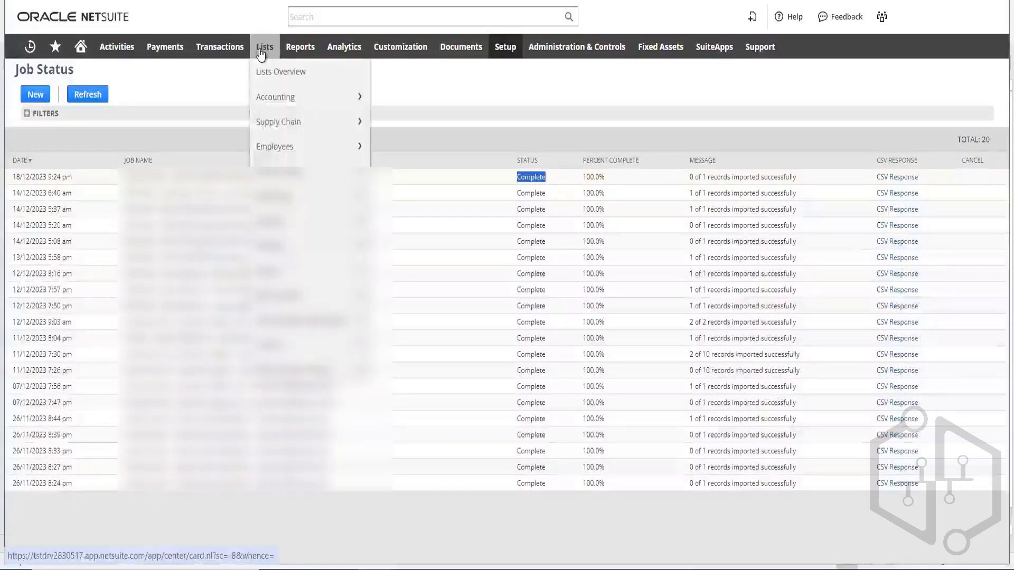
pyautogui.moveTo(272, 156)
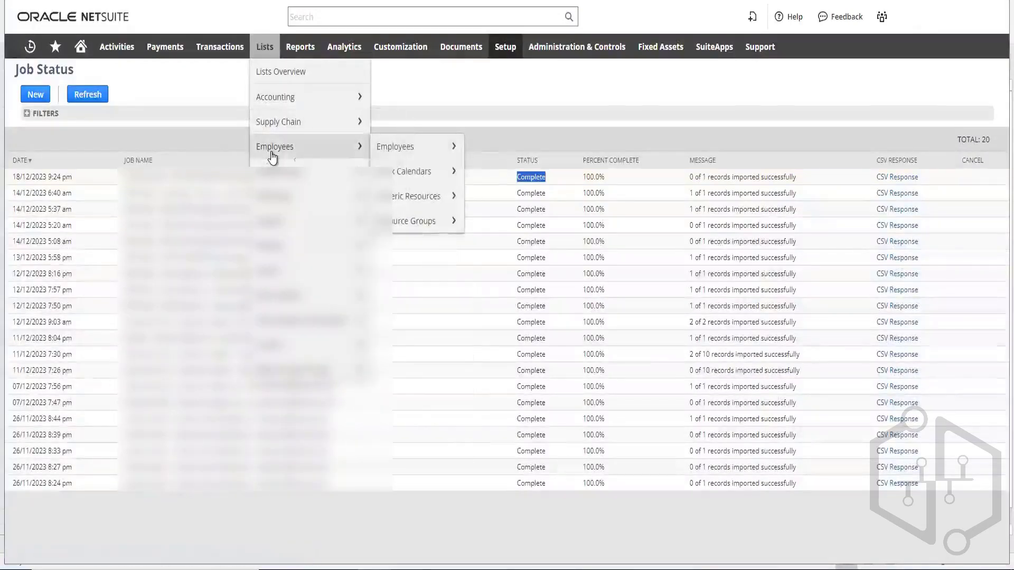
pyautogui.rightClick(407, 151)
pyautogui.click(425, 165)
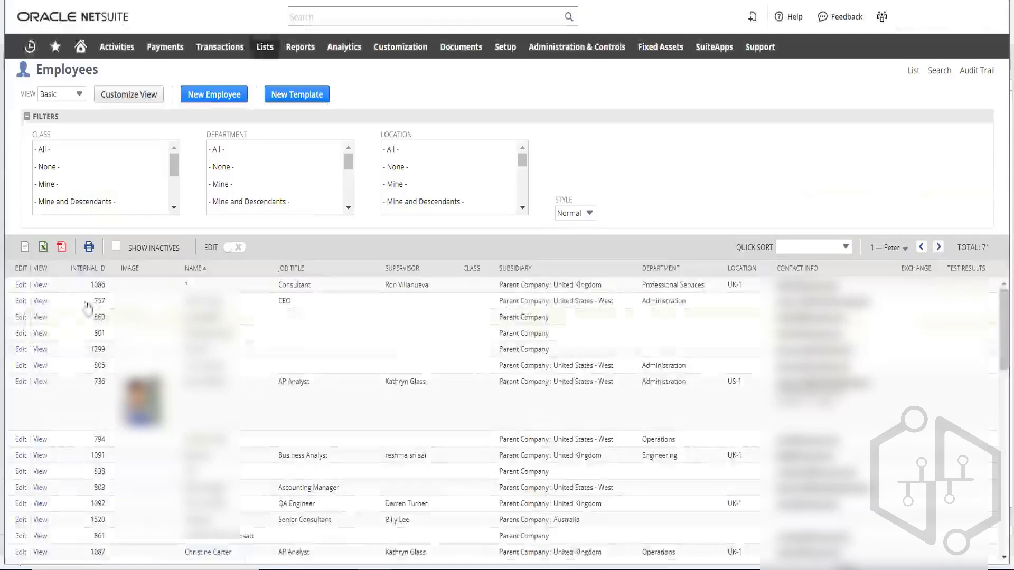
# - View the first employee's record and look through its primary information, classification and communication details
pyautogui.click(43, 287)
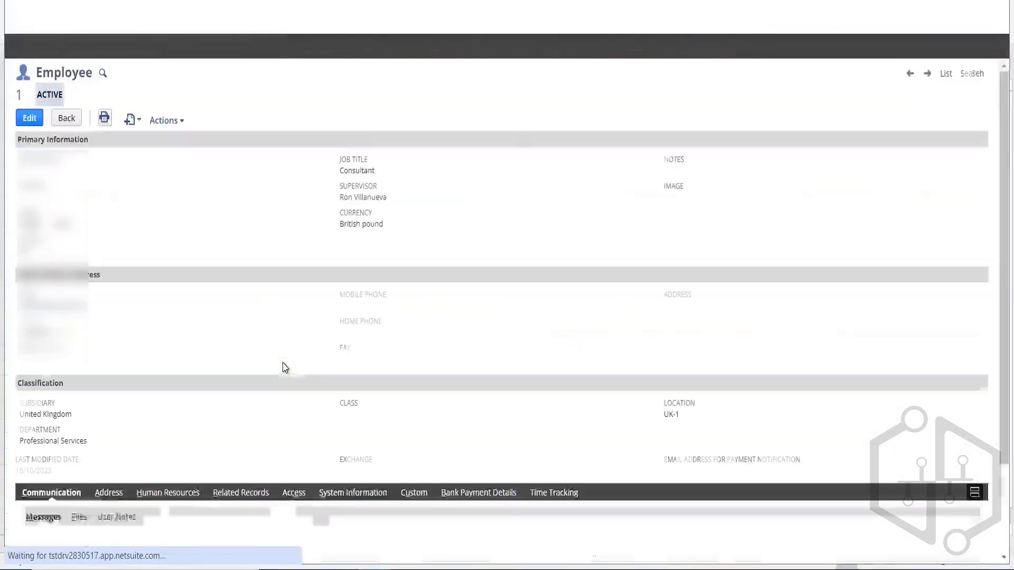
pyautogui.scroll(-2, 293, 244)
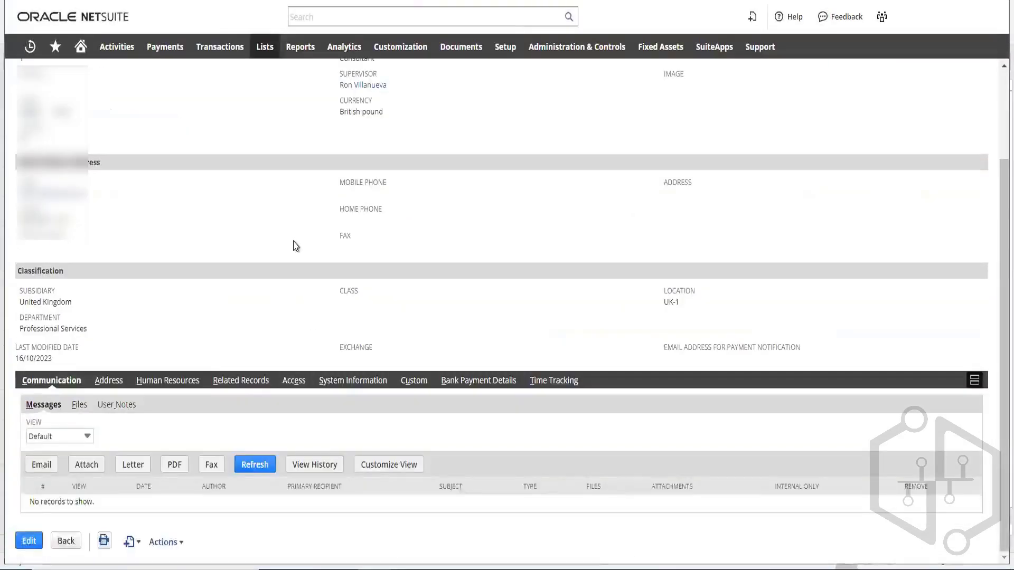
pyautogui.scroll(2, 293, 244)
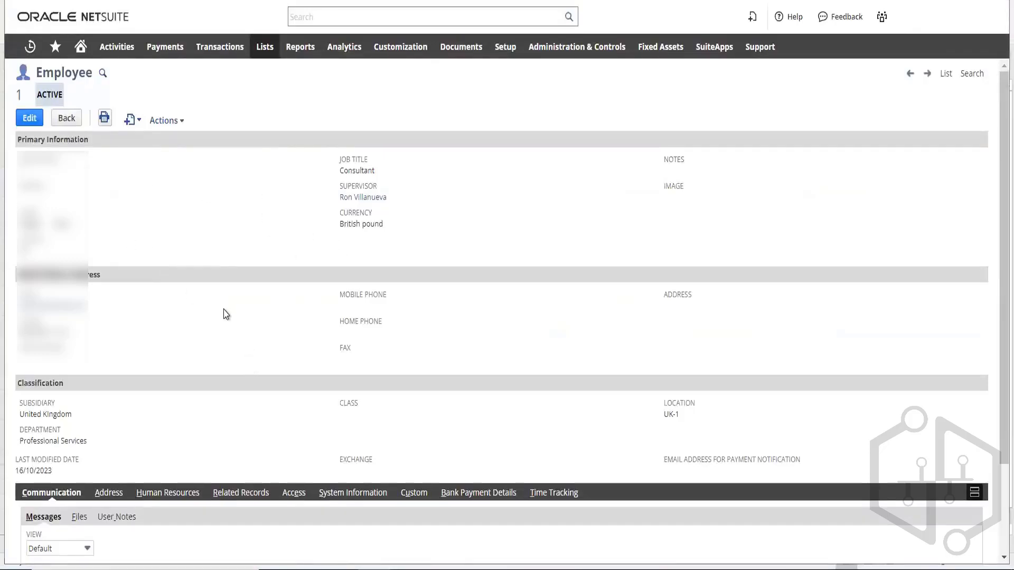
pyautogui.scroll(-2, 246, 311)
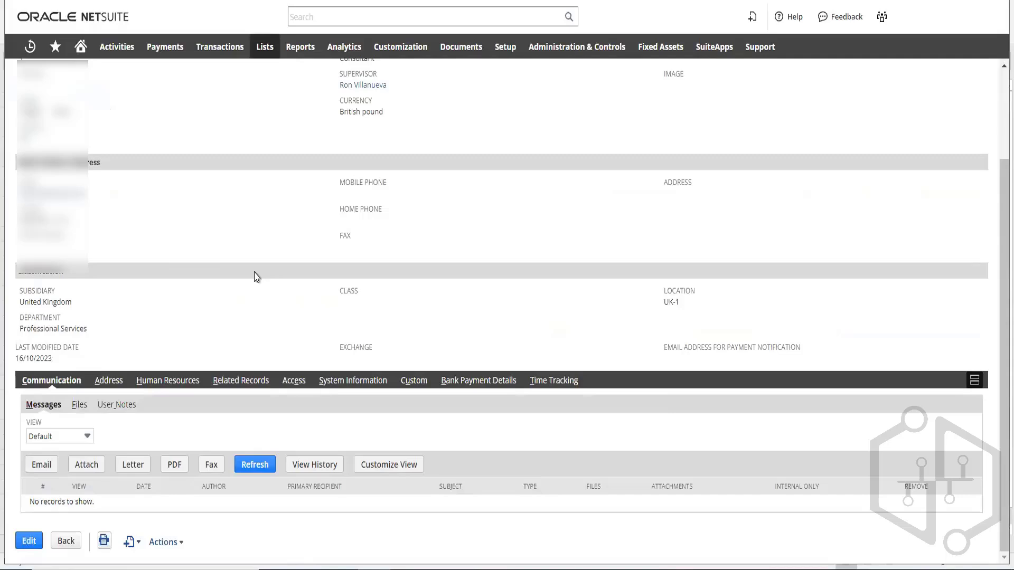
pyautogui.scroll(2, 257, 275)
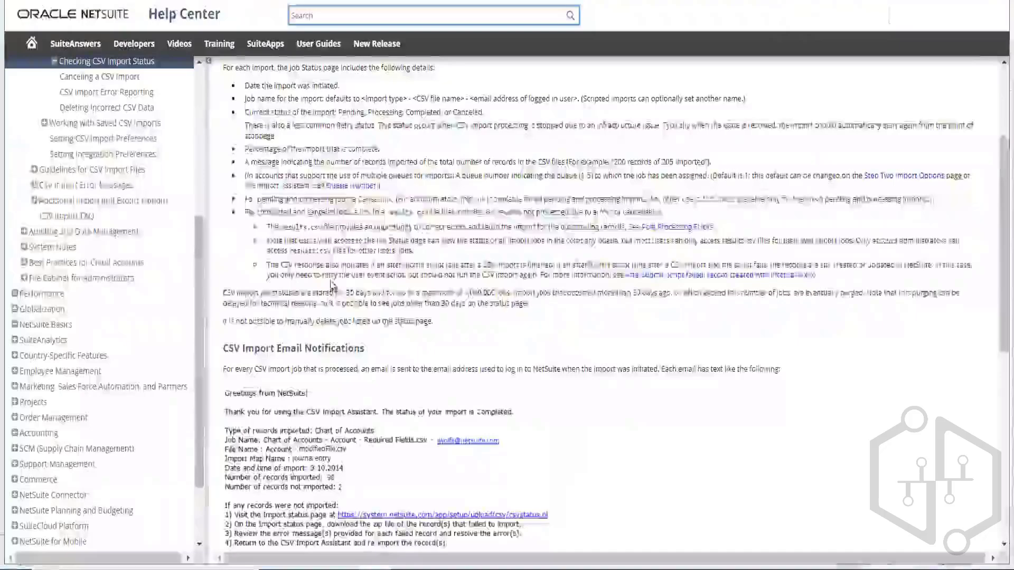
# - Search the Help Center for "sales order csv" and open the Sales Order Import topic
pyautogui.scroll(-8, 331, 285)
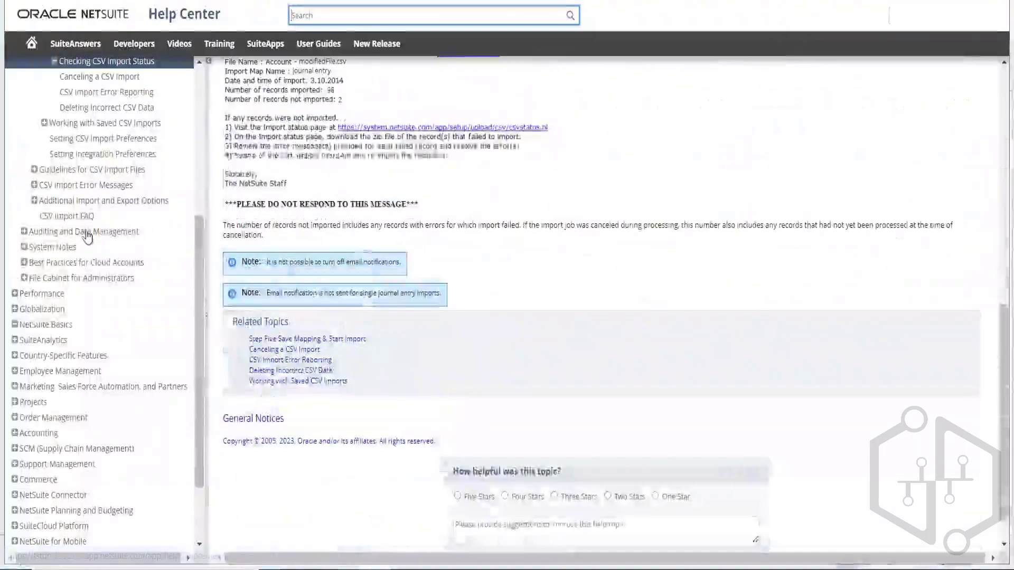
pyautogui.scroll(5, 87, 236)
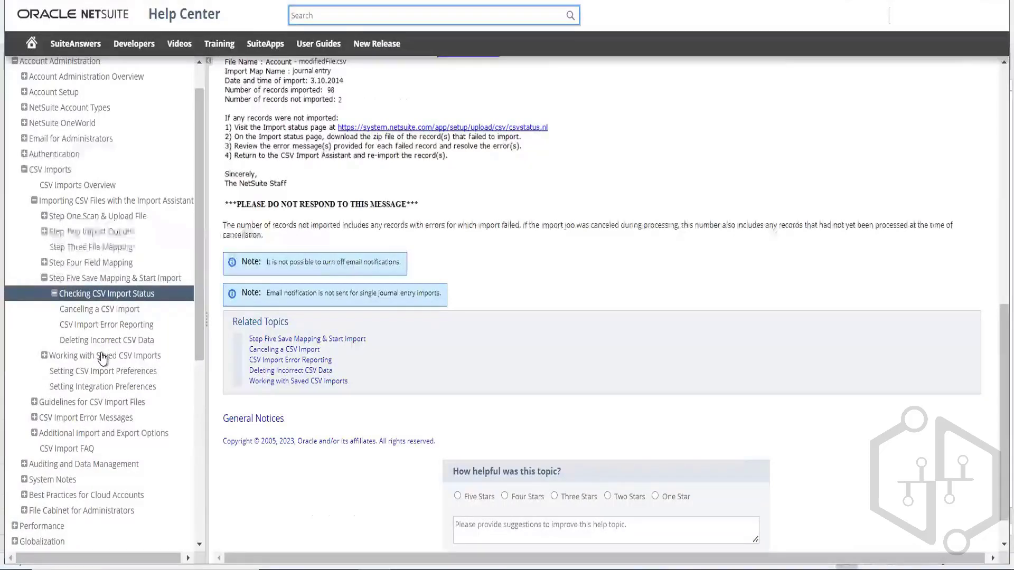
pyautogui.scroll(2, 103, 358)
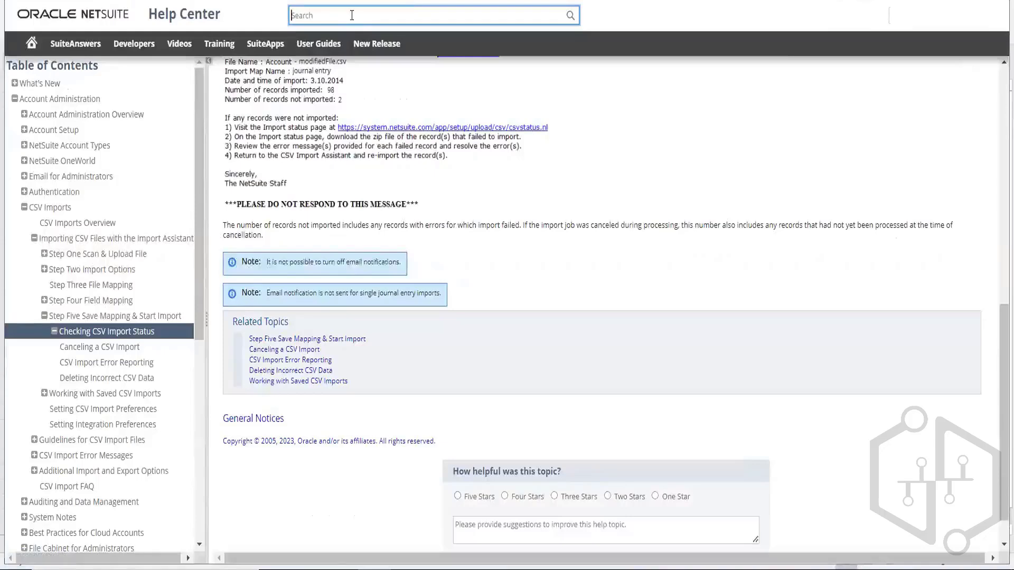
pyautogui.write('sales')
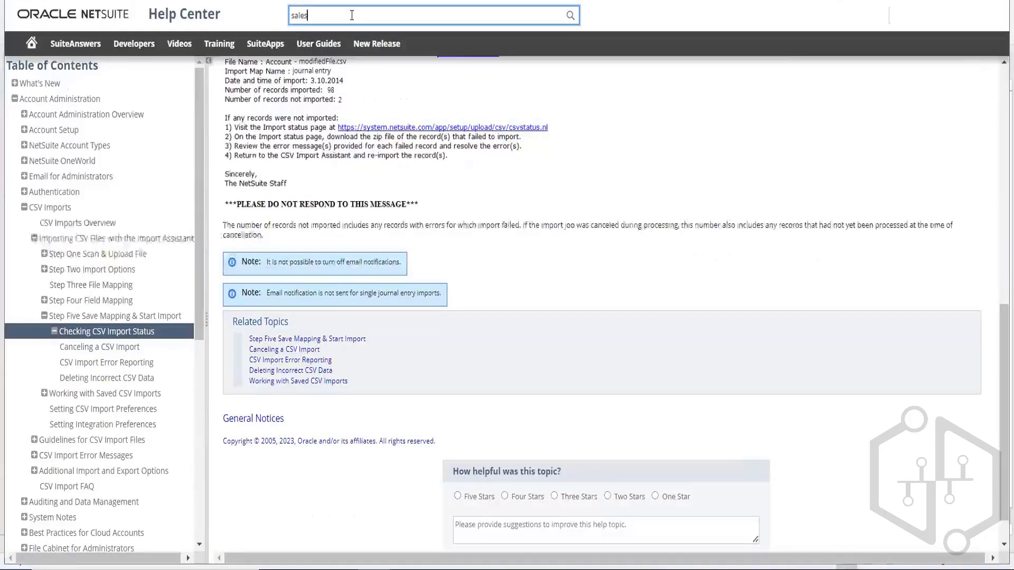
pyautogui.write(' order csv')
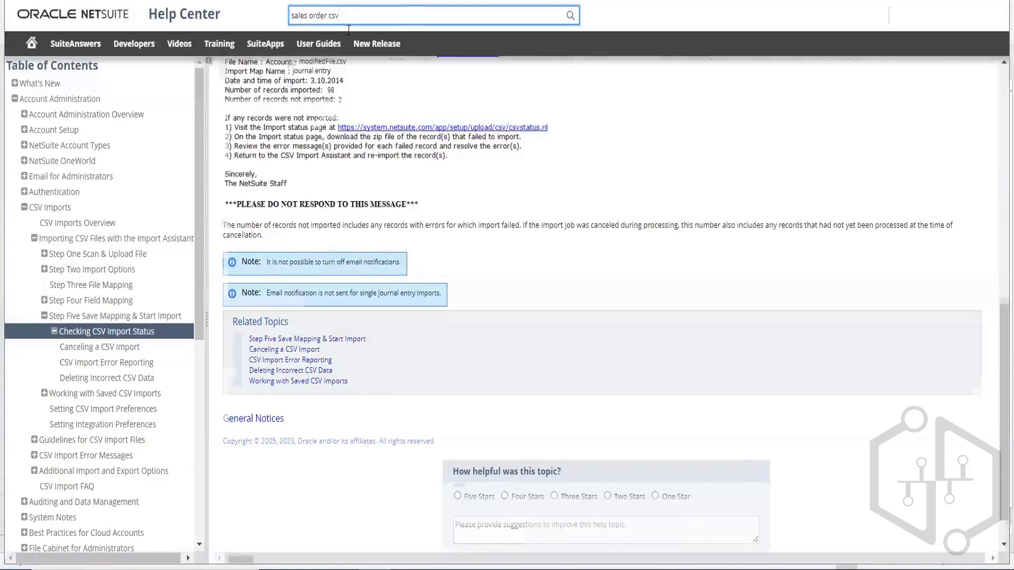
pyautogui.scroll(7, 325, 156)
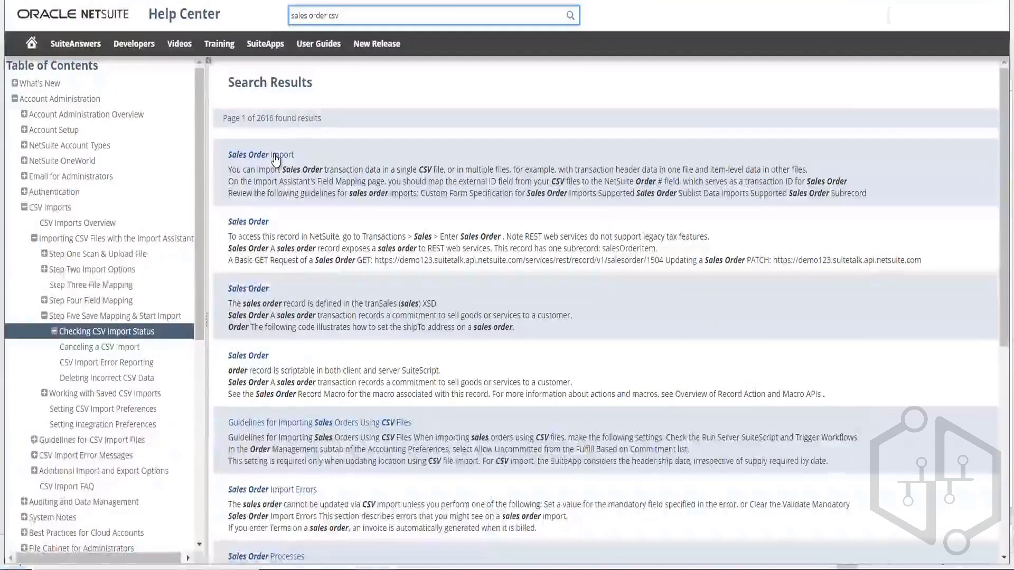
pyautogui.click(275, 156)
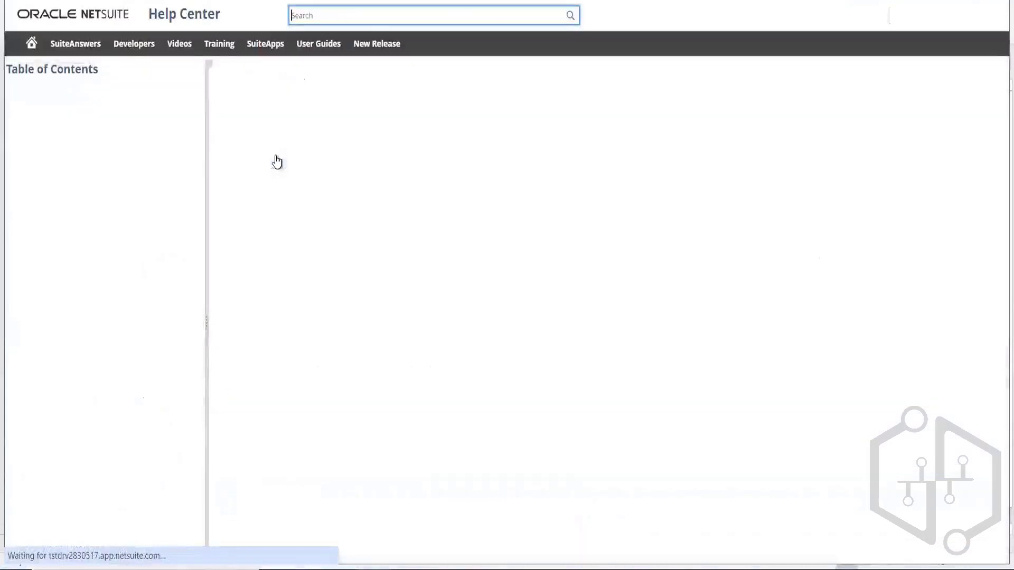
# - Read through the Sales Order Import guidelines and open the Sales Order Import Multi-File Example
pyautogui.scroll(-5, 385, 206)
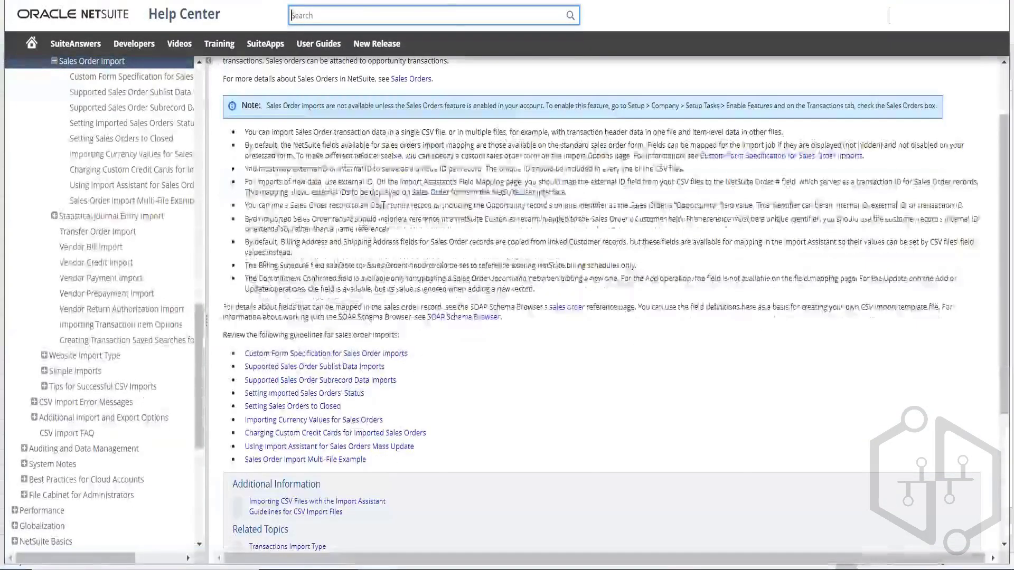
pyautogui.scroll(2, 421, 214)
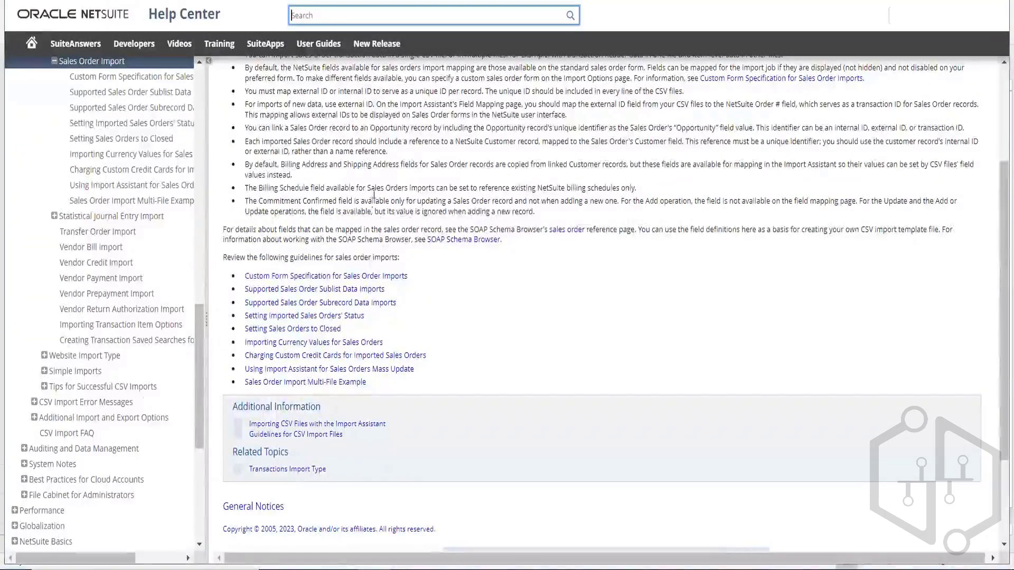
pyautogui.scroll(2, 374, 198)
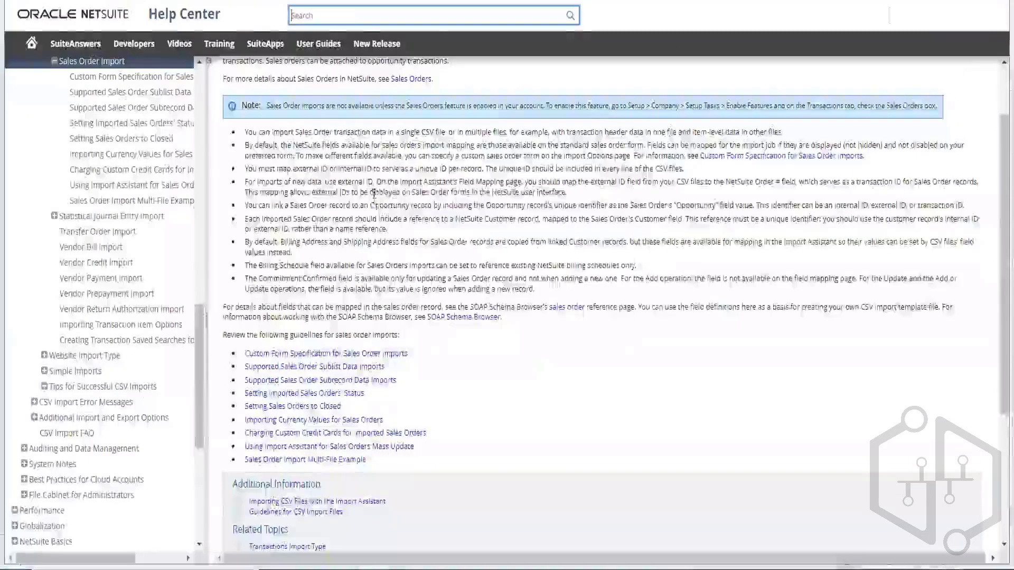
pyautogui.scroll(2, 374, 194)
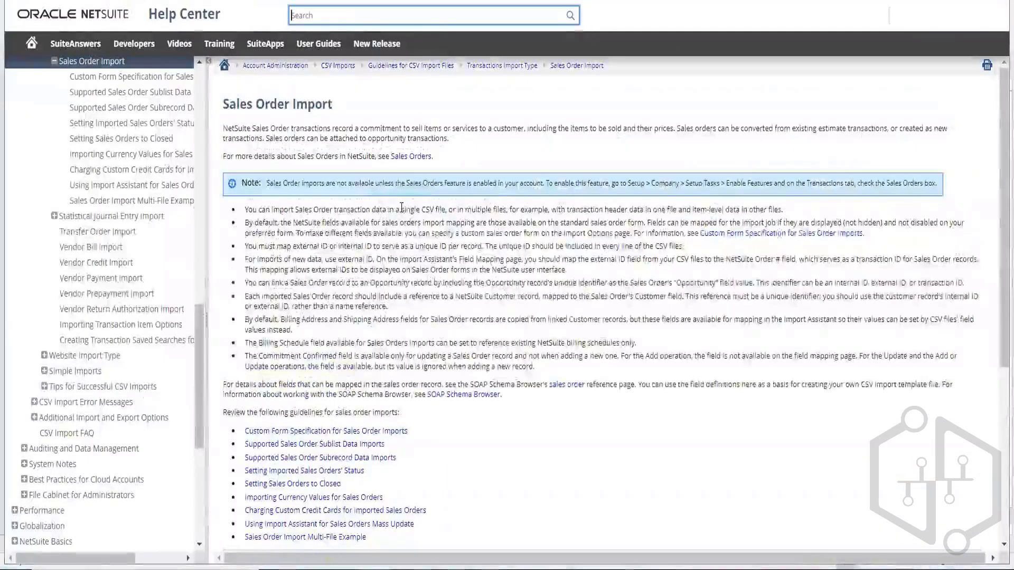
pyautogui.scroll(-4, 401, 207)
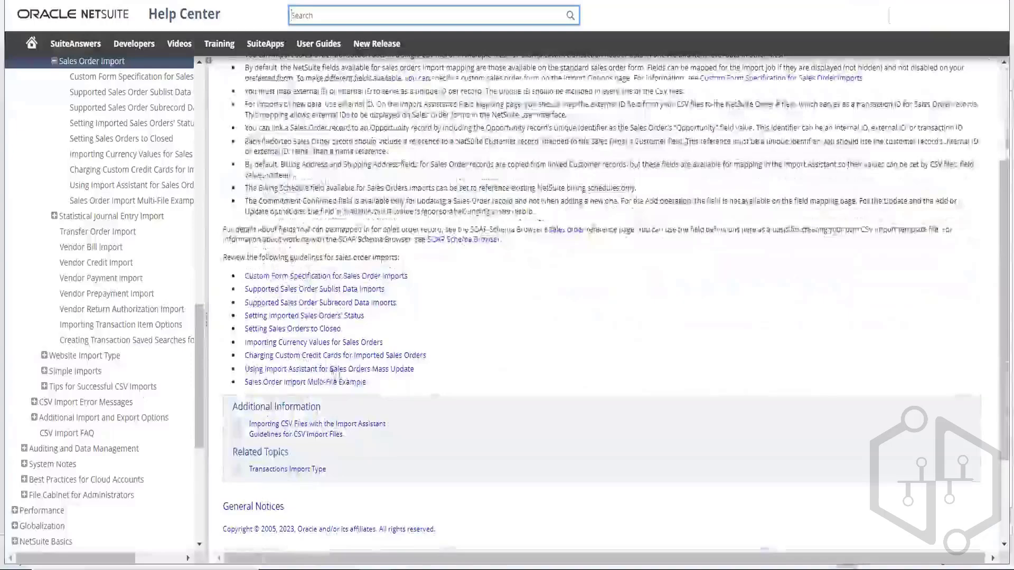
pyautogui.click(317, 387)
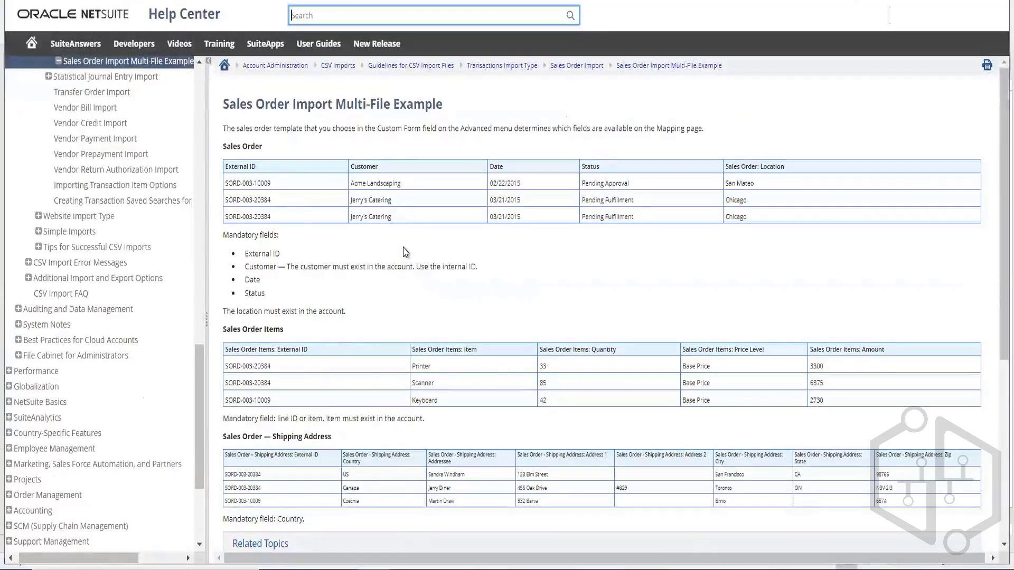
# - Examine the example's Sales Order table columns: External ID, Customer, Date, Status and Sales Order: Location
pyautogui.scroll(-5, 459, 272)
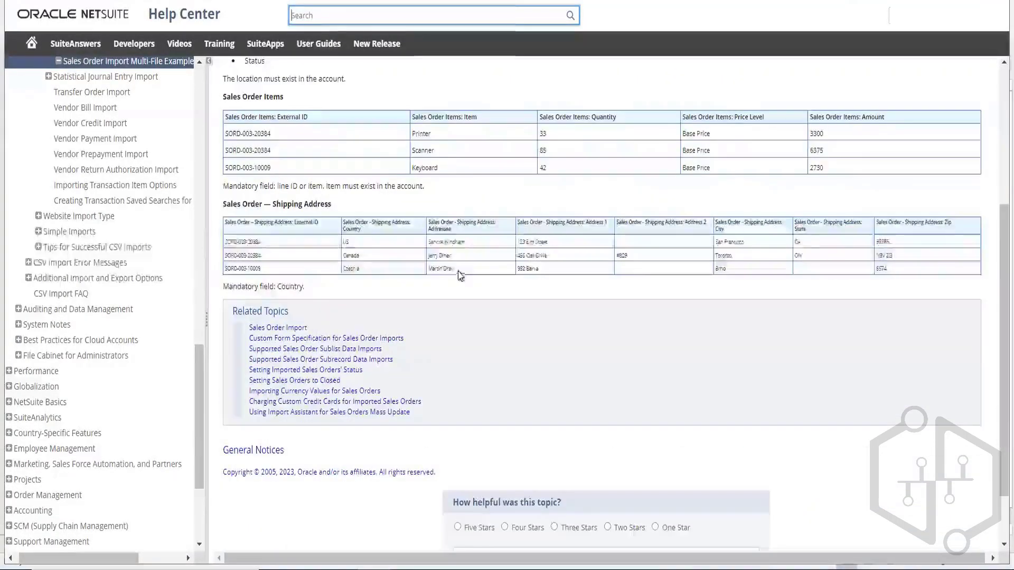
pyautogui.scroll(5, 274, 171)
pyautogui.doubleClick(237, 166)
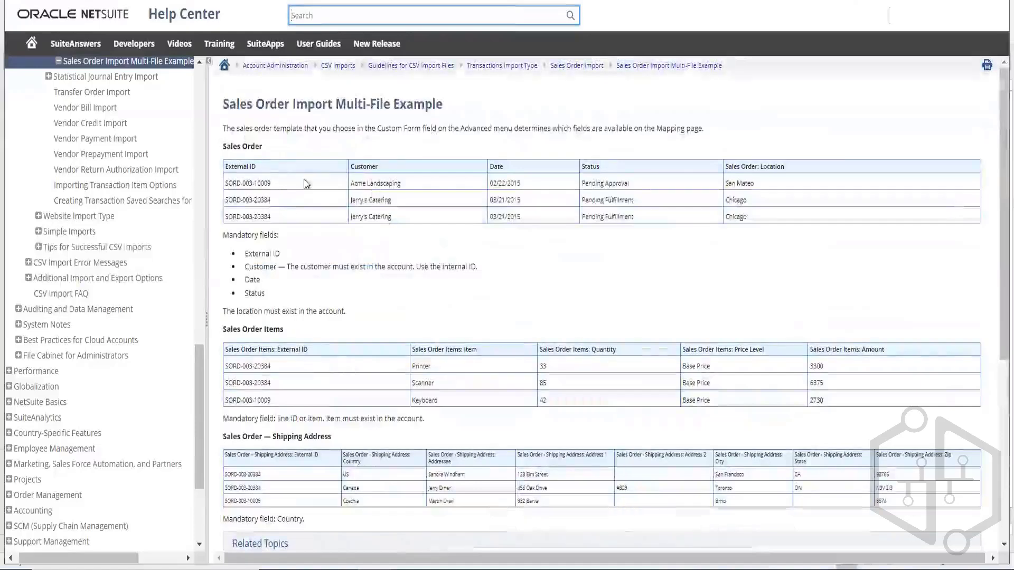
pyautogui.doubleClick(365, 166)
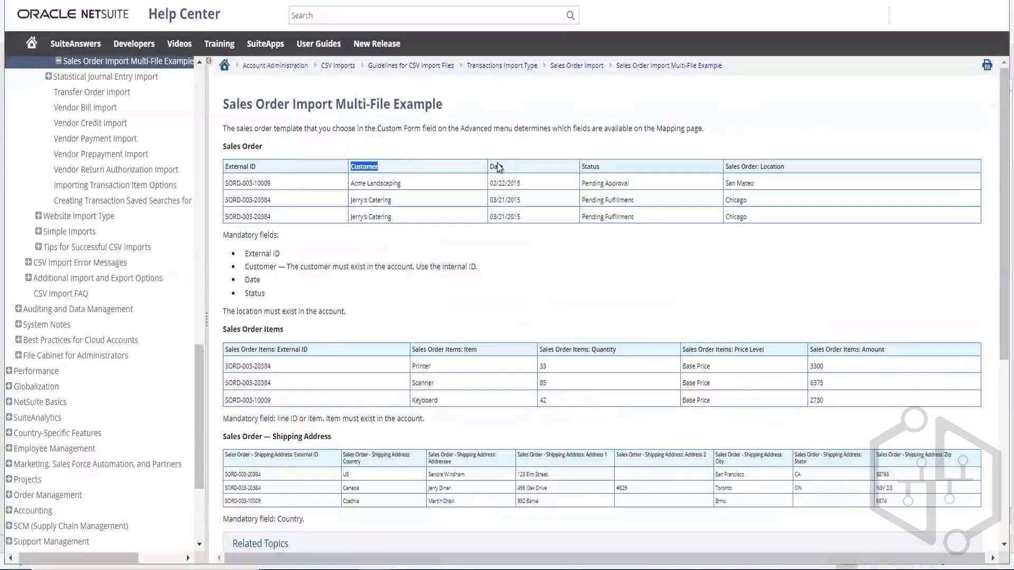
pyautogui.doubleClick(589, 167)
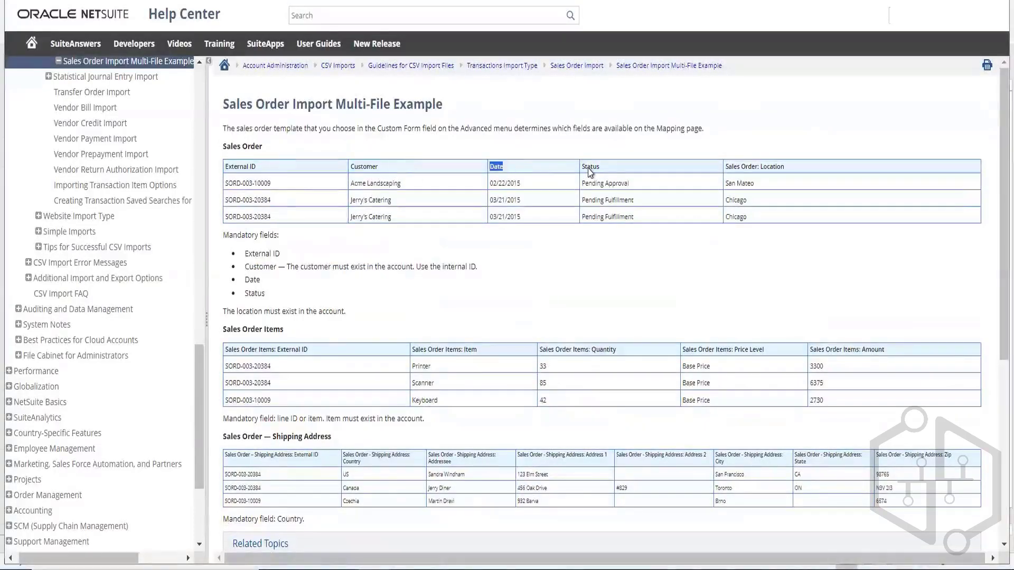
pyautogui.tripleClick(757, 168)
# - Review the example's mandatory fields, Sales Order Items and Shipping Address tables, and the neighbouring import topics in the table of contents
pyautogui.scroll(-3, 380, 291)
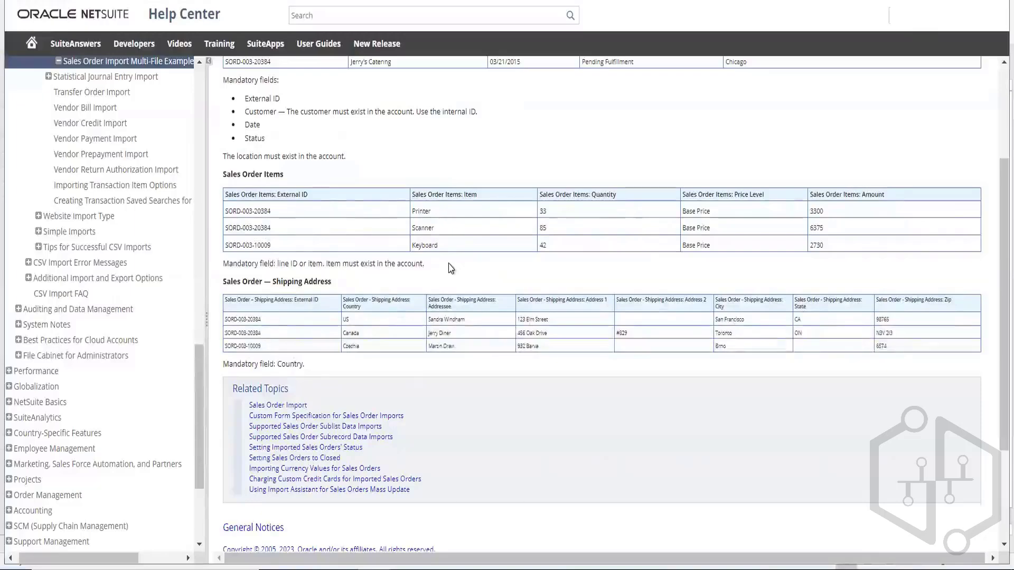
pyautogui.scroll(3, 380, 264)
pyautogui.scroll(2, 100, 199)
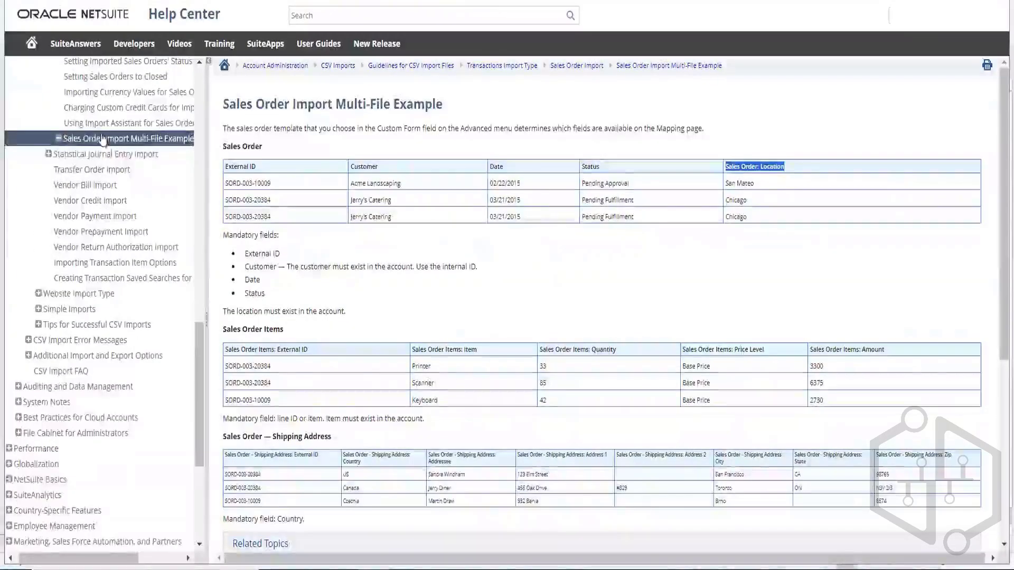
pyautogui.scroll(3, 104, 169)
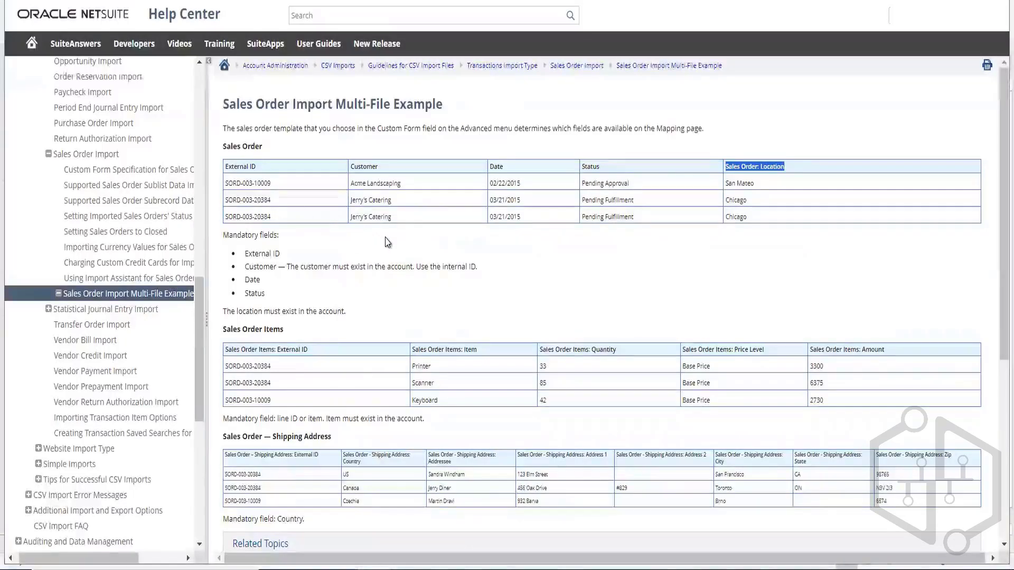
pyautogui.scroll(-2, 386, 242)
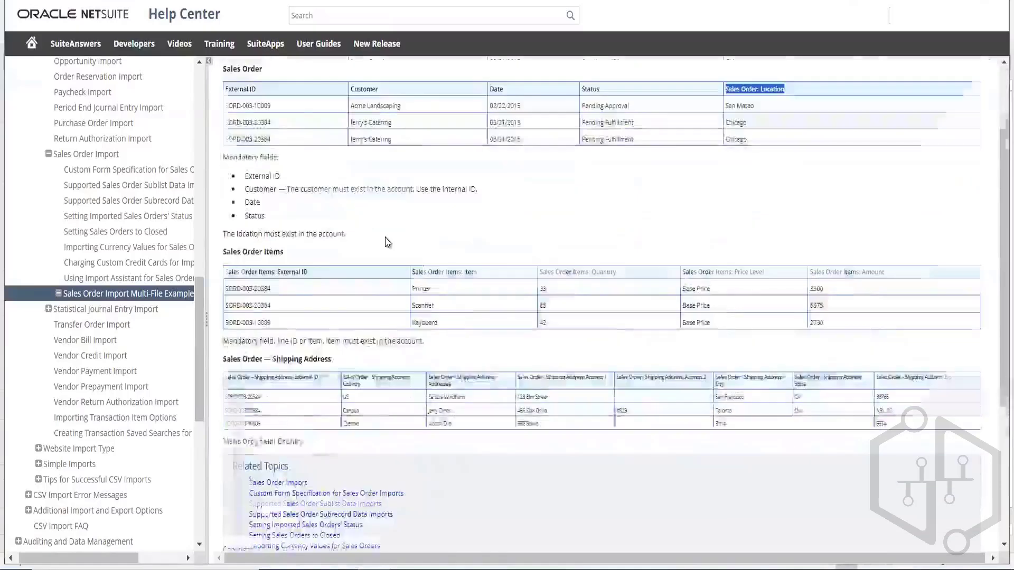
pyautogui.scroll(-2, 387, 242)
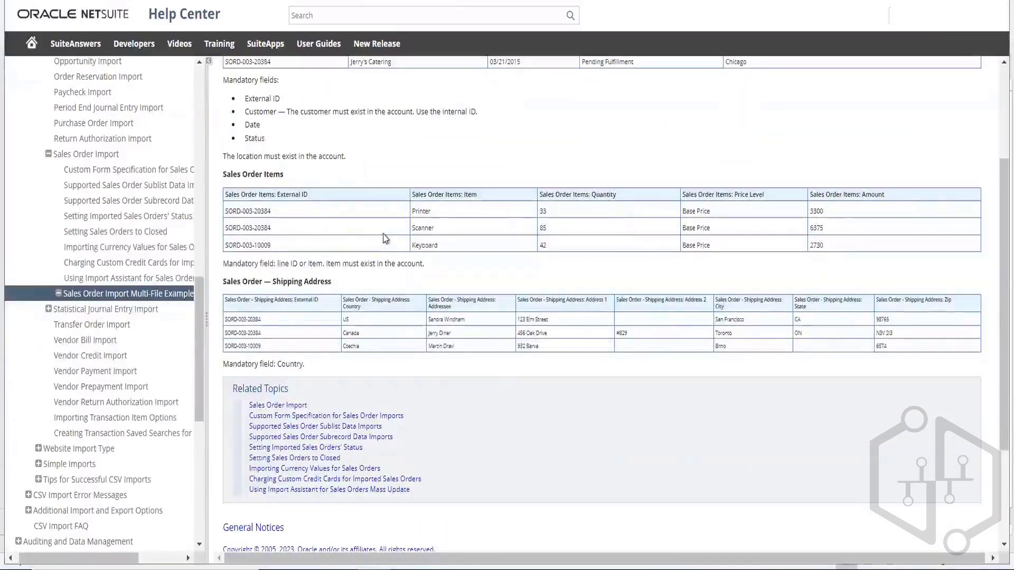